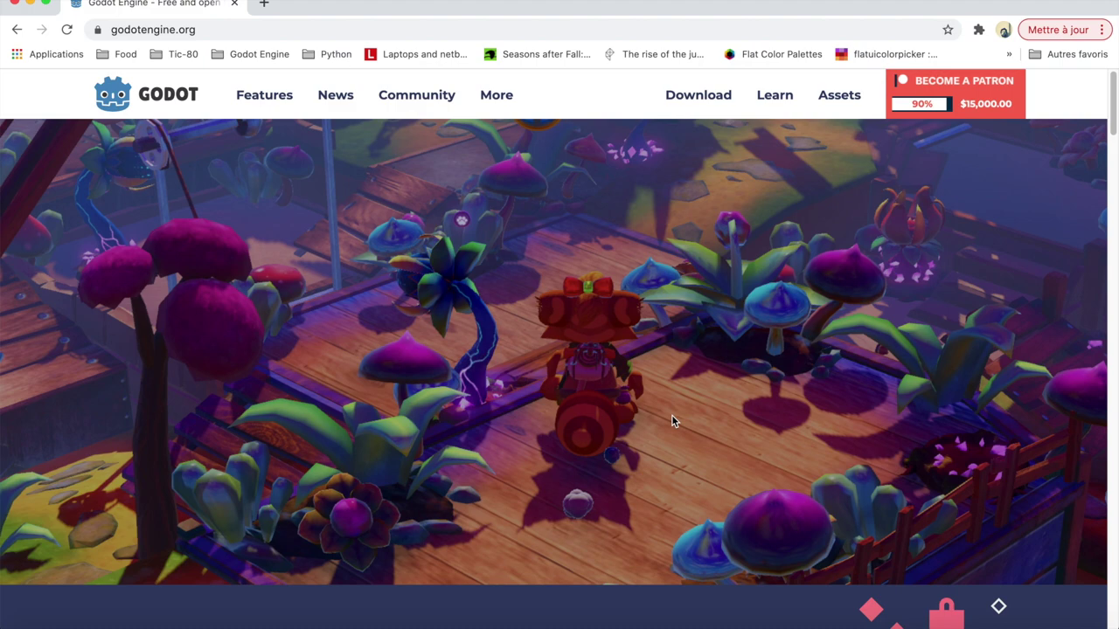
# Browse godotengine.org to the Godot 3.2.3 macOS download page, then show the tutorial platformer folder in Finder
pyautogui.scroll(-5, 672, 422)
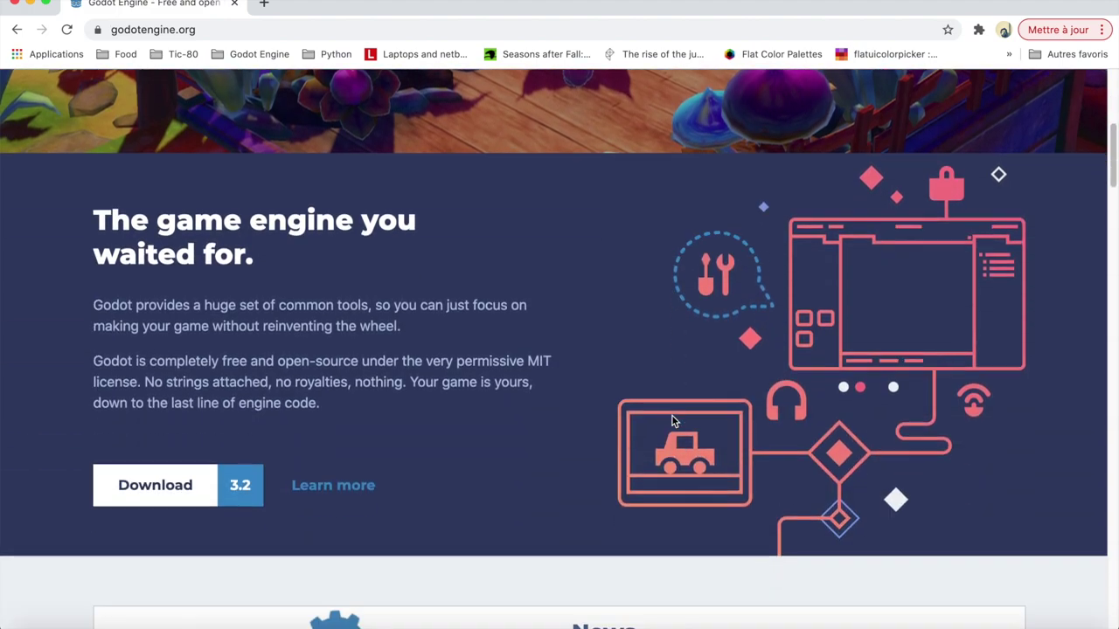
pyautogui.scroll(-2, 672, 421)
pyautogui.scroll(-6, 671, 421)
pyautogui.scroll(-2, 673, 421)
pyautogui.scroll(-3, 672, 421)
pyautogui.scroll(-5, 672, 421)
pyautogui.scroll(12, 672, 422)
pyautogui.scroll(6, 671, 421)
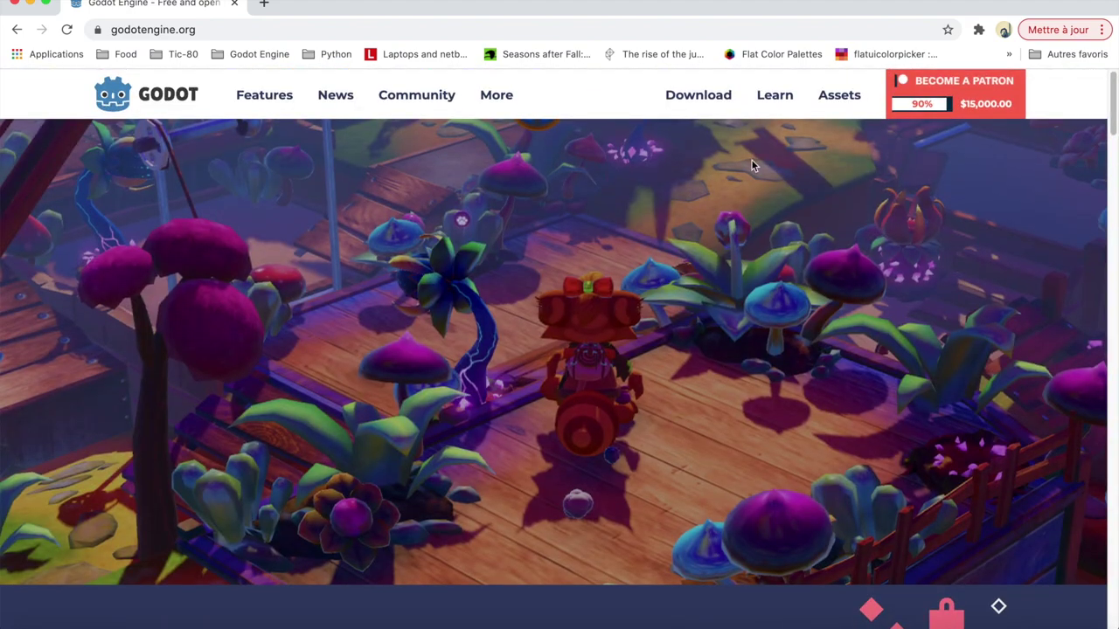
pyautogui.click(419, 29)
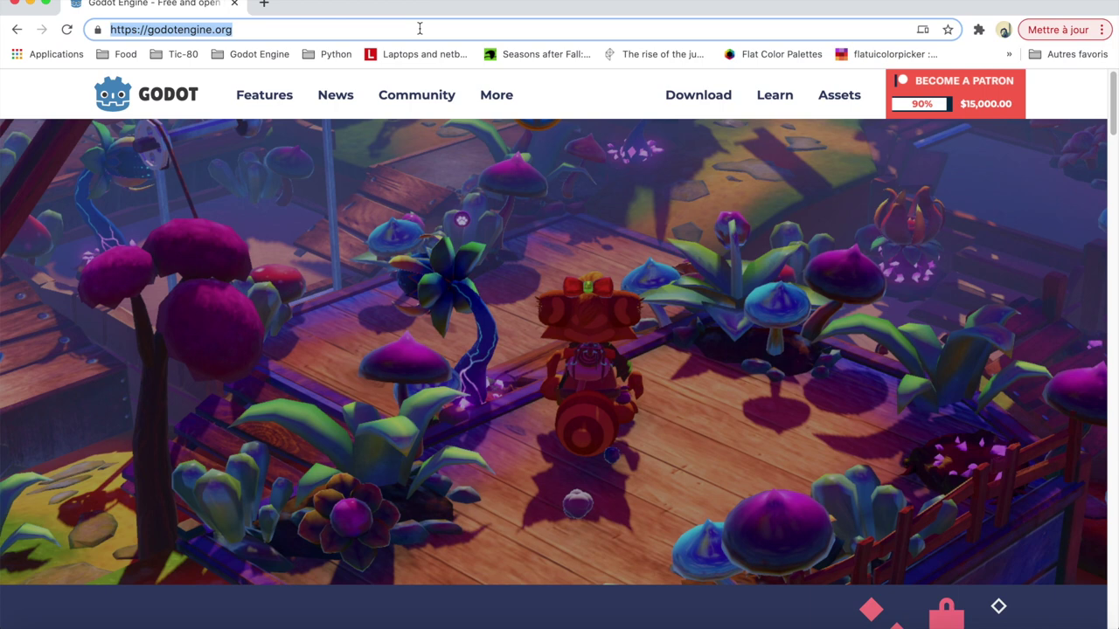
pyautogui.click(695, 105)
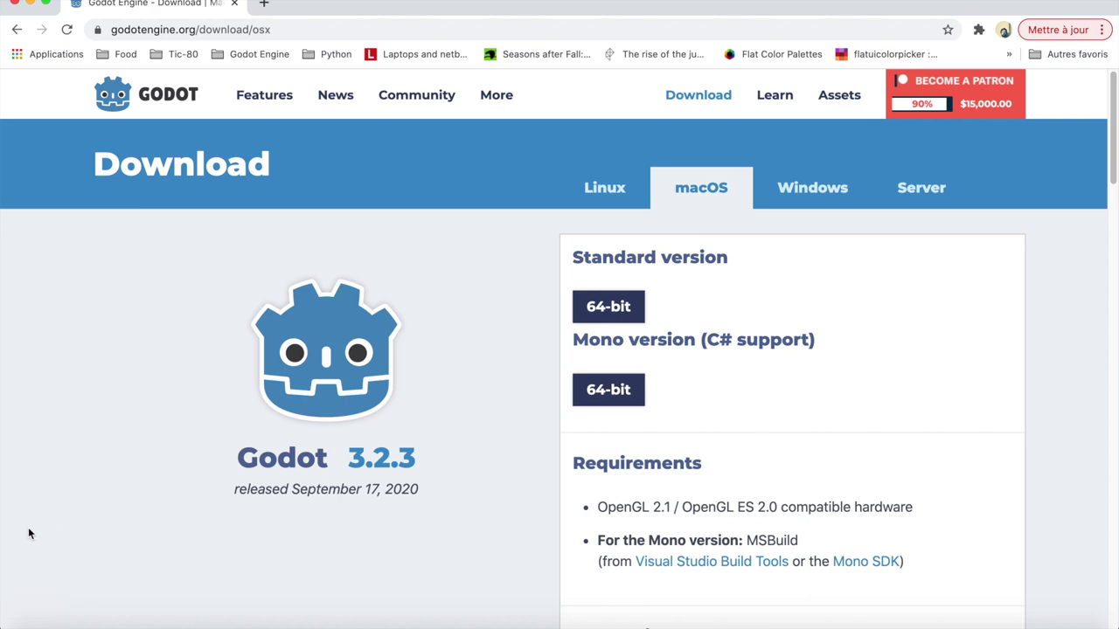
pyautogui.click(24, 616)
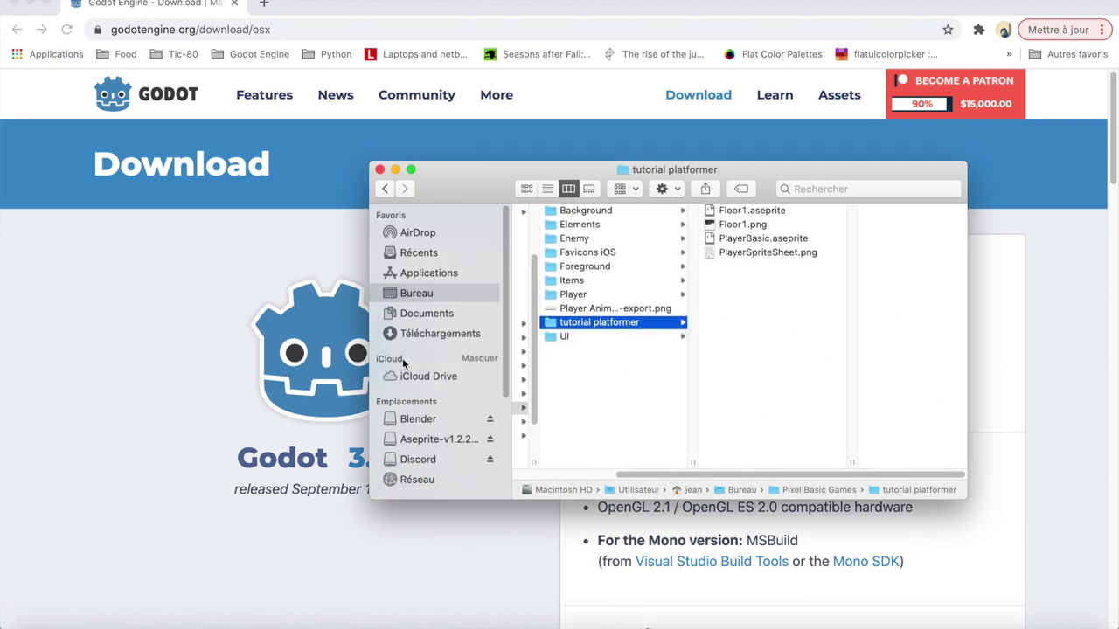
# Launch the downloaded Godot 3.2.3 app from Téléchargements to reach the Project Manager
pyautogui.click(453, 337)
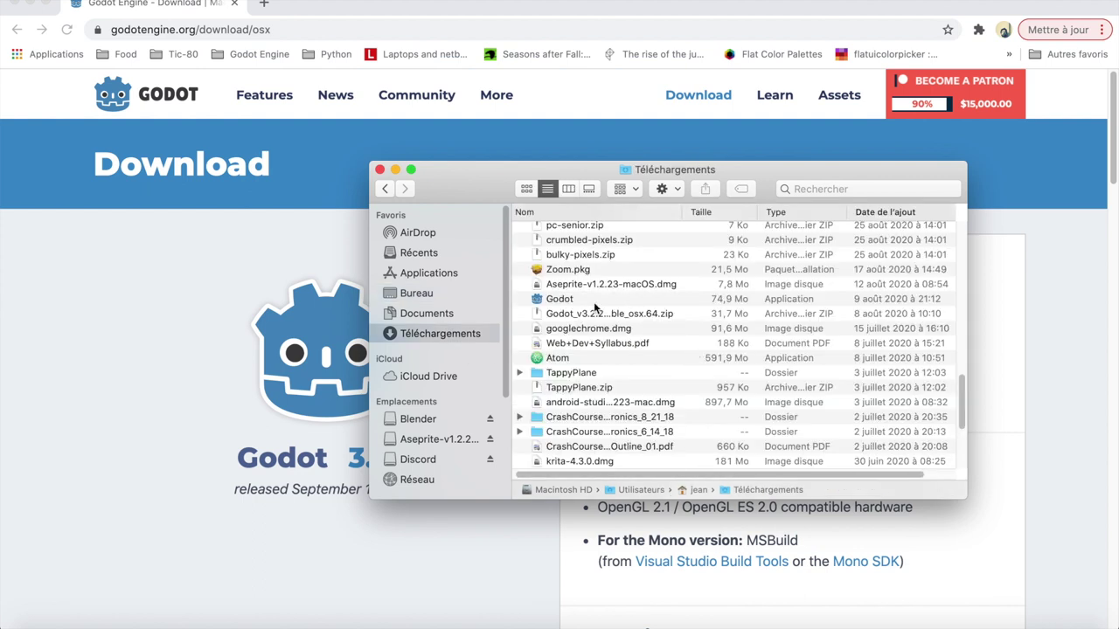
pyautogui.click(551, 301)
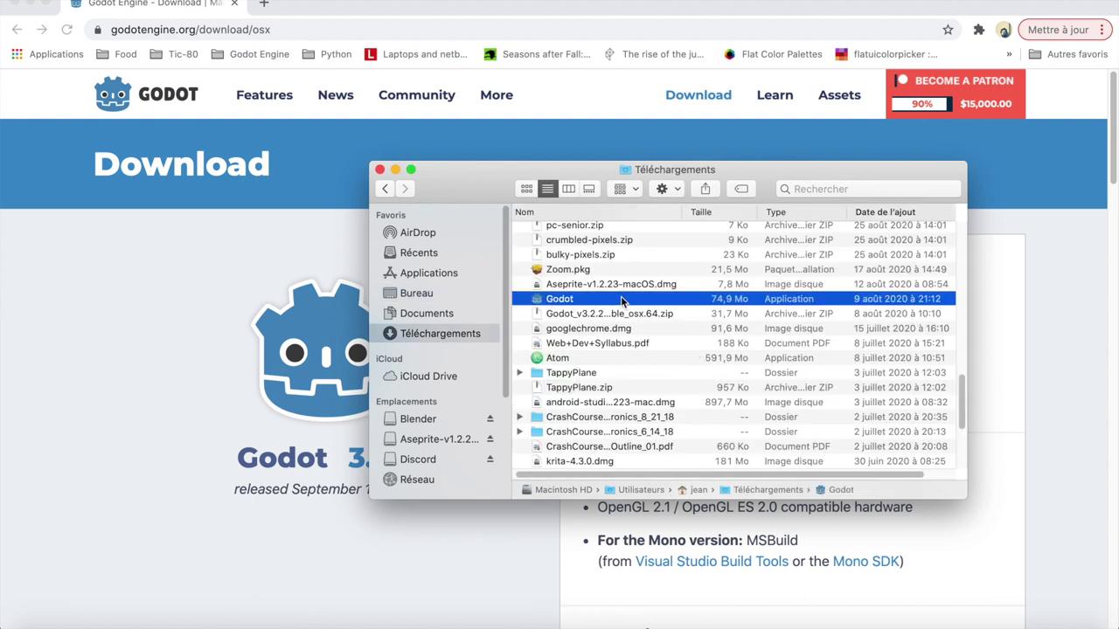
pyautogui.rightClick(622, 301)
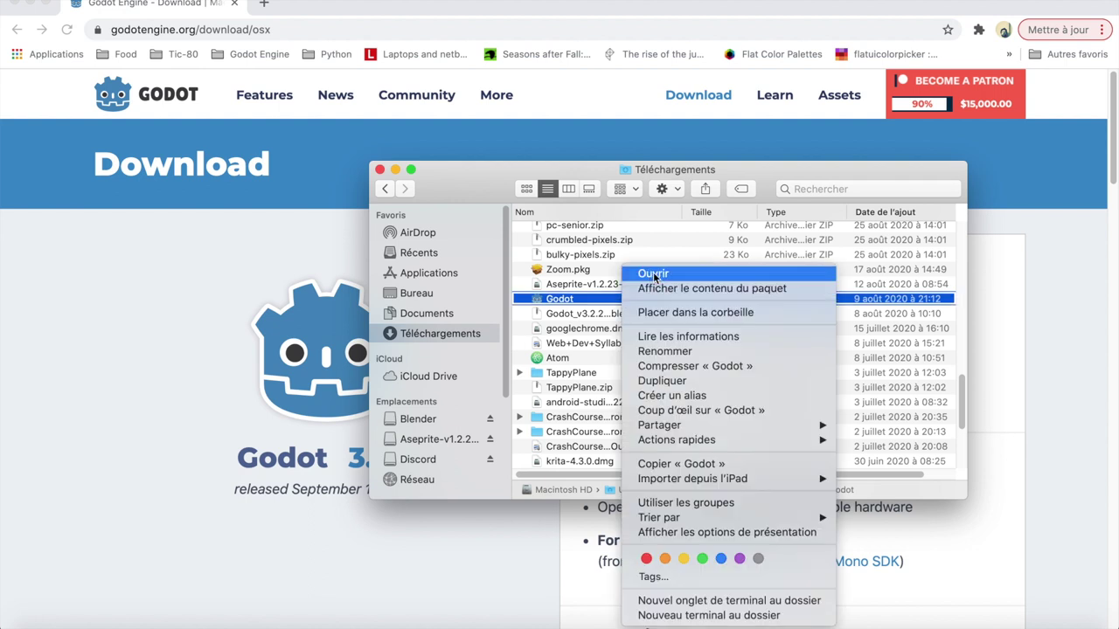
pyautogui.click(787, 174)
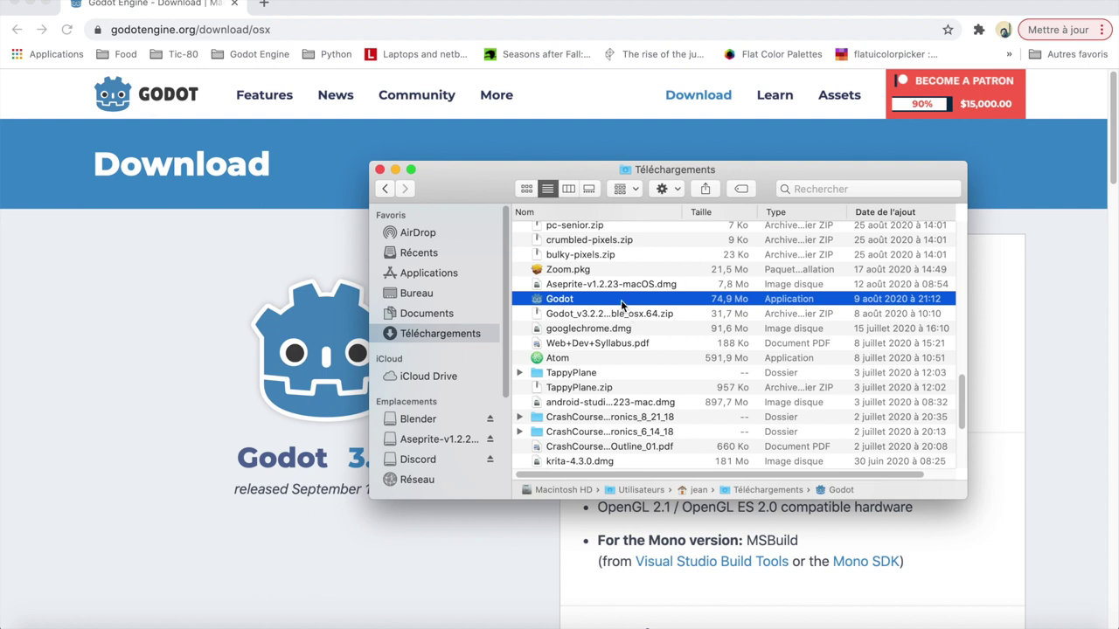
pyautogui.rightClick(609, 303)
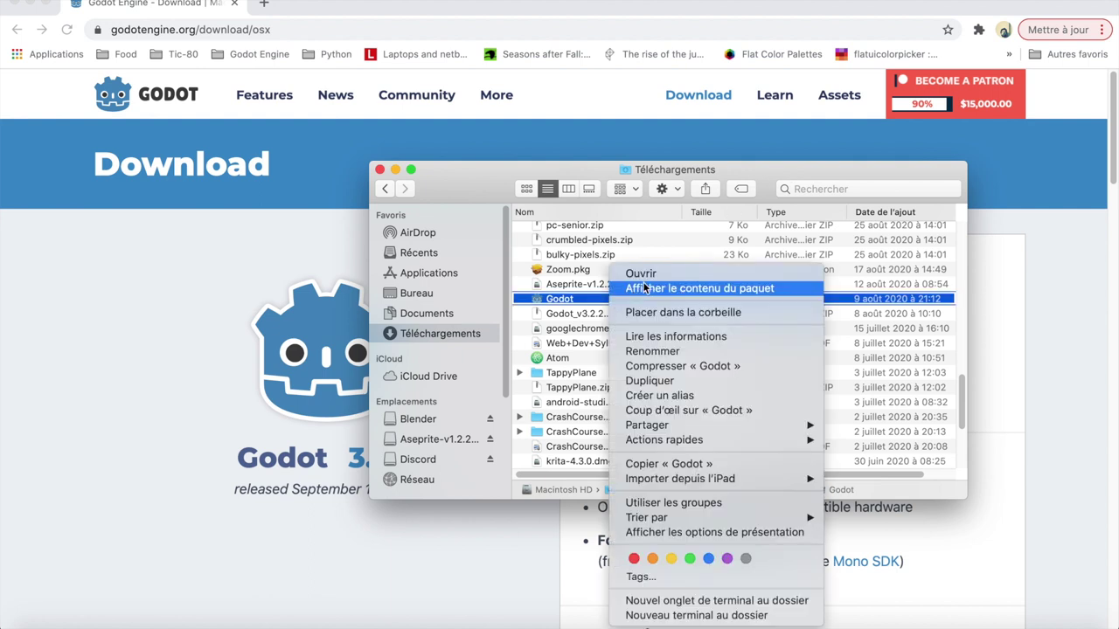
pyautogui.click(765, 174)
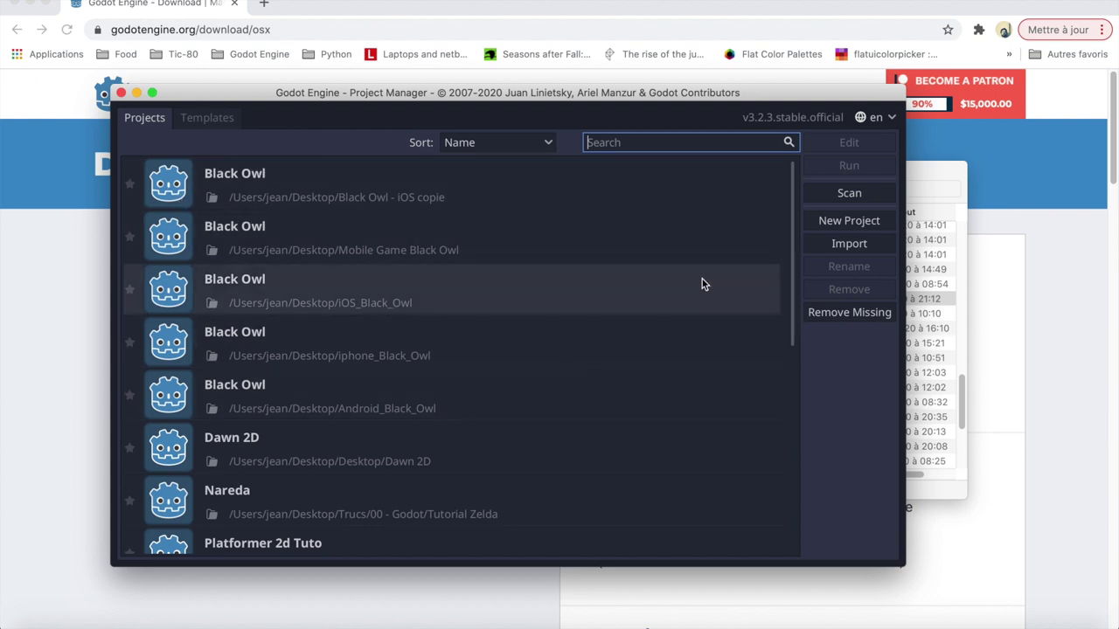
# Create project 'Tuto 2d' in a new Desktop folder 'Tuto 2D' with the OpenGL ES 2.0 renderer
pyautogui.click(851, 226)
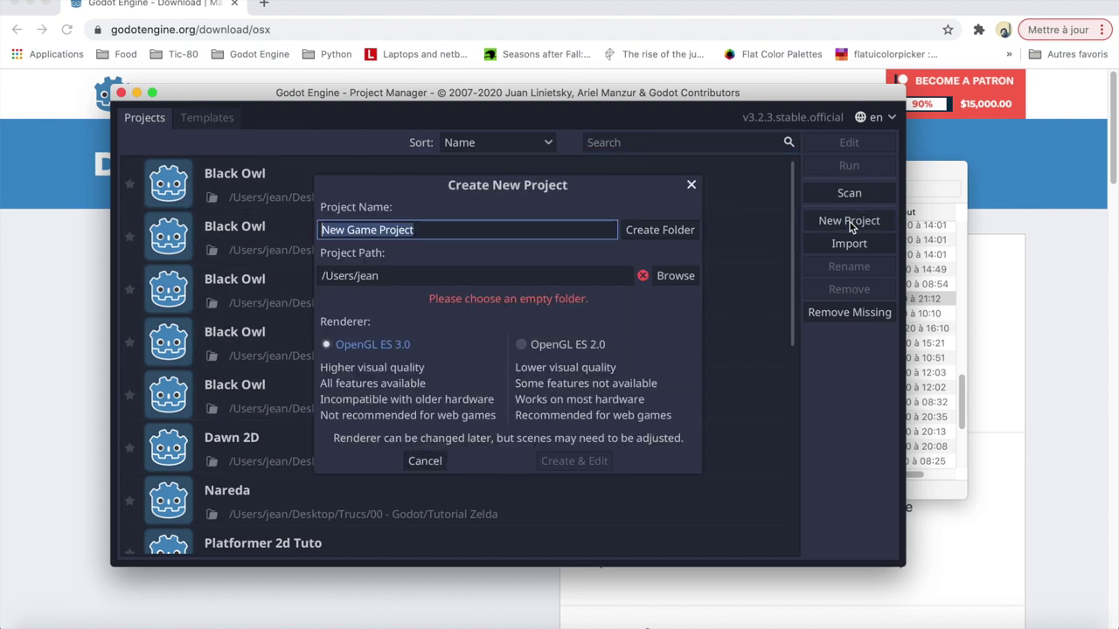
pyautogui.click(675, 276)
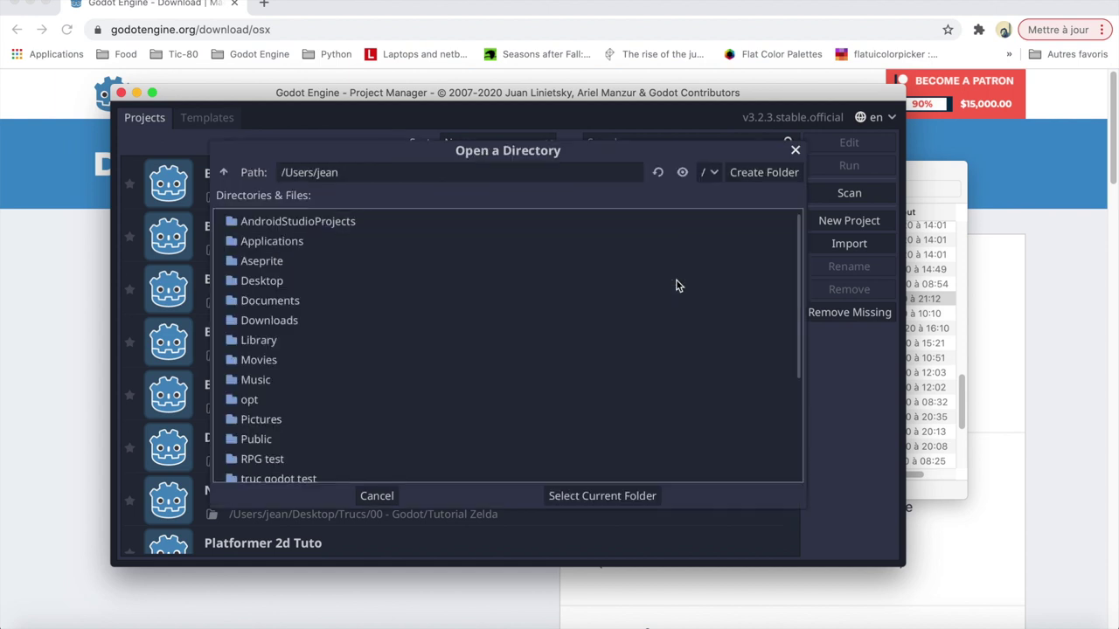
pyautogui.doubleClick(259, 284)
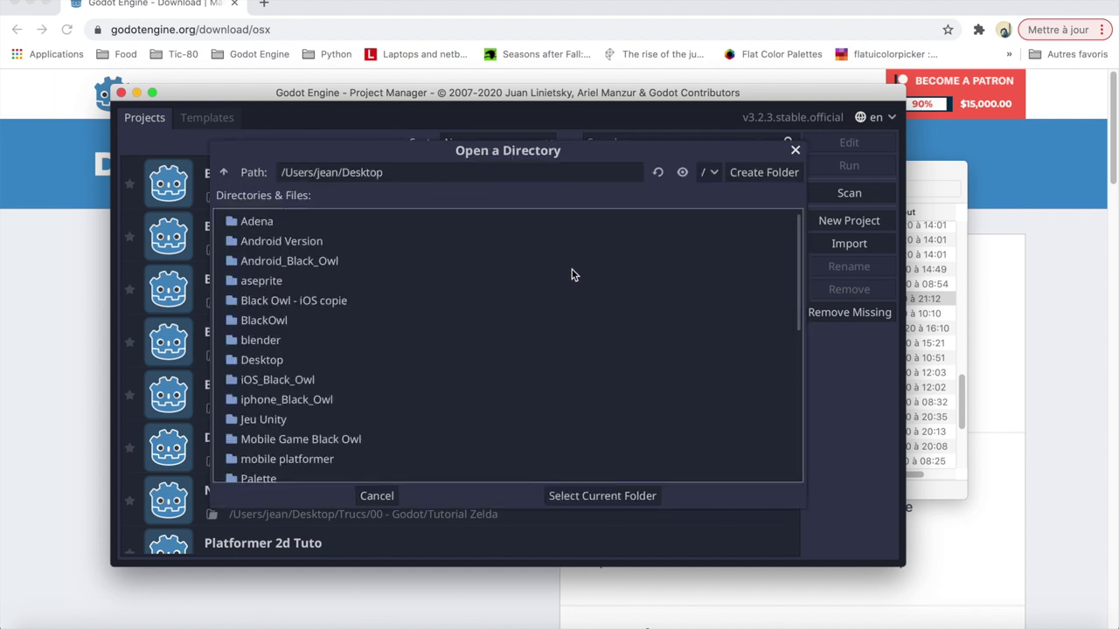
pyautogui.click(764, 173)
pyautogui.write('Tuto 2D')
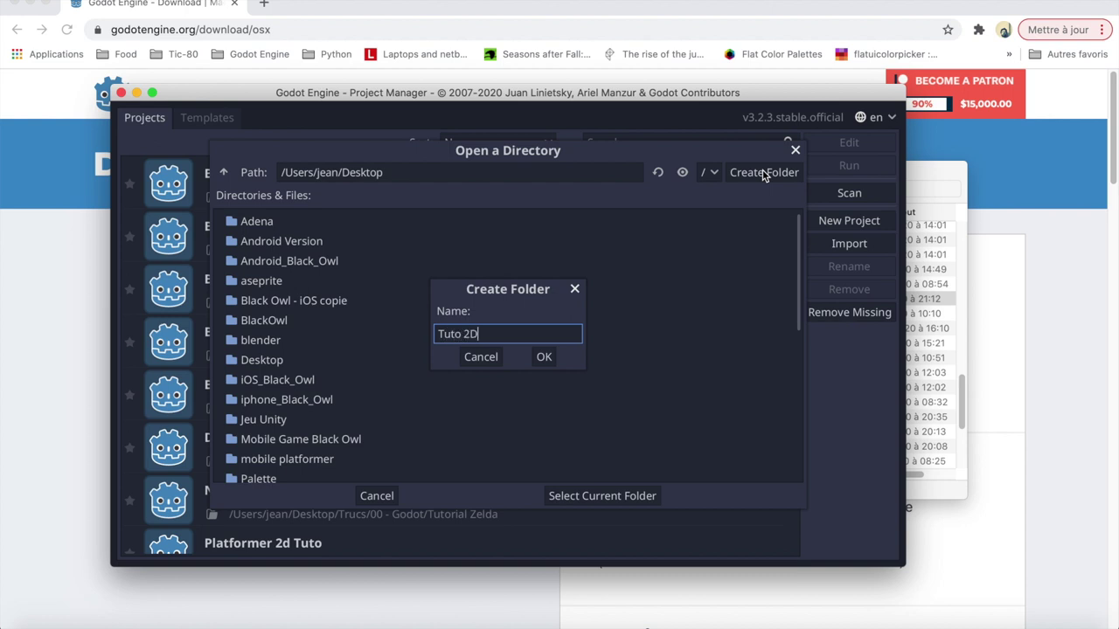
pyautogui.click(541, 362)
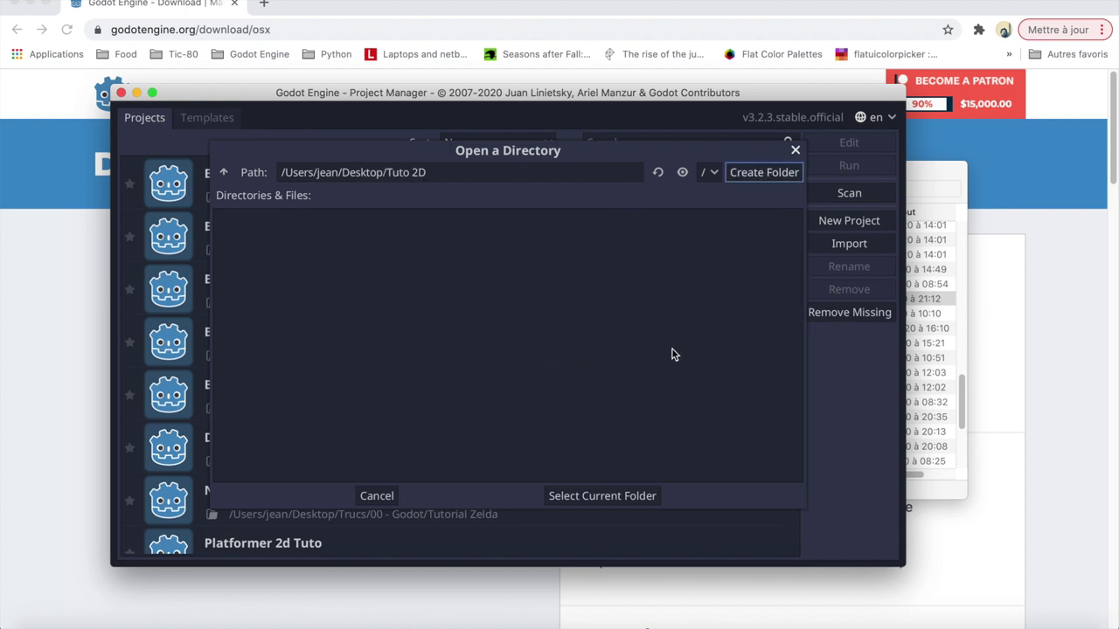
pyautogui.click(622, 498)
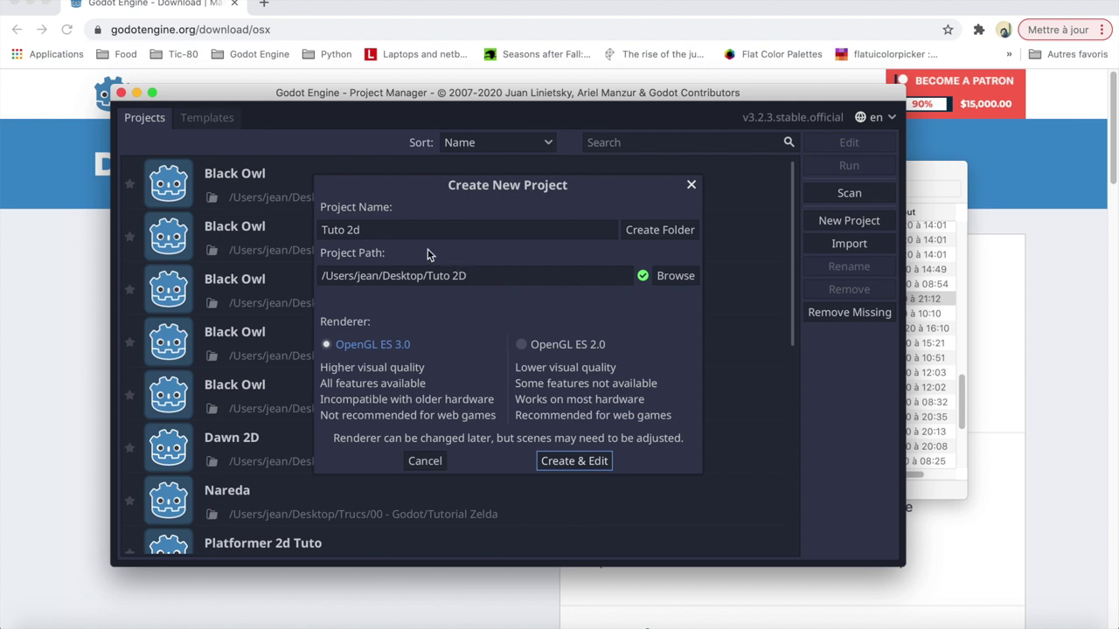
pyautogui.click(522, 346)
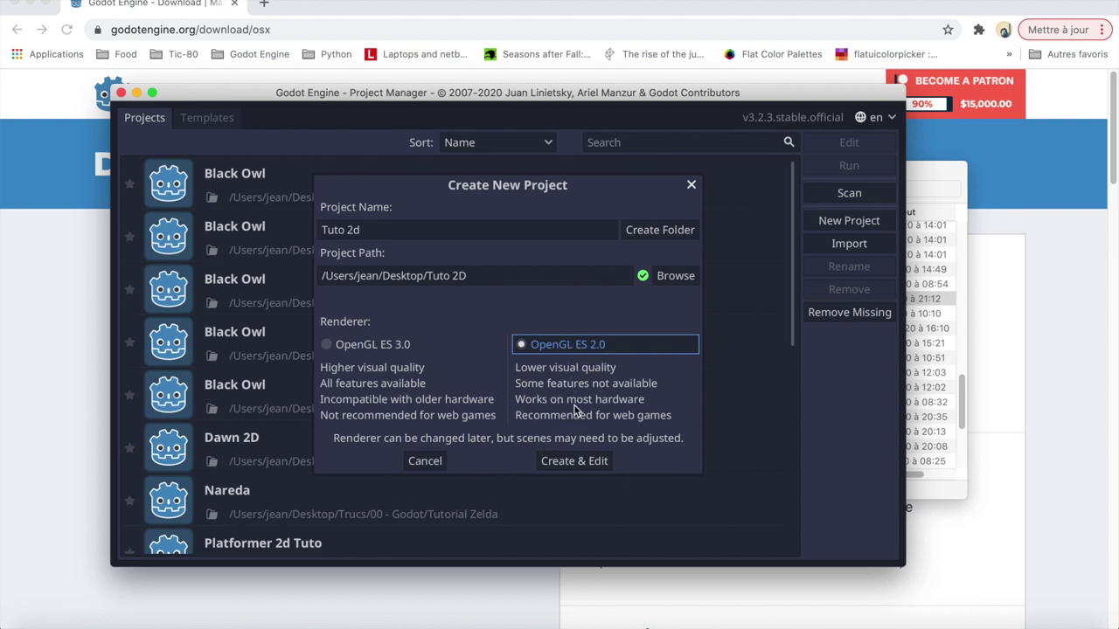
pyautogui.click(582, 466)
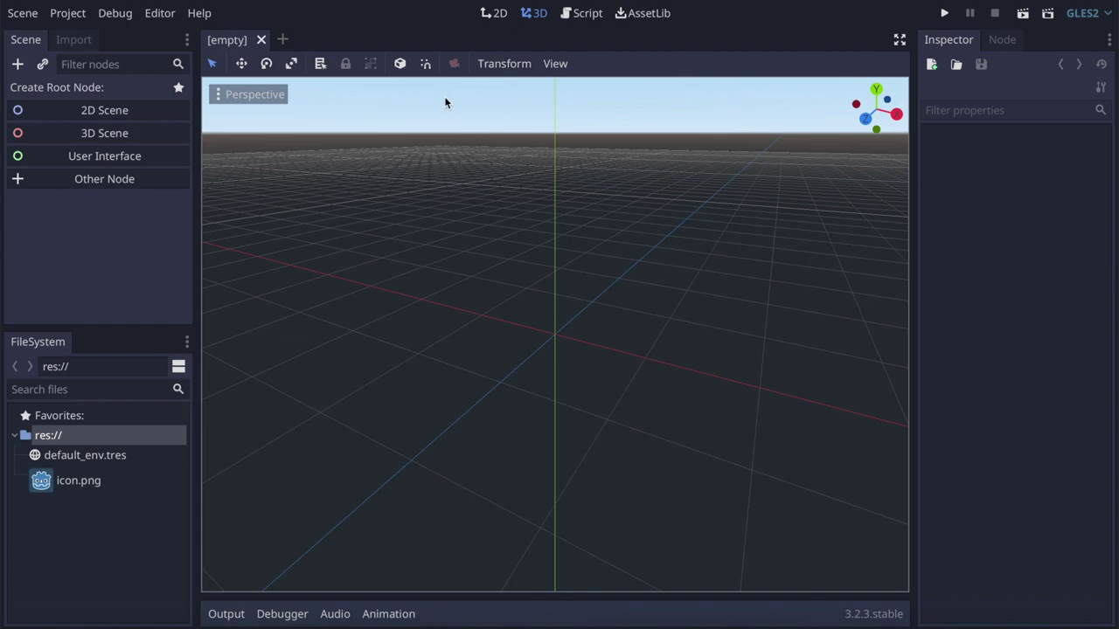
# Leave the 3D viewport and switch the editor to the 2D canvas workspace
pyautogui.moveTo(879, 106); pyautogui.dragTo(855, 100)
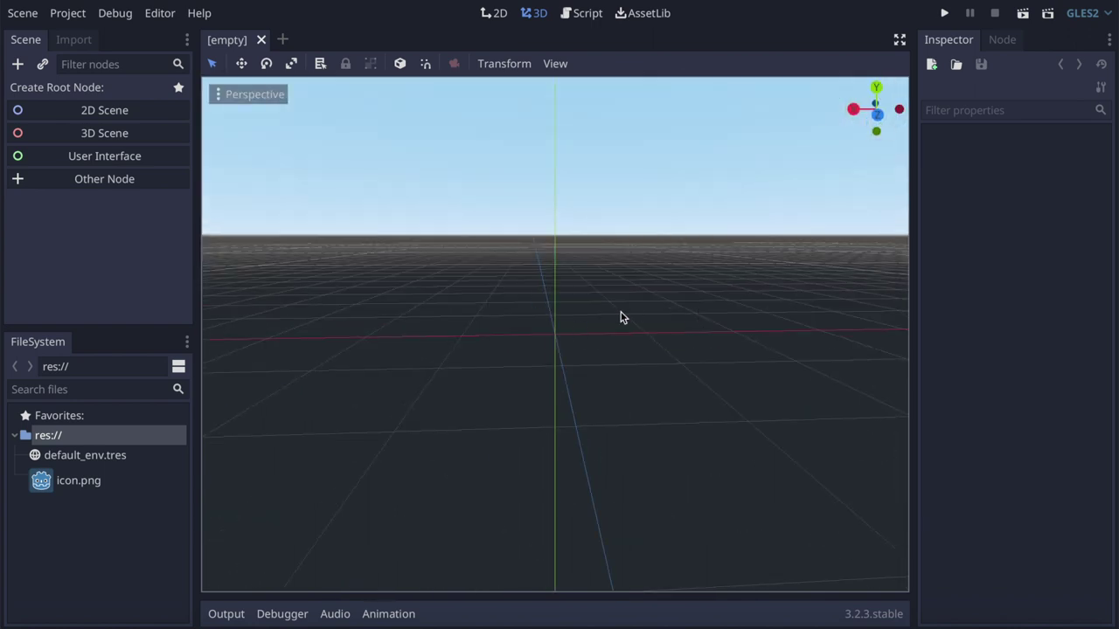
pyautogui.click(496, 16)
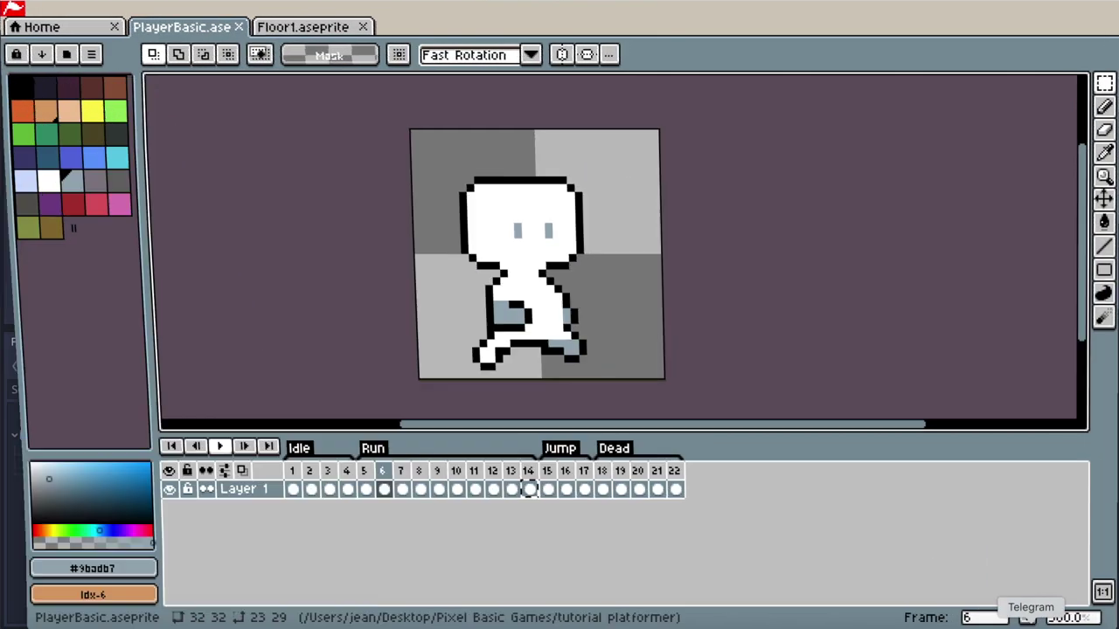
pyautogui.hotkey('alt', 'Tab')
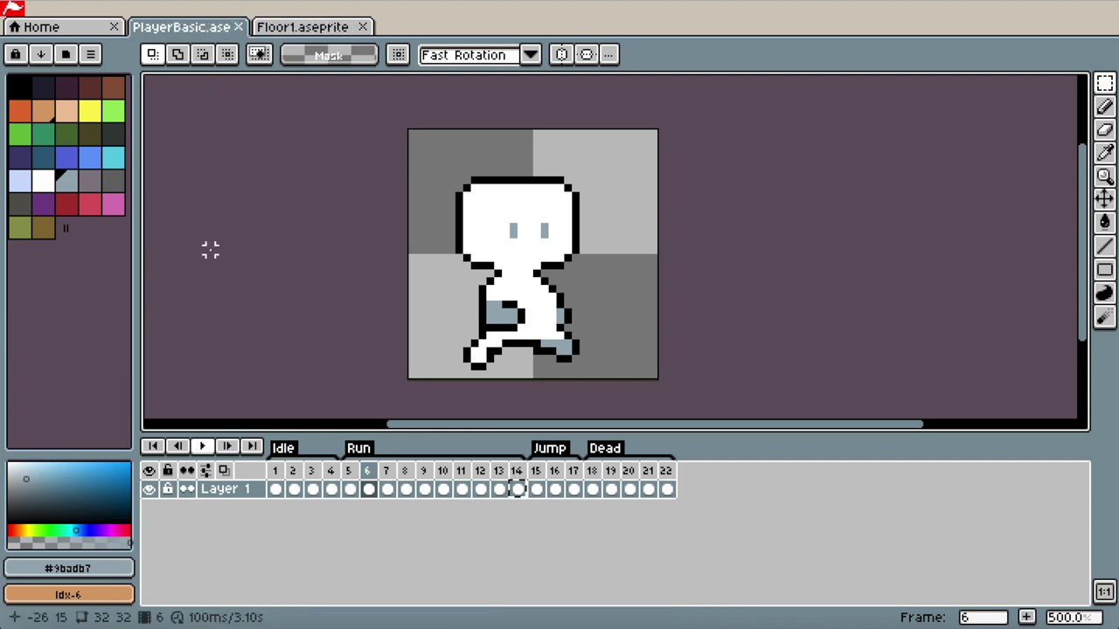
pyautogui.click(276, 489)
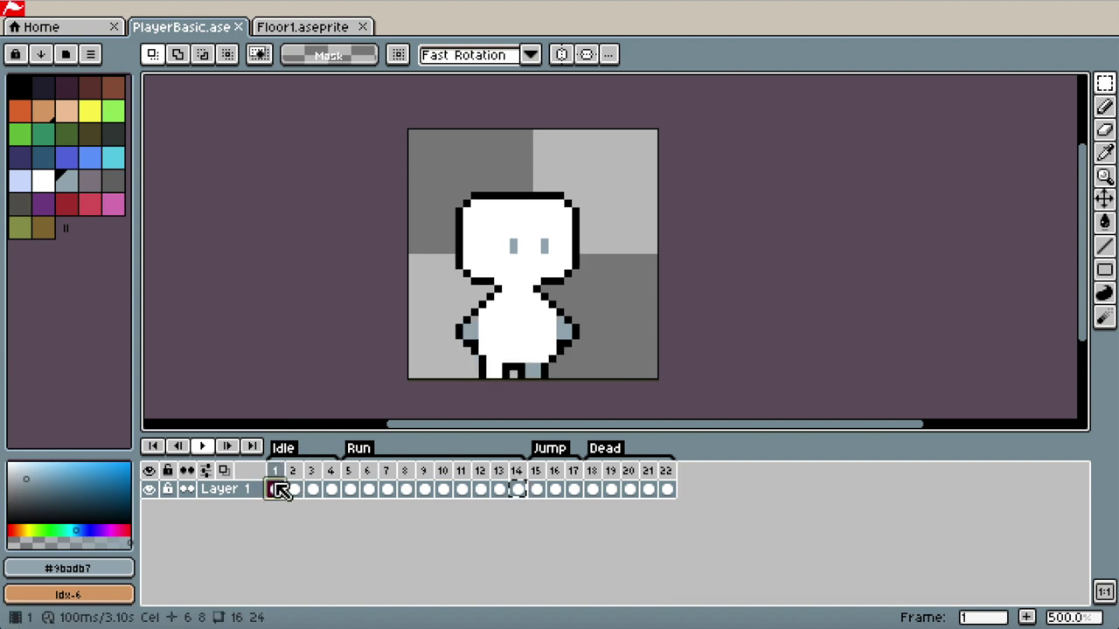
pyautogui.press('Return')
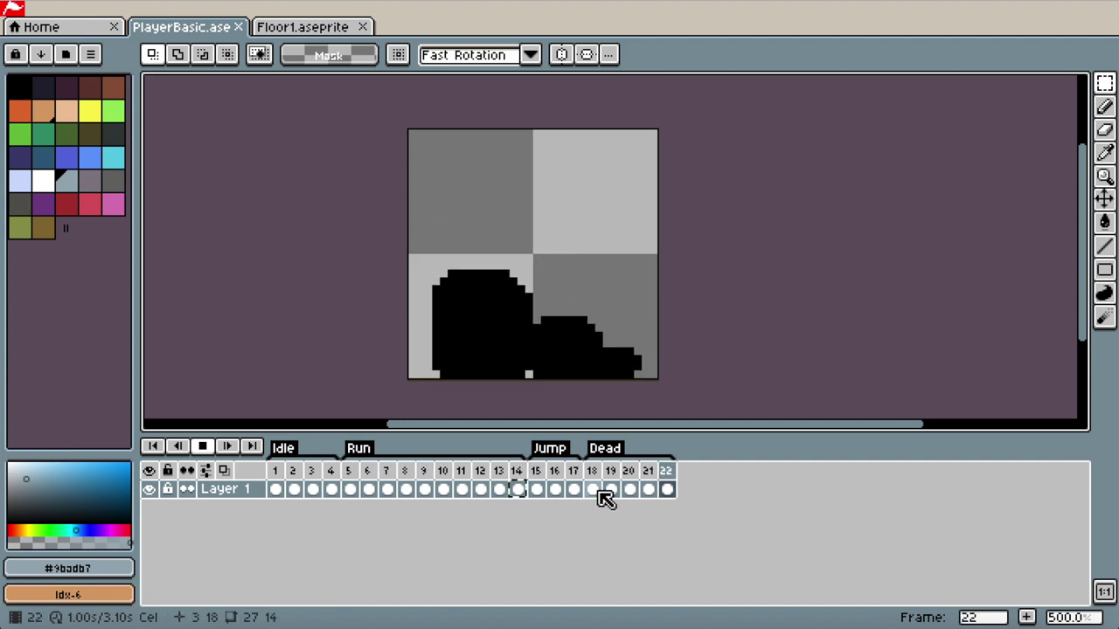
pyautogui.click(295, 27)
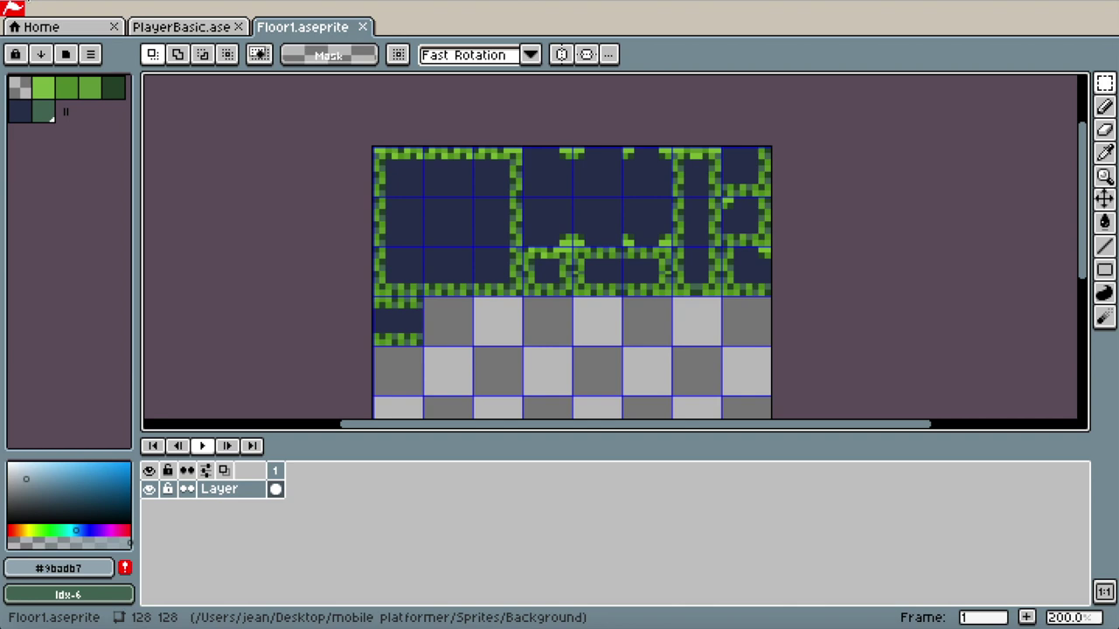
pyautogui.click(31, 4)
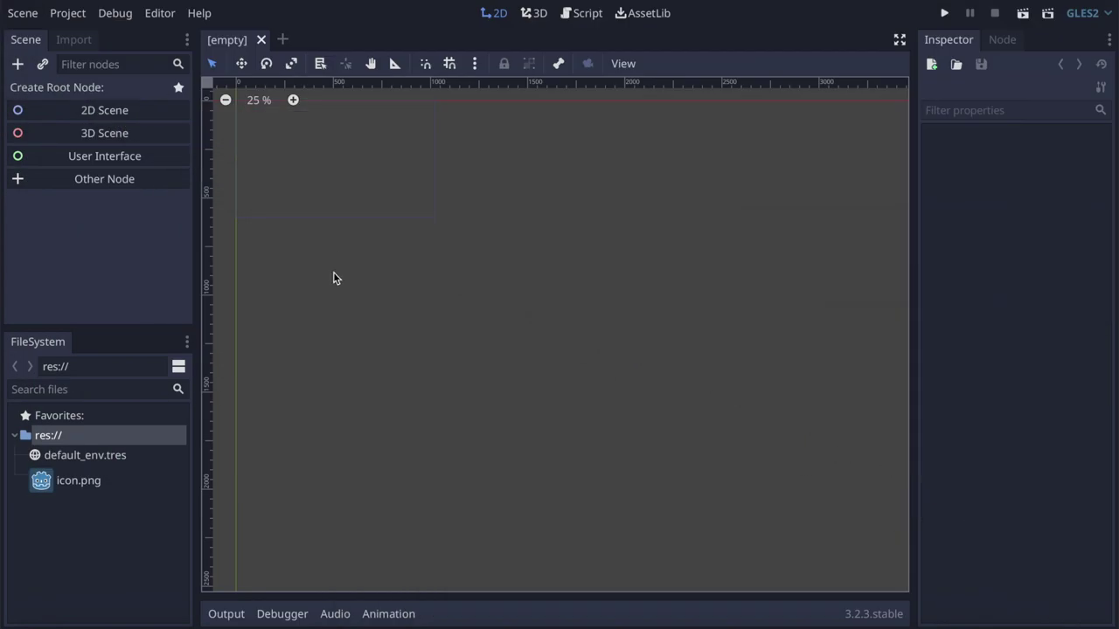
# Copy the four art files from Bureau > Pixel Basic Games > tutorial platformer into Godot's FileSystem dock
pyautogui.click(33, 622)
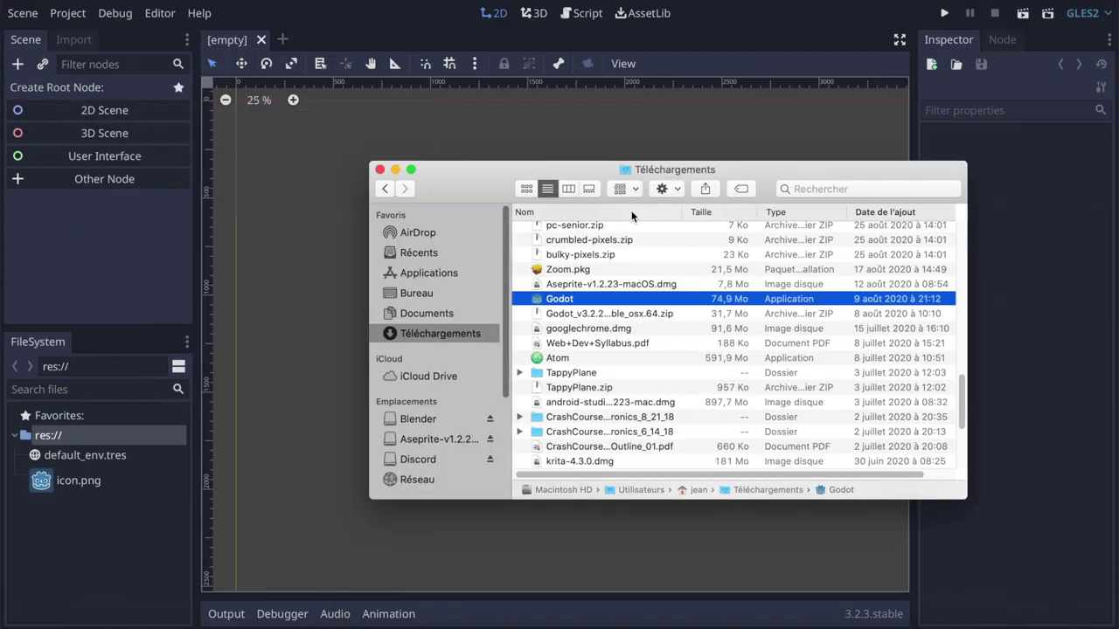
pyautogui.click(424, 294)
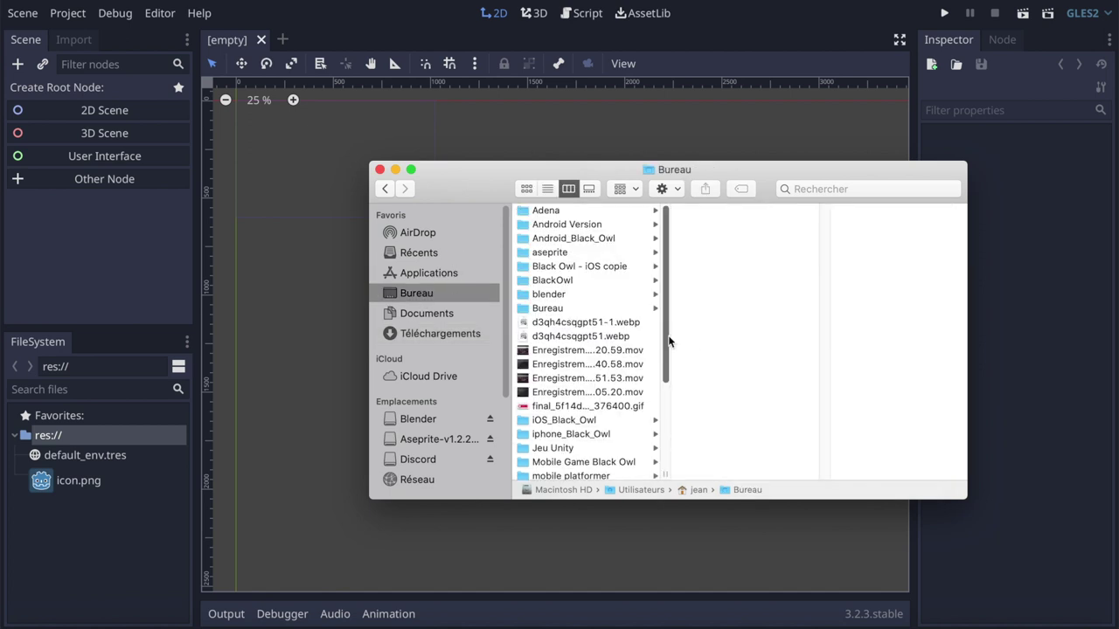
pyautogui.scroll(-10, 569, 385)
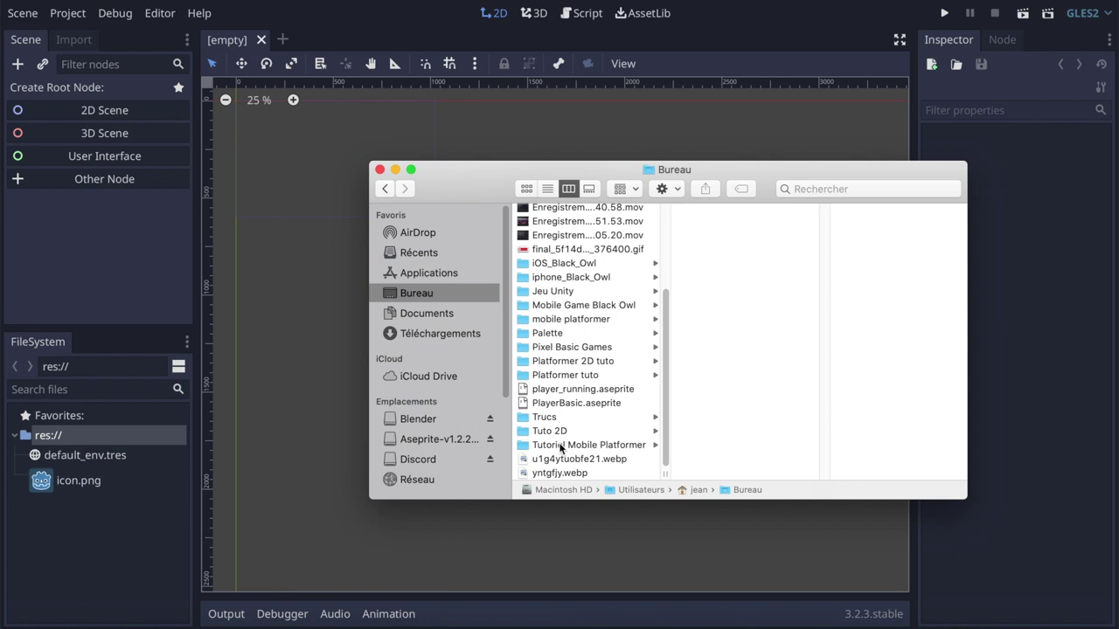
pyautogui.click(567, 347)
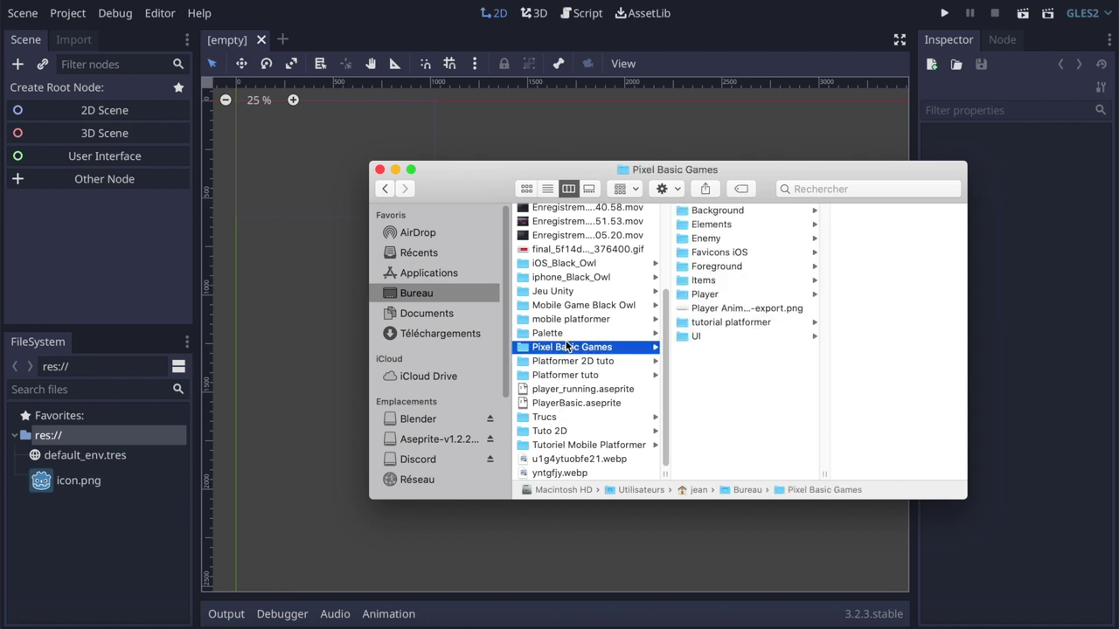
pyautogui.click(739, 322)
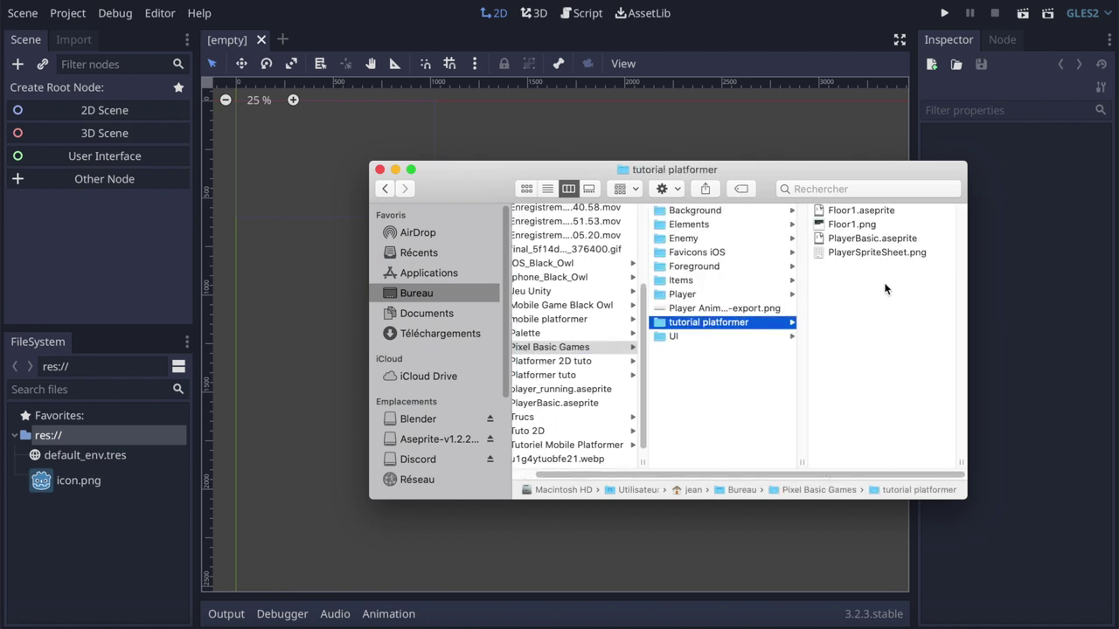
pyautogui.moveTo(893, 285); pyautogui.dragTo(837, 208)
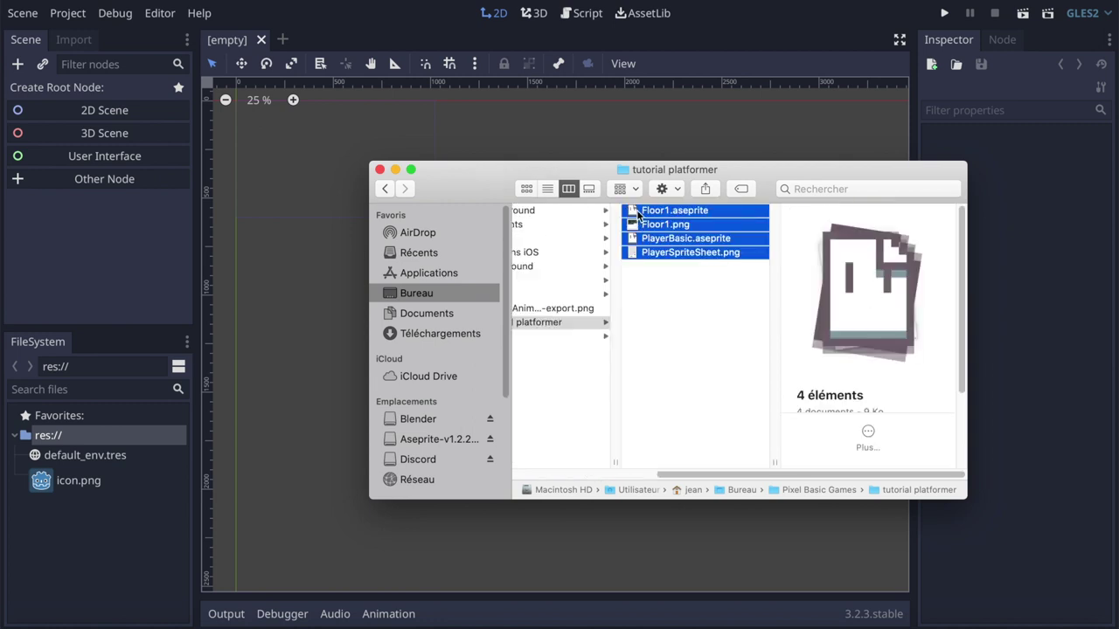
pyautogui.moveTo(638, 216); pyautogui.dragTo(76, 536)
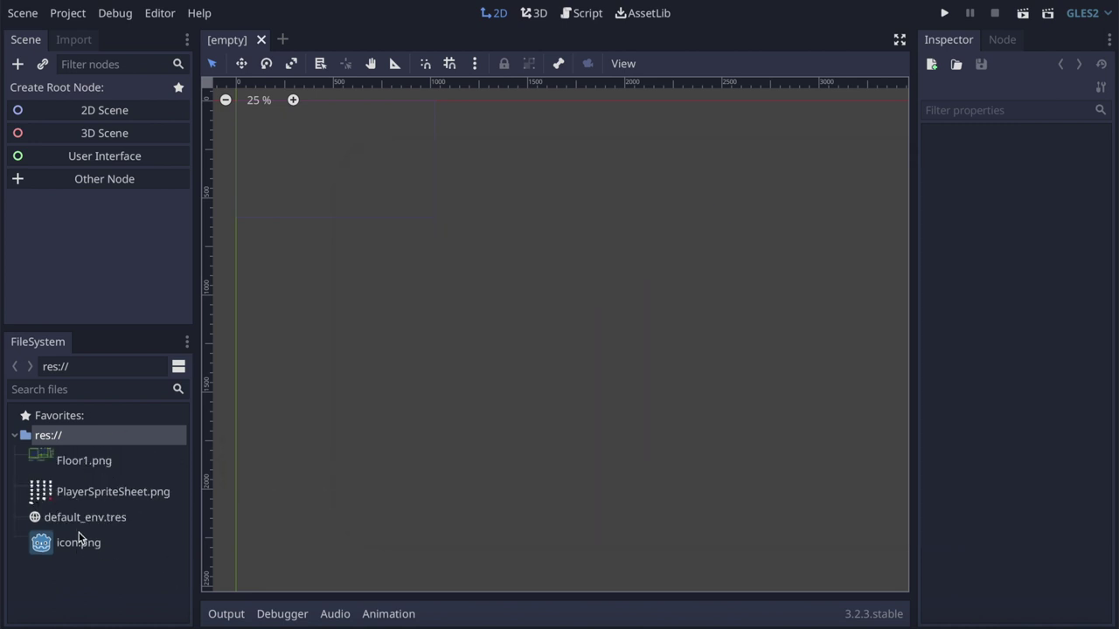
# Add PlayerSpriteSheet.png to the 2D viewport as a sprite and zoom in on its frames
pyautogui.click(117, 592)
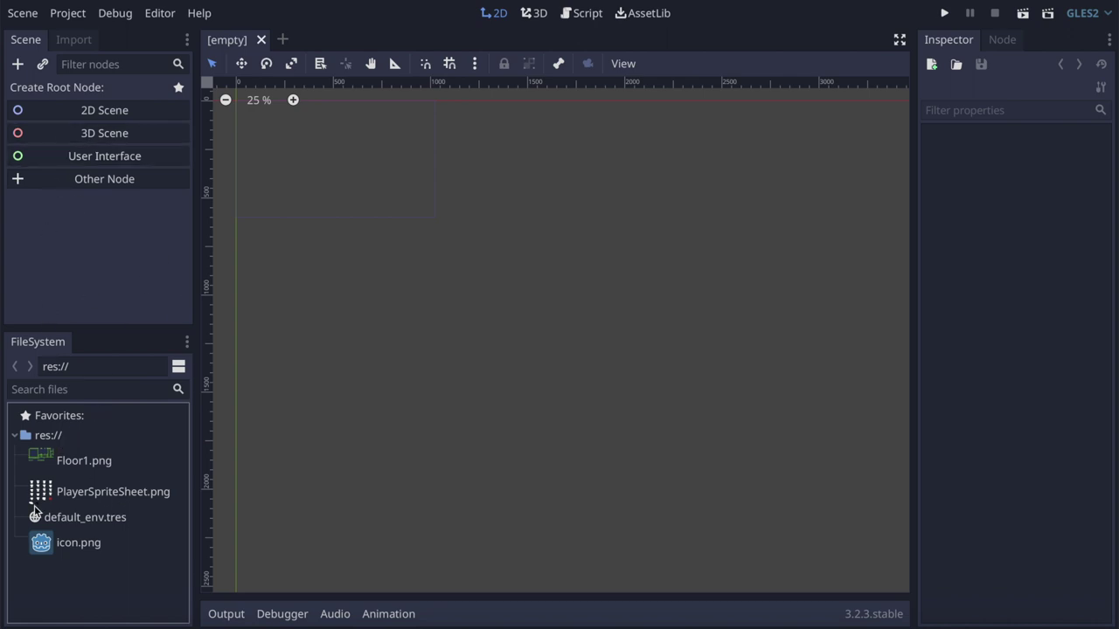
pyautogui.moveTo(45, 498); pyautogui.dragTo(567, 292)
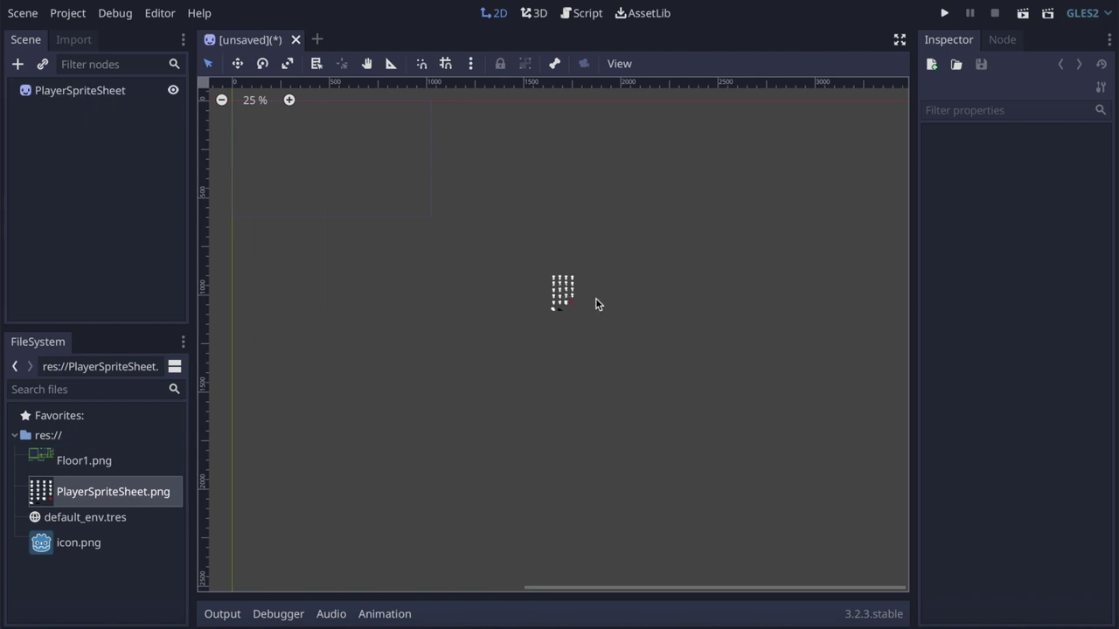
pyautogui.scroll(10, 566, 295)
pyautogui.keyDown('ctrl'); pyautogui.scroll(-1, 632, 380); pyautogui.keyUp('ctrl')
pyautogui.keyDown('shift'); pyautogui.hscroll(5, 634, 379); pyautogui.keyUp('shift')
pyautogui.keyDown('ctrl'); pyautogui.scroll(-3, 634, 380); pyautogui.keyUp('ctrl')
pyautogui.keyDown('shift'); pyautogui.hscroll(3, 631, 384); pyautogui.keyUp('shift')
pyautogui.keyDown('ctrl'); pyautogui.scroll(-1, 627, 386); pyautogui.keyUp('ctrl')
pyautogui.scroll(7, 515, 428)
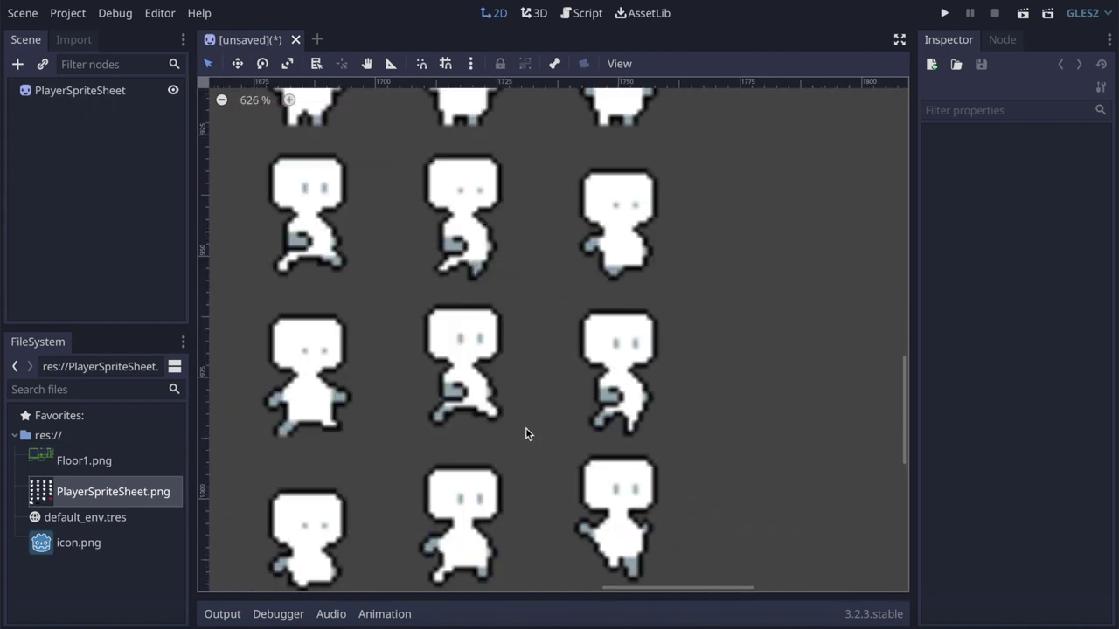
pyautogui.scroll(-5, 483, 428)
pyautogui.scroll(1, 483, 428)
pyautogui.scroll(2, 455, 395)
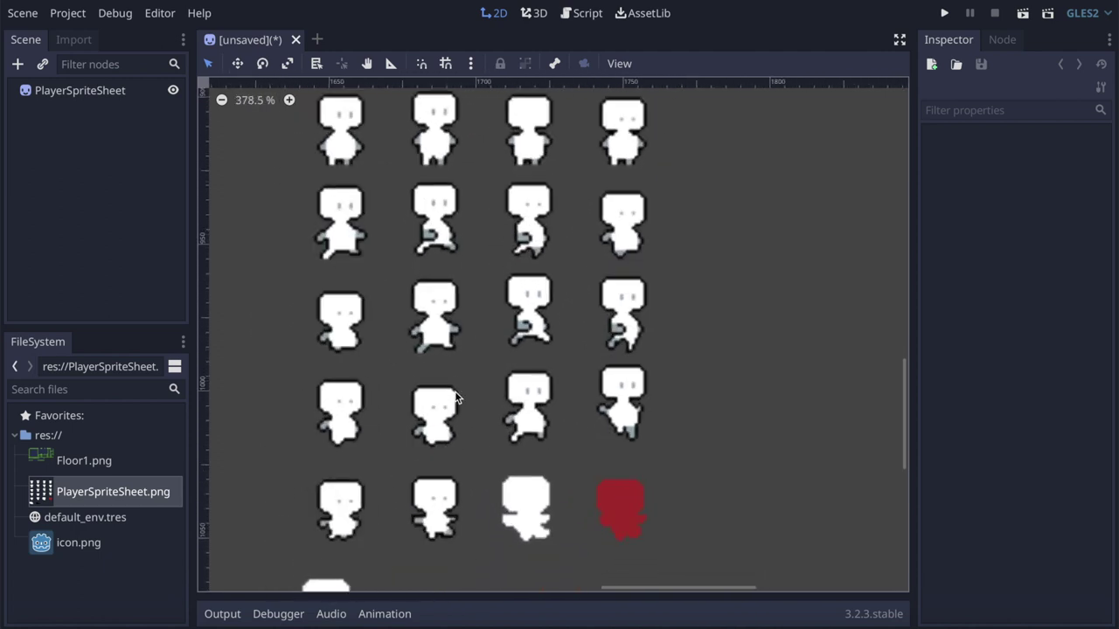
pyautogui.scroll(1, 456, 395)
pyautogui.scroll(1, 456, 395)
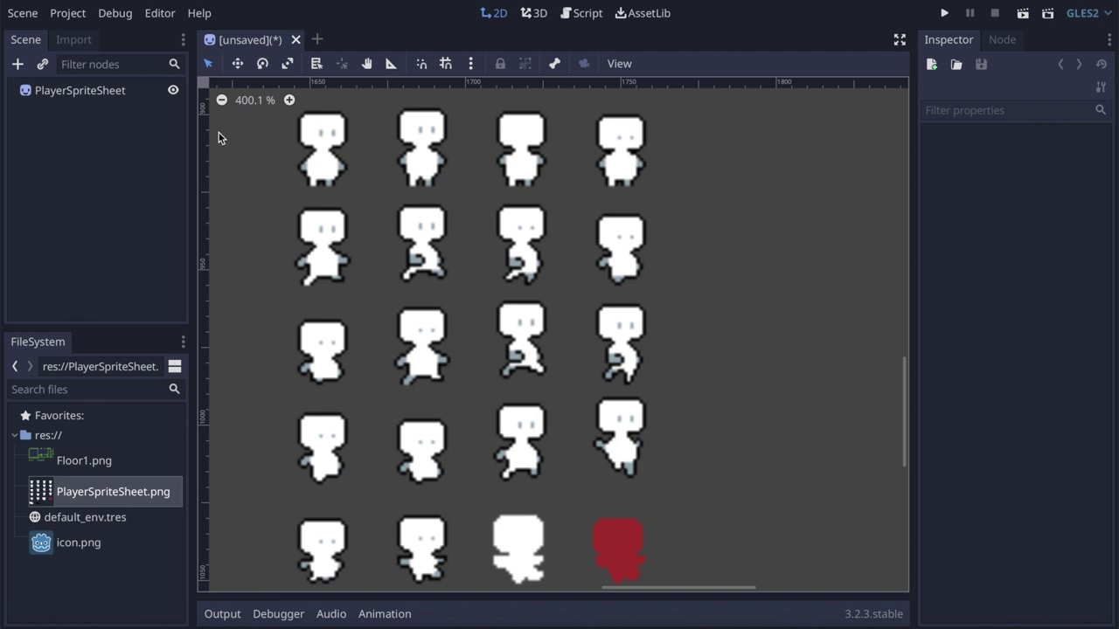
pyautogui.click(43, 494)
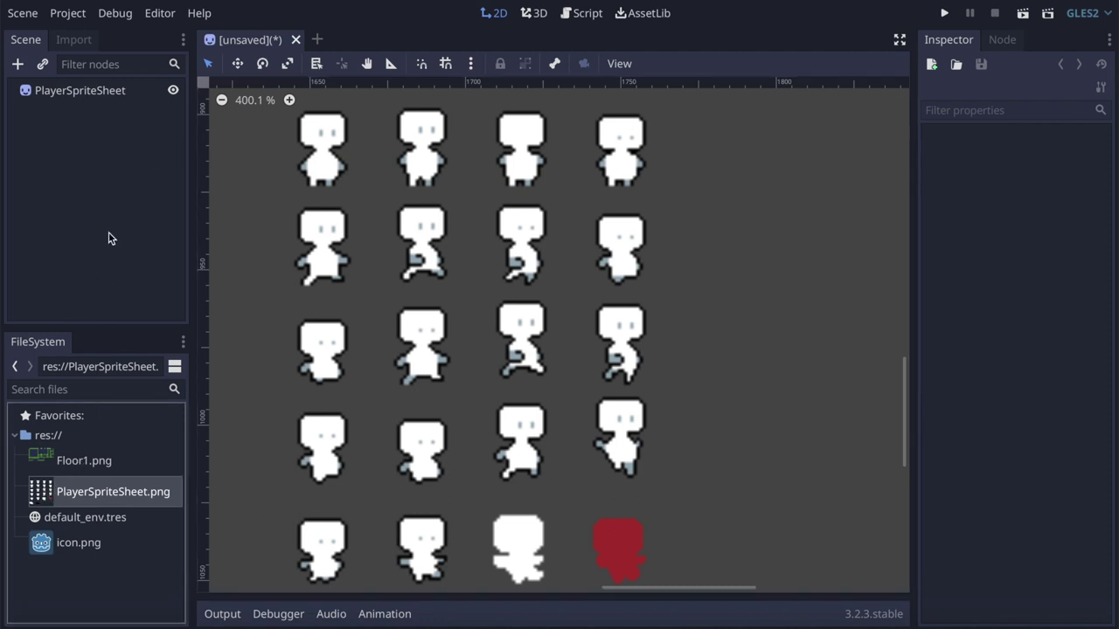
# Reimport PlayerSpriteSheet.png with the 2D Pixel preset
pyautogui.click(85, 45)
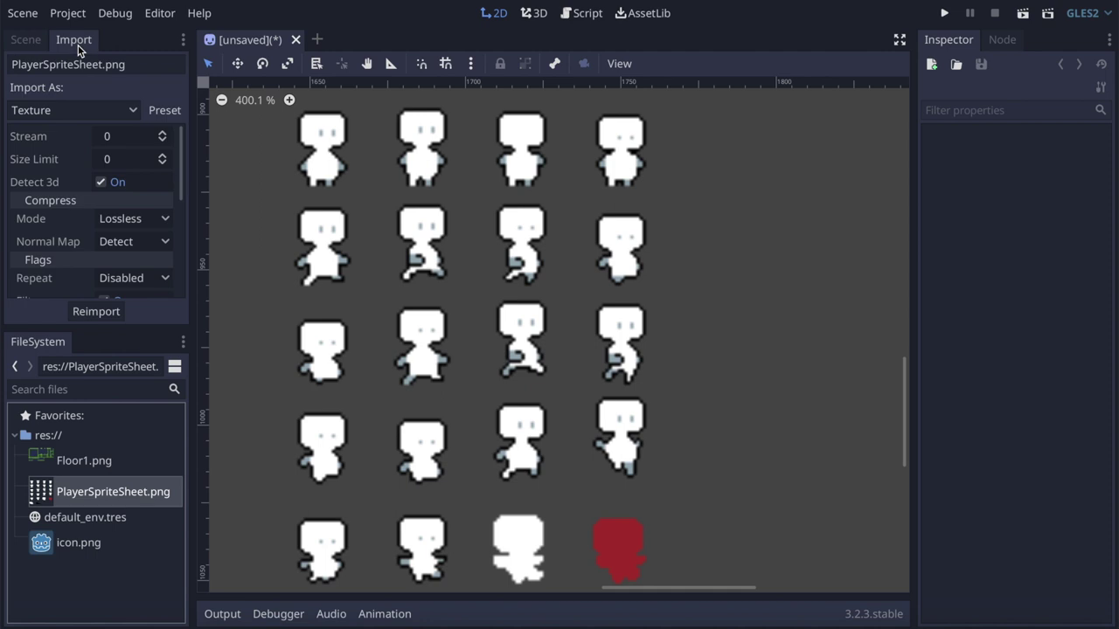
pyautogui.click(174, 113)
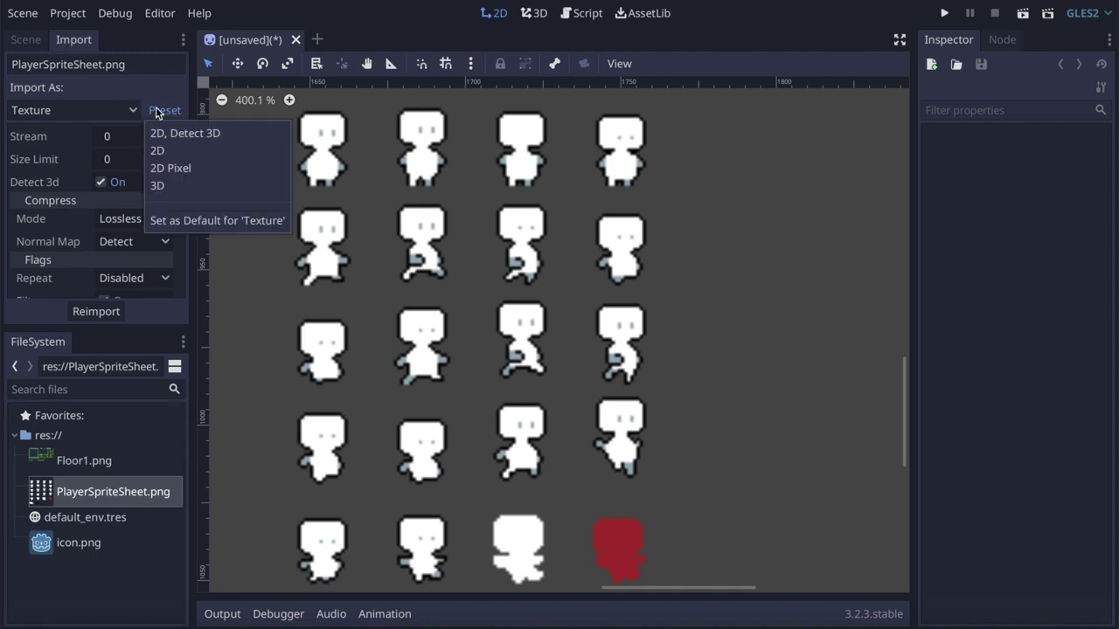
pyautogui.click(182, 173)
pyautogui.click(98, 312)
pyautogui.scroll(3, 326, 149)
pyautogui.scroll(4, 326, 149)
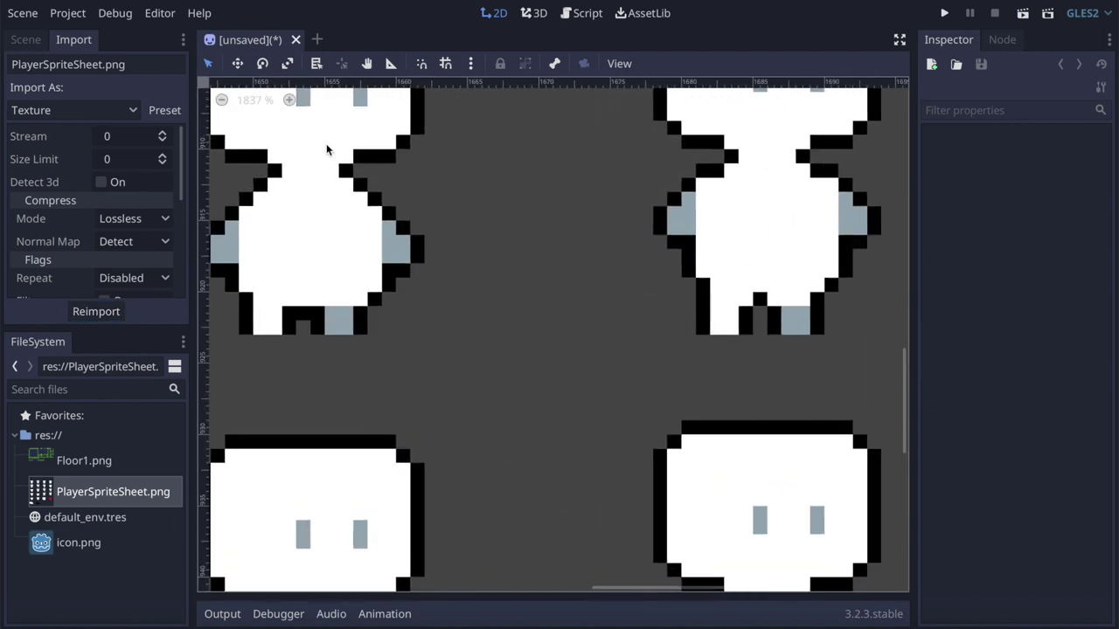
pyautogui.scroll(-3, 326, 149)
pyautogui.scroll(-2, 323, 150)
pyautogui.scroll(-1, 323, 150)
pyautogui.scroll(-1, 323, 151)
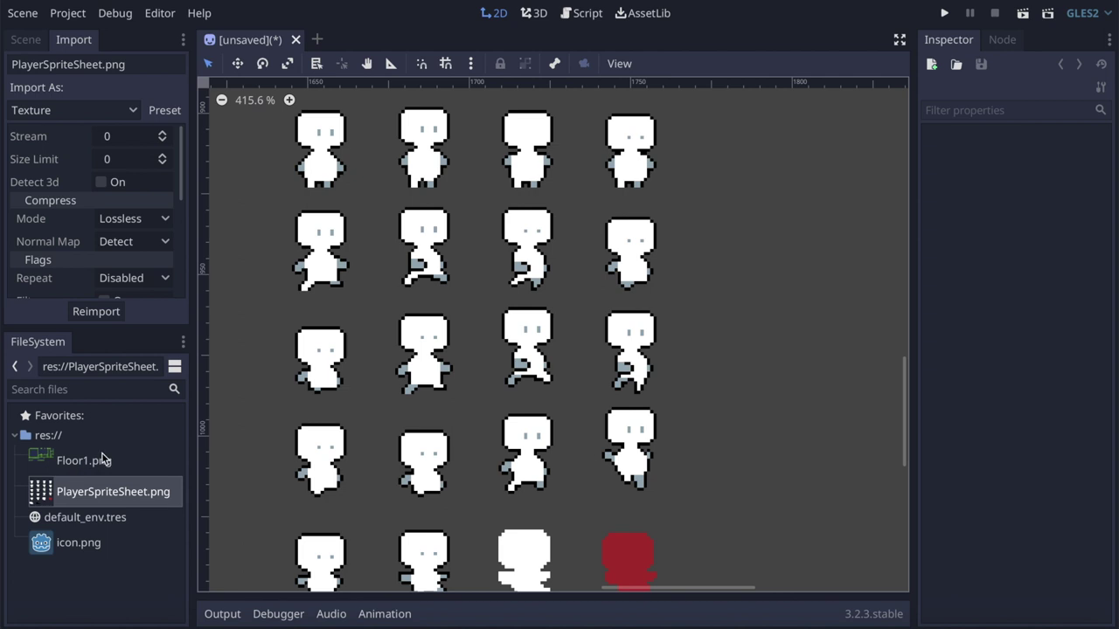
# Reimport Floor1.png with 2D Pixel and make those settings the default for Texture imports
pyautogui.click(76, 466)
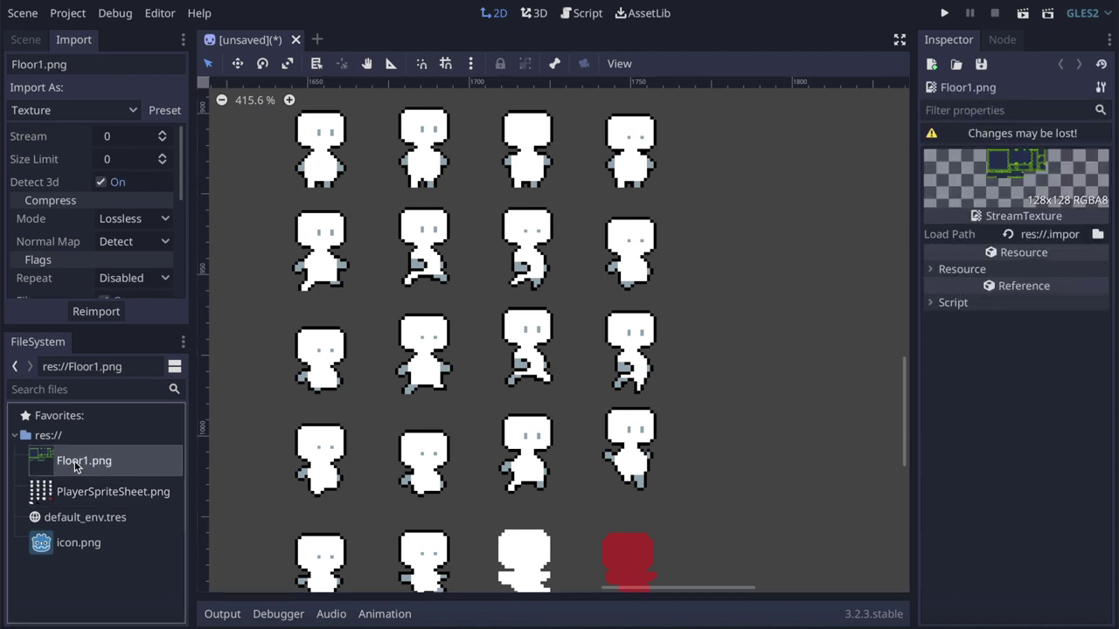
pyautogui.click(166, 112)
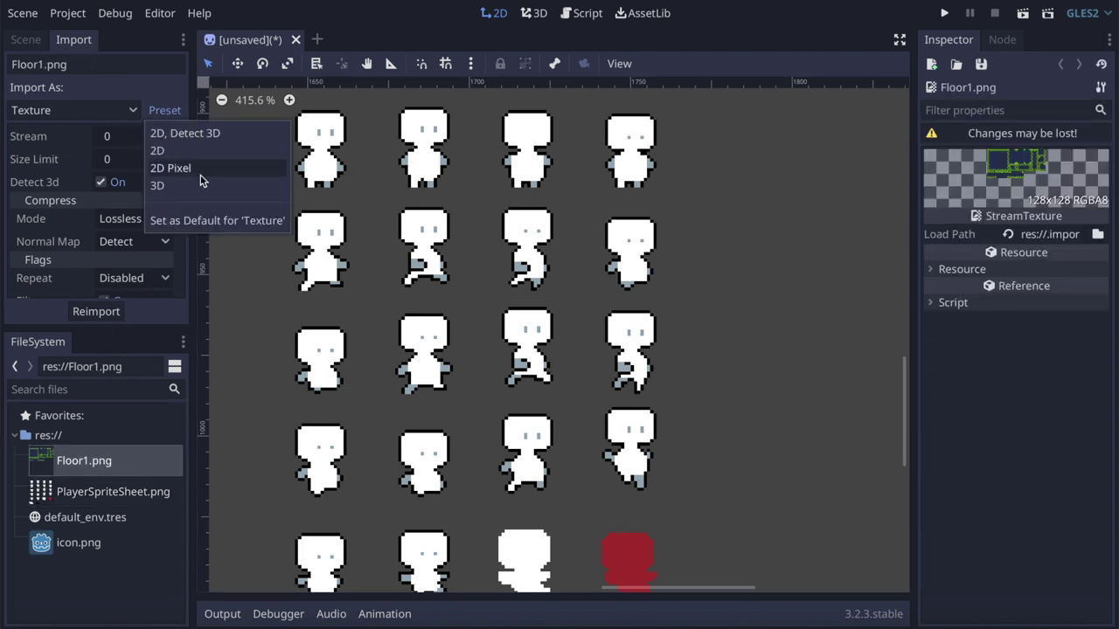
pyautogui.click(170, 168)
pyautogui.click(94, 313)
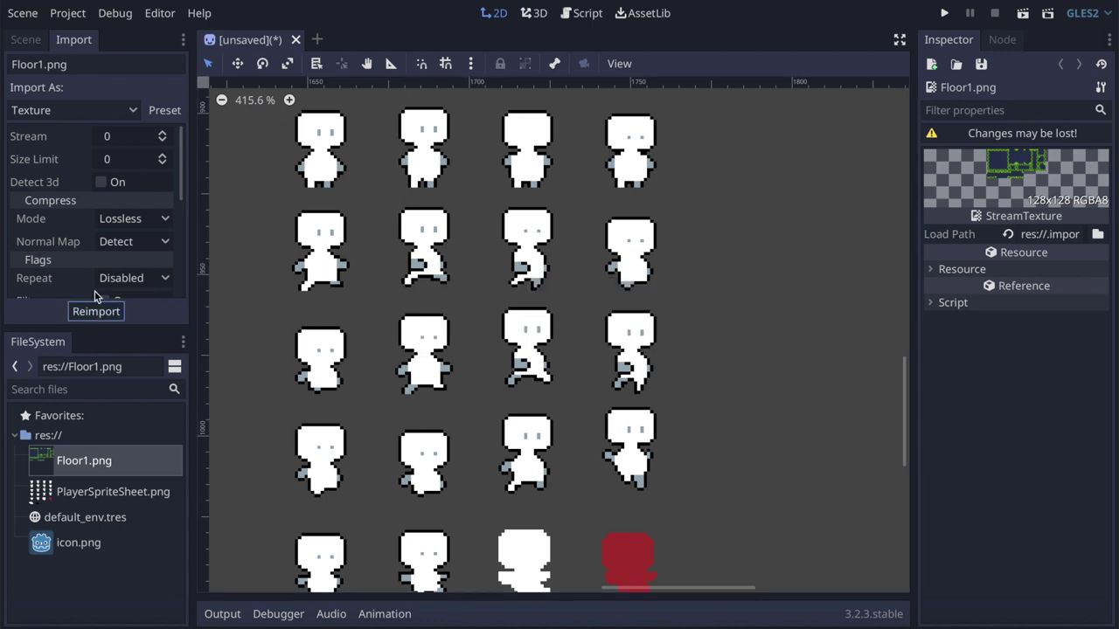
pyautogui.click(168, 110)
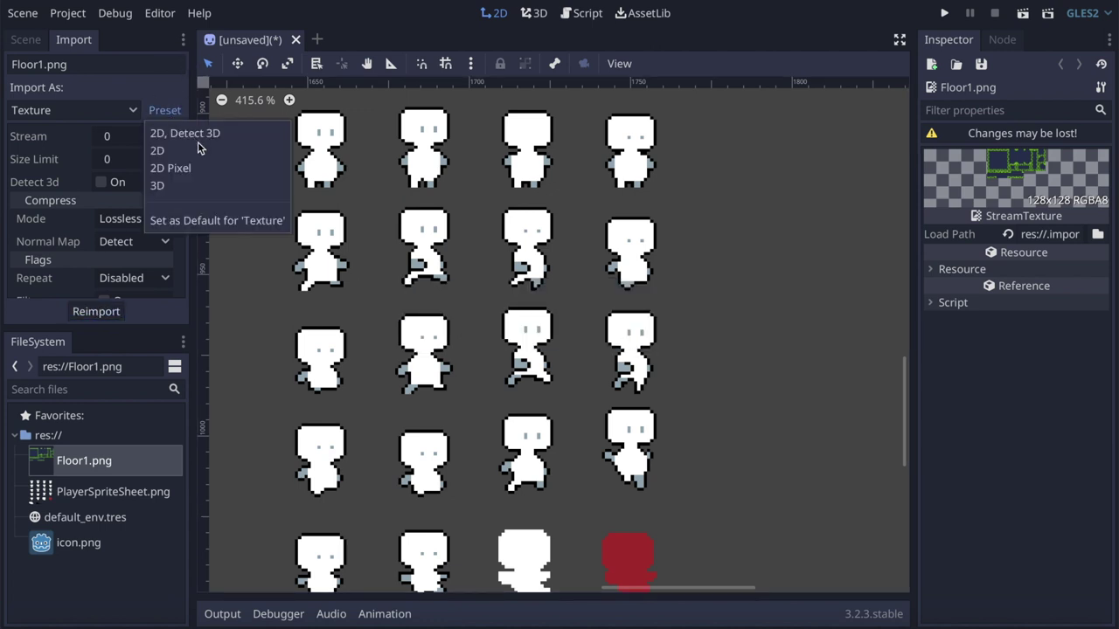
pyautogui.click(214, 221)
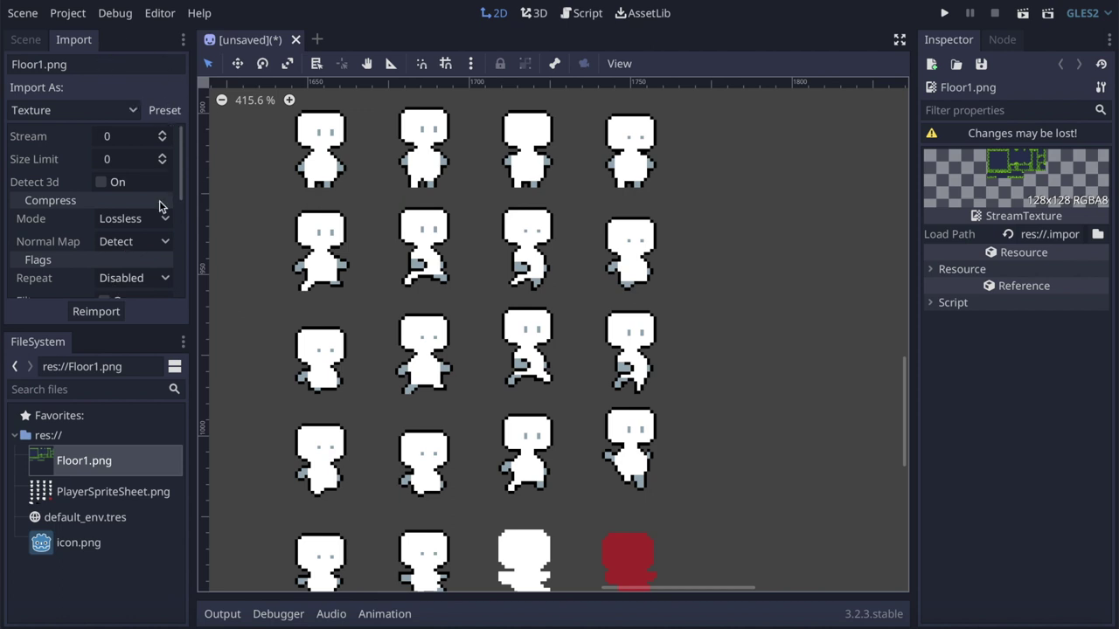
# Delete the PlayerSpriteSheet node from the scene tree, confirming the removal
pyautogui.click(26, 41)
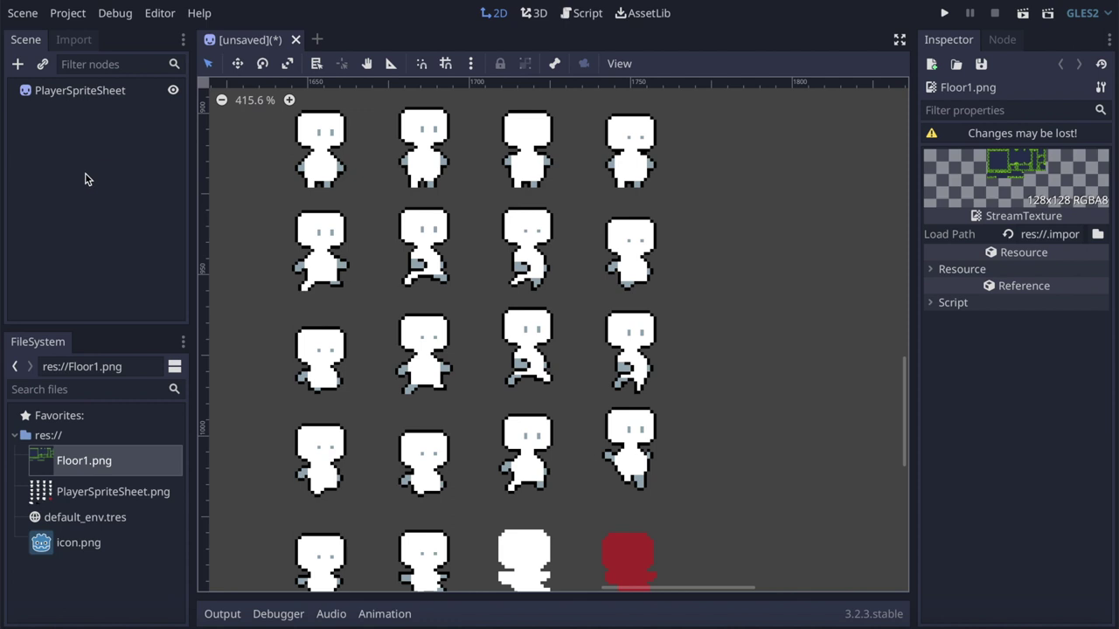
pyautogui.click(114, 93)
pyautogui.press('Delete')
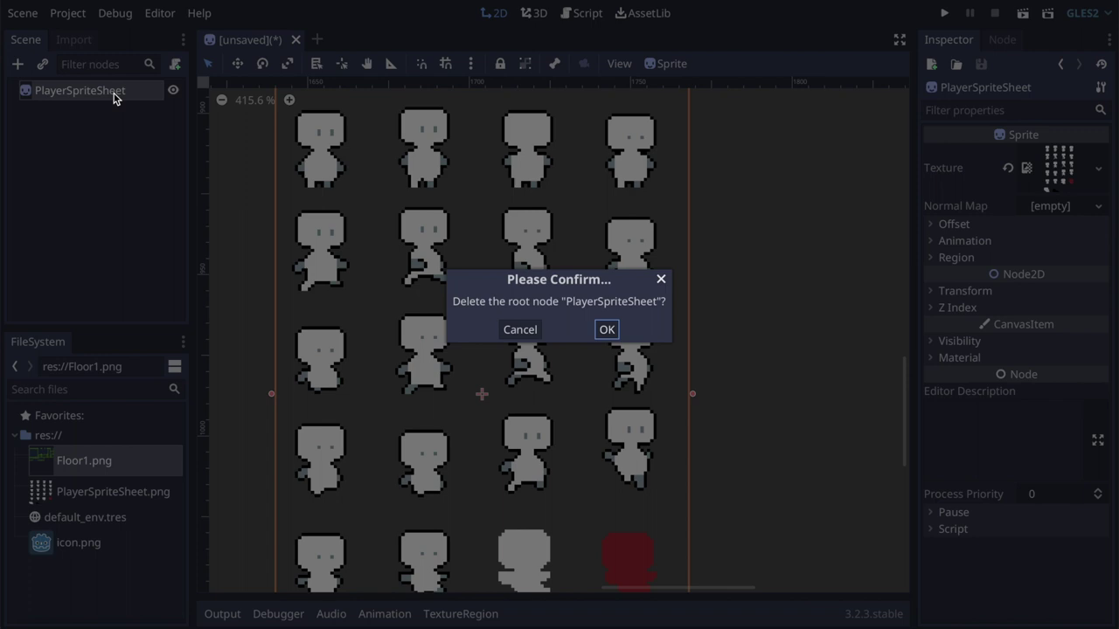
pyautogui.click(607, 330)
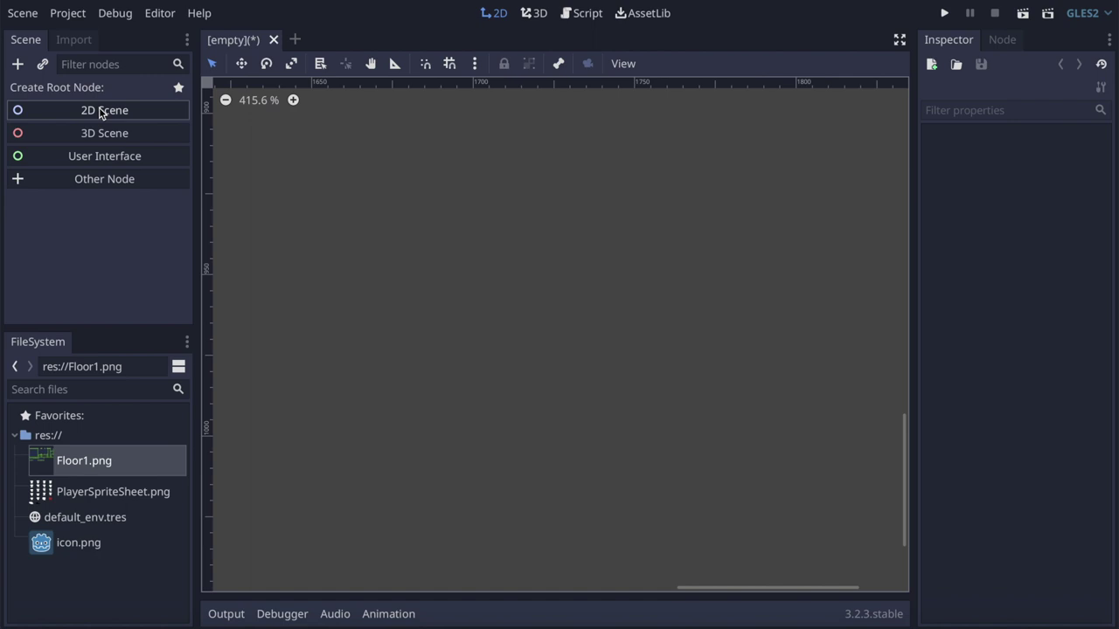
# Create a Node2D root node and rename it Level 1
pyautogui.click(82, 112)
pyautogui.doubleClick(55, 91)
pyautogui.write('evel 1')
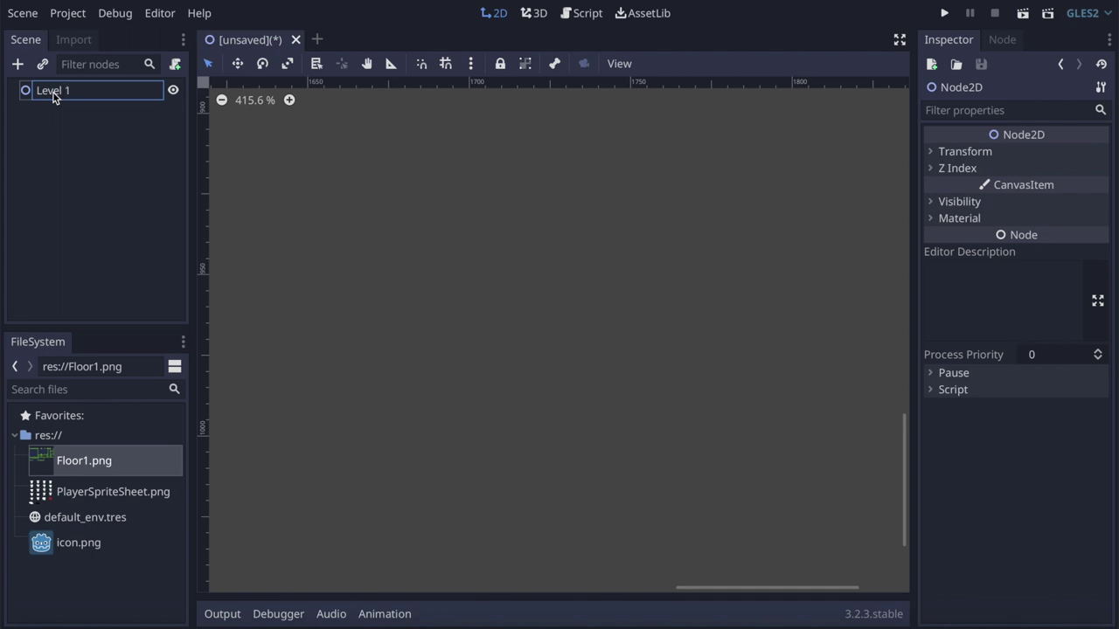
pyautogui.press('Return')
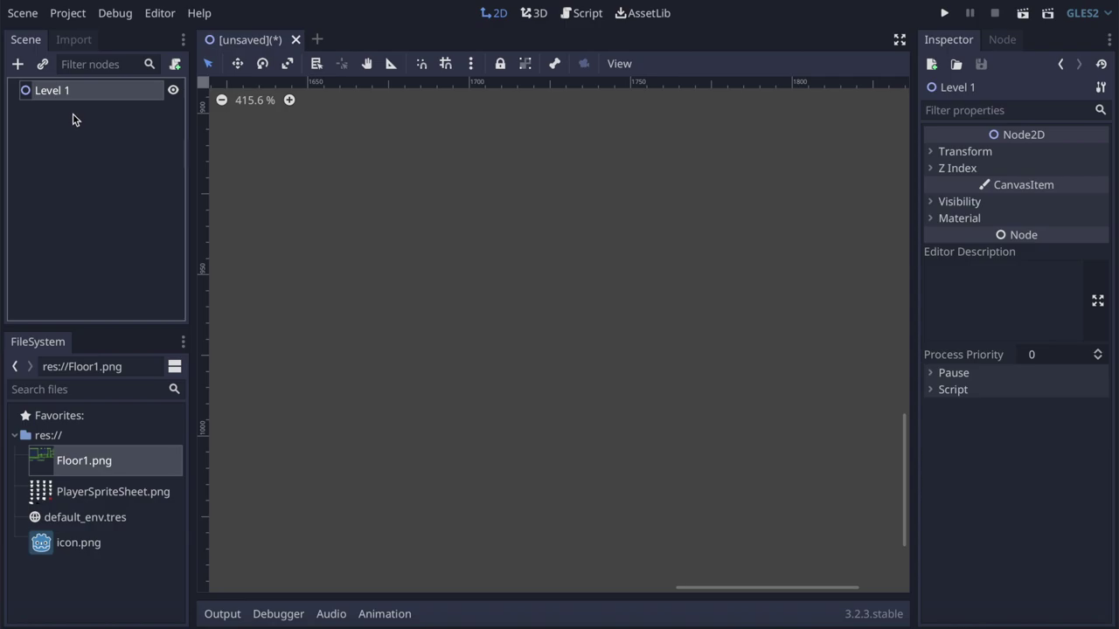
# Save the scene as Level 1.tscn inside a new Scenes folder
pyautogui.hotkey('ctrl', 's')
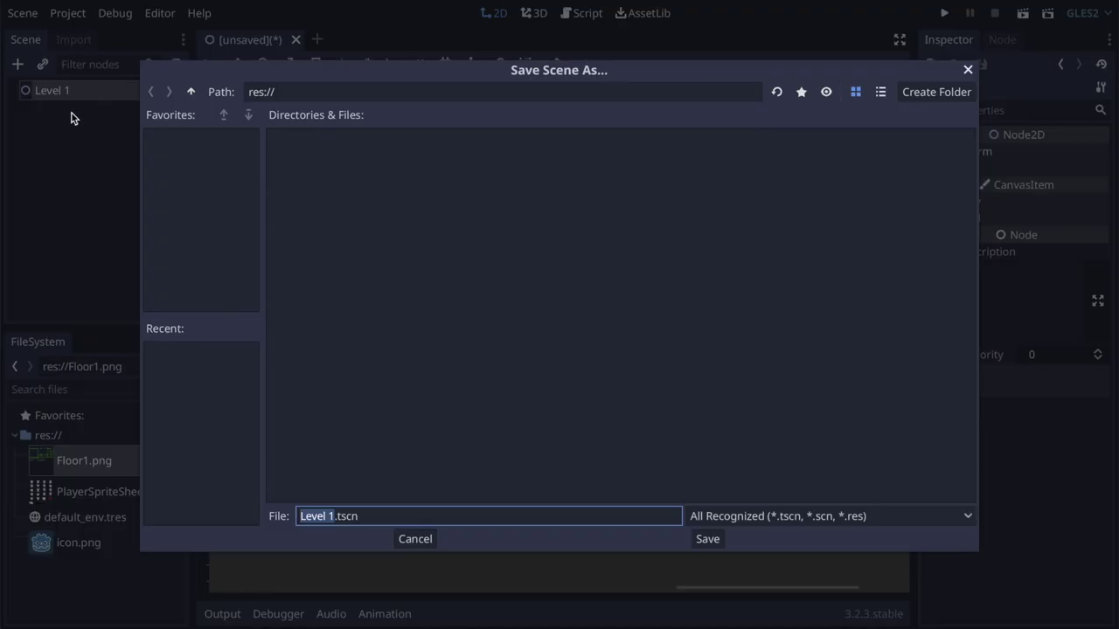
pyautogui.click(947, 98)
pyautogui.write('Scenes')
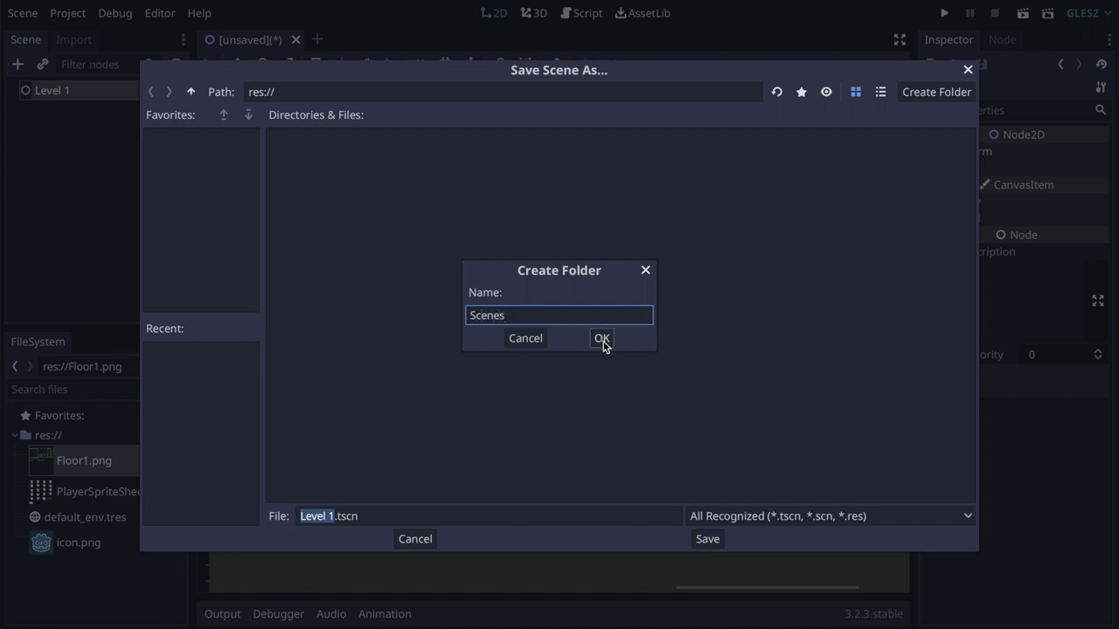
pyautogui.click(601, 339)
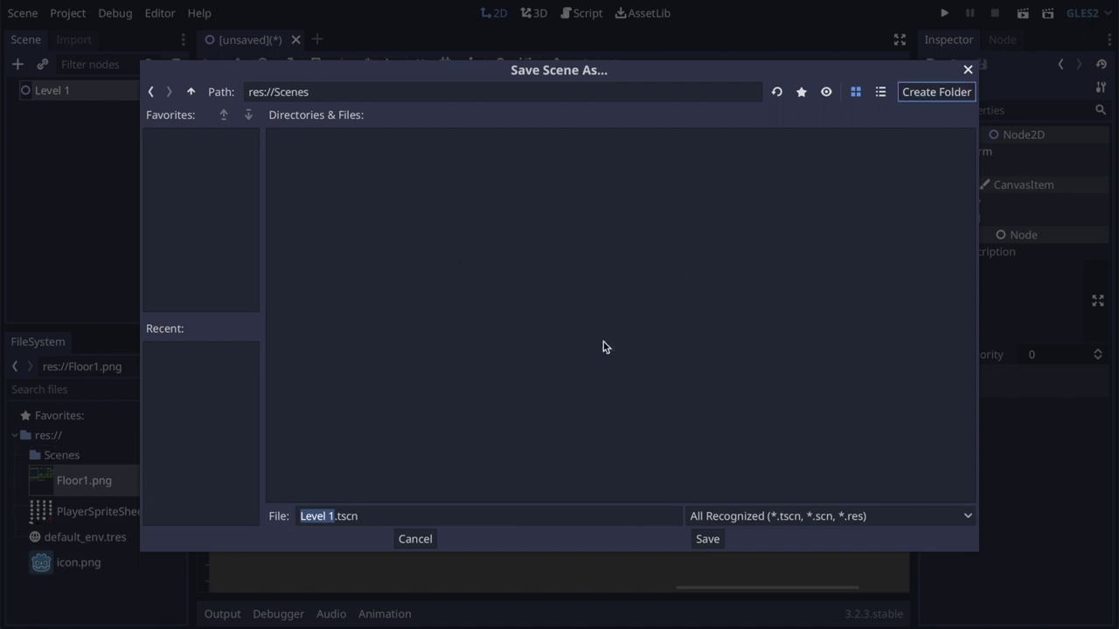
pyautogui.click(707, 539)
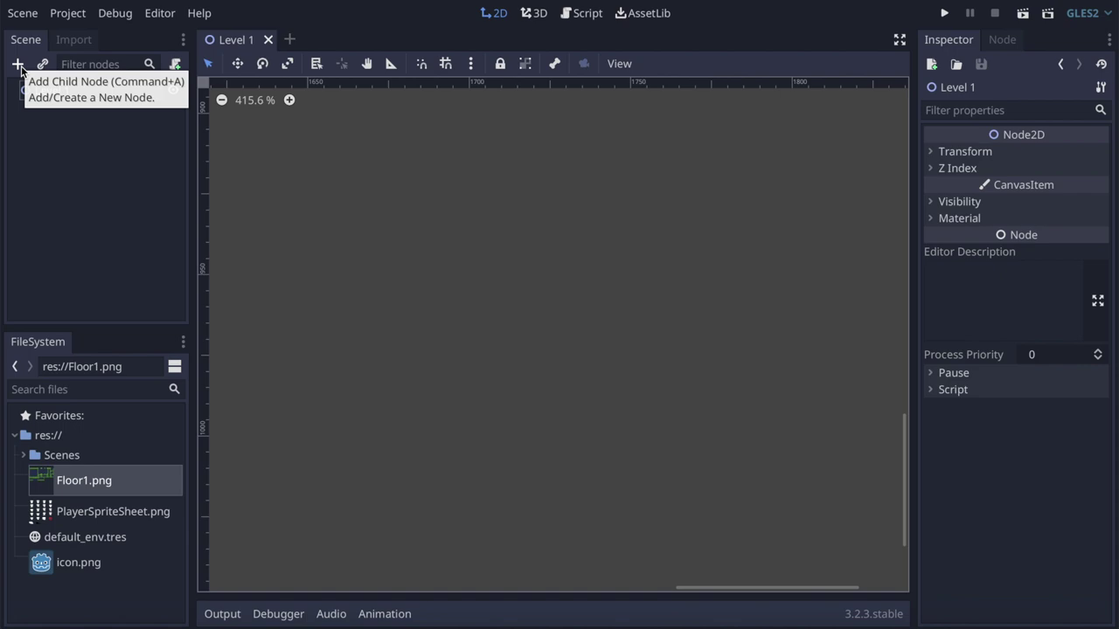
# Add a KinematicBody2D child under Level 1 and review its missing-collision-shape warning
pyautogui.click(18, 65)
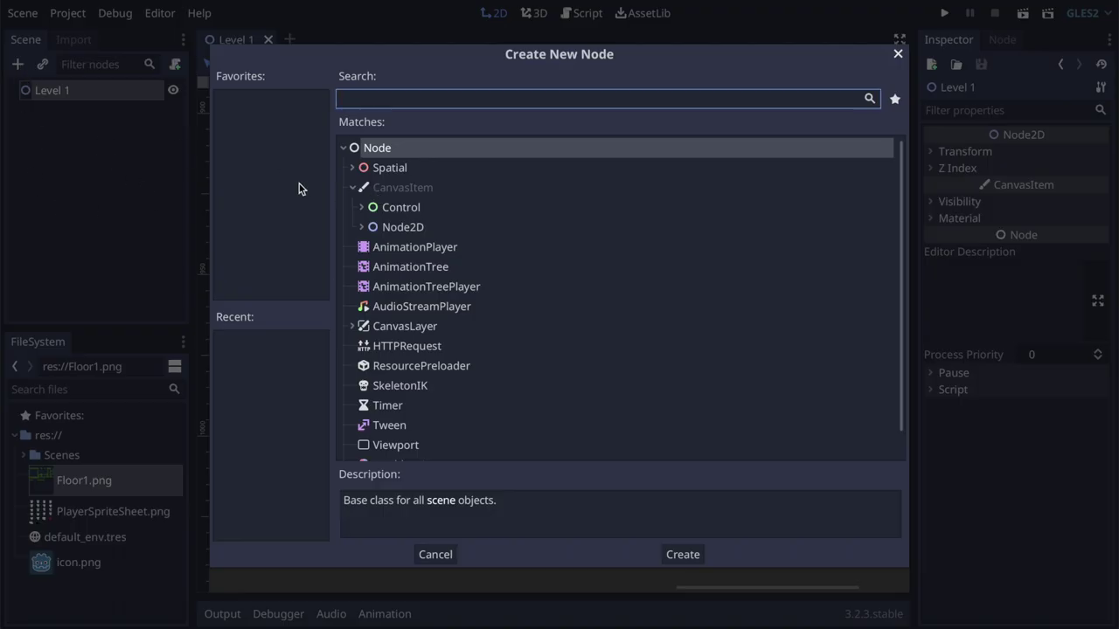
pyautogui.write('ki')
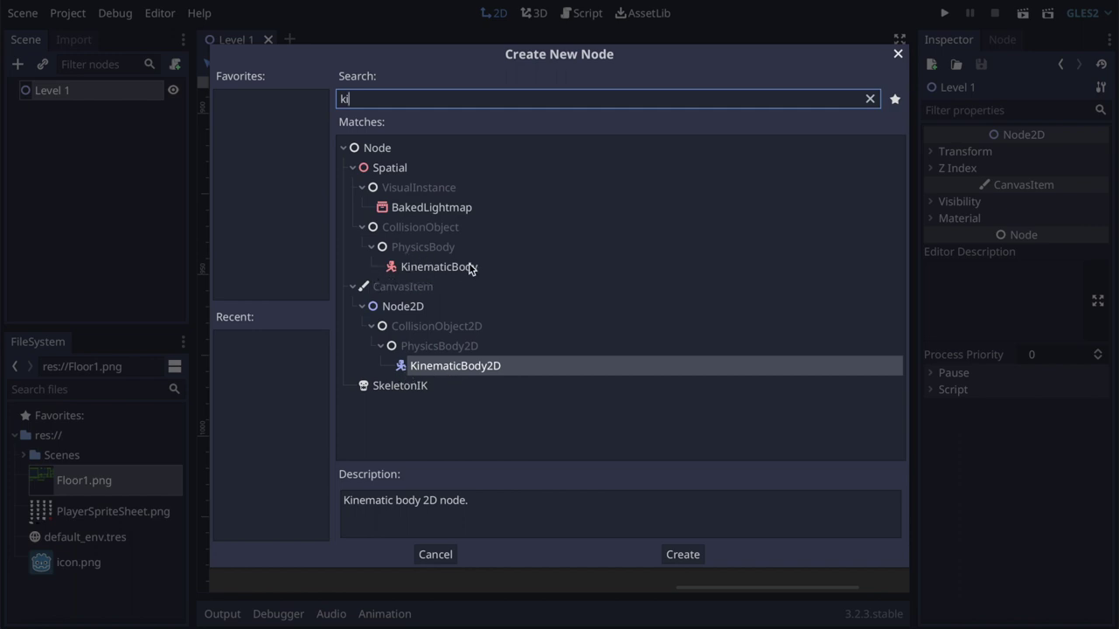
pyautogui.click(682, 556)
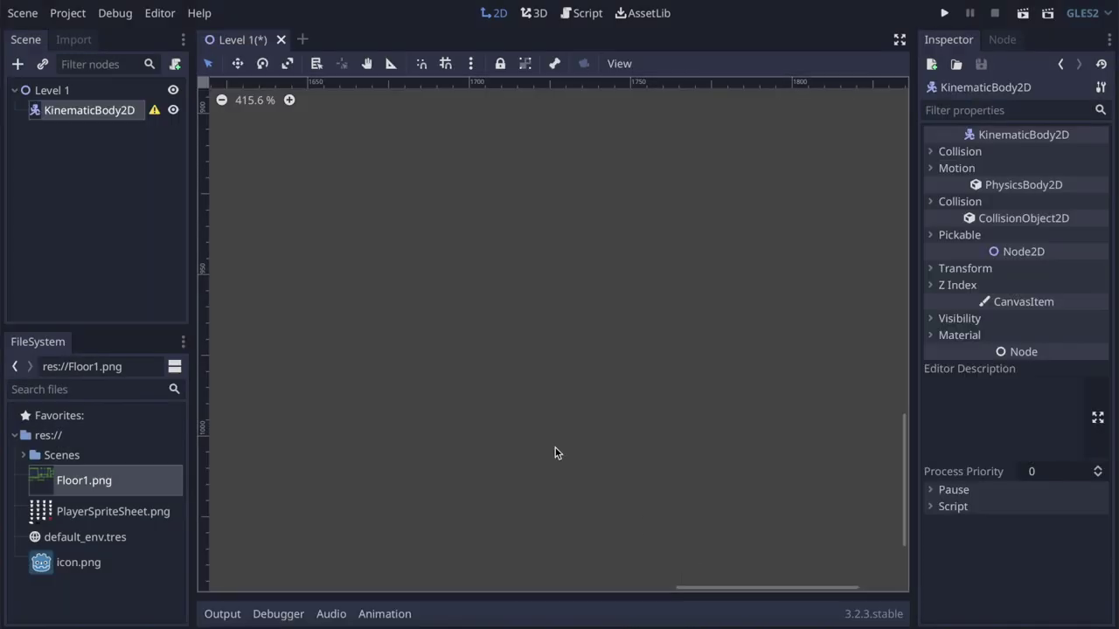
pyautogui.click(154, 111)
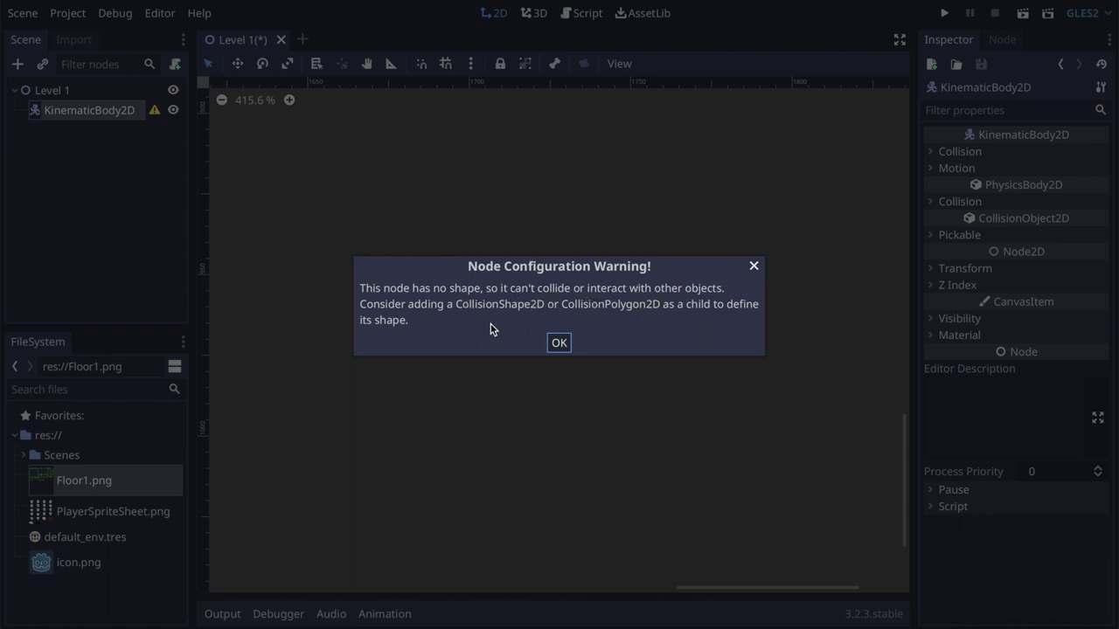
pyautogui.click(558, 344)
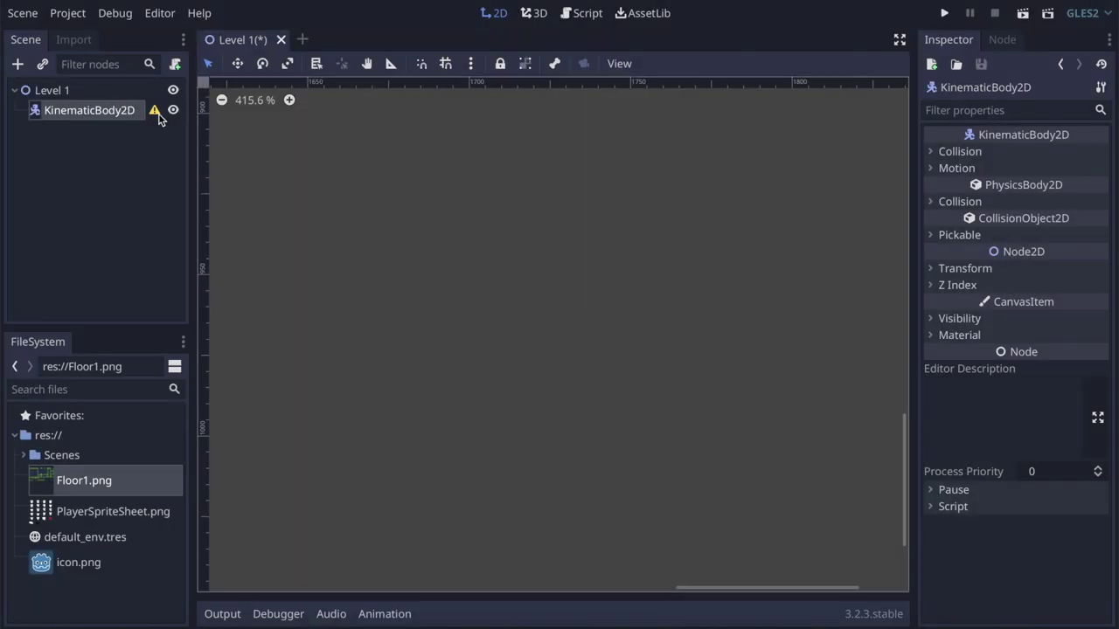
pyautogui.click(35, 115)
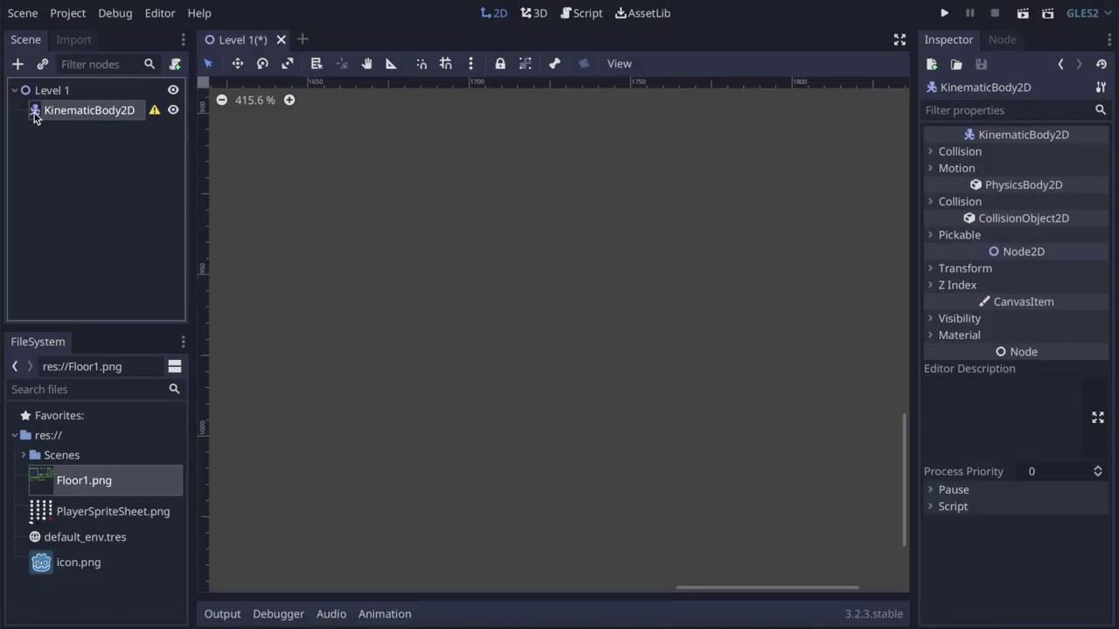
# Add a CollisionShape2D child under the KinematicBody2D and dismiss its configuration warning
pyautogui.click(19, 67)
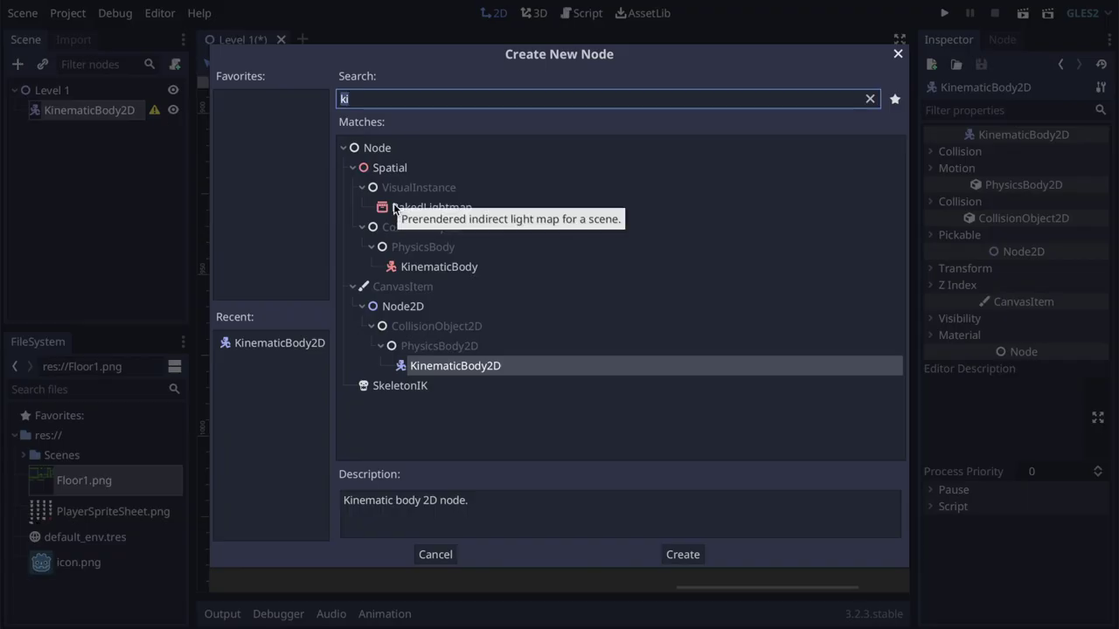
pyautogui.write('collisio')
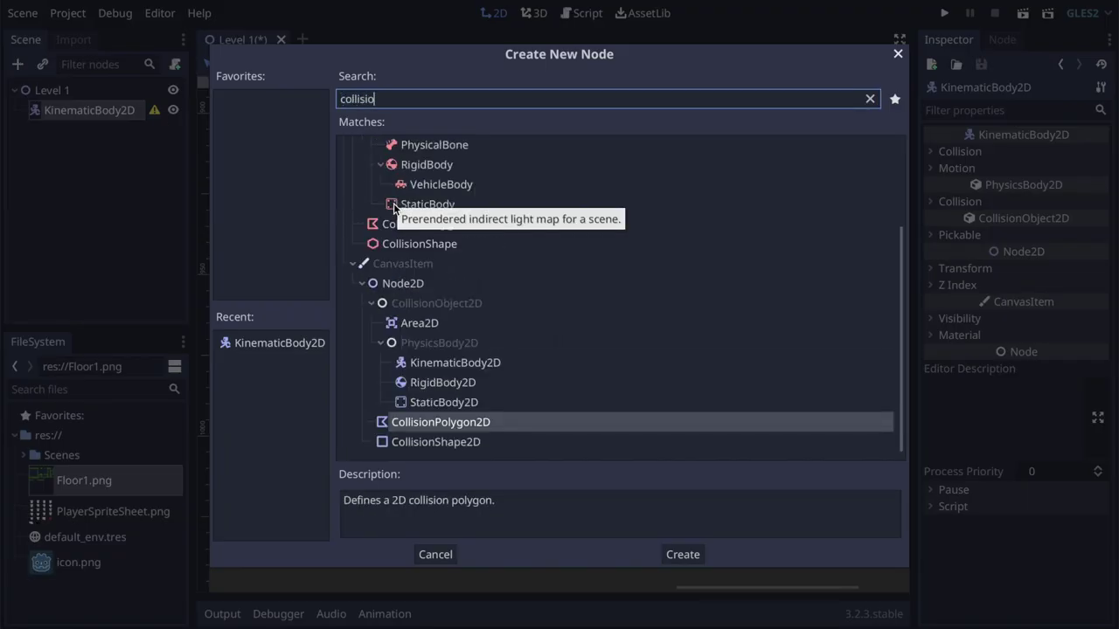
pyautogui.click(457, 444)
pyautogui.click(702, 564)
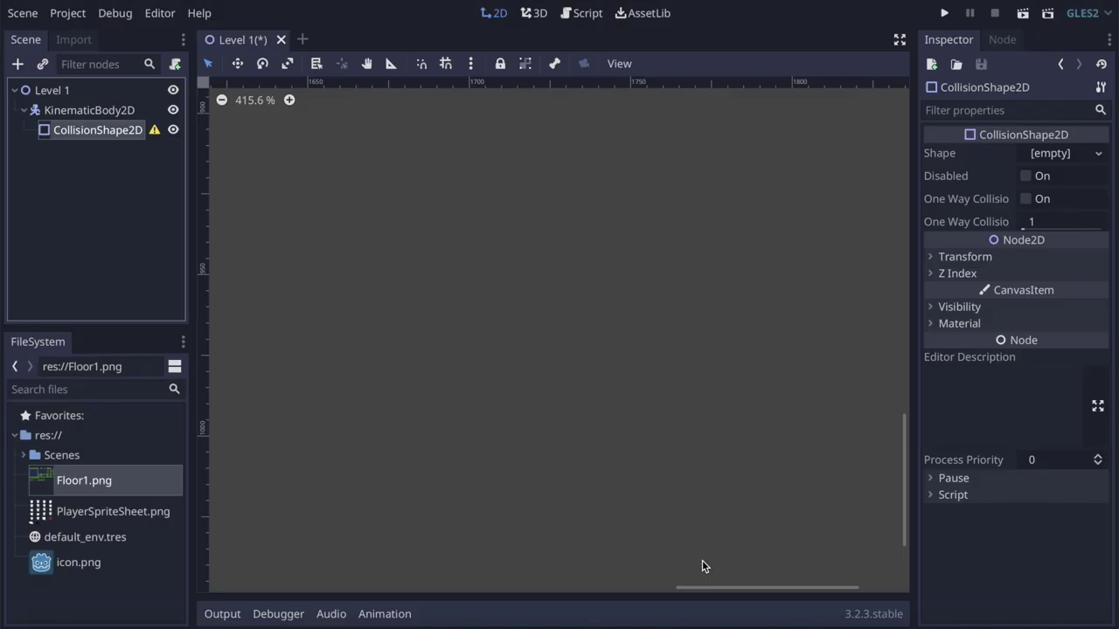
pyautogui.click(155, 131)
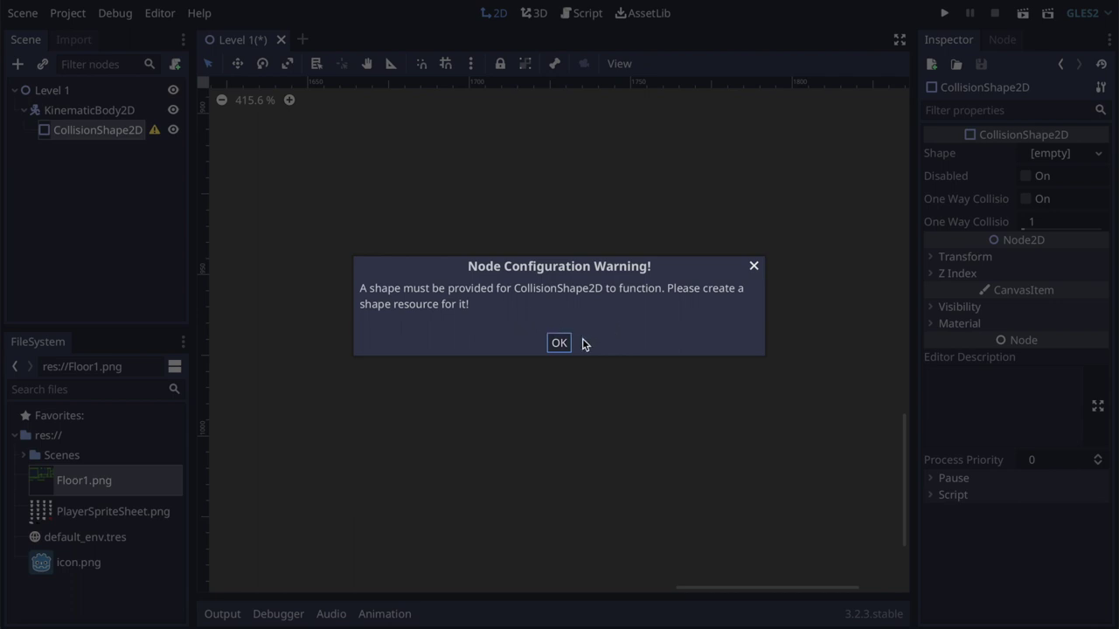
pyautogui.click(561, 342)
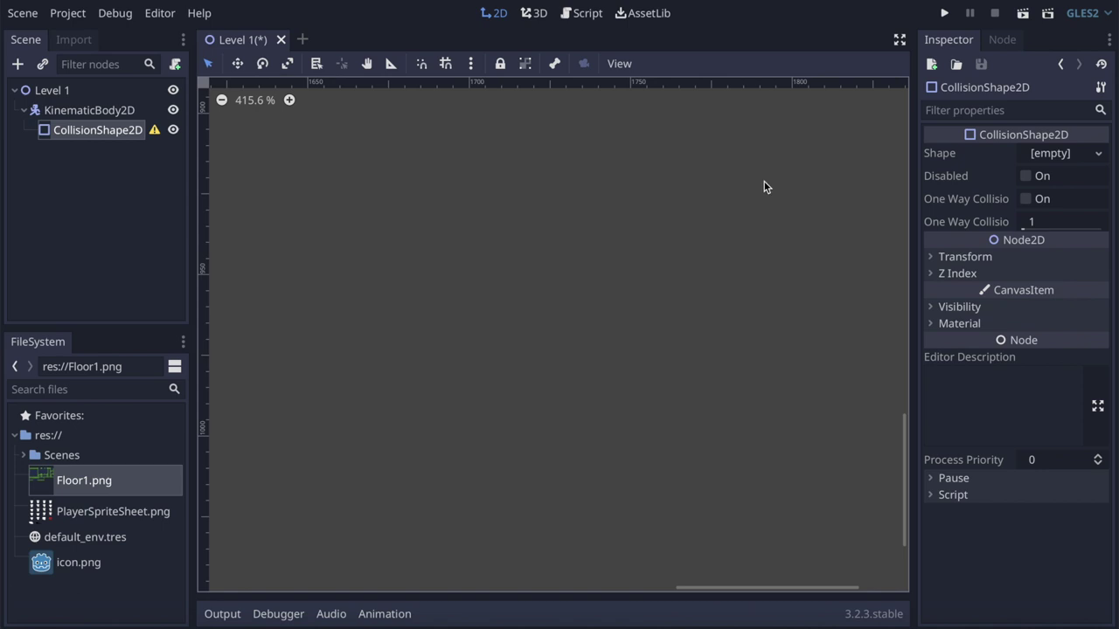
# Give the CollisionShape2D a New RectangleShape2D shape in the Inspector
pyautogui.click(1053, 157)
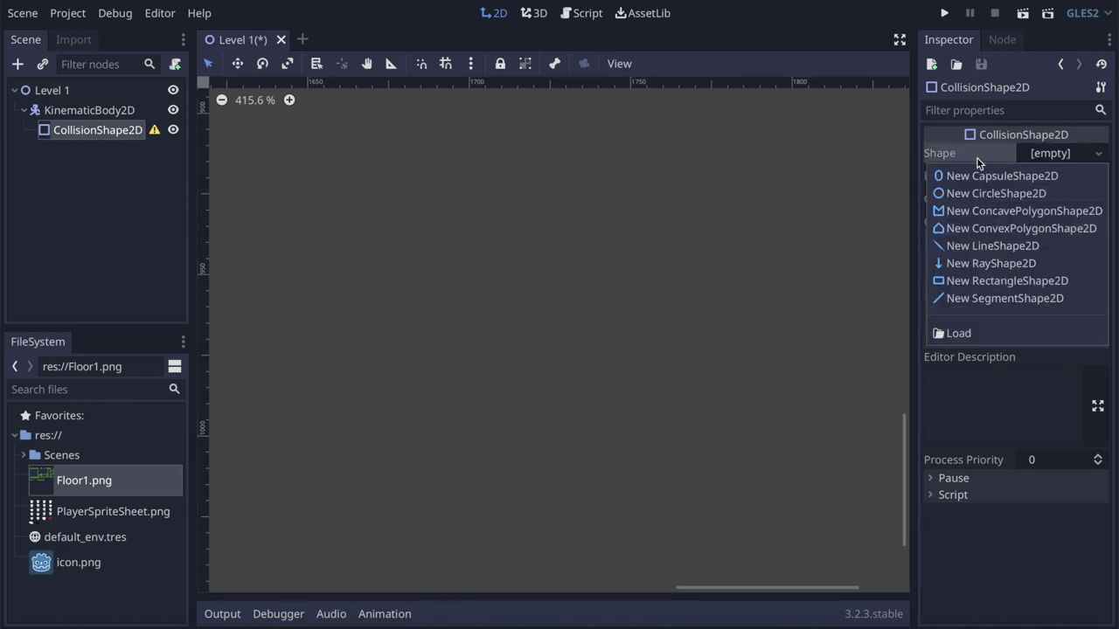
pyautogui.click(1027, 289)
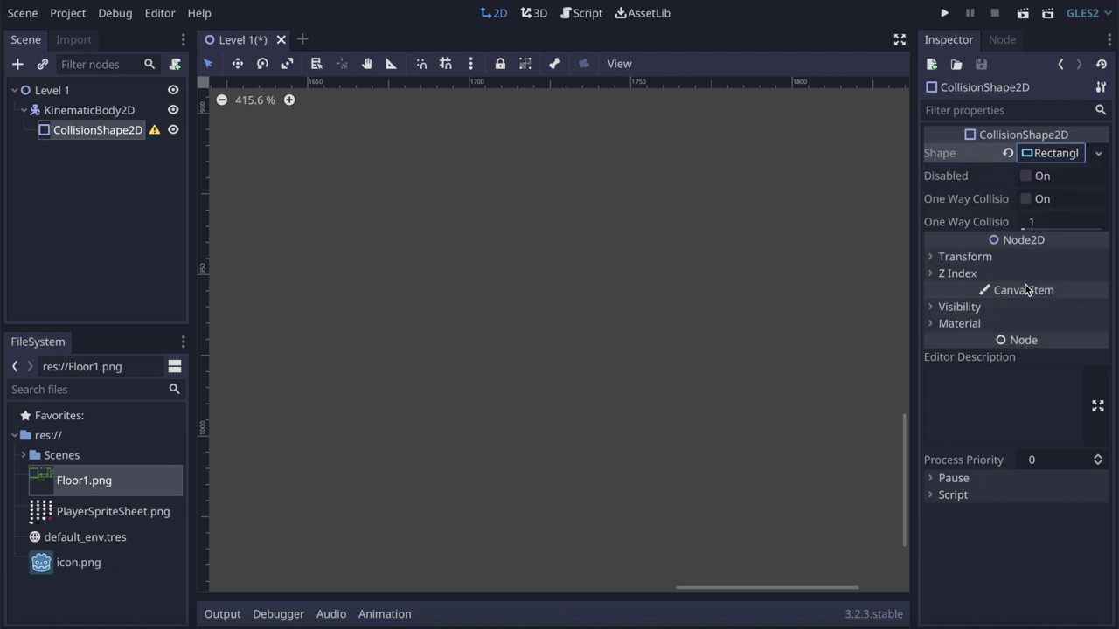
pyautogui.scroll(-15, 640, 296)
pyautogui.scroll(5, 562, 319)
pyautogui.scroll(6, 562, 318)
pyautogui.scroll(6, 562, 318)
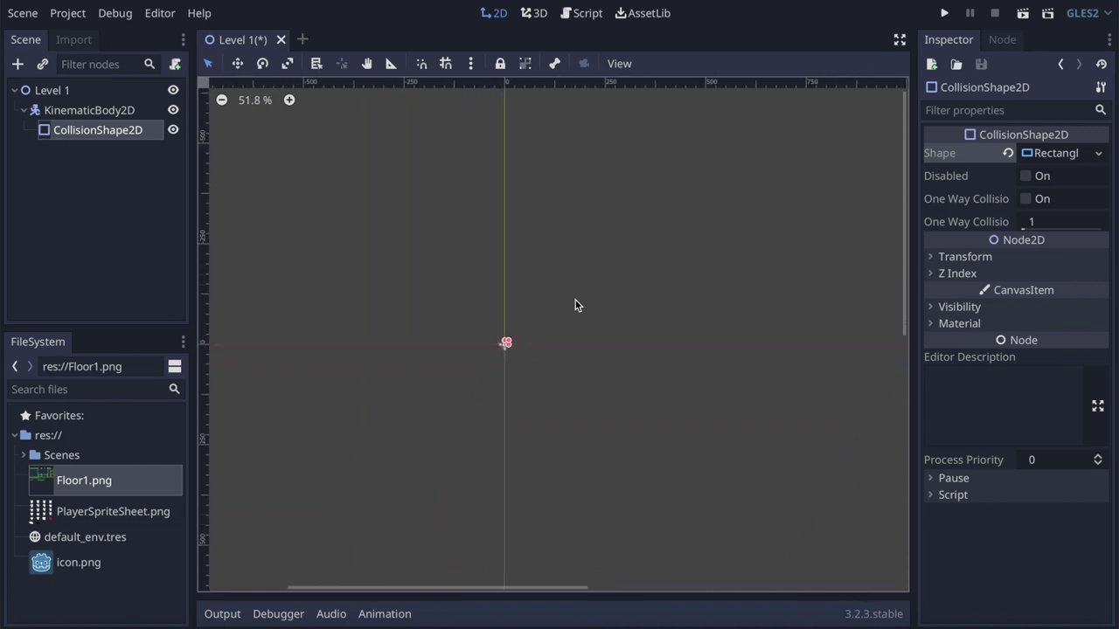
pyautogui.scroll(10, 515, 336)
pyautogui.scroll(4, 515, 336)
pyautogui.scroll(-5, 515, 332)
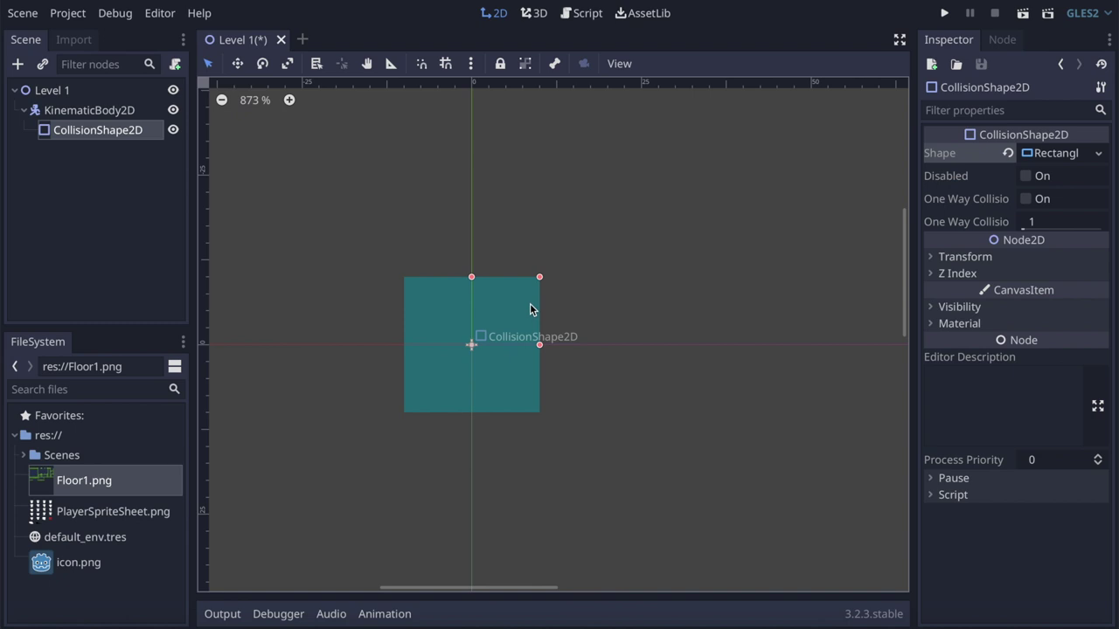
pyautogui.scroll(4, 519, 382)
pyautogui.scroll(-1, 518, 382)
pyautogui.scroll(-2, 518, 382)
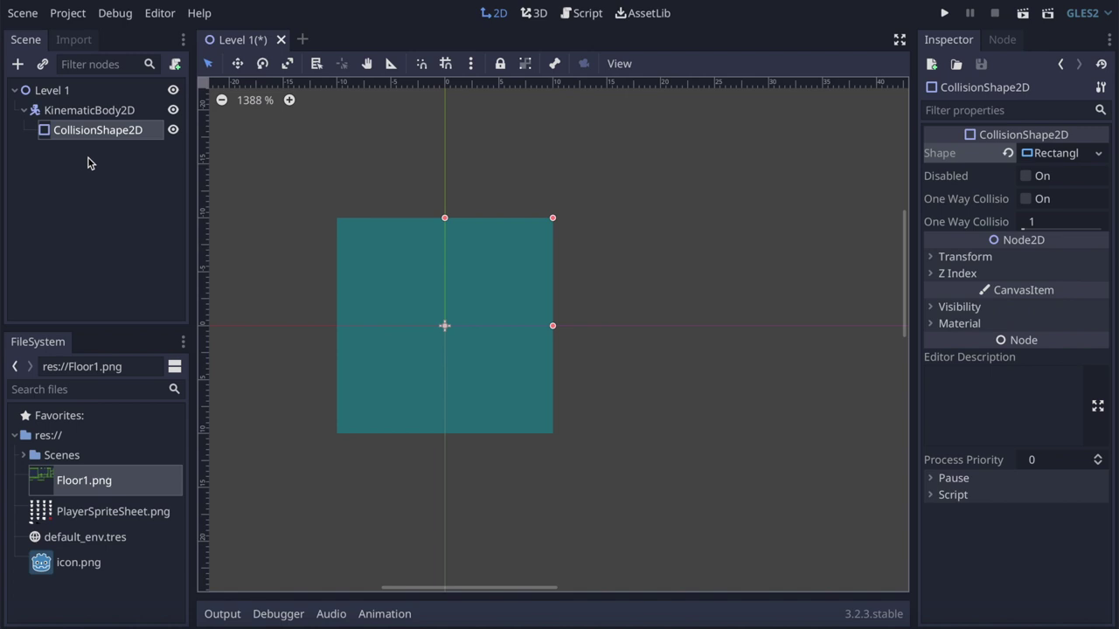
pyautogui.click(64, 111)
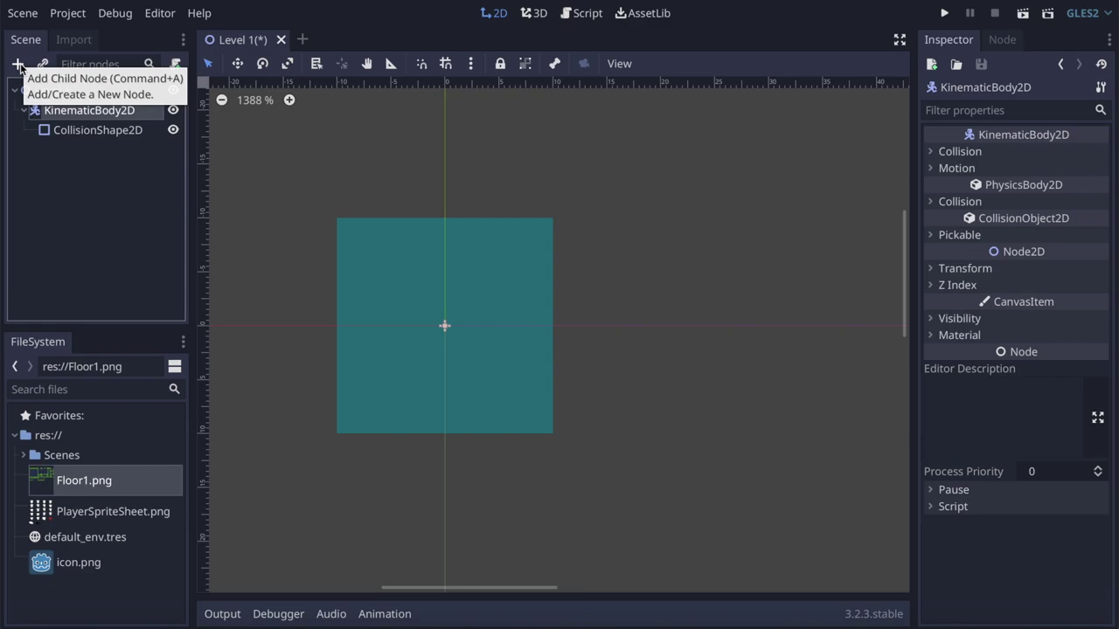
# Create a Sprite child node under the KinematicBody2D
pyautogui.click(18, 64)
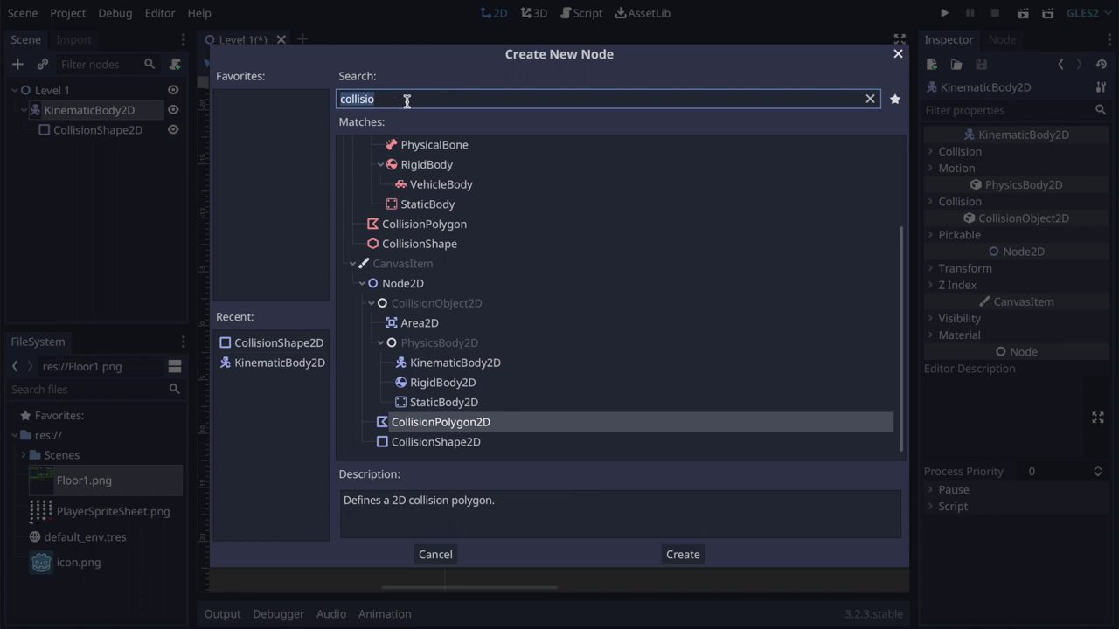
pyautogui.write('sprite')
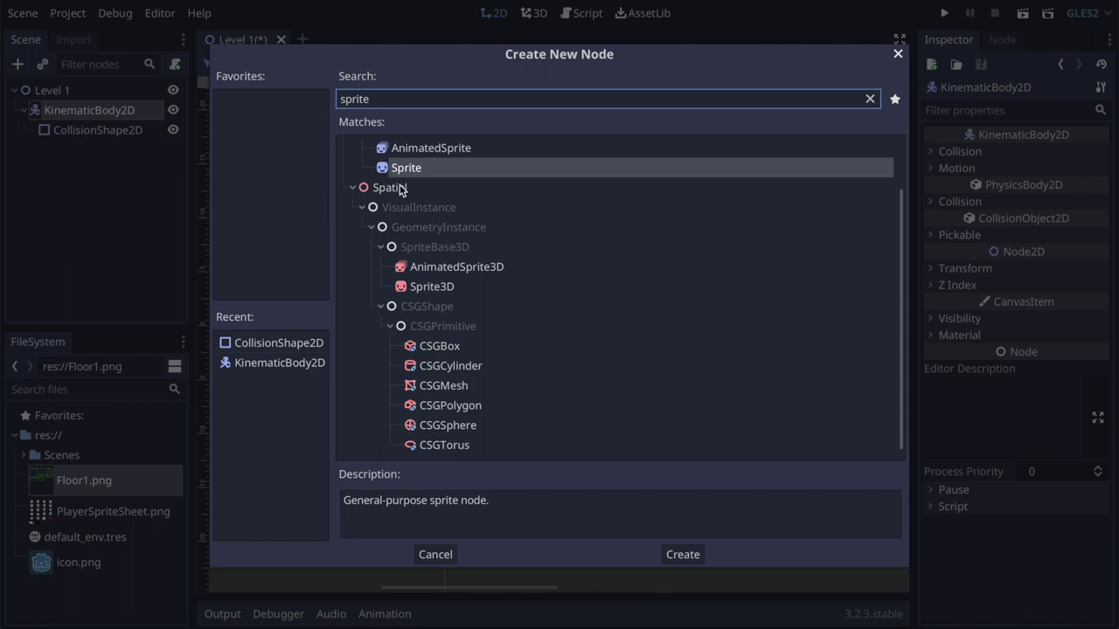
pyautogui.click(681, 554)
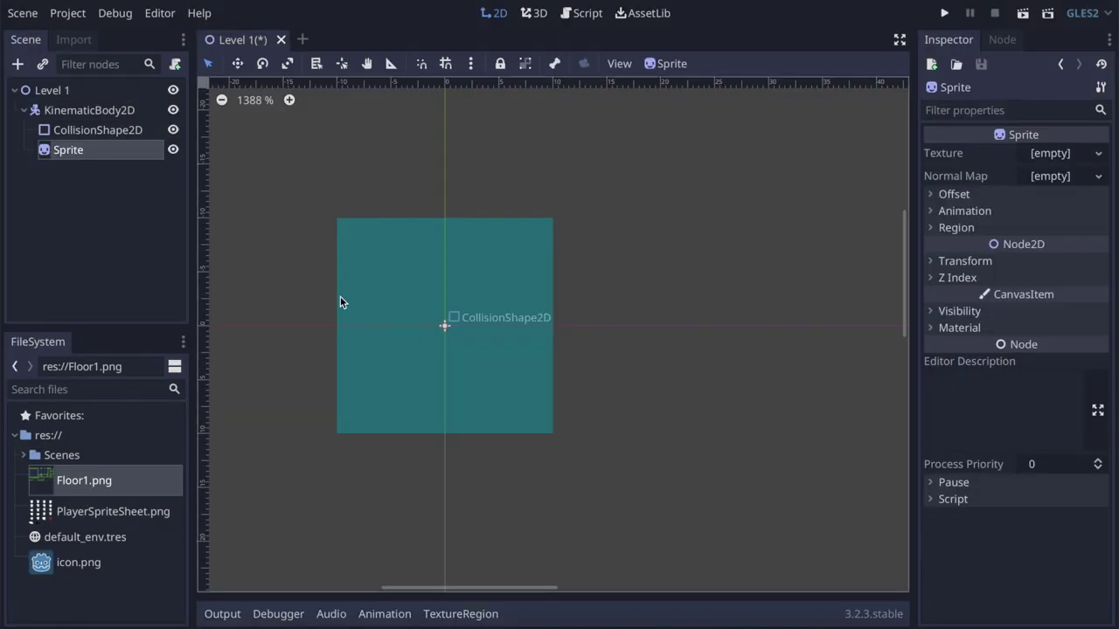
# Drag PlayerSpriteSheet.png from FileSystem onto the Sprite's Texture property
pyautogui.click(44, 522)
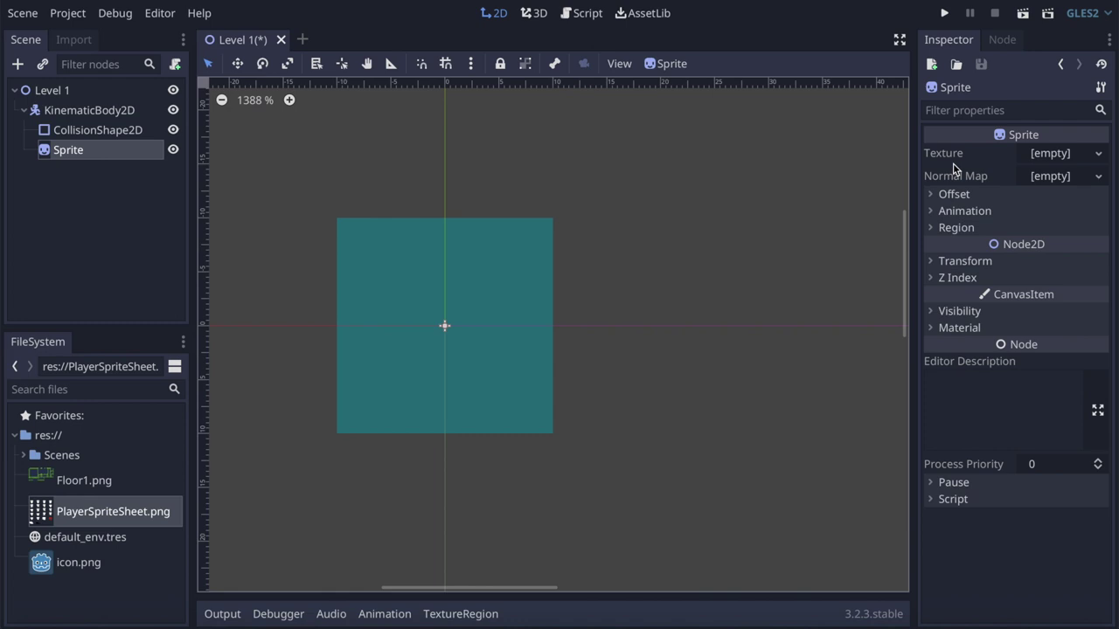
pyautogui.click(53, 509)
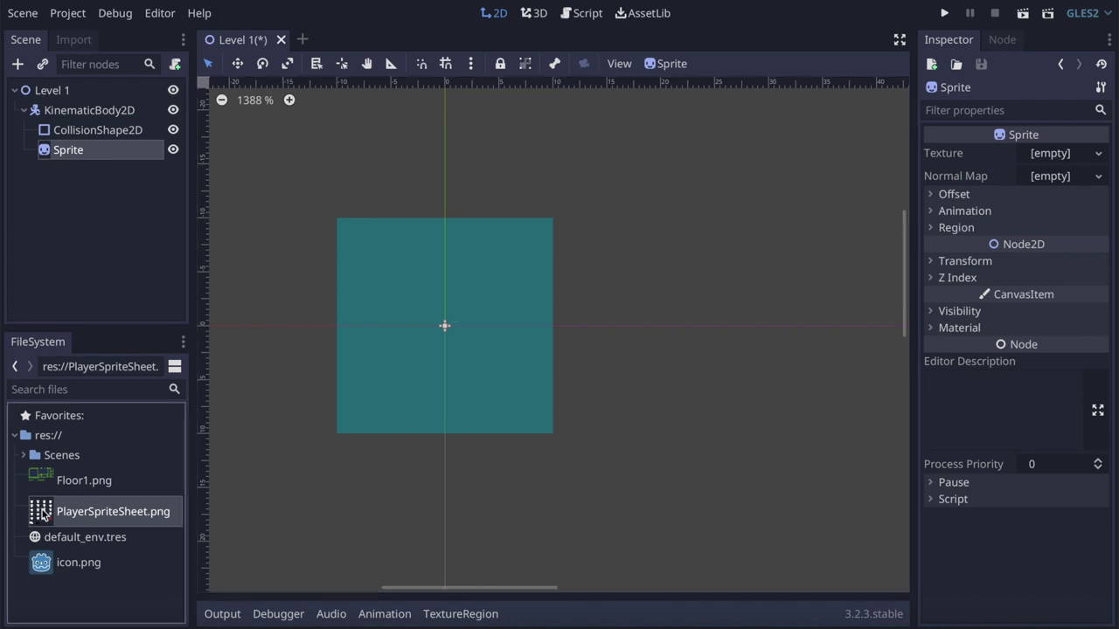
pyautogui.moveTo(53, 509); pyautogui.dragTo(1036, 157)
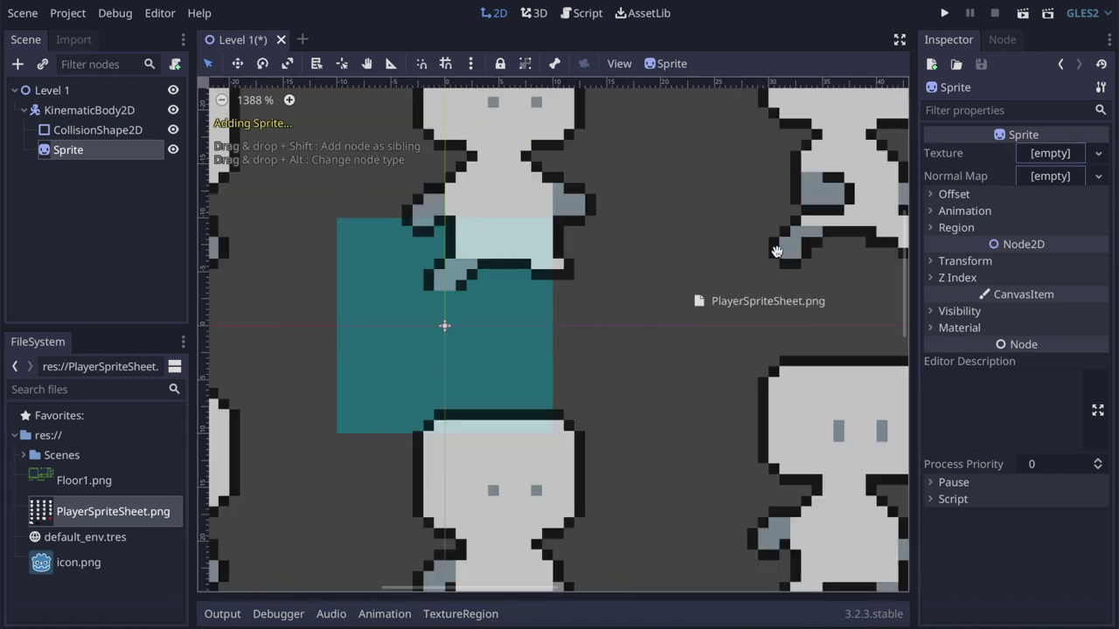
pyautogui.moveTo(1035, 158); pyautogui.dragTo(1049, 157)
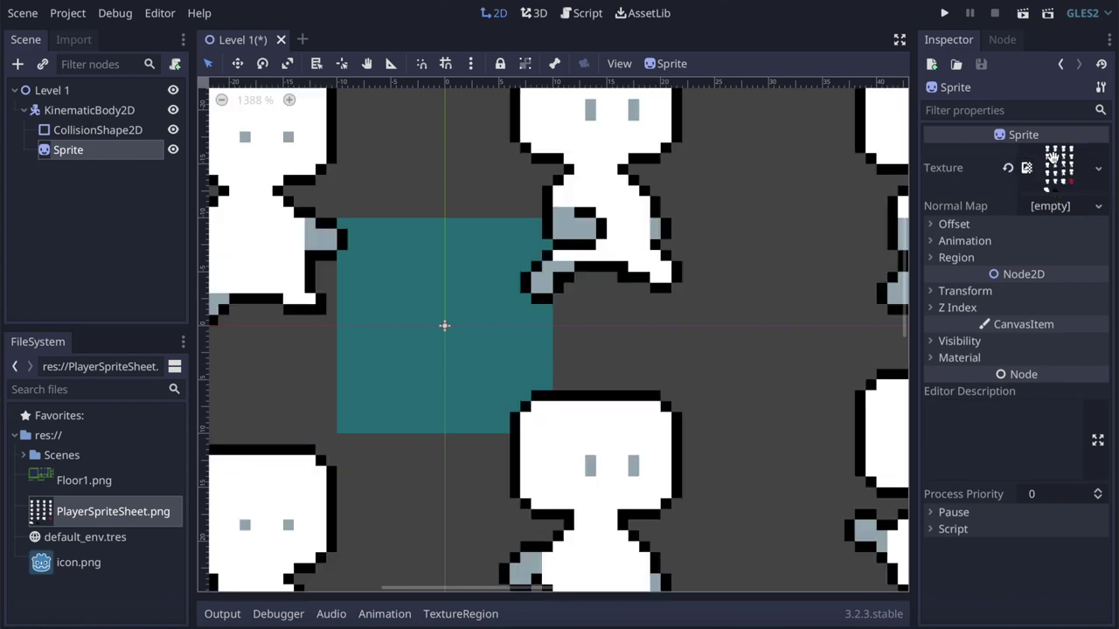
pyautogui.scroll(-10, 688, 297)
pyautogui.scroll(-1, 688, 297)
pyautogui.scroll(4, 688, 297)
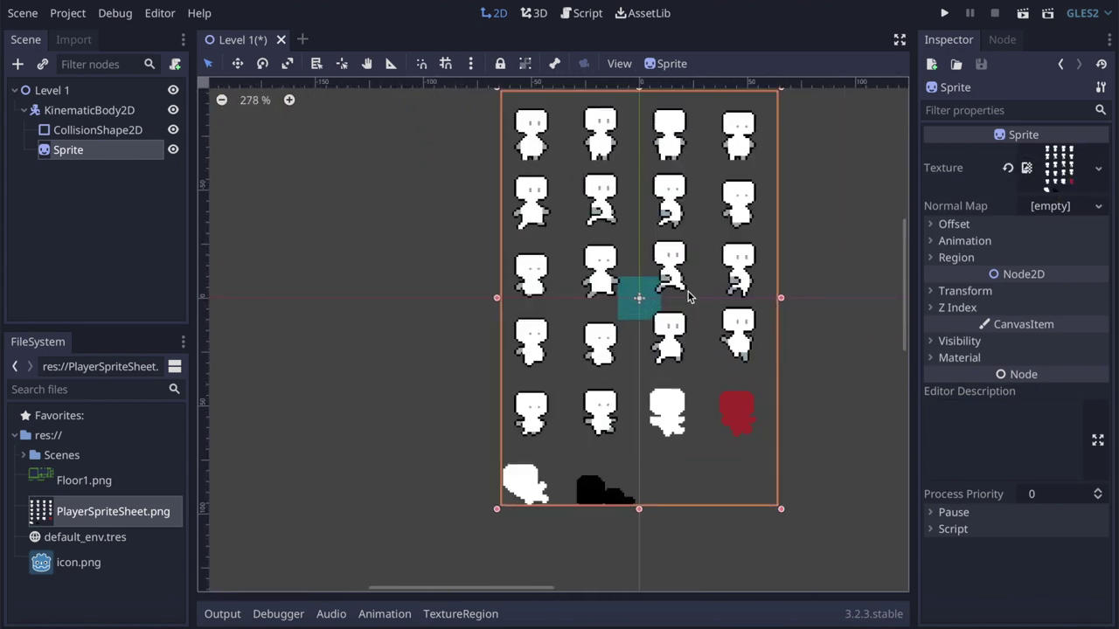
pyautogui.scroll(1, 688, 297)
pyautogui.scroll(3, 688, 297)
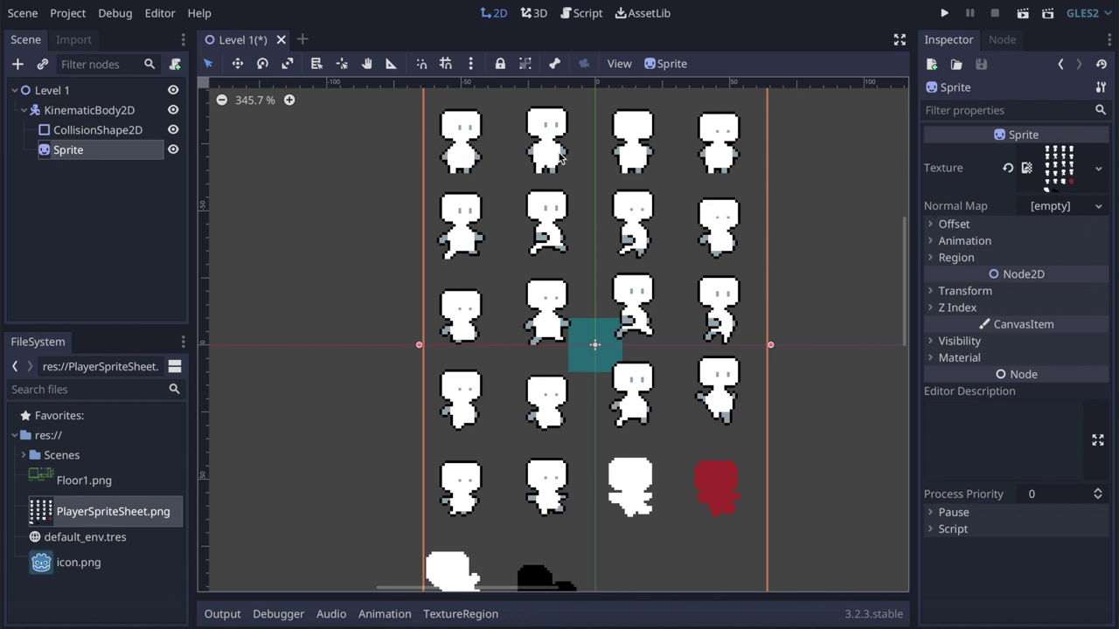
# In the Sprite's Animation section, set Vframes to 6 and Hframes to 4
pyautogui.click(946, 245)
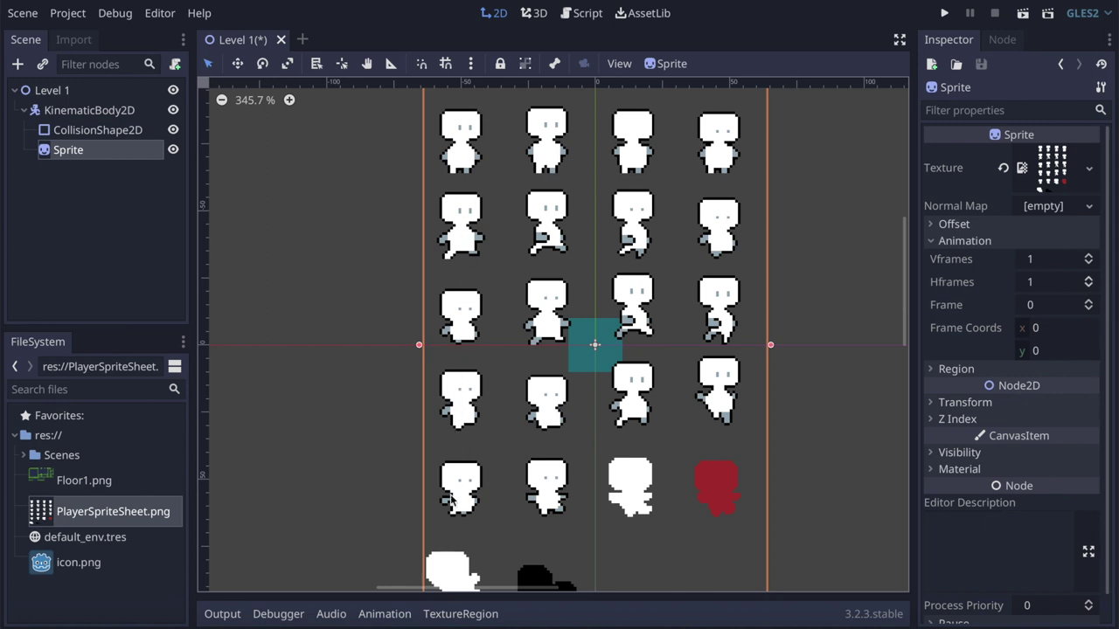
pyautogui.click(1089, 256)
pyautogui.click(1089, 257)
pyautogui.click(1089, 256)
pyautogui.click(1089, 256)
pyautogui.click(1089, 256)
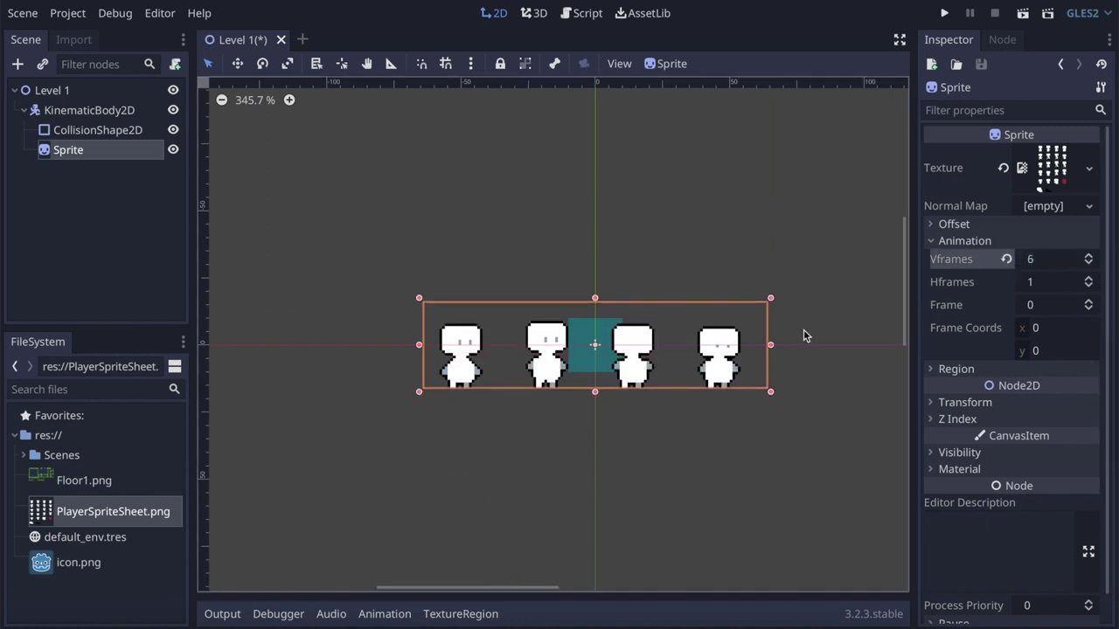
pyautogui.click(1089, 278)
pyautogui.click(1089, 277)
pyautogui.click(1089, 278)
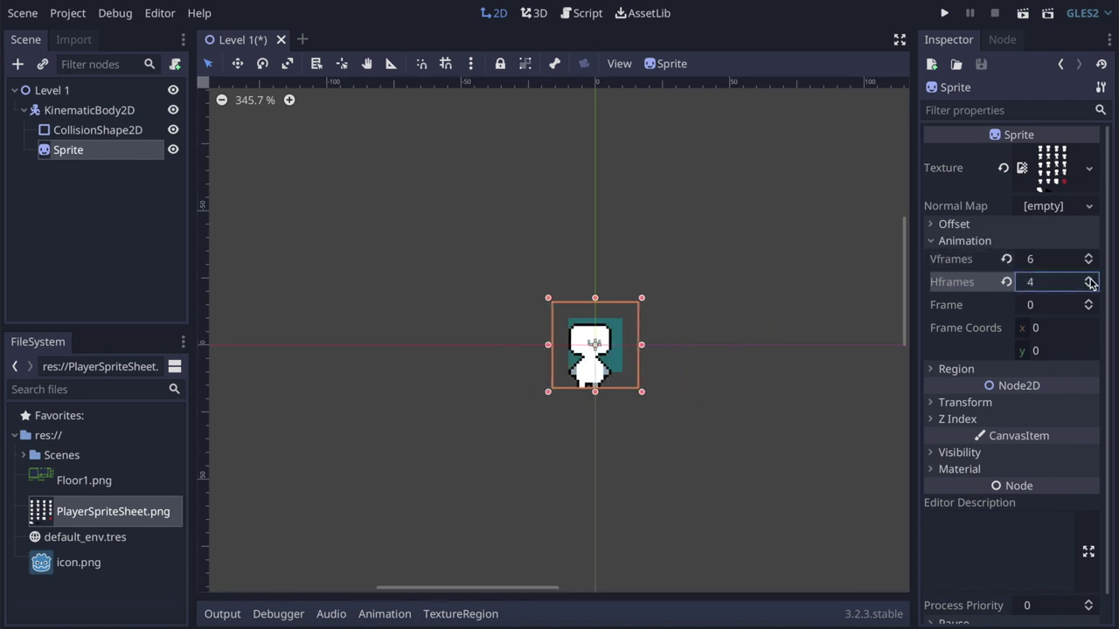
pyautogui.click(1089, 278)
pyautogui.click(1089, 286)
pyautogui.scroll(6, 605, 397)
pyautogui.scroll(9, 605, 397)
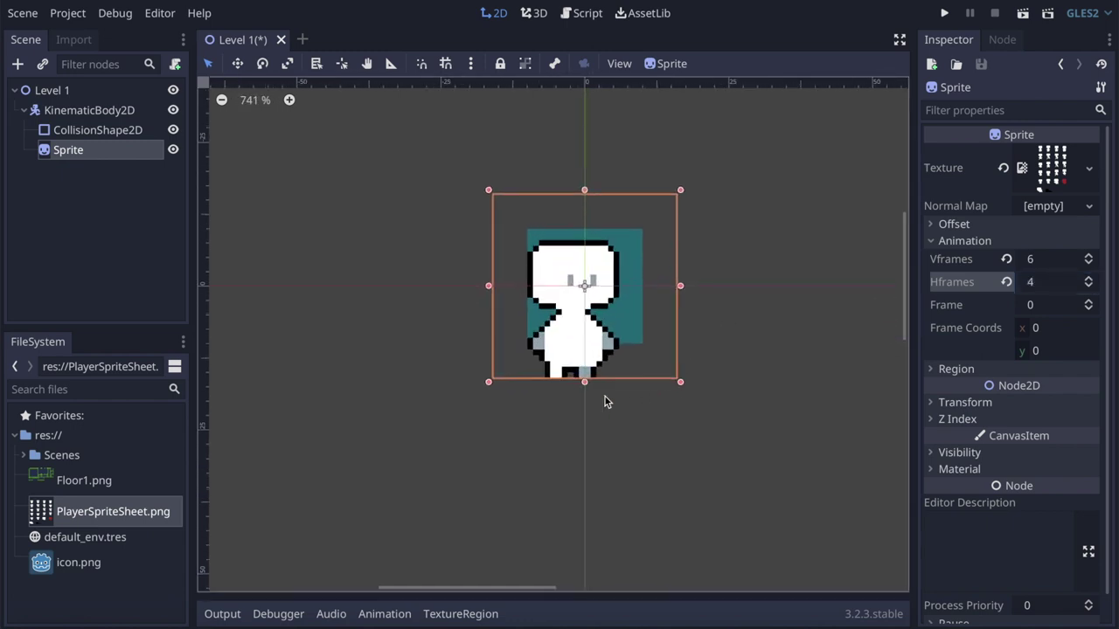
pyautogui.scroll(8, 604, 397)
pyautogui.scroll(3, 605, 397)
pyautogui.scroll(-1, 605, 401)
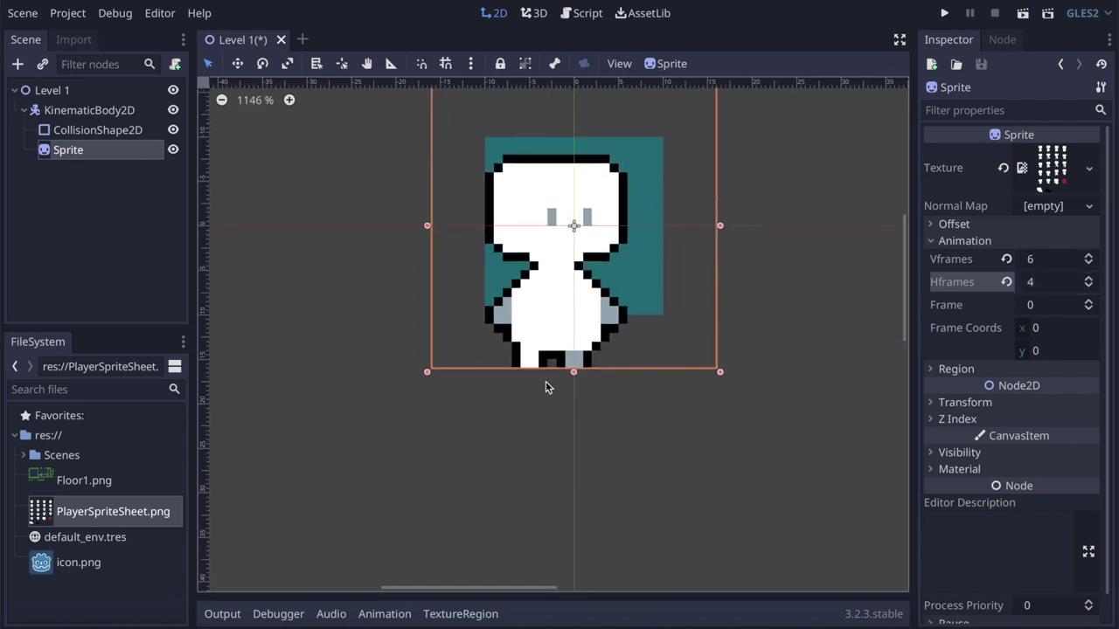
# Move CollisionShape2D below the Sprite and resize its rectangle to cover the character
pyautogui.click(55, 133)
pyautogui.moveTo(46, 138); pyautogui.dragTo(42, 154)
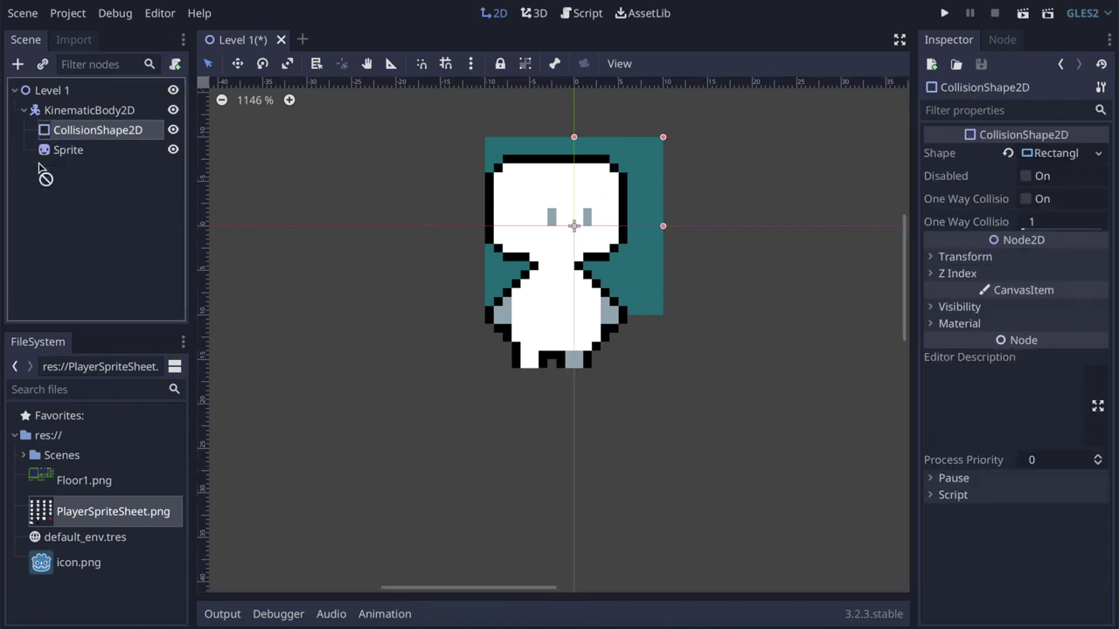
pyautogui.moveTo(42, 154); pyautogui.dragTo(43, 167)
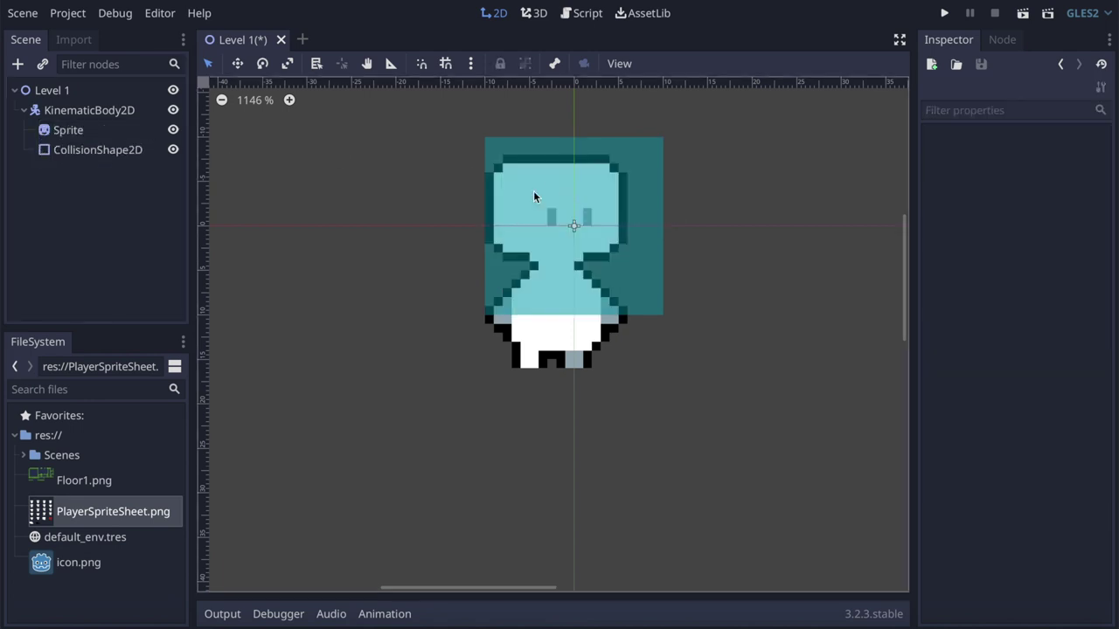
pyautogui.click(111, 151)
pyautogui.moveTo(586, 220); pyautogui.dragTo(576, 261)
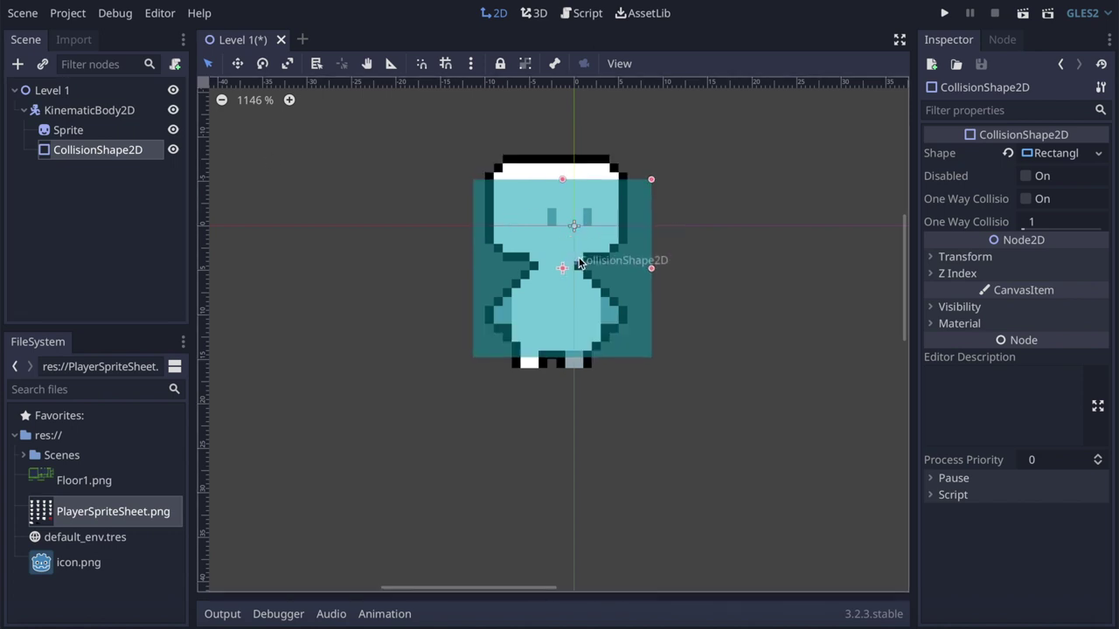
pyautogui.click(653, 268)
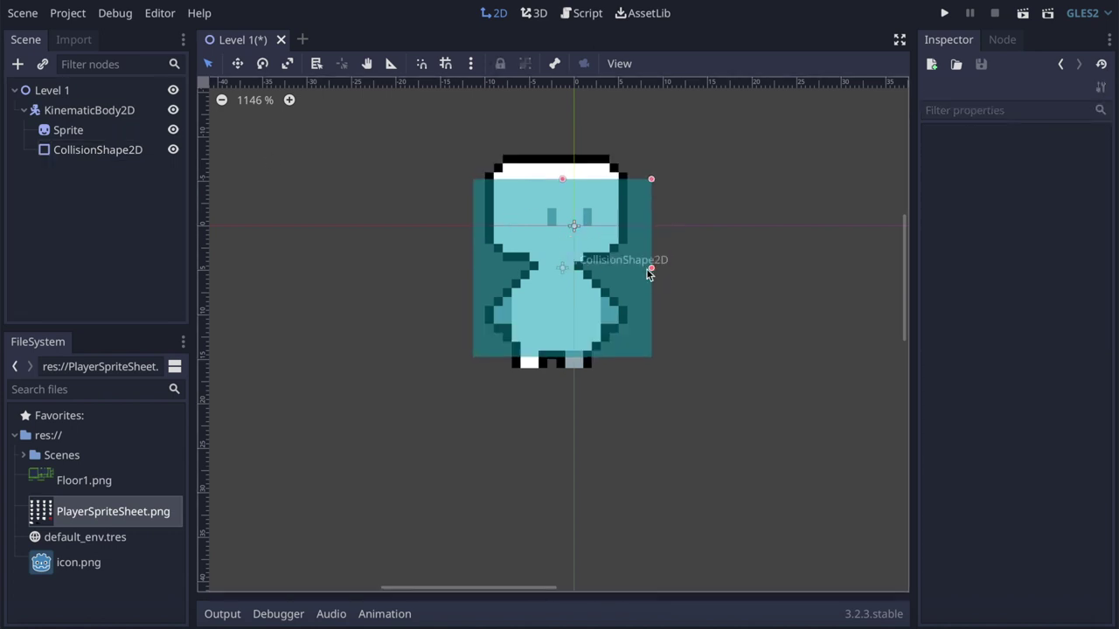
pyautogui.moveTo(651, 271); pyautogui.dragTo(615, 272)
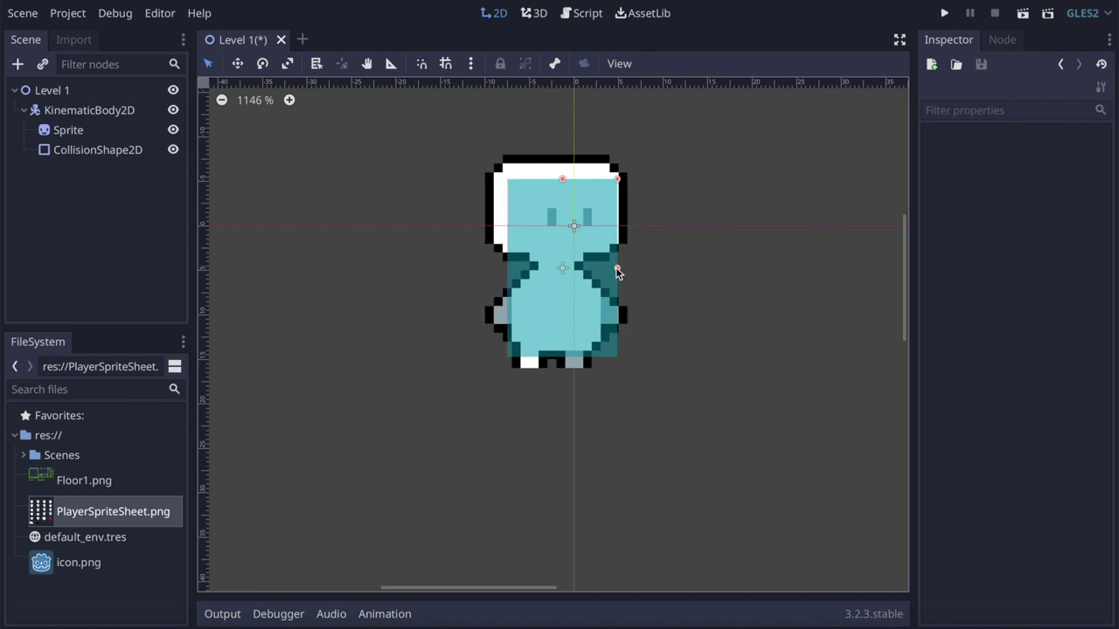
pyautogui.moveTo(562, 179); pyautogui.dragTo(575, 207)
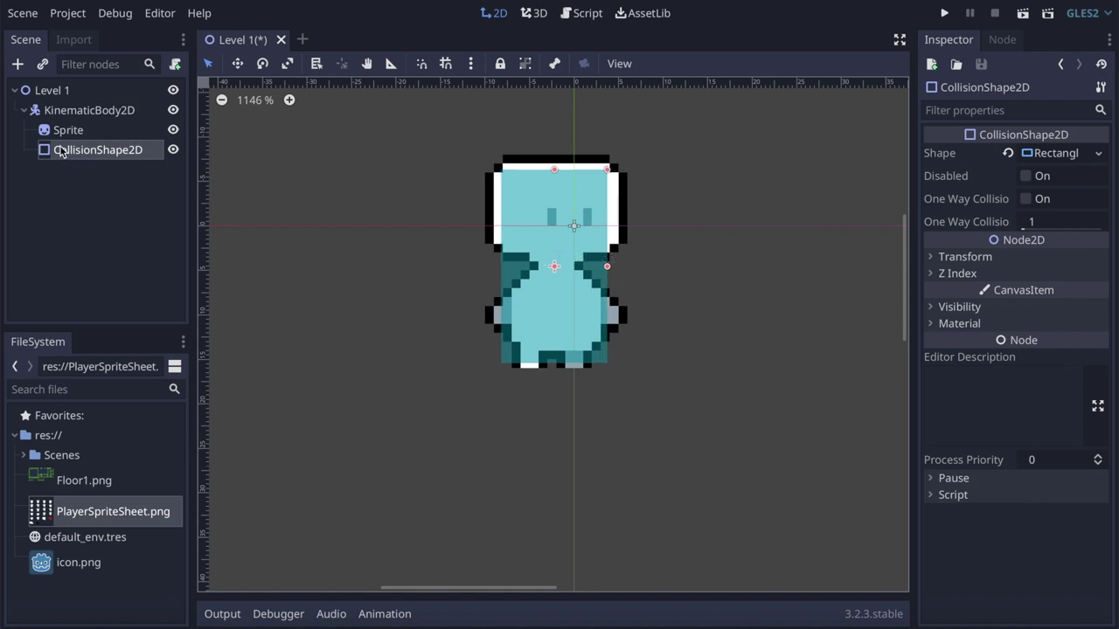
# Reparent CollisionShape2D directly under KinematicBody2D and nudge the rectangle slightly down
pyautogui.click(67, 113)
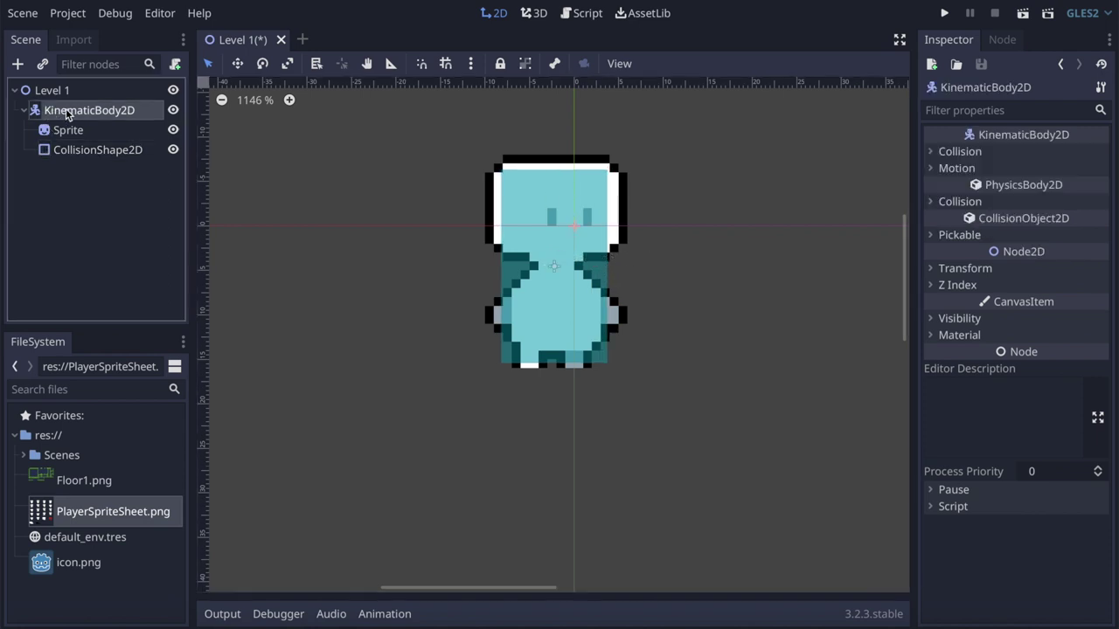
pyautogui.moveTo(54, 154); pyautogui.dragTo(69, 128)
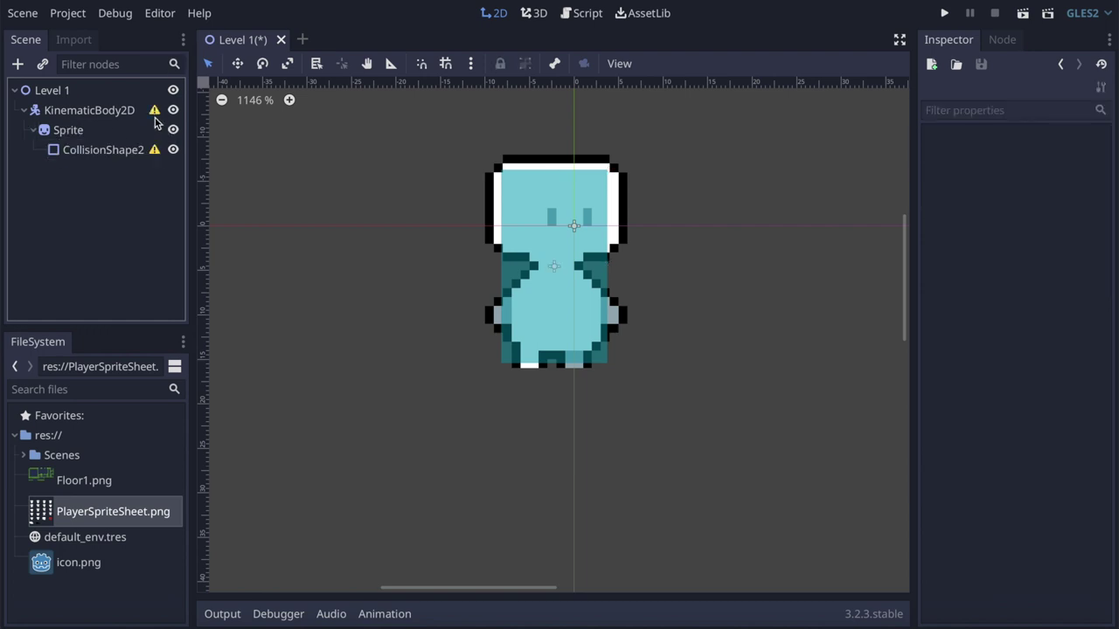
pyautogui.click(63, 154)
pyautogui.moveTo(58, 137); pyautogui.dragTo(49, 109)
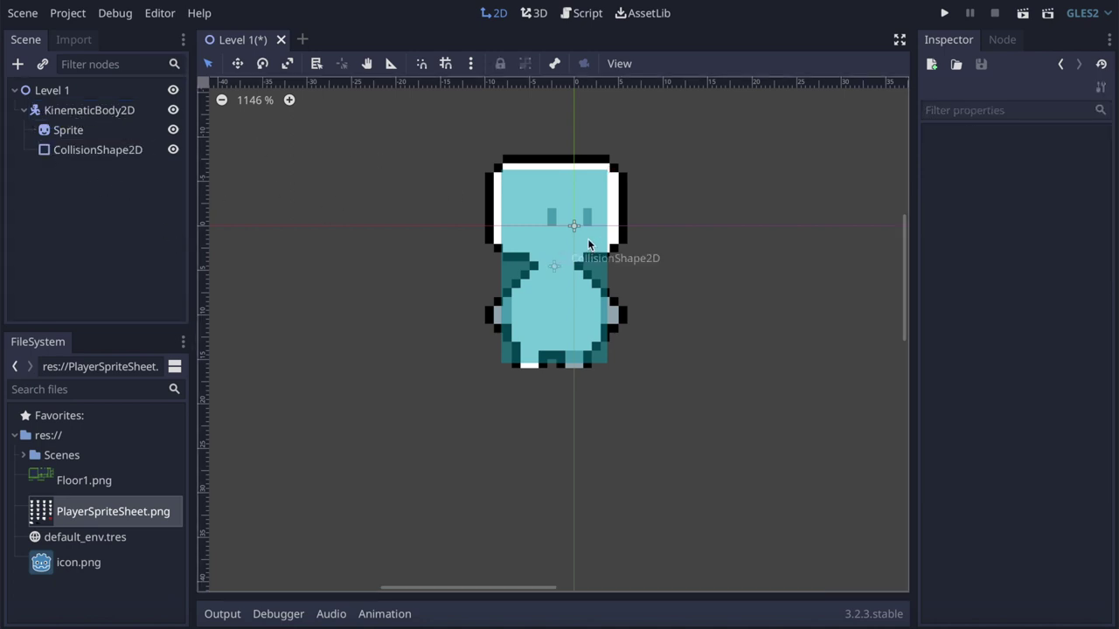
pyautogui.click(544, 261)
pyautogui.moveTo(544, 264); pyautogui.dragTo(546, 267)
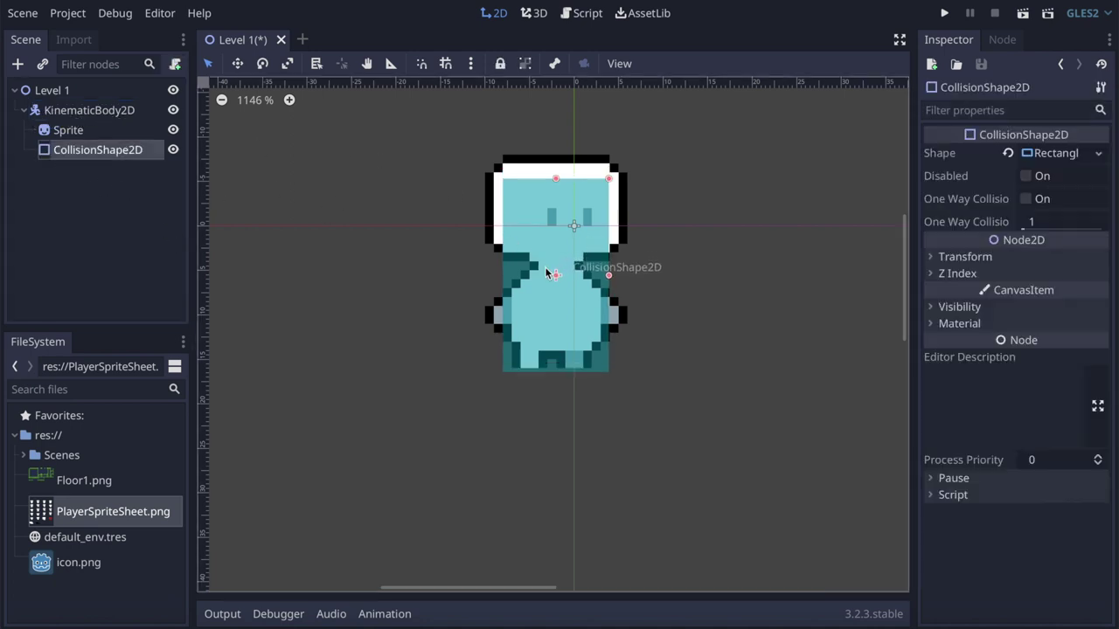
pyautogui.scroll(-3, 546, 267)
pyautogui.scroll(-3, 545, 268)
pyautogui.scroll(-1, 545, 267)
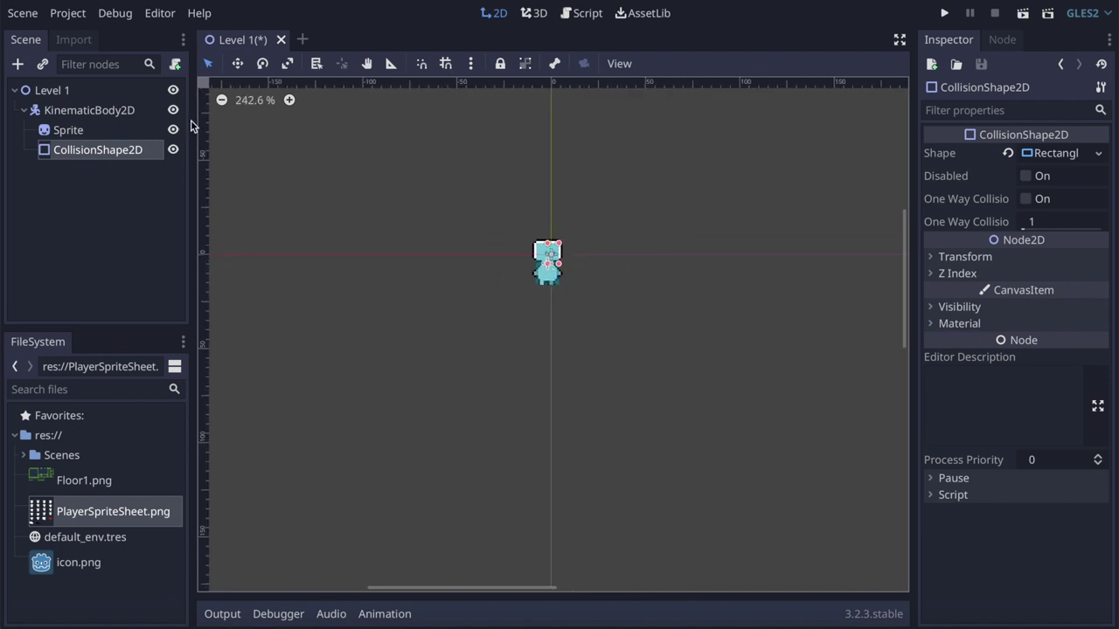
pyautogui.click(71, 108)
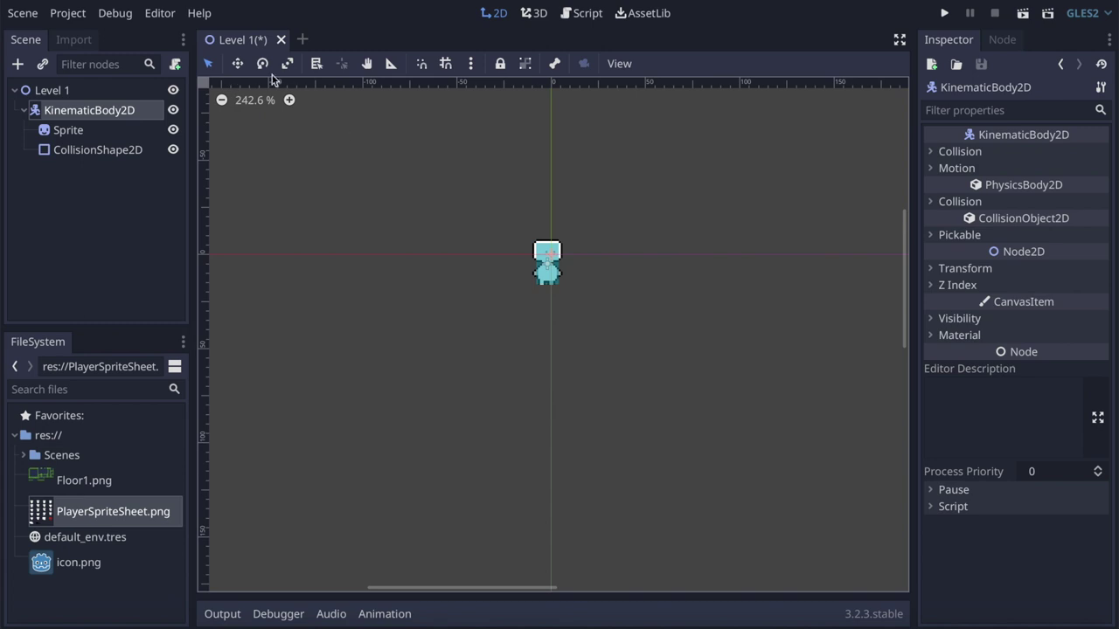
# Rename KinematicBody2D to Player and drag it away from the origin
pyautogui.doubleClick(77, 112)
pyautogui.write('Player')
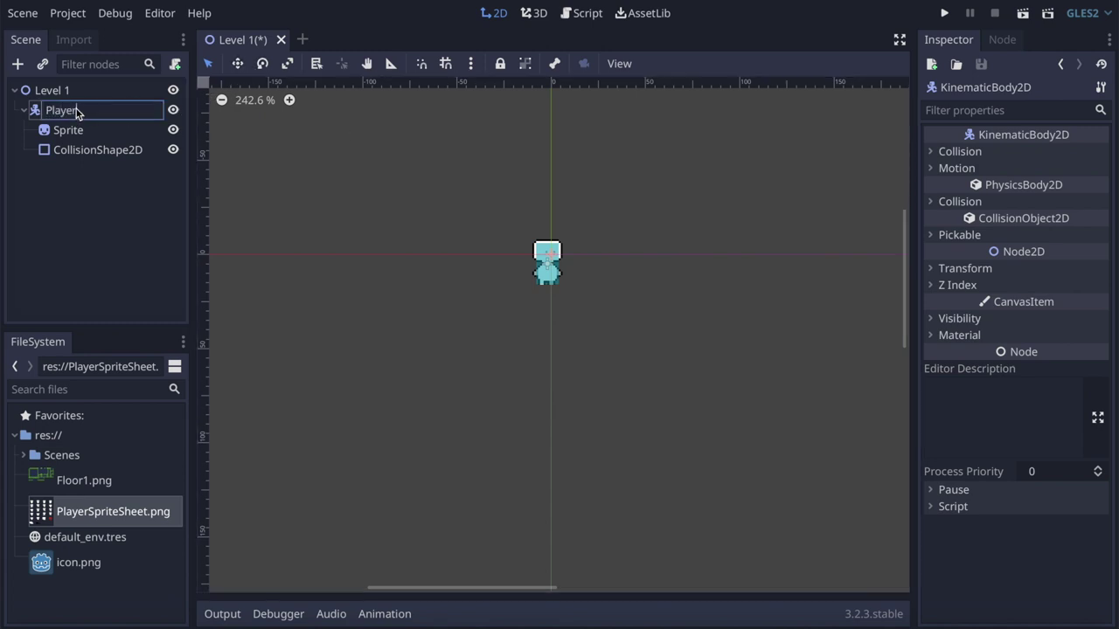
pyautogui.press('Return')
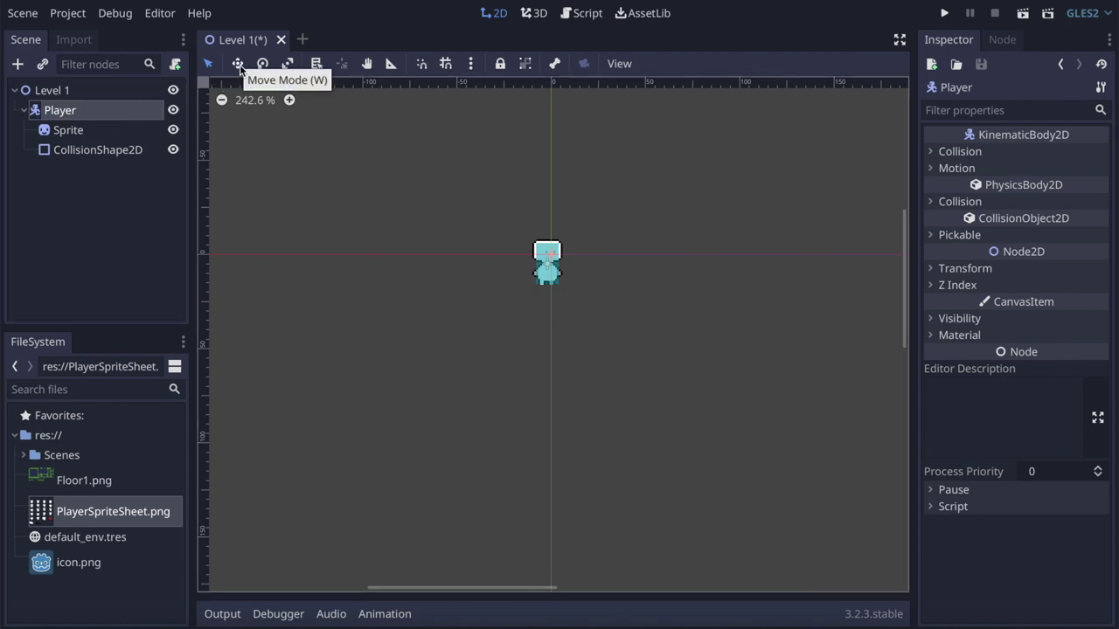
pyautogui.click(238, 65)
pyautogui.moveTo(545, 274); pyautogui.dragTo(745, 418)
pyautogui.scroll(-5, 744, 424)
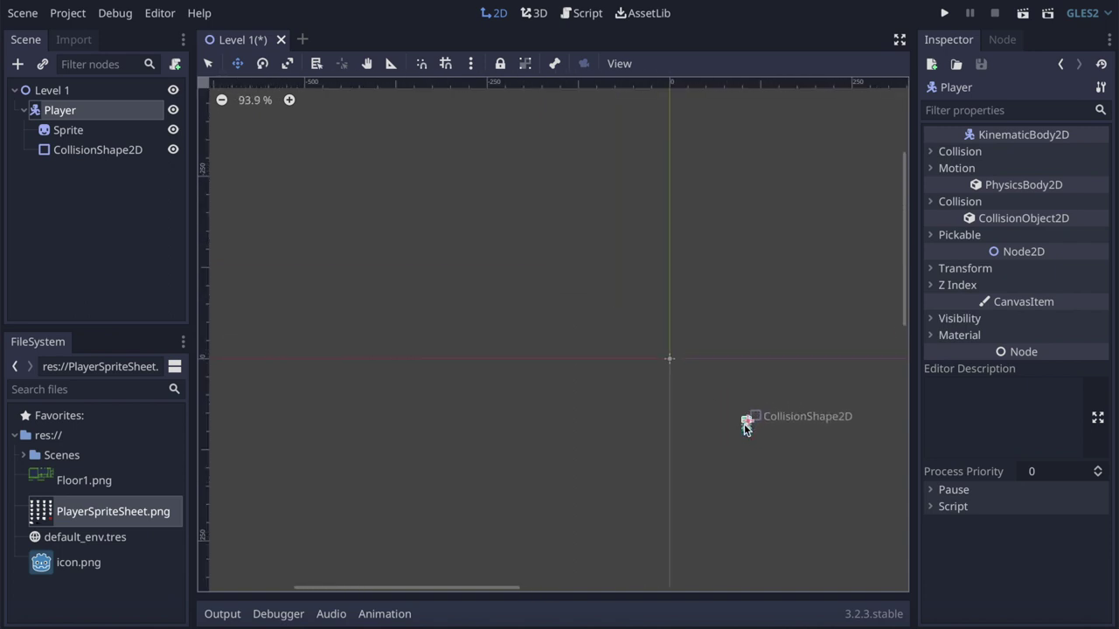
pyautogui.scroll(3, 744, 430)
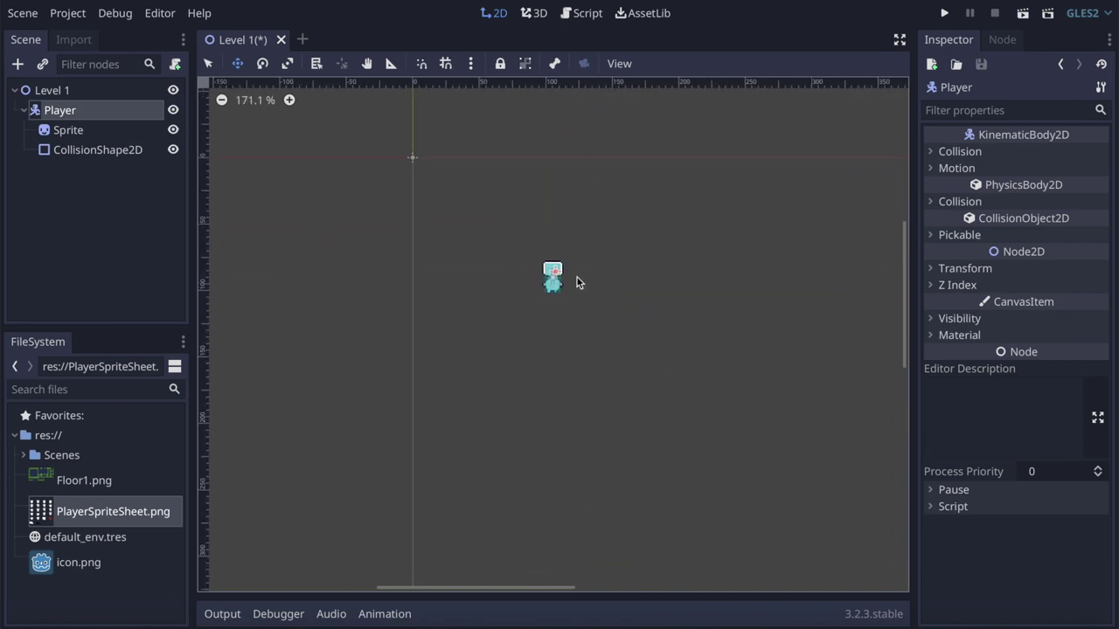
pyautogui.moveTo(555, 278); pyautogui.dragTo(594, 294)
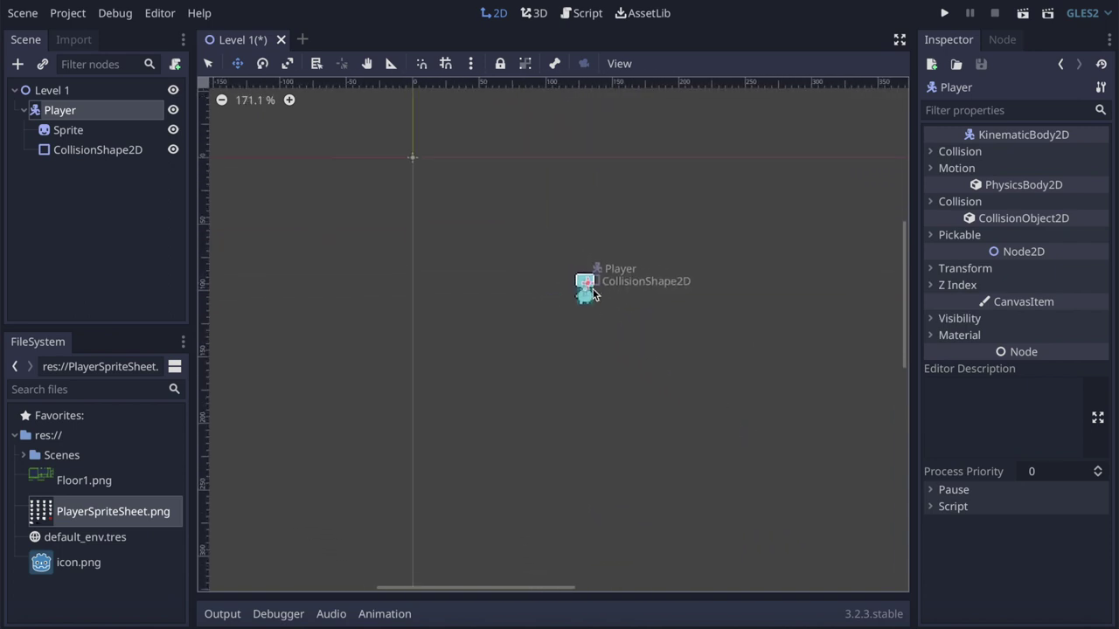
# Set the Player's Transform scale to 4 on both x and y, then run the game
pyautogui.click(931, 270)
pyautogui.click(1048, 356)
pyautogui.write('4')
pyautogui.press('Return')
pyautogui.click(1051, 381)
pyautogui.write('4')
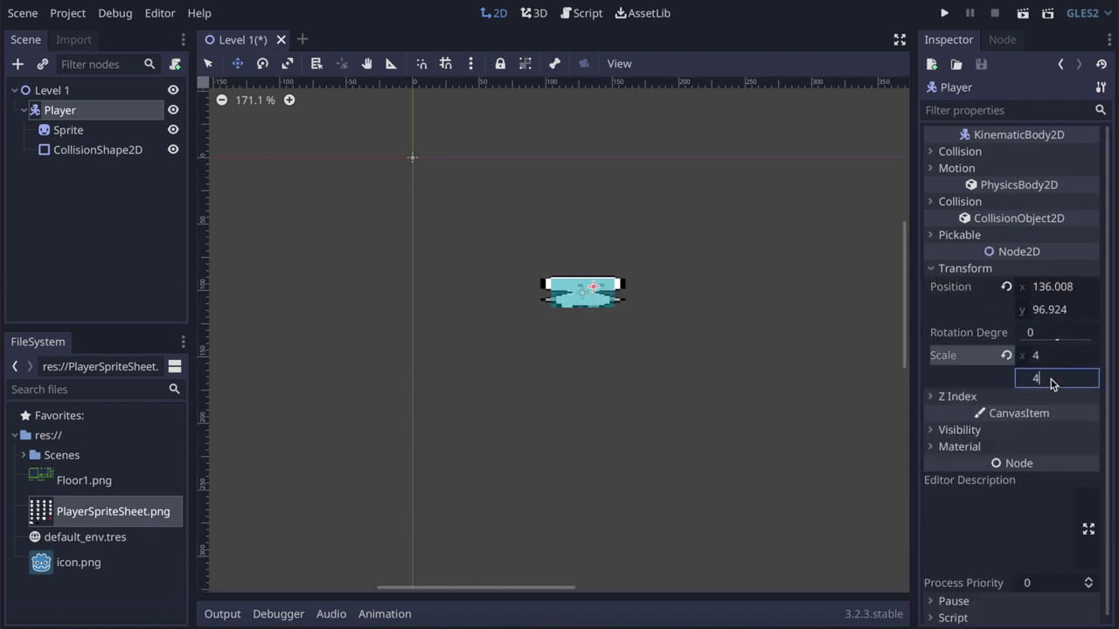
pyautogui.press('Return')
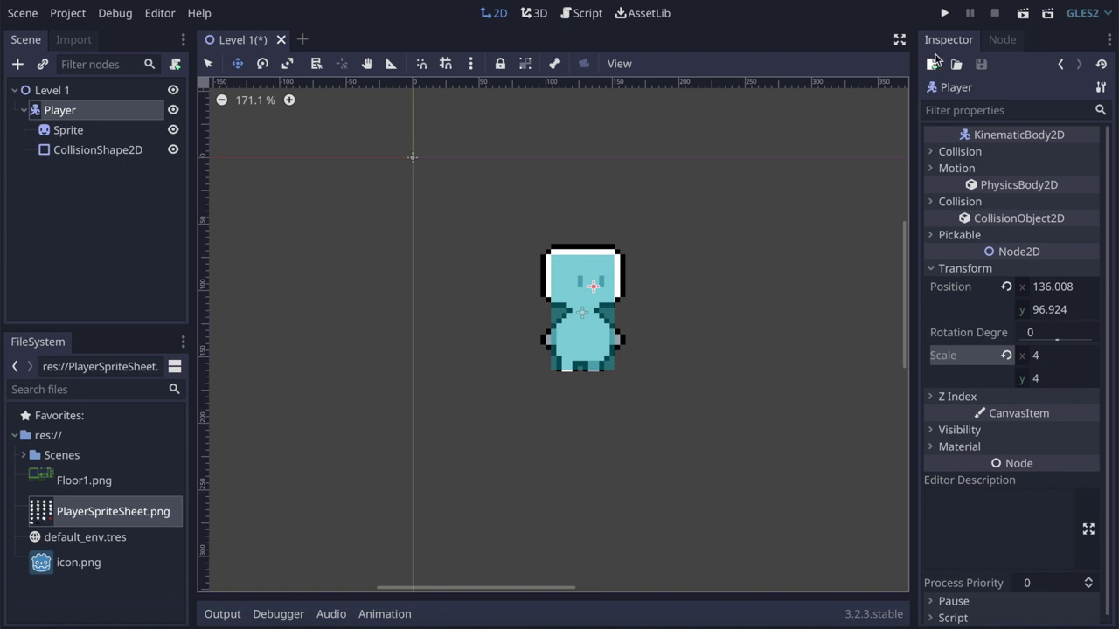
pyautogui.click(944, 14)
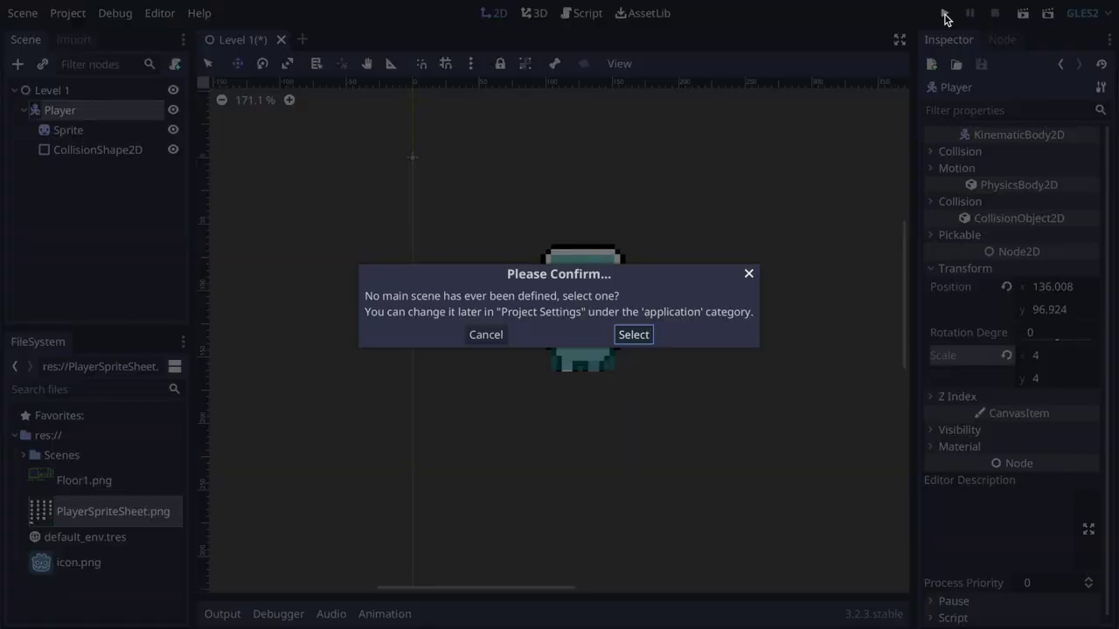
# Choose Level 1.tscn as the main scene, then close the running game window
pyautogui.click(635, 337)
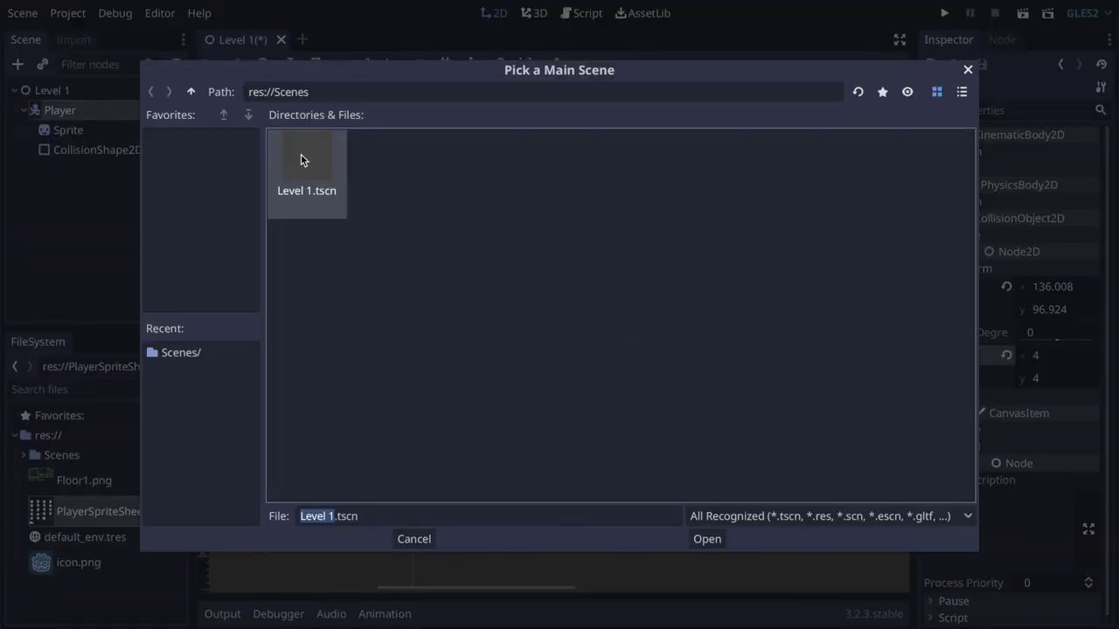
pyautogui.click(713, 540)
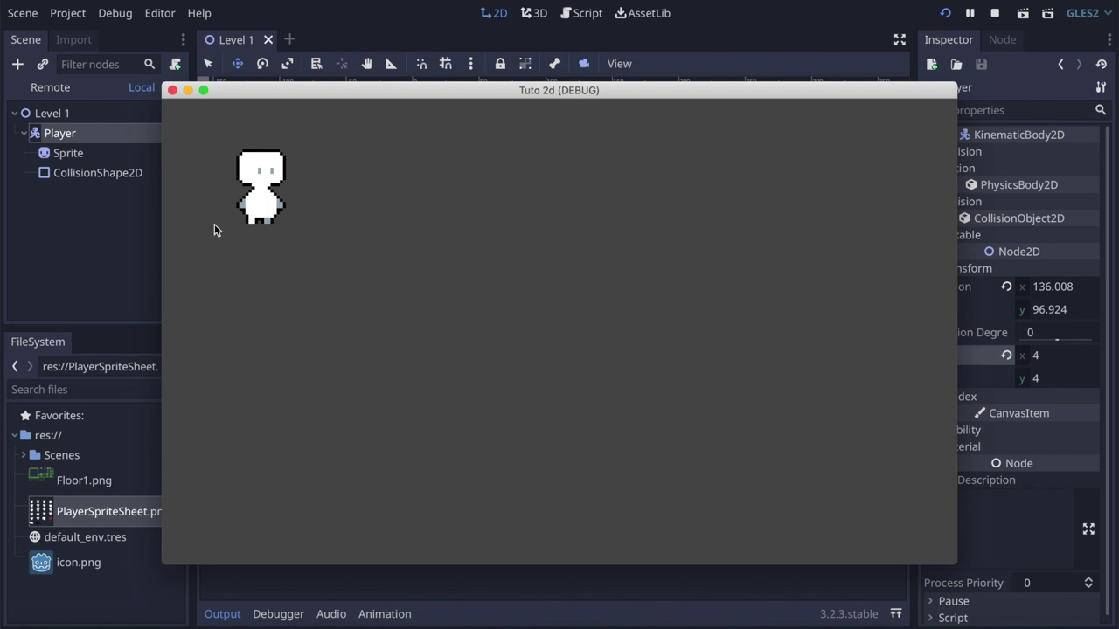
pyautogui.click(172, 90)
pyautogui.click(38, 116)
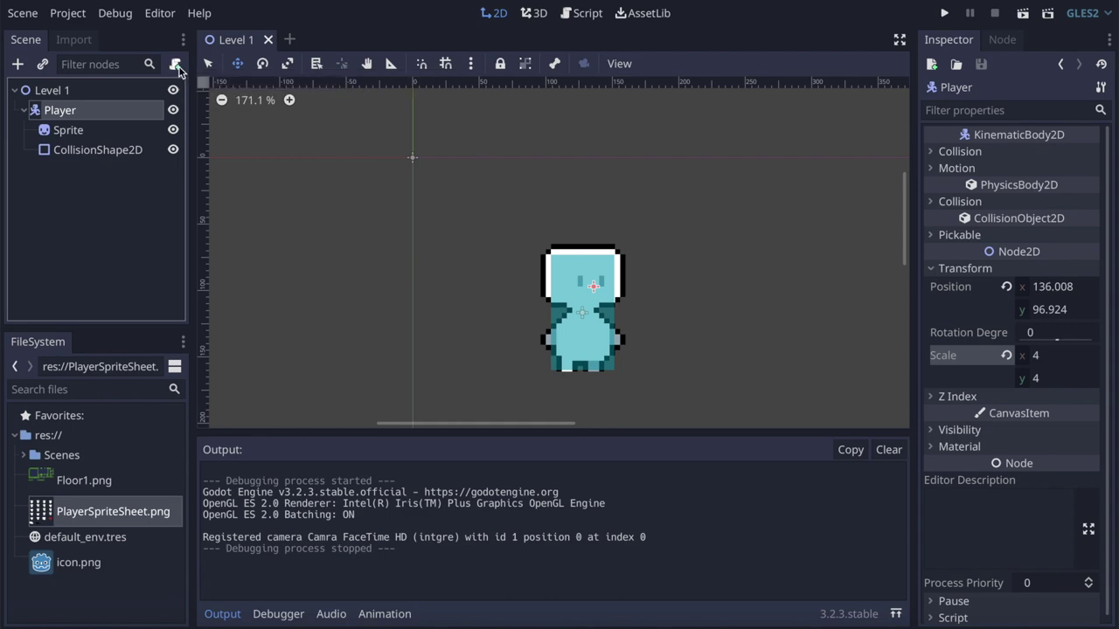
# Attach a new Player.gd script to Player, saved in a new res://Scripts folder
pyautogui.click(175, 65)
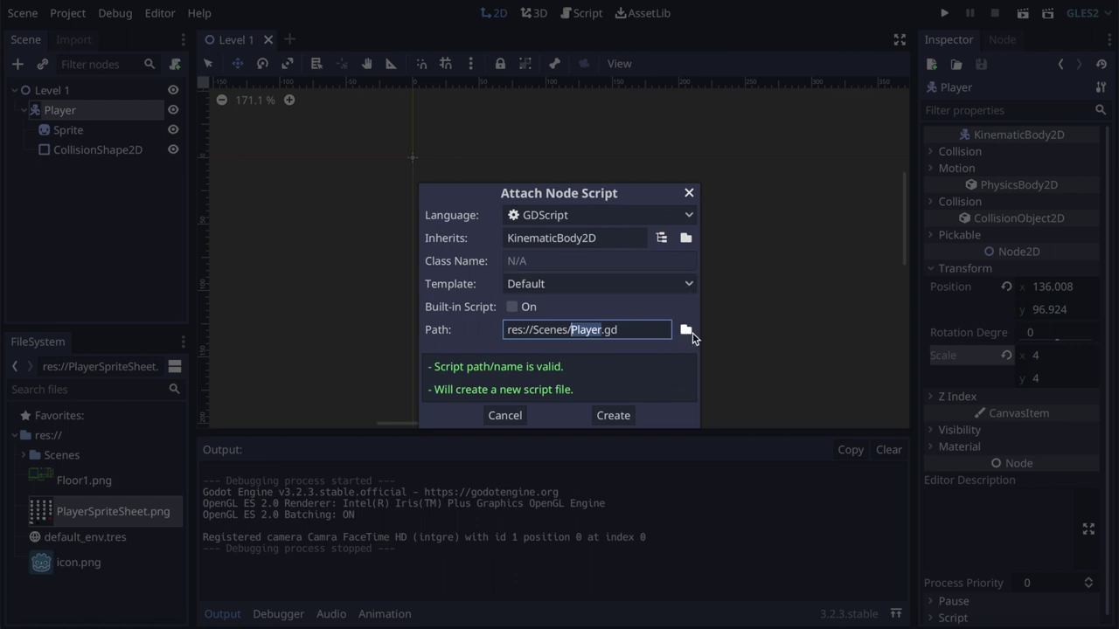
pyautogui.click(686, 332)
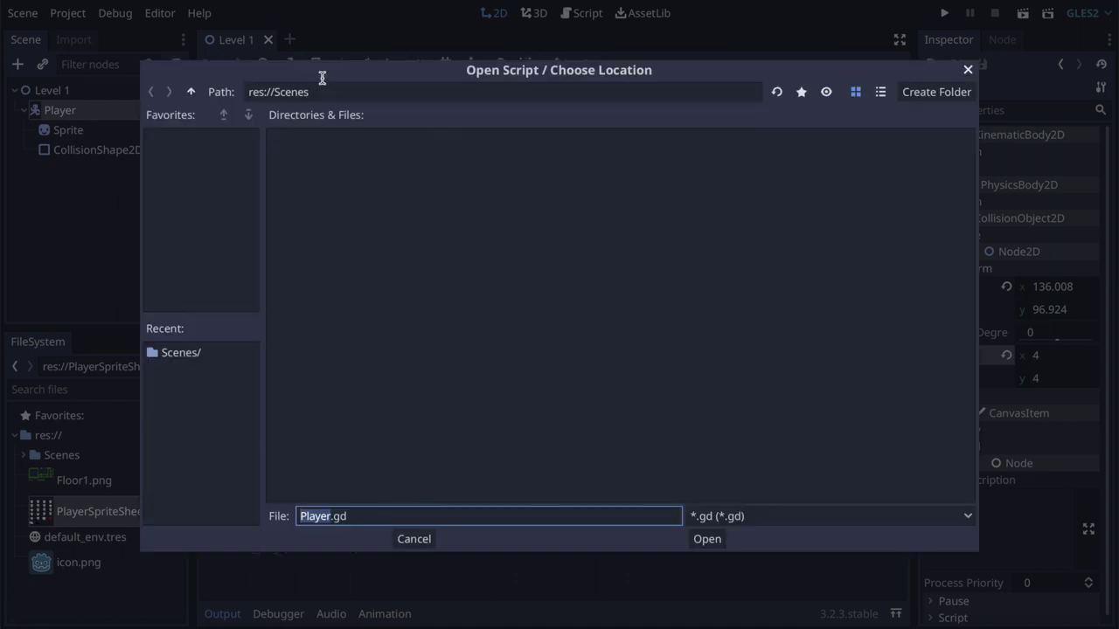
pyautogui.click(194, 91)
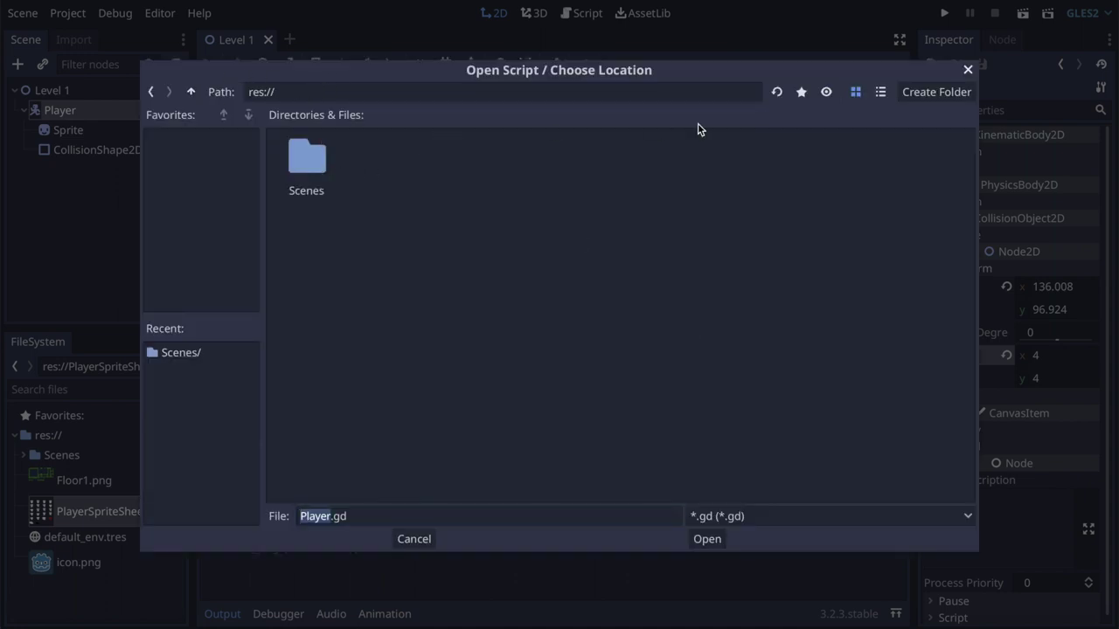
pyautogui.click(936, 92)
pyautogui.write('Scripts')
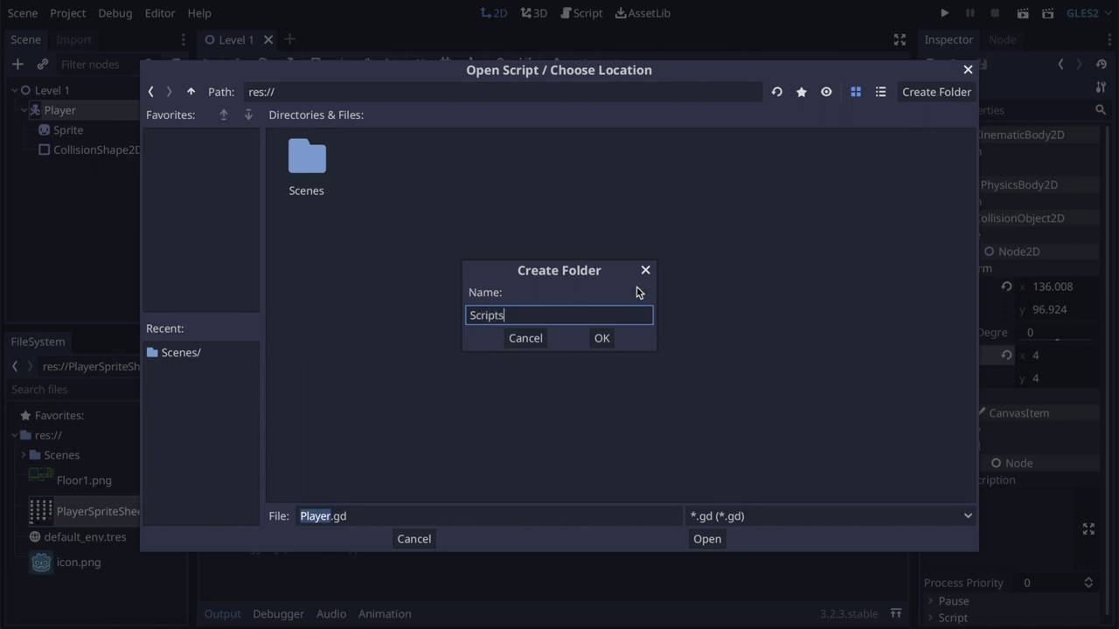
pyautogui.click(601, 340)
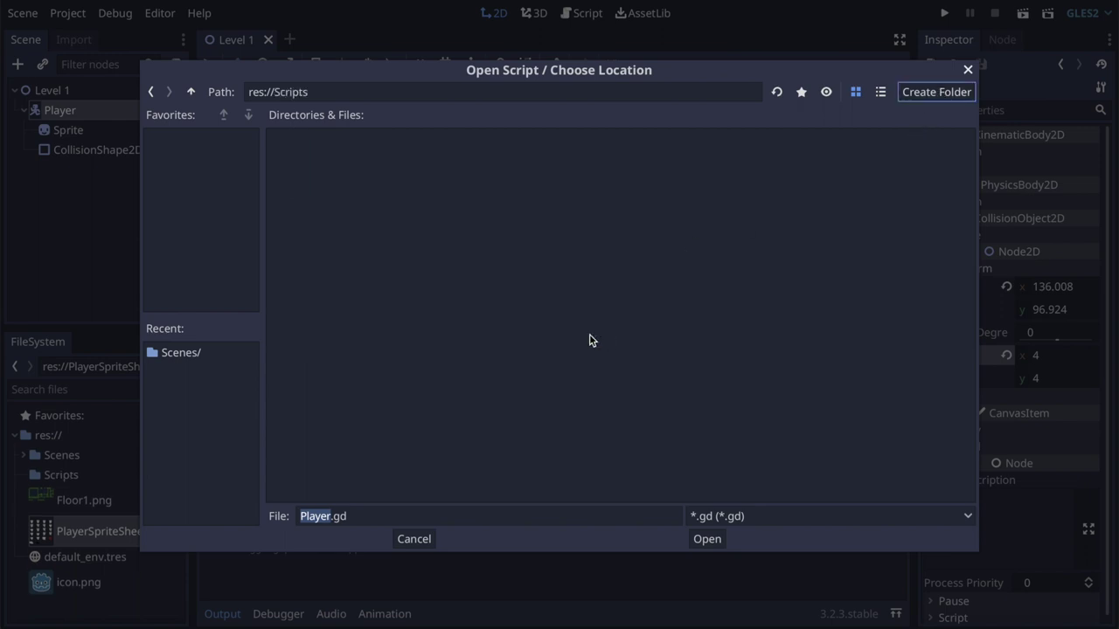
pyautogui.click(716, 541)
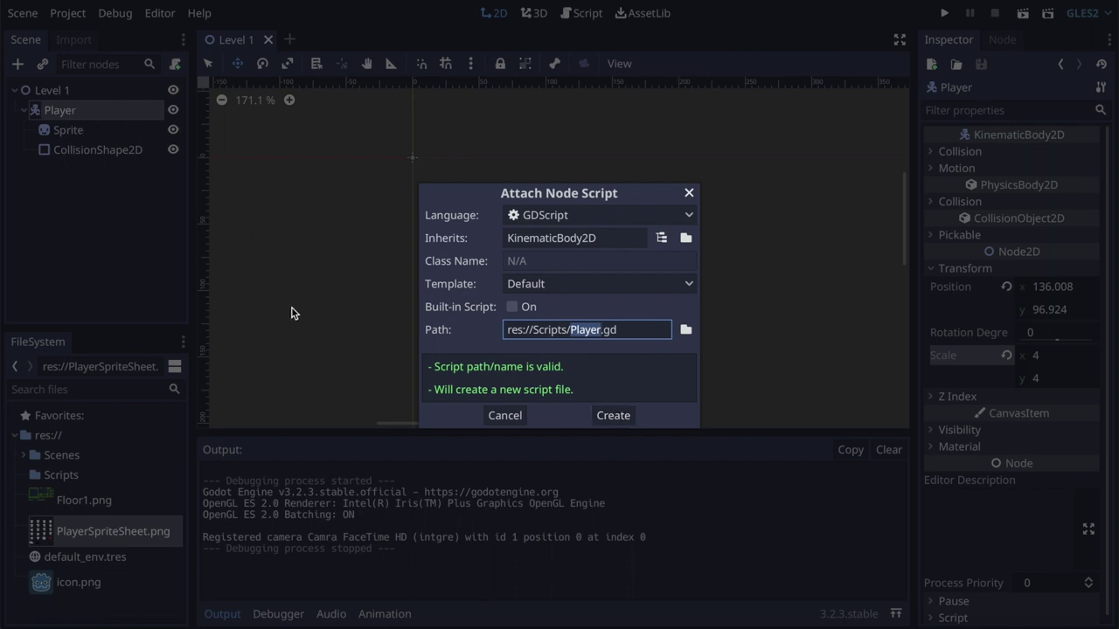
pyautogui.click(624, 417)
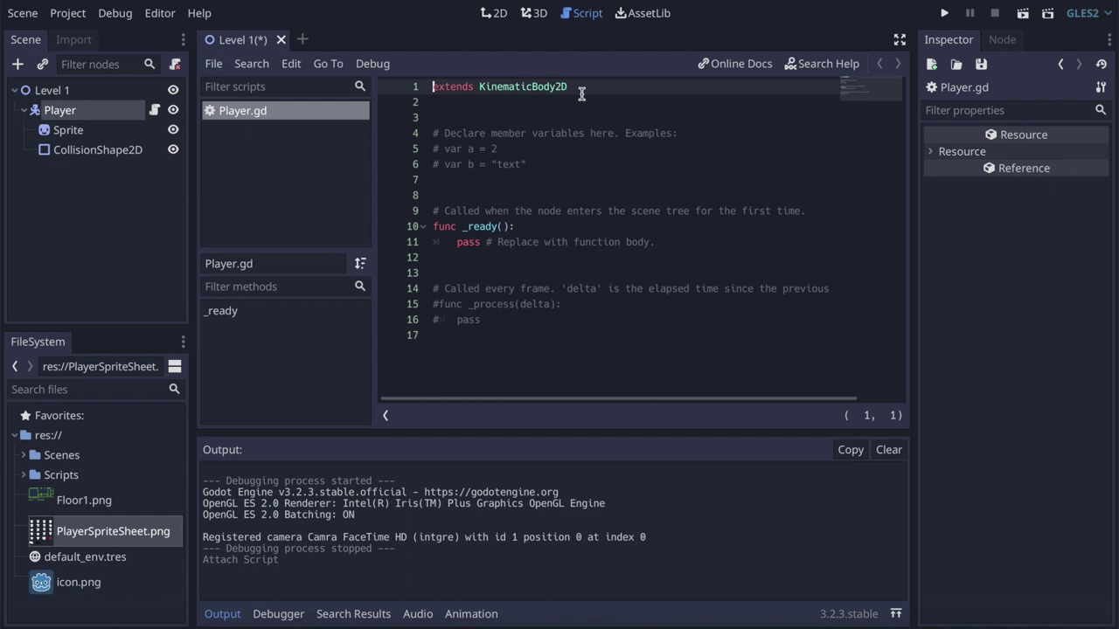
# Look over the extends KinematicBody2D line, then replace the template comments with 'var'
pyautogui.click(491, 86)
pyautogui.click(495, 87)
pyautogui.moveTo(579, 87); pyautogui.dragTo(485, 87)
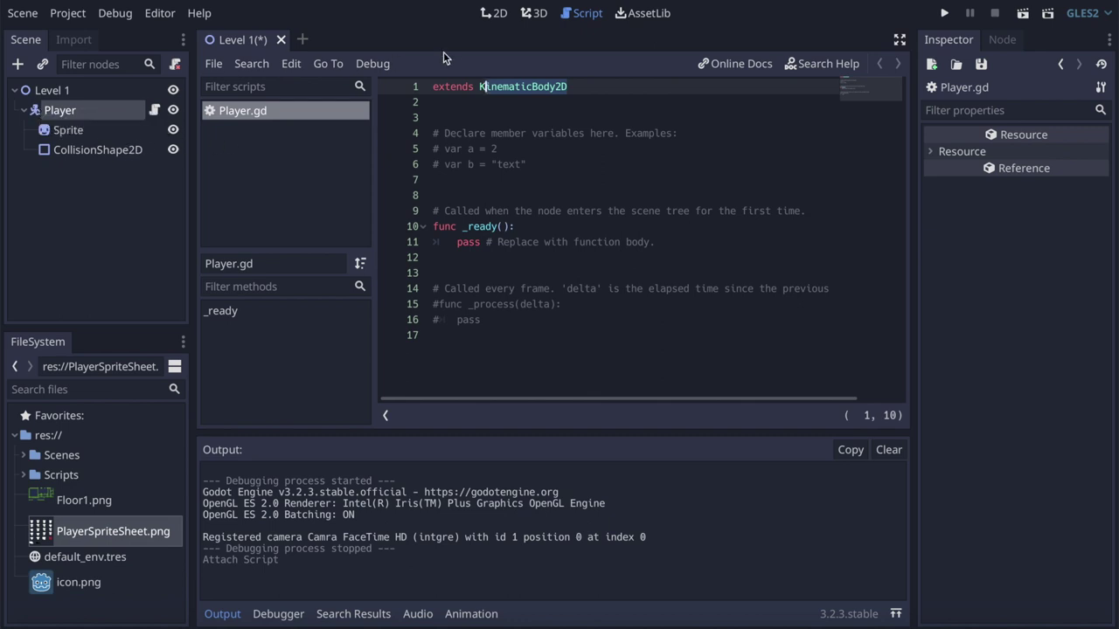
pyautogui.click(503, 86)
pyautogui.moveTo(479, 87); pyautogui.dragTo(573, 87)
pyautogui.click(584, 87)
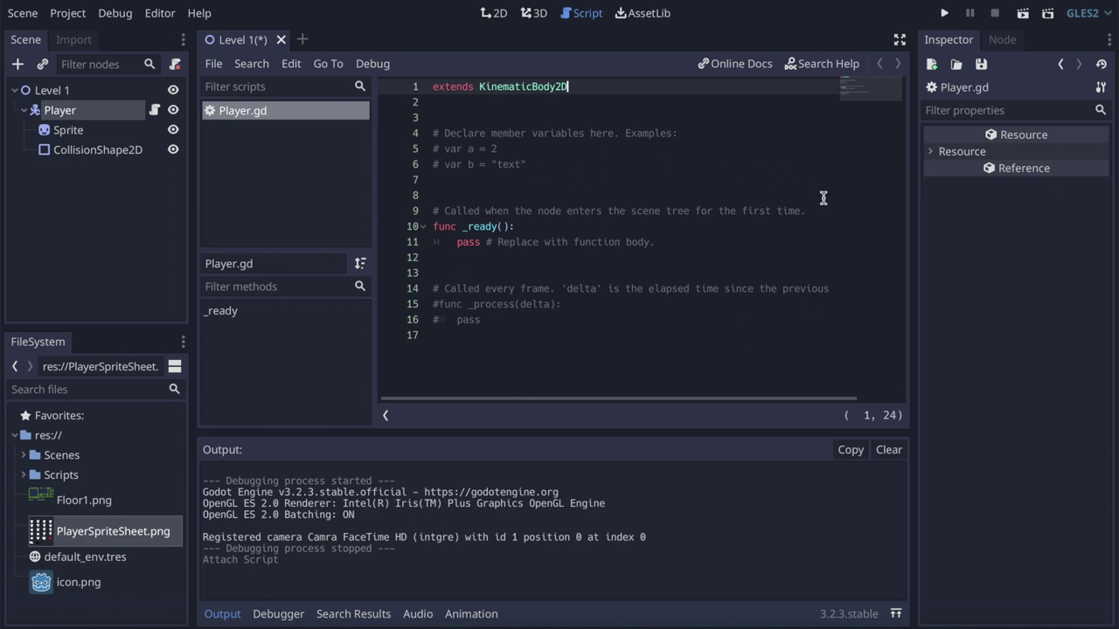
pyautogui.moveTo(821, 211); pyautogui.dragTo(430, 116)
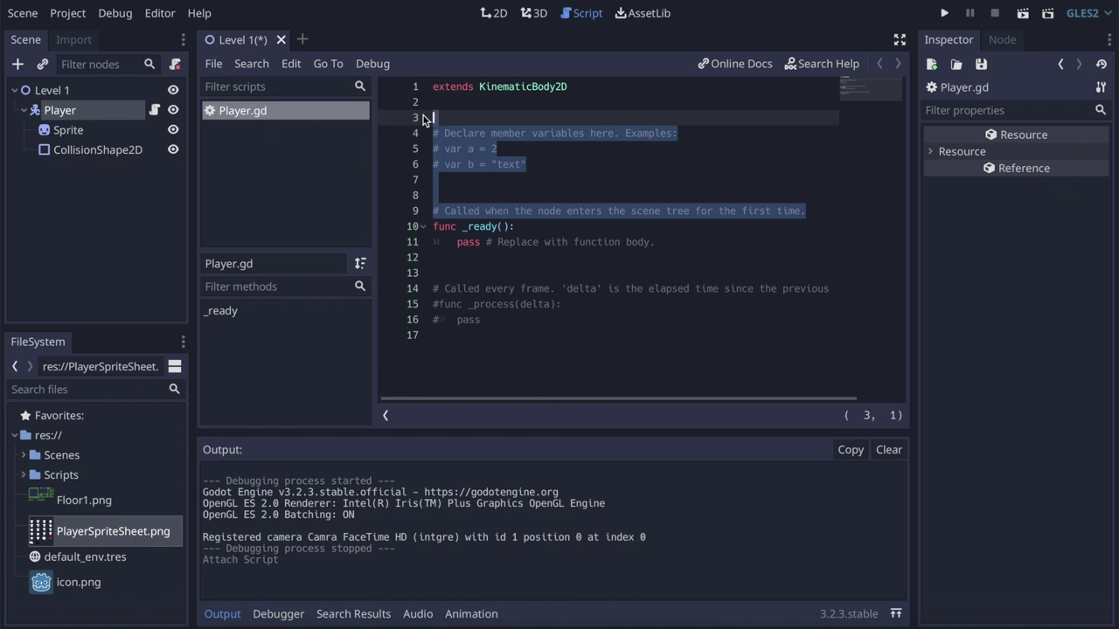
pyautogui.write('var')
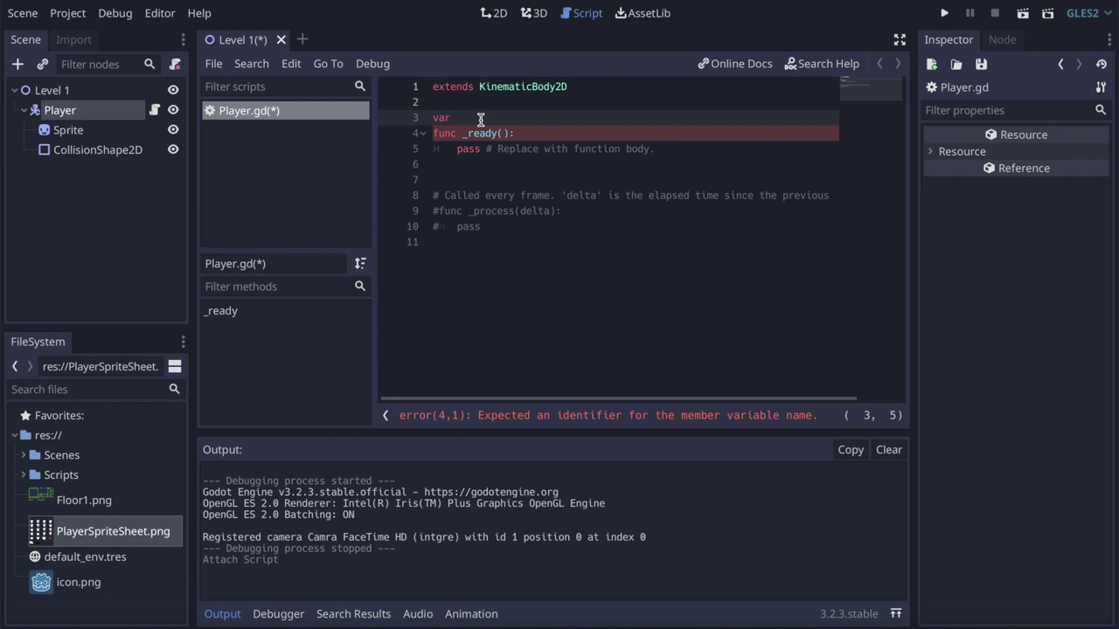
# Declare speed = 500 and gravity = 580, and begin 'var velocity = Vector'
pyautogui.write('speed ')
pyautogui.write('= 500')
pyautogui.press('Return')
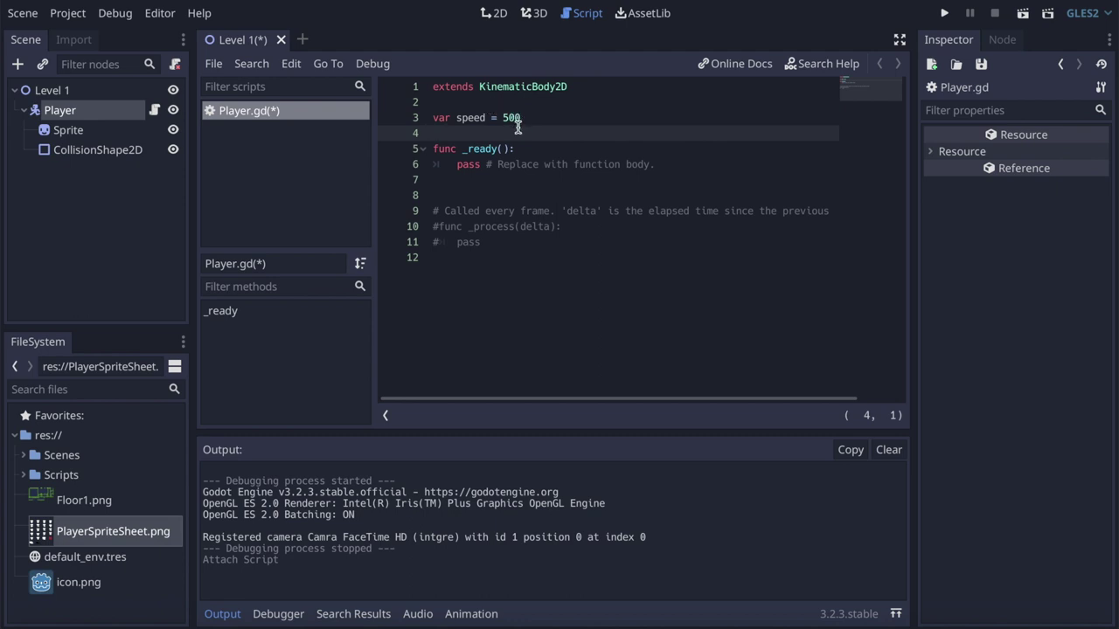
pyautogui.press('Return')
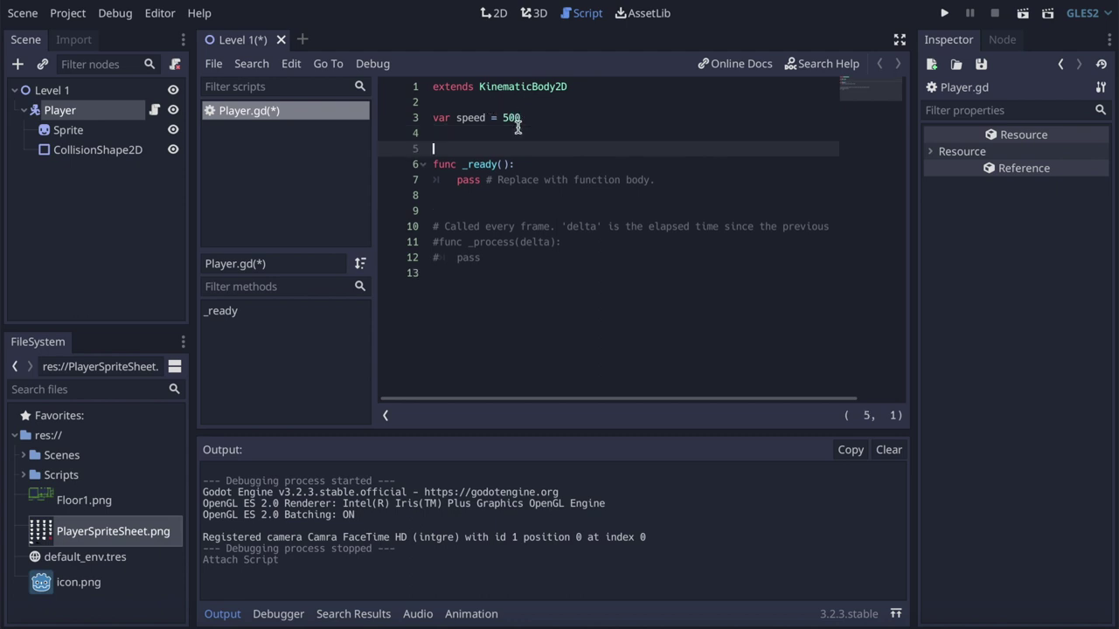
pyautogui.press('Up')
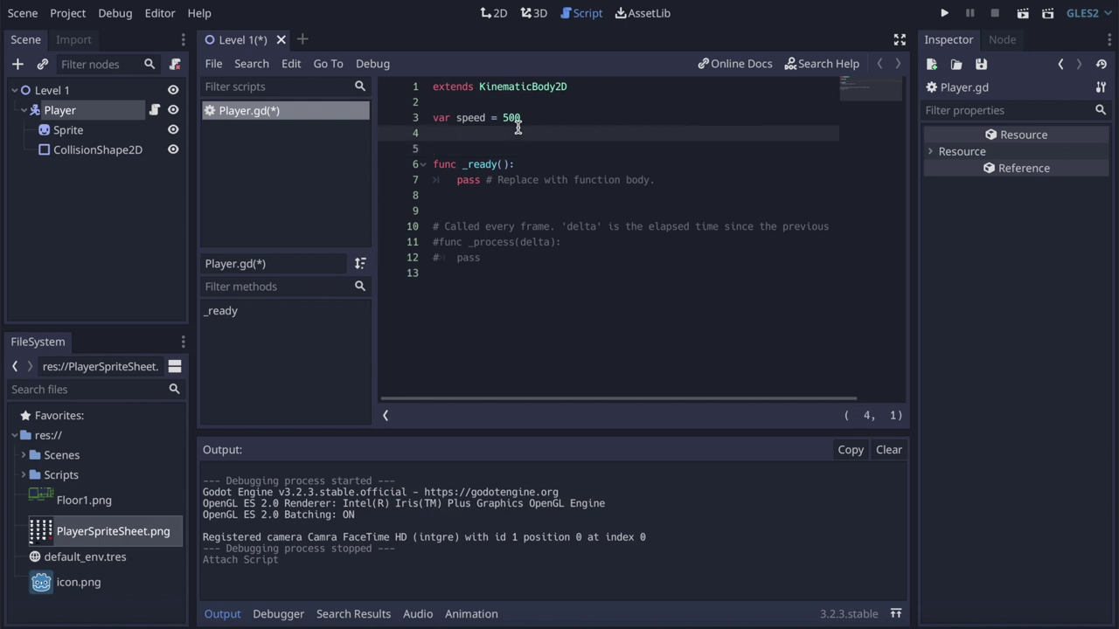
pyautogui.write('var gravity = 5')
pyautogui.write('380')
pyautogui.press('Return')
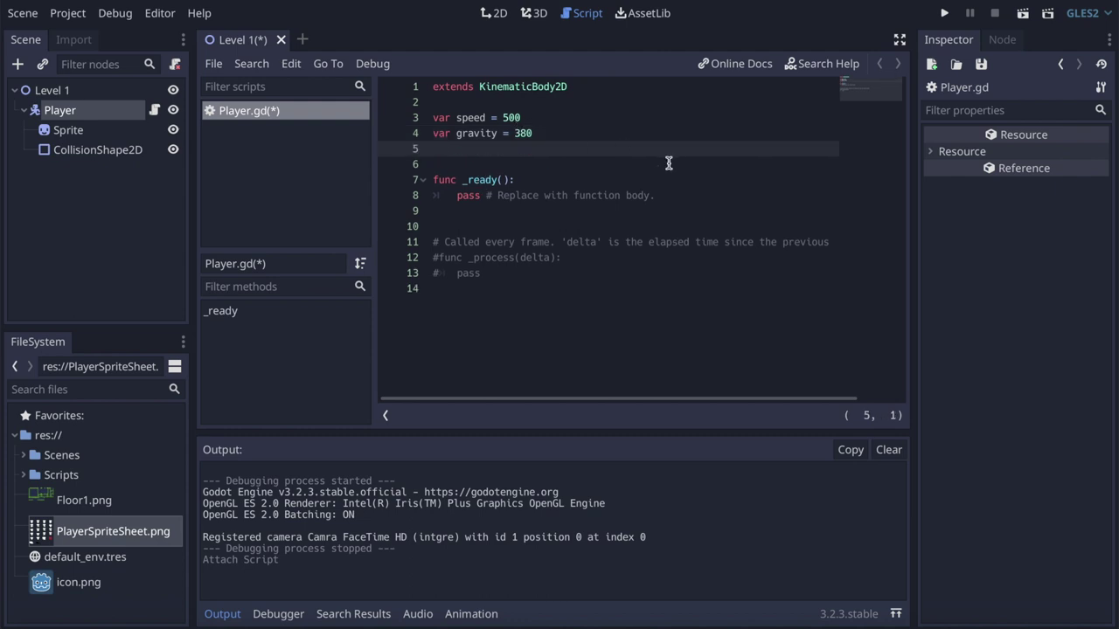
pyautogui.write('var velocity = Vector')
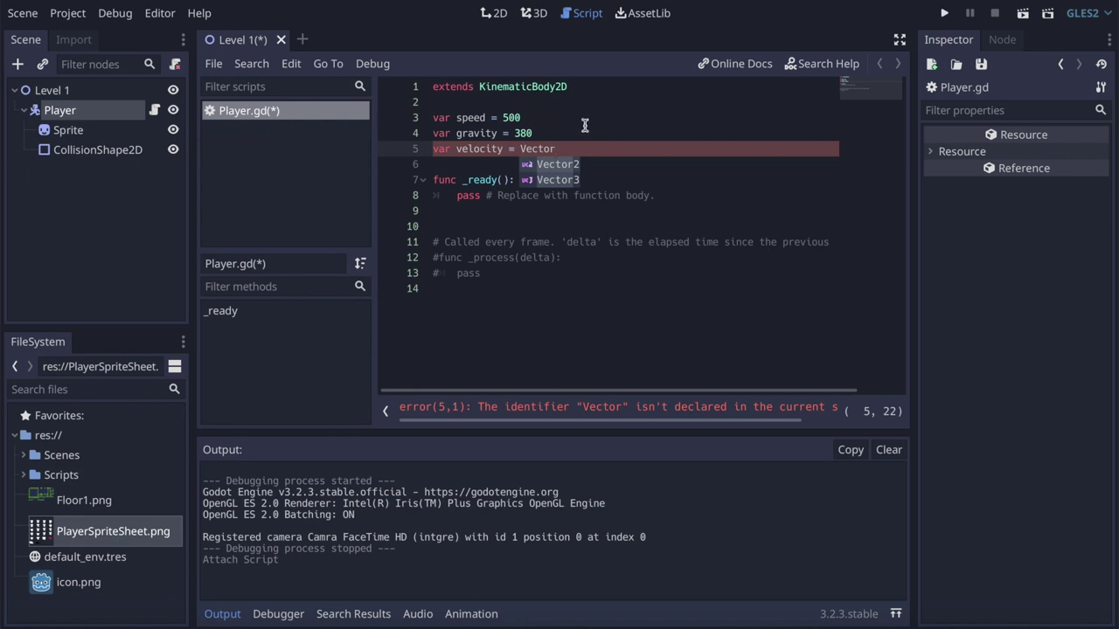
# Complete velocity as Vector2.ZERO and select the commented process stub on lines 10–13
pyautogui.click(565, 166)
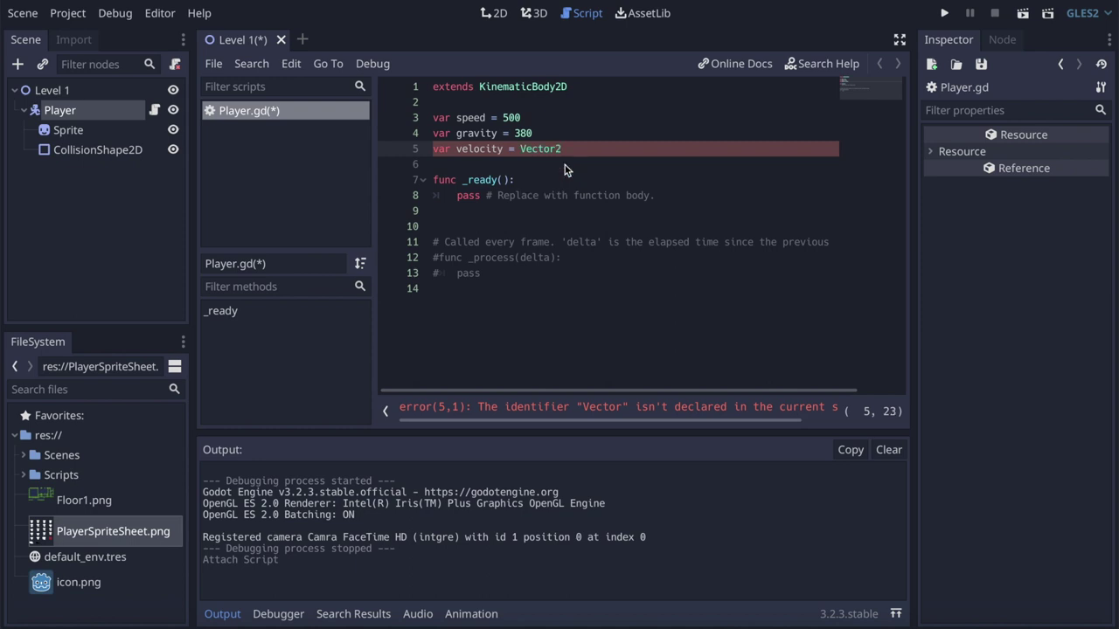
pyautogui.write('.ZERO')
pyautogui.click(519, 276)
pyautogui.moveTo(519, 276); pyautogui.dragTo(418, 226)
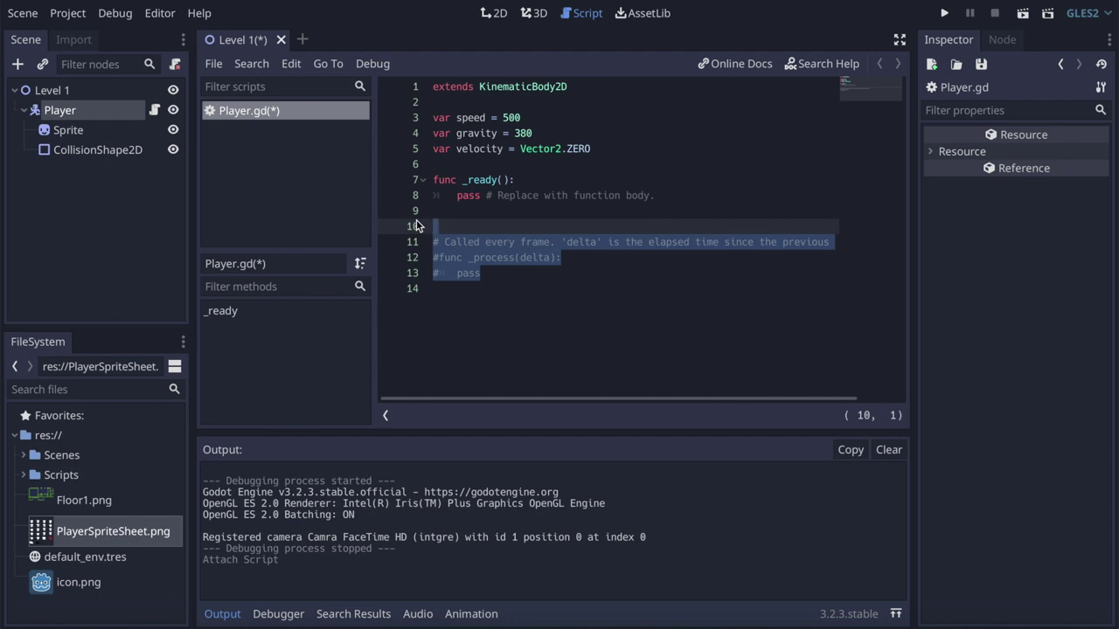
pyautogui.click(67, 12)
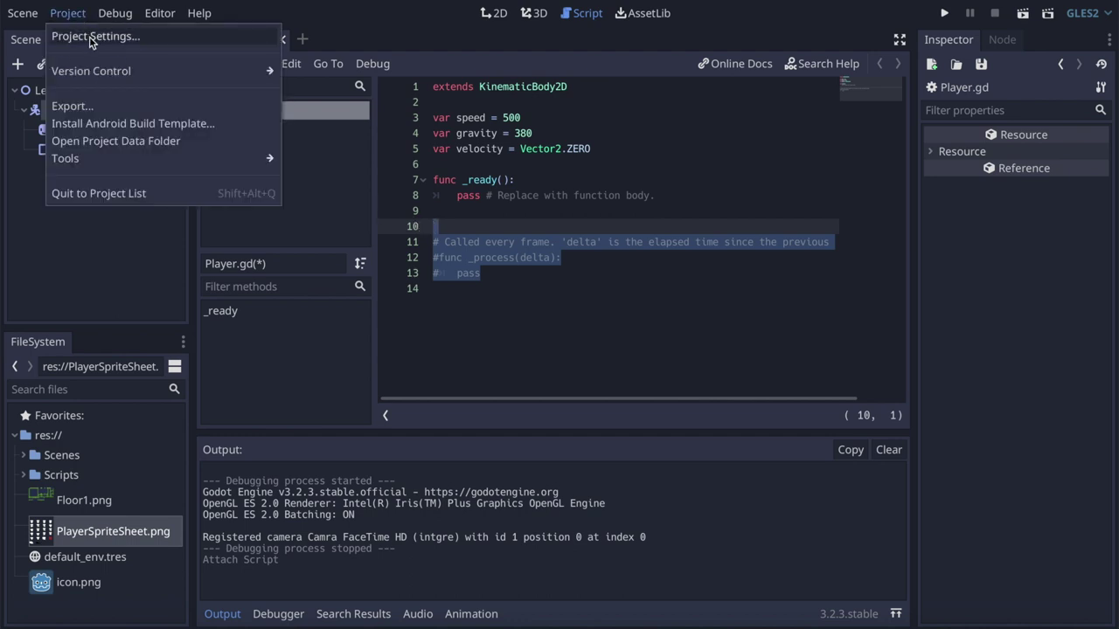
# Add a new input action named ui_dash in the Project Settings Input Map
pyautogui.click(92, 40)
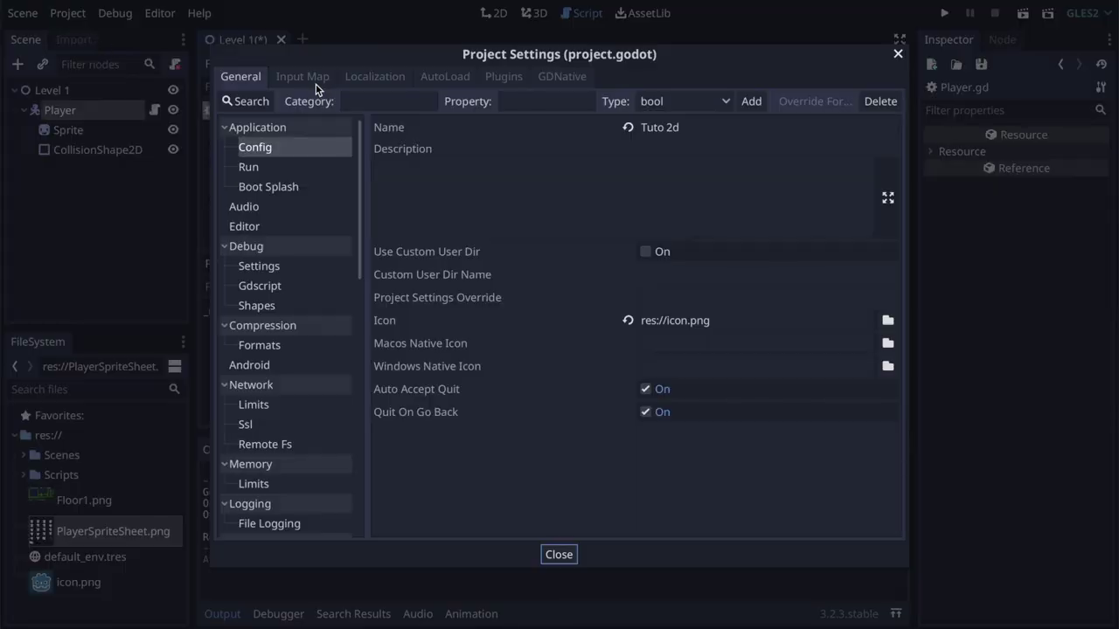
pyautogui.click(315, 84)
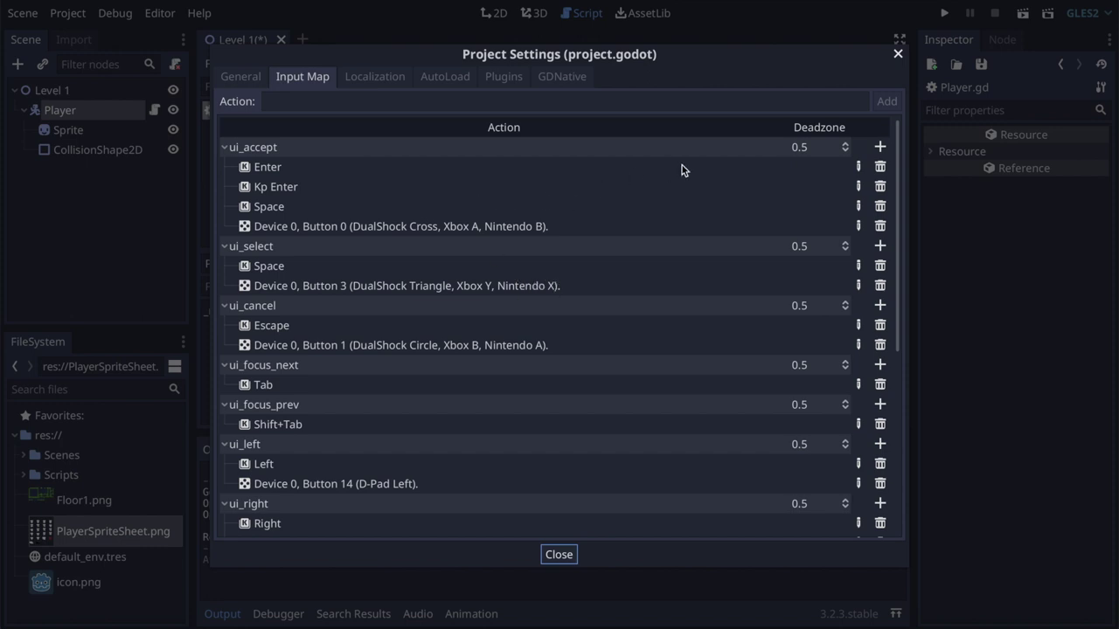
pyautogui.scroll(-5, 551, 352)
pyautogui.scroll(-2, 551, 352)
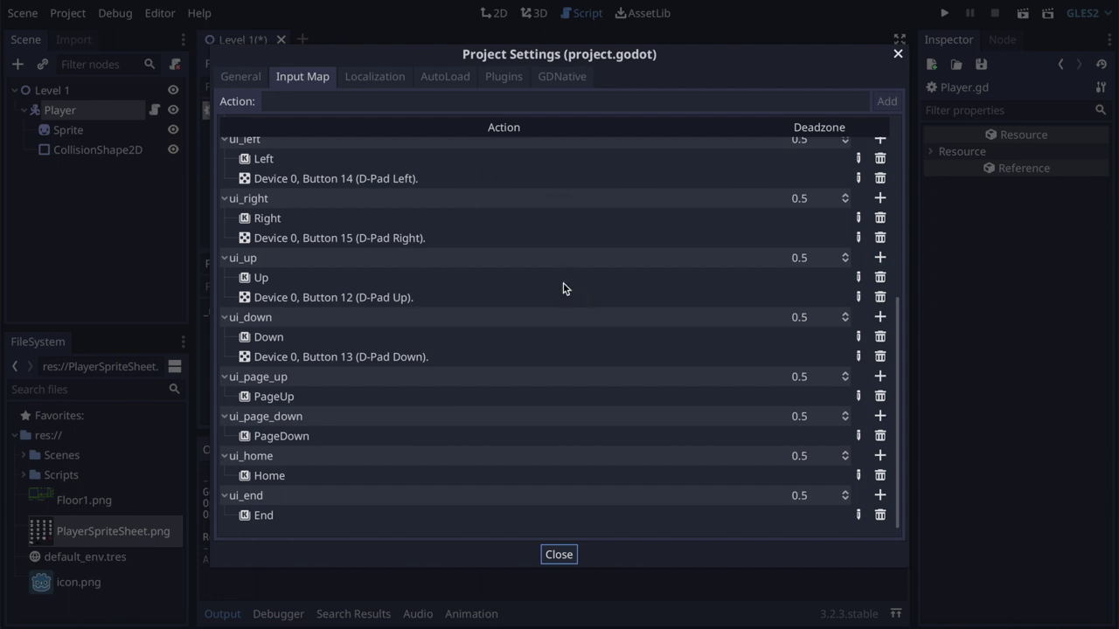
pyautogui.scroll(5, 563, 288)
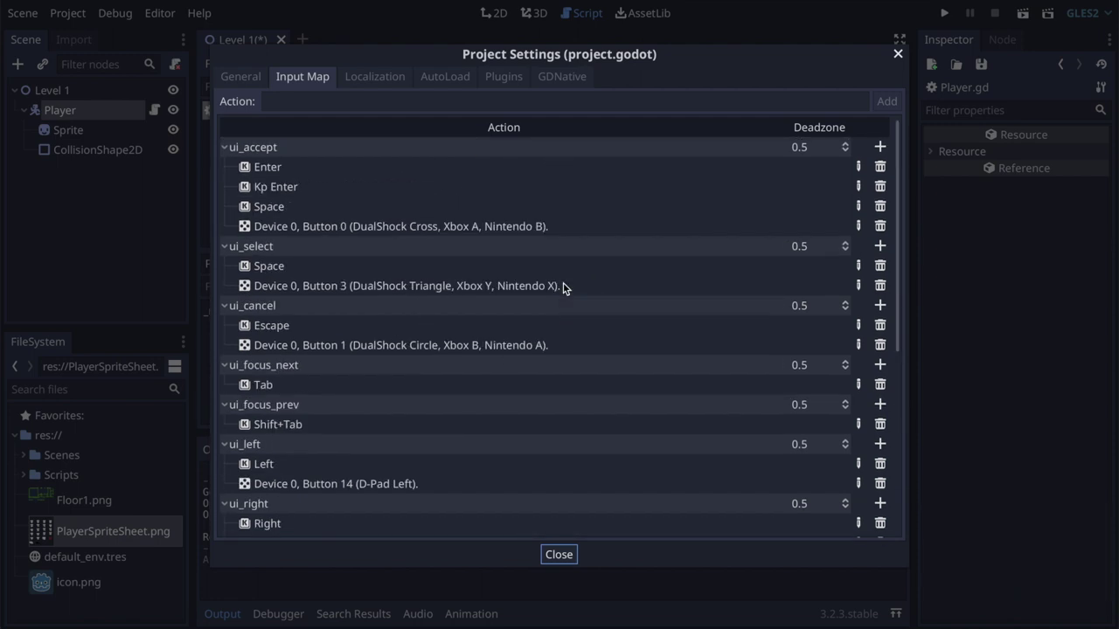
pyautogui.click(361, 101)
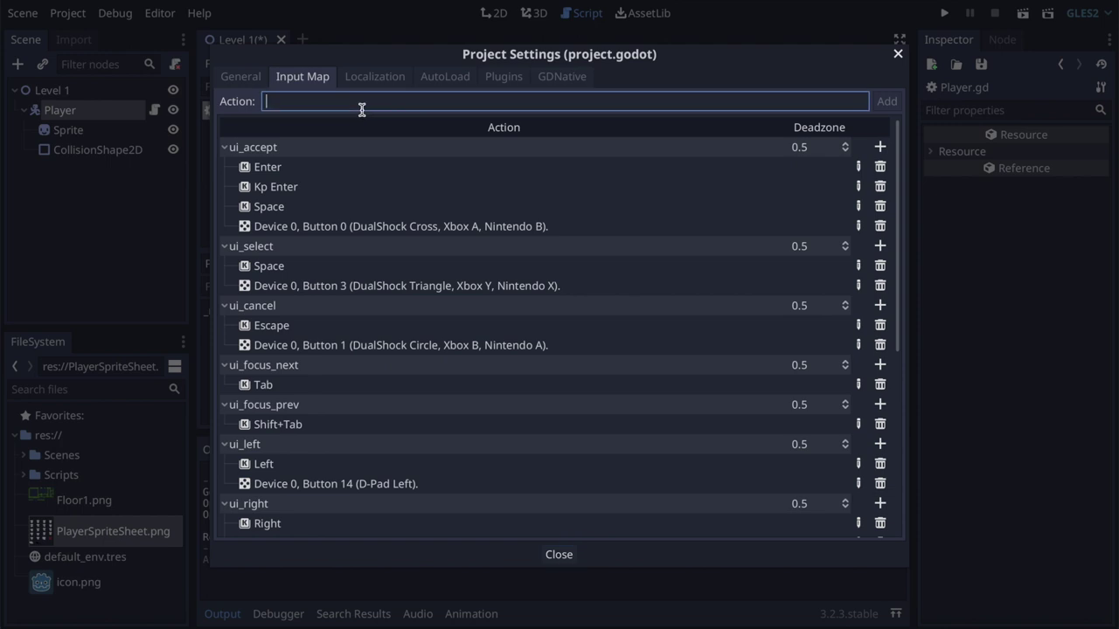
pyautogui.write('dash')
pyautogui.press('BackSpace')
pyautogui.press('BackSpace')
pyautogui.press('BackSpace')
pyautogui.press('BackSpace')
pyautogui.write('ui_dash')
pyautogui.click(886, 103)
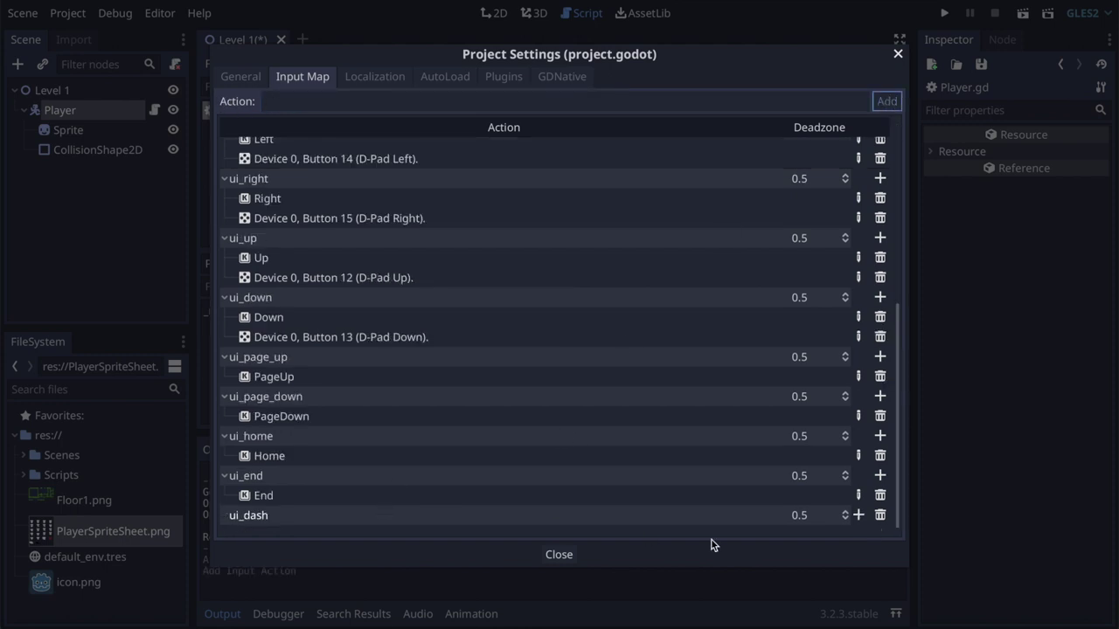
# Bind the D key to ui_dash and close Project Settings
pyautogui.click(858, 516)
pyautogui.click(892, 531)
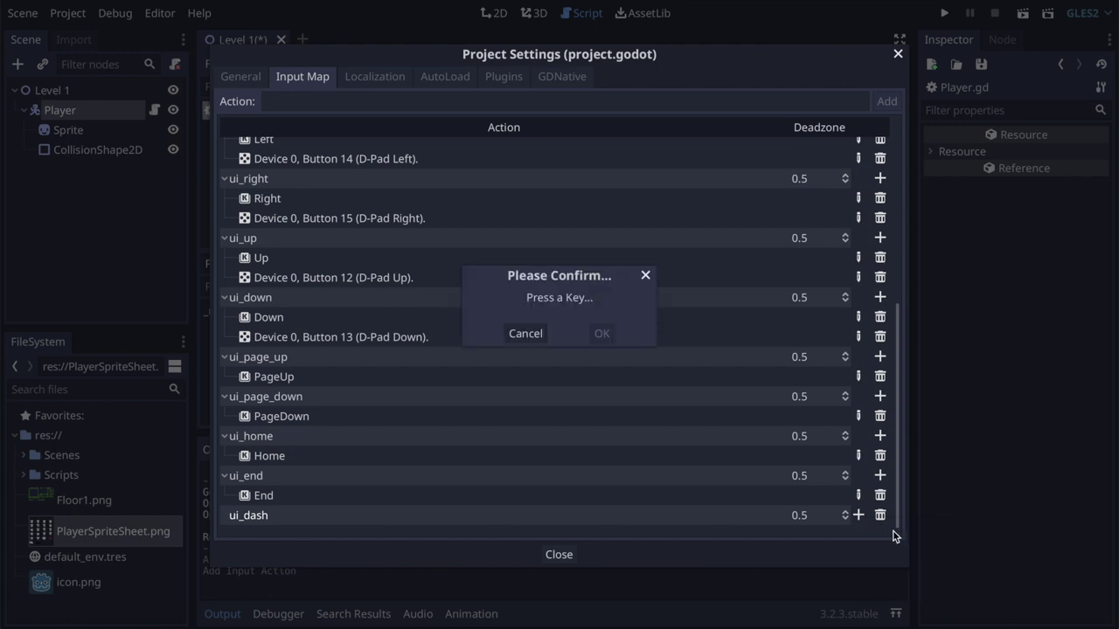
pyautogui.press('d')
pyautogui.click(601, 333)
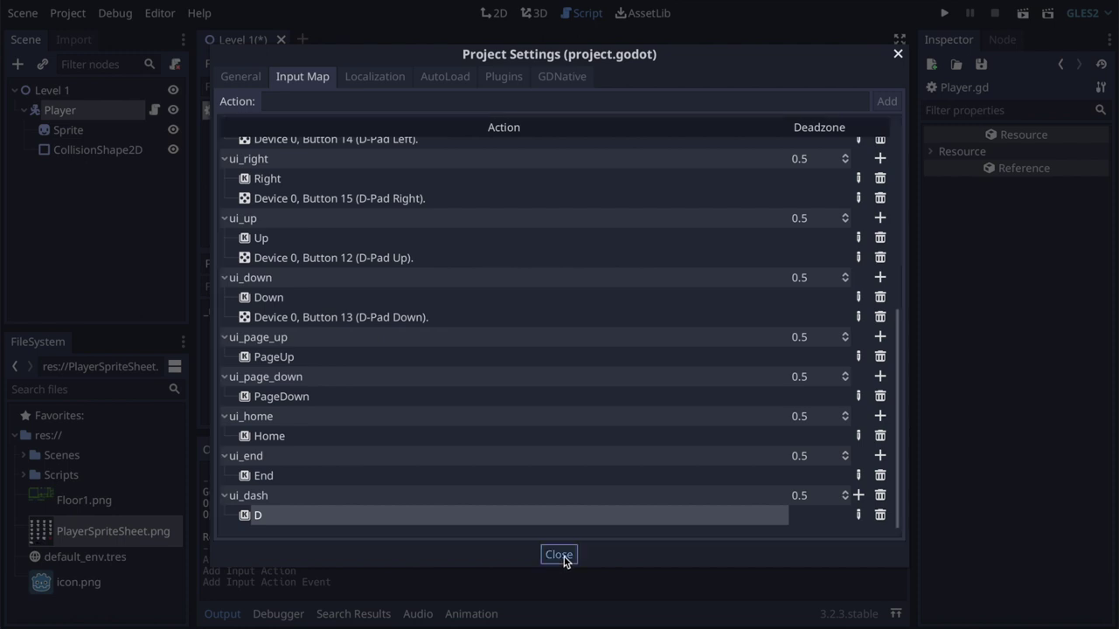
pyautogui.click(563, 557)
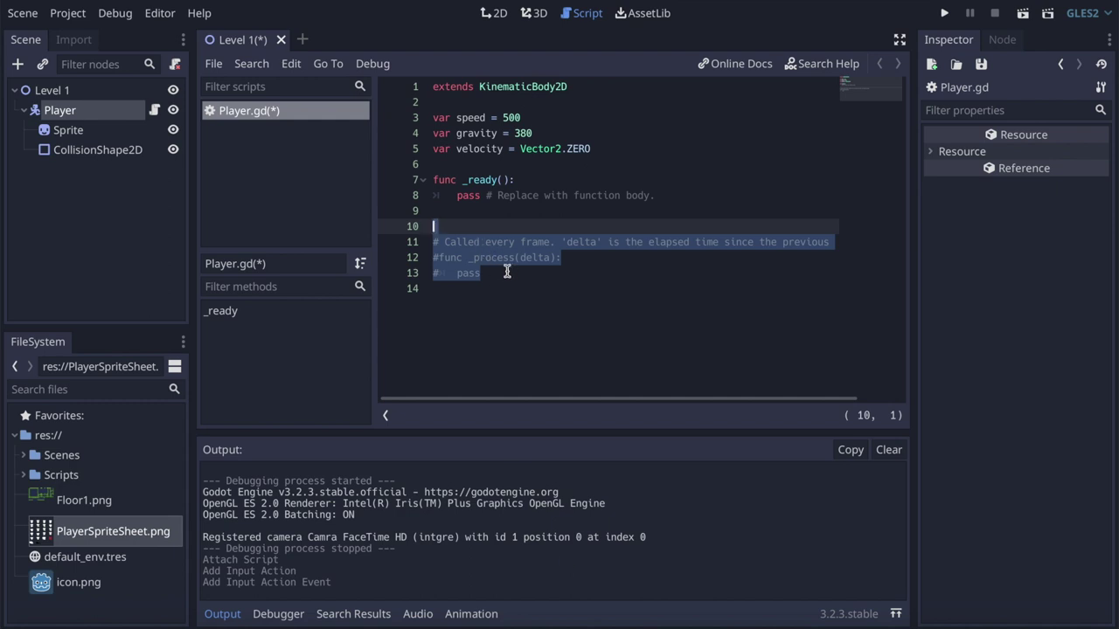
# Reopen Project Settings to check the input mappings, then close it again
pyautogui.click(88, 12)
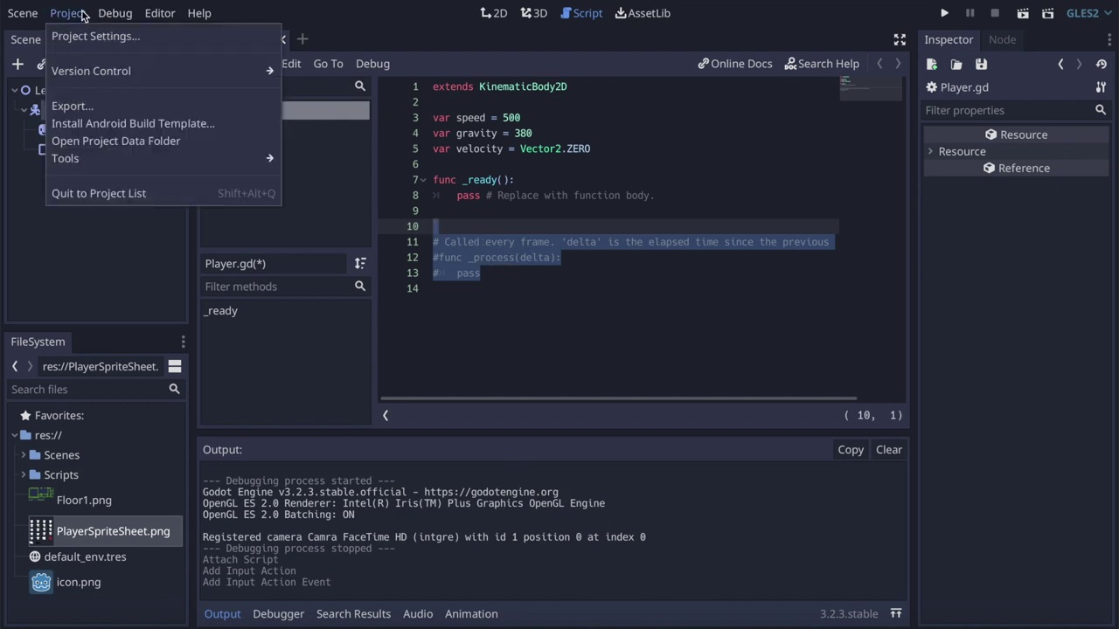
pyautogui.click(94, 35)
pyautogui.scroll(2, 514, 325)
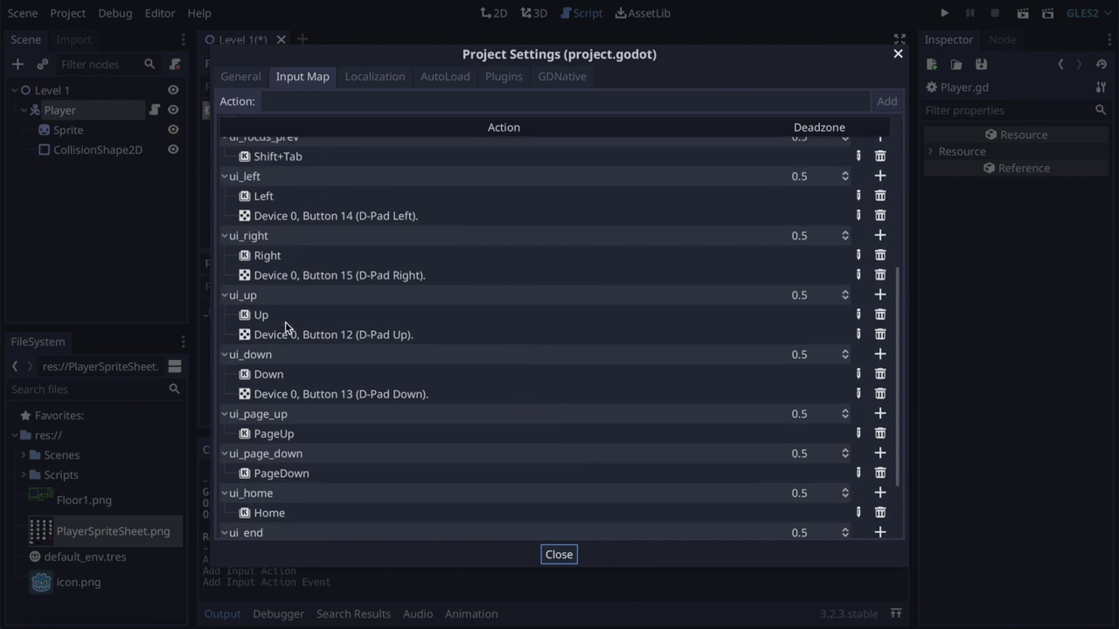
pyautogui.scroll(7, 502, 171)
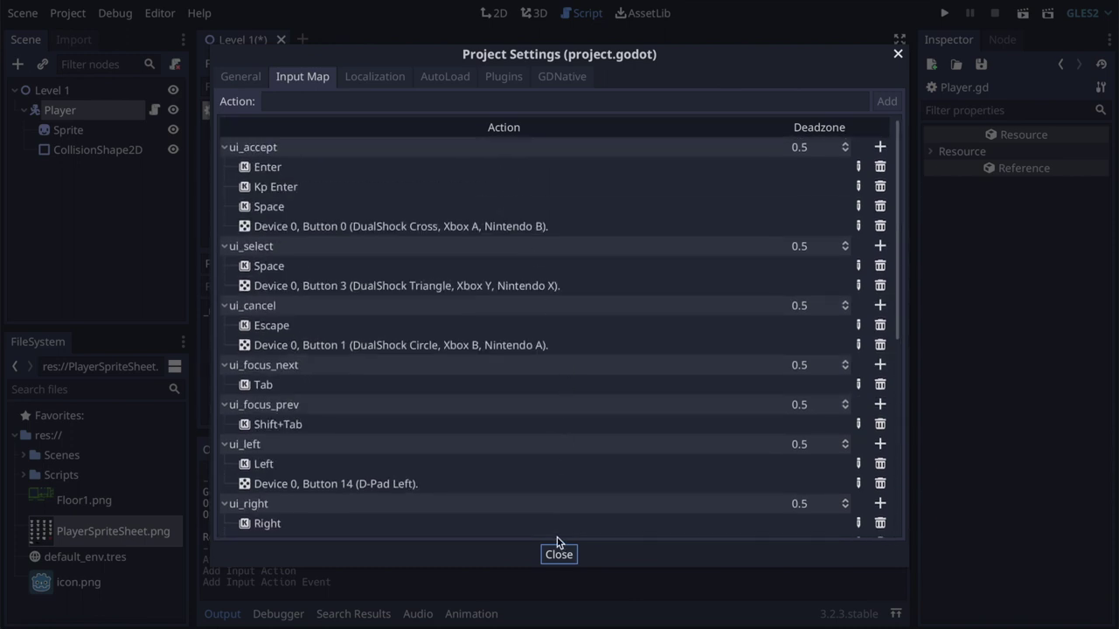
pyautogui.click(560, 555)
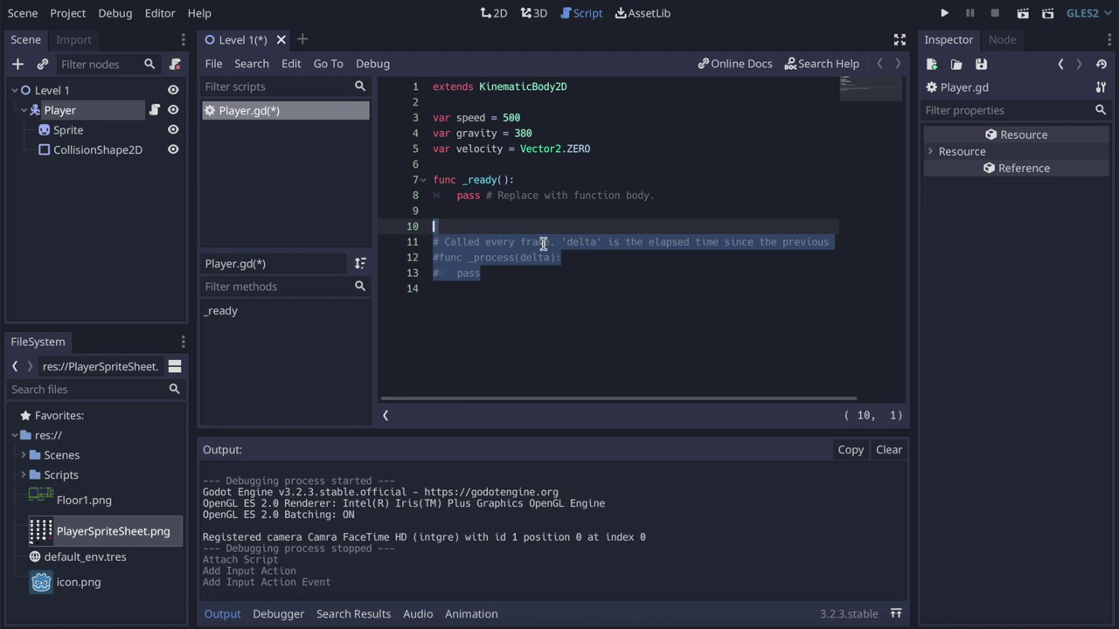
# Replace the commented stub with 'func _physics_process(delta):' and start its indented body
pyautogui.write('func _')
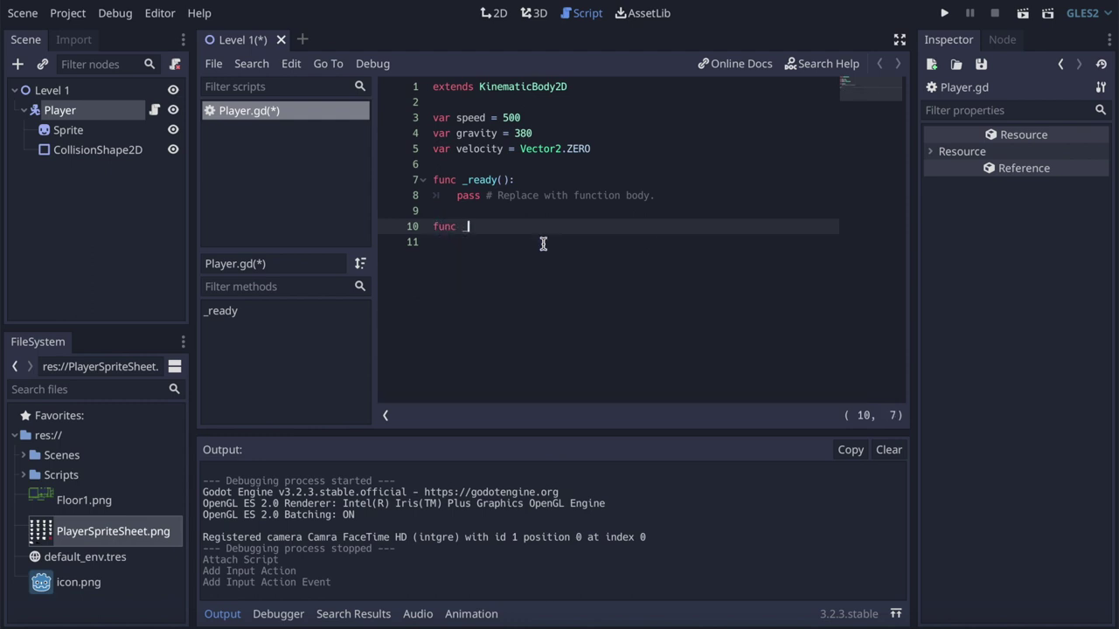
pyautogui.write('p')
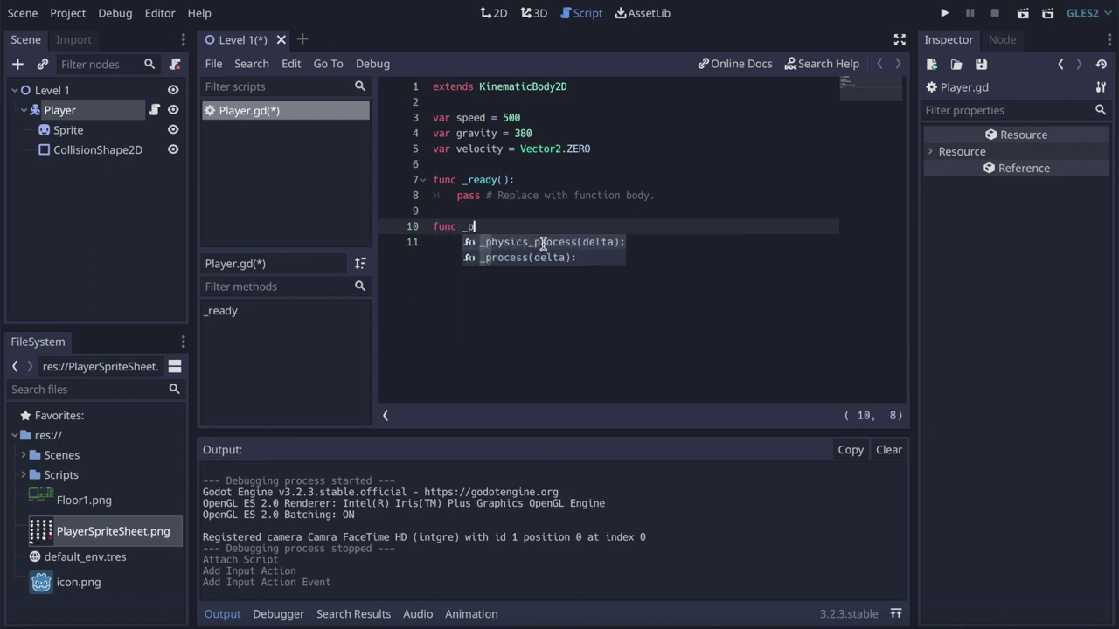
pyautogui.press('Return')
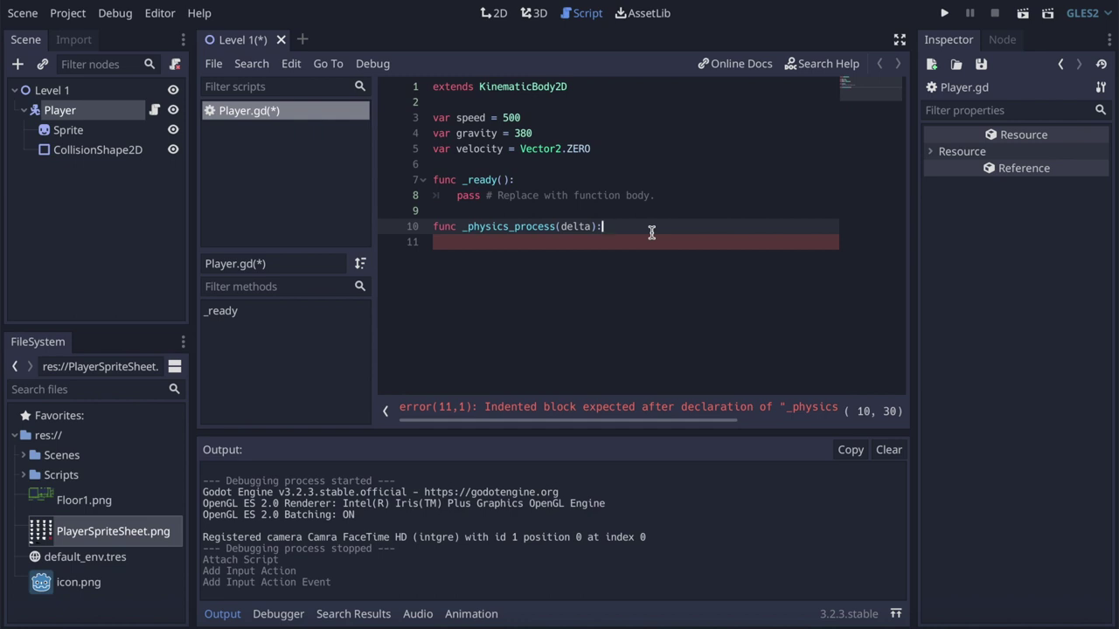
pyautogui.press('Return')
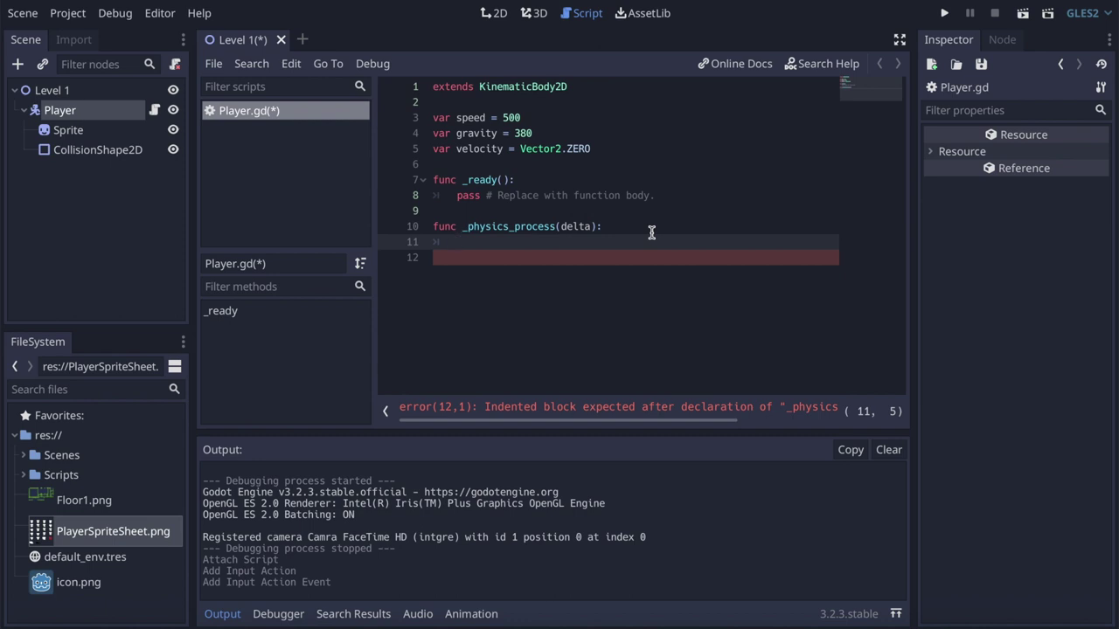
# Set var movement_x to get_action_strength("ui_right") minus get_action_strength("ui_left")
pyautogui.write('var movement_x = ')
pyautogui.write('Input')
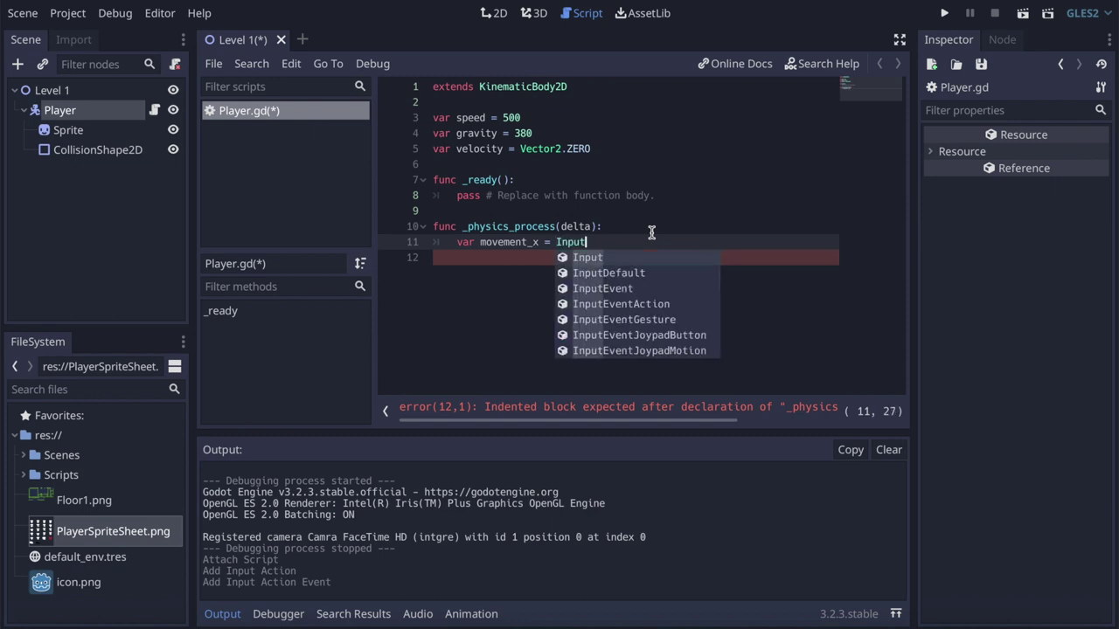
pyautogui.write('.get')
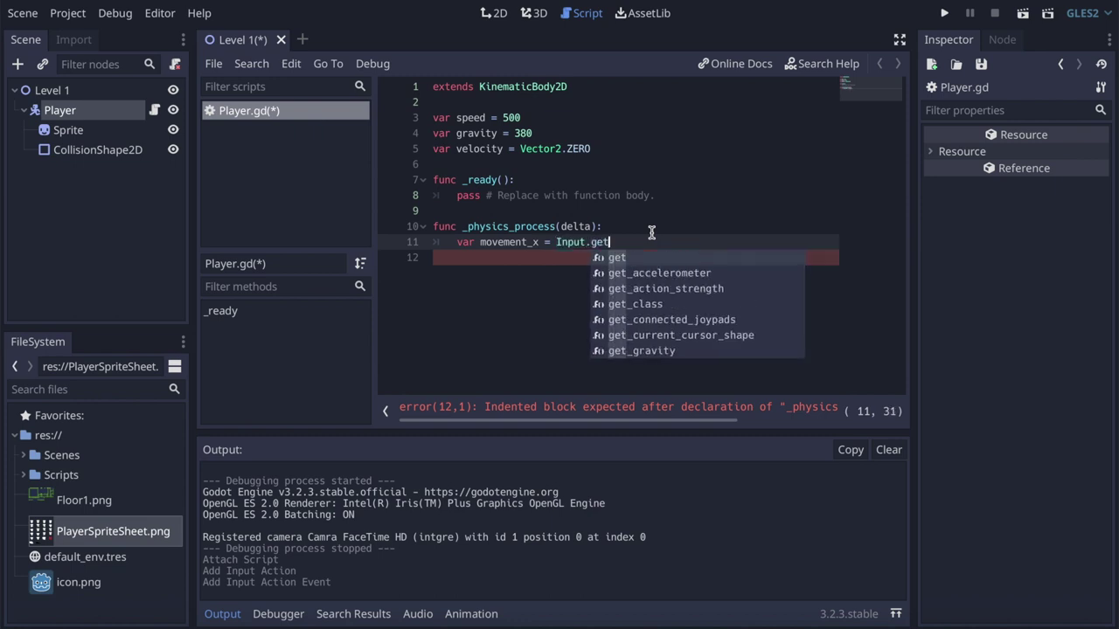
pyautogui.press('Down')
pyautogui.press('Down')
pyautogui.press('Return')
pyautogui.press('Down')
pyautogui.press('Down')
pyautogui.press('Down')
pyautogui.press('Down')
pyautogui.press('Down')
pyautogui.press('Down')
pyautogui.press('Down')
pyautogui.press('Down')
pyautogui.press('Down')
pyautogui.press('Down')
pyautogui.press('Down')
pyautogui.press('Return')
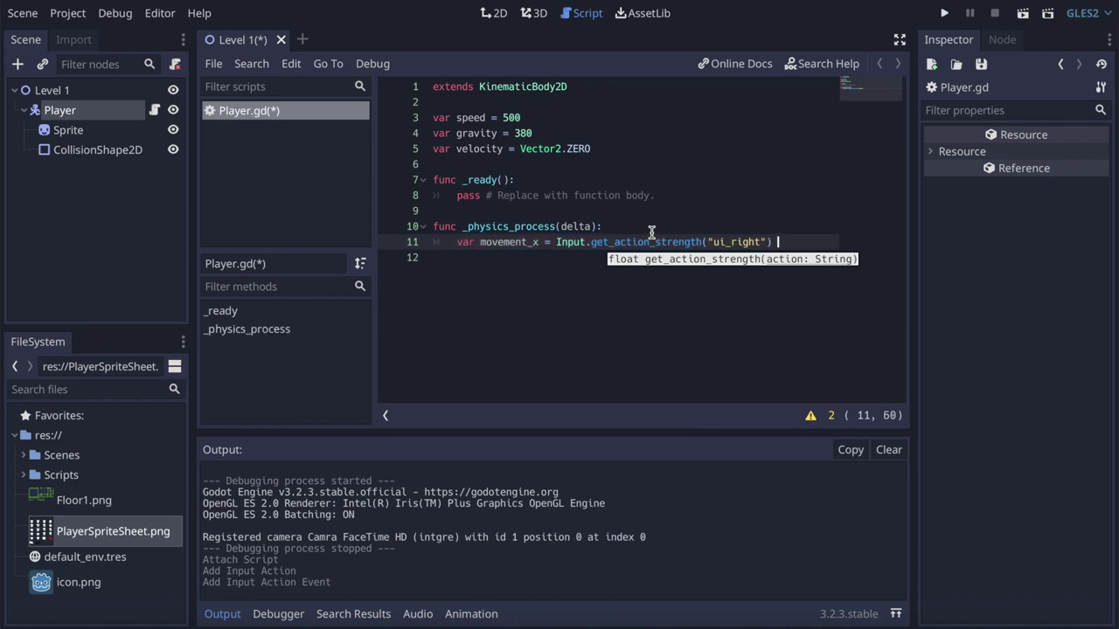
pyautogui.write('- ')
pyautogui.write('Input.g')
pyautogui.press('Down')
pyautogui.press('Down')
pyautogui.press('Return')
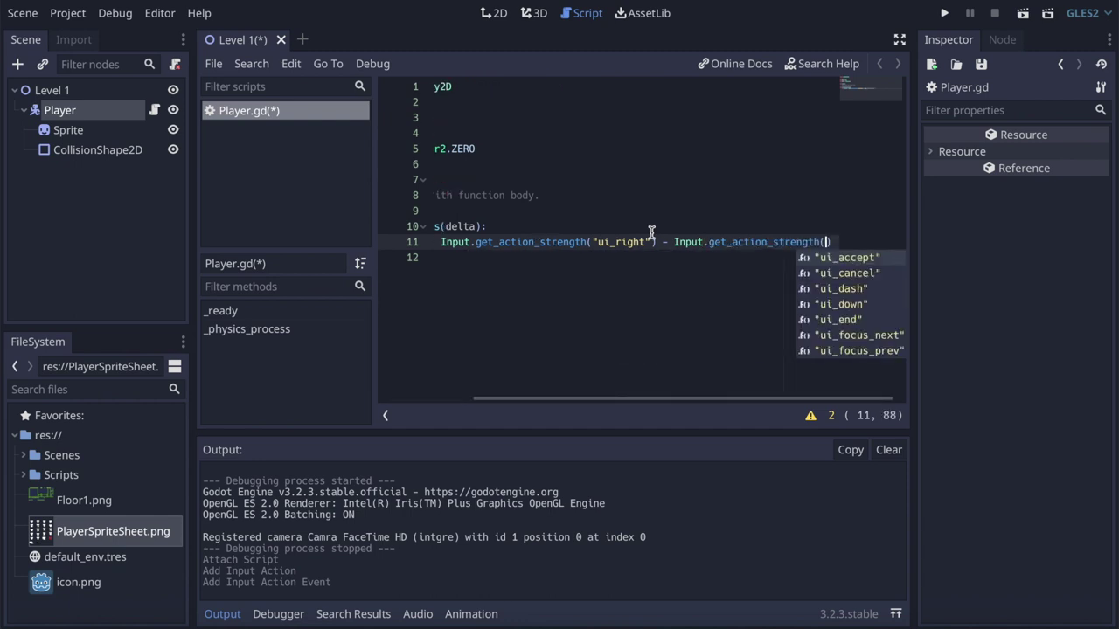
pyautogui.press('Down')
pyautogui.press('Down')
pyautogui.press('Down')
pyautogui.press('Down')
pyautogui.press('Down')
pyautogui.press('Down')
pyautogui.press('Down')
pyautogui.press('Return')
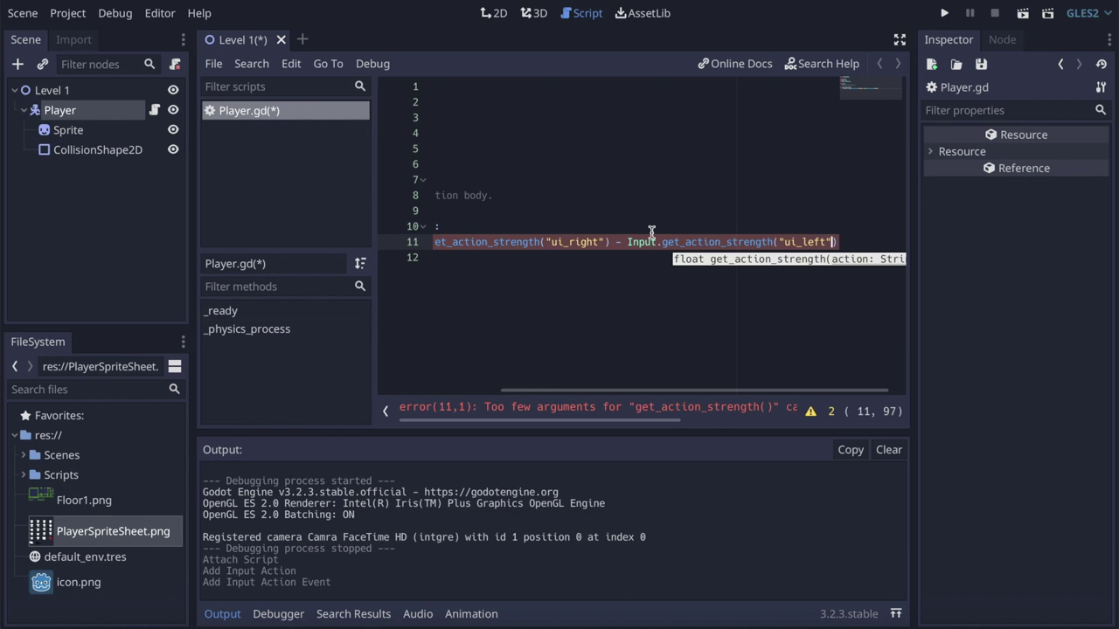
pyautogui.press('End')
pyautogui.press('Return')
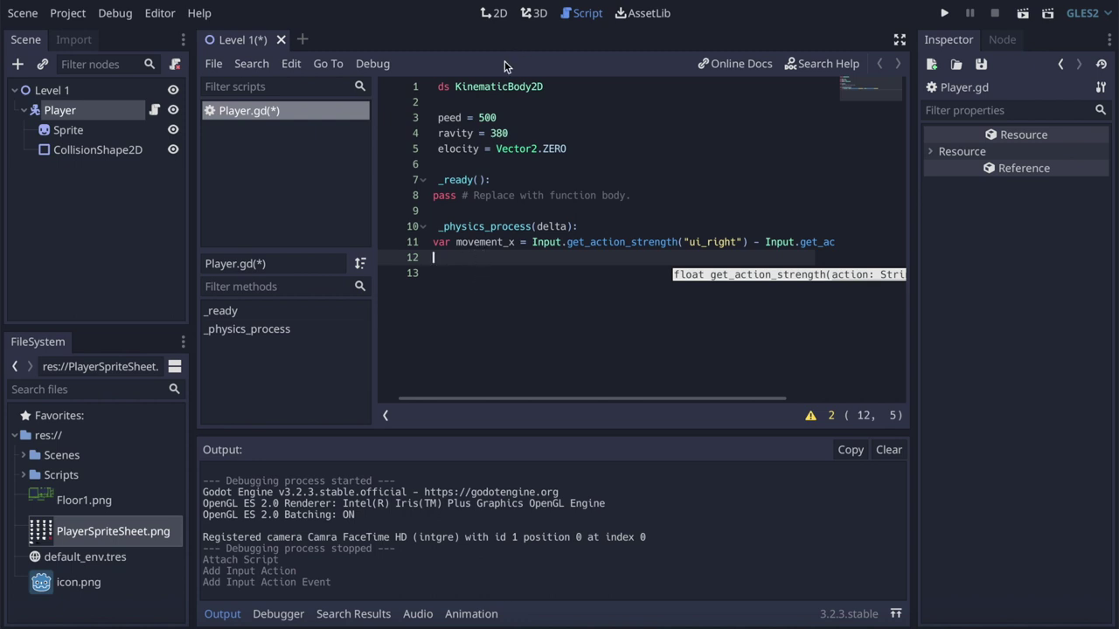
pyautogui.hscroll(-2, 481, 123)
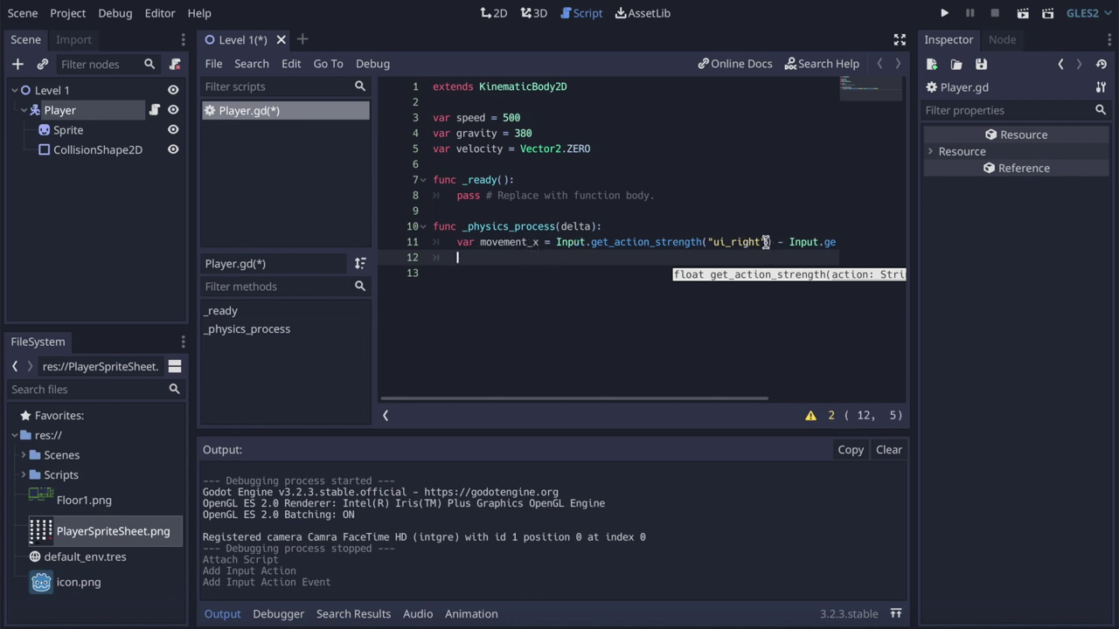
pyautogui.moveTo(501, 117); pyautogui.dragTo(539, 115)
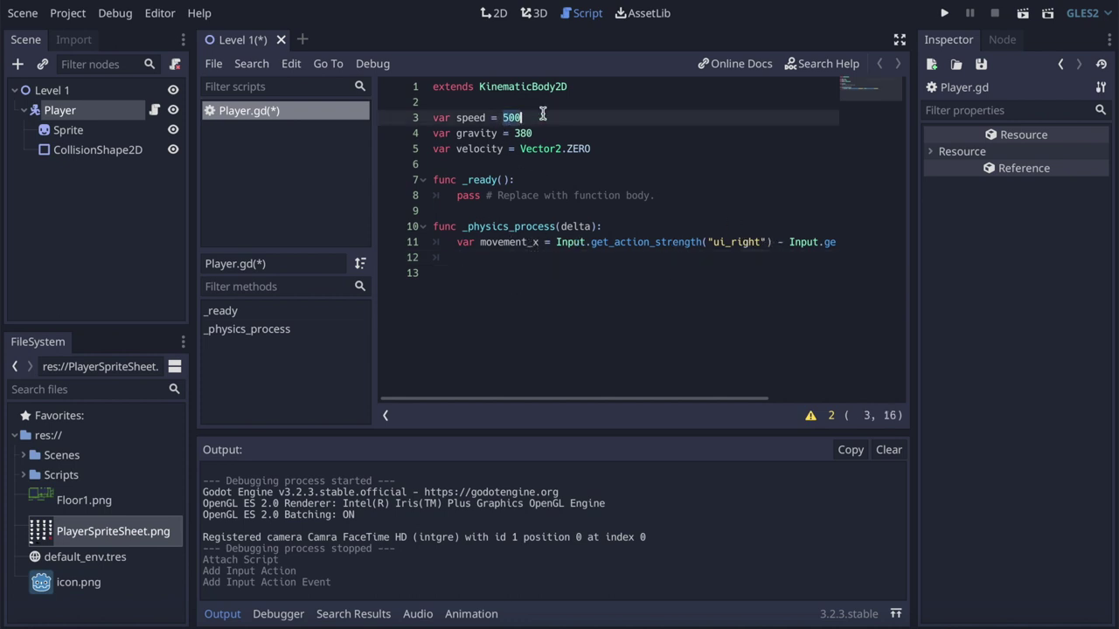
pyautogui.hscroll(5, 648, 204)
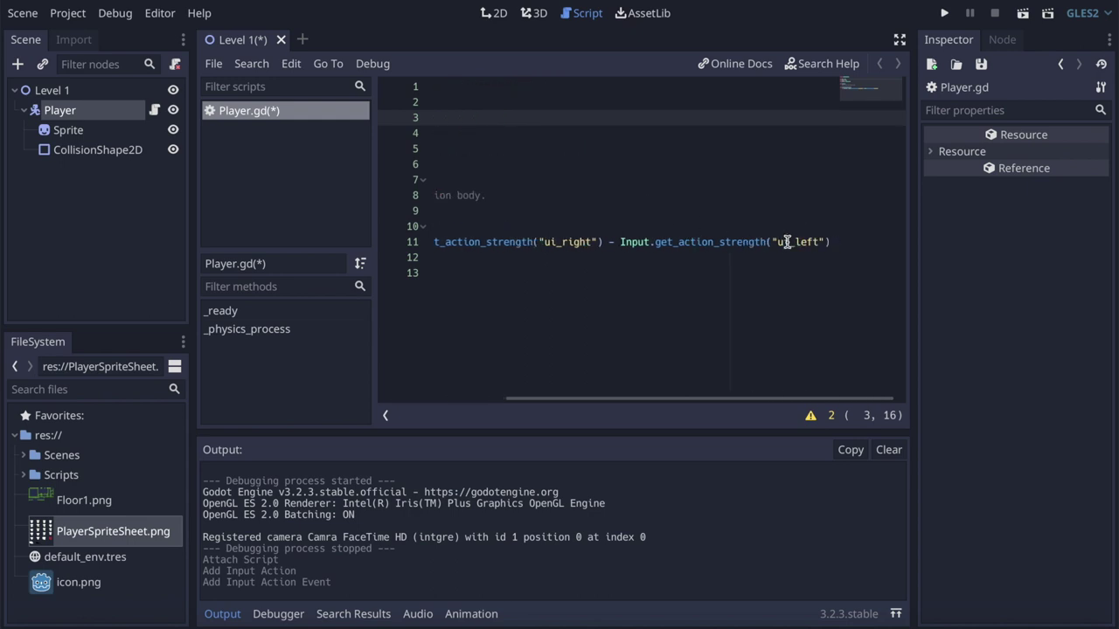
pyautogui.press('Left')
pyautogui.press('Left')
pyautogui.press('Left')
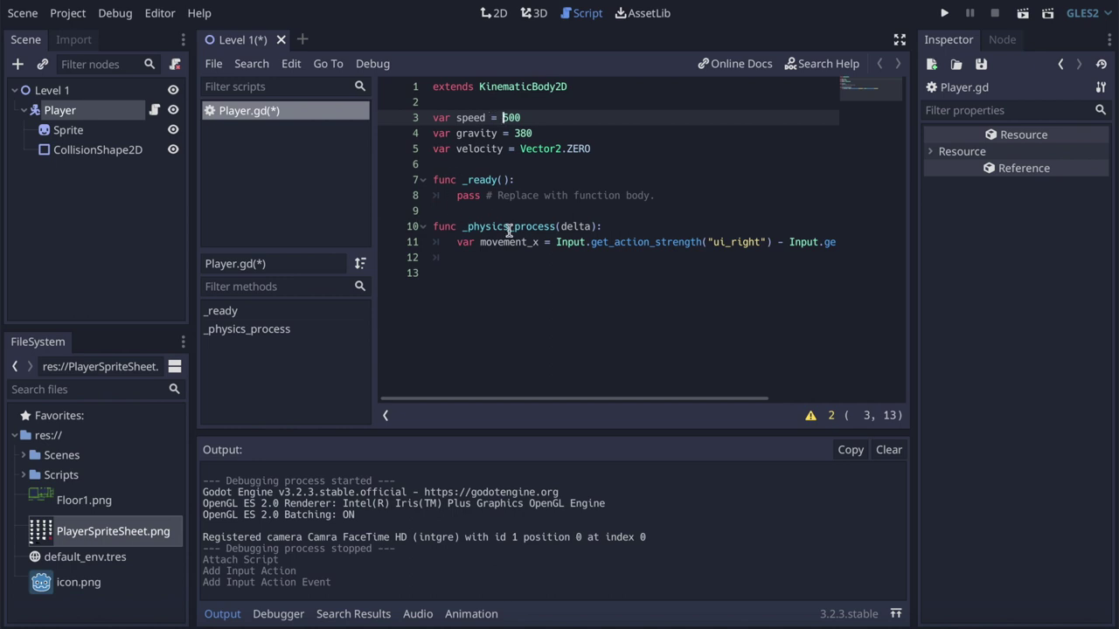
pyautogui.click(500, 262)
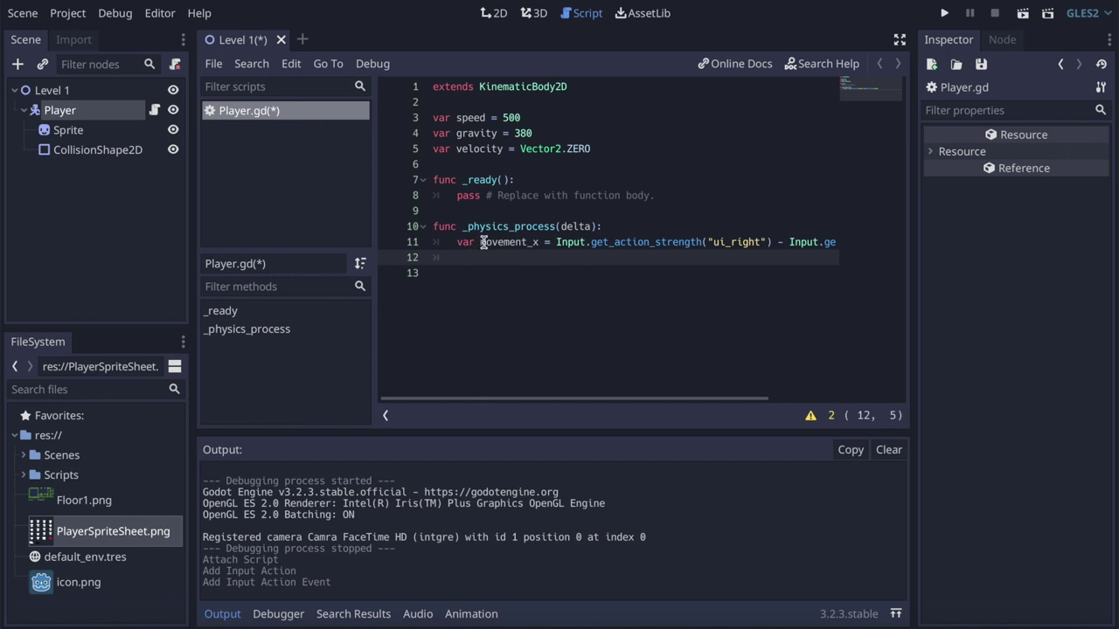
# Add 'if movement_x != 0:' with 'velocity.x += movement_x * speed * delta' indented beneath it
pyautogui.write('if ')
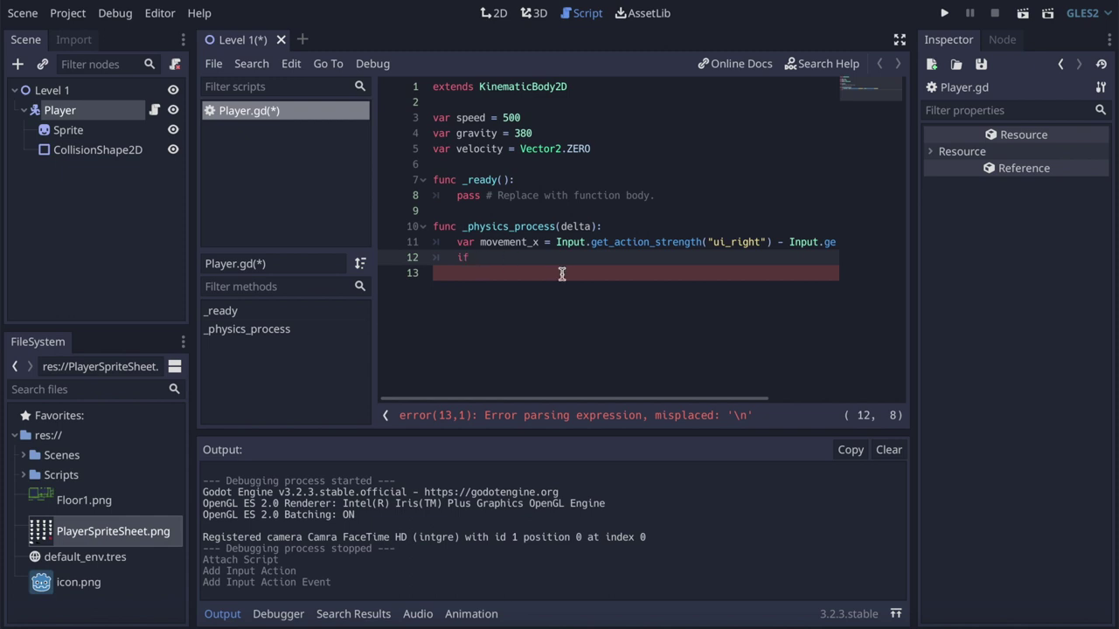
pyautogui.write('movement_x')
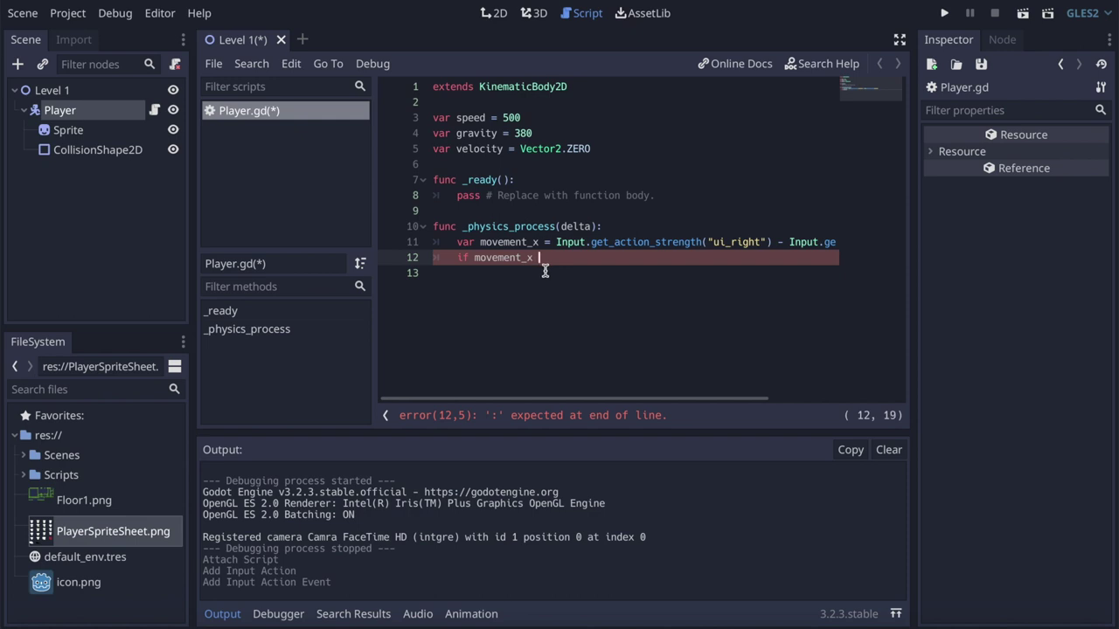
pyautogui.write(' != 0:')
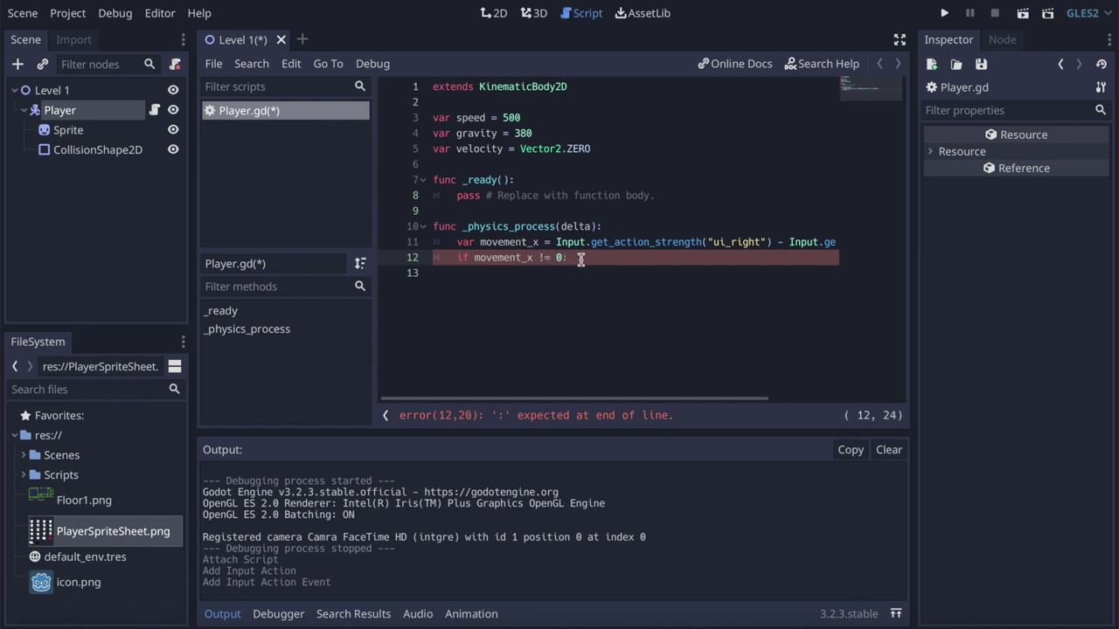
pyautogui.press('Return')
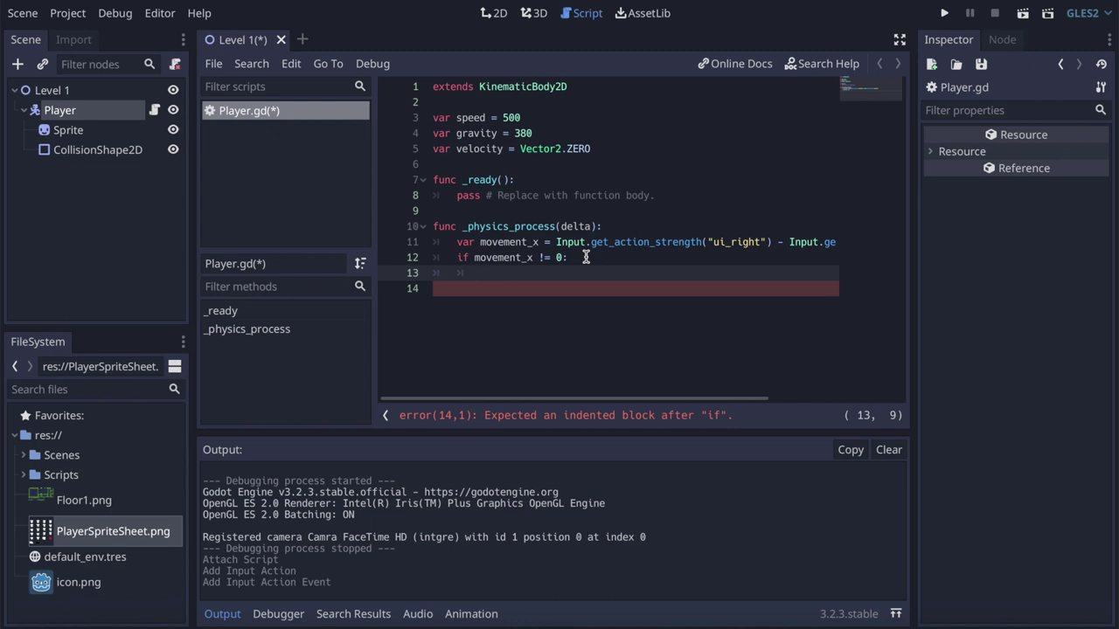
pyautogui.write('velocity.x')
pyautogui.write(' += mo')
pyautogui.write('vement_x ')
pyautogui.write('* speed ')
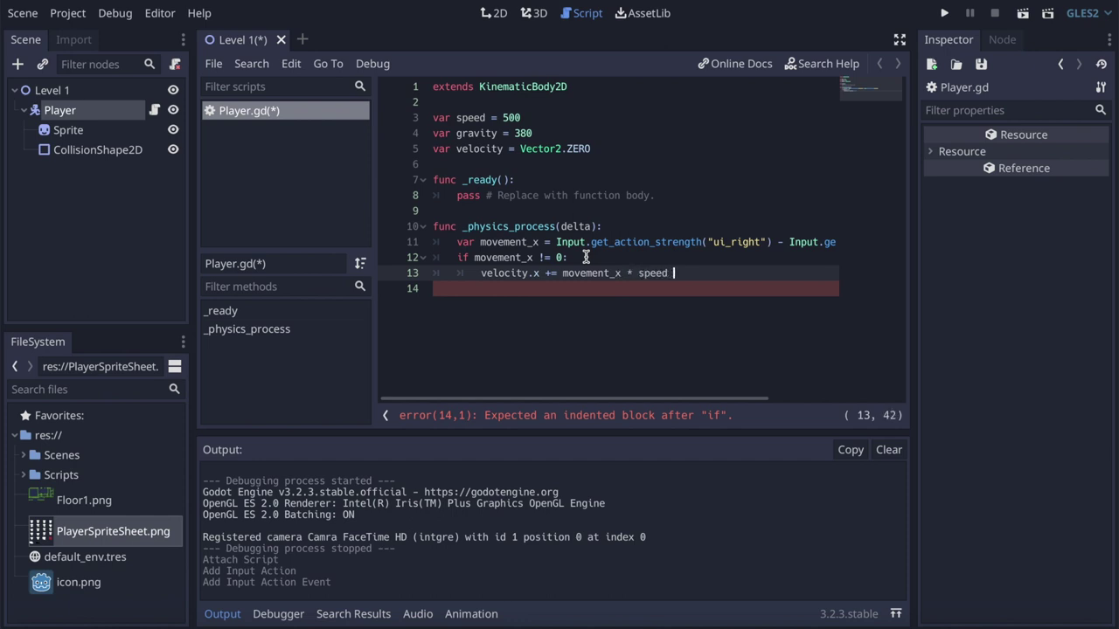
pyautogui.write('* delta')
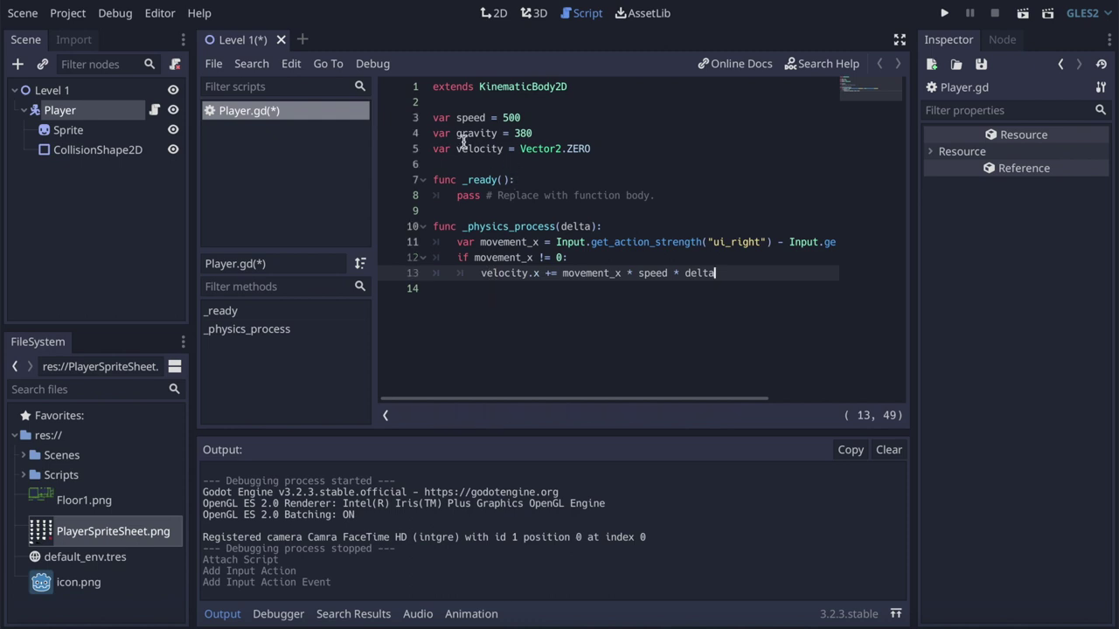
# Highlight the velocity declaration, velocity.x and the movement_x calculation to explain line 13
pyautogui.moveTo(456, 149); pyautogui.dragTo(587, 150)
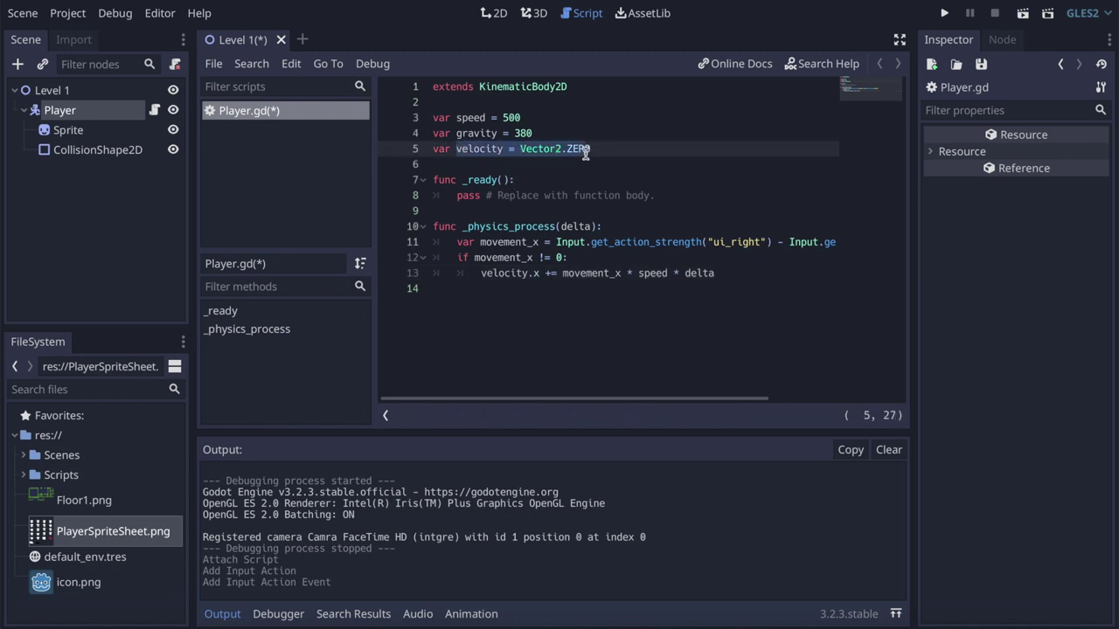
pyautogui.click(492, 273)
pyautogui.click(525, 273)
pyautogui.click(539, 273)
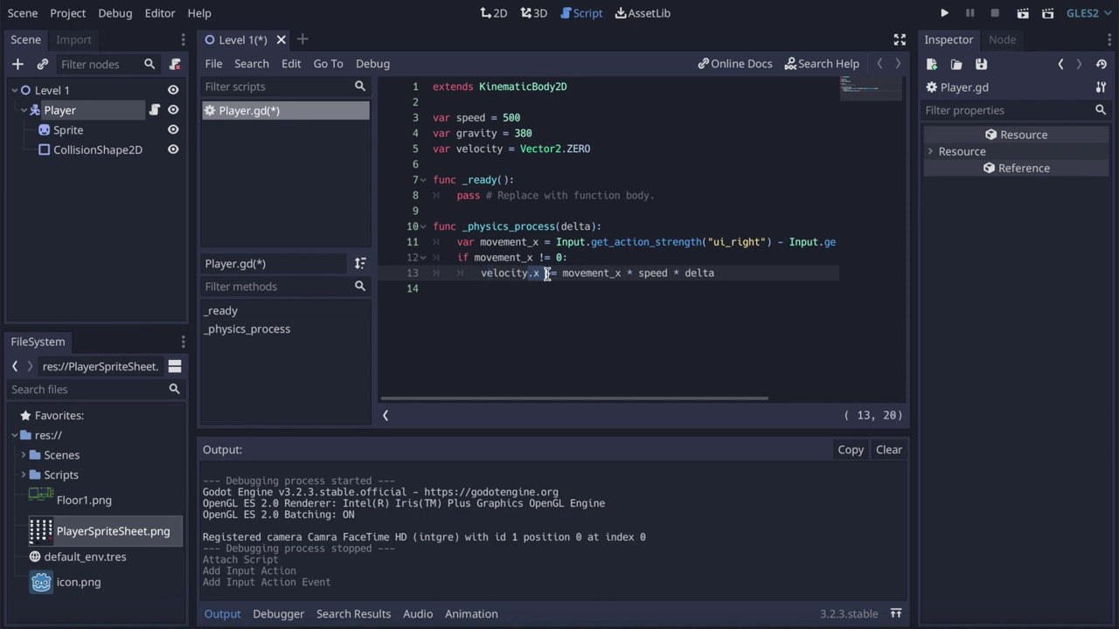
pyautogui.press('Left')
pyautogui.click(561, 273)
pyautogui.moveTo(480, 242); pyautogui.dragTo(614, 251)
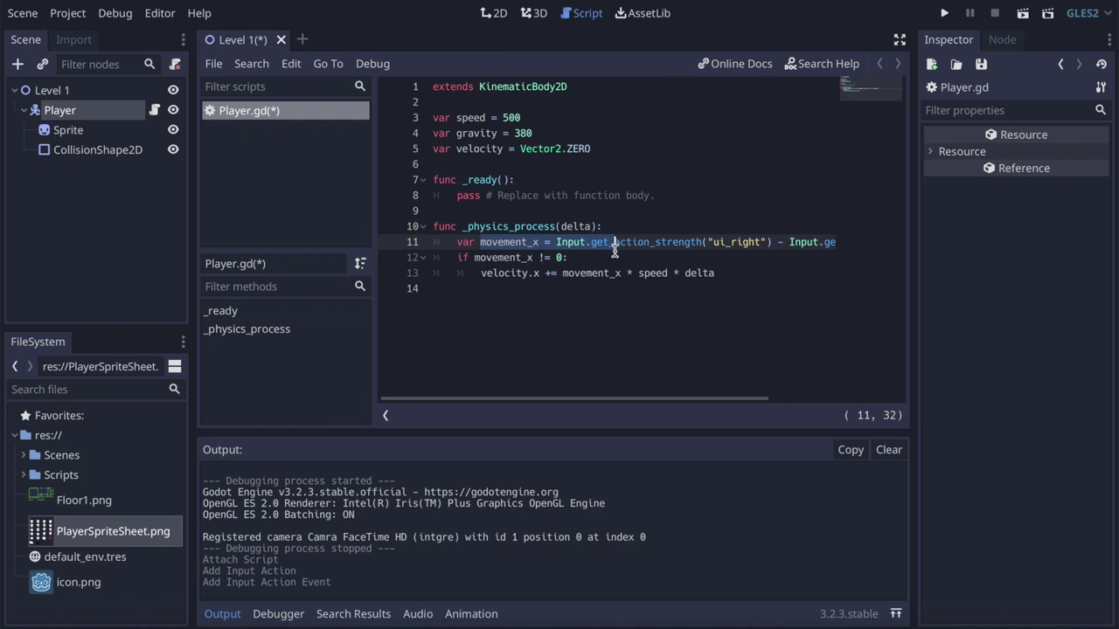
# Point out speed 500 and the delta parameter, then open a new line below line 13
pyautogui.click(624, 283)
pyautogui.click(646, 278)
pyautogui.click(529, 119)
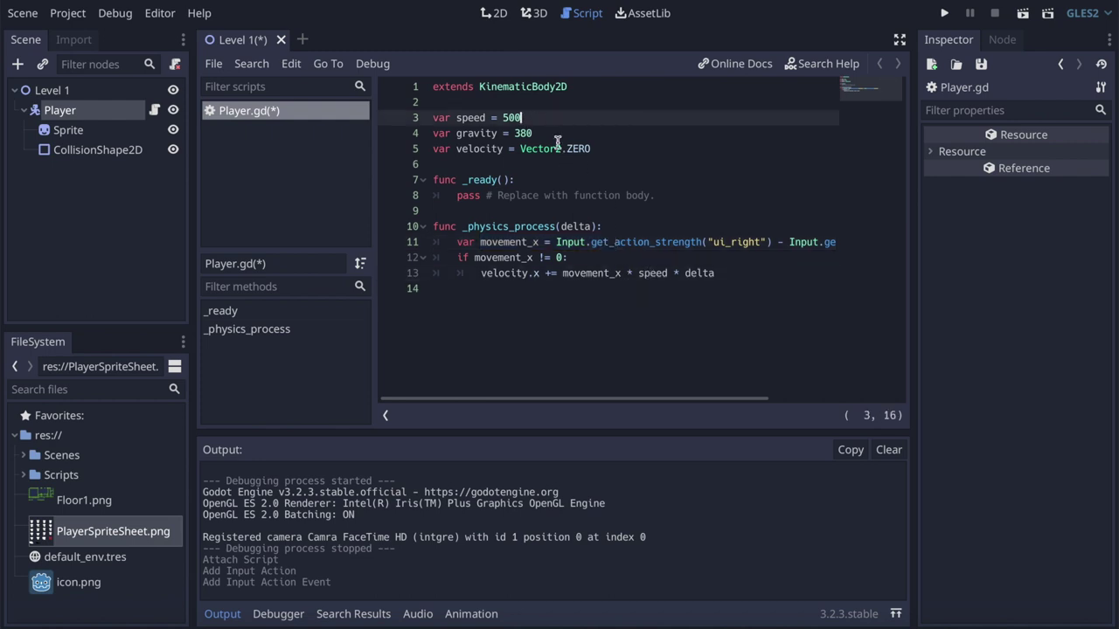
pyautogui.click(719, 276)
pyautogui.click(591, 226)
pyautogui.moveTo(591, 226); pyautogui.dragTo(563, 226)
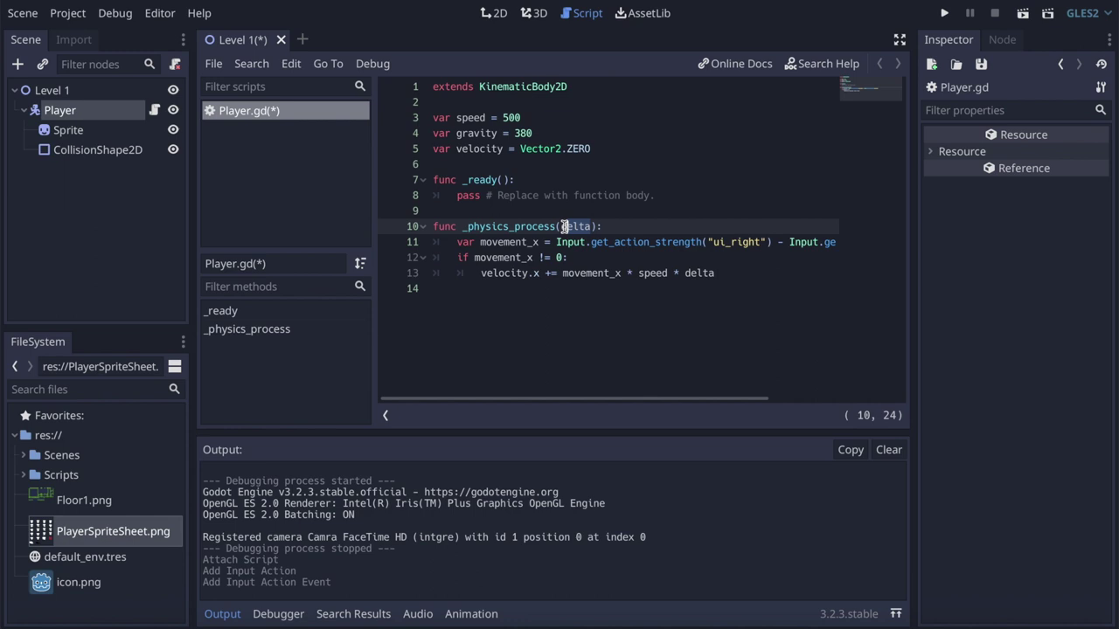
pyautogui.click(721, 275)
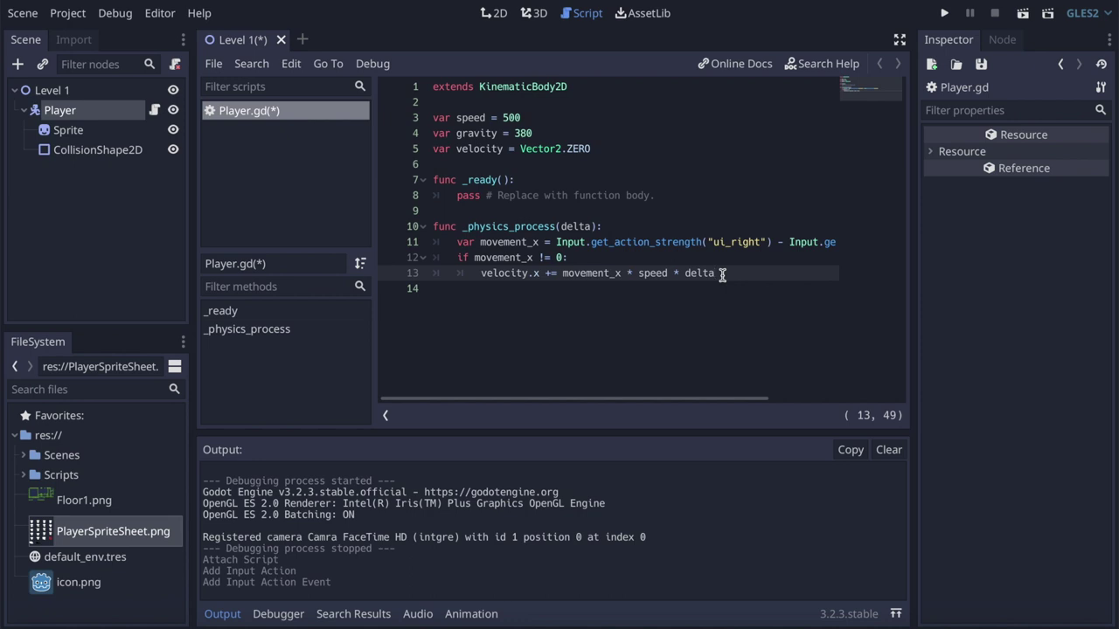
pyautogui.press('Return')
# Write 'velocity.x = clamp(velocity.x, -max_speed, max_speed)' and declare 'var max_speed = 150' below speed
pyautogui.write('velocity.')
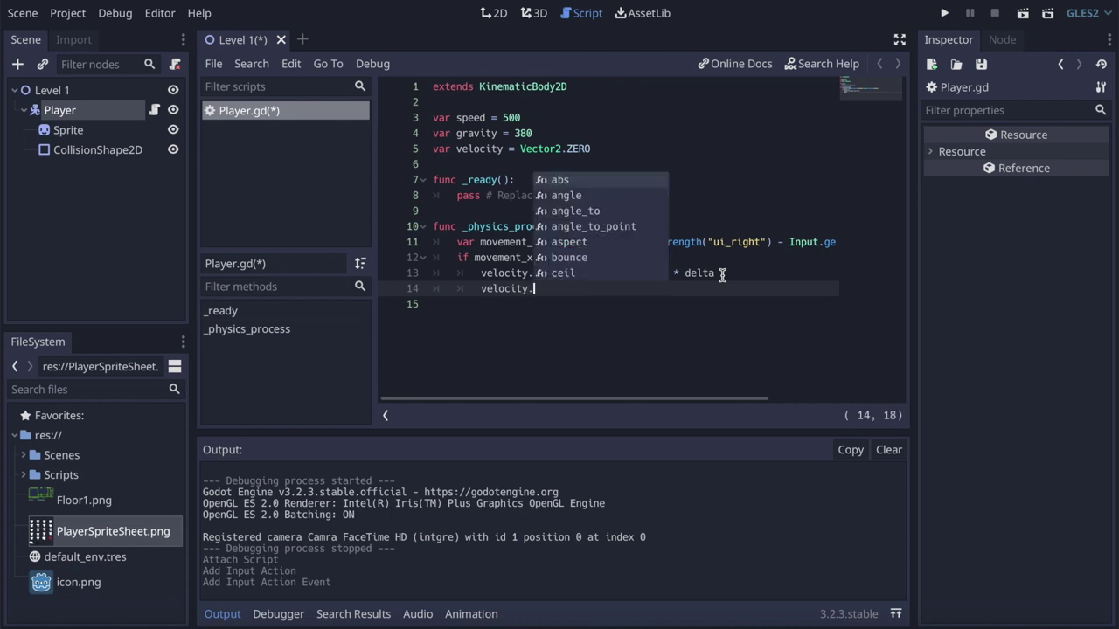
pyautogui.write('x')
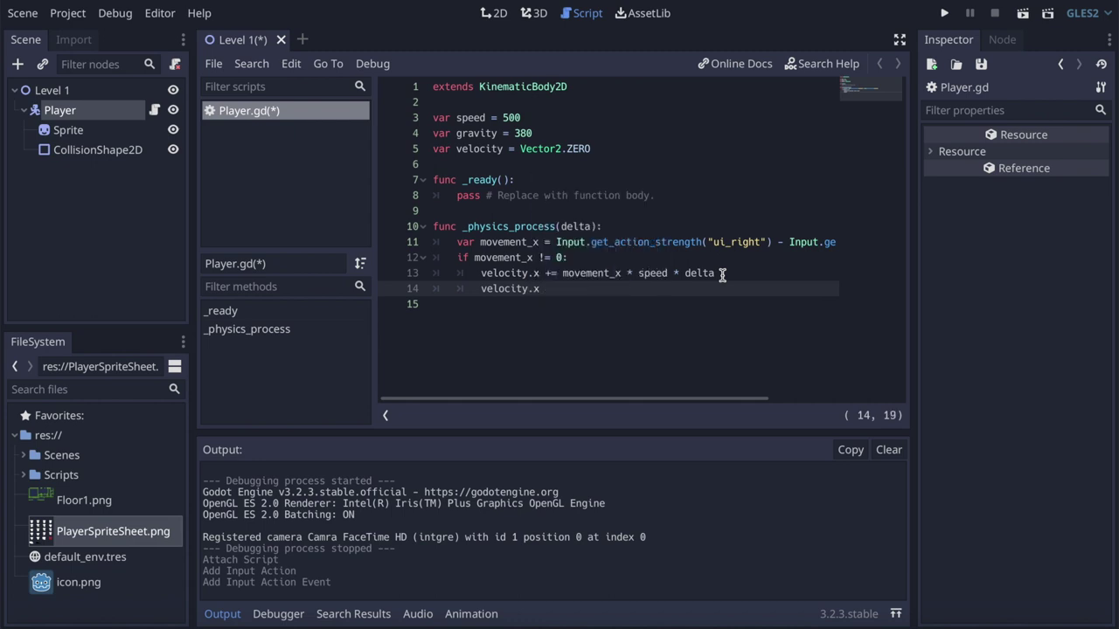
pyautogui.write(' = clamp(')
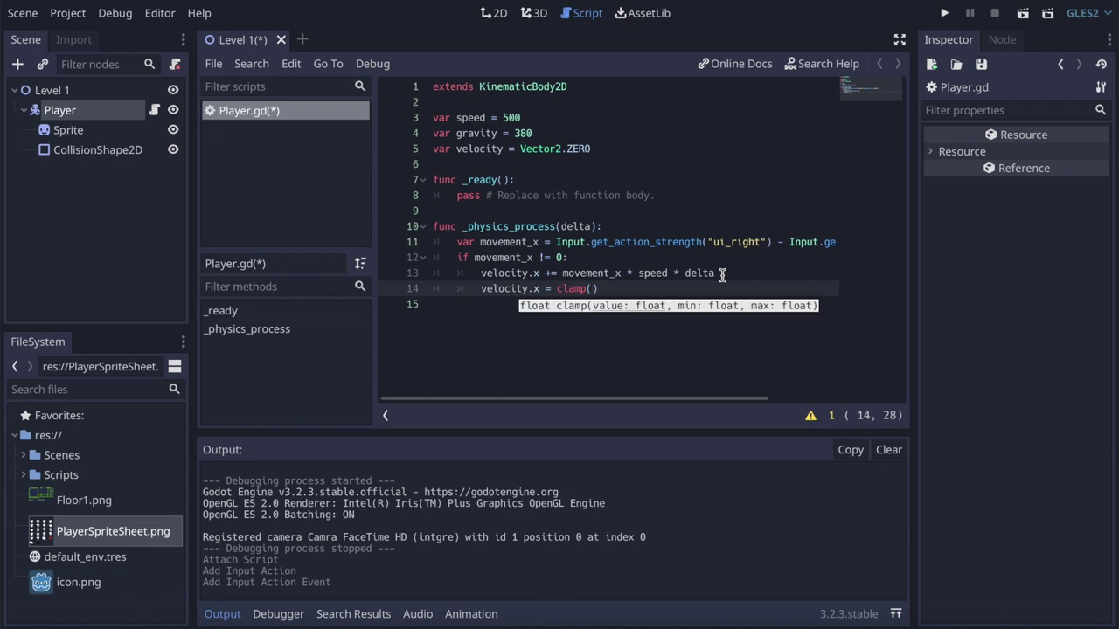
pyautogui.write('velocity.x,')
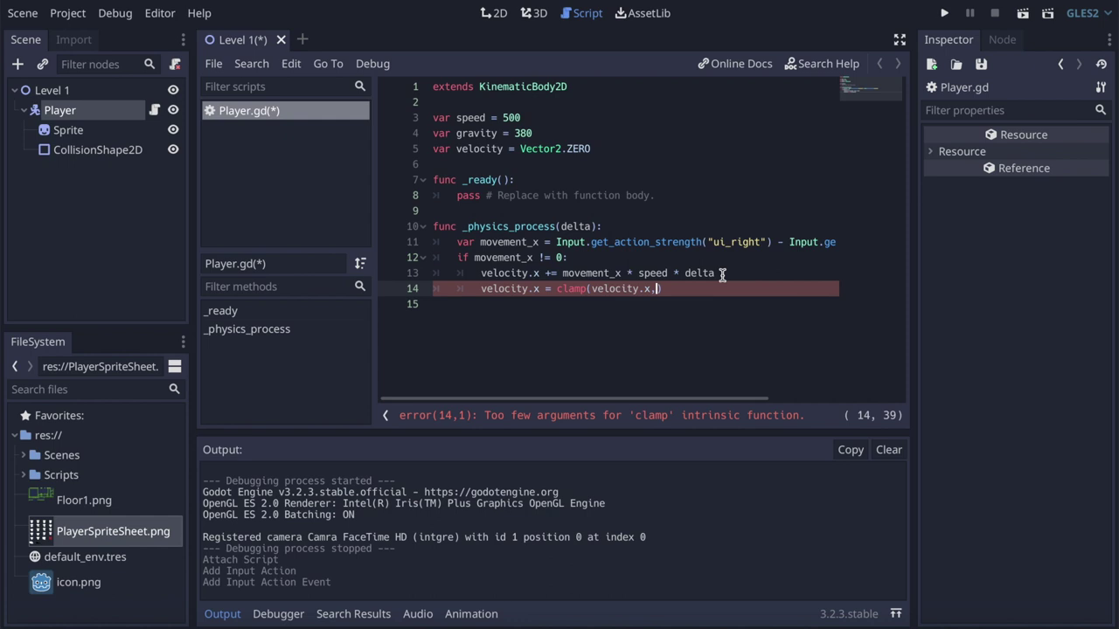
pyautogui.write(' -m')
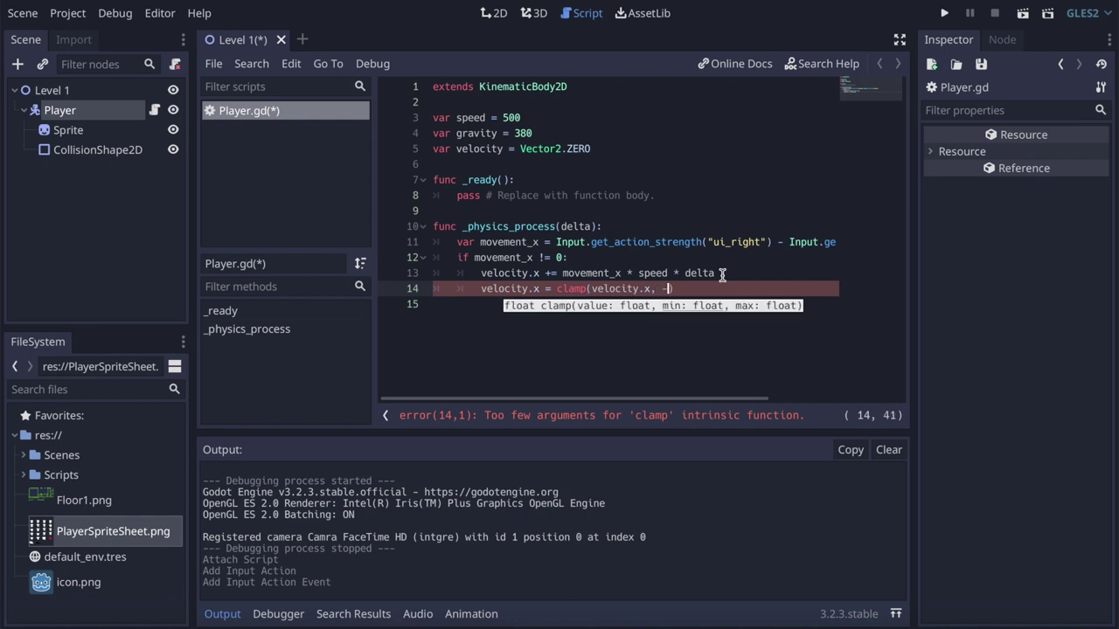
pyautogui.write('ax_speed, max_speed')
pyautogui.click(535, 119)
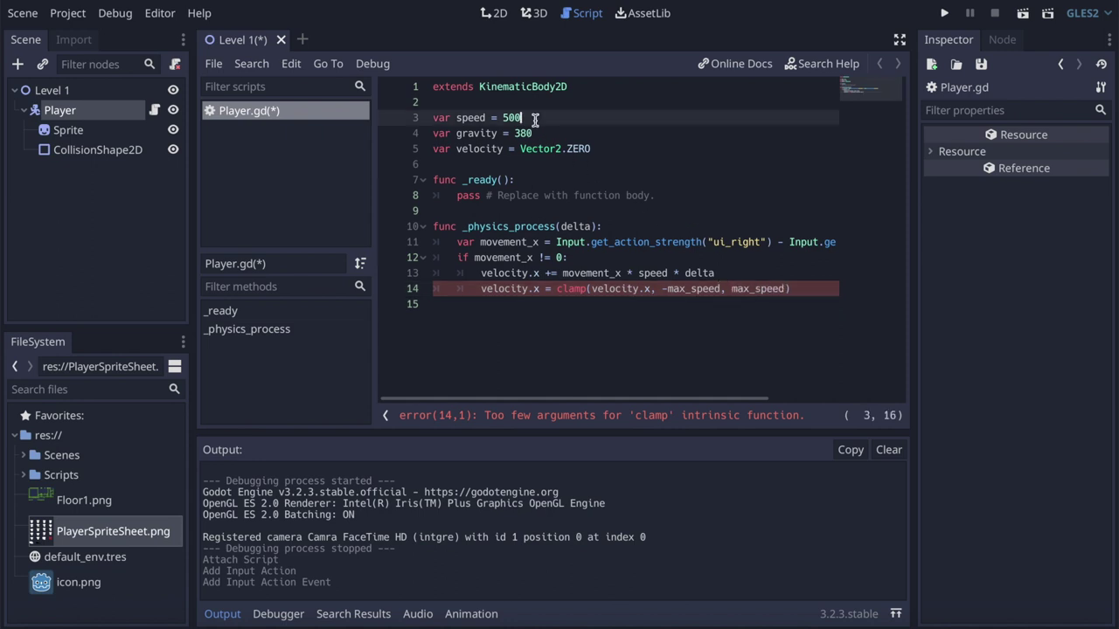
pyautogui.press('Return')
pyautogui.write('ar max_speed = ')
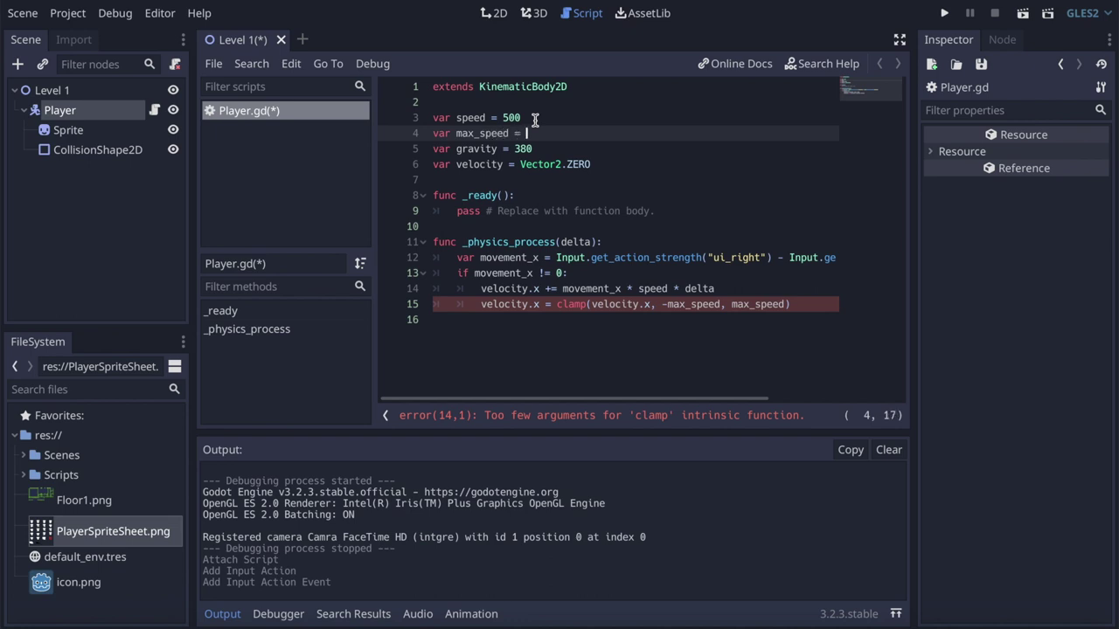
pyautogui.write('150')
pyautogui.click(817, 306)
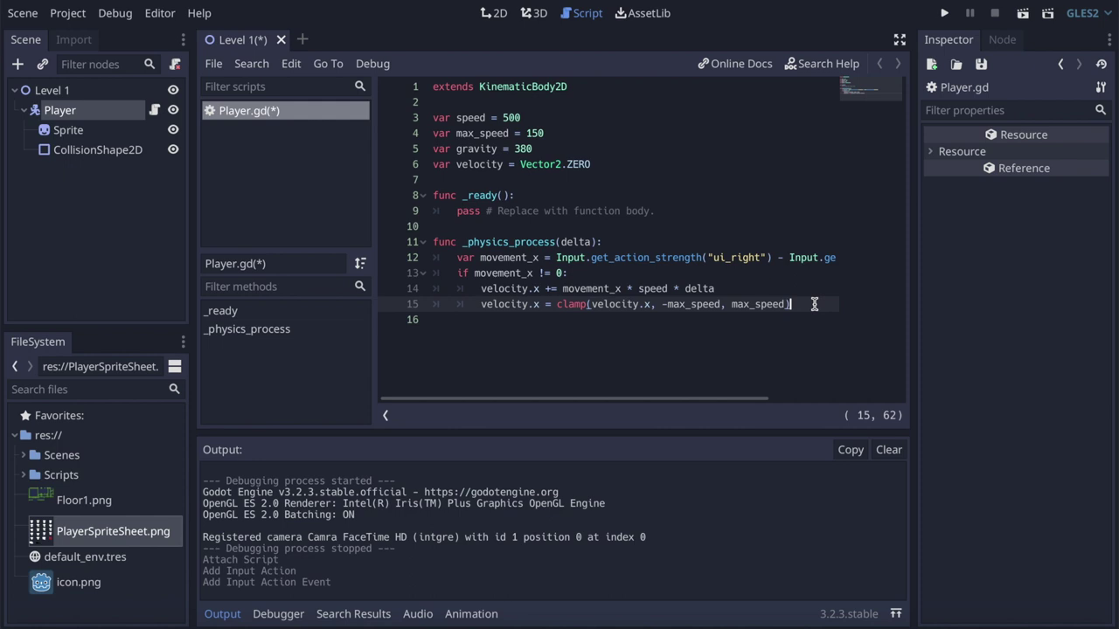
pyautogui.click(529, 117)
pyautogui.moveTo(529, 117); pyautogui.dragTo(456, 117)
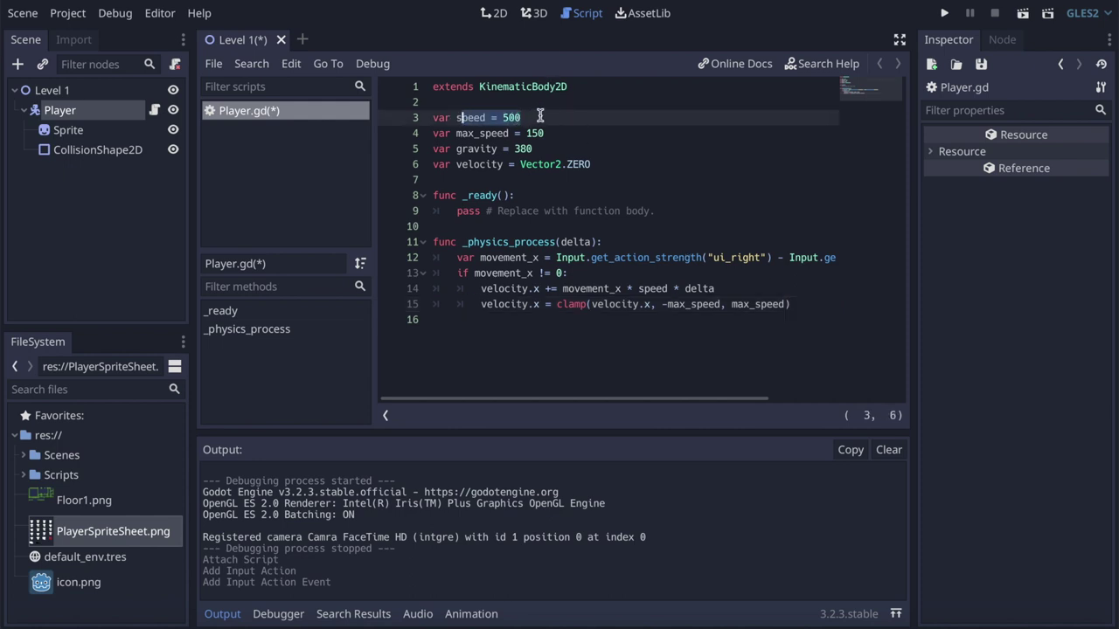
# Highlight the speed = 500 and max_speed = 150 declarations for review
pyautogui.click(533, 117)
pyautogui.moveTo(455, 117); pyautogui.dragTo(536, 117)
pyautogui.click(482, 123)
pyautogui.doubleClick(509, 117)
pyautogui.moveTo(456, 133)
pyautogui.mouseDown()
pyautogui.moveTo(557, 137)
pyautogui.moveTo(456, 137)
pyautogui.mouseUp()
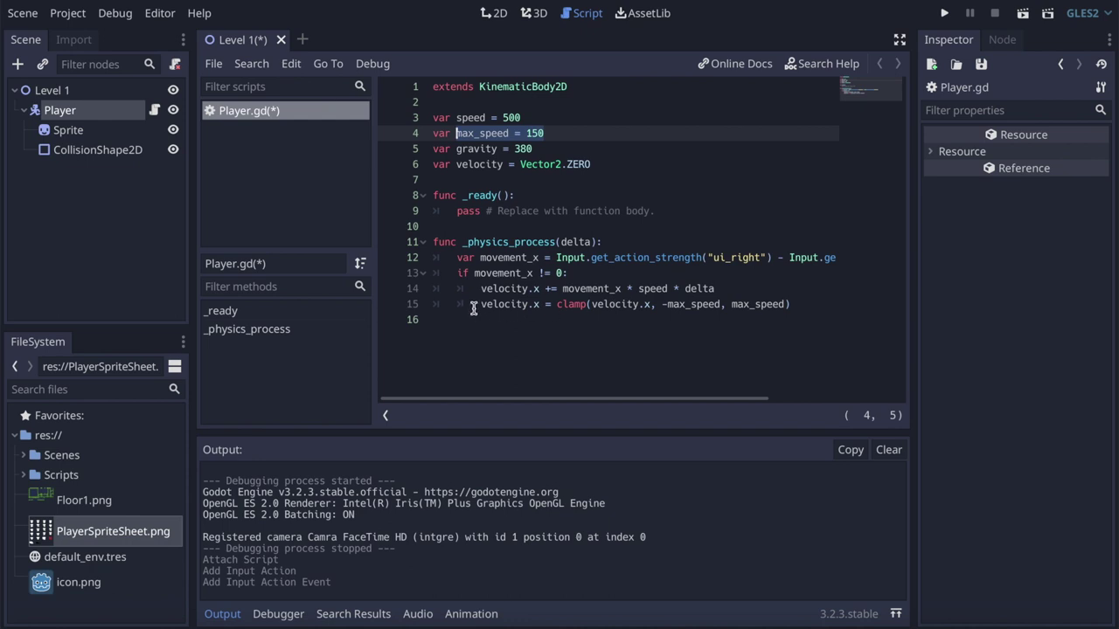
# Walk through the acceleration and clamp lines, then start a new line after the clamp
pyautogui.moveTo(480, 290); pyautogui.dragTo(717, 289)
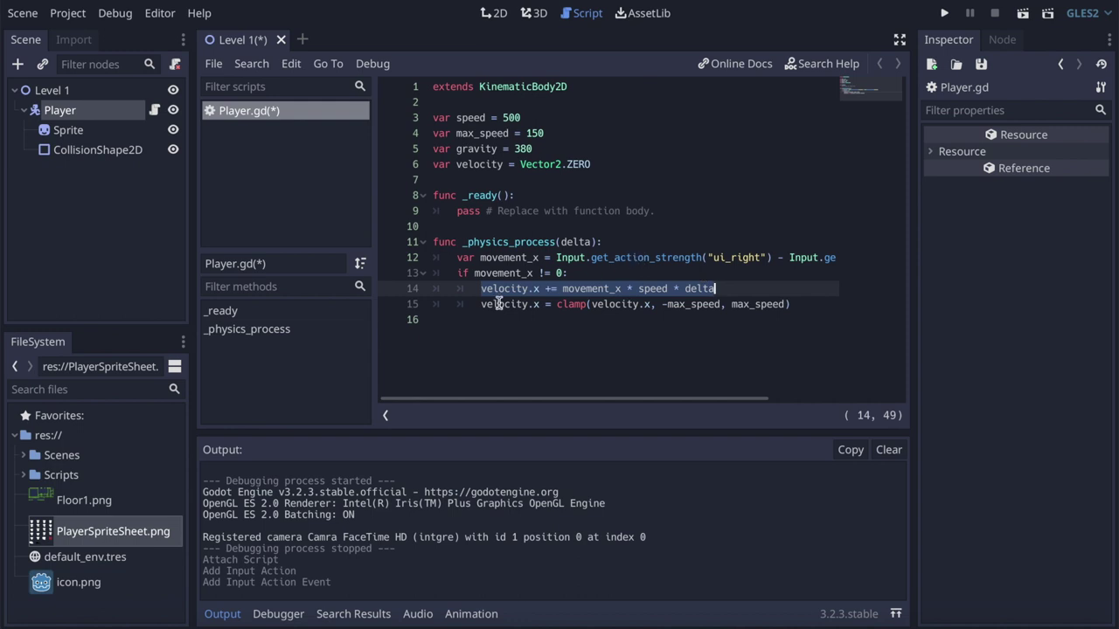
pyautogui.moveTo(481, 304); pyautogui.dragTo(545, 304)
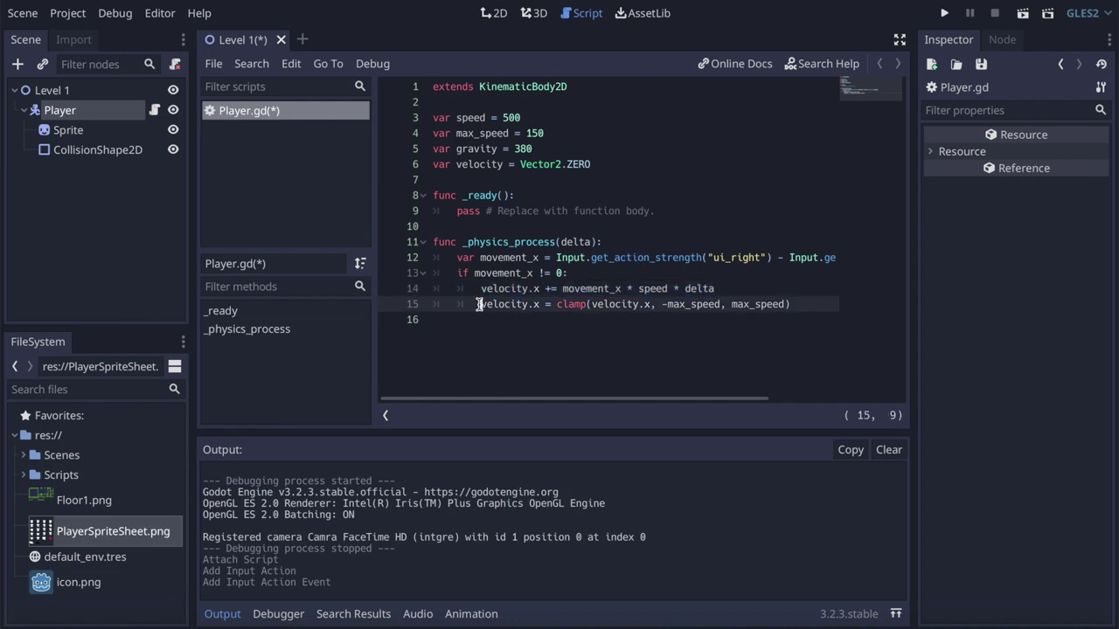
pyautogui.click(562, 304)
pyautogui.click(593, 304)
pyautogui.click(667, 310)
pyautogui.click(554, 133)
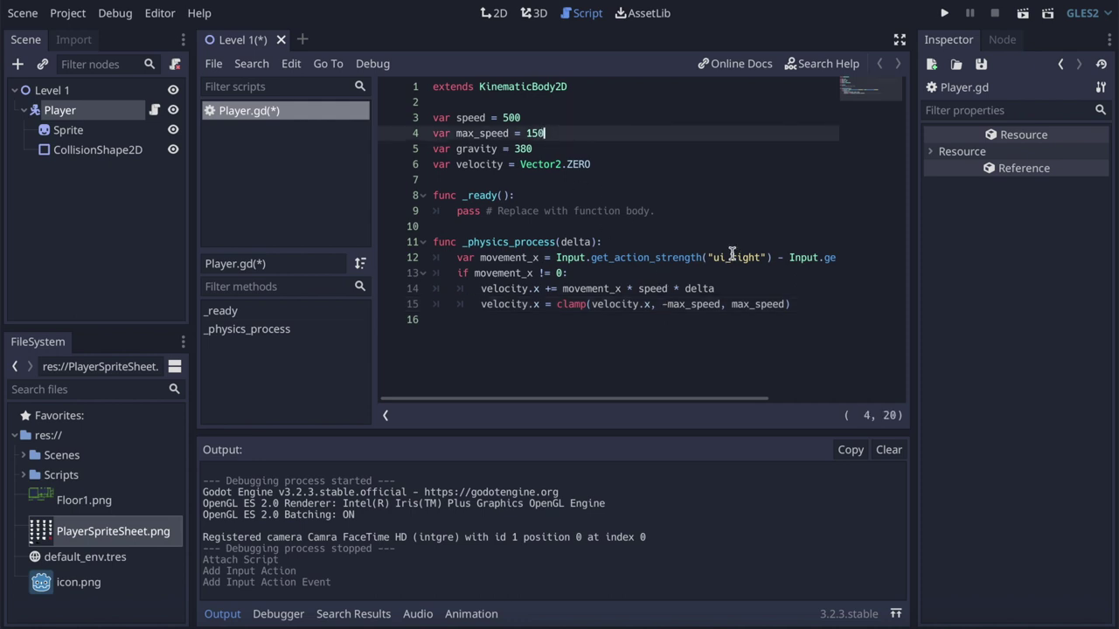
pyautogui.moveTo(771, 258); pyautogui.dragTo(655, 261)
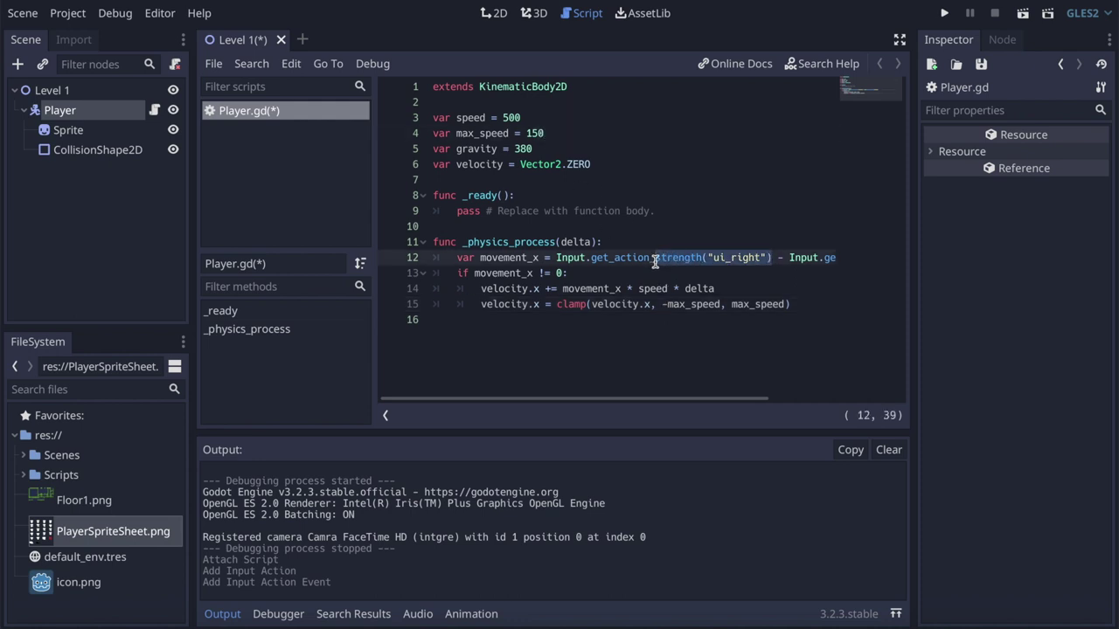
pyautogui.click(662, 304)
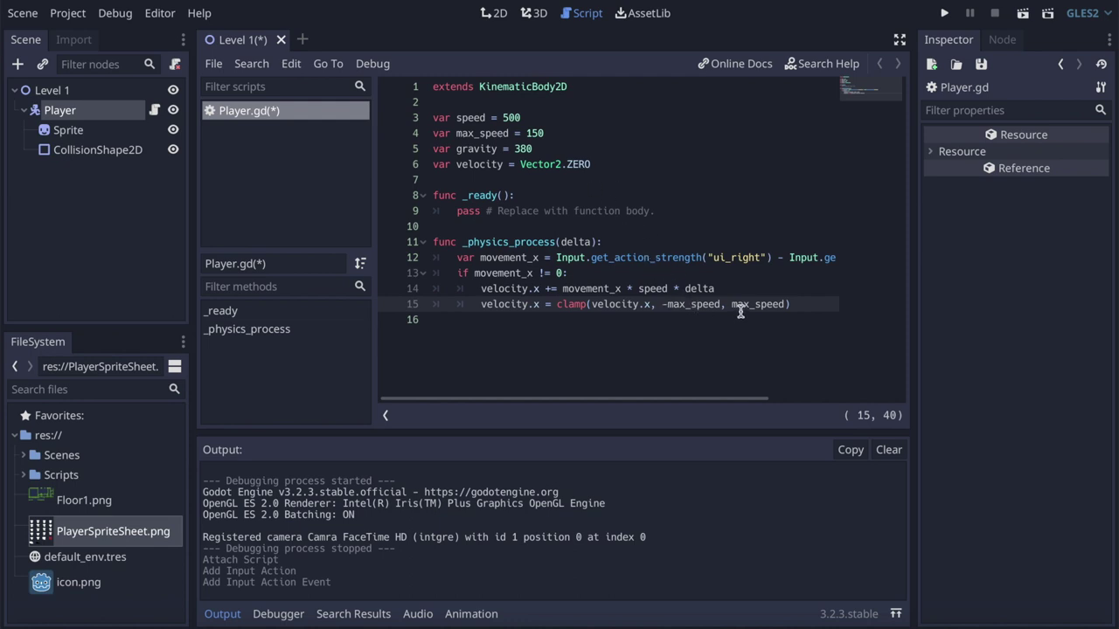
pyautogui.moveTo(457, 117); pyautogui.dragTo(574, 123)
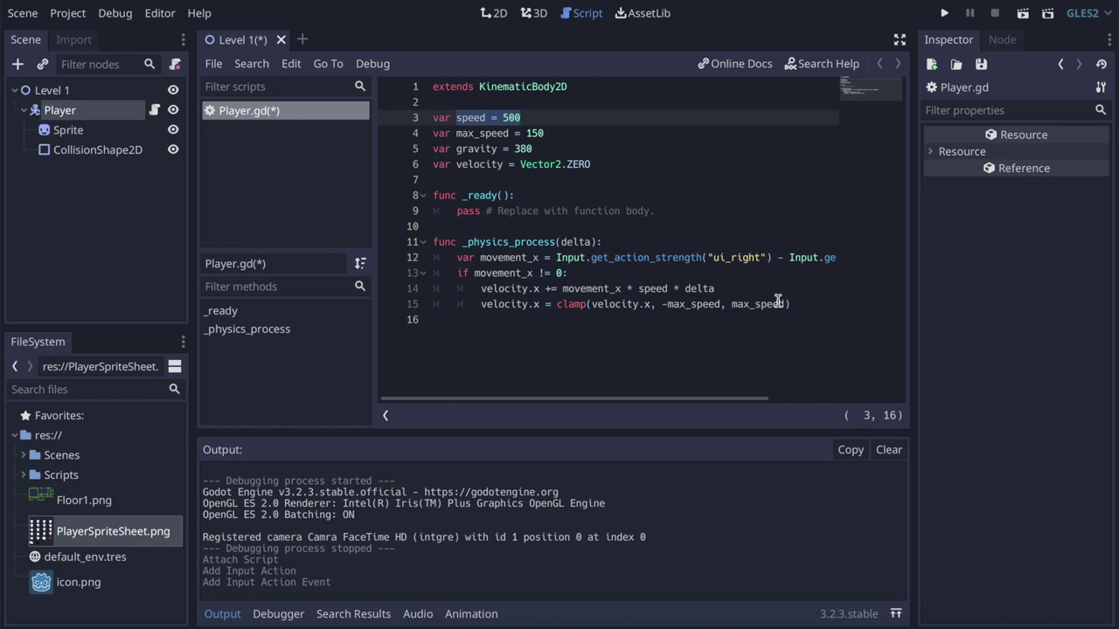
pyautogui.click(805, 306)
pyautogui.press('Return')
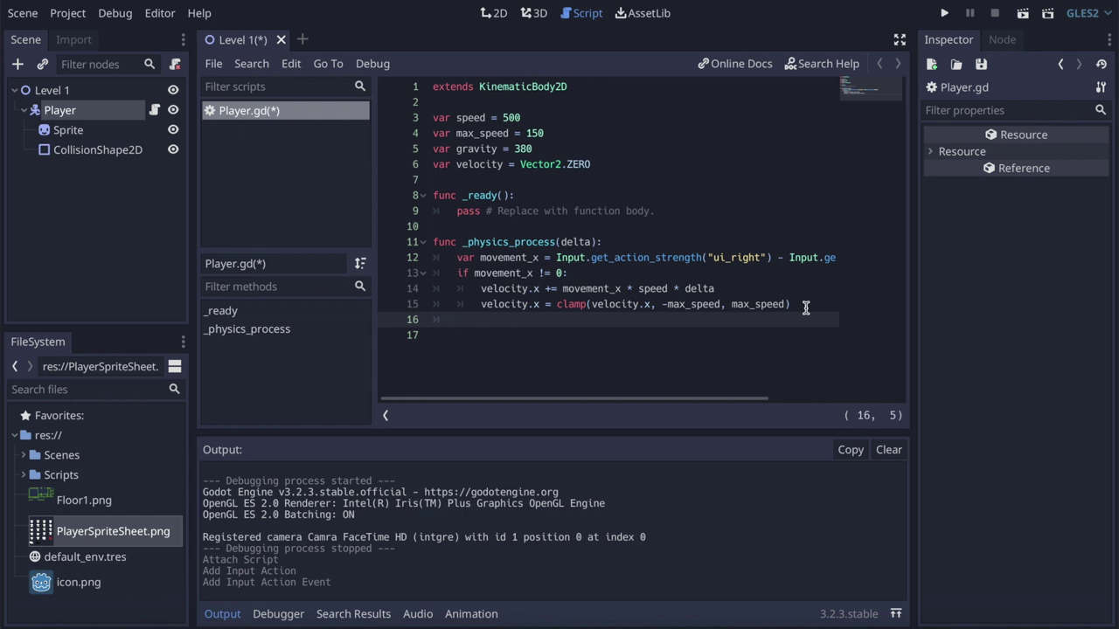
# Write 'velocity = move_and_slide(velocity)' on a new line and save Player.gd
pyautogui.press('Return')
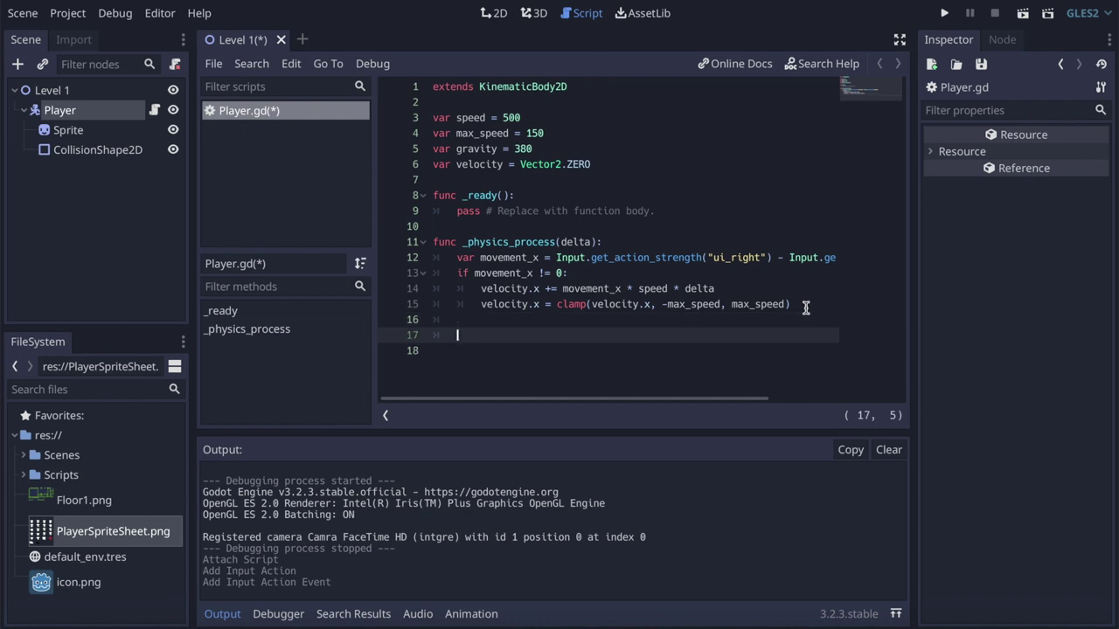
pyautogui.write('move')
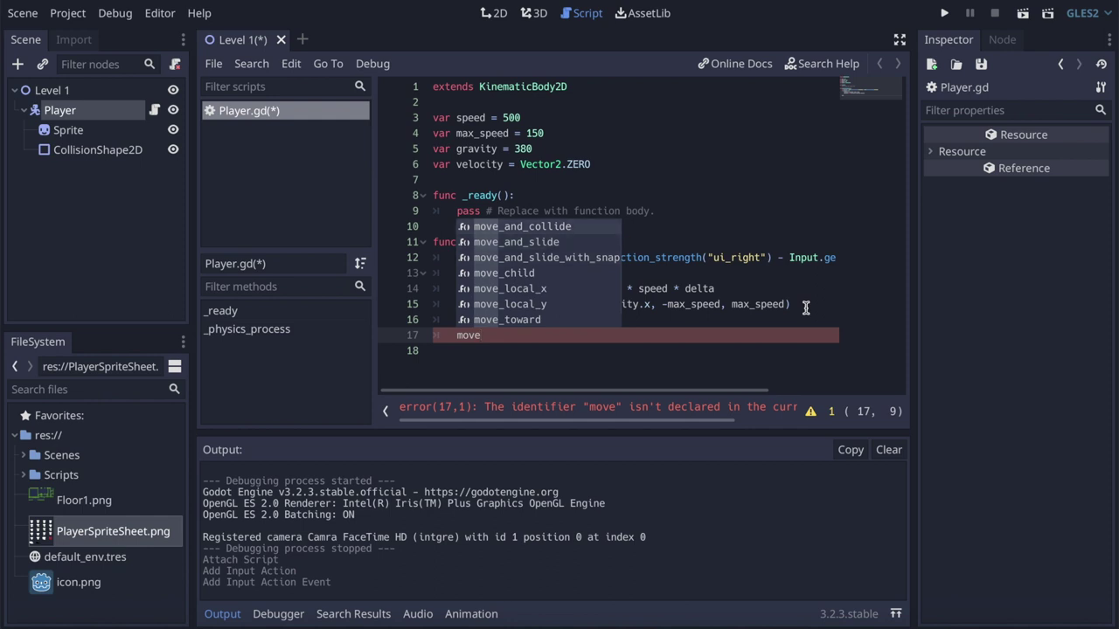
pyautogui.press('Return')
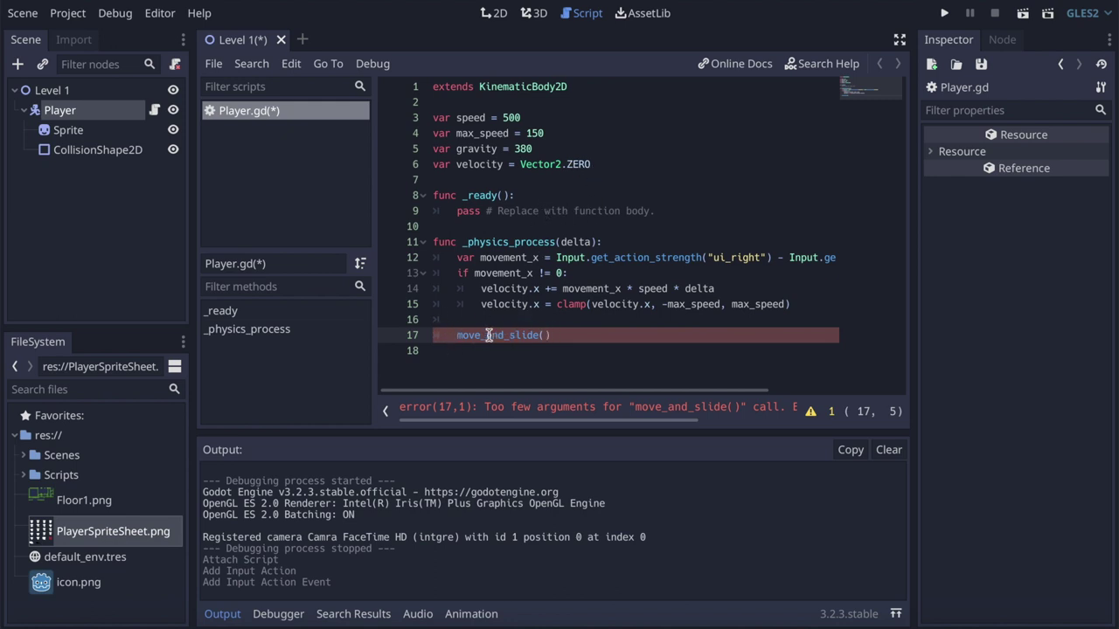
pyautogui.write('velocity ')
pyautogui.write('=')
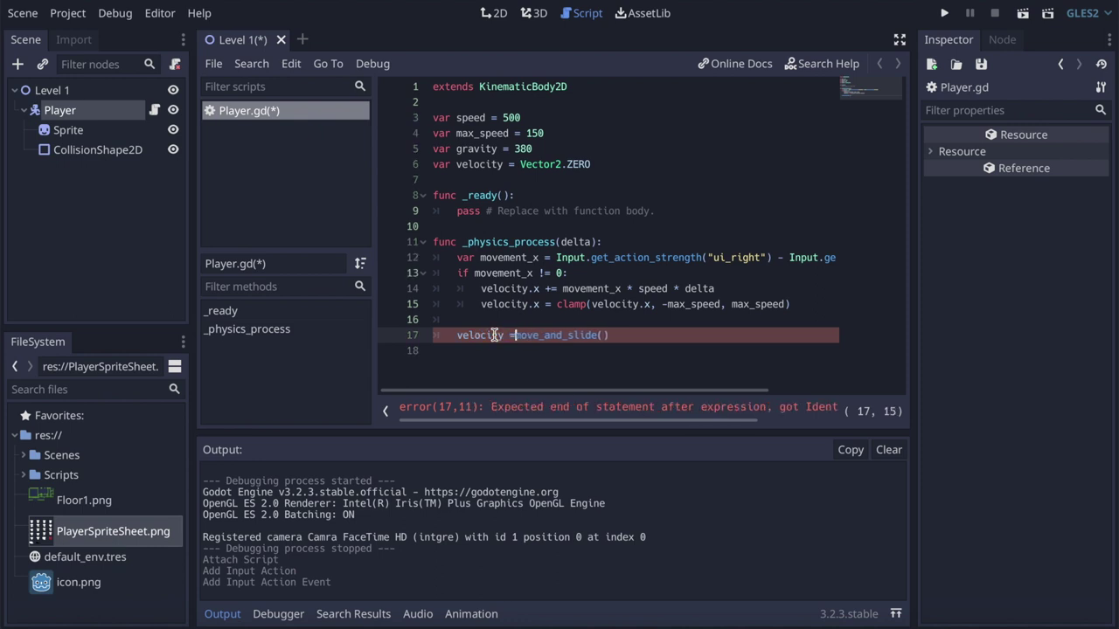
pyautogui.click(637, 340)
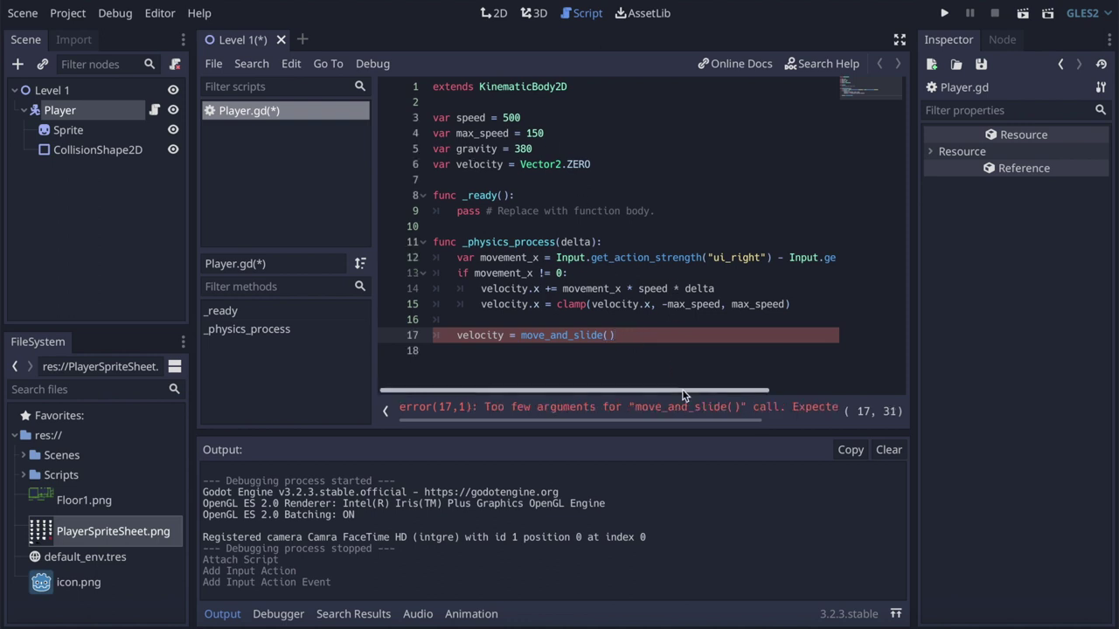
pyautogui.hscroll(3, 682, 411)
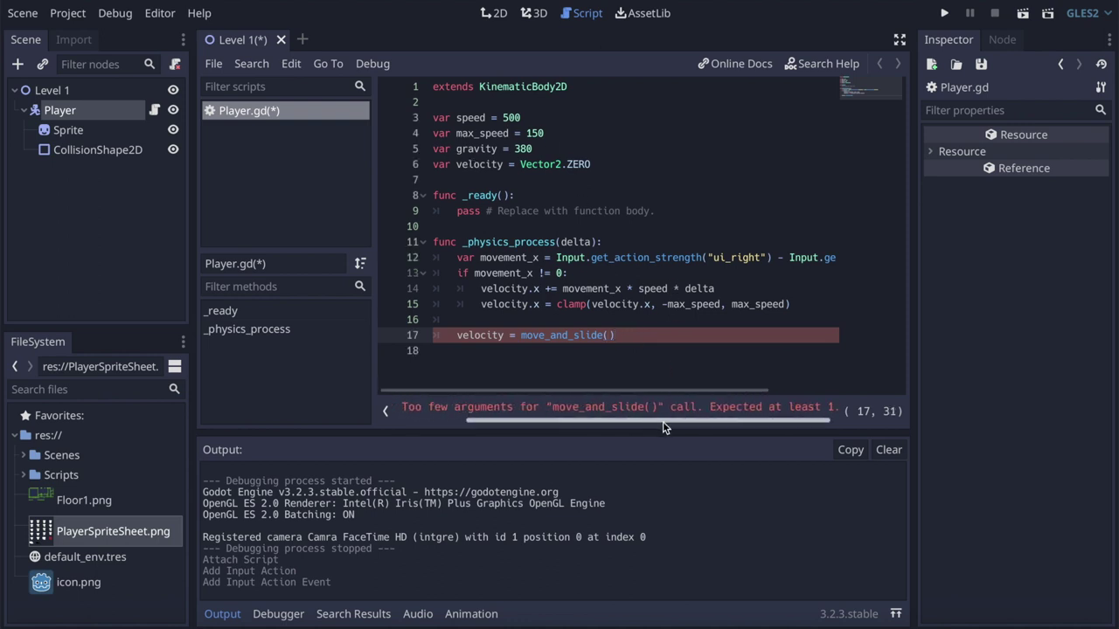
pyautogui.moveTo(663, 421); pyautogui.dragTo(670, 421)
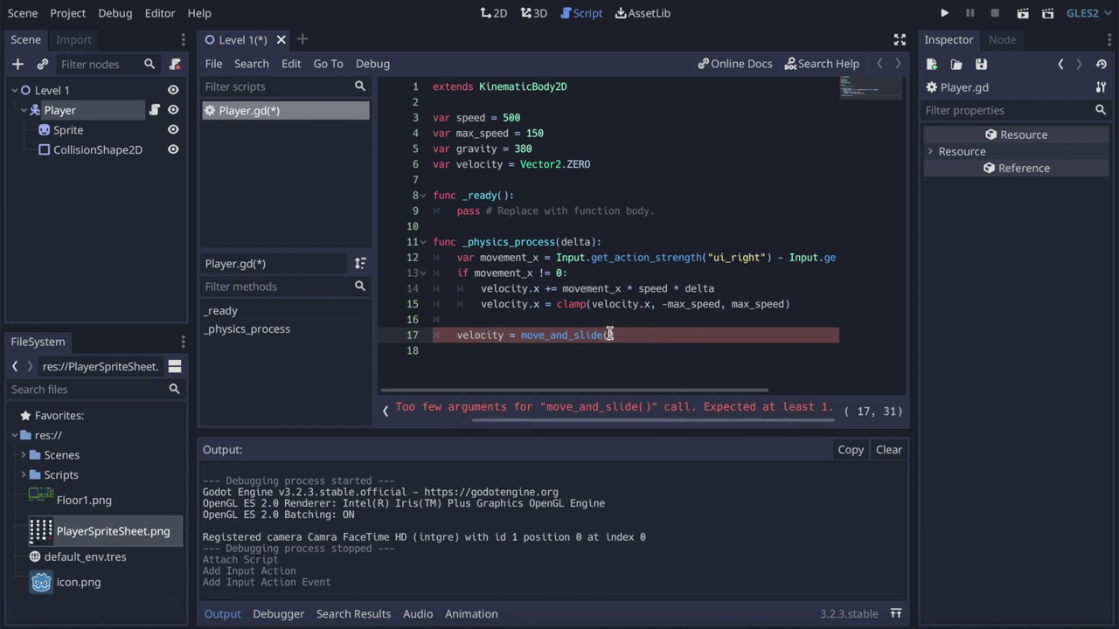
pyautogui.write('veoelocit')
pyautogui.write('y')
pyautogui.click(683, 335)
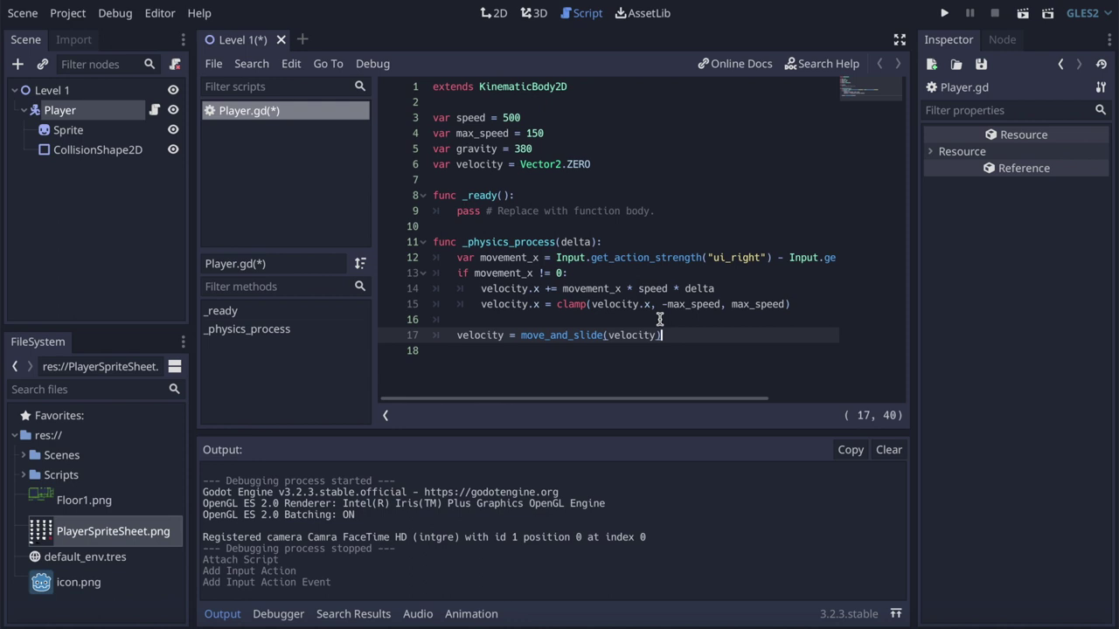
pyautogui.hotkey('ctrl', 's')
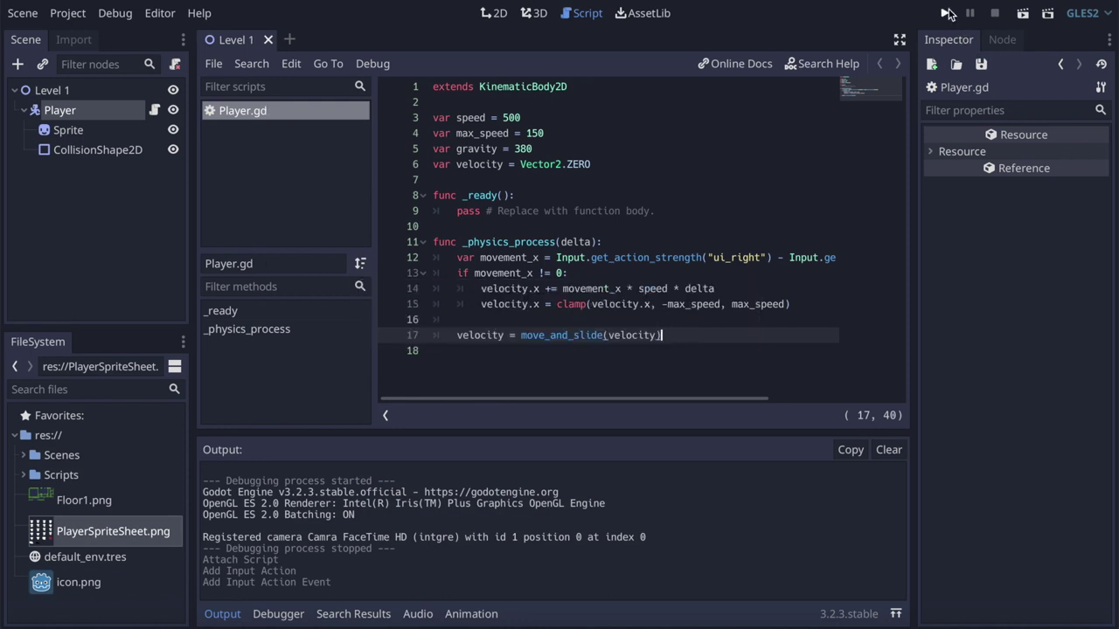
pyautogui.click(945, 13)
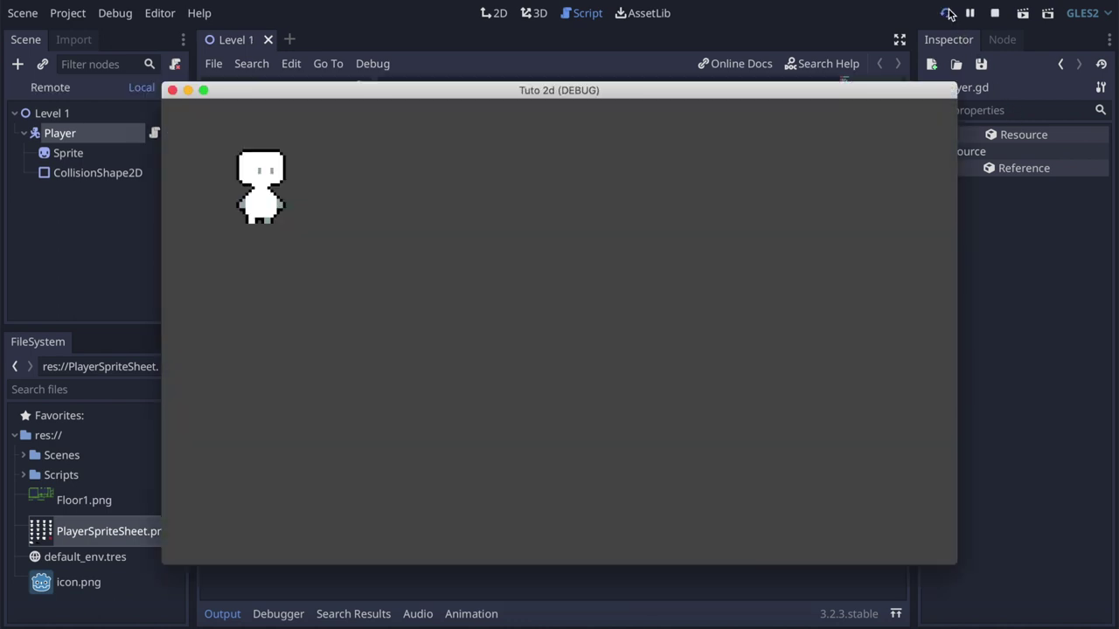
pyautogui.press('Right')
pyautogui.press('Left')
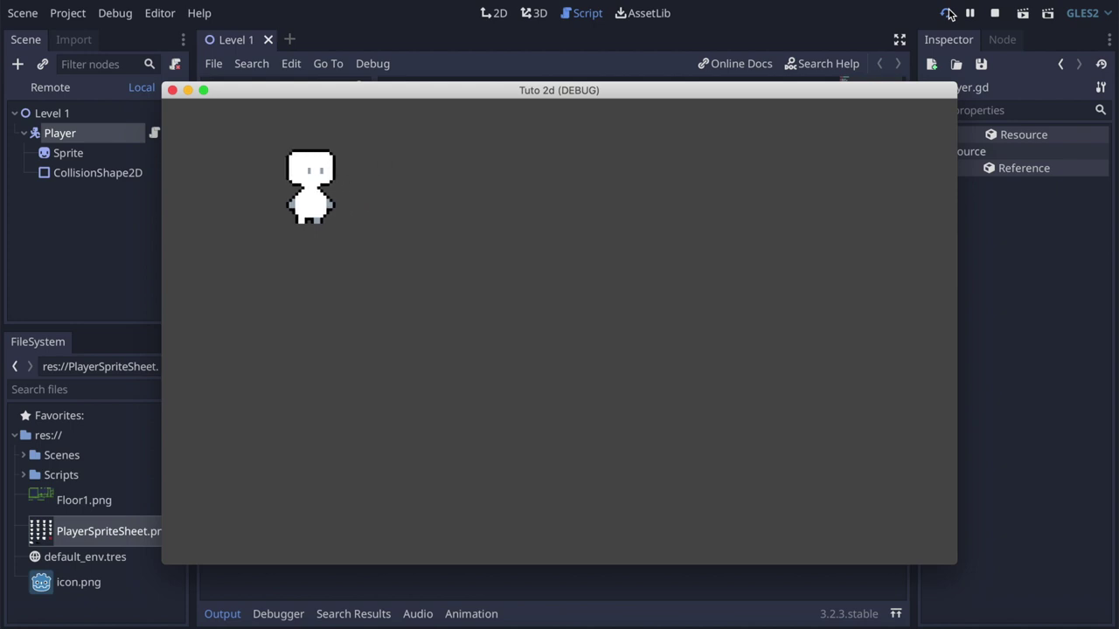
pyautogui.press('Right')
pyautogui.press('Left')
pyautogui.press('Left')
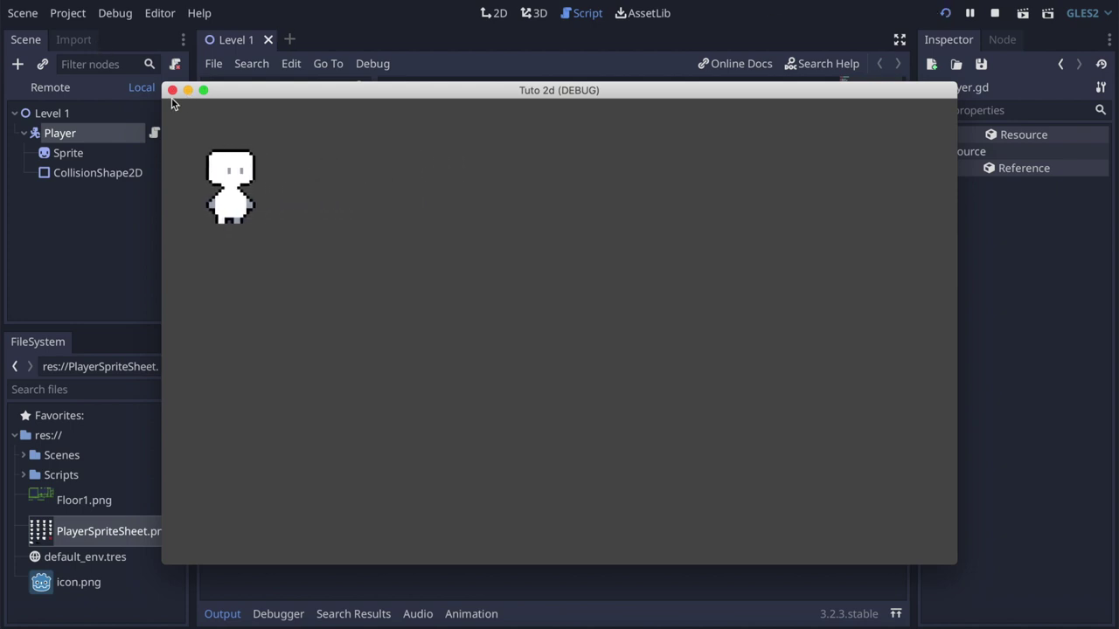
pyautogui.click(172, 90)
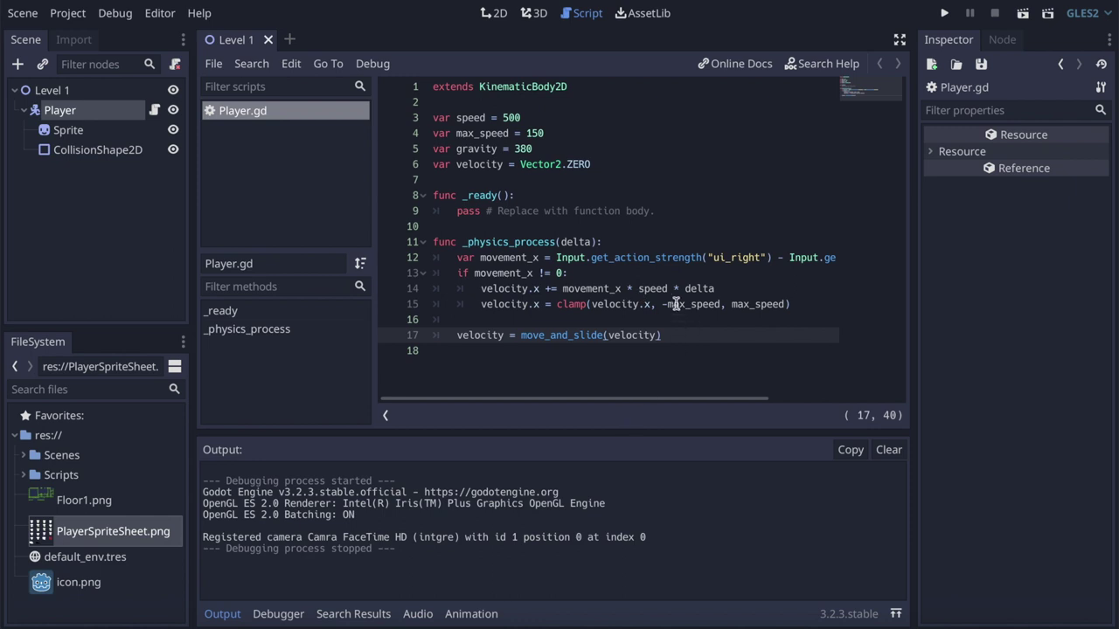
# Adjust the blank line after the clamp line above move_and_slide
pyautogui.click(808, 304)
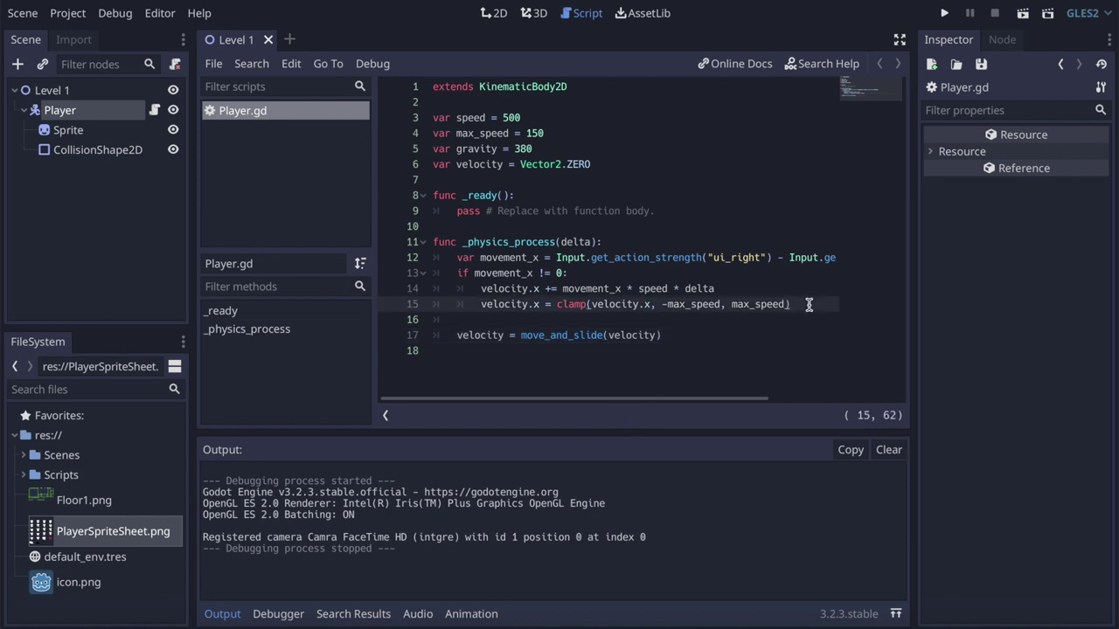
pyautogui.press('Return')
pyautogui.press('BackSpace')
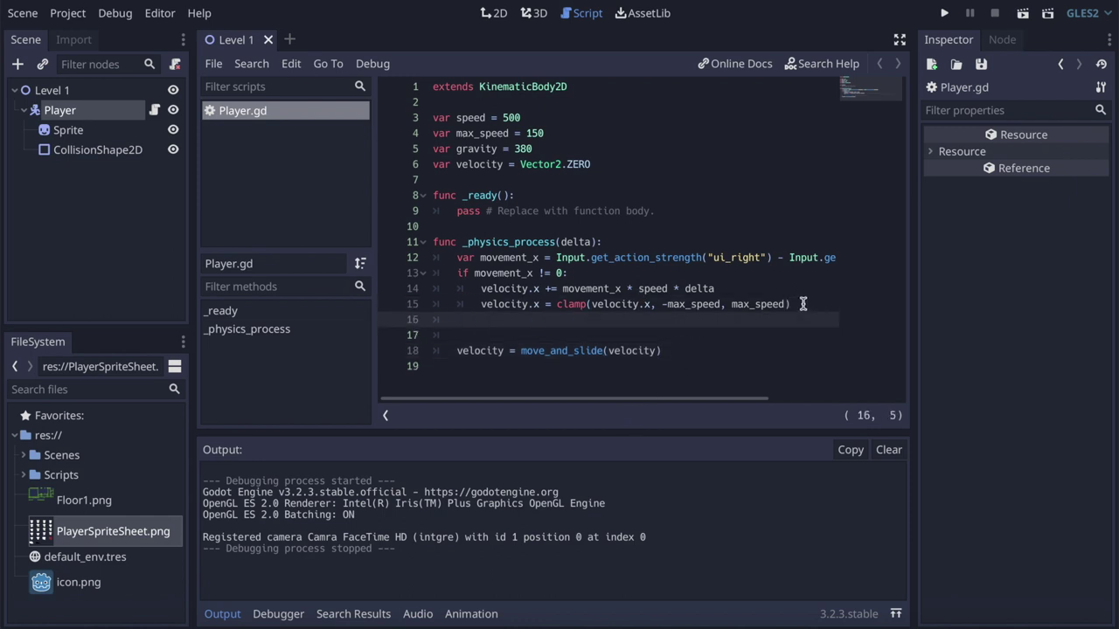
# Run the game, move the player left and right, then stop it with F8
pyautogui.click(944, 14)
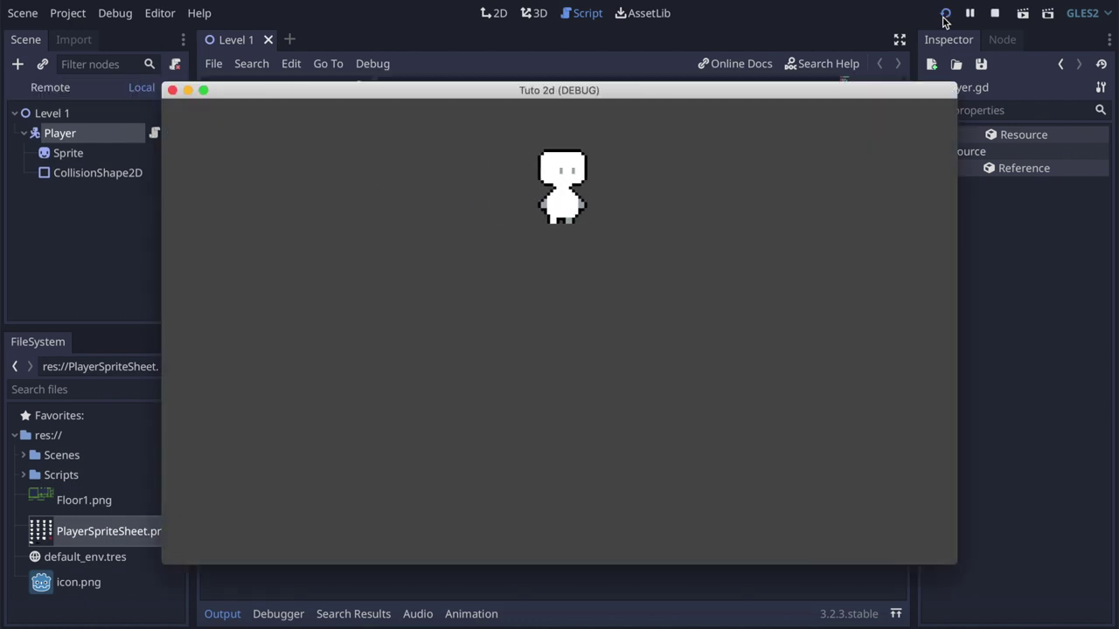
pyautogui.press('Left')
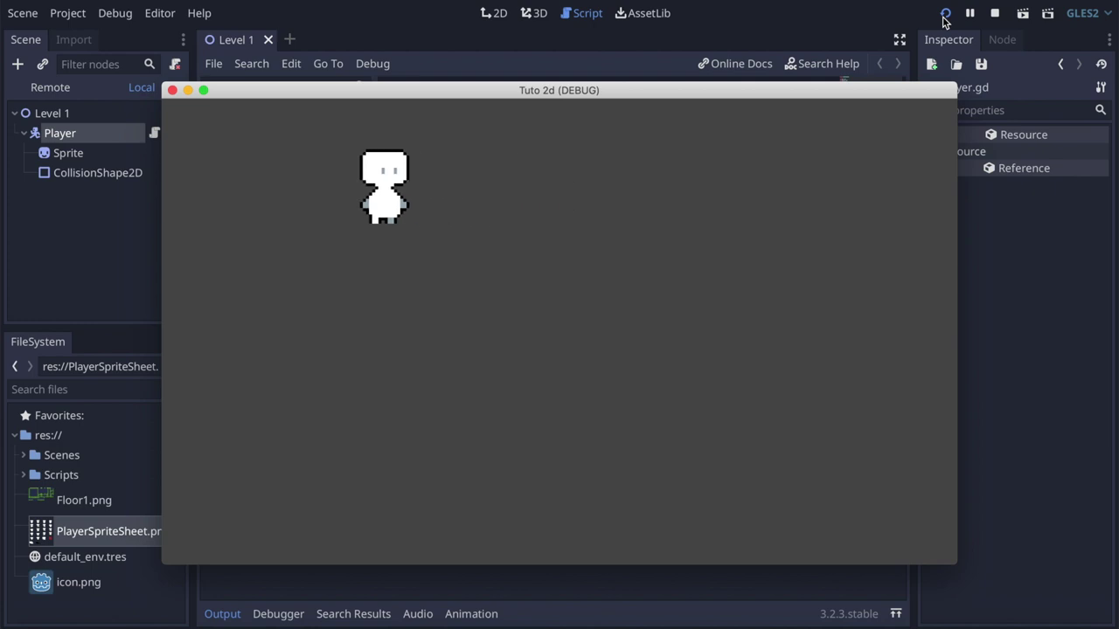
pyautogui.press('F8')
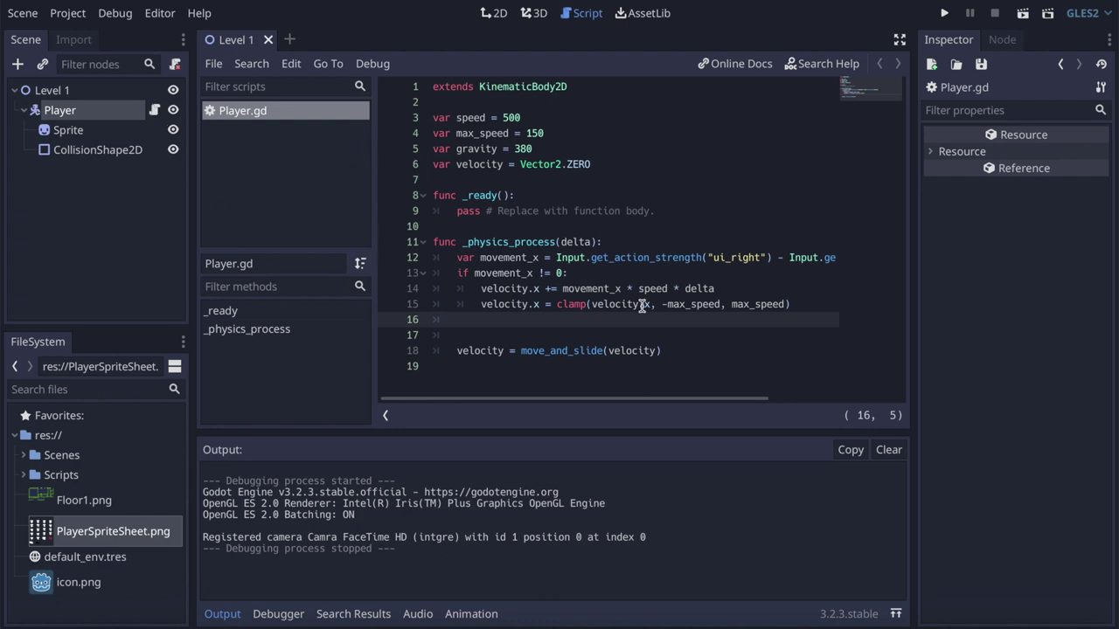
pyautogui.click(41, 114)
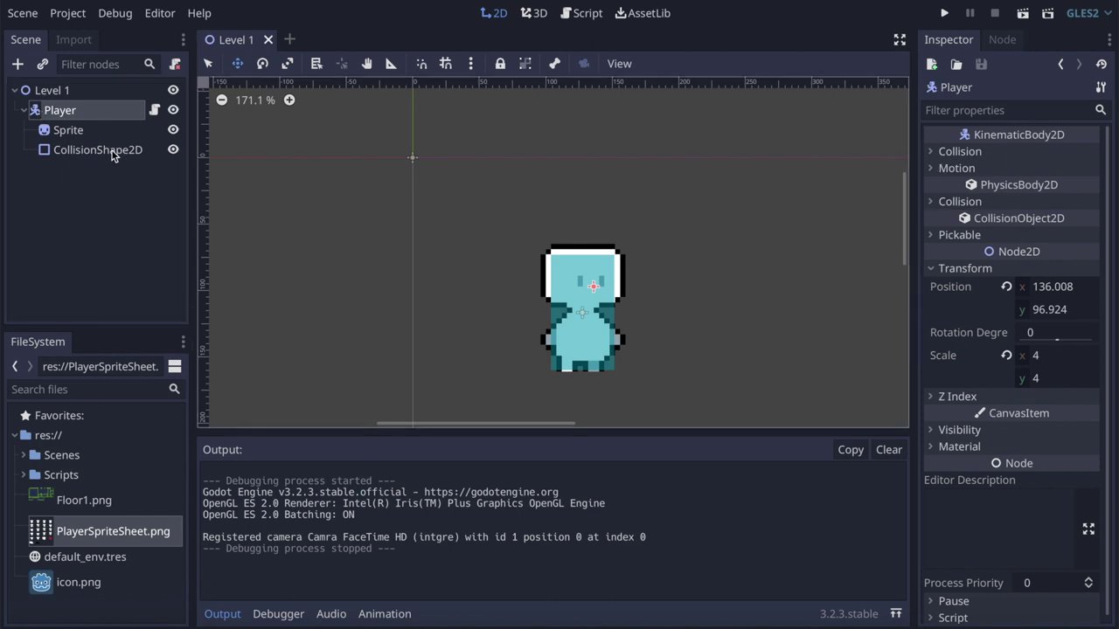
pyautogui.click(69, 132)
pyautogui.click(931, 225)
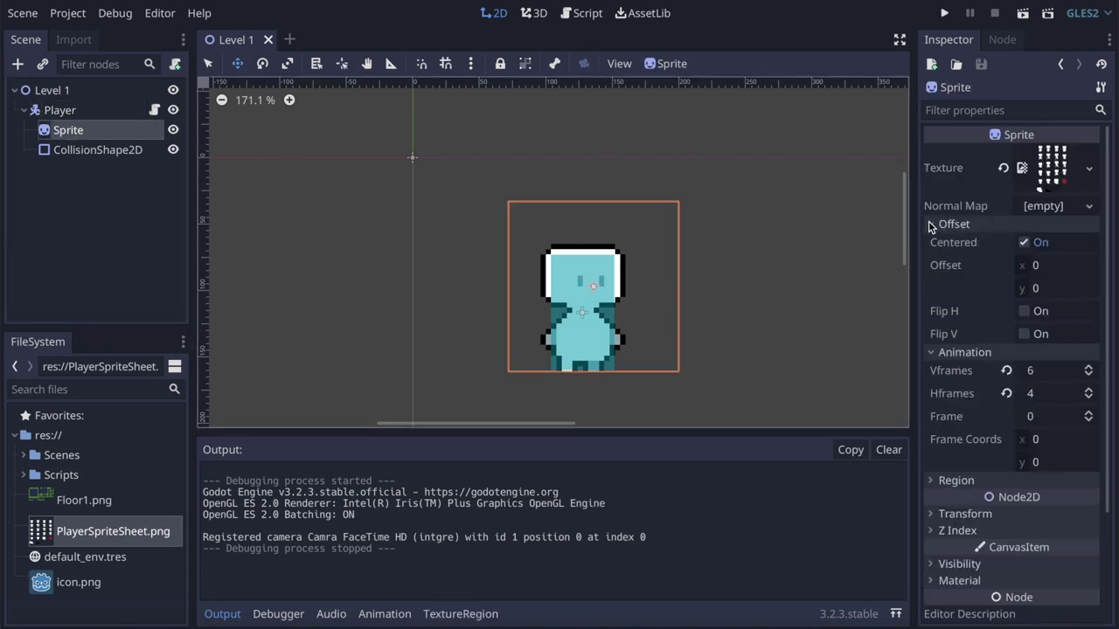
pyautogui.click(1024, 312)
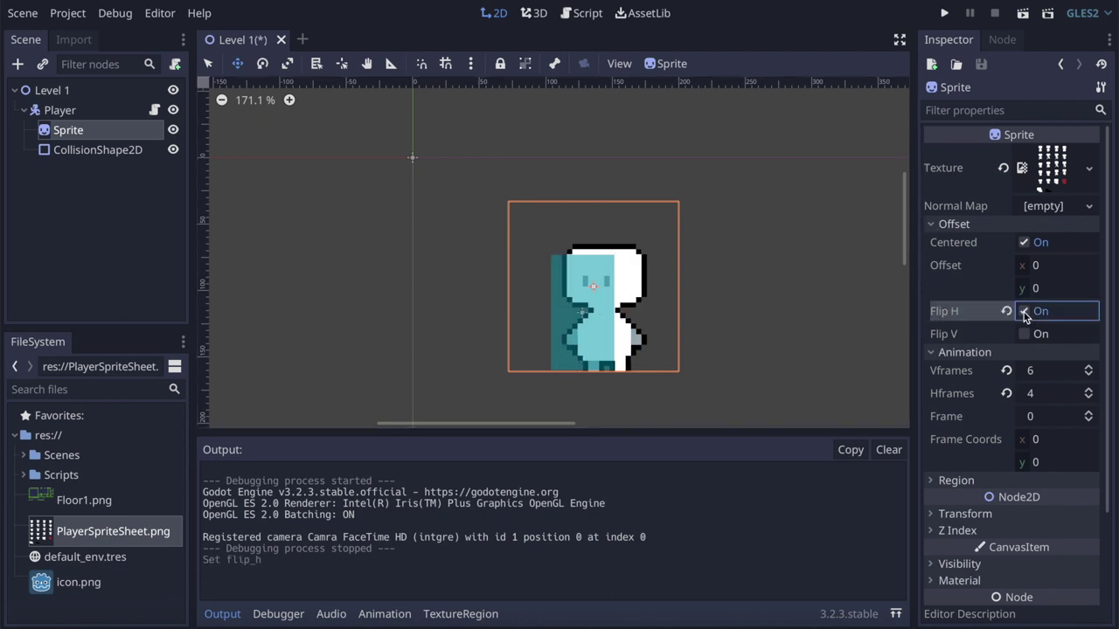
pyautogui.click(1023, 312)
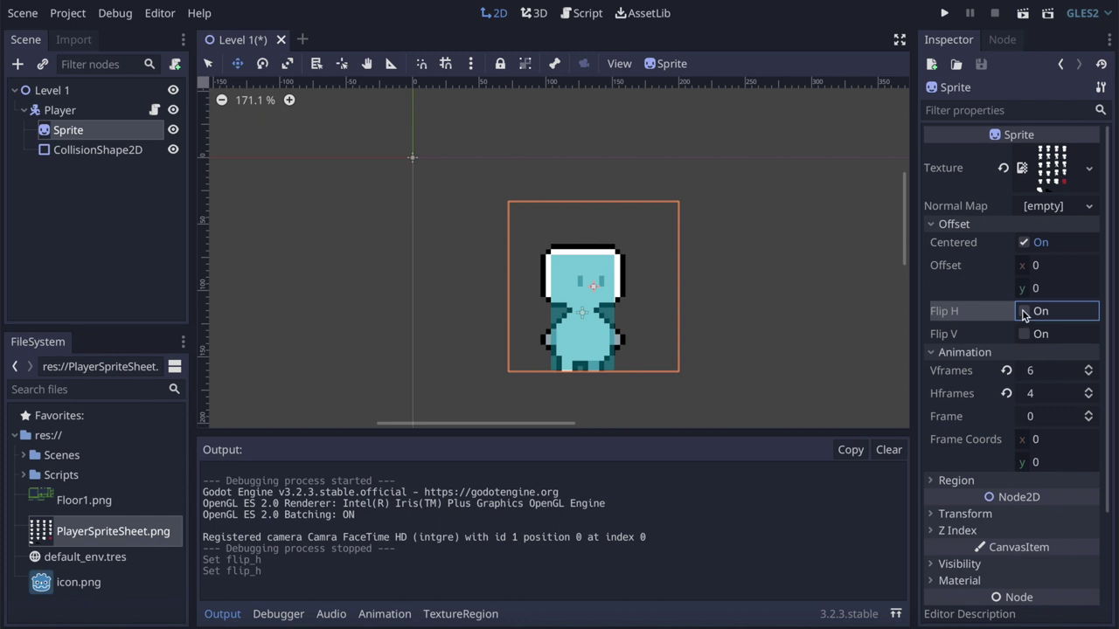
pyautogui.click(1024, 312)
pyautogui.click(1024, 335)
pyautogui.click(1024, 335)
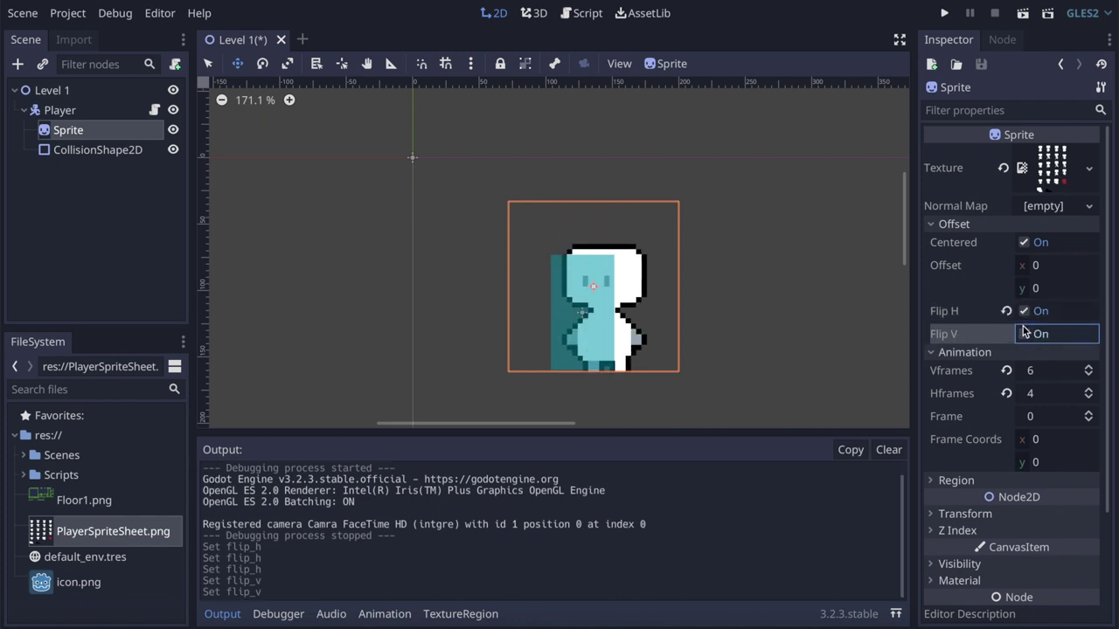
pyautogui.click(1024, 312)
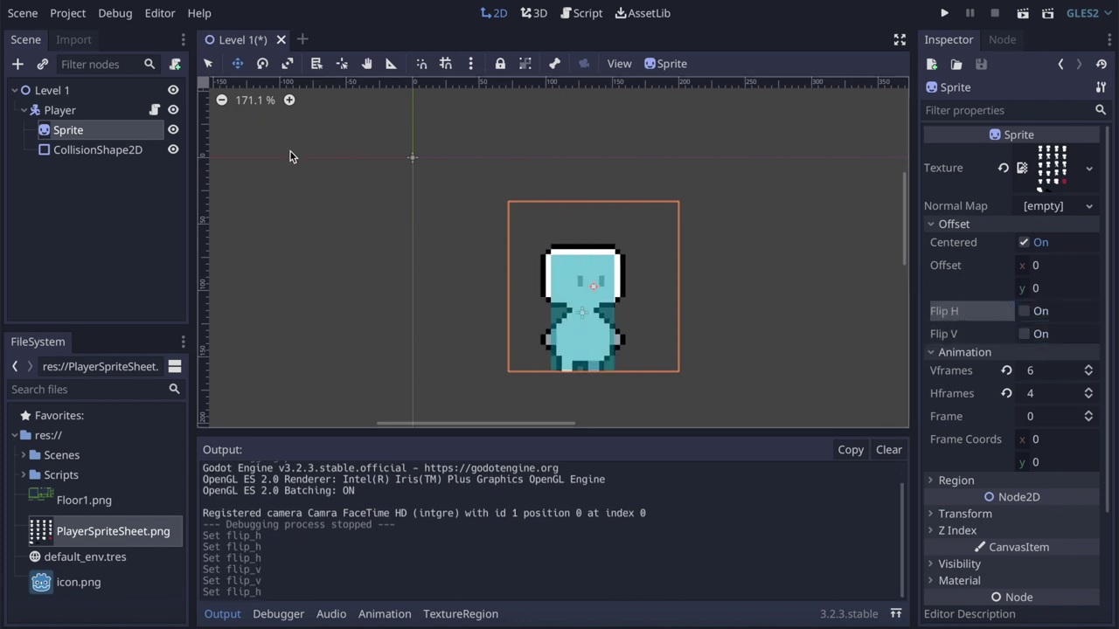
pyautogui.click(155, 110)
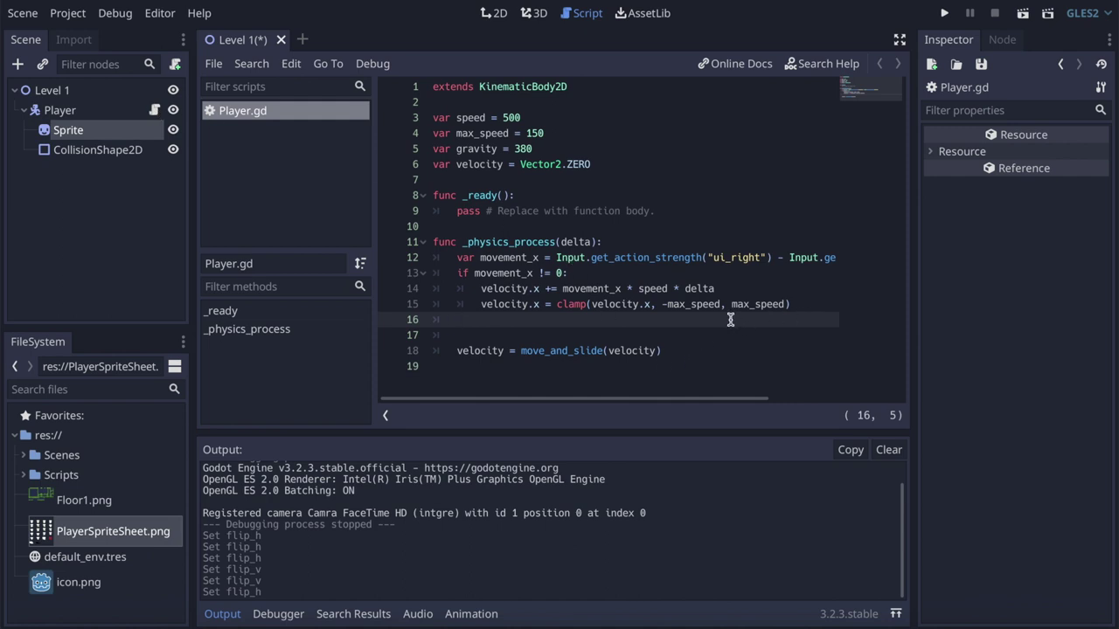
# Add a new line 8 below the variables and begin typing 'onready var'
pyautogui.click(606, 184)
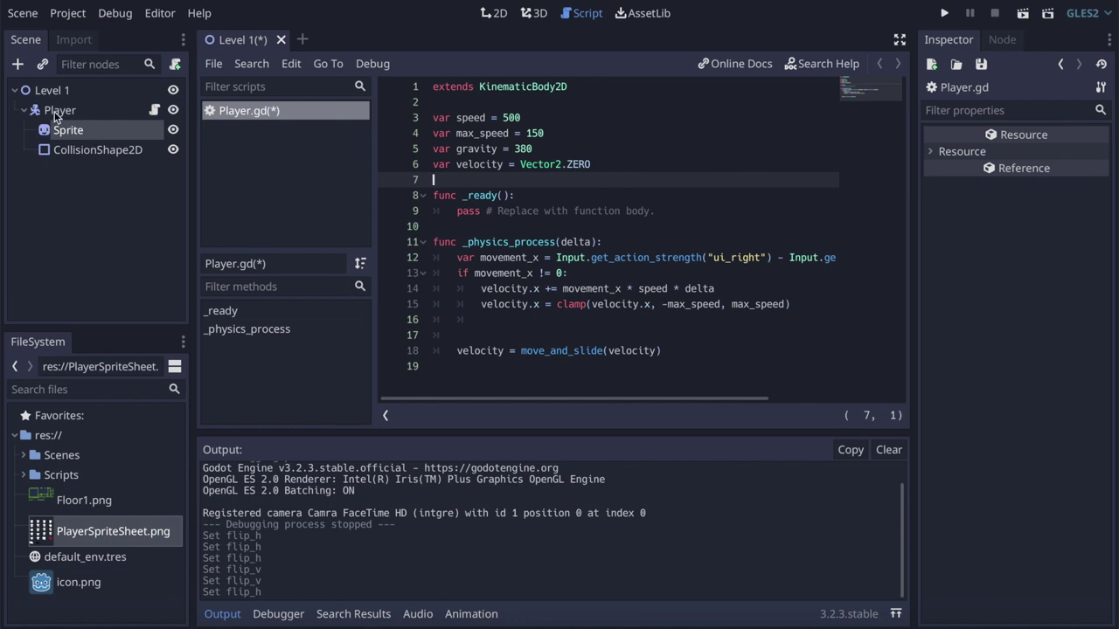
pyautogui.press('Return')
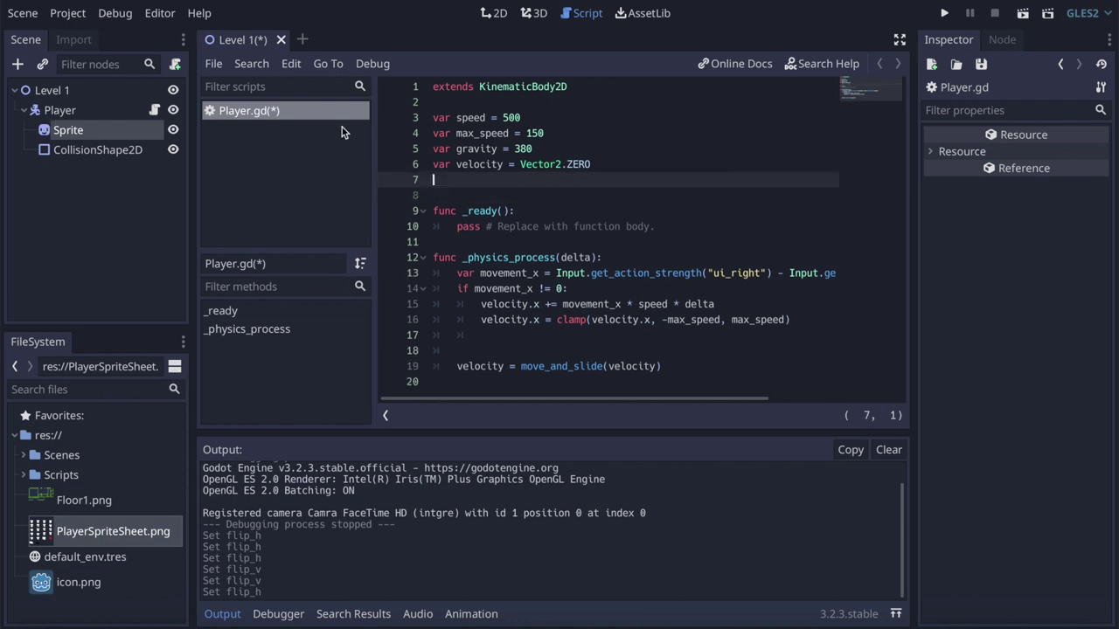
pyautogui.write('onready var spr')
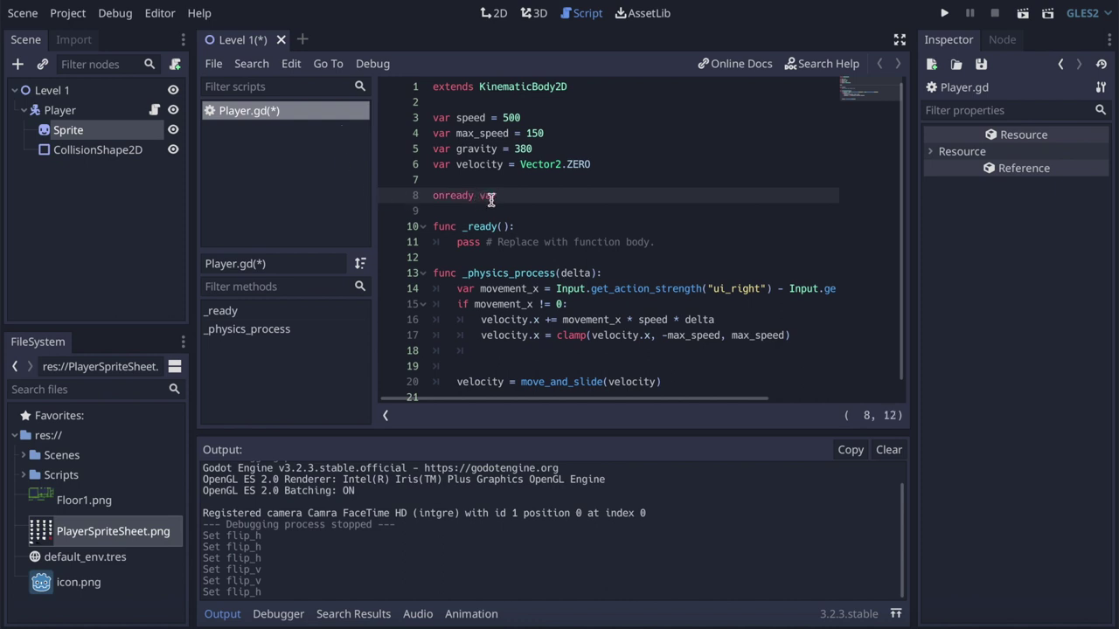
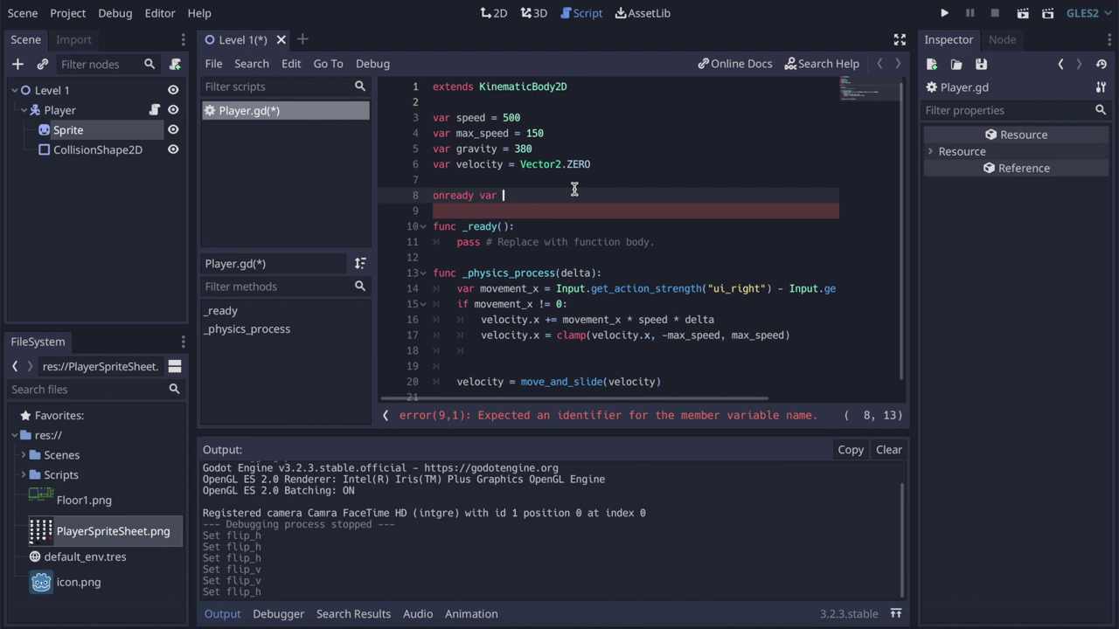
# Declare 'onready var sprite = $Sprite' and add 'sprite.flip_h = movement_x < 0' on line 18
pyautogui.write('ite = $')
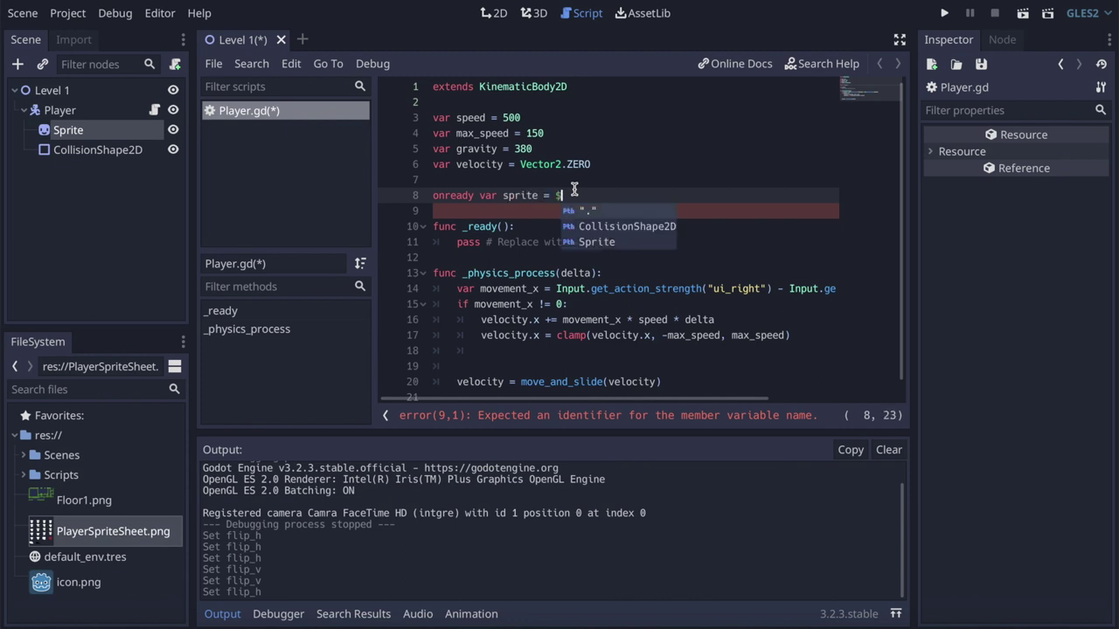
pyautogui.write('S')
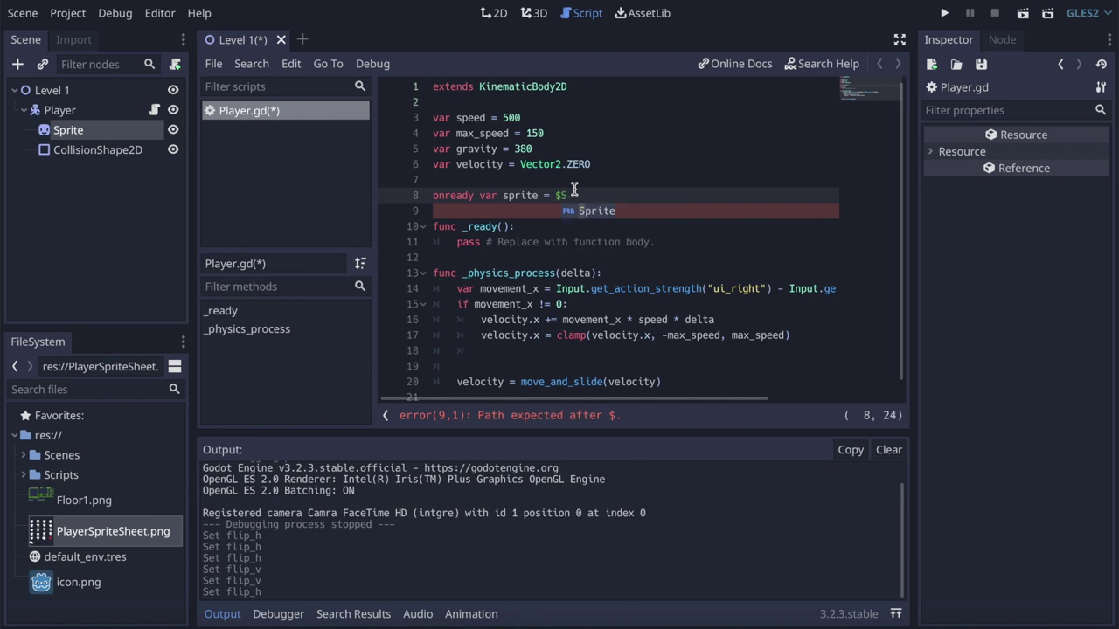
pyautogui.press('Return')
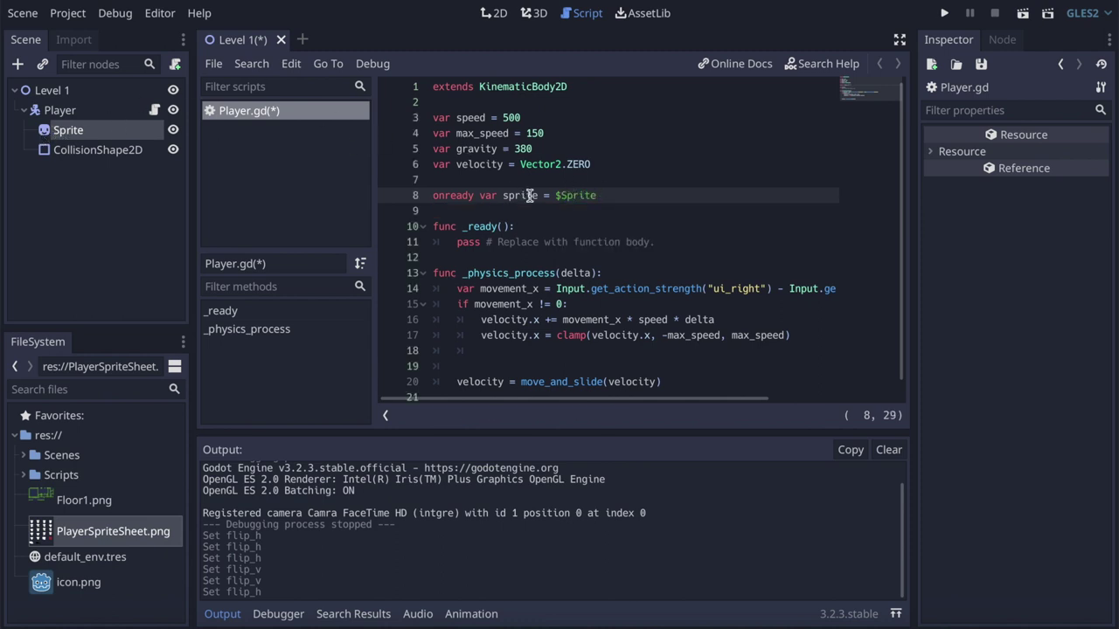
pyautogui.scroll(-1, 525, 350)
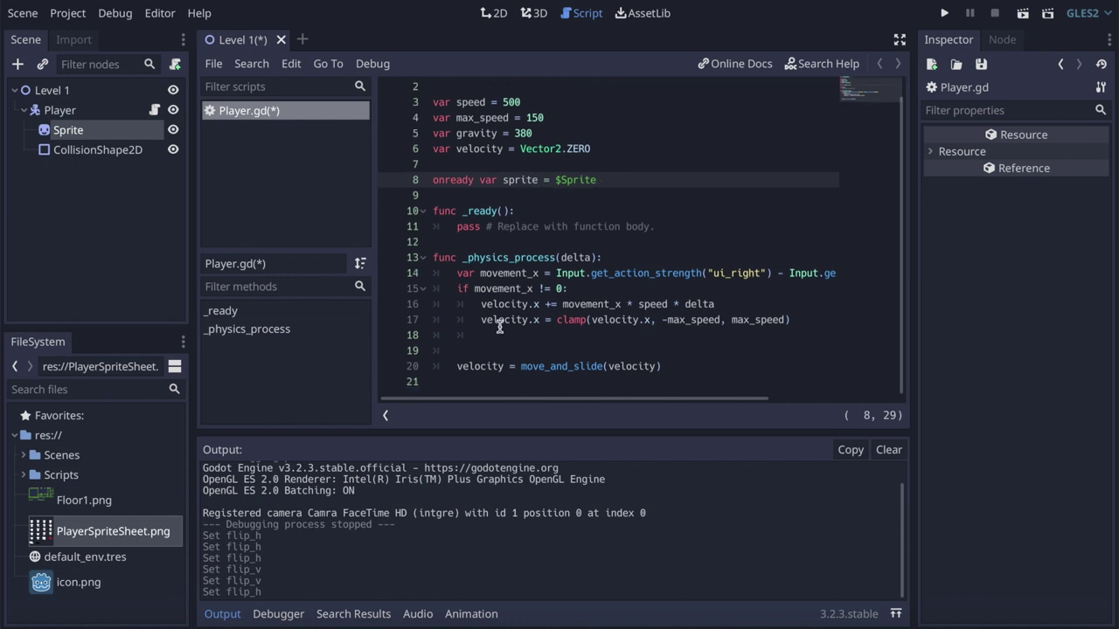
pyautogui.click(499, 337)
pyautogui.write('sprite')
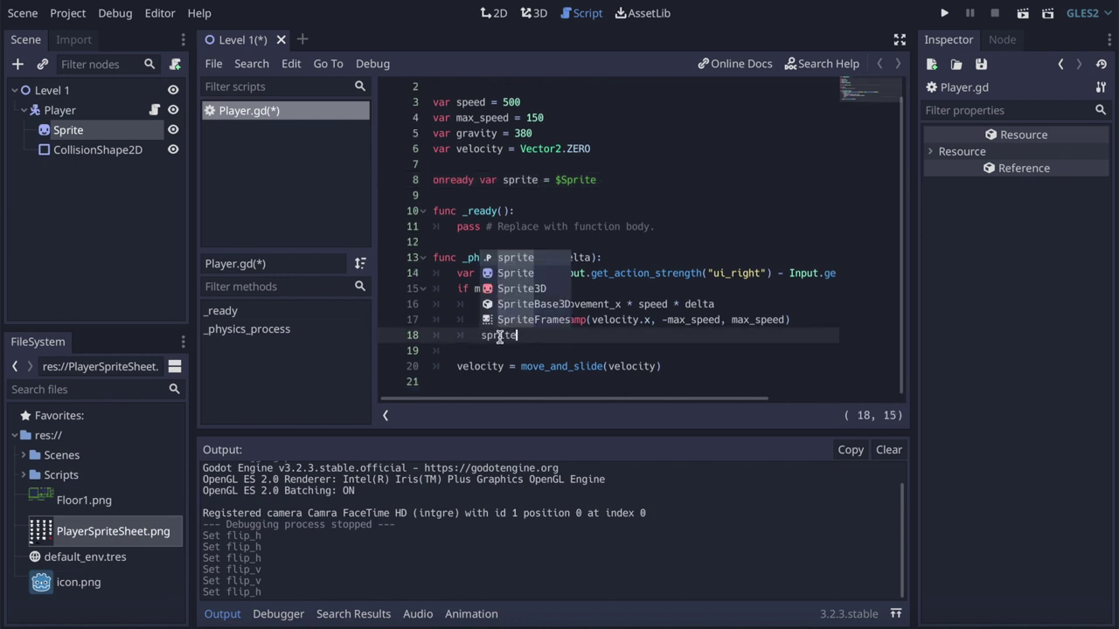
pyautogui.write('.flip_')
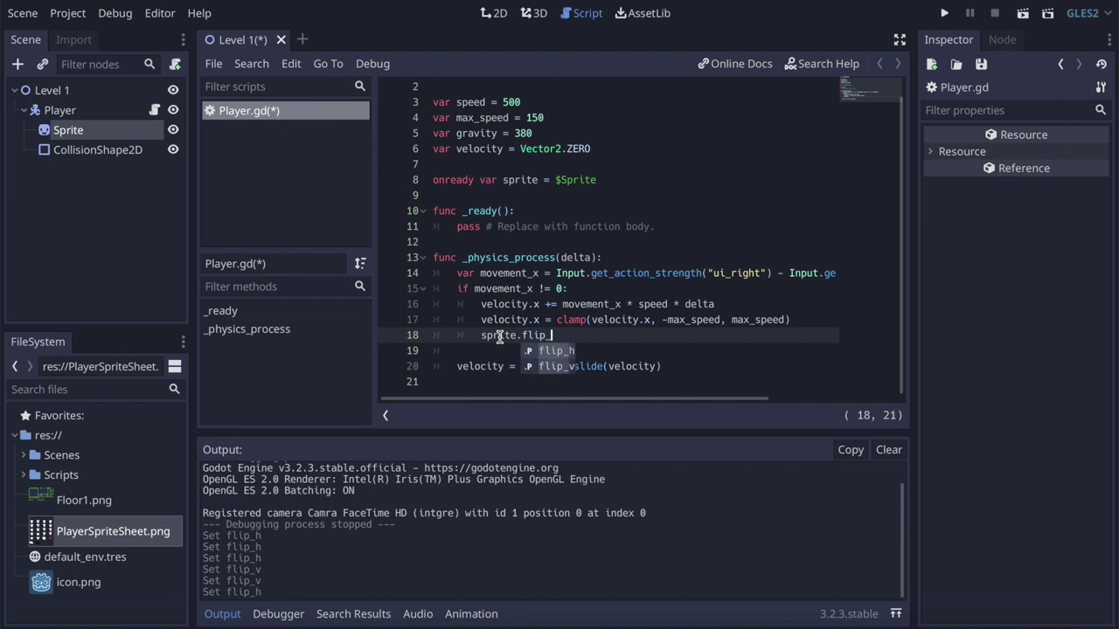
pyautogui.write('h = ')
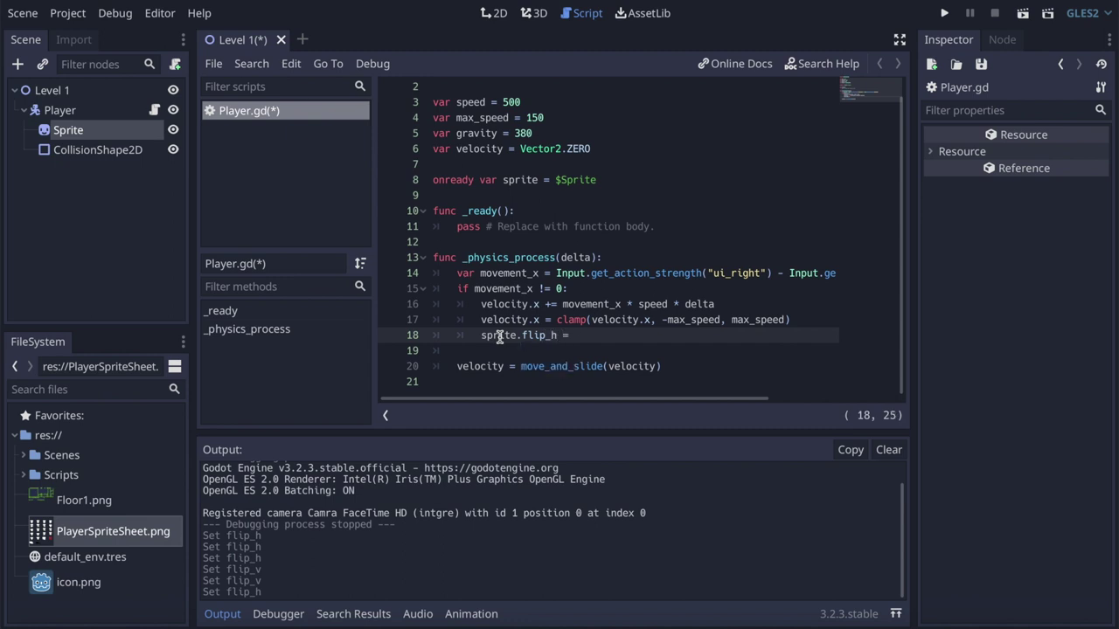
pyautogui.write('movement_x < 0')
pyautogui.moveTo(678, 337); pyautogui.dragTo(634, 336)
pyautogui.click(595, 336)
# Review the ui_left input strength on line 14, then save Player.gd and launch the game
pyautogui.hscroll(3, 536, 273)
pyautogui.moveTo(828, 273); pyautogui.dragTo(715, 273)
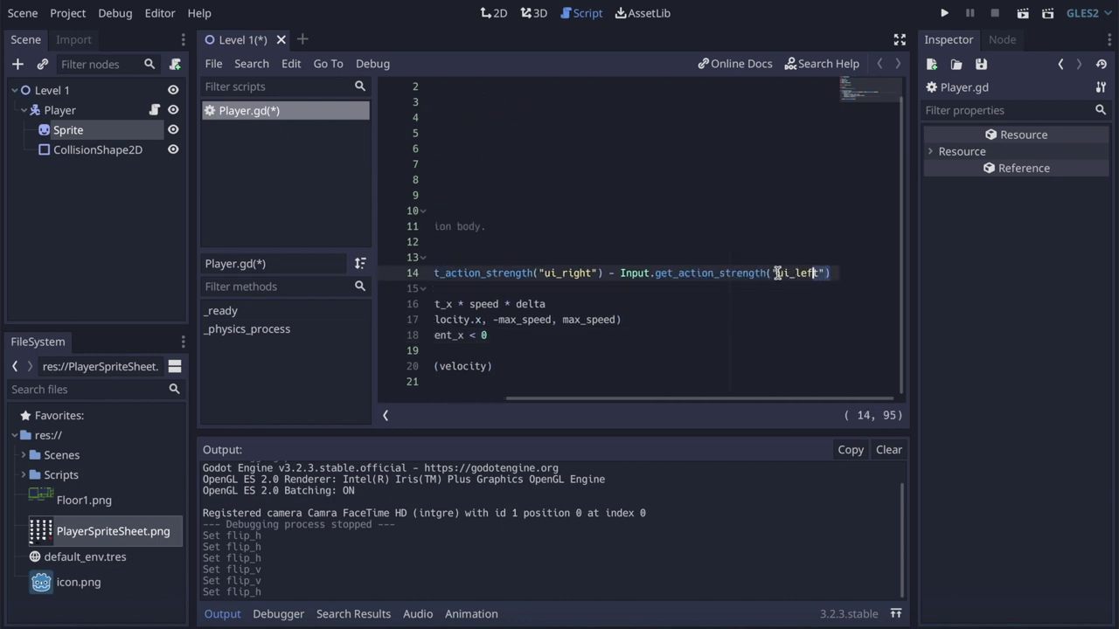
pyautogui.hscroll(-3, 715, 273)
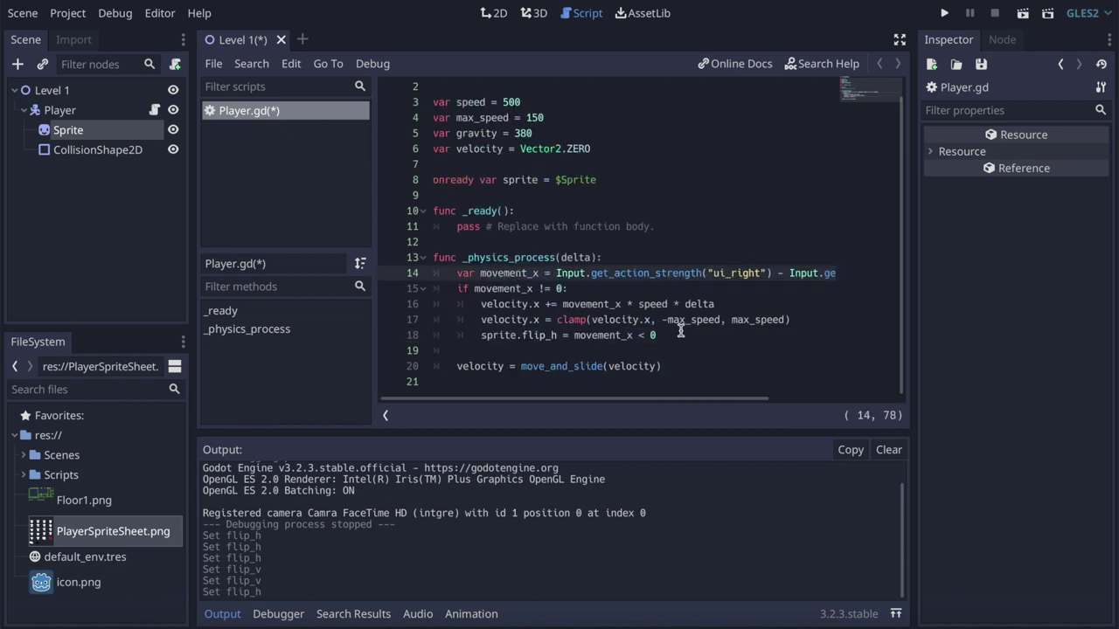
pyautogui.click(681, 336)
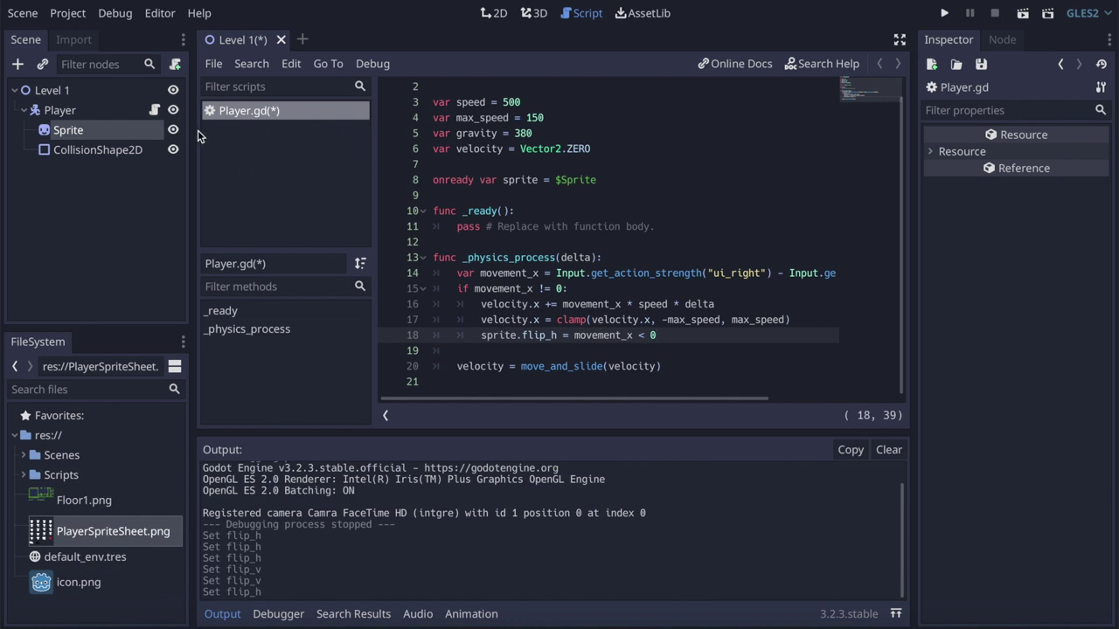
pyautogui.hotkey('ctrl', 's')
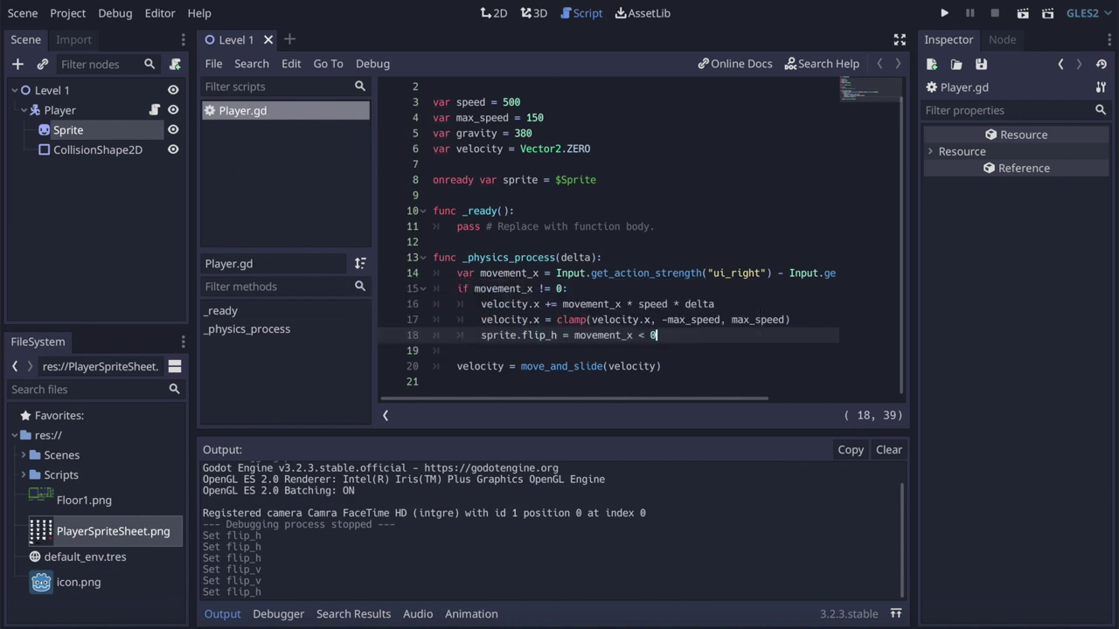
pyautogui.click(944, 13)
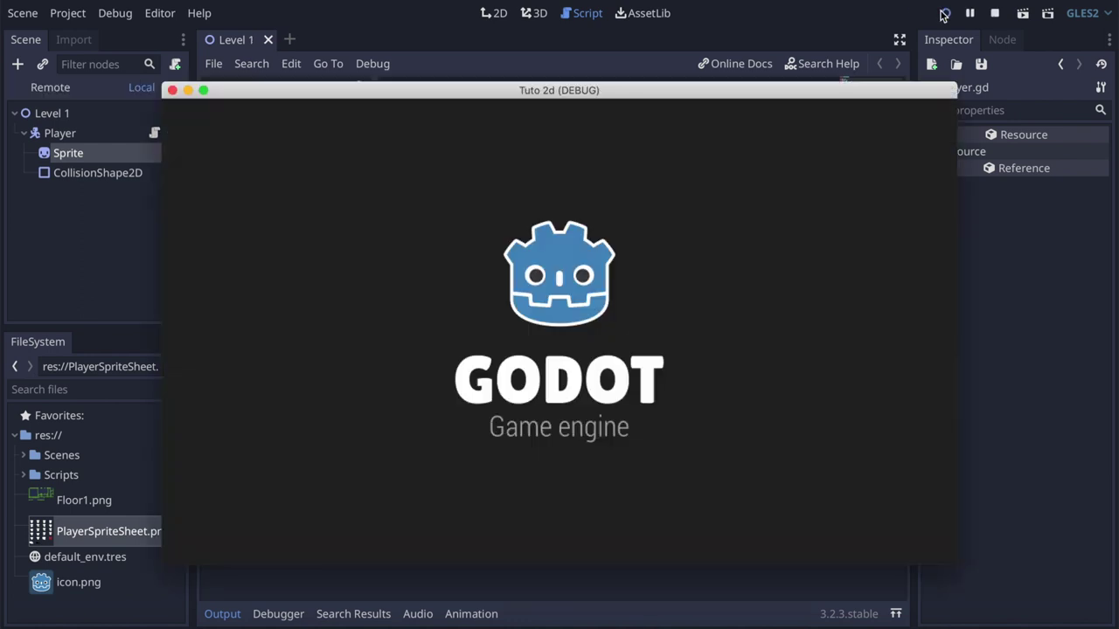
# Walk the player right and left twice to check the sprite flips, then close the game window
pyautogui.press('Right')
pyautogui.press('Left')
pyautogui.press('Right')
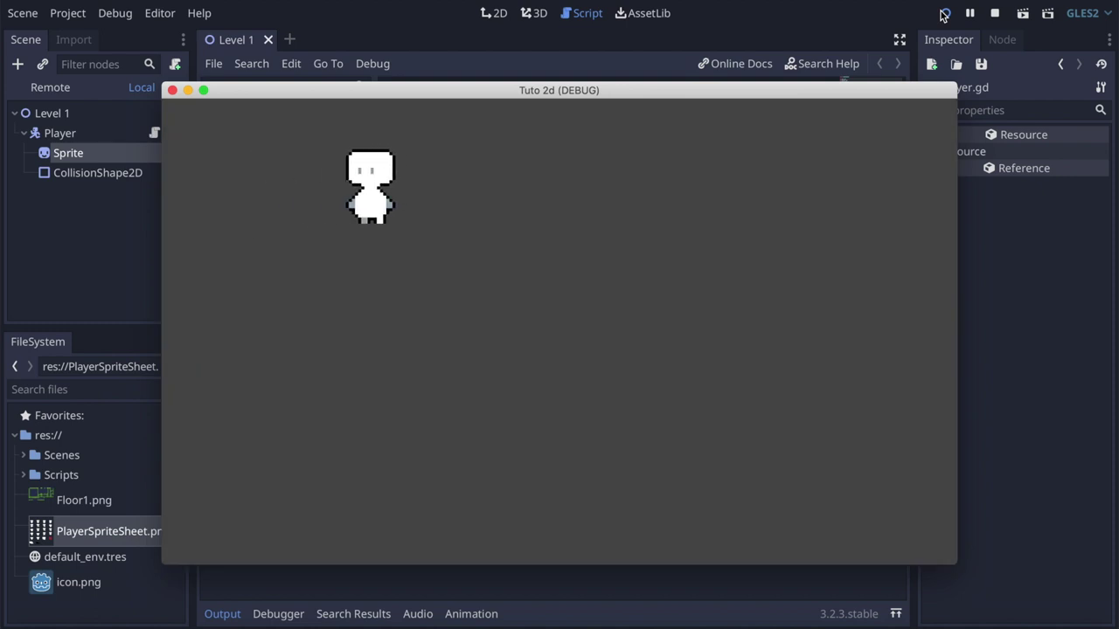
pyautogui.press('Left')
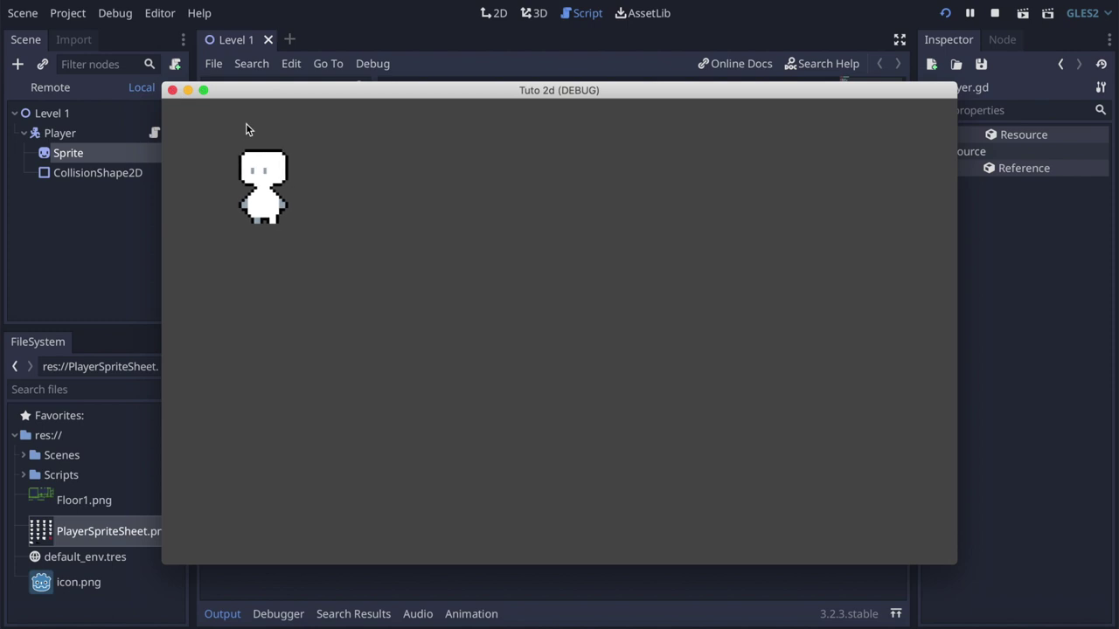
pyautogui.click(173, 91)
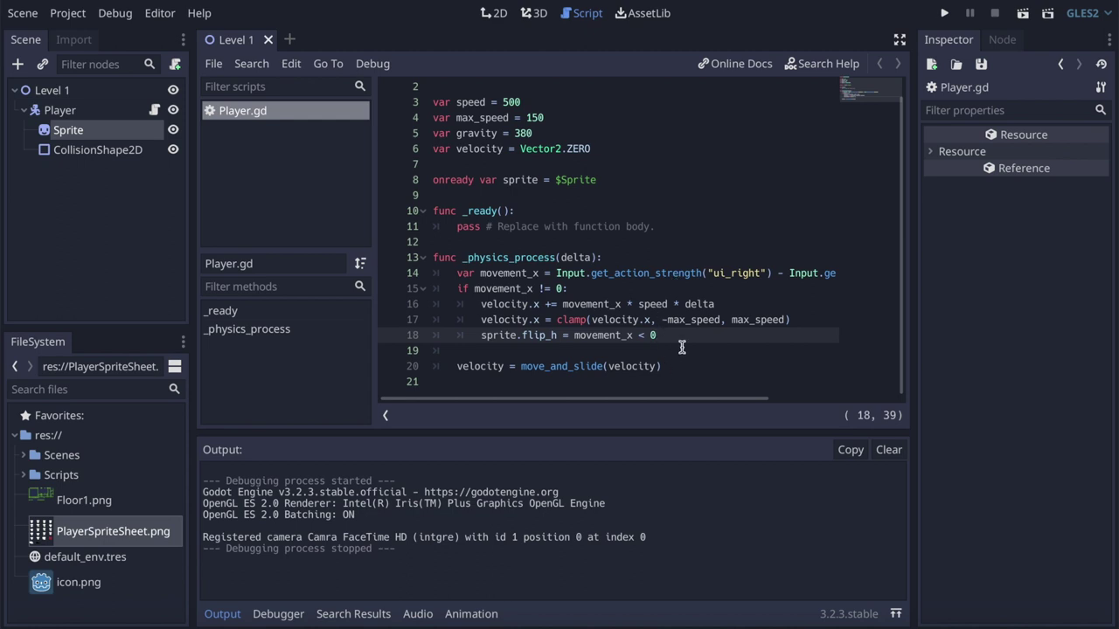
# Check the gravity value on line 5 and add 'velocity.y += gravity * delta' on a new line
pyautogui.click(681, 347)
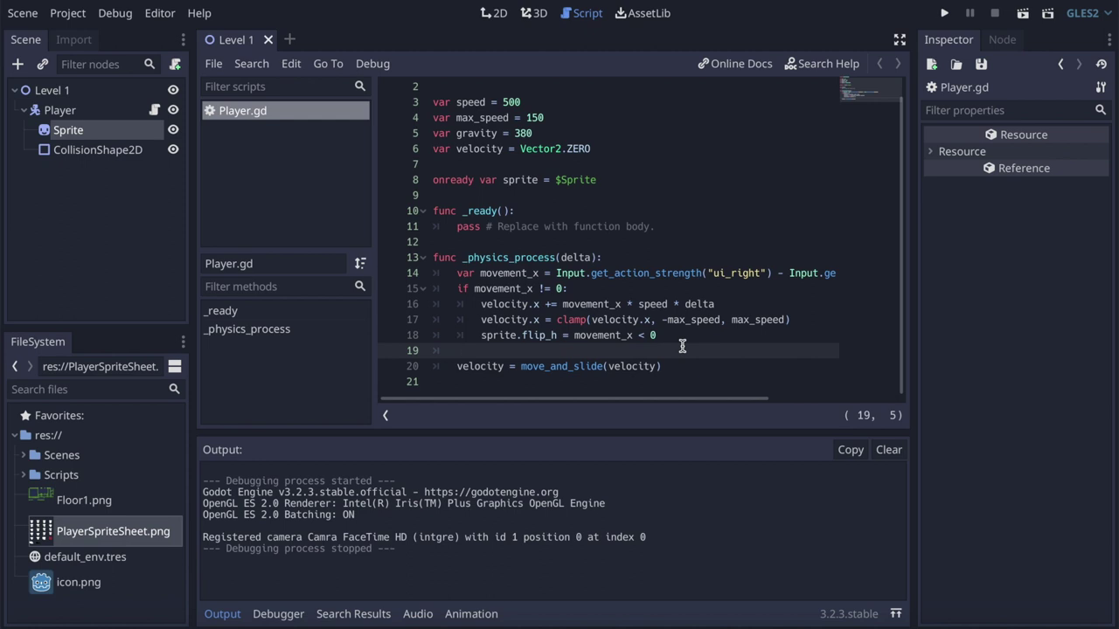
pyautogui.click(560, 133)
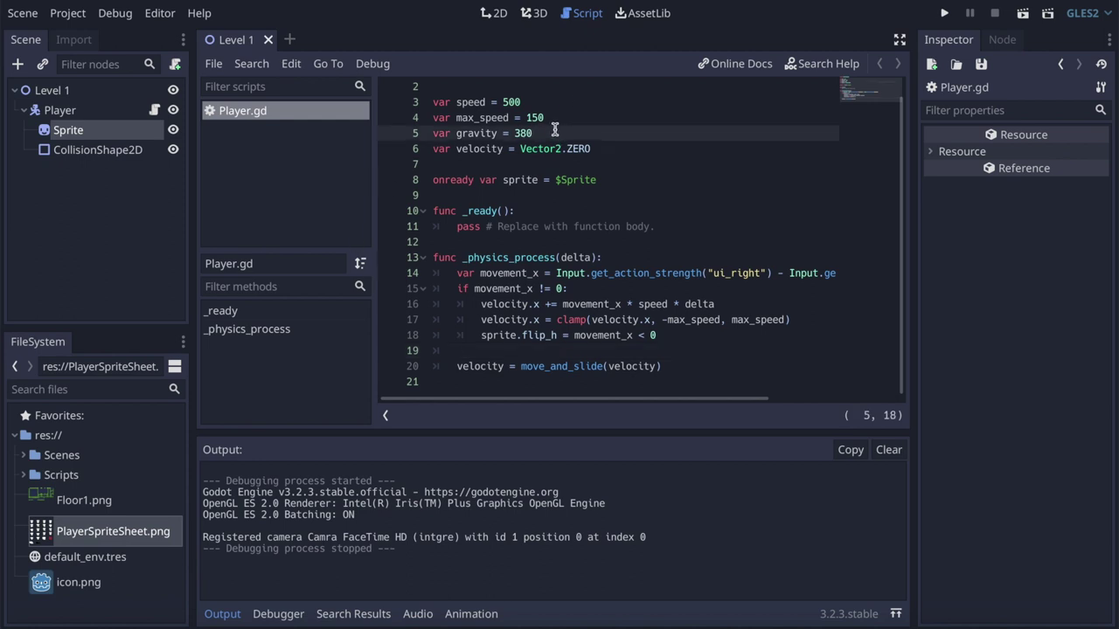
pyautogui.click(629, 351)
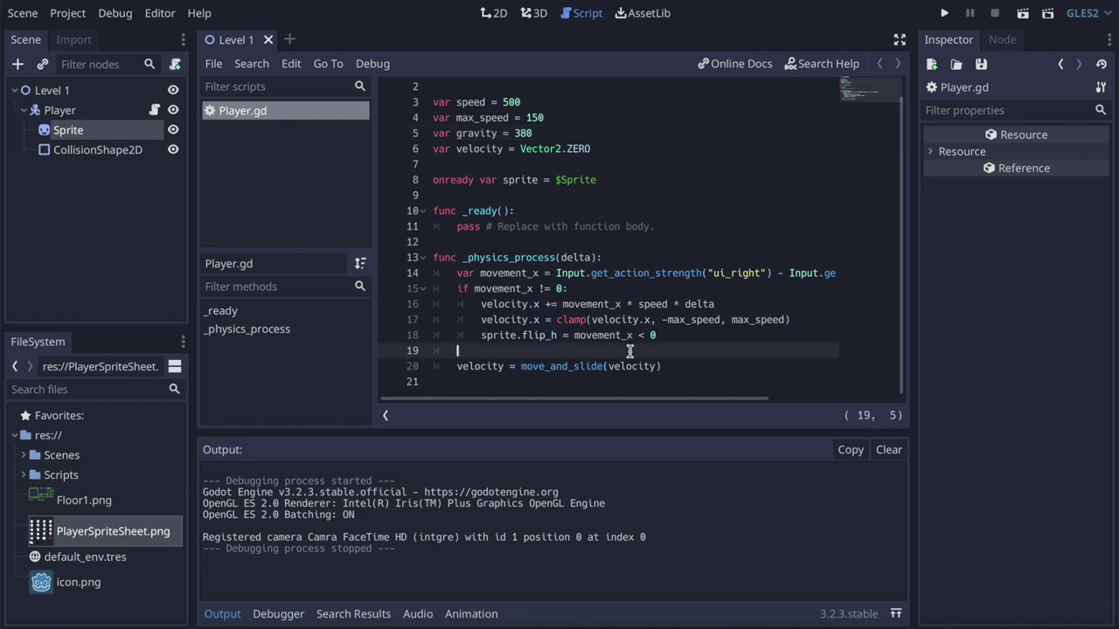
pyautogui.press('Return')
pyautogui.write('veloci')
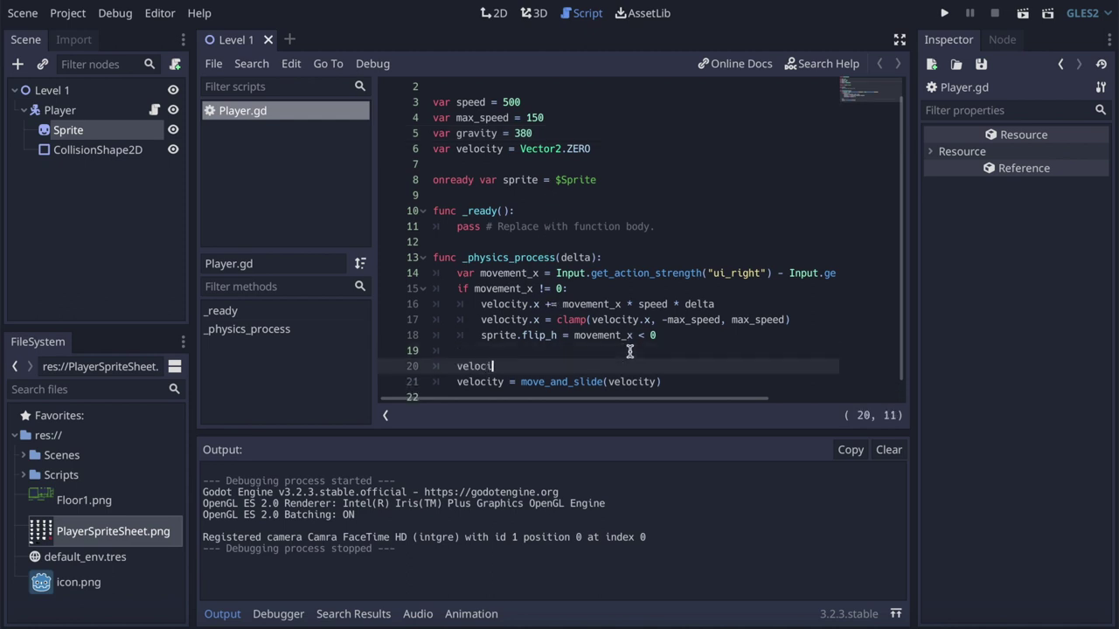
pyautogui.write('ty.y += ')
pyautogui.write('gravity')
pyautogui.write(' * delta')
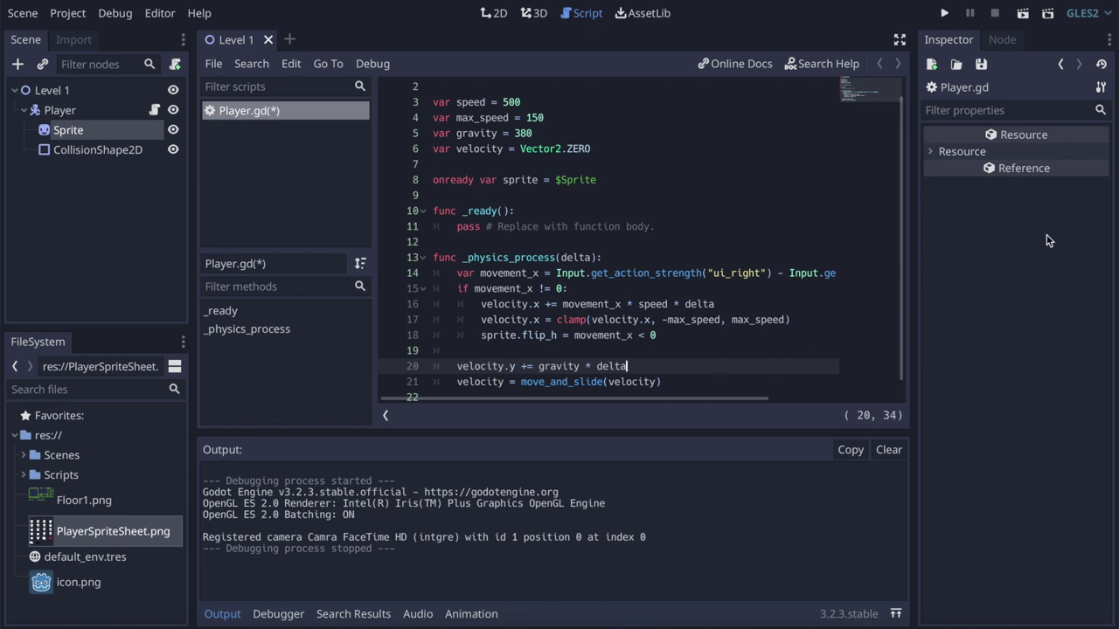
# Save Player.gd, run the game to test gravity, close it, and return to the 2D view
pyautogui.hotkey('ctrl', 's')
pyautogui.click(944, 13)
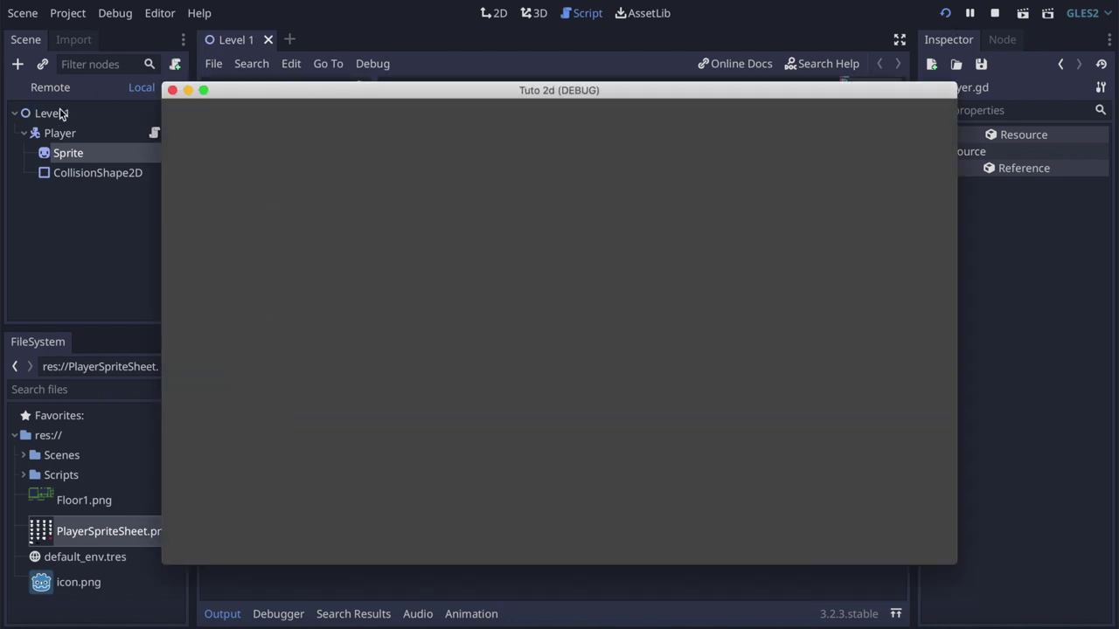
pyautogui.click(172, 91)
pyautogui.click(97, 151)
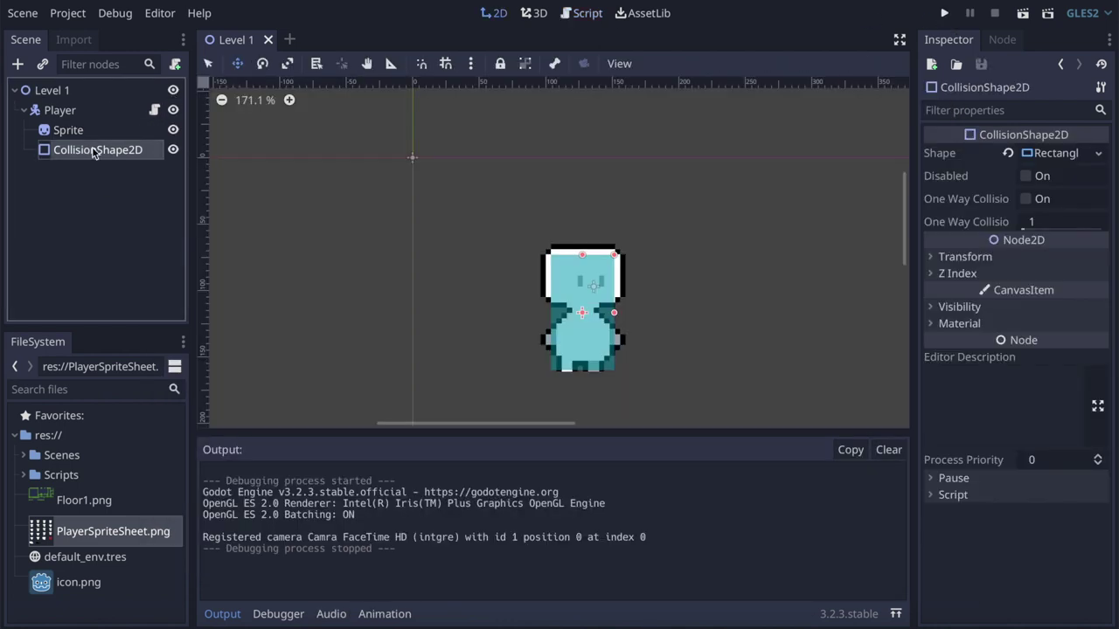
# Select Level 1 and add a TileMap child node found by searching 'tile'
pyautogui.click(72, 131)
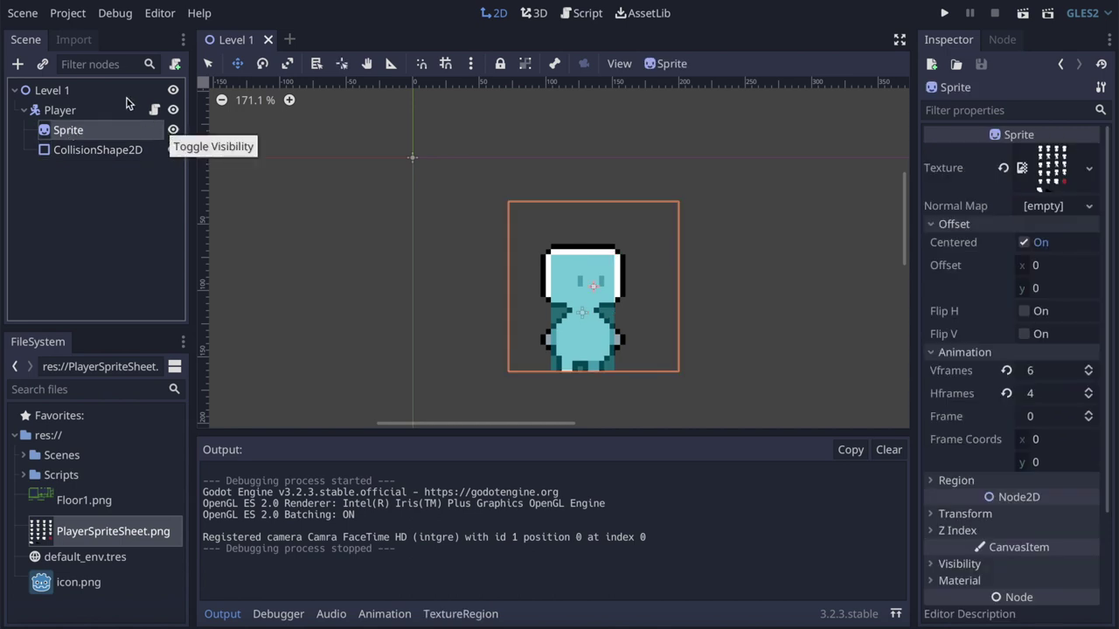
pyautogui.click(70, 92)
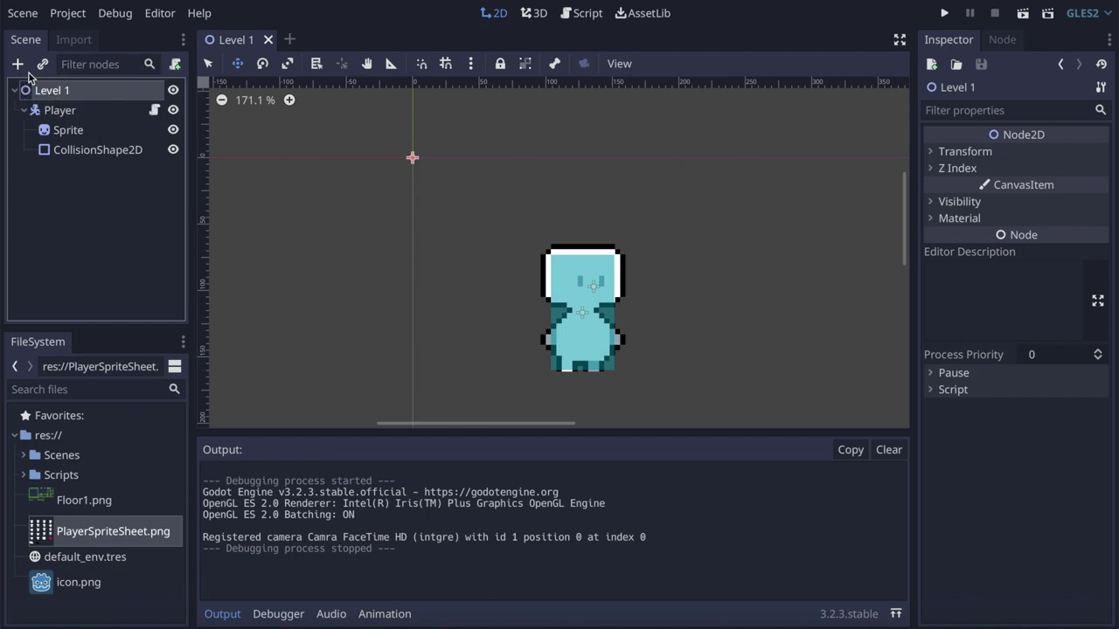
pyautogui.click(19, 65)
pyautogui.press('BackSpace')
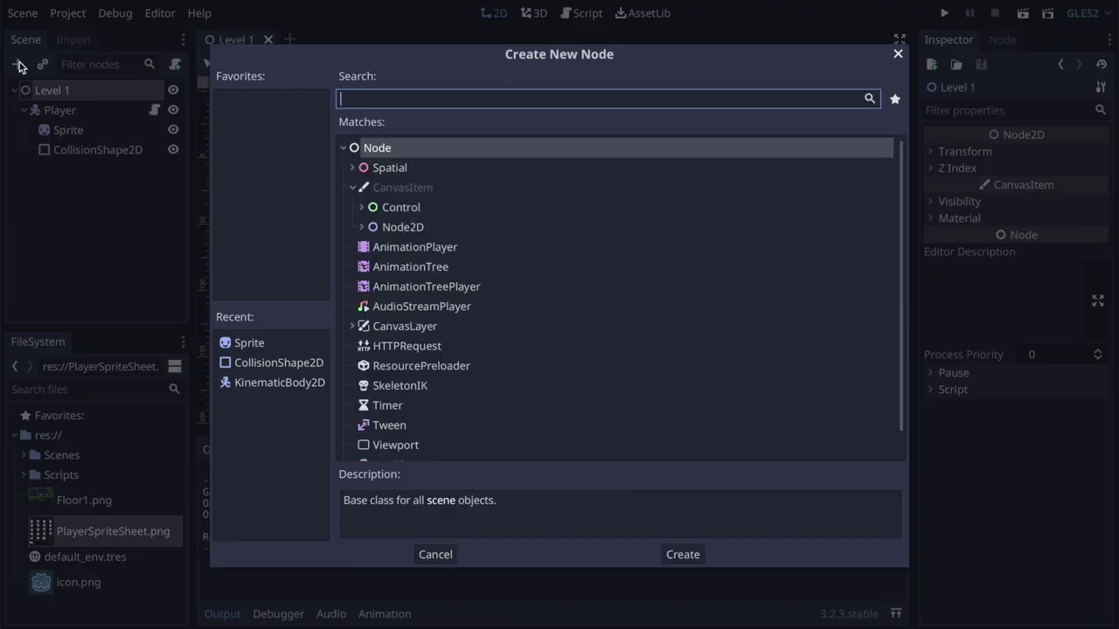
pyautogui.write('tile')
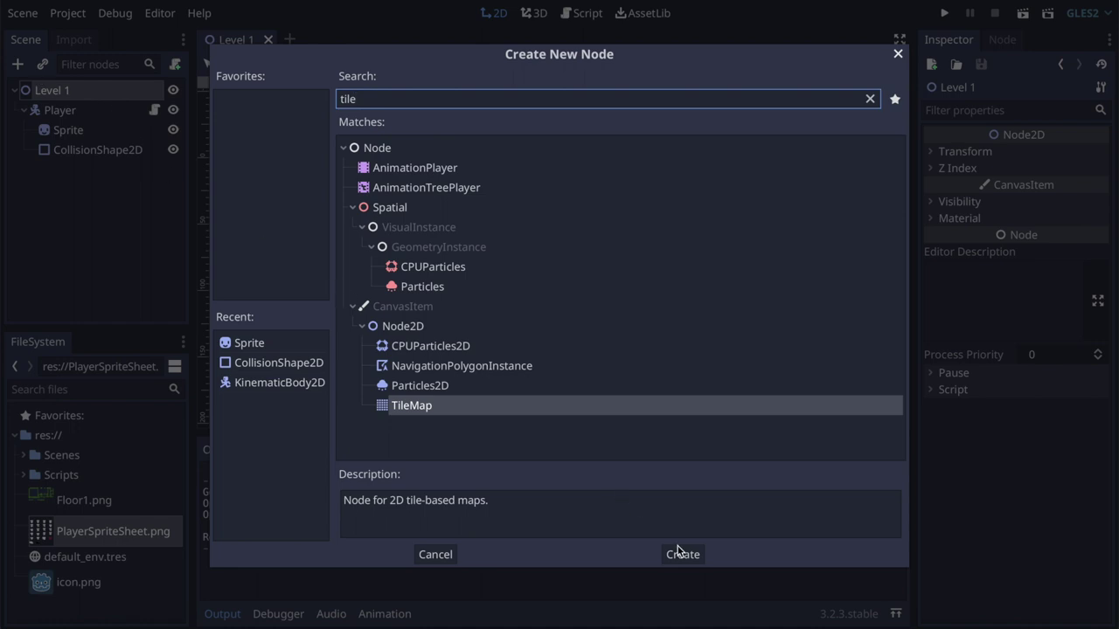
pyautogui.click(680, 550)
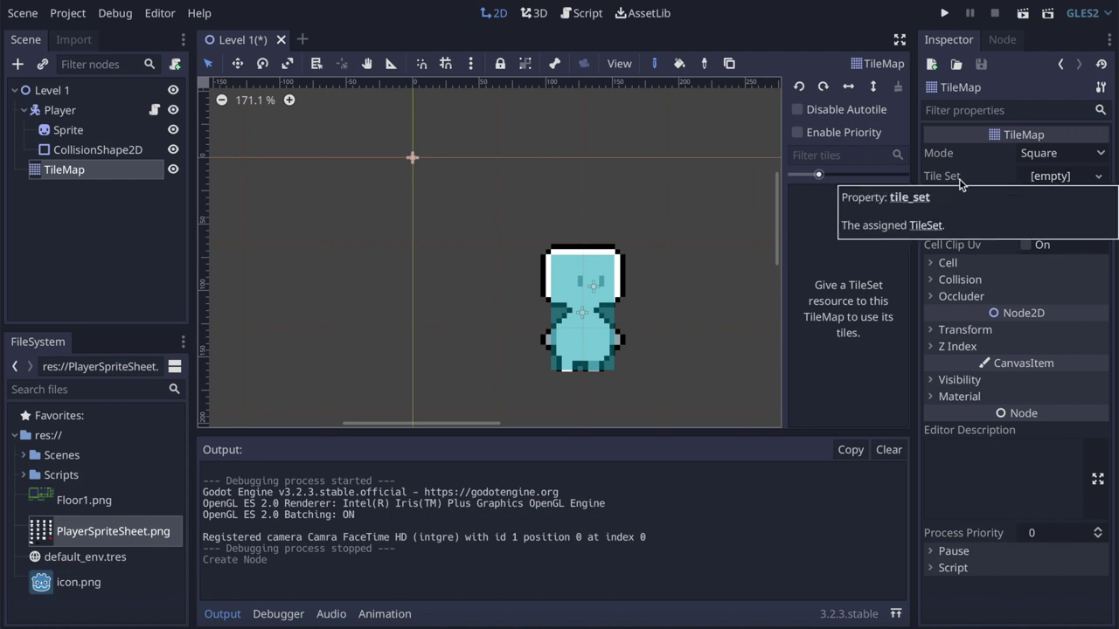
# Assign a new empty TileSet to the TileMap and open it in an enlarged editor panel
pyautogui.click(1068, 181)
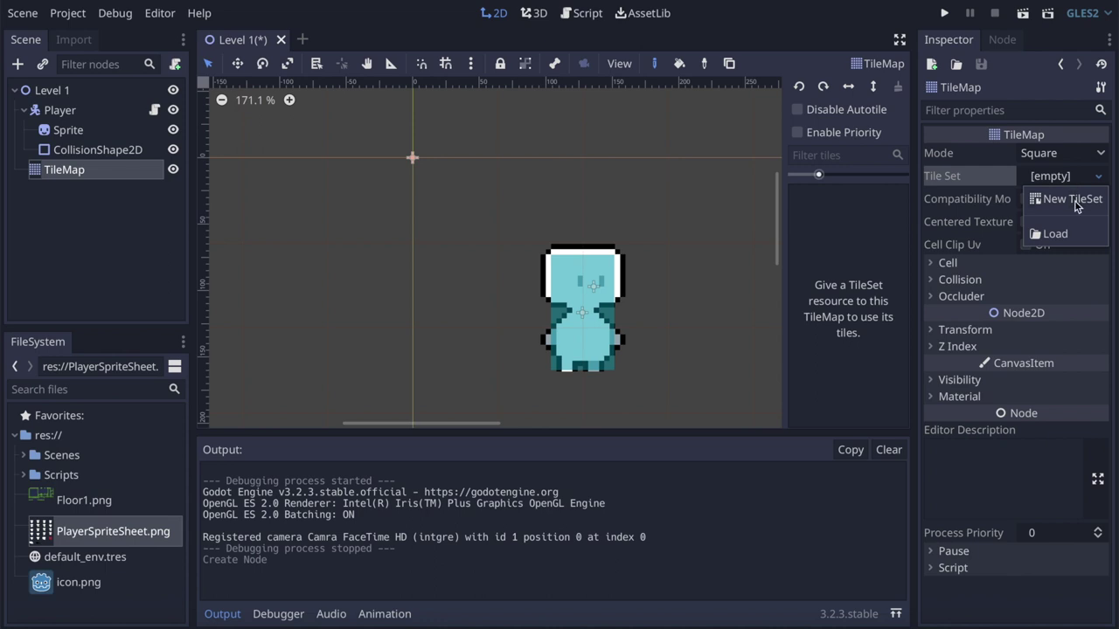
pyautogui.click(1075, 198)
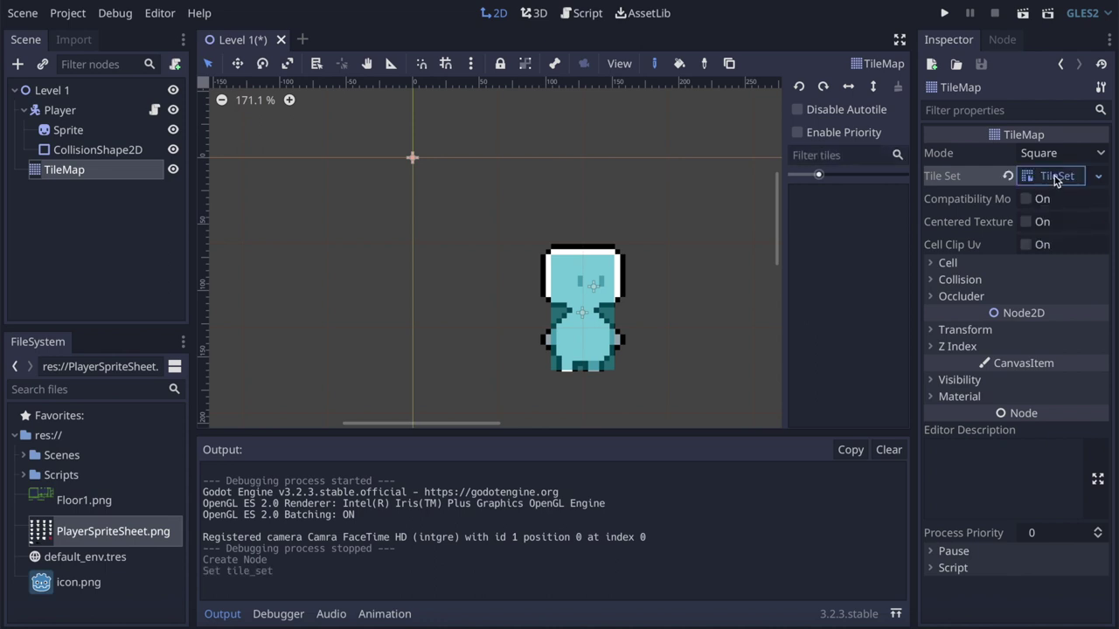
pyautogui.click(1055, 177)
pyautogui.moveTo(569, 438)
pyautogui.mouseDown()
pyautogui.moveTo(571, 303)
pyautogui.moveTo(575, 320)
pyautogui.mouseUp()
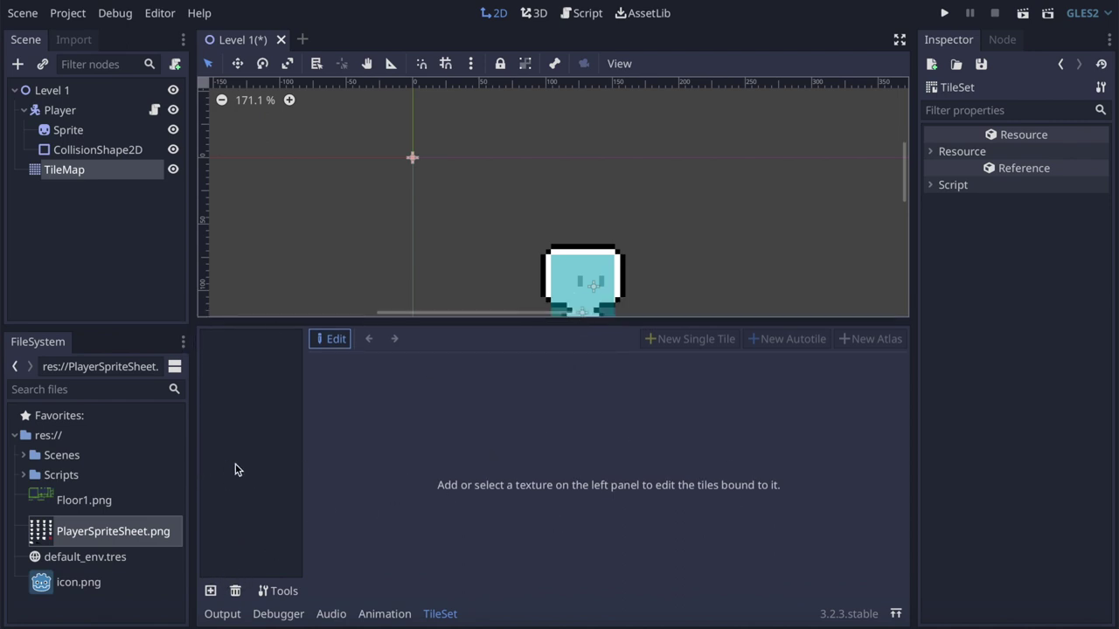
# Add Floor1.png as a texture in the TileSet
pyautogui.click(210, 592)
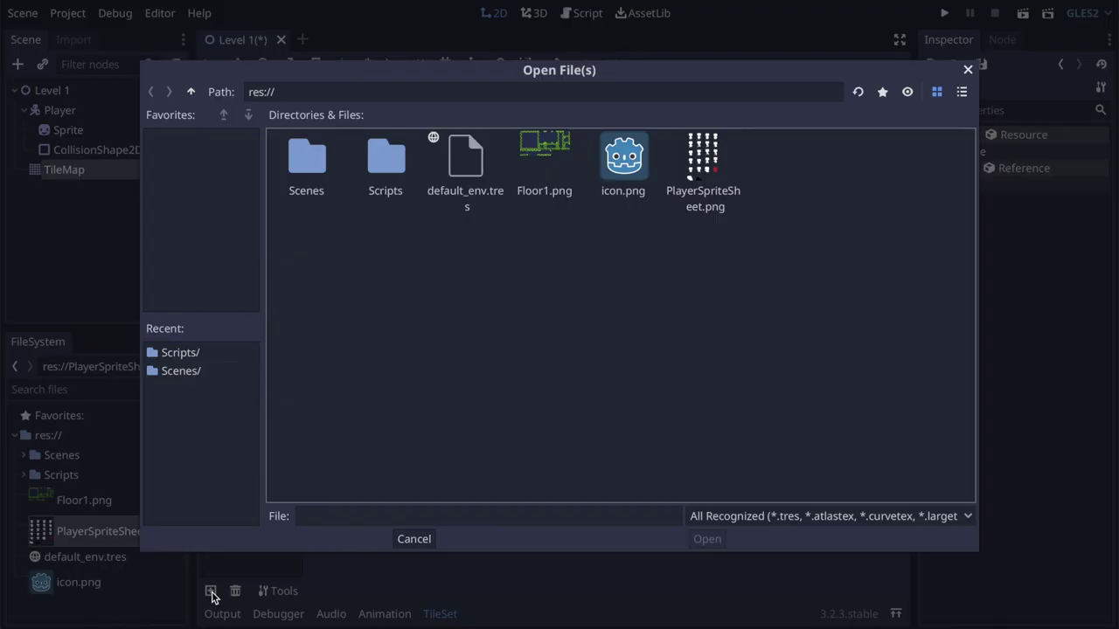
pyautogui.click(549, 155)
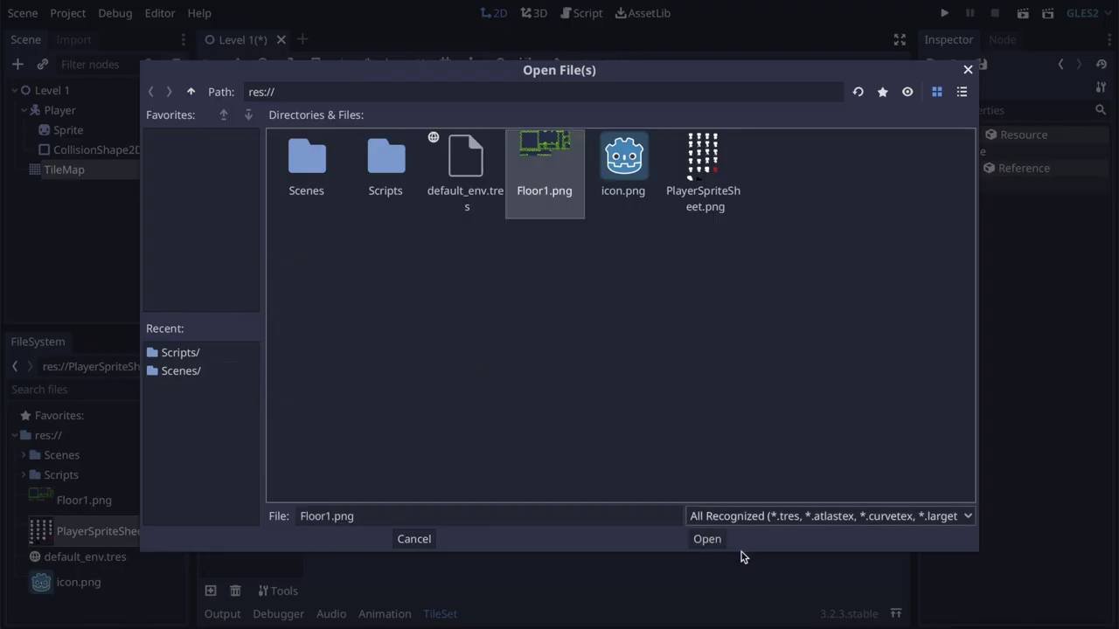
pyautogui.click(716, 538)
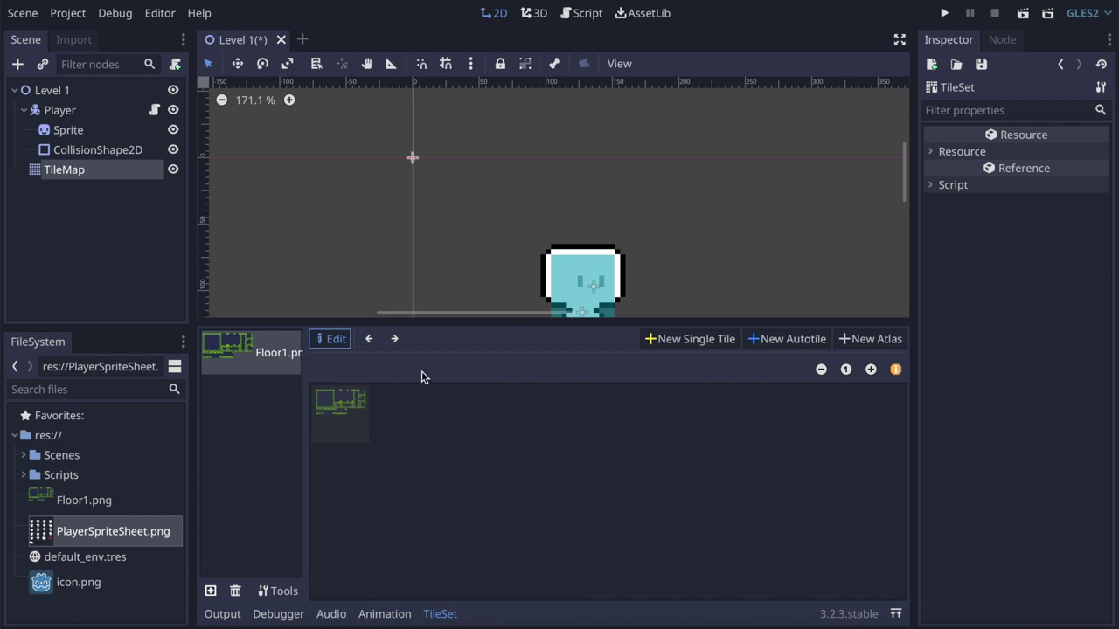
# Zoom in and create a new autotile covering the whole Floor1 tile sheet
pyautogui.click(870, 370)
pyautogui.click(871, 370)
pyautogui.click(871, 369)
pyautogui.click(871, 370)
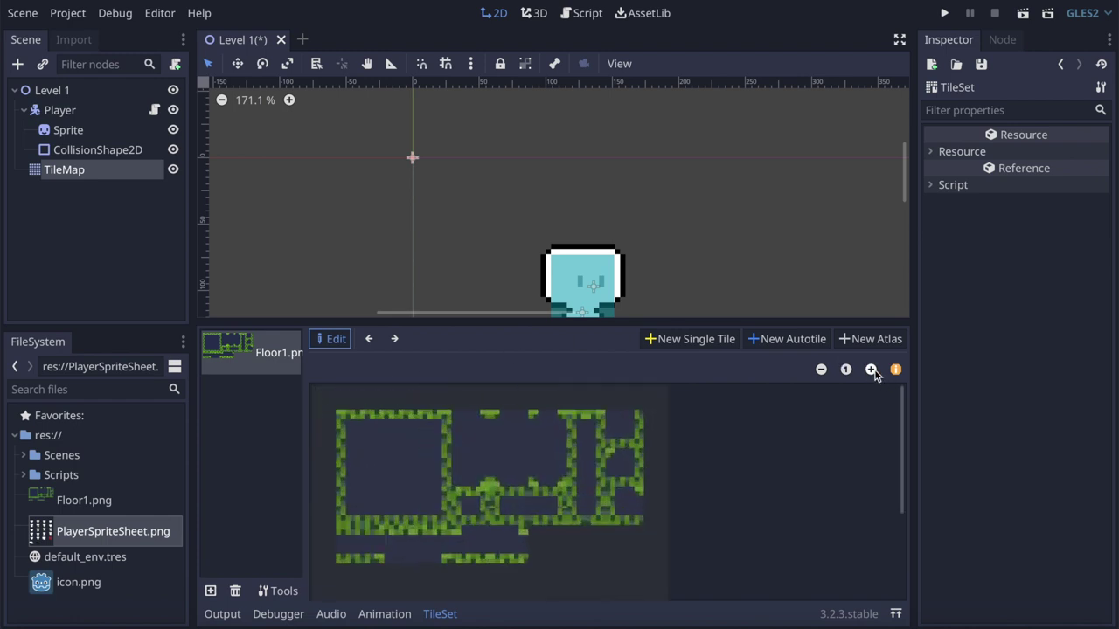
pyautogui.click(783, 343)
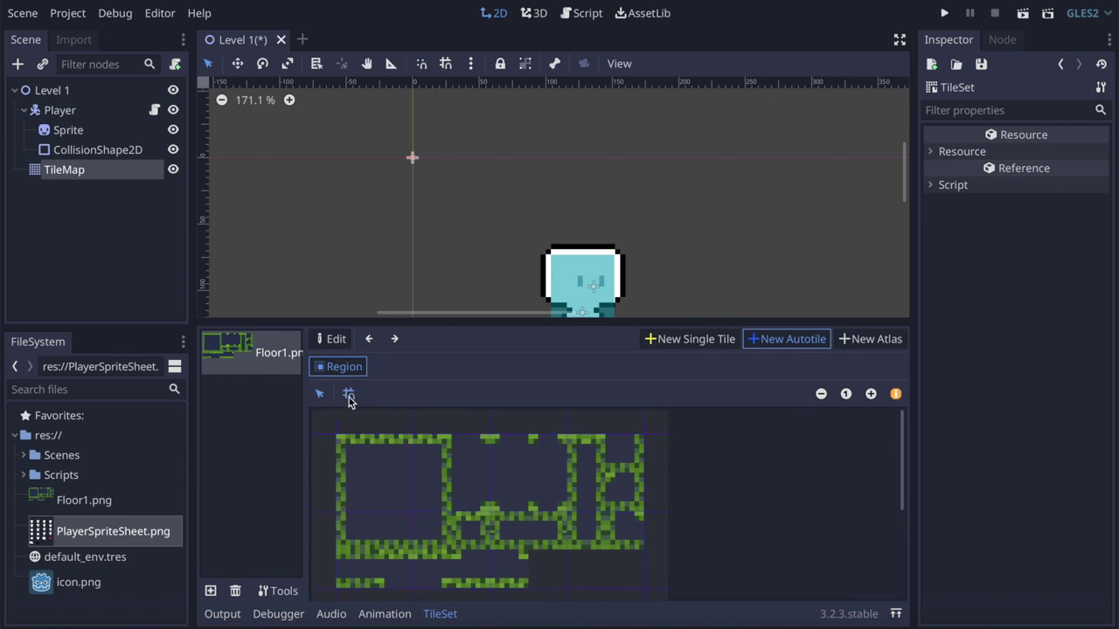
pyautogui.scroll(-2, 454, 469)
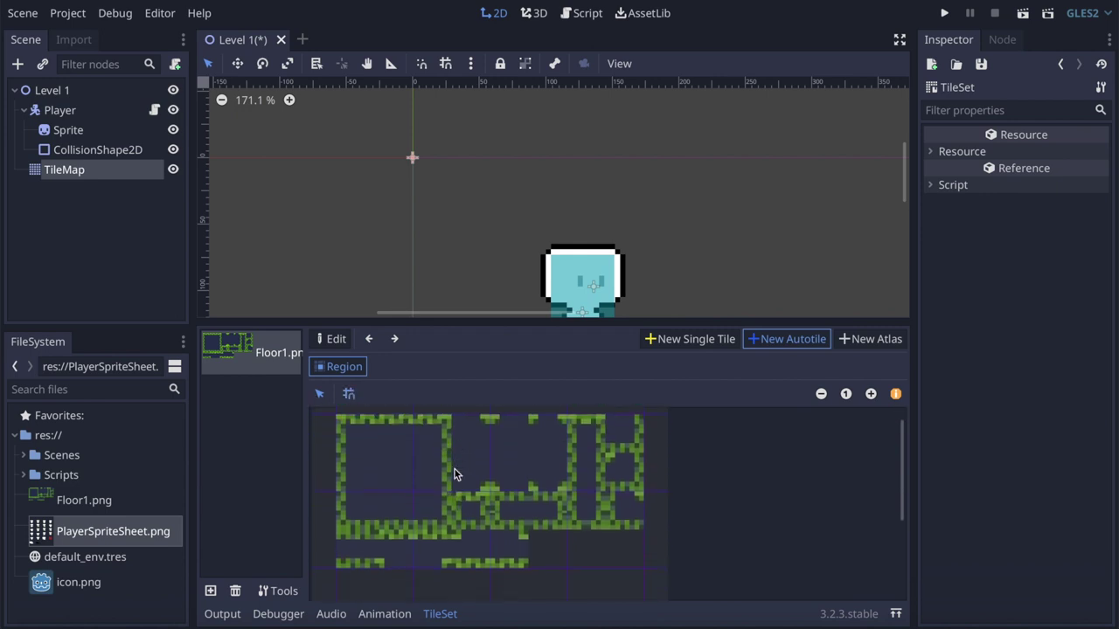
pyautogui.moveTo(341, 423); pyautogui.dragTo(592, 516)
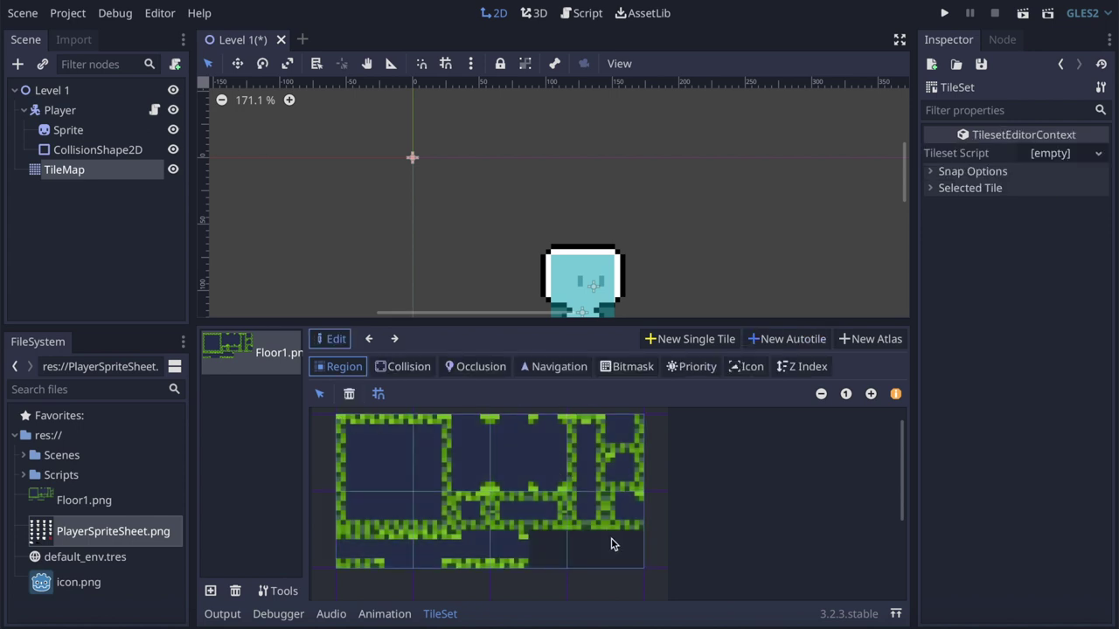
# Set the autotile's snap step to 16×16
pyautogui.click(975, 180)
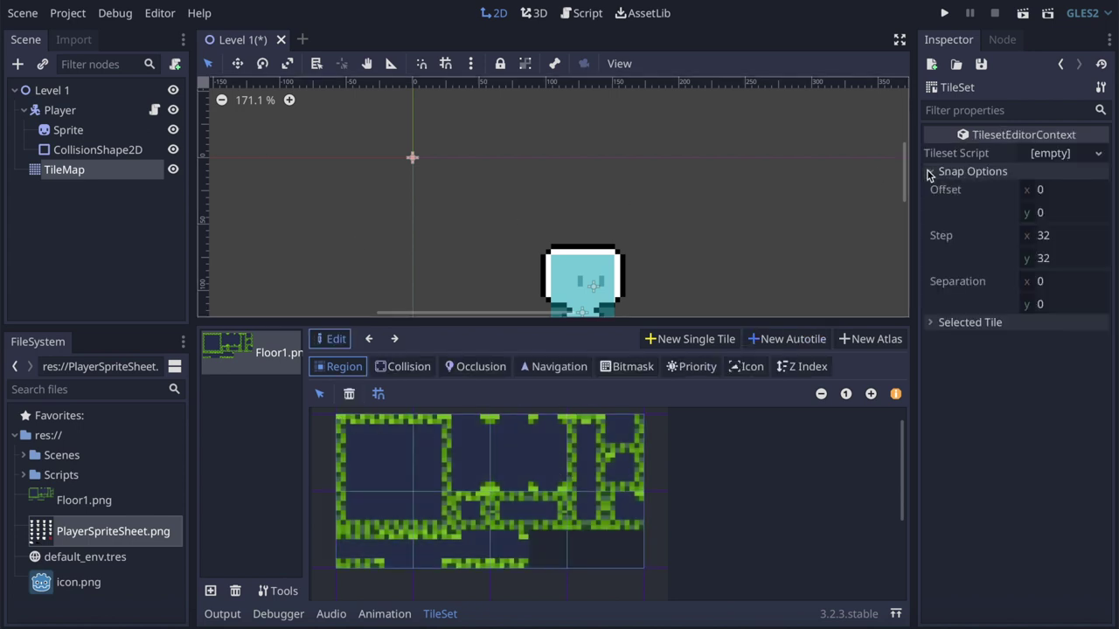
pyautogui.click(1073, 235)
pyautogui.write('1')
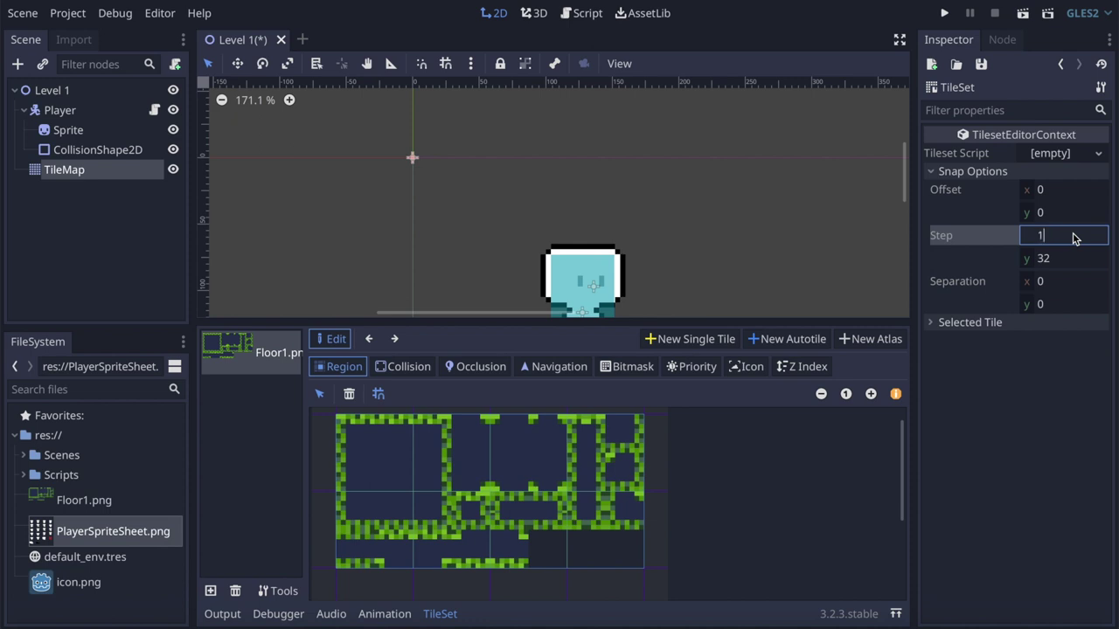
pyautogui.click(1067, 260)
pyautogui.write('1')
pyautogui.press('Return')
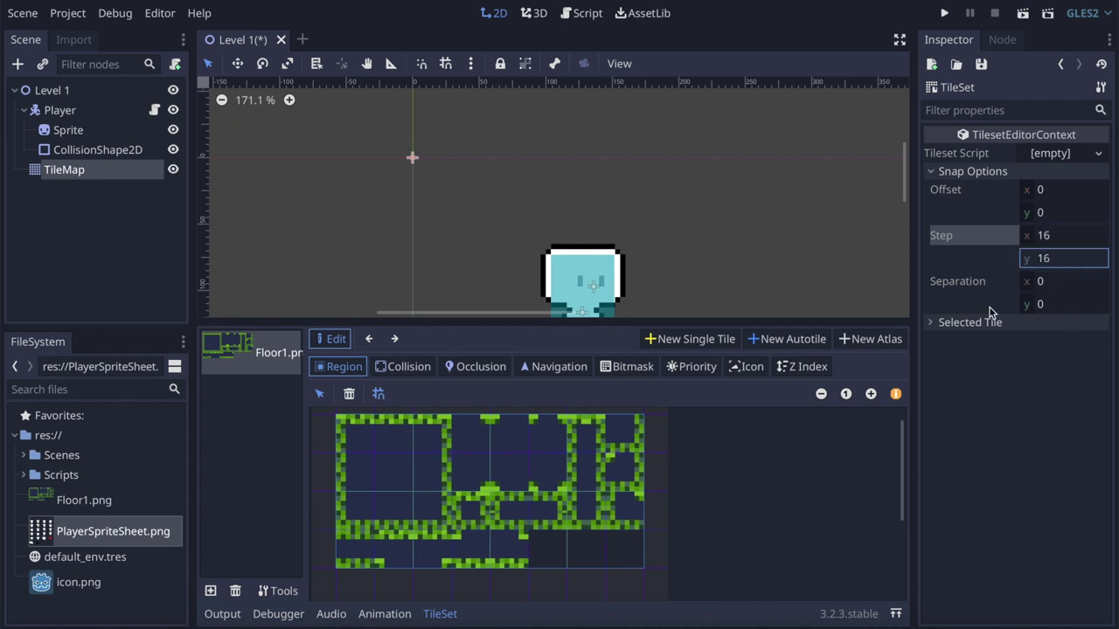
# Set the selected tile's subtile size to 16×16
pyautogui.click(946, 324)
pyautogui.click(1049, 523)
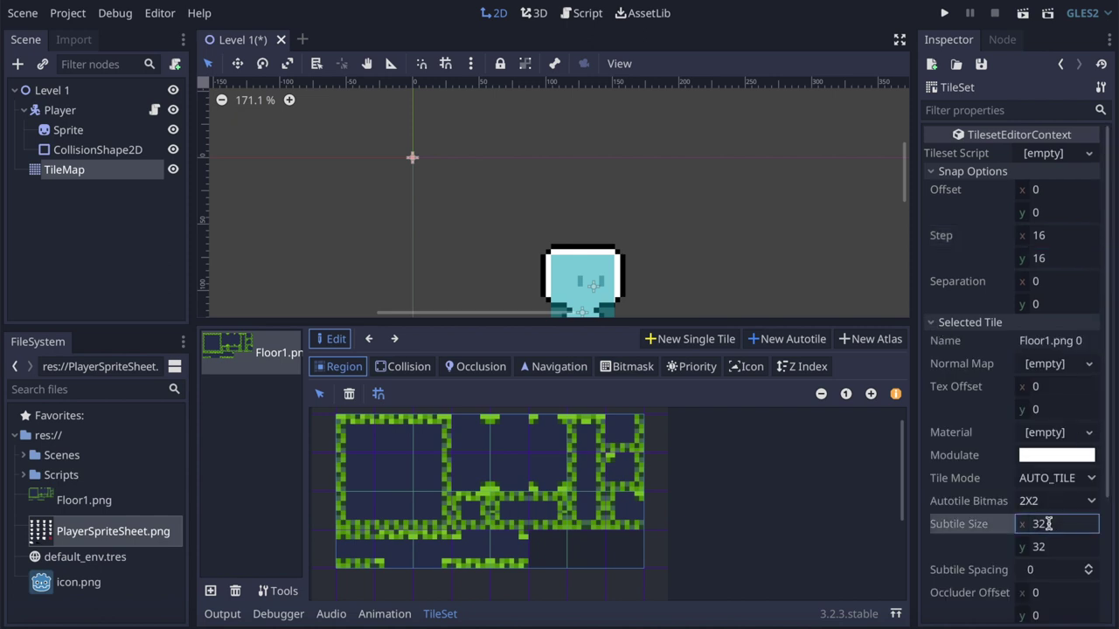
pyautogui.write('16')
pyautogui.click(1068, 550)
pyautogui.write('16')
pyautogui.press('Return')
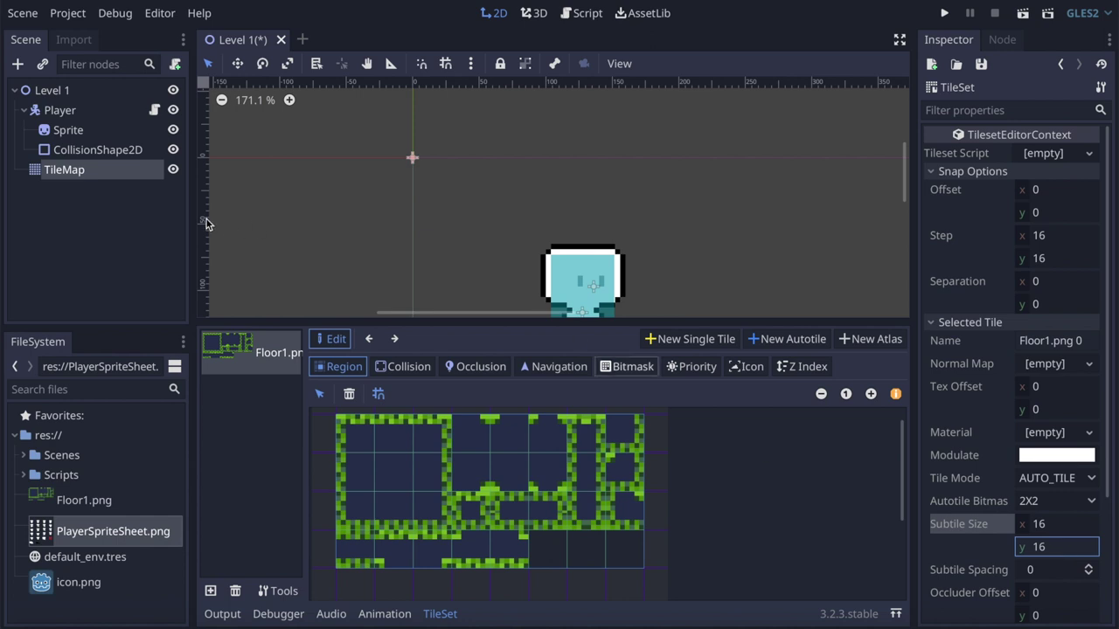
pyautogui.click(48, 169)
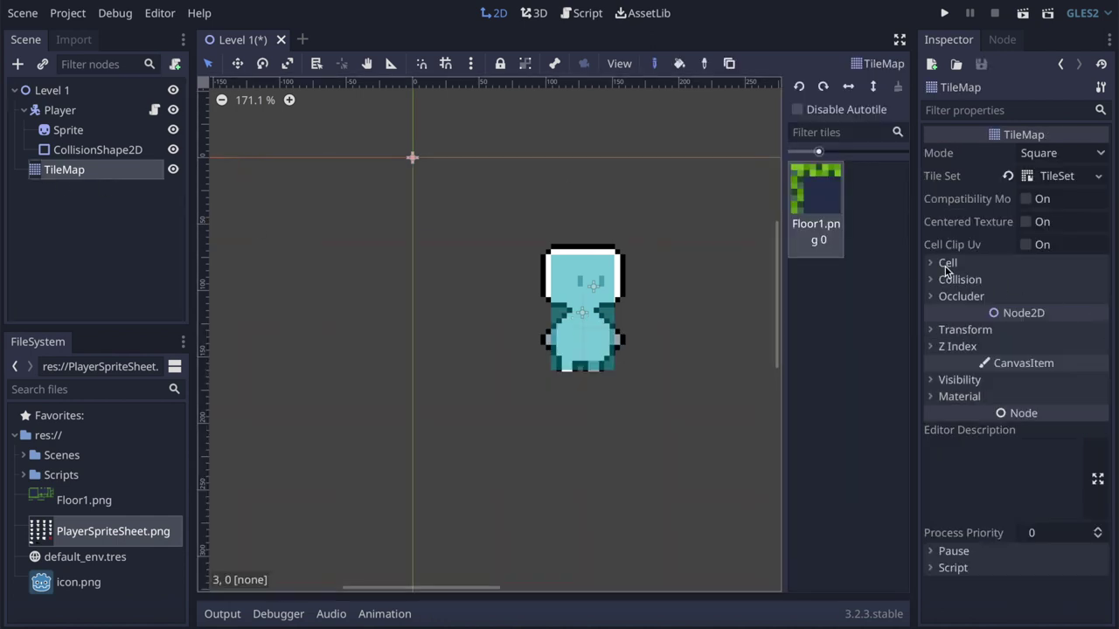
# Change the TileMap's Cell Size from 64×64 to 16×16 in the Inspector
pyautogui.click(946, 264)
pyautogui.click(1056, 282)
pyautogui.write('16')
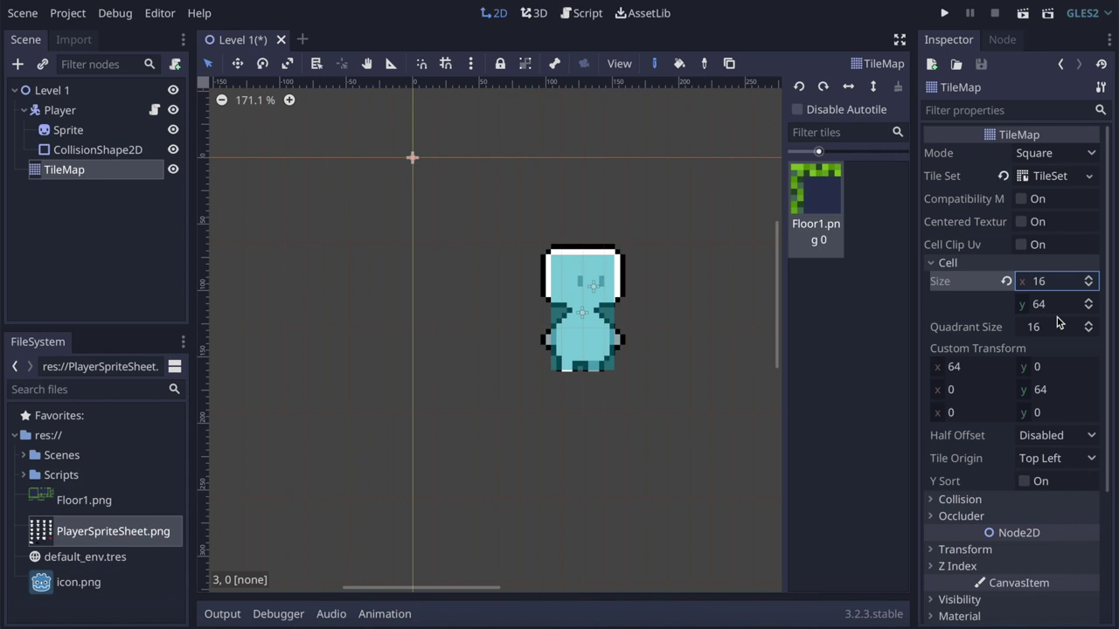
pyautogui.click(1057, 312)
pyautogui.write('1')
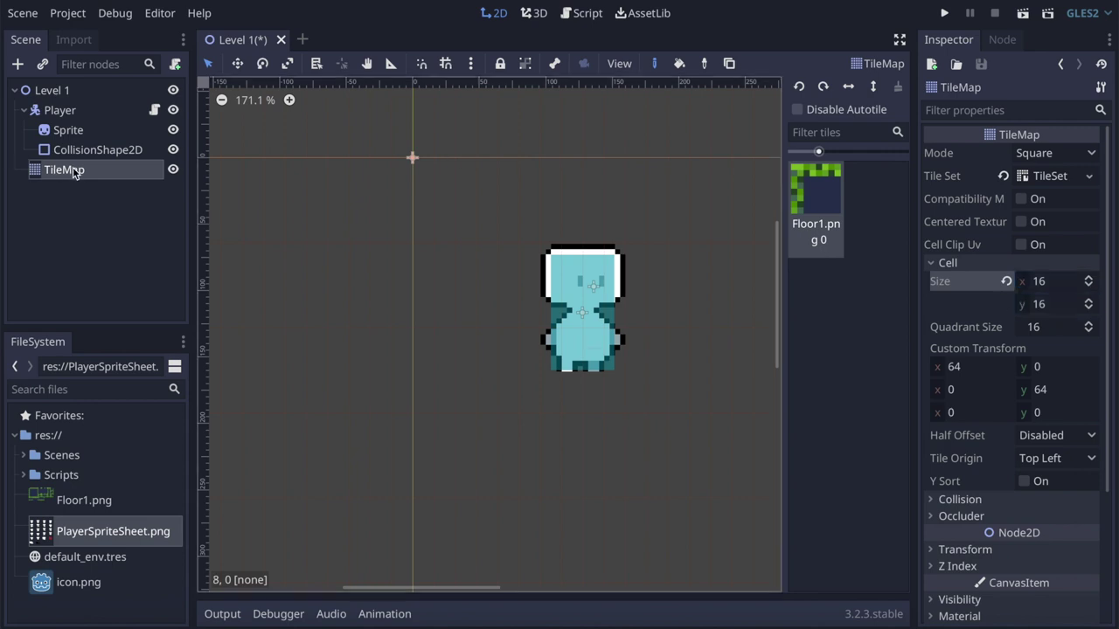
pyautogui.click(51, 174)
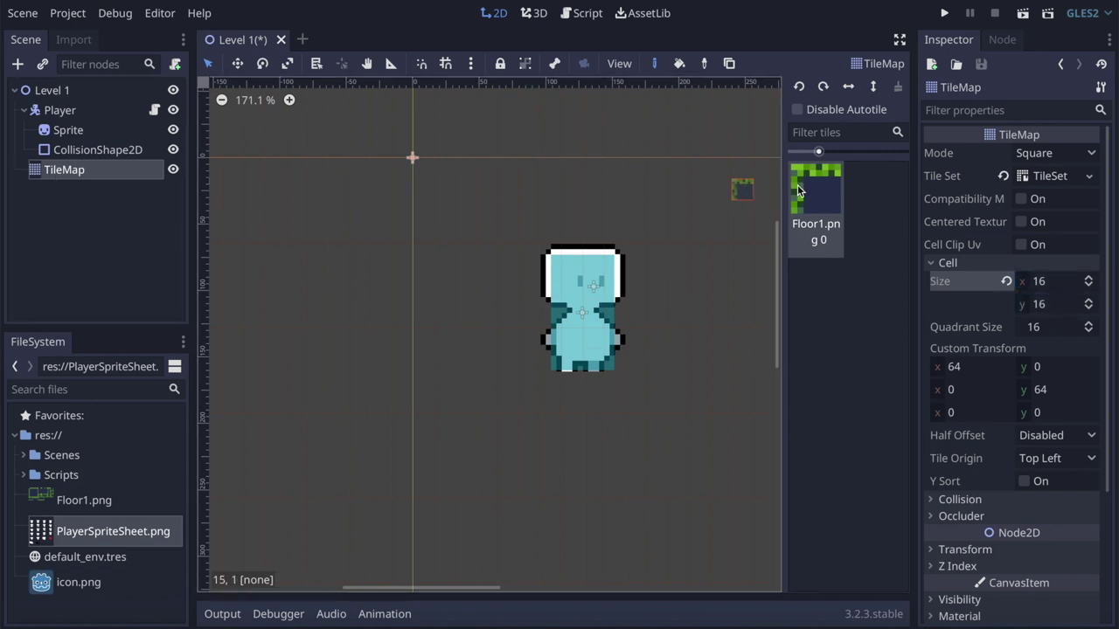
pyautogui.click(1045, 176)
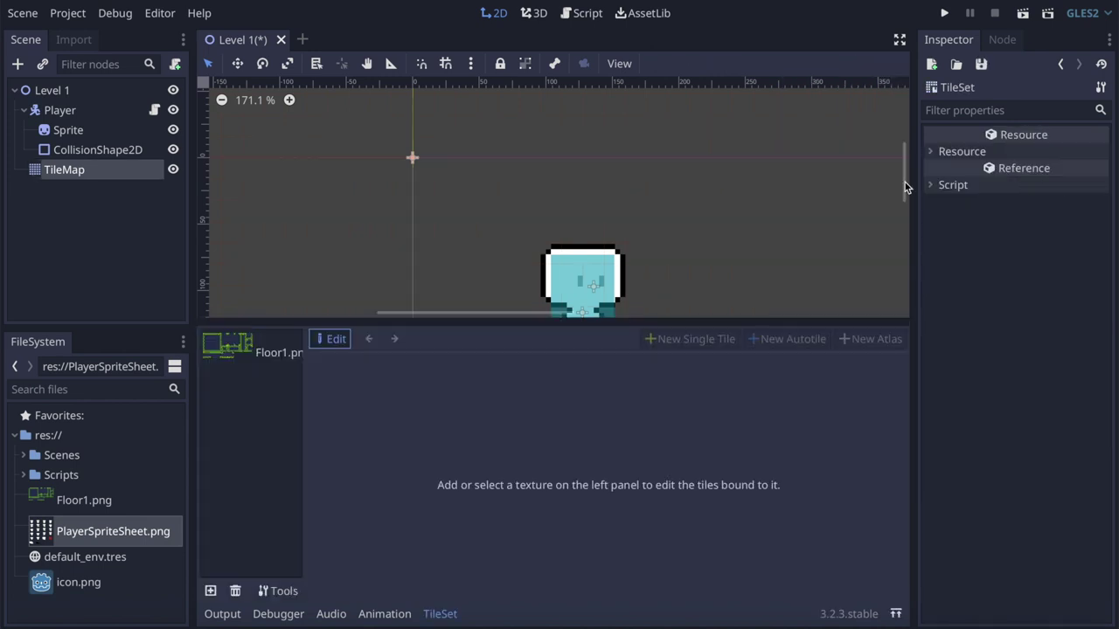
# Select the Floor1 autotile and pick one of its subtiles as the icon
pyautogui.click(233, 347)
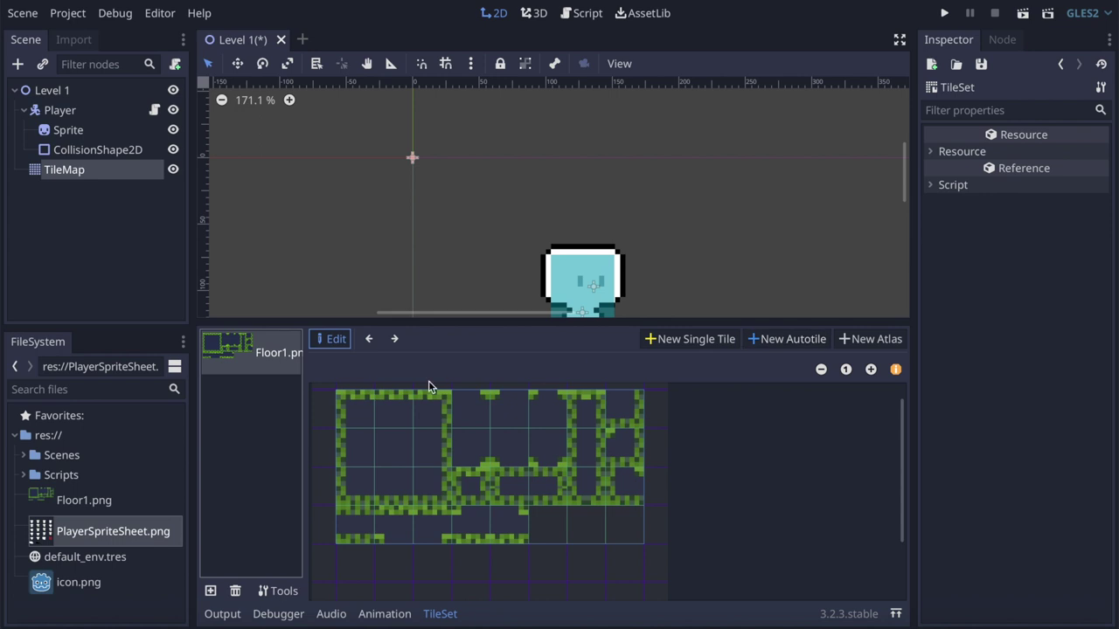
pyautogui.click(354, 414)
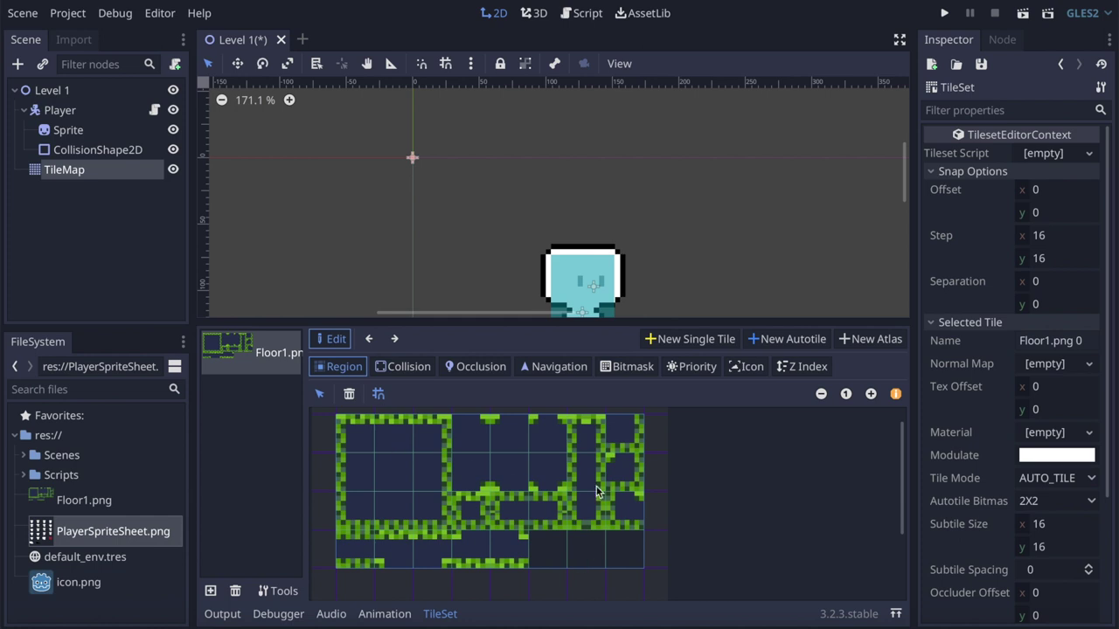
pyautogui.scroll(-2, 607, 459)
pyautogui.click(750, 371)
pyautogui.click(477, 486)
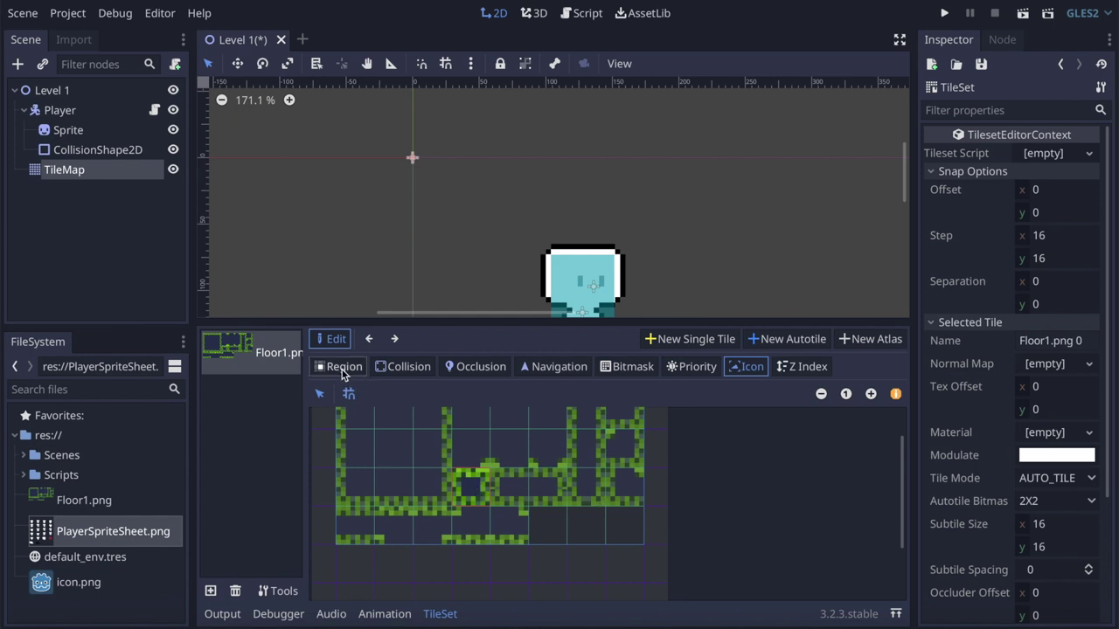
# Switch the autotile to Collision mode and select the top-left subtile
pyautogui.click(402, 371)
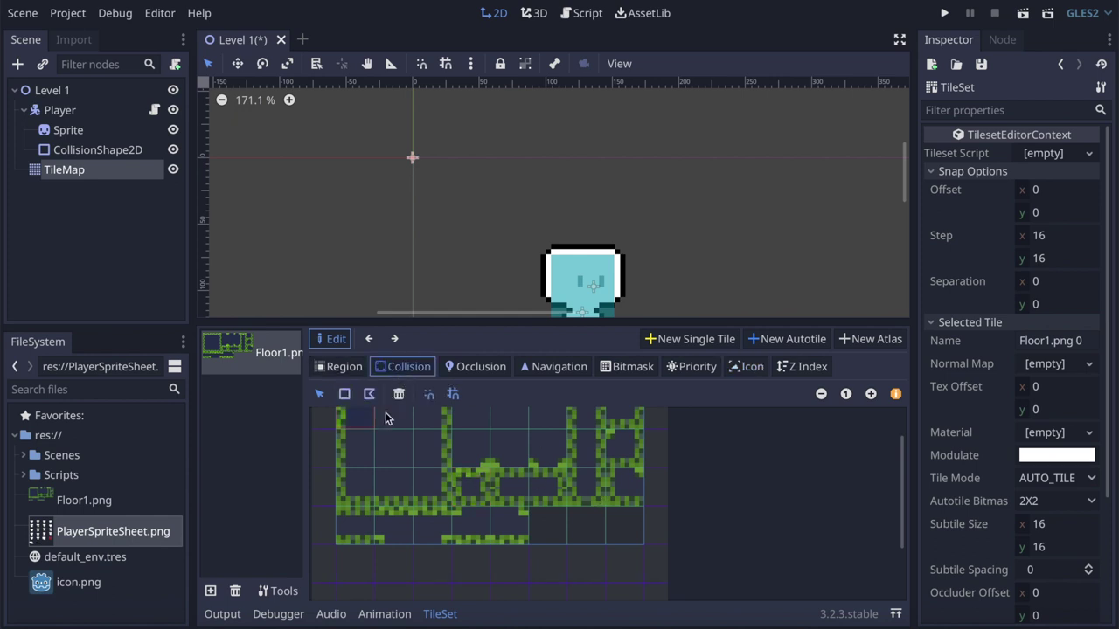
pyautogui.scroll(1, 494, 494)
pyautogui.scroll(1, 494, 493)
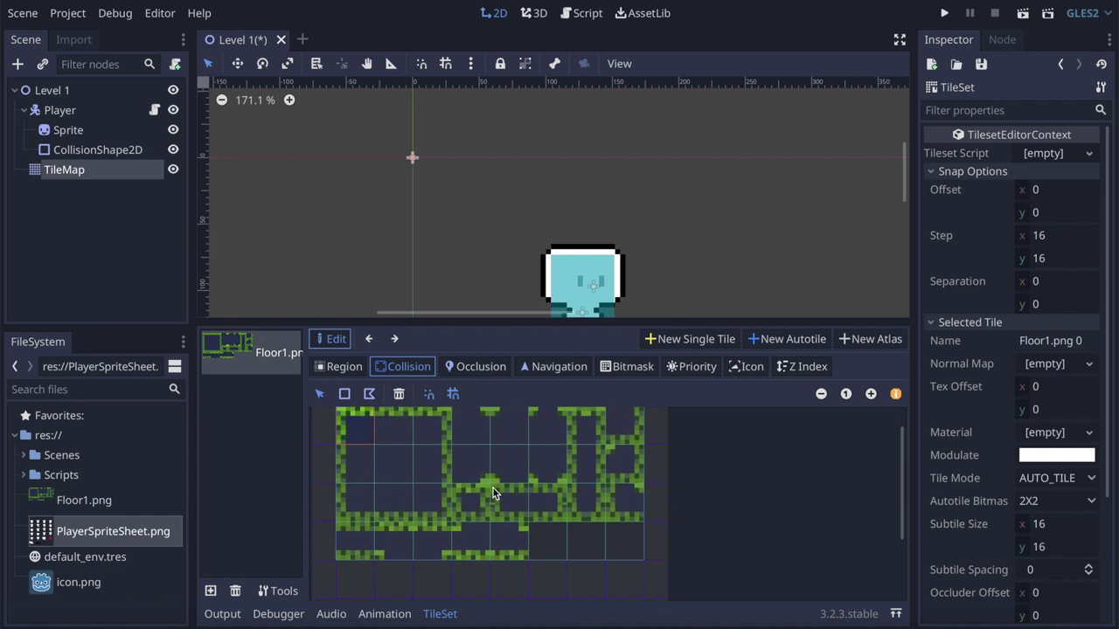
pyautogui.scroll(1, 473, 496)
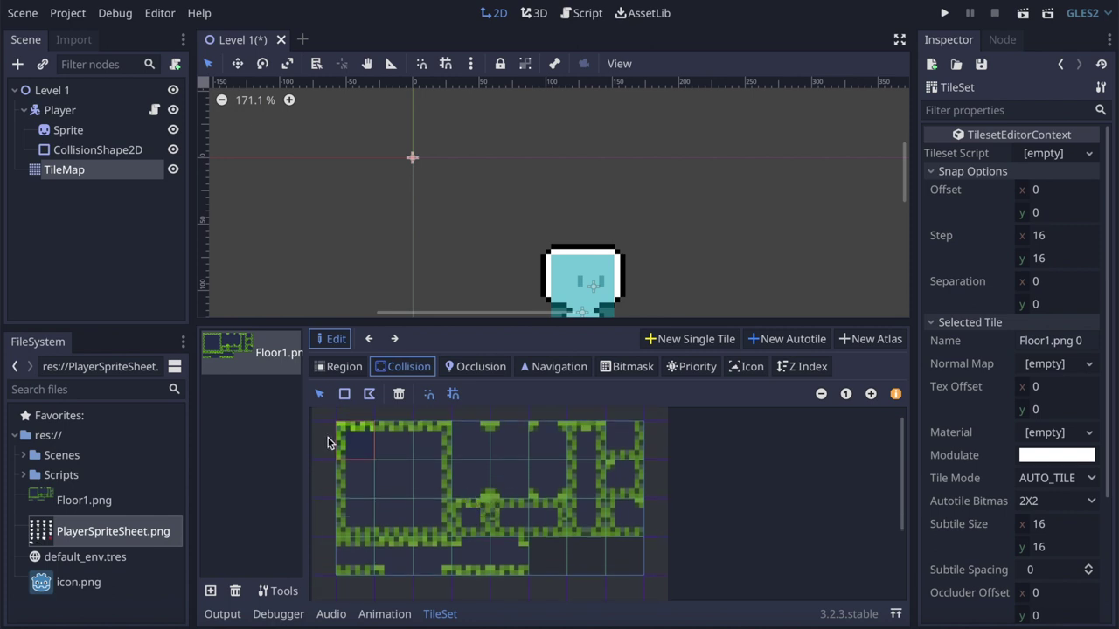
pyautogui.scroll(-2, 650, 232)
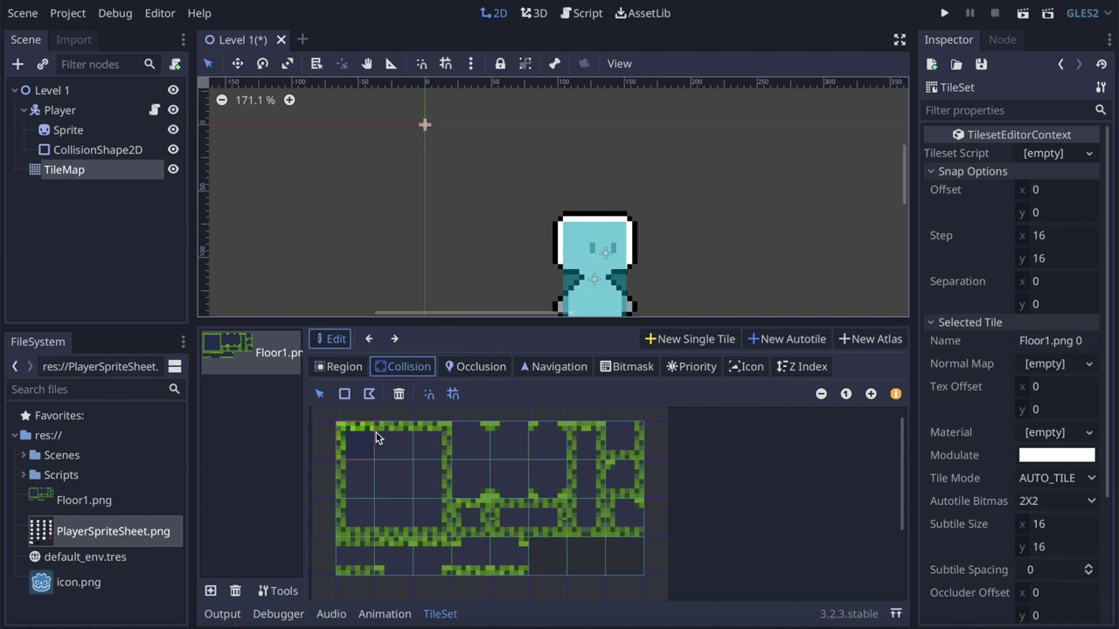
pyautogui.click(355, 441)
pyautogui.scroll(-2, 664, 249)
pyautogui.scroll(-1, 612, 240)
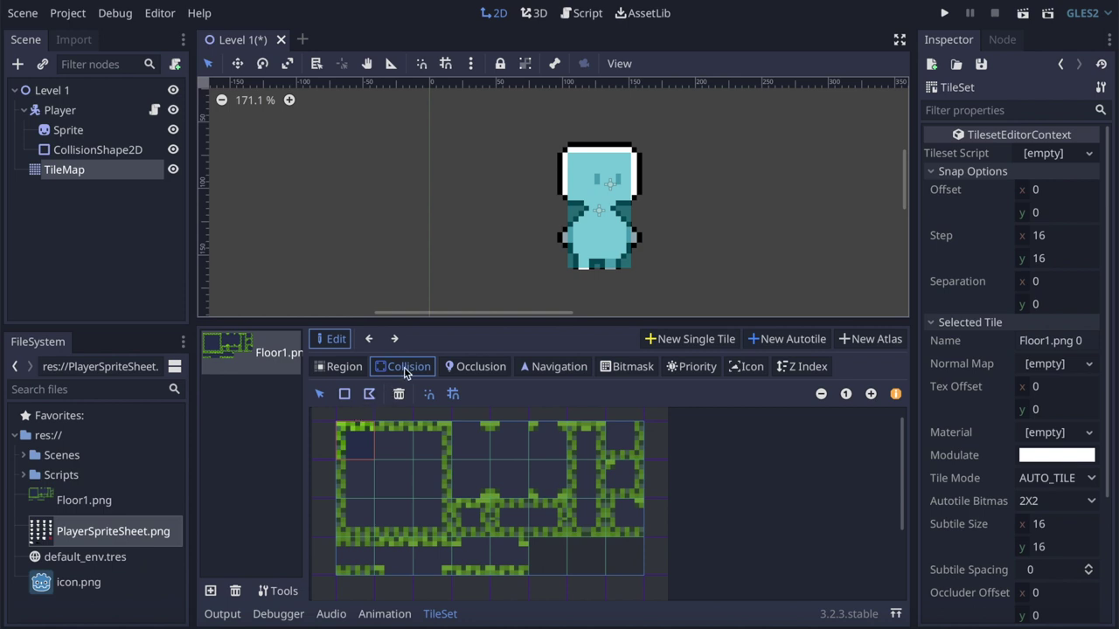
# Add rectangle collision shapes to the seven top-row Floor1 subtiles
pyautogui.click(347, 394)
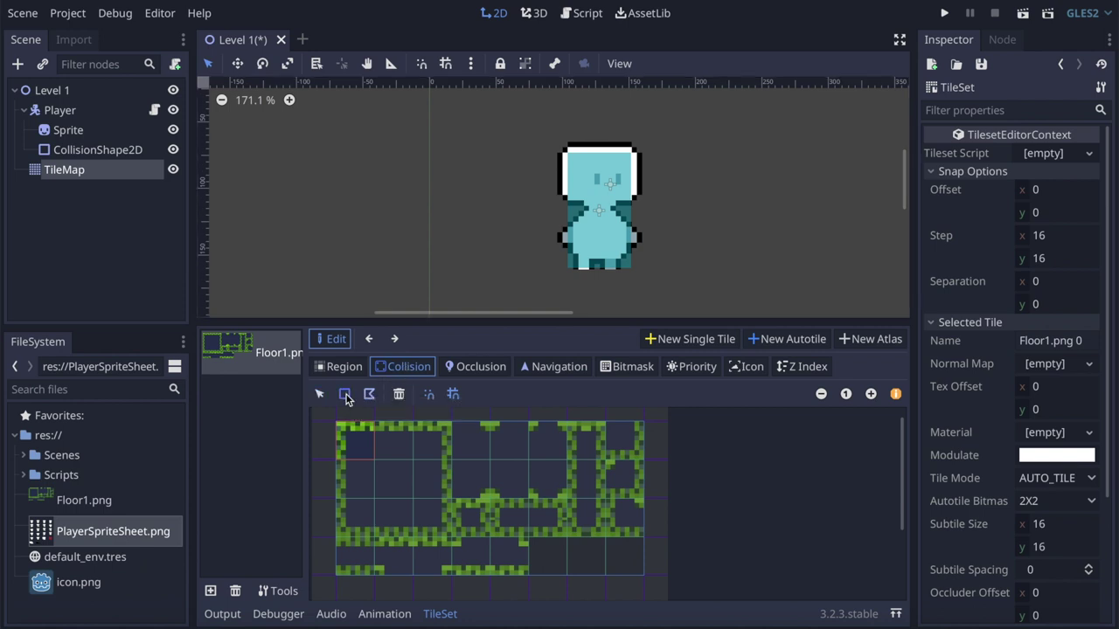
pyautogui.click(359, 441)
pyautogui.click(402, 447)
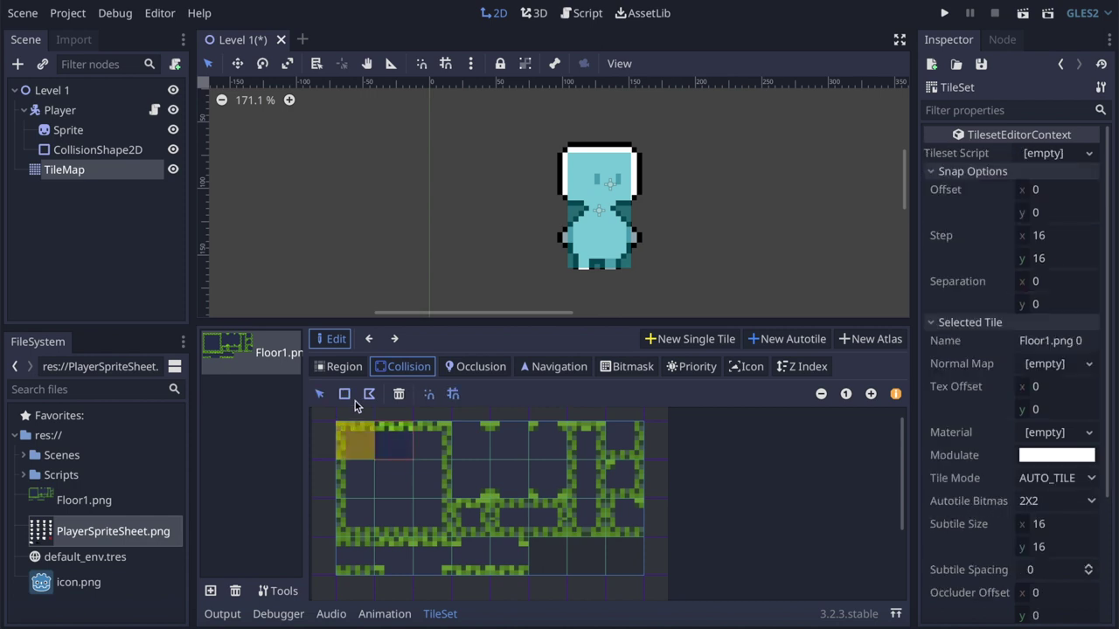
pyautogui.click(434, 445)
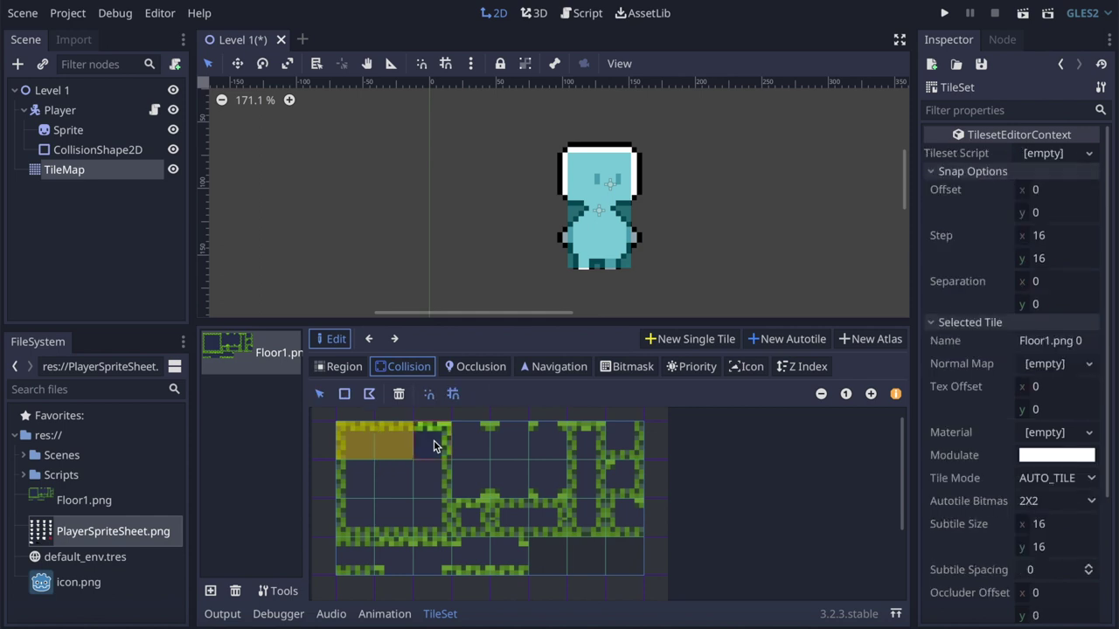
pyautogui.click(479, 452)
pyautogui.click(513, 449)
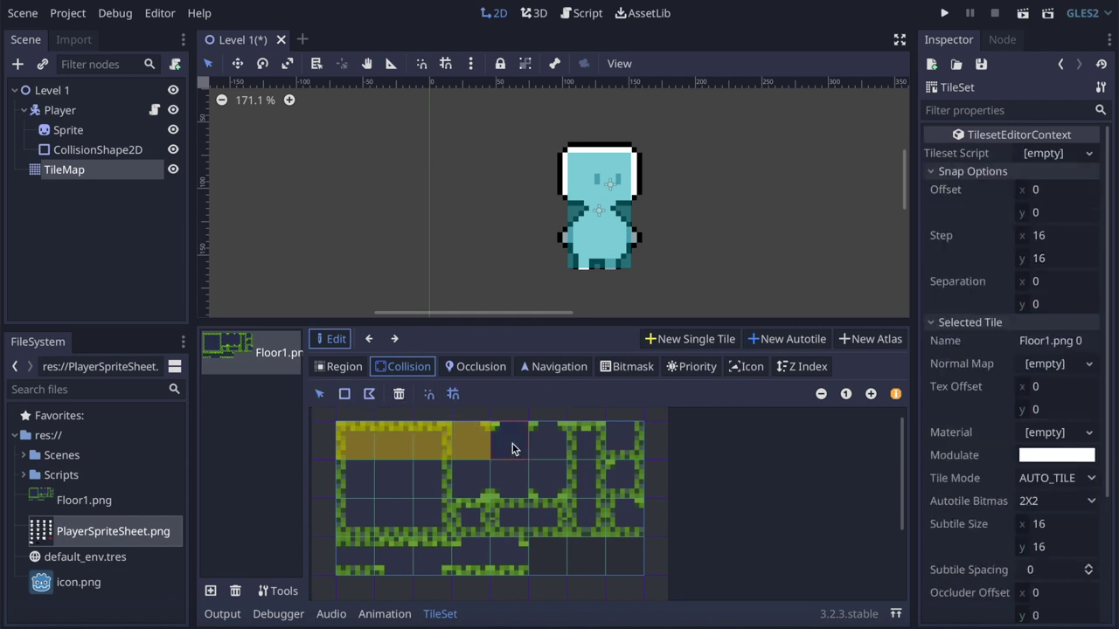
pyautogui.click(560, 450)
pyautogui.click(344, 393)
pyautogui.moveTo(530, 424); pyautogui.dragTo(567, 460)
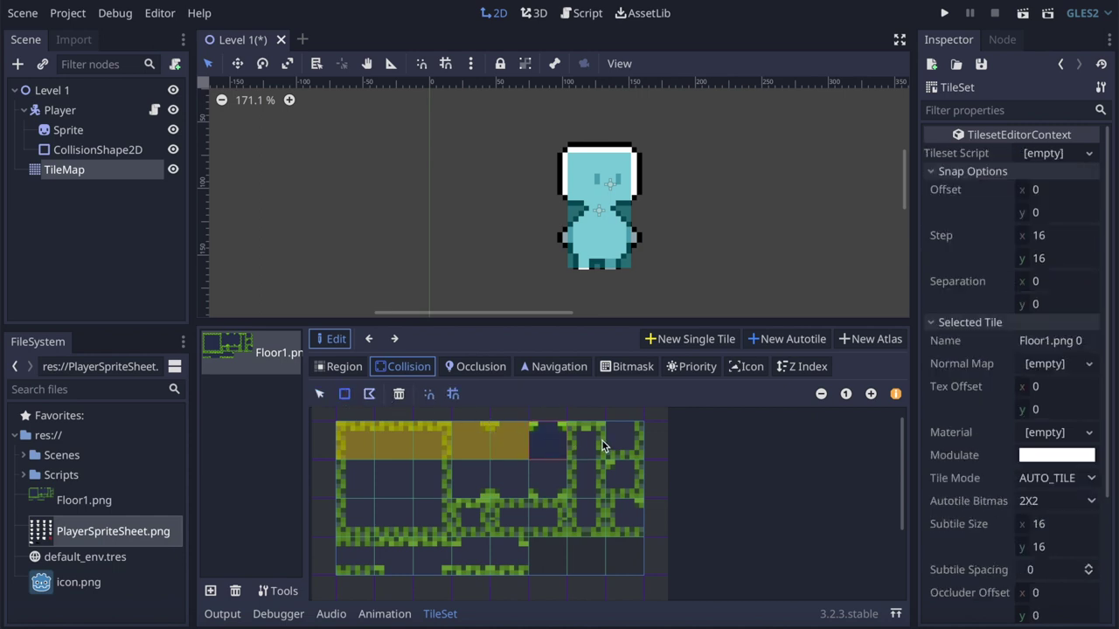
pyautogui.click(344, 393)
pyautogui.moveTo(568, 423); pyautogui.dragTo(605, 459)
pyautogui.click(623, 449)
pyautogui.click(345, 395)
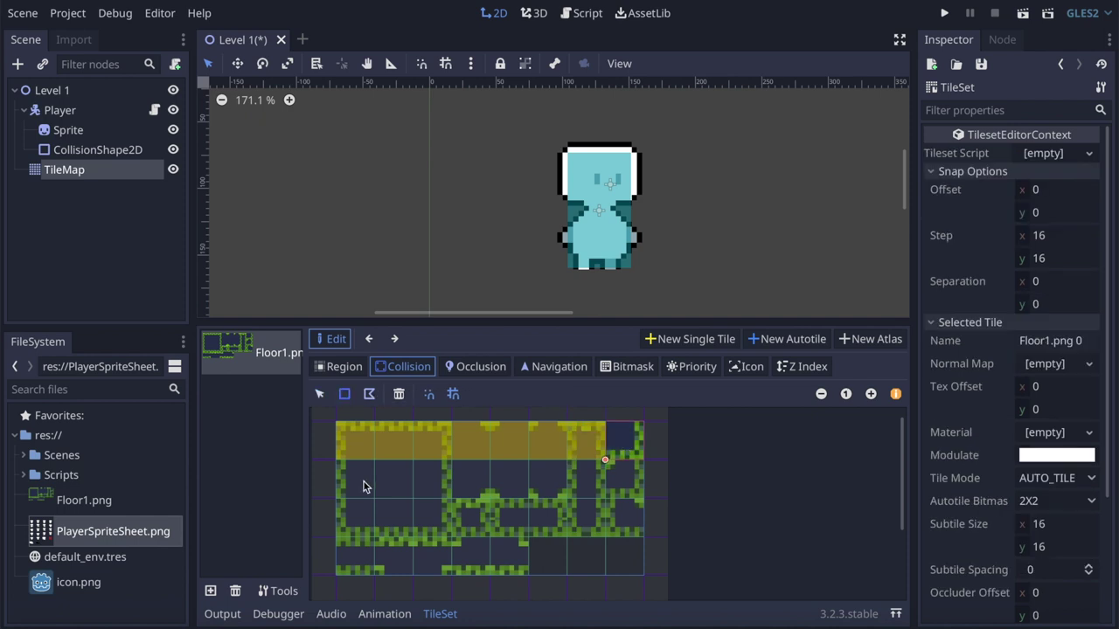
# Cover the second-row subtiles with rectangle collision shapes
pyautogui.click(363, 487)
pyautogui.moveTo(340, 463)
pyautogui.mouseDown()
pyautogui.moveTo(372, 496)
pyautogui.moveTo(442, 481)
pyautogui.mouseUp()
pyautogui.click(394, 479)
pyautogui.click(344, 394)
pyautogui.click(437, 486)
pyautogui.click(350, 394)
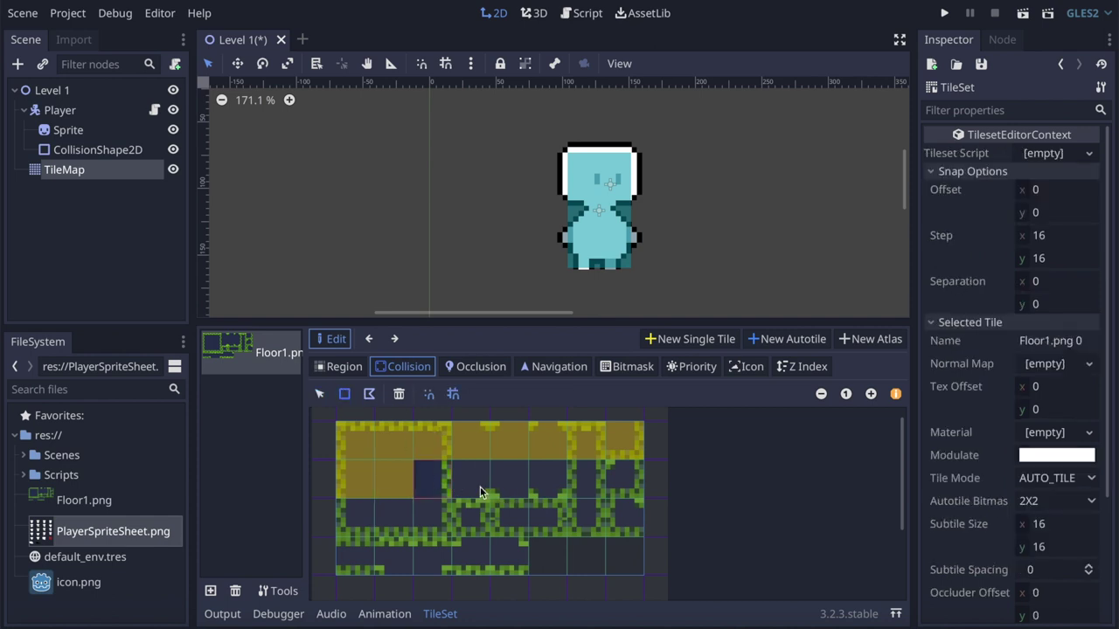
pyautogui.click(484, 494)
pyautogui.click(346, 394)
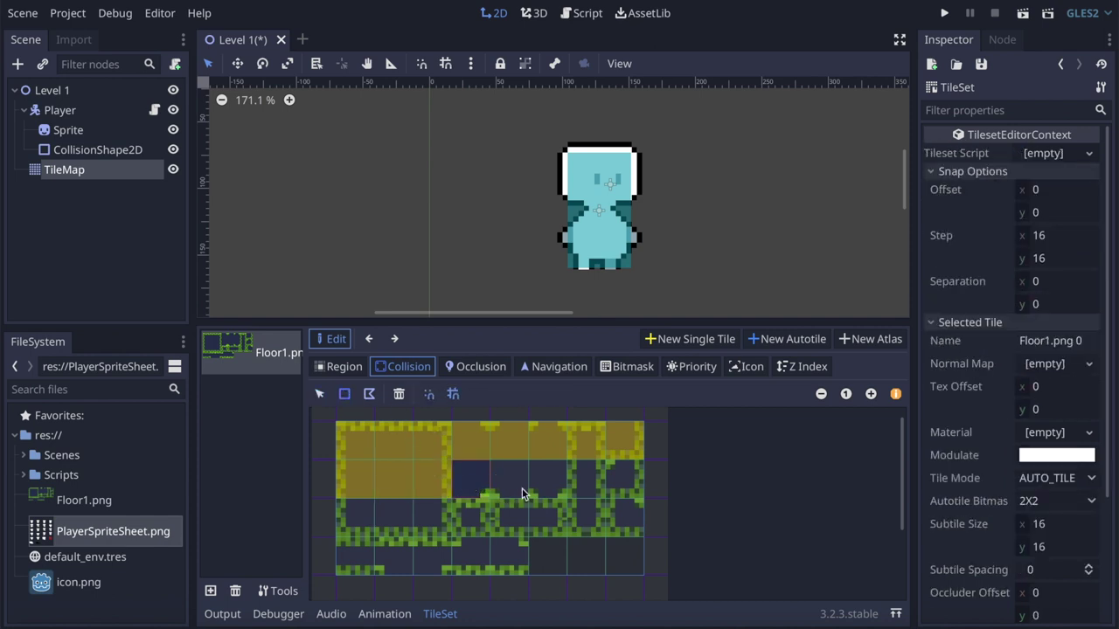
pyautogui.click(517, 486)
pyautogui.click(347, 394)
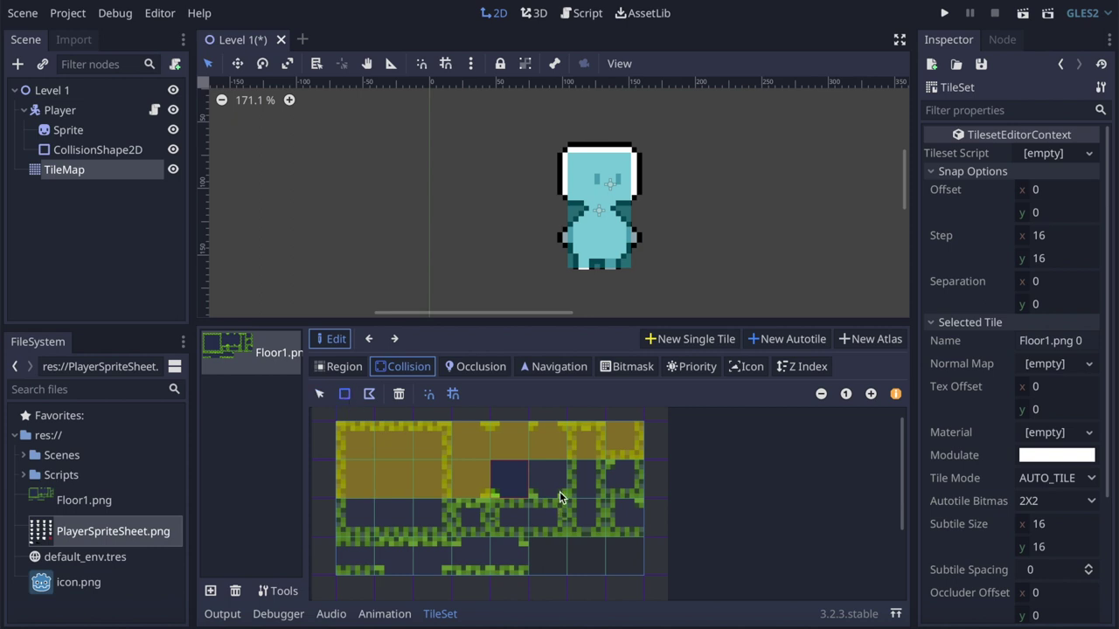
pyautogui.click(559, 489)
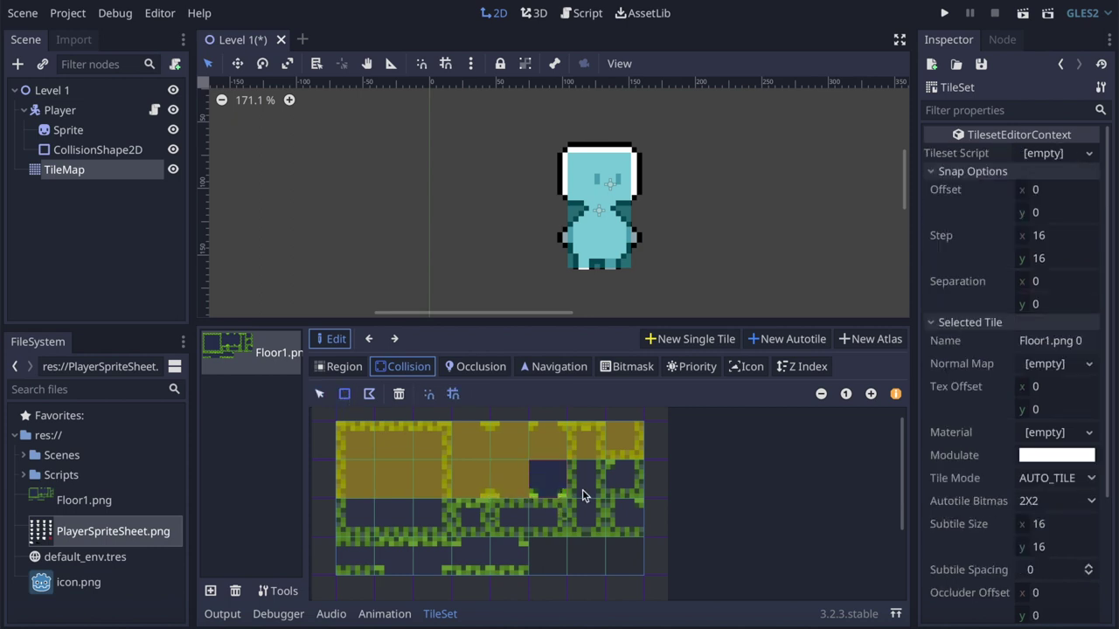
pyautogui.click(582, 490)
pyautogui.click(346, 395)
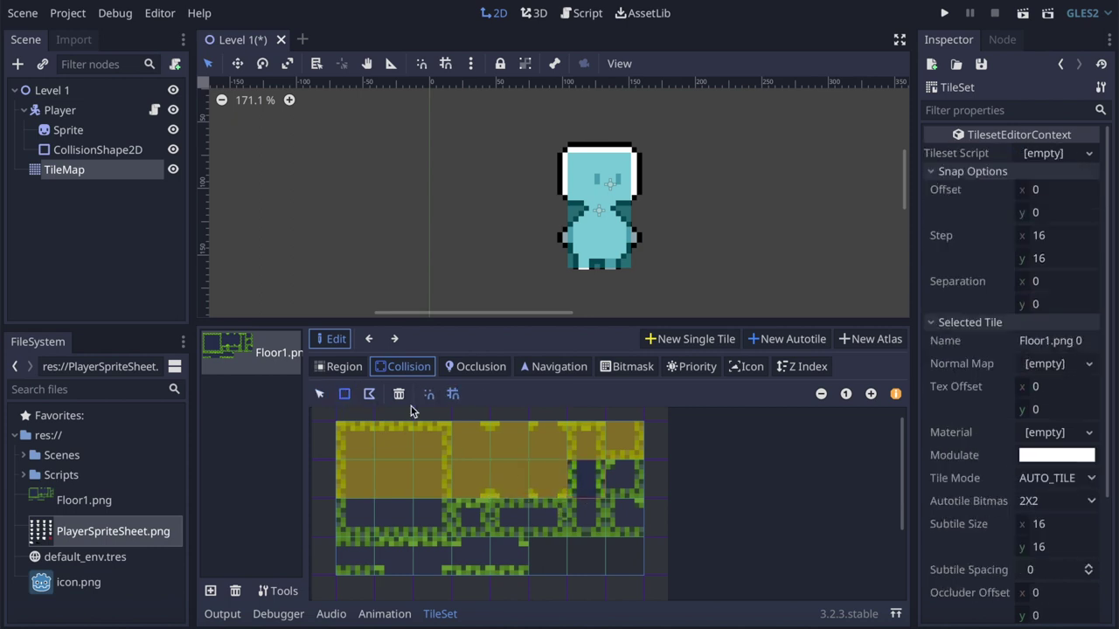
pyautogui.click(636, 490)
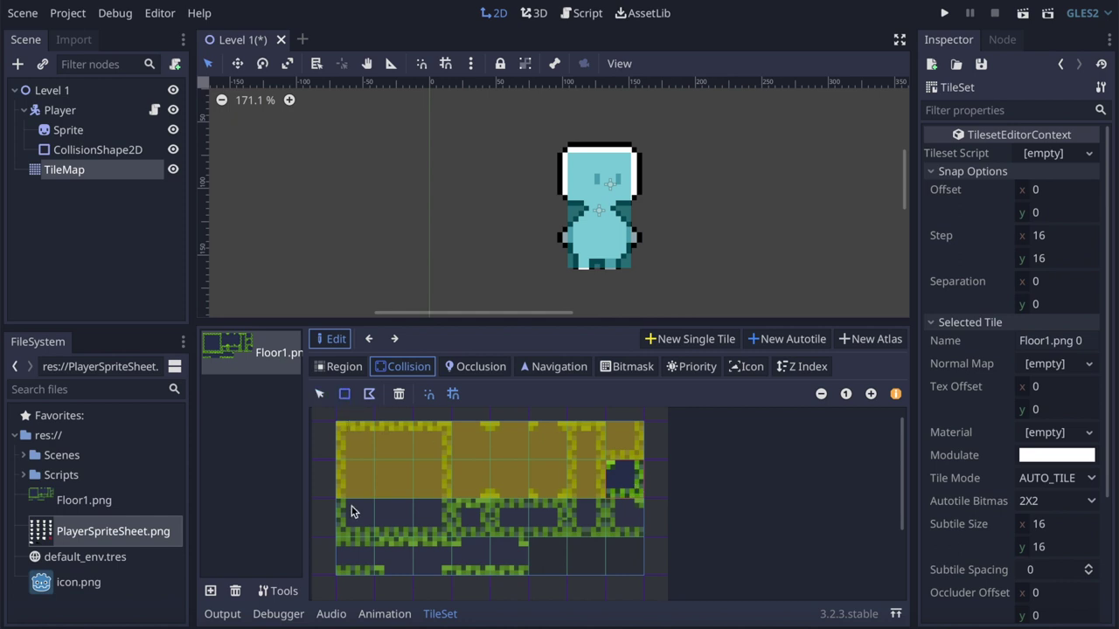
# Add rectangle collision squares to the third-row subtiles
pyautogui.moveTo(374, 499)
pyautogui.mouseDown()
pyautogui.moveTo(394, 522)
pyautogui.moveTo(337, 534)
pyautogui.mouseUp()
pyautogui.moveTo(440, 524)
pyautogui.mouseDown()
pyautogui.moveTo(458, 509)
pyautogui.moveTo(513, 539)
pyautogui.moveTo(490, 499)
pyautogui.mouseUp()
pyautogui.click(344, 394)
pyautogui.click(345, 394)
pyautogui.click(345, 394)
pyautogui.moveTo(588, 530); pyautogui.dragTo(529, 500)
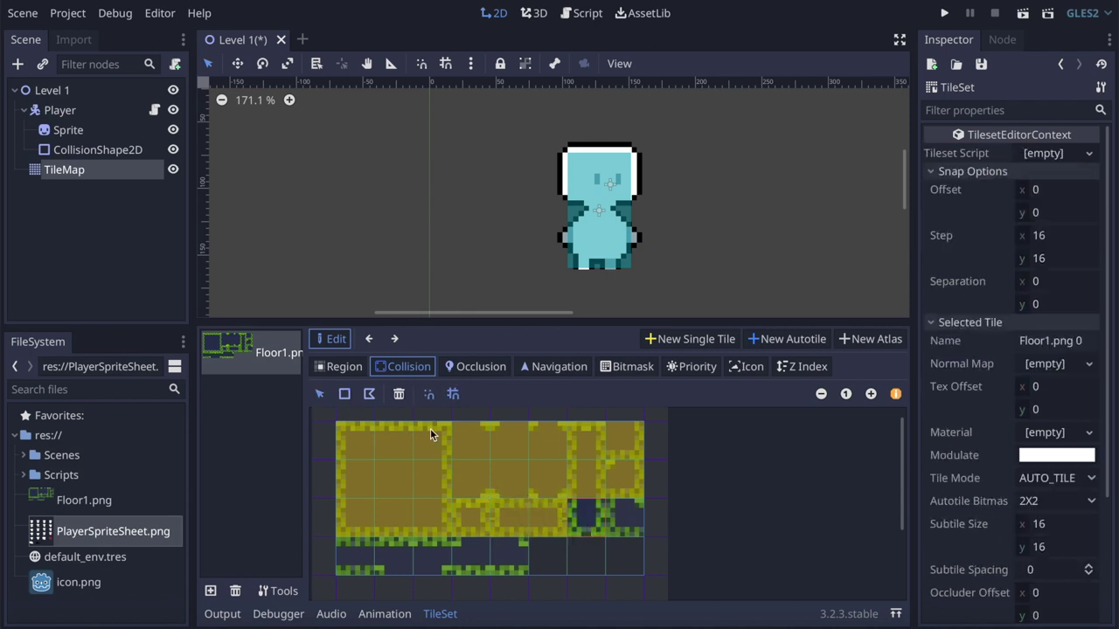
pyautogui.click(344, 395)
pyautogui.moveTo(621, 526); pyautogui.dragTo(566, 500)
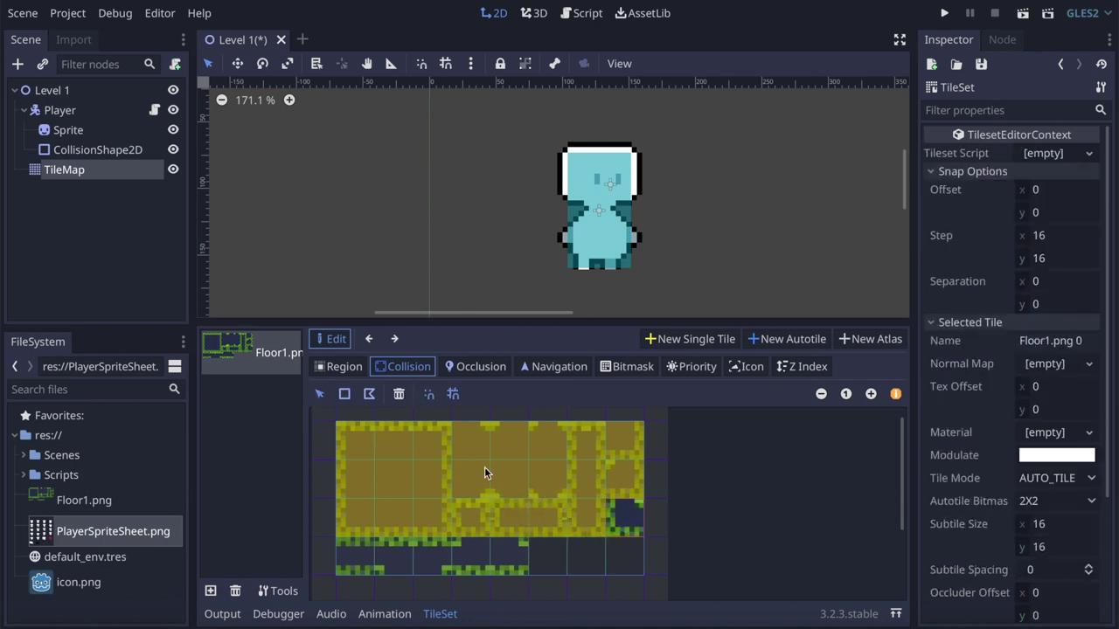
pyautogui.click(345, 394)
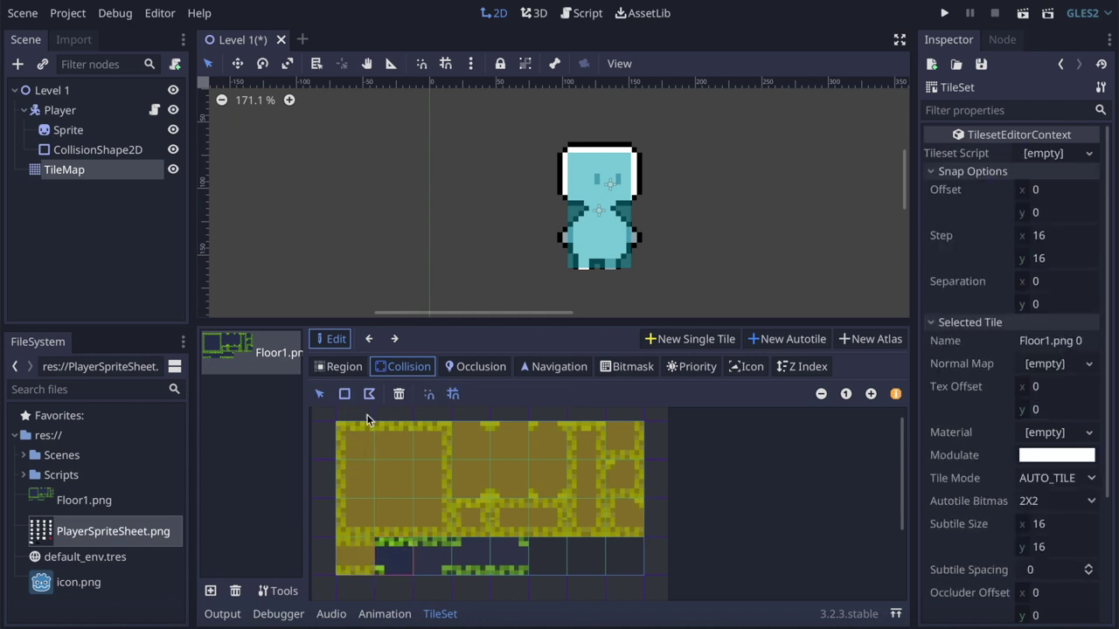
pyautogui.click(346, 398)
# Add collision squares to the bottom-row subtiles and save the Level 1 scene
pyautogui.moveTo(437, 568); pyautogui.dragTo(376, 539)
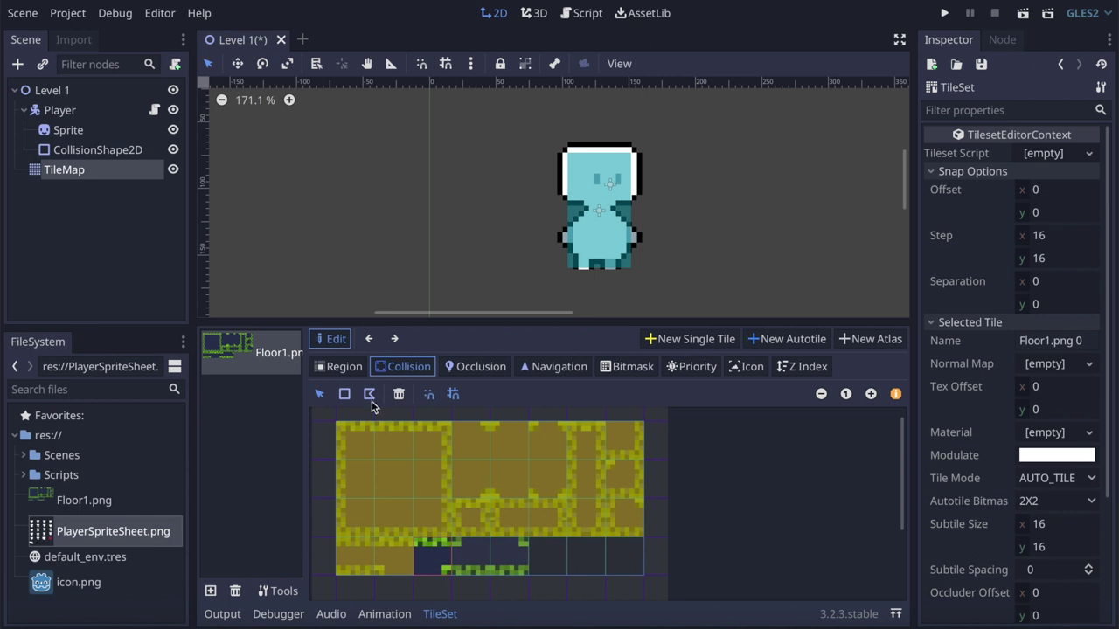
pyautogui.moveTo(480, 562); pyautogui.dragTo(414, 539)
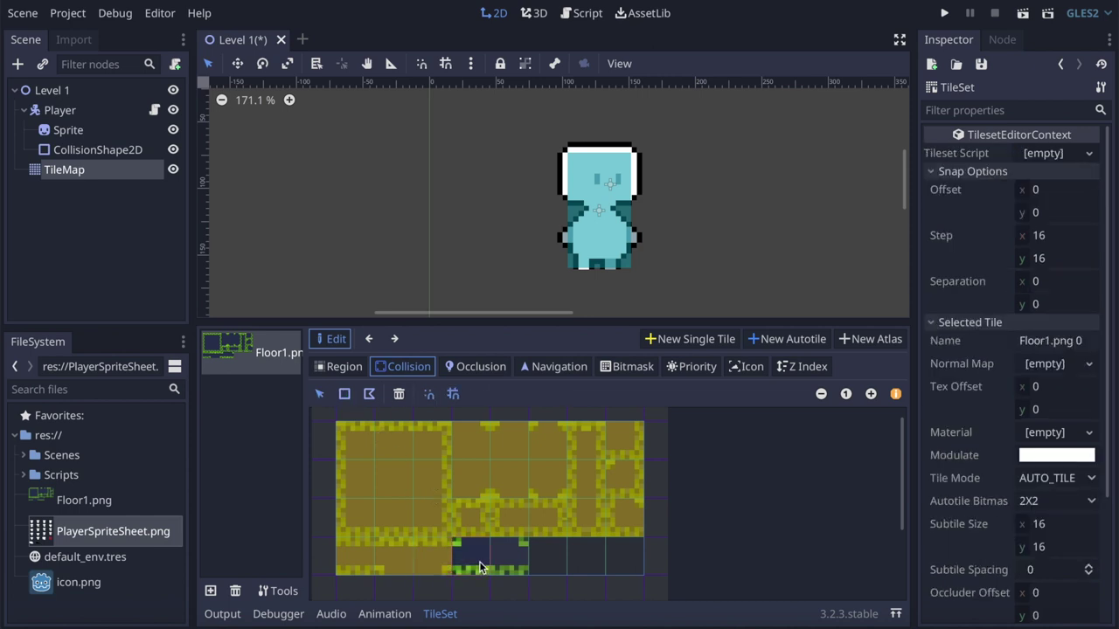
pyautogui.moveTo(511, 562); pyautogui.dragTo(453, 539)
pyautogui.click(346, 395)
pyautogui.moveTo(561, 568); pyautogui.dragTo(557, 563)
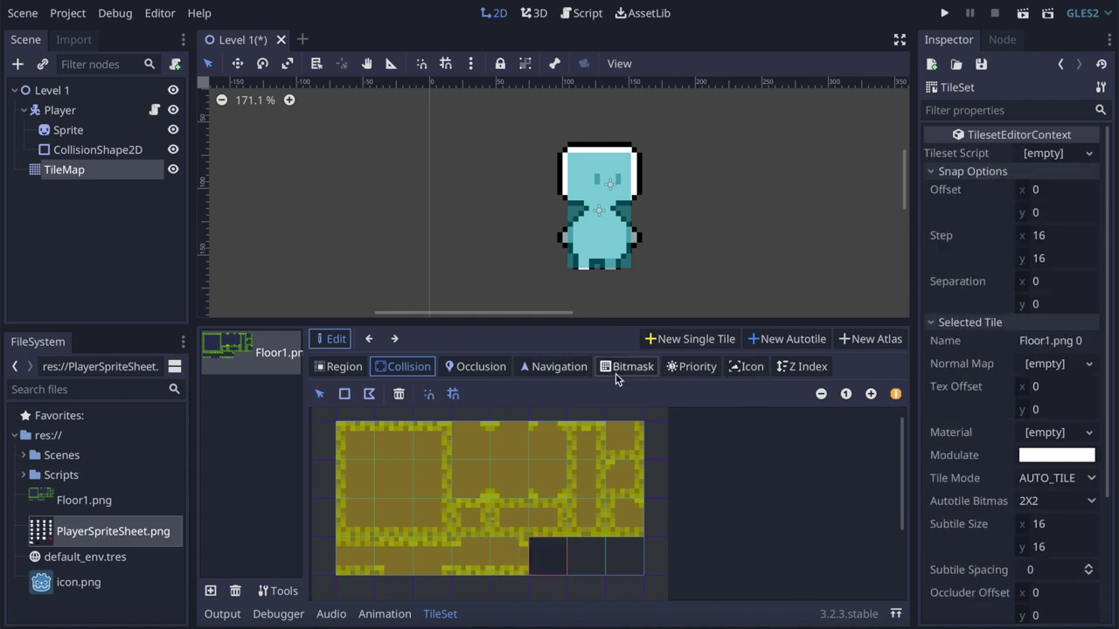
pyautogui.hotkey('ctrl', 's')
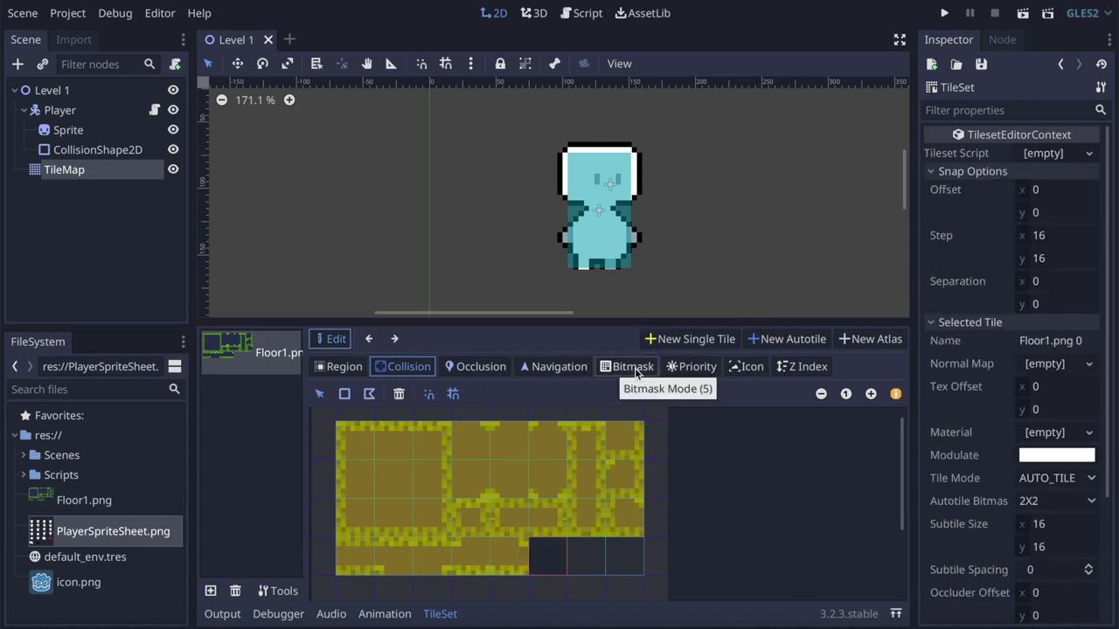
# Switch to Bitmask mode, set the bitmask to 3X3 (minimal), then enlarge and zoom the editor
pyautogui.click(635, 369)
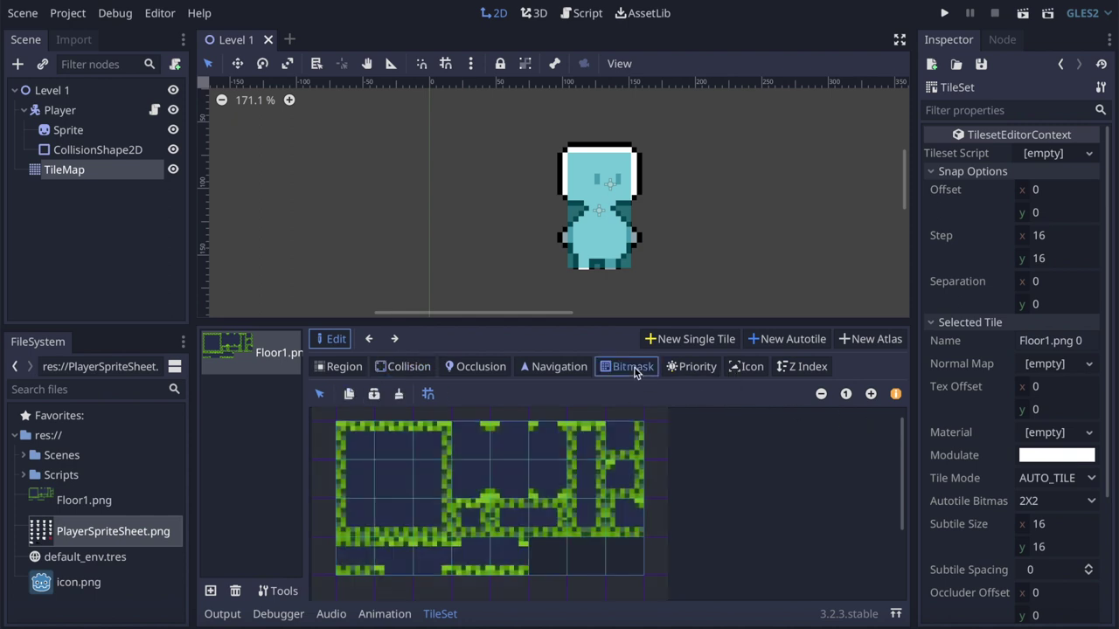
pyautogui.click(1051, 509)
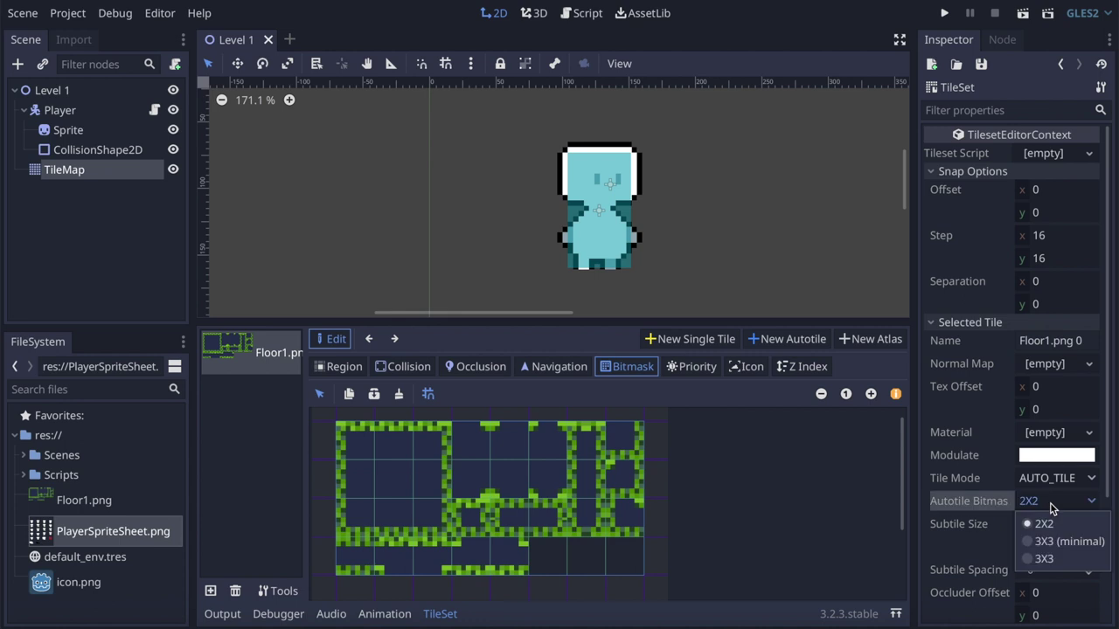
pyautogui.click(1070, 542)
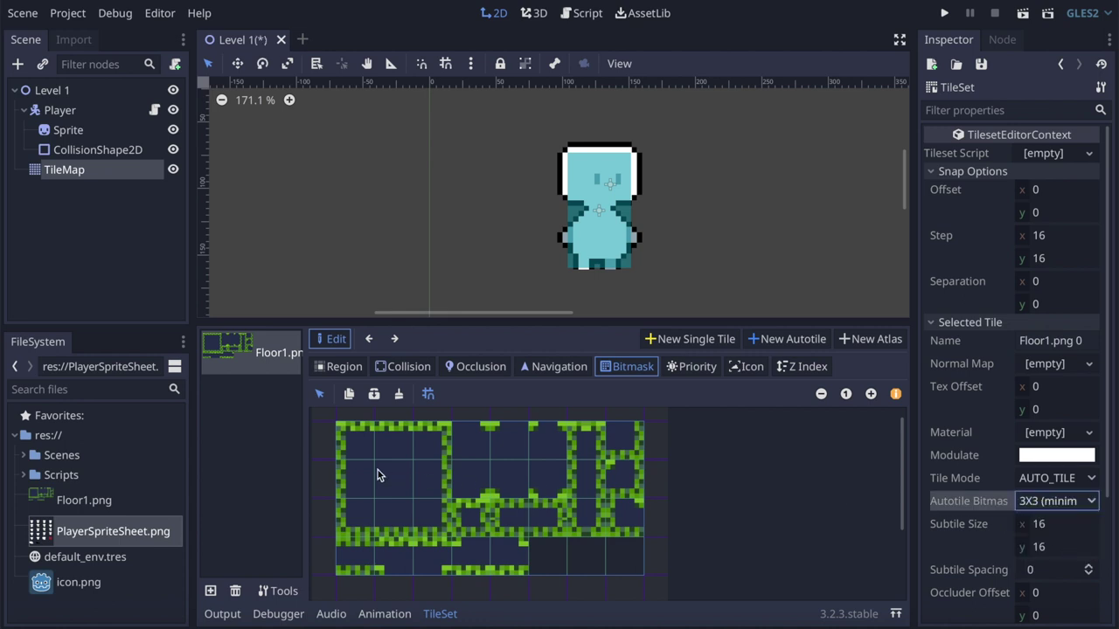
pyautogui.moveTo(516, 321); pyautogui.dragTo(518, 222)
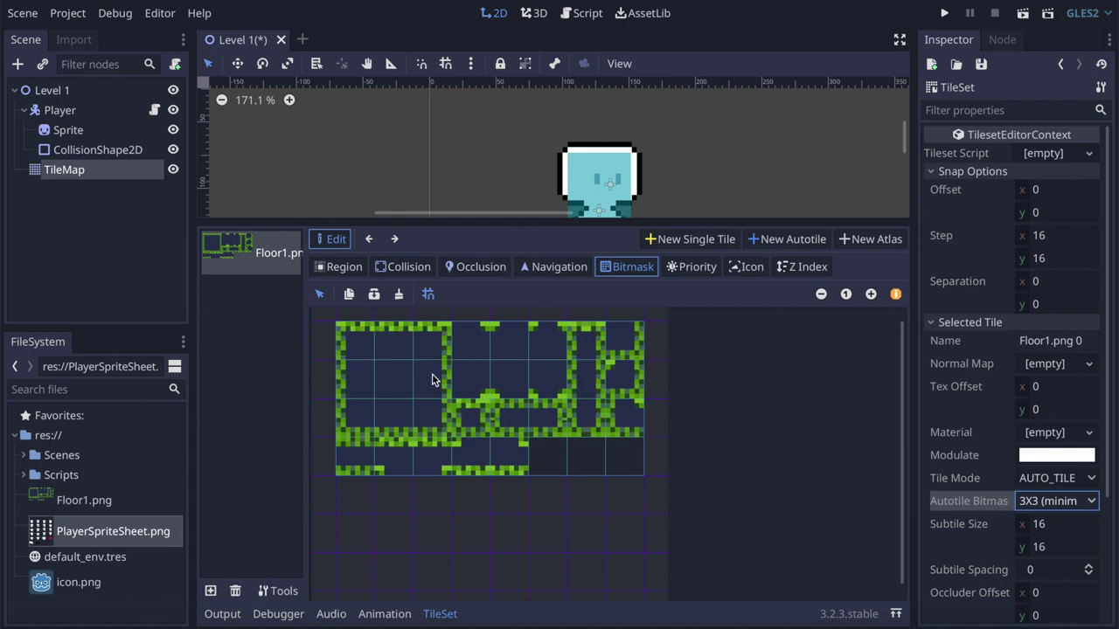
pyautogui.click(870, 294)
pyautogui.click(871, 293)
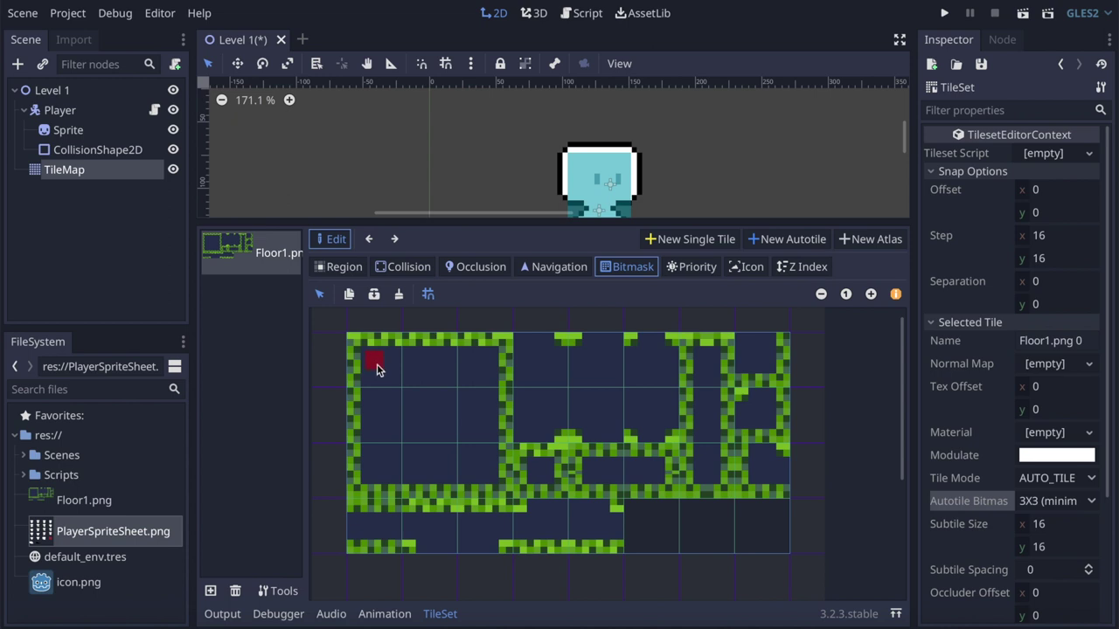
# Paint the 3x3 bitmask on the first Floor1 subtiles and erase the stray cells
pyautogui.moveTo(377, 414); pyautogui.dragTo(377, 463)
pyautogui.moveTo(377, 464); pyautogui.dragTo(475, 464)
pyautogui.click(451, 358)
pyautogui.rightClick(392, 340)
pyautogui.moveTo(411, 345); pyautogui.dragTo(442, 347, button='right')
pyautogui.moveTo(433, 361); pyautogui.dragTo(398, 367)
pyautogui.moveTo(396, 458); pyautogui.dragTo(463, 383)
pyautogui.click(432, 413)
pyautogui.moveTo(527, 347); pyautogui.dragTo(526, 424)
pyautogui.moveTo(542, 365); pyautogui.dragTo(543, 430)
# Paint the bitmask on the remaining right-hand and bottom Floor1 subtiles
pyautogui.click(583, 369)
pyautogui.click(615, 366)
pyautogui.moveTo(654, 357); pyautogui.dragTo(651, 425)
pyautogui.click(670, 360)
pyautogui.click(707, 359)
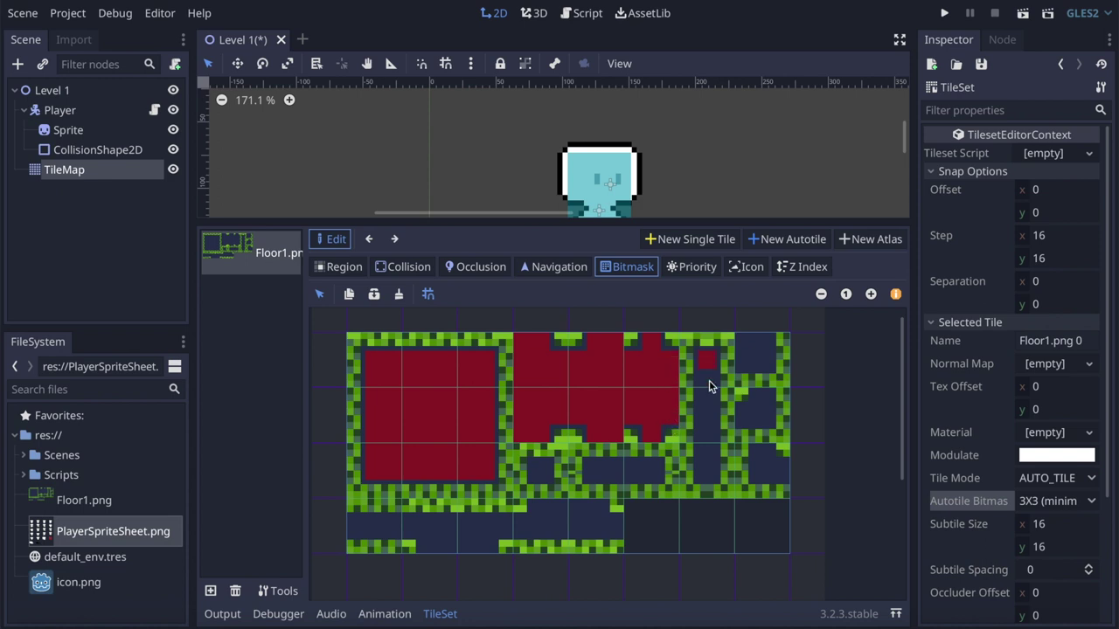
pyautogui.click(708, 466)
pyautogui.click(762, 461)
pyautogui.click(782, 473)
pyautogui.moveTo(656, 471); pyautogui.dragTo(593, 475)
pyautogui.click(534, 475)
pyautogui.moveTo(409, 531)
pyautogui.mouseDown()
pyautogui.moveTo(477, 551)
pyautogui.moveTo(607, 532)
pyautogui.mouseUp()
pyautogui.moveTo(612, 532)
pyautogui.mouseDown()
pyautogui.moveTo(539, 516)
pyautogui.moveTo(596, 518)
pyautogui.mouseUp()
# Save the scene and place a first Floor1 tile on the TileMap
pyautogui.hotkey('ctrl', 's')
pyautogui.click(37, 173)
pyautogui.click(511, 325)
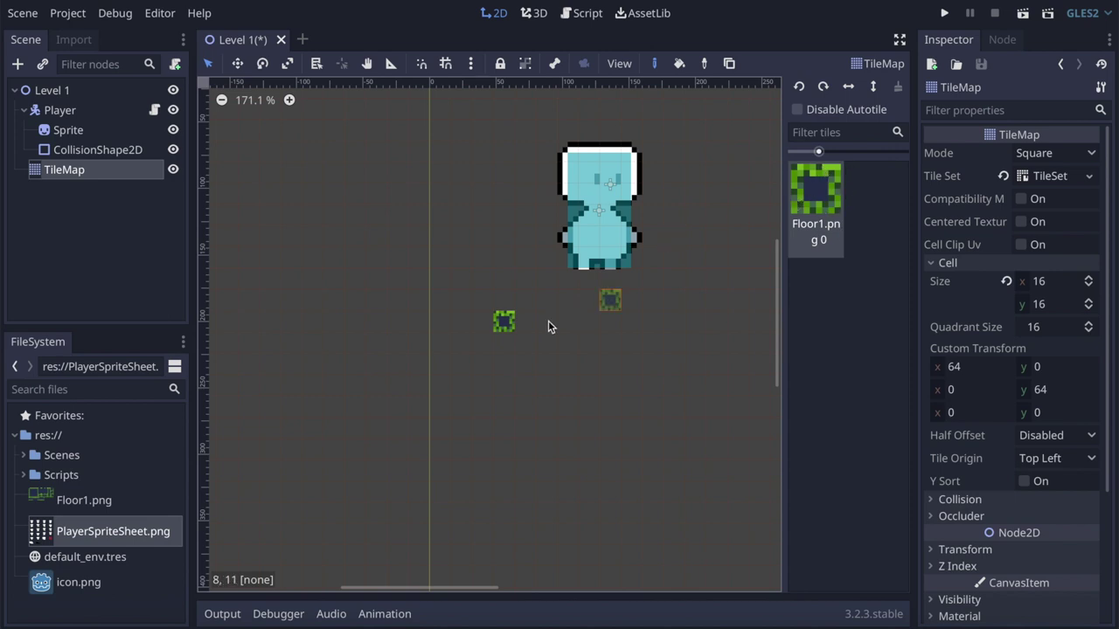
# Paint a test strip of Floor1 tiles on the TileMap
pyautogui.moveTo(505, 321)
pyautogui.mouseDown()
pyautogui.moveTo(591, 321)
pyautogui.moveTo(568, 399)
pyautogui.moveTo(654, 412)
pyautogui.moveTo(543, 374)
pyautogui.moveTo(607, 412)
pyautogui.mouseUp()
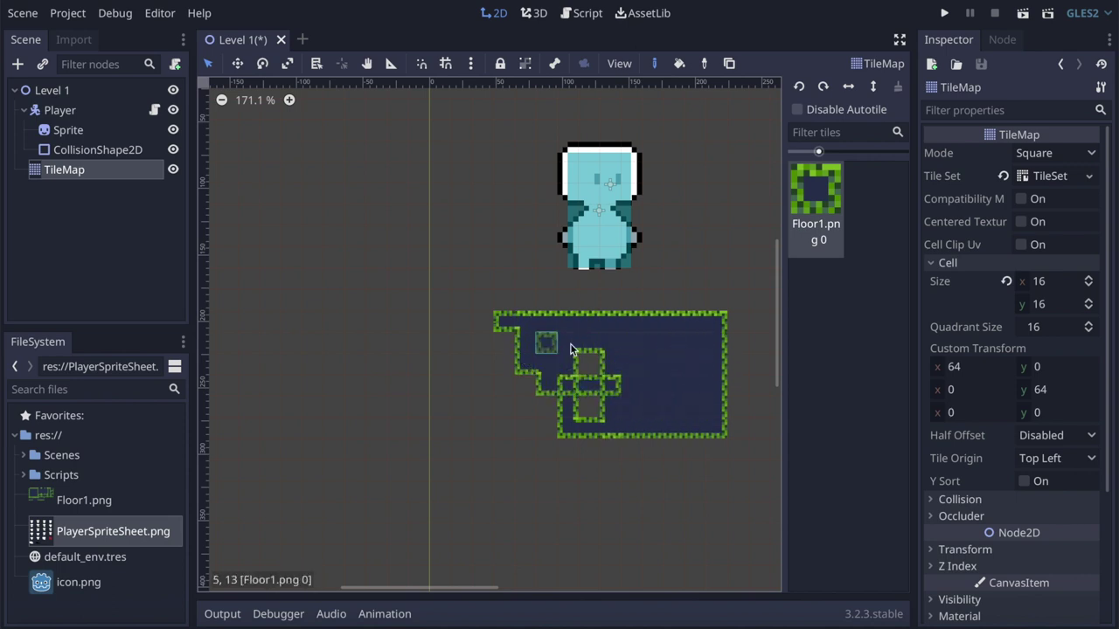
pyautogui.scroll(-20, 605, 406)
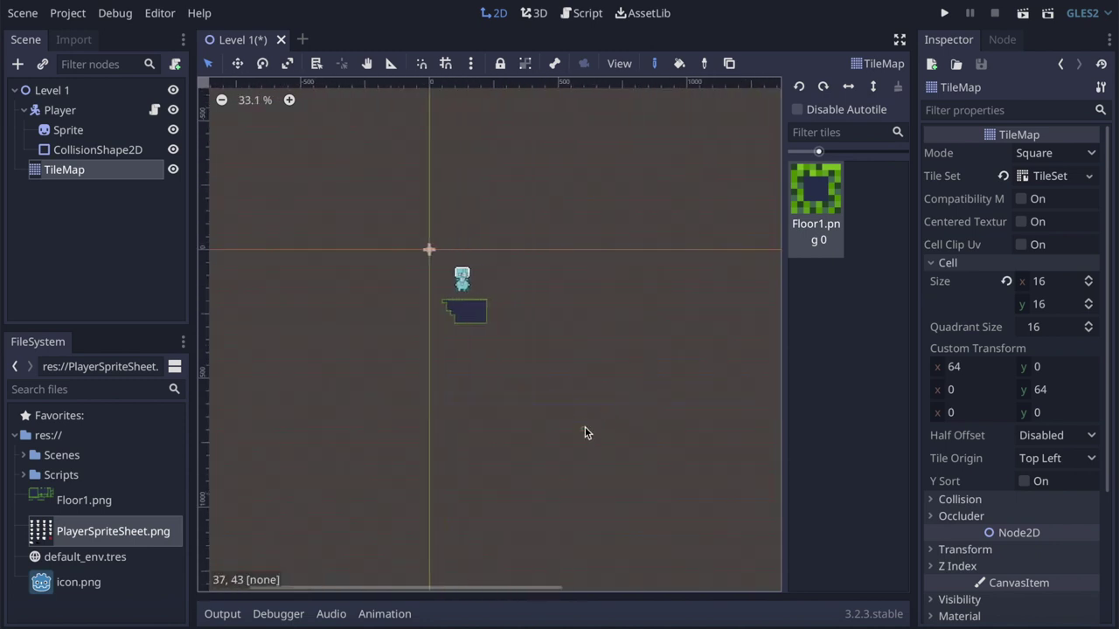
pyautogui.scroll(10, 586, 428)
pyautogui.scroll(-3, 585, 427)
pyautogui.scroll(-6, 586, 427)
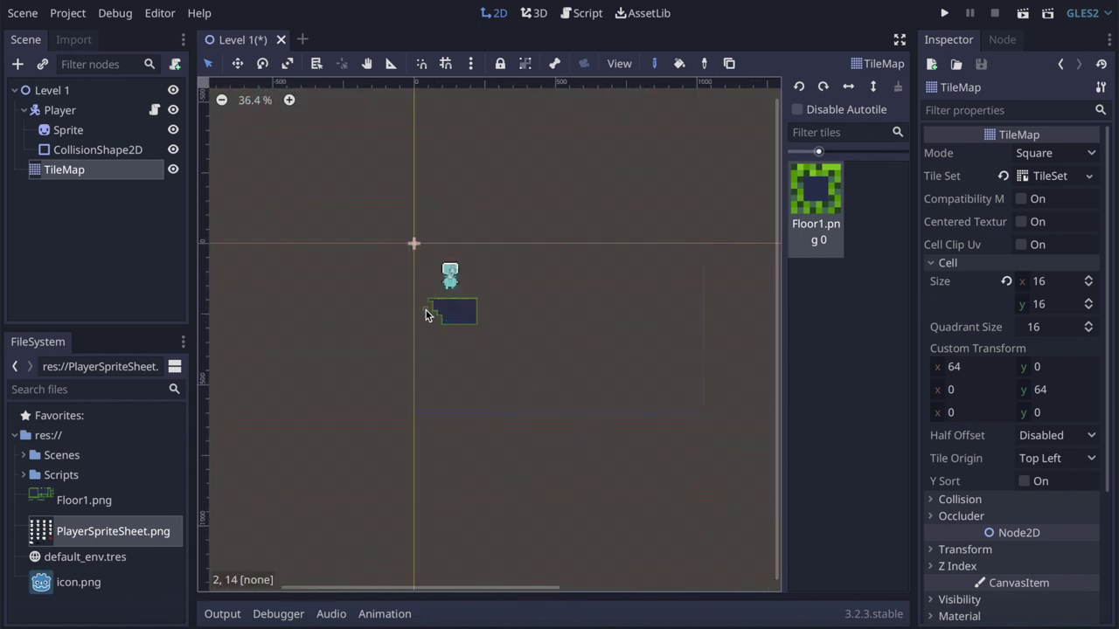
# Undo the test tiles and save the Level 1 scene
pyautogui.hotkey('ctrl', 'z')
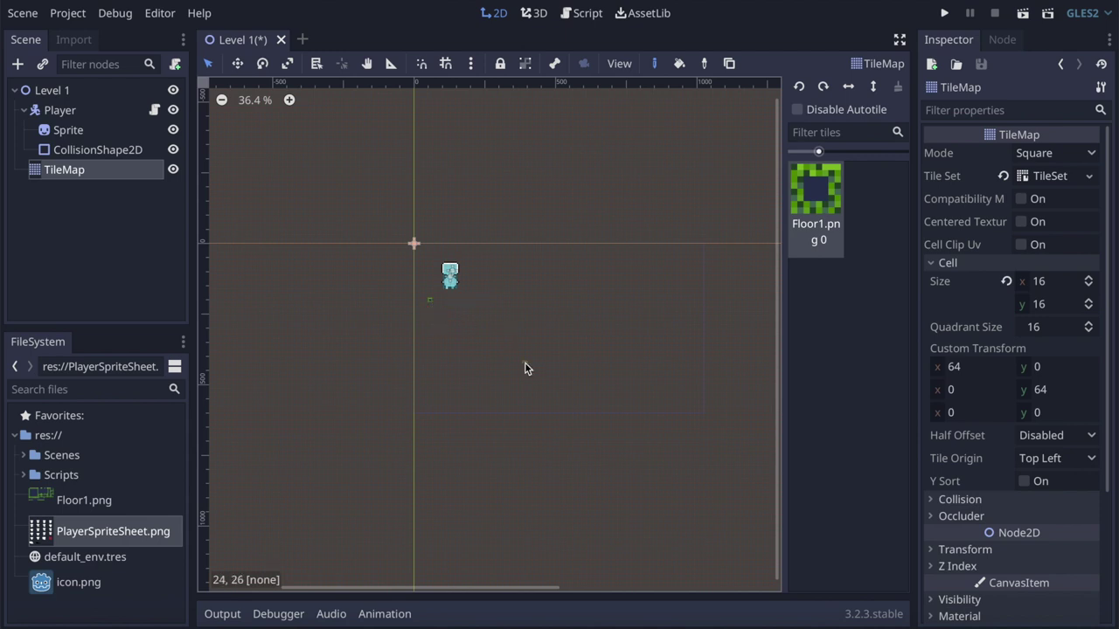
pyautogui.hotkey('ctrl', 's')
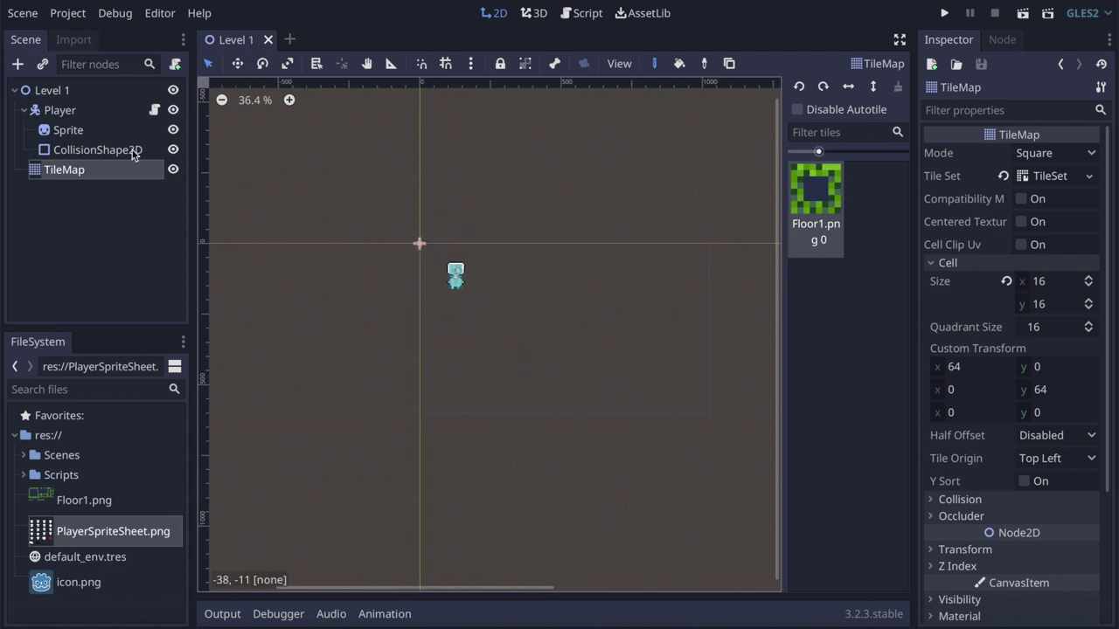
pyautogui.click(59, 110)
# Move the Player to a new spot near (269, 288)
pyautogui.click(240, 61)
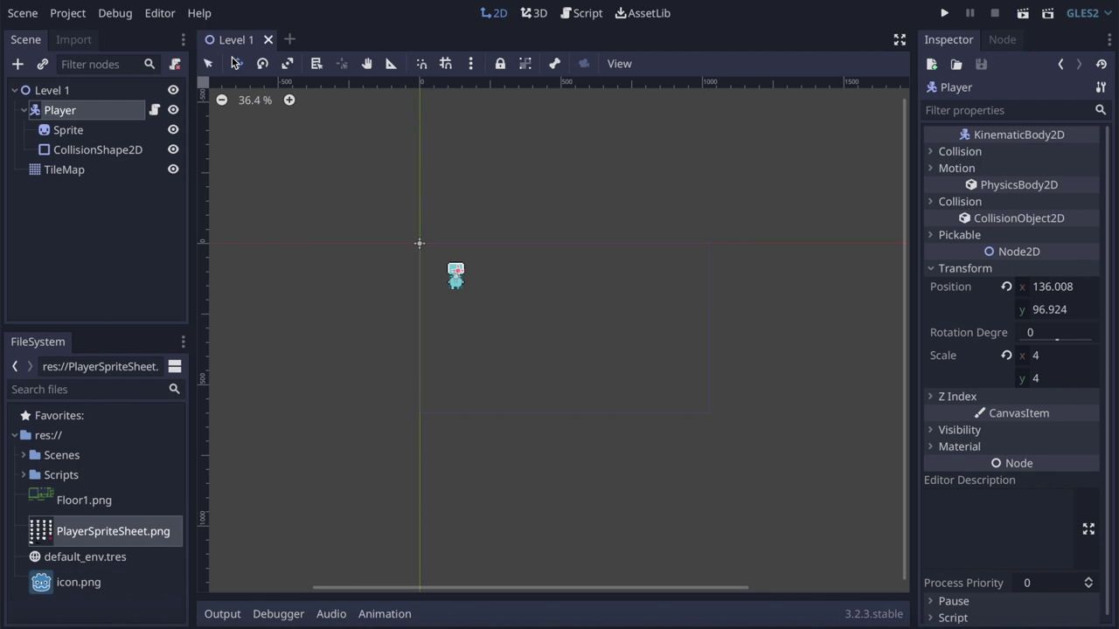
pyautogui.moveTo(458, 265); pyautogui.dragTo(516, 429)
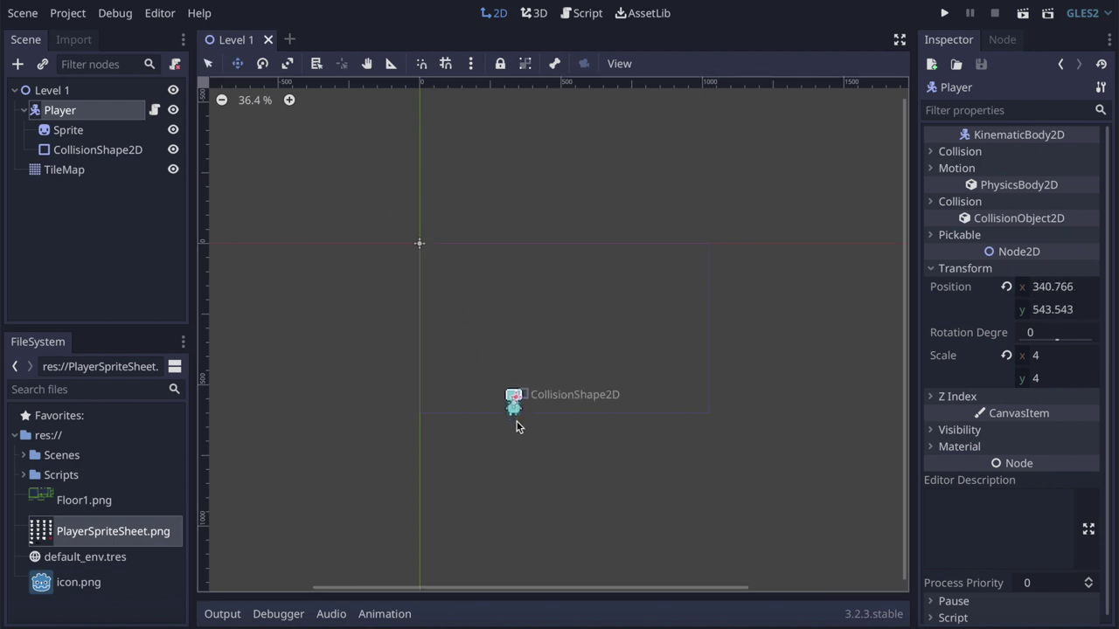
pyautogui.moveTo(514, 428); pyautogui.dragTo(480, 305)
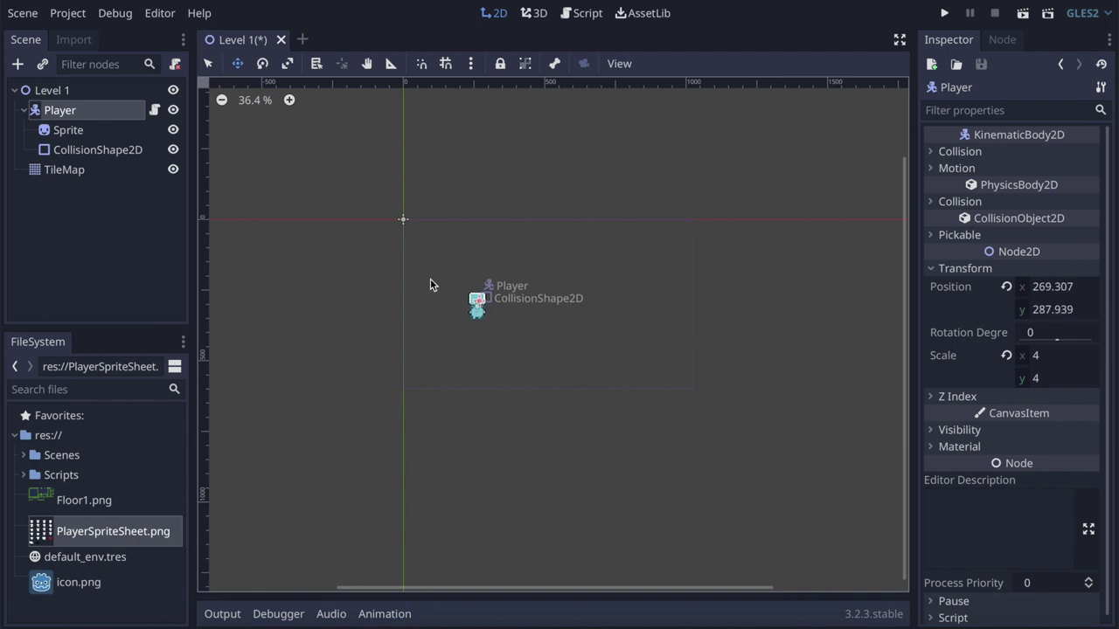
# Set the Player's Transform Scale to 2 on both x and y
pyautogui.click(1057, 362)
pyautogui.press('Return')
pyautogui.click(1052, 379)
pyautogui.write('2')
pyautogui.press('Return')
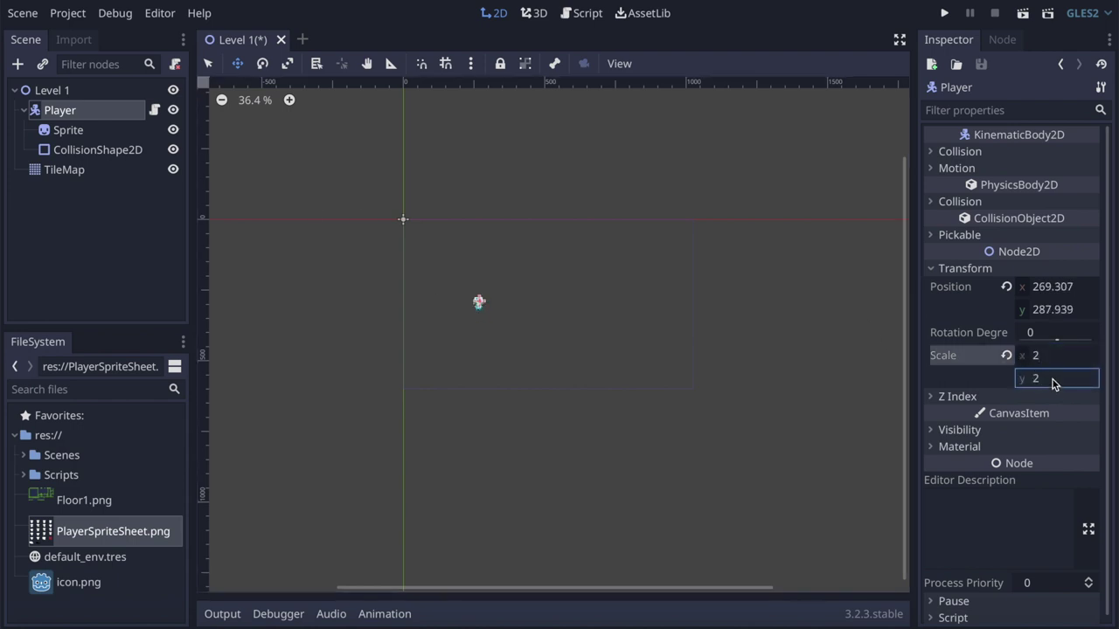
pyautogui.click(44, 170)
pyautogui.scroll(8, 505, 390)
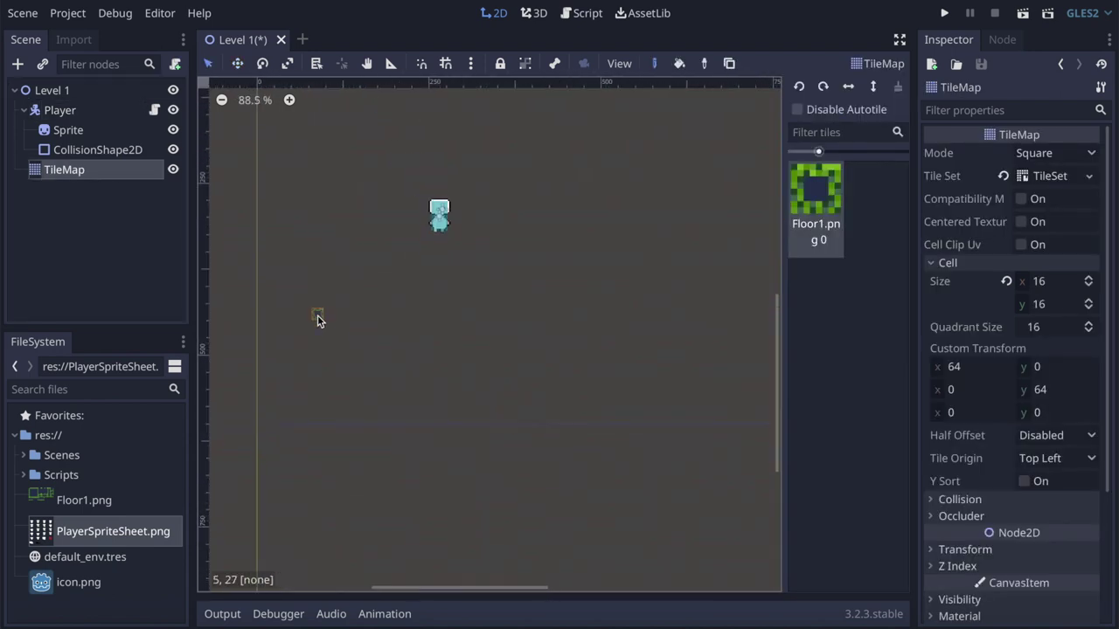
# Paint a stepped Floor1 platform on the left and fill its gaps
pyautogui.moveTo(316, 303)
pyautogui.mouseDown()
pyautogui.moveTo(454, 340)
pyautogui.moveTo(327, 320)
pyautogui.moveTo(409, 339)
pyautogui.mouseUp()
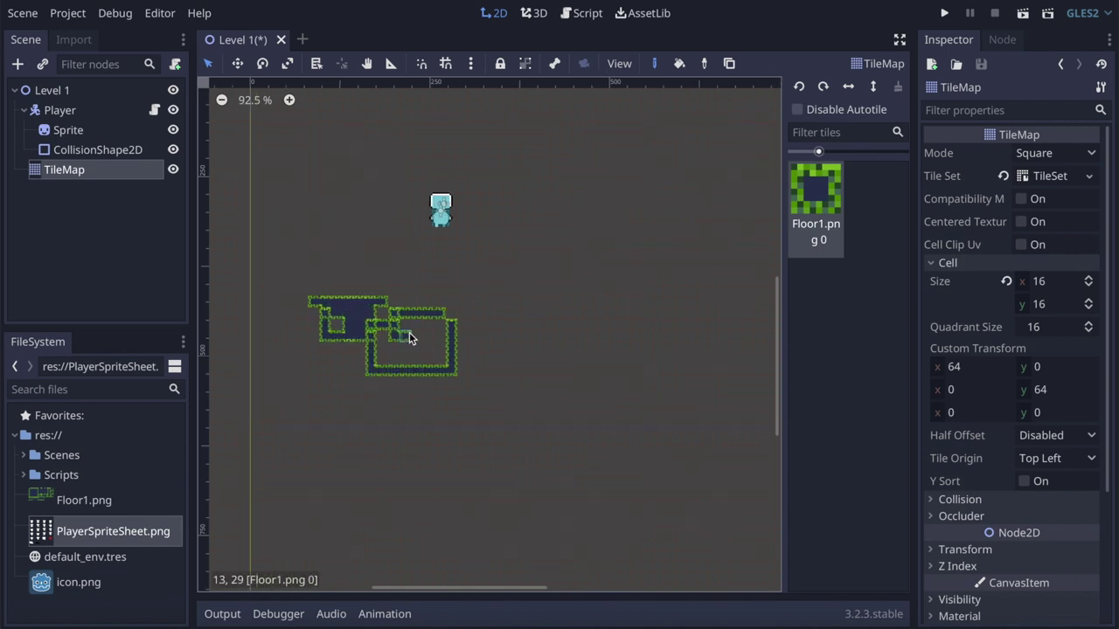
pyautogui.scroll(5, 408, 339)
pyautogui.scroll(-3, 294, 322)
pyautogui.moveTo(294, 321)
pyautogui.mouseDown()
pyautogui.moveTo(454, 376)
pyautogui.moveTo(384, 372)
pyautogui.mouseUp()
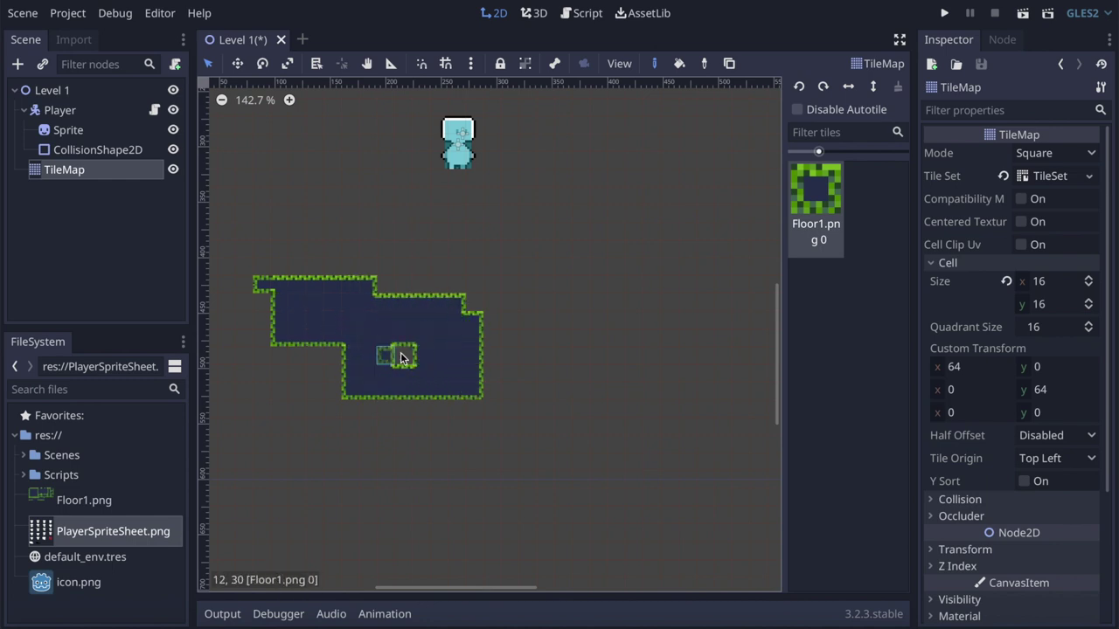
pyautogui.moveTo(385, 372); pyautogui.dragTo(424, 357)
# Paint two more floating Floor1 platforms to the right
pyautogui.moveTo(572, 253); pyautogui.dragTo(660, 252)
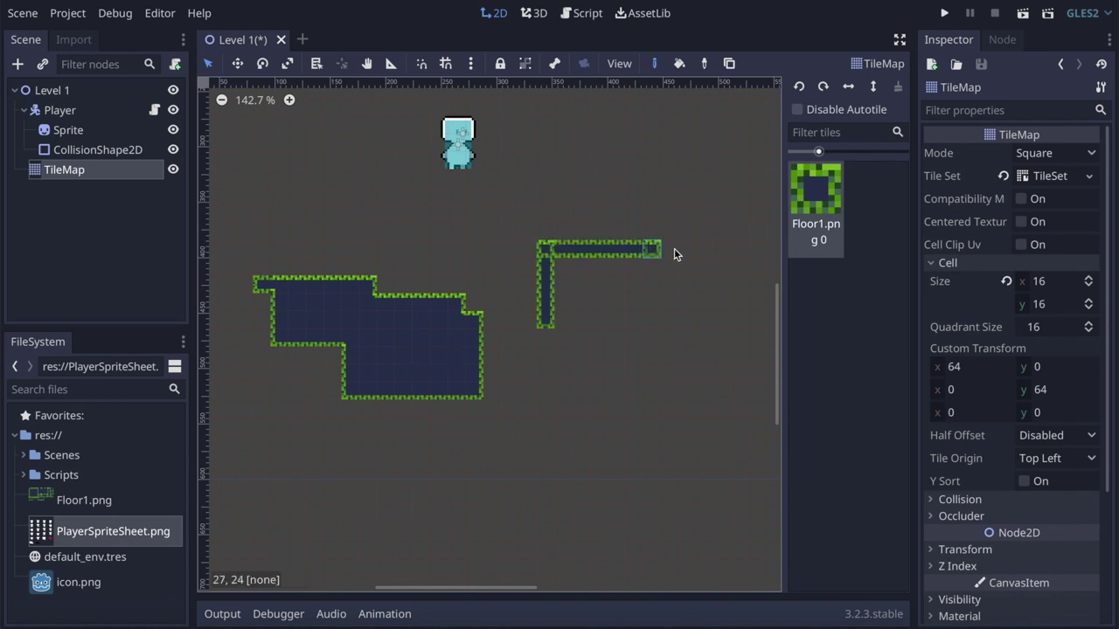
pyautogui.moveTo(726, 279); pyautogui.dragTo(545, 284)
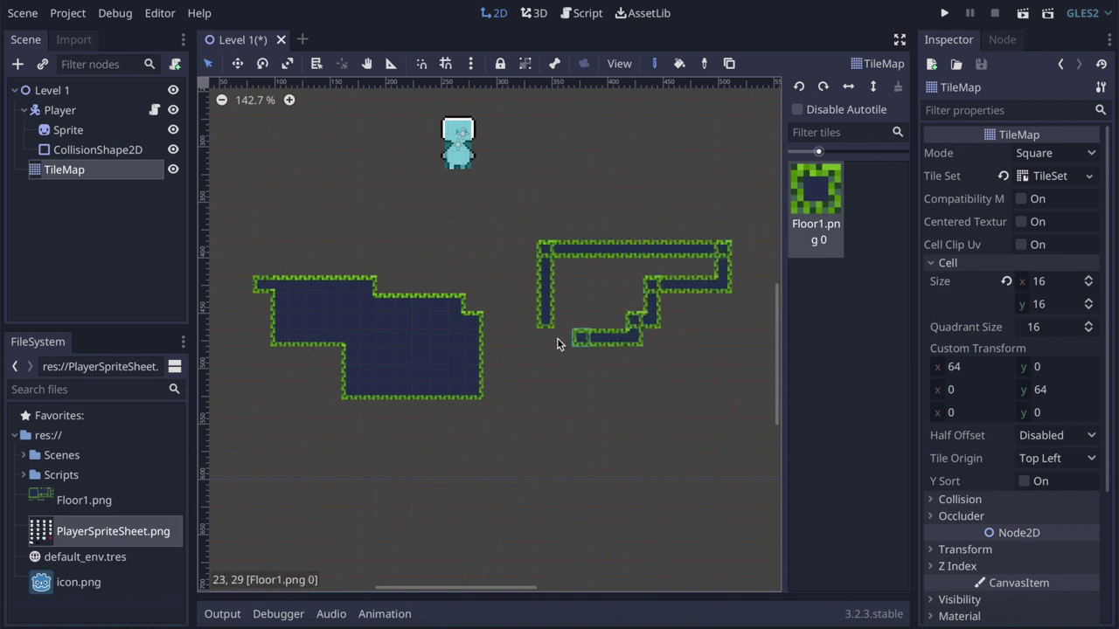
pyautogui.moveTo(637, 264)
pyautogui.mouseDown()
pyautogui.moveTo(585, 332)
pyautogui.moveTo(592, 288)
pyautogui.moveTo(574, 312)
pyautogui.mouseUp()
pyautogui.scroll(-4, 636, 305)
pyautogui.scroll(-2, 636, 306)
pyautogui.keyDown('shift'); pyautogui.hscroll(2, 636, 305); pyautogui.keyUp('shift')
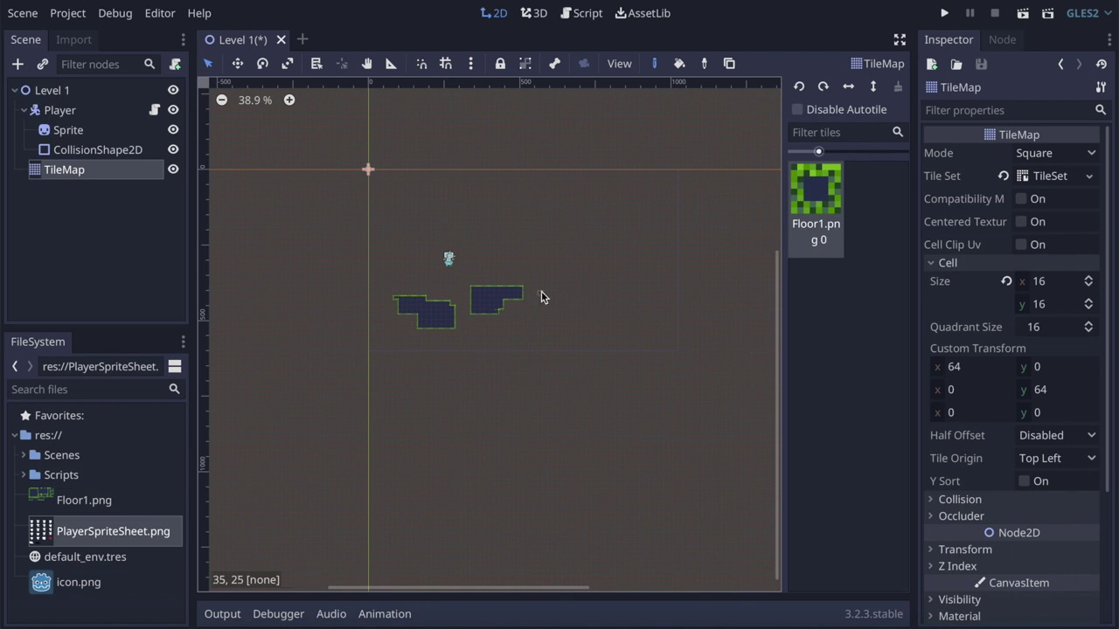
pyautogui.scroll(3, 541, 298)
pyautogui.scroll(10, 541, 298)
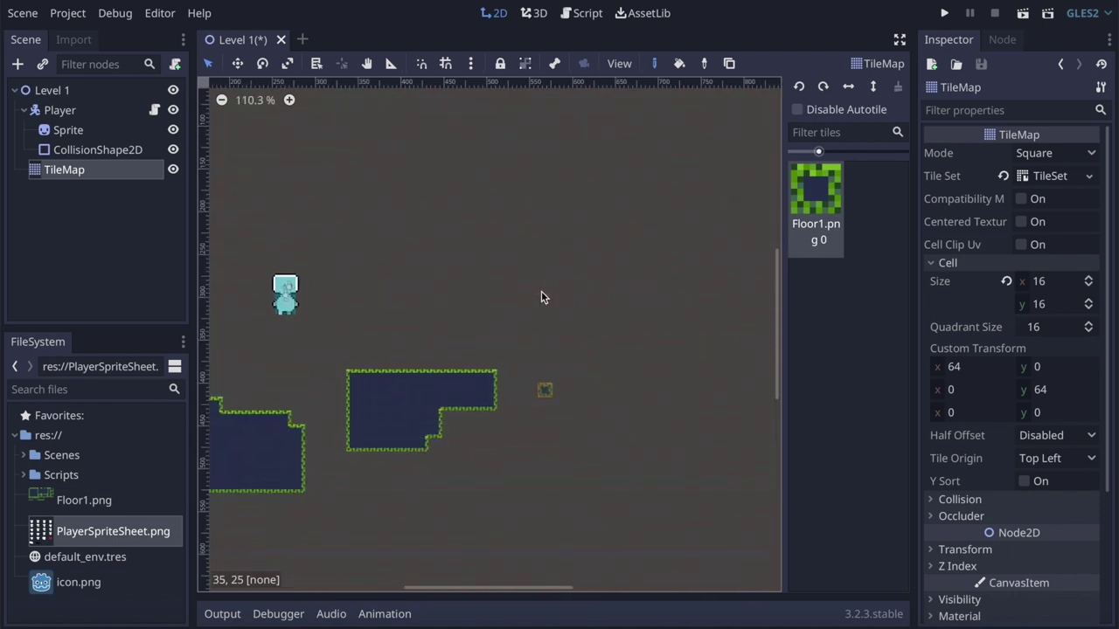
pyautogui.moveTo(547, 336)
pyautogui.mouseDown()
pyautogui.moveTo(760, 376)
pyautogui.moveTo(610, 355)
pyautogui.moveTo(624, 347)
pyautogui.moveTo(591, 334)
pyautogui.moveTo(742, 335)
pyautogui.moveTo(761, 362)
pyautogui.moveTo(664, 362)
pyautogui.moveTo(739, 347)
pyautogui.mouseUp()
pyautogui.scroll(-4, 643, 350)
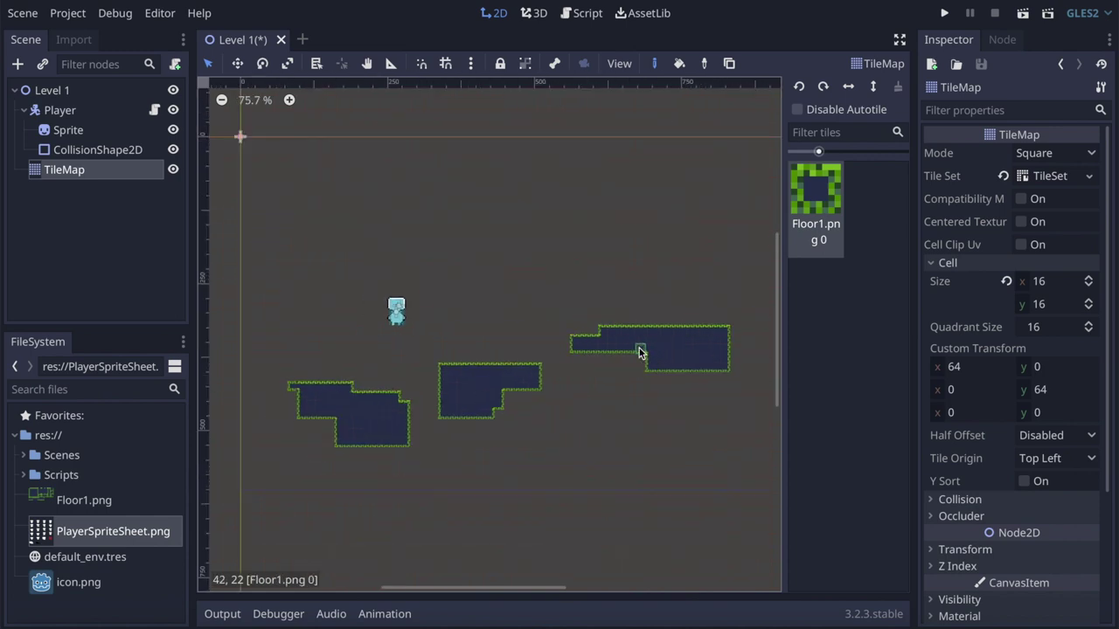
# Move the Player just above the leftmost platform at (158, 336)
pyautogui.click(69, 111)
pyautogui.click(232, 69)
pyautogui.moveTo(403, 317); pyautogui.dragTo(341, 343)
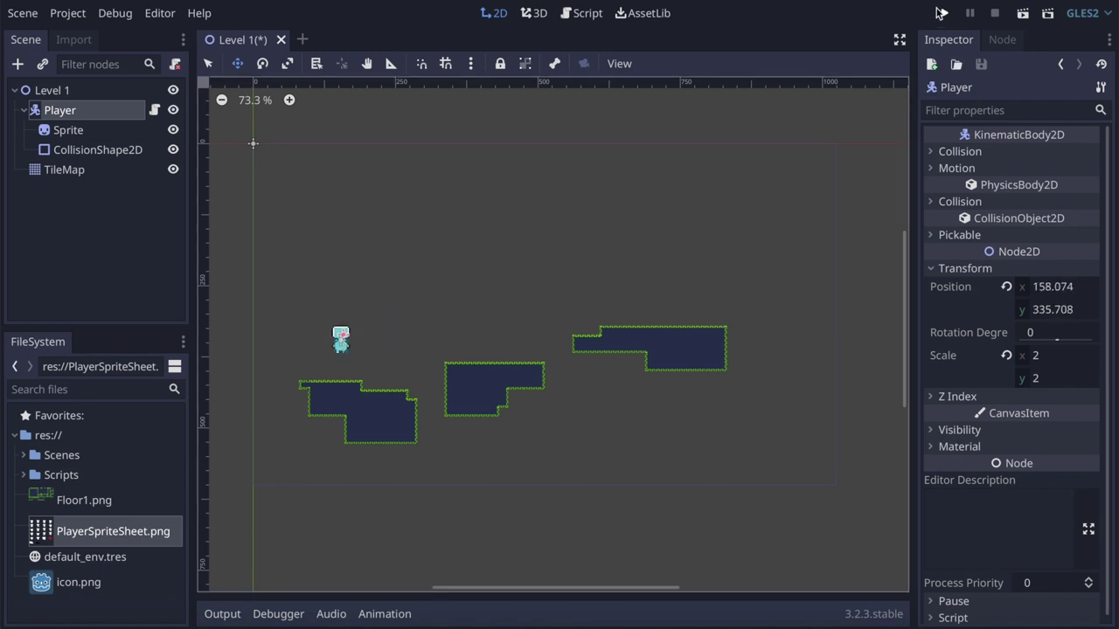
# Save and run the game, walking the Player left and right on the platform
pyautogui.click(944, 13)
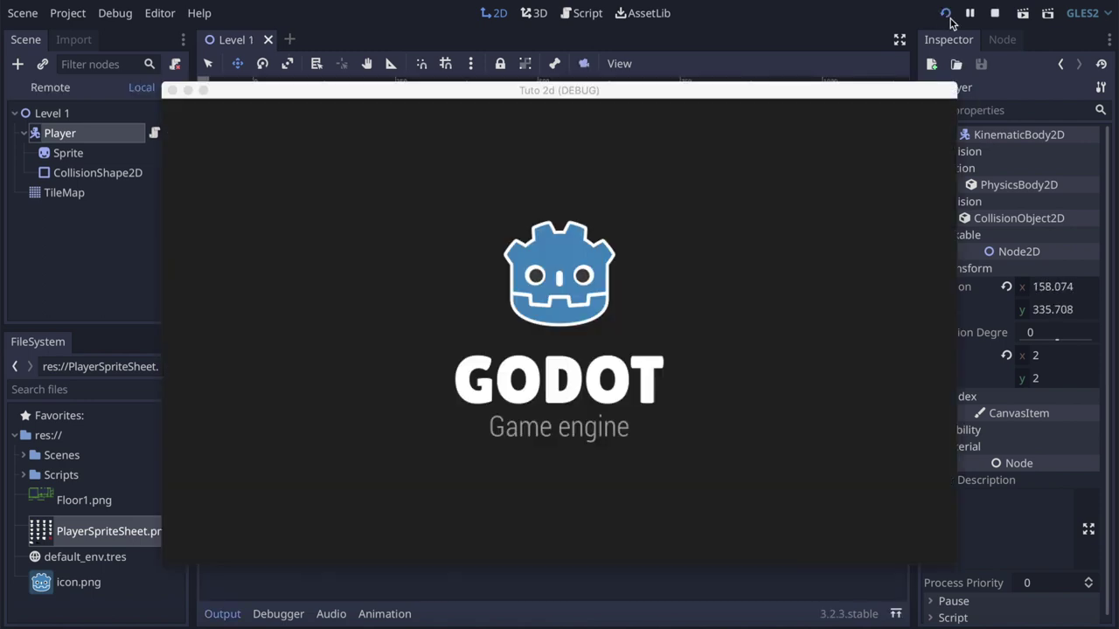
pyautogui.press('Right')
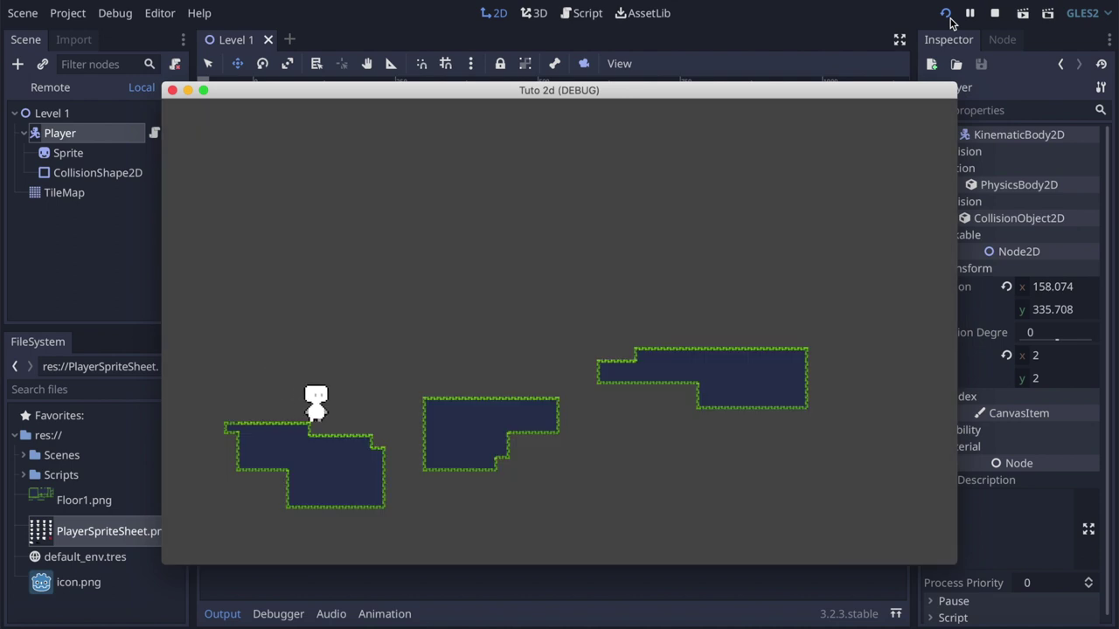
pyautogui.press('Left')
pyautogui.press('Right')
pyautogui.press('Right')
pyautogui.click(172, 91)
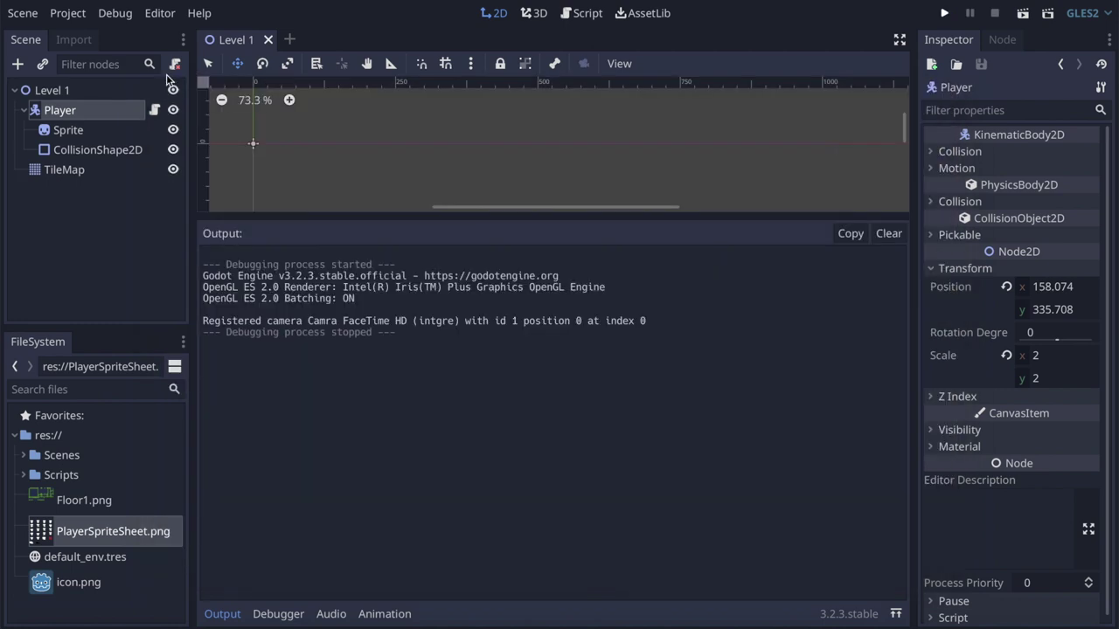
# Enable Debug > Visible Collision Shapes and run the game again to check
pyautogui.click(70, 12)
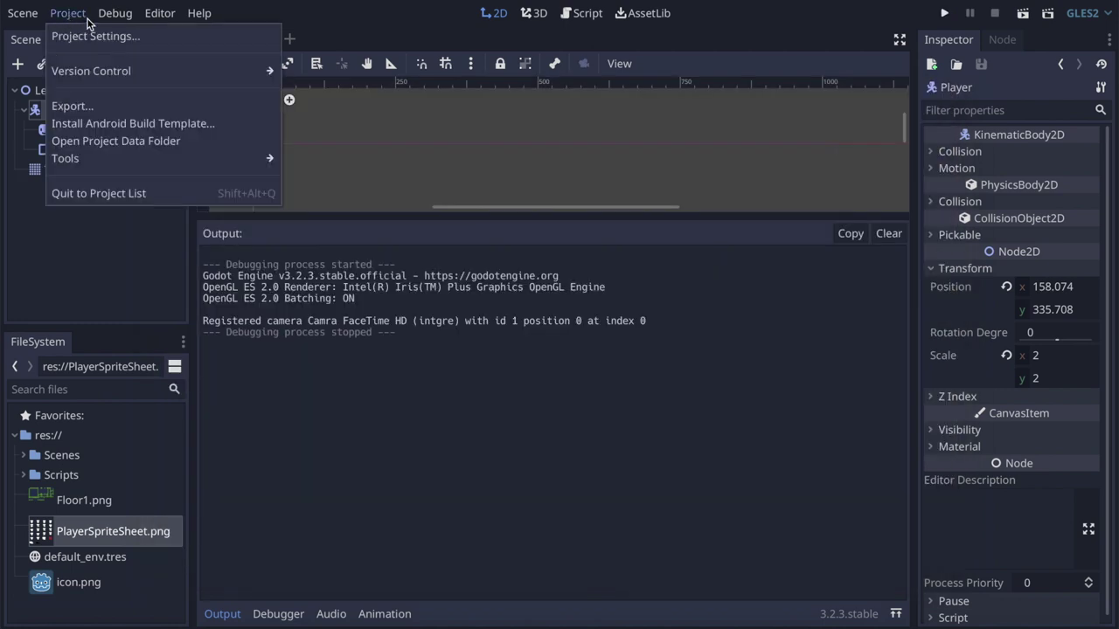
pyautogui.moveTo(105, 16)
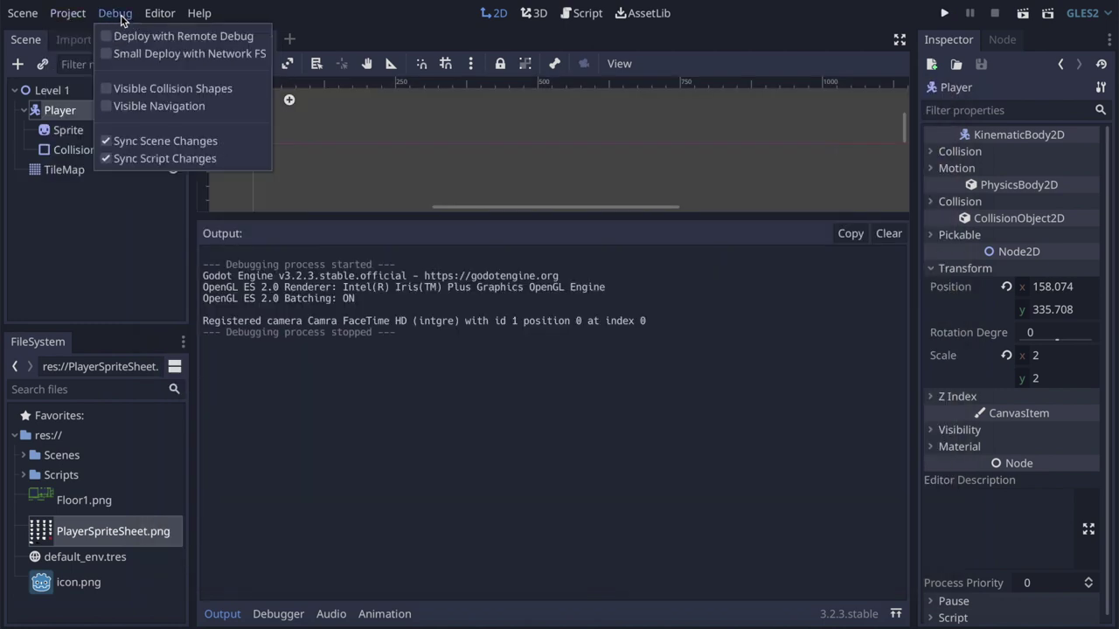
pyautogui.click(151, 91)
pyautogui.click(945, 15)
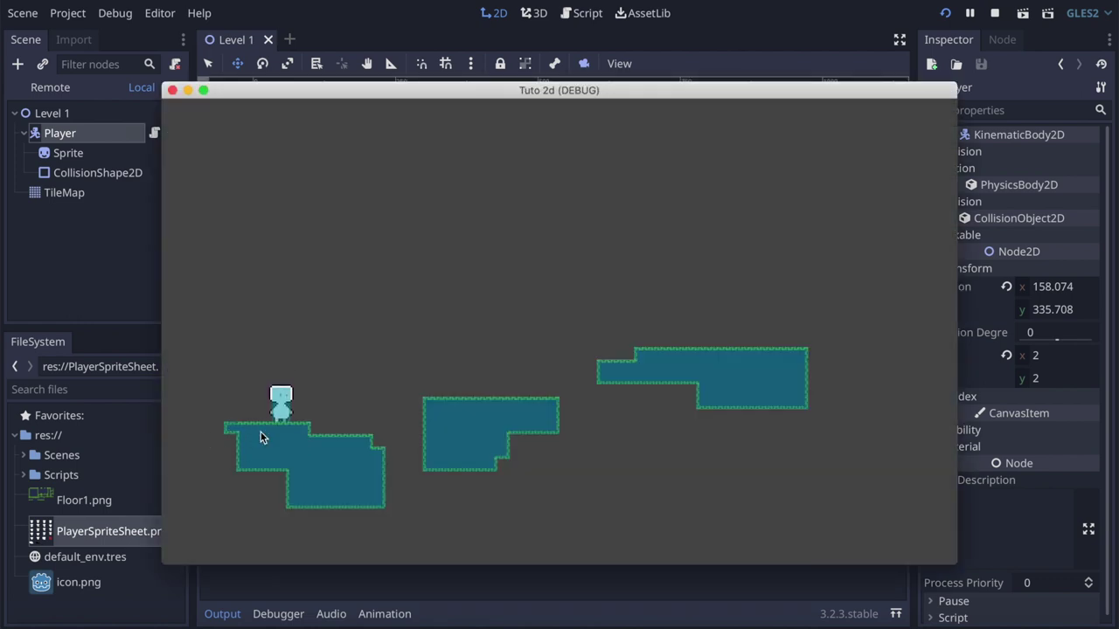
pyautogui.click(172, 89)
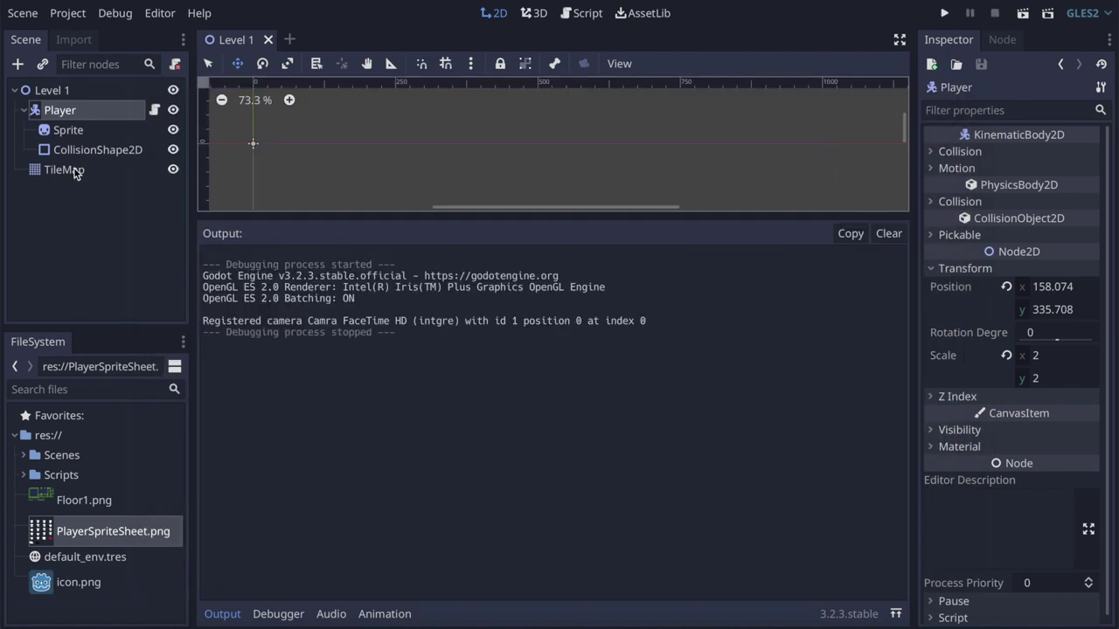
# Draw a square collision shape on the top-left subtile of the Floor1 autotile
pyautogui.click(79, 170)
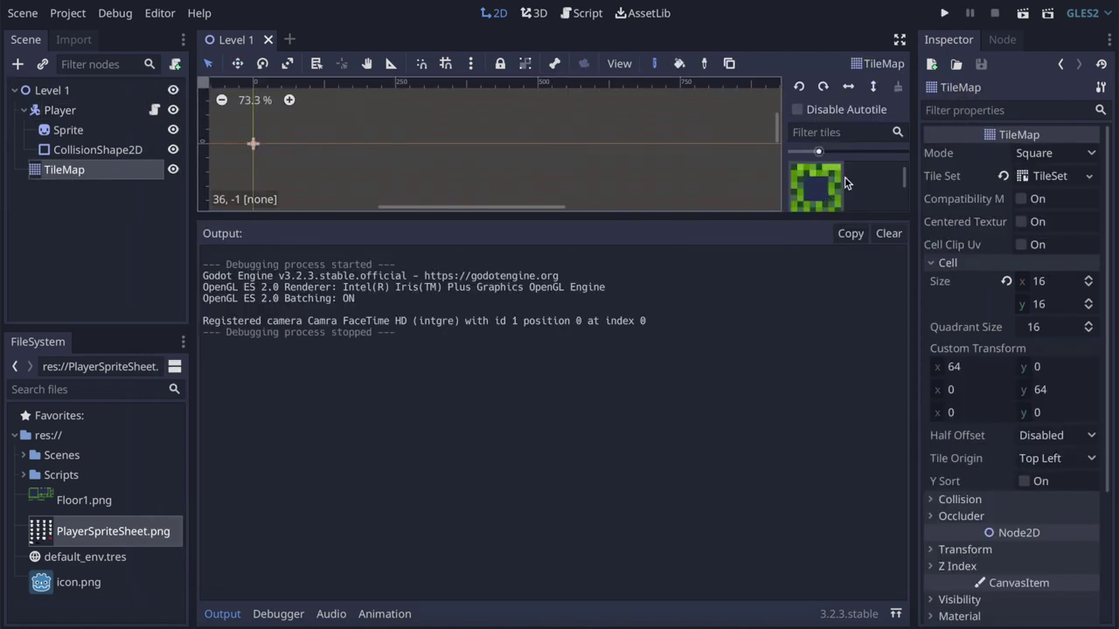
pyautogui.click(1048, 176)
pyautogui.click(234, 251)
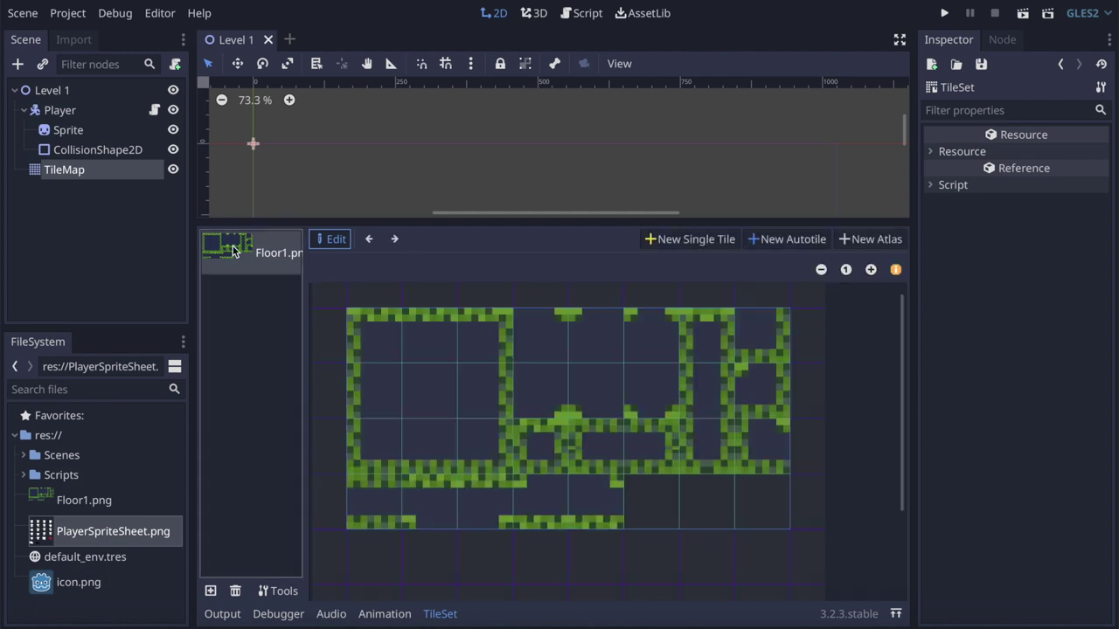
pyautogui.click(395, 339)
pyautogui.click(412, 269)
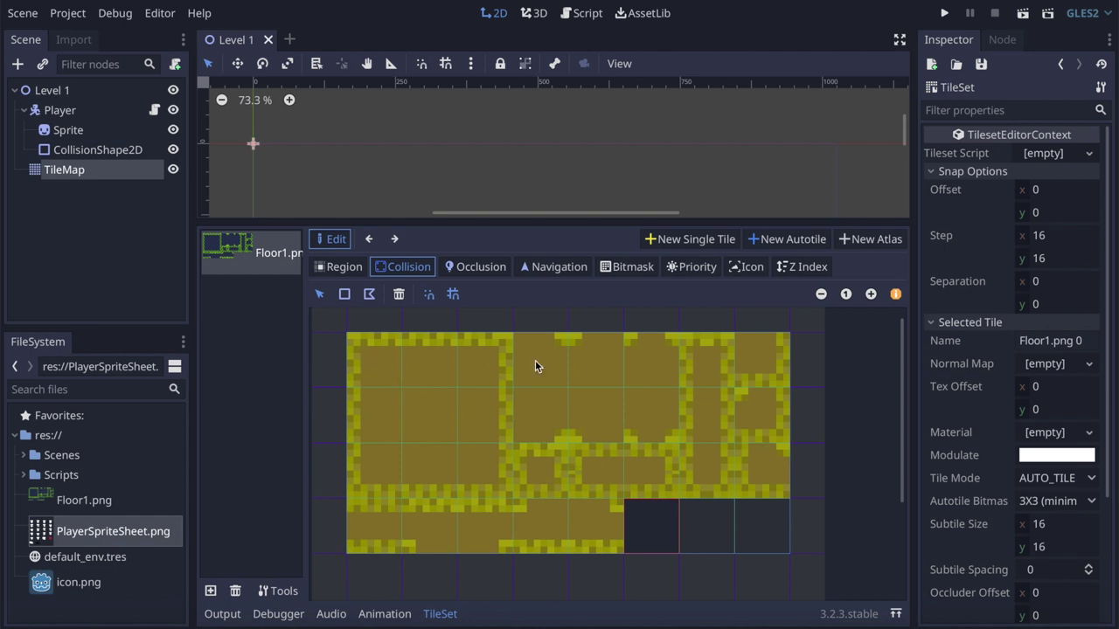
pyautogui.click(385, 357)
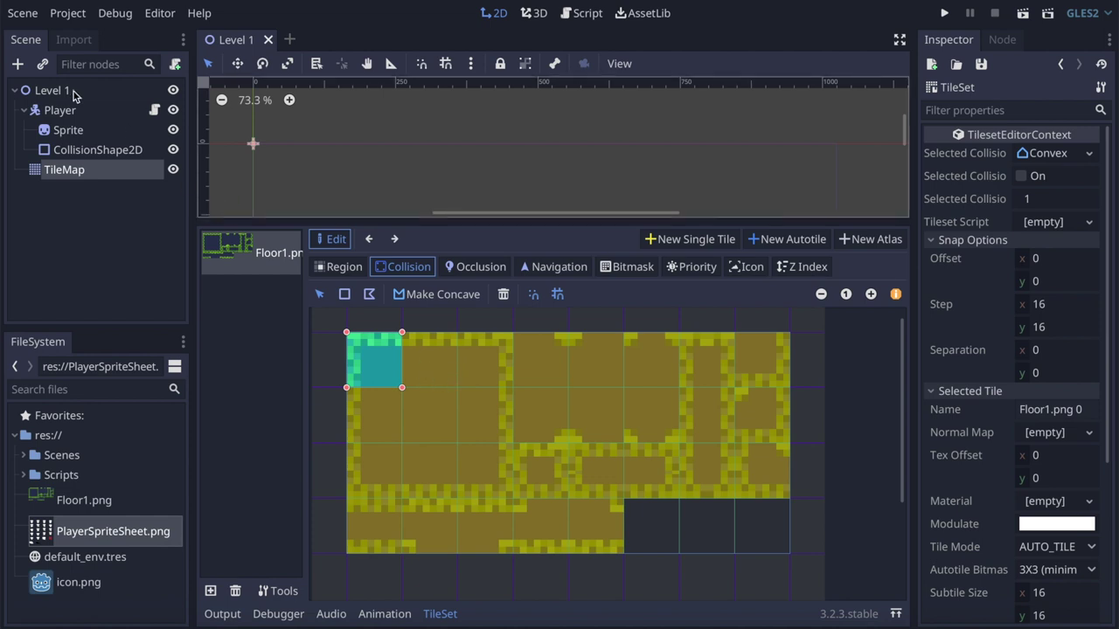
# Select the Player node and open its Player.gd script
pyautogui.click(77, 130)
pyautogui.click(102, 114)
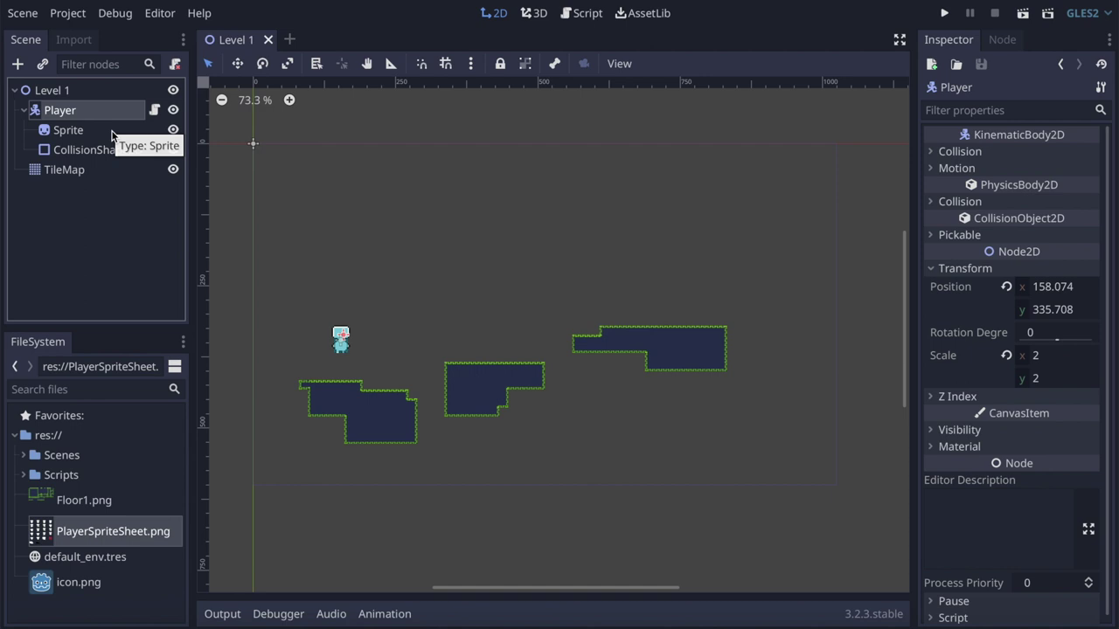
pyautogui.click(155, 112)
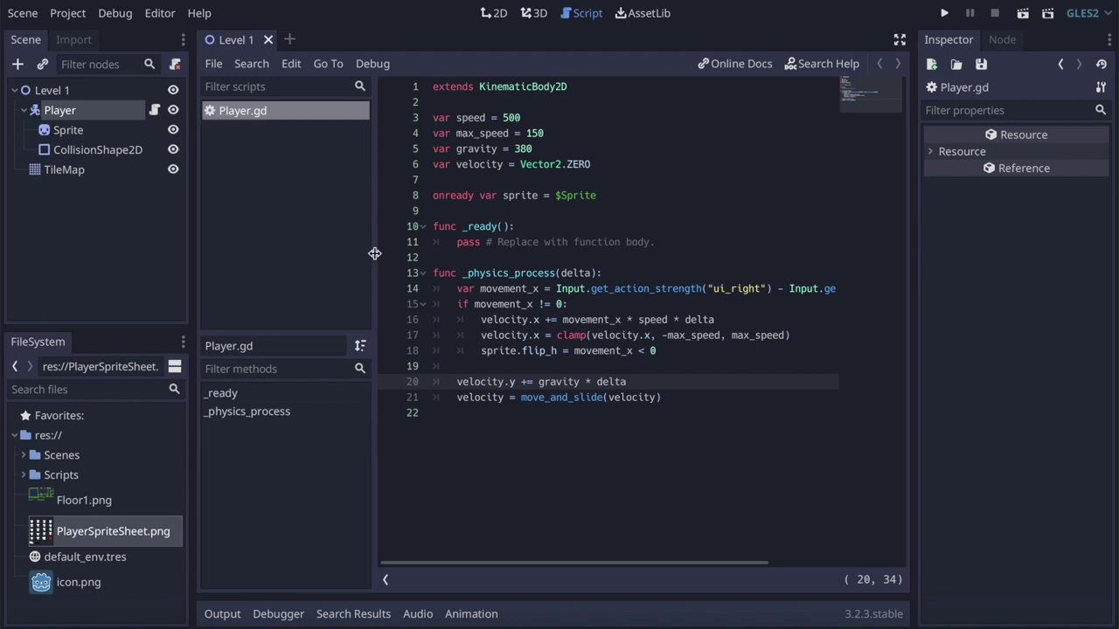
# Add an 'if is_on_floor():' block after line 18 of Player.gd
pyautogui.click(676, 354)
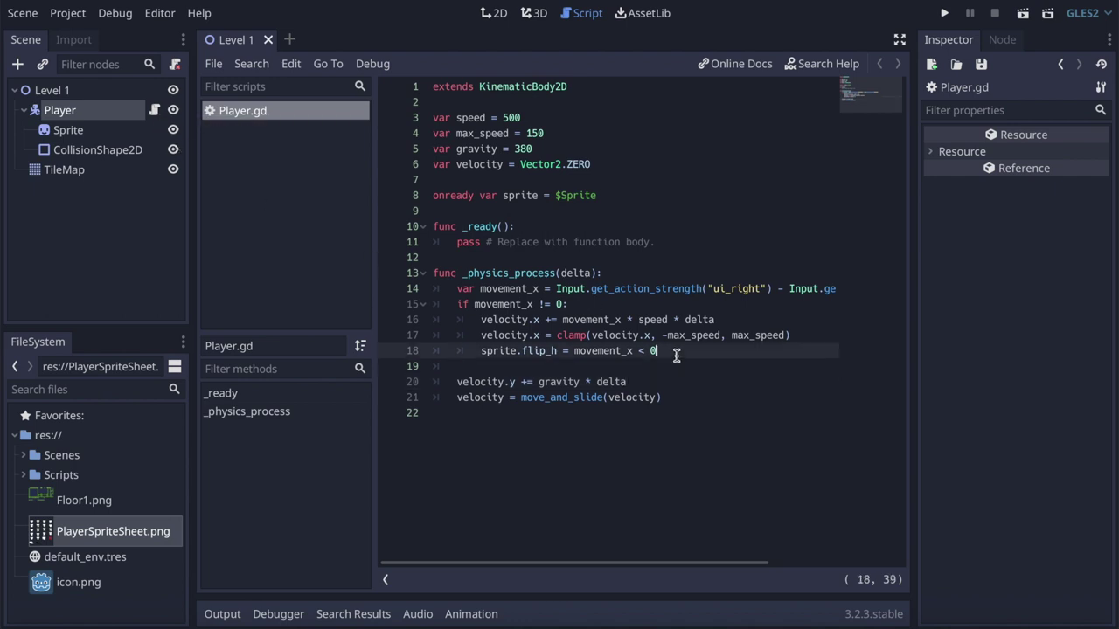
pyautogui.press('Return')
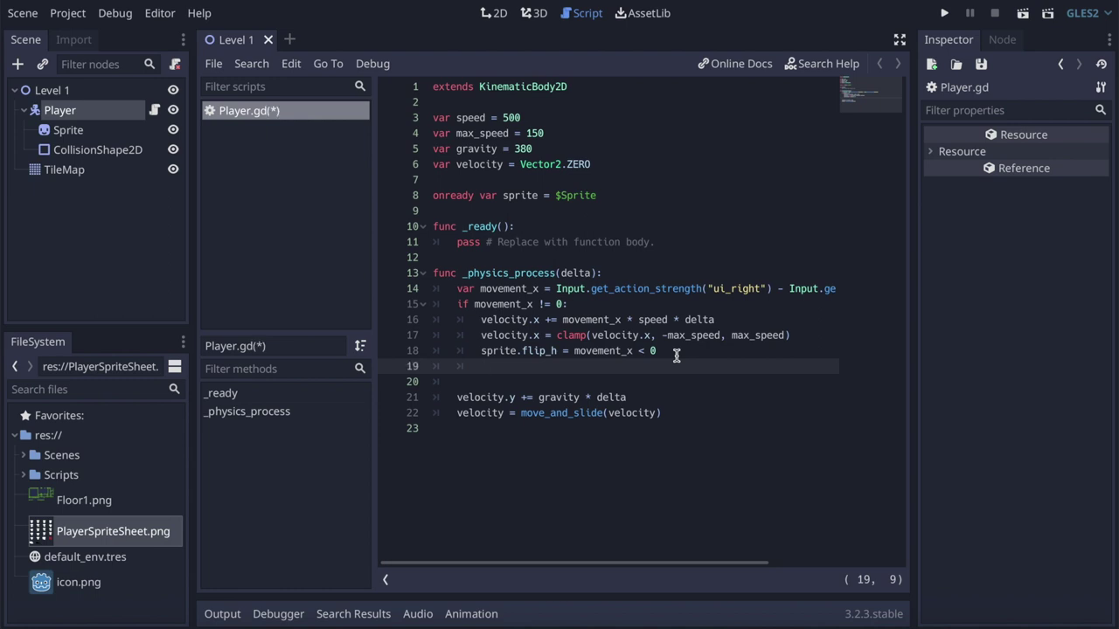
pyautogui.press('BackSpace')
pyautogui.press('Return')
pyautogui.write('is ')
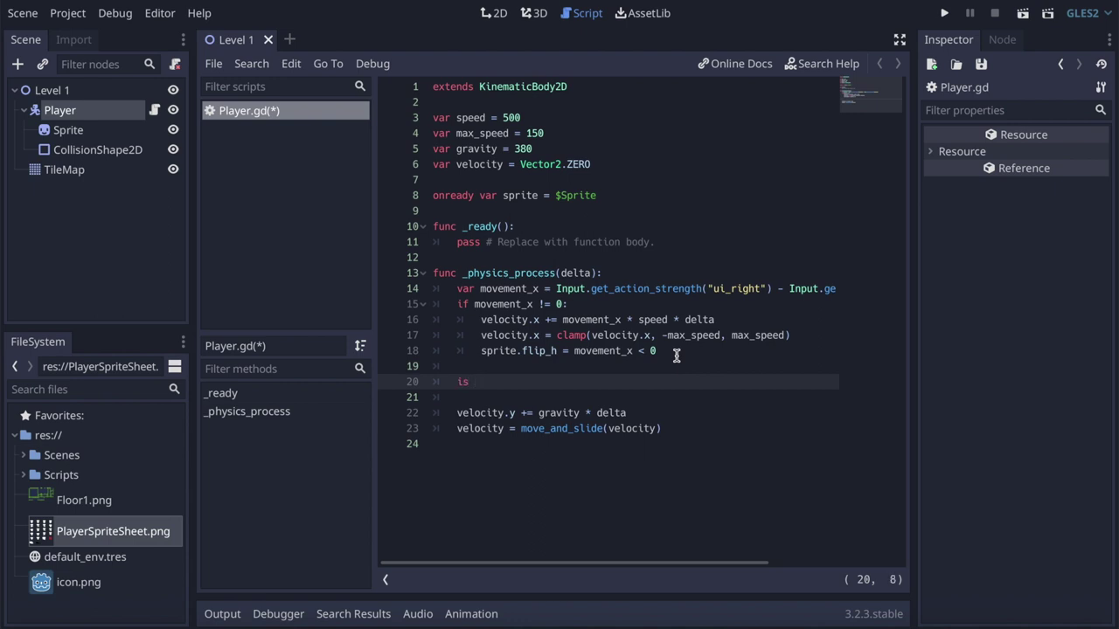
pyautogui.write('on')
pyautogui.press('BackSpace')
pyautogui.press('BackSpace')
# Inside it, add 'if movement_x == 0:' setting velocity.x = lerp(velocity.x, 0, friction)
pyautogui.press('BackSpace')
pyautogui.press('BackSpace')
pyautogui.press('BackSpace')
pyautogui.write('if is_on')
pyautogui.press('Down')
pyautogui.press('Return')
pyautogui.write(':')
pyautogui.press('Return')
pyautogui.write('if movem')
pyautogui.press('BackSpace')
pyautogui.press('BackSpace')
pyautogui.press('BackSpace')
pyautogui.write('m')
pyautogui.press('BackSpace')
pyautogui.write('vement_x')
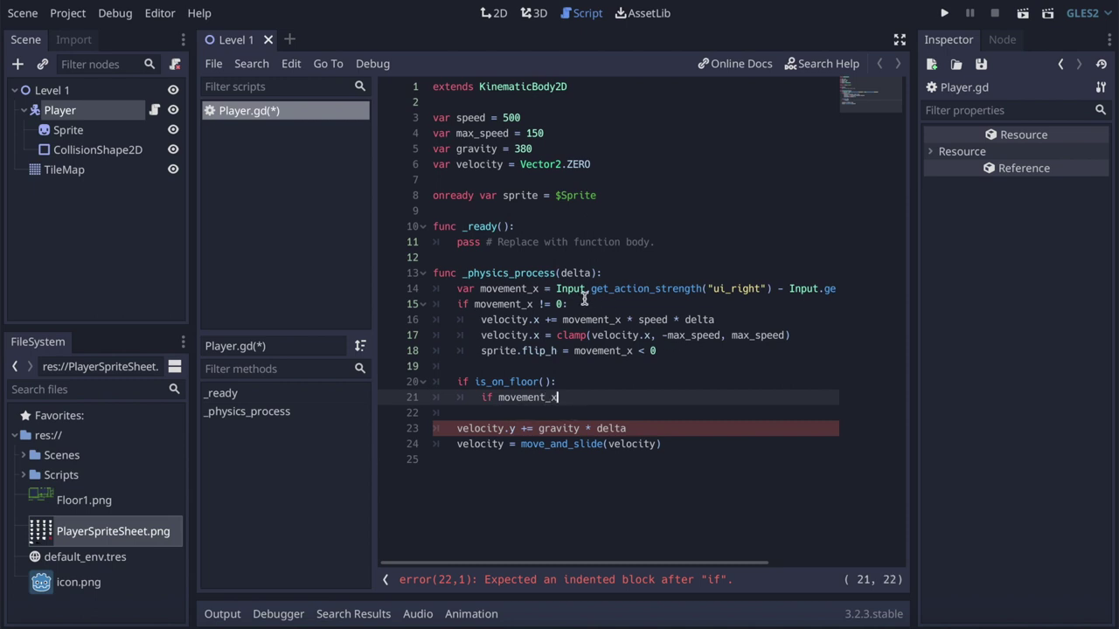
pyautogui.write(' =')
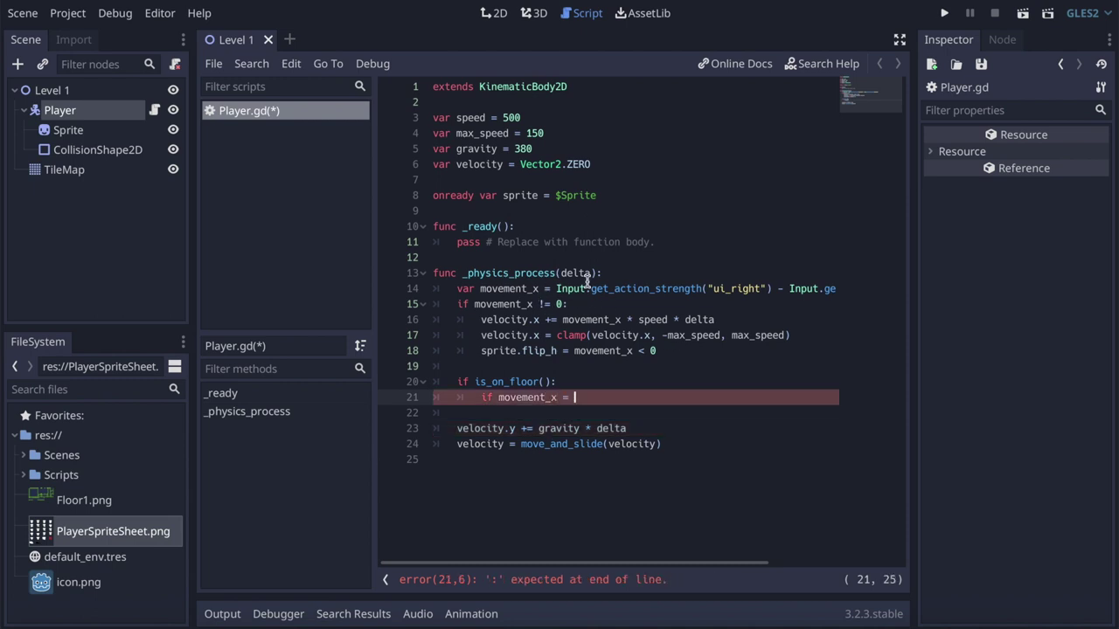
pyautogui.press('BackSpace')
pyautogui.write('= ')
pyautogui.write('0')
pyautogui.write(':')
pyautogui.press('Return')
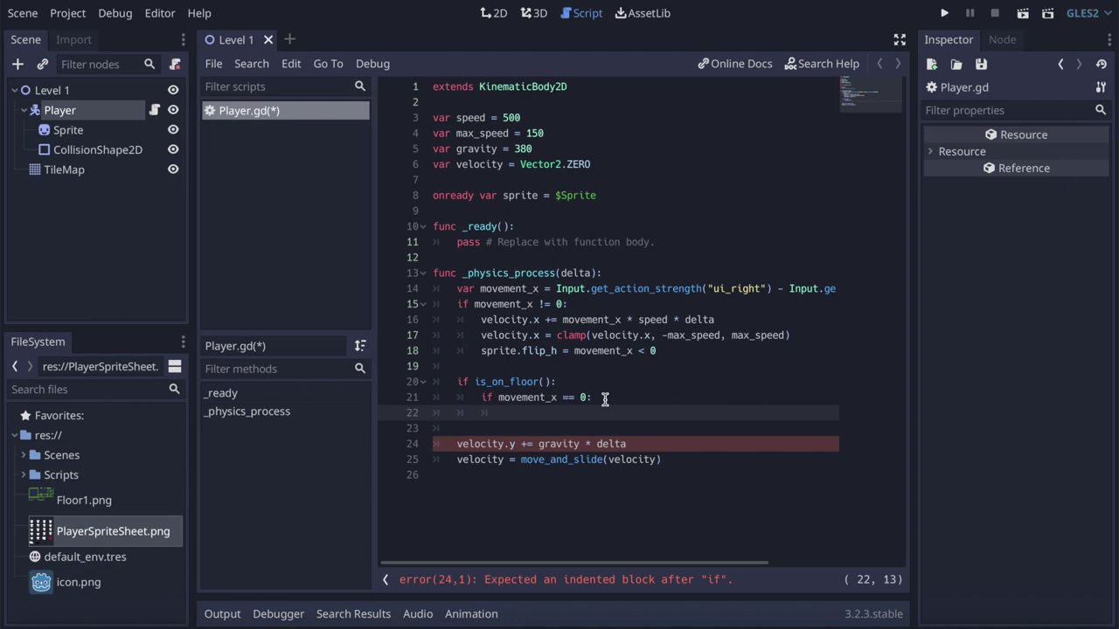
pyautogui.write('velocity')
pyautogui.write('.x ')
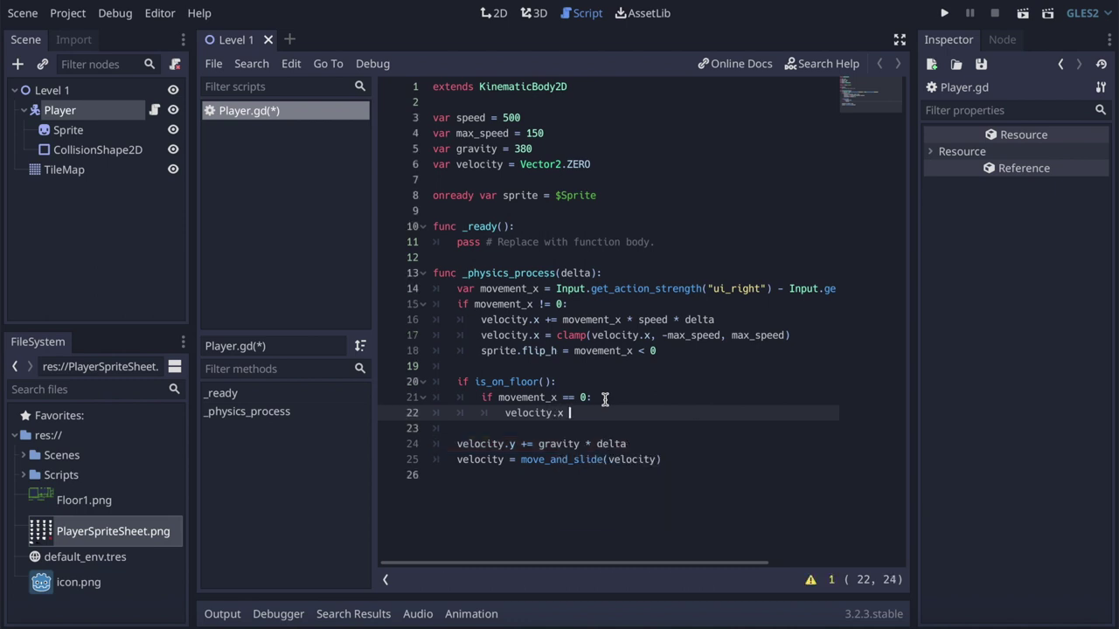
pyautogui.write('= lerp(velocity')
pyautogui.write('.x, 0, friction')
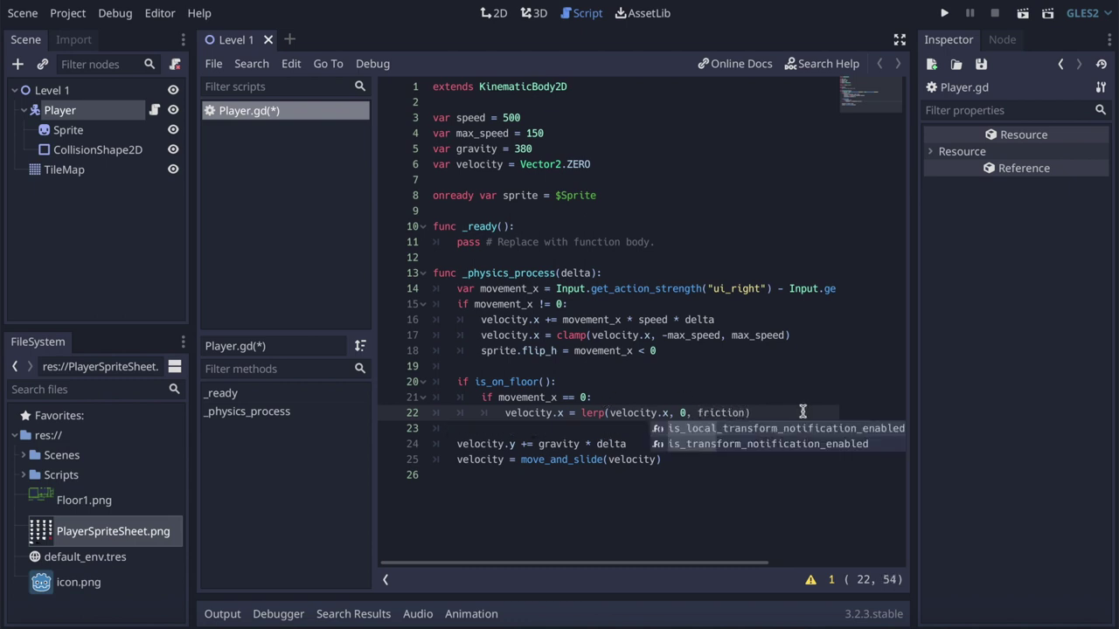
pyautogui.write(')')
pyautogui.click(596, 164)
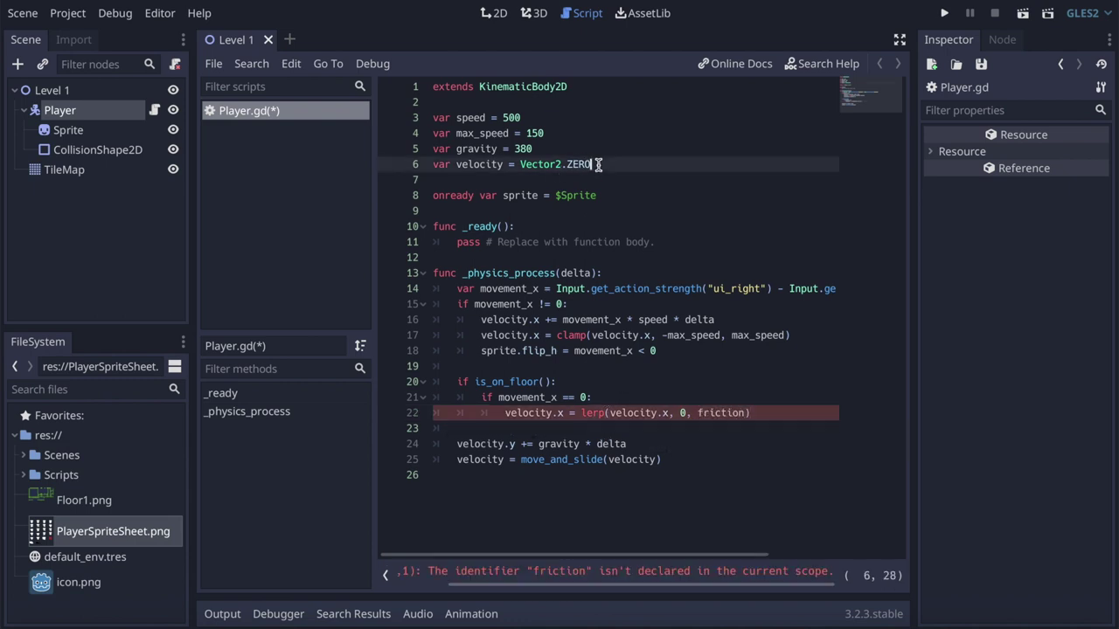
# Declare friction = 0.5 and add a floor jump on ui_accept setting velocity.y = jump
pyautogui.press('Return')
pyautogui.write('var friction = 0.5')
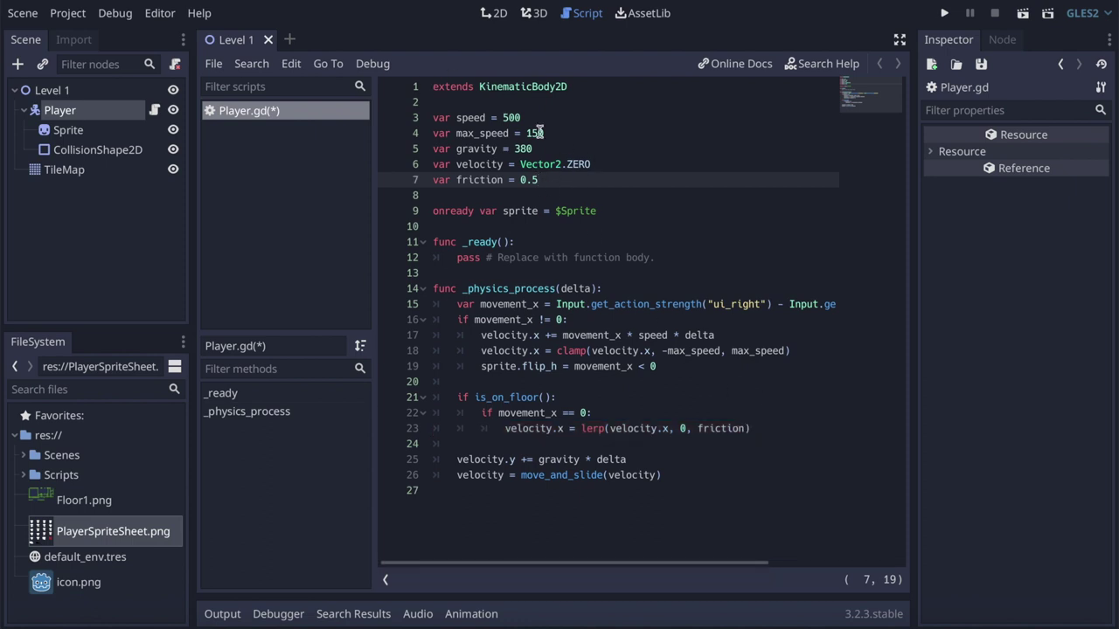
pyautogui.click(770, 428)
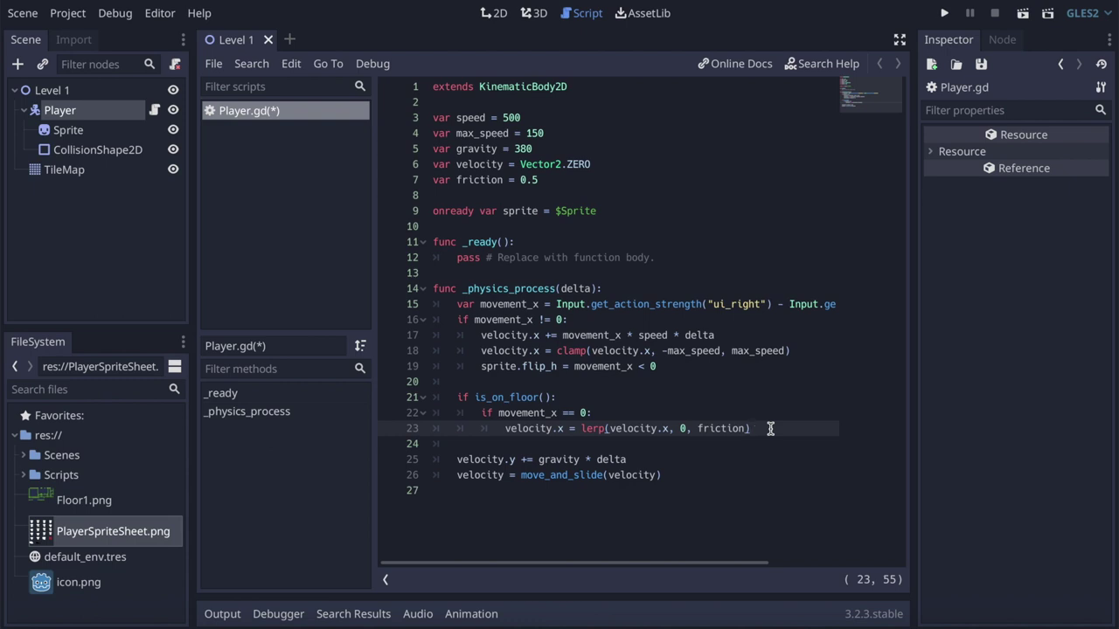
pyautogui.press('Return')
pyautogui.press('BackSpace')
pyautogui.write('if Input.')
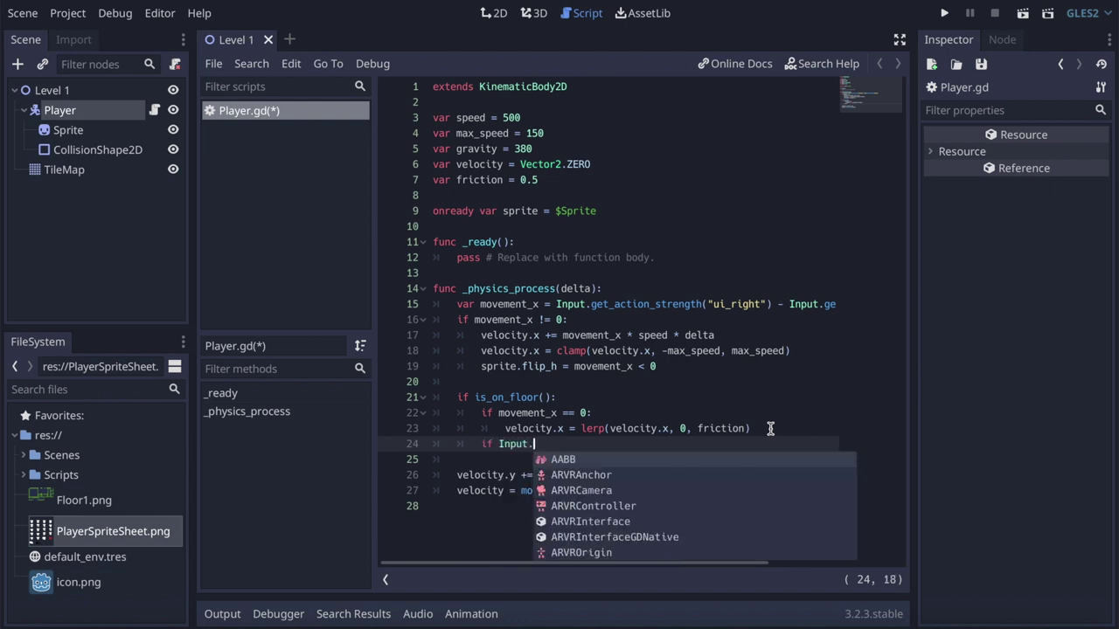
pyautogui.write('is')
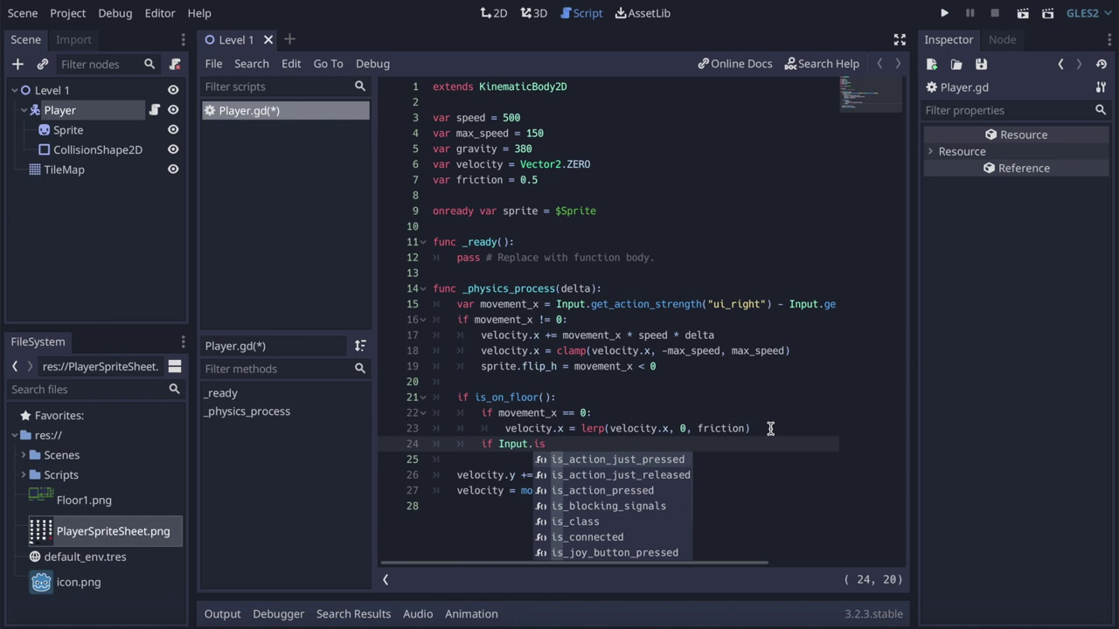
pyautogui.press('Return')
pyautogui.press('Return')
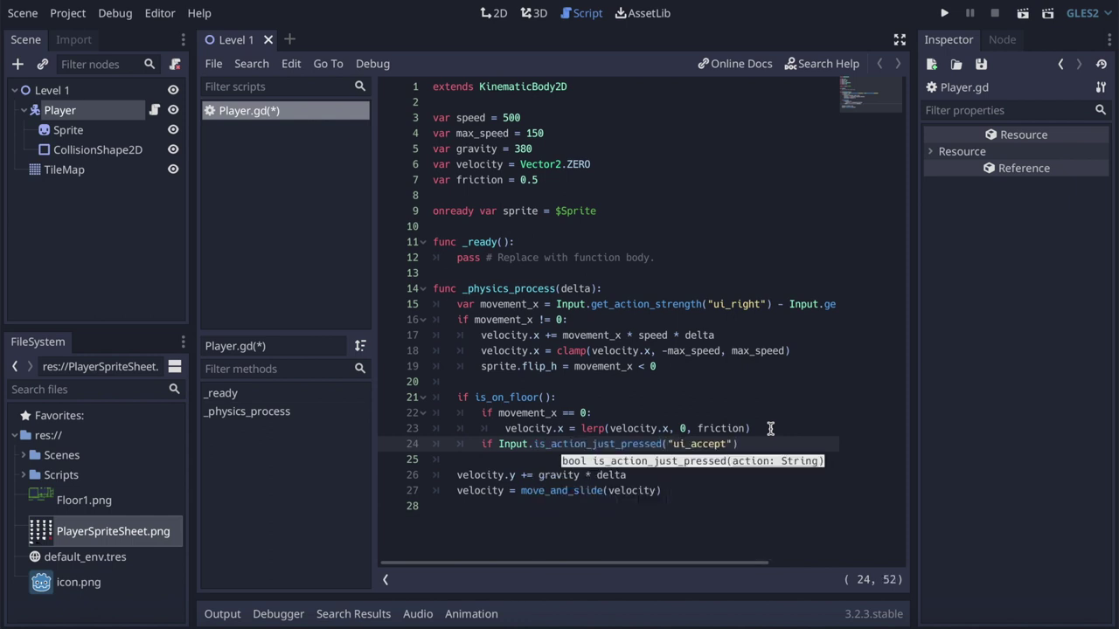
pyautogui.write(')')
pyautogui.press('Return')
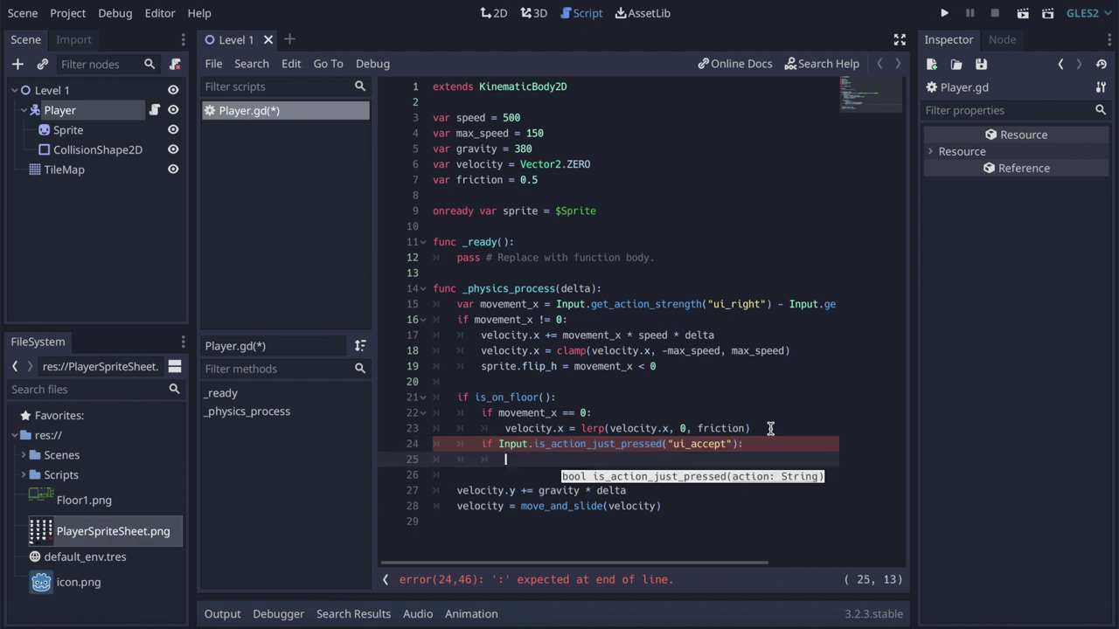
pyautogui.write('velocity.y = ')
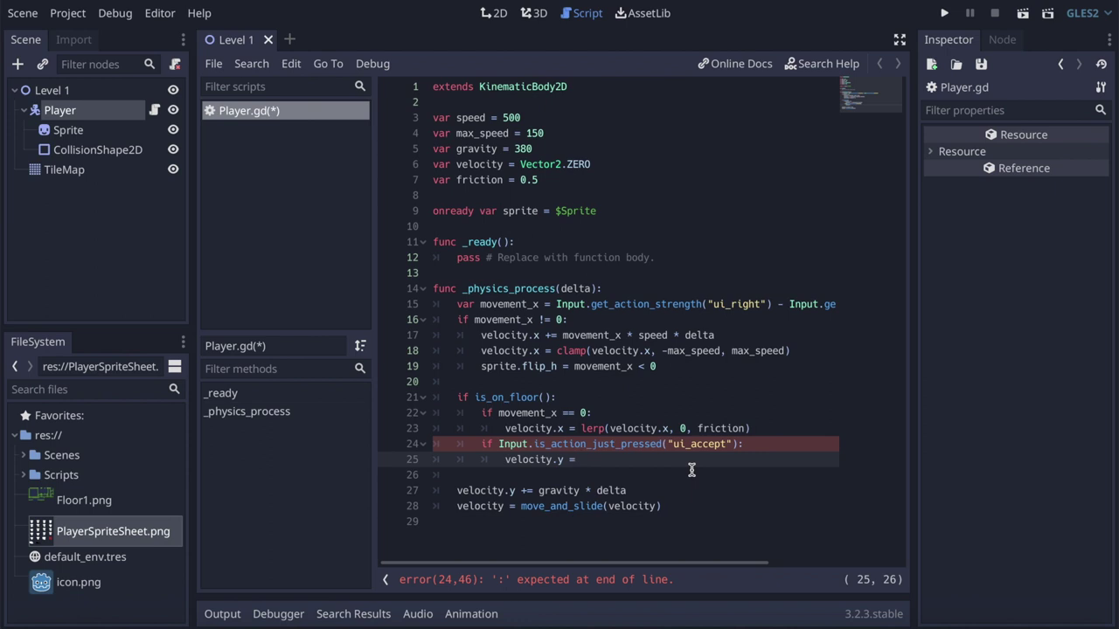
pyautogui.write('jump')
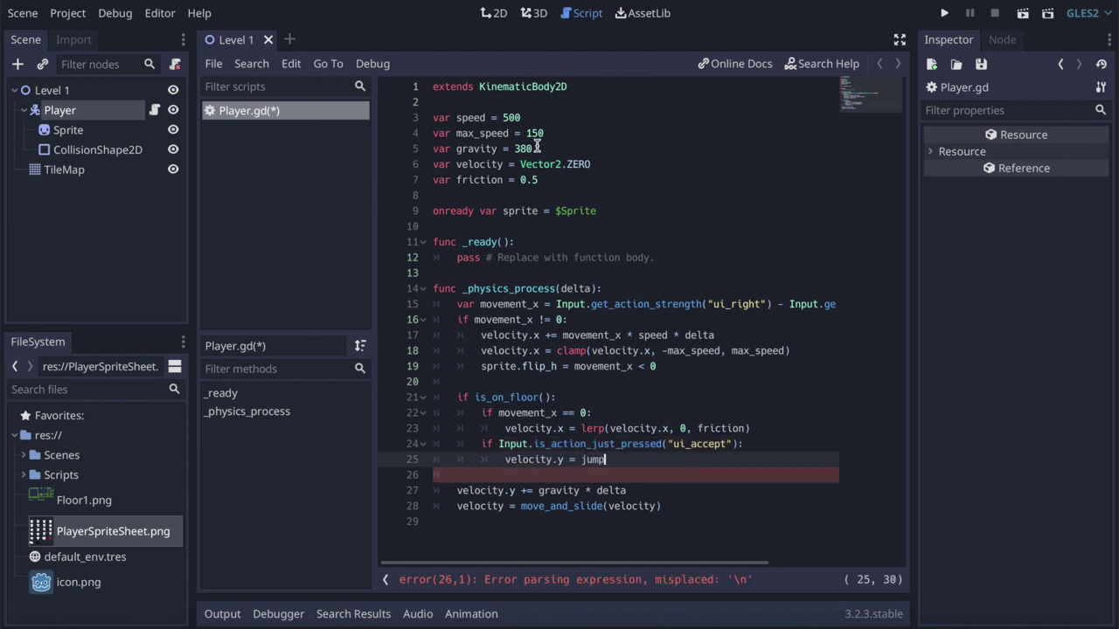
# Declare var jump = -200 under friction and start a dedented line after the jump
pyautogui.click(535, 145)
pyautogui.click(629, 179)
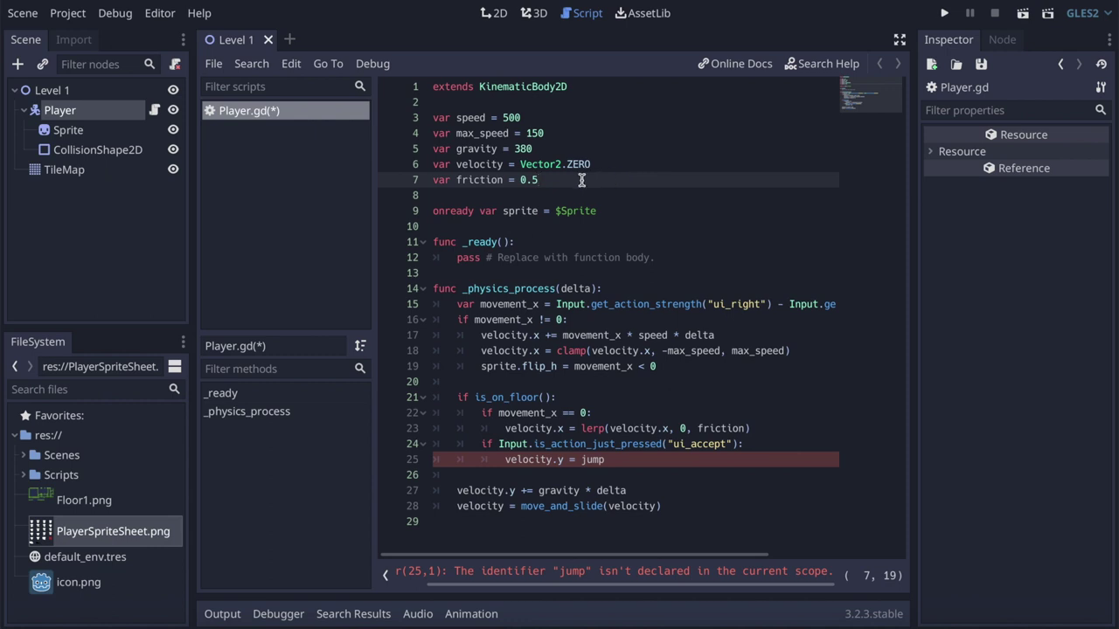
pyautogui.press('Return')
pyautogui.write('var jump ')
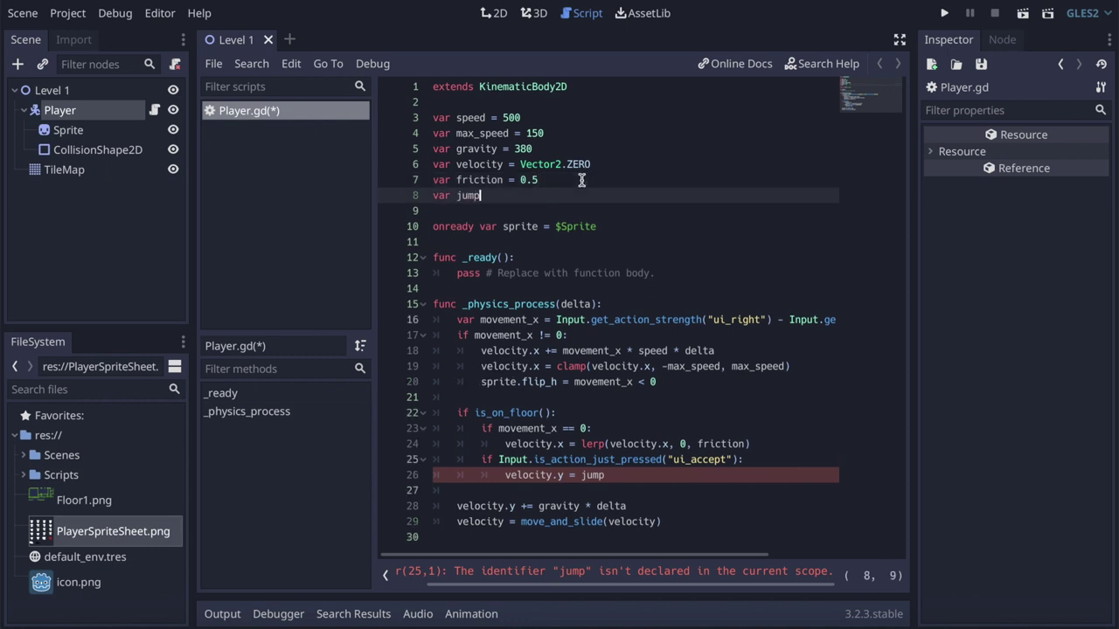
pyautogui.write('=')
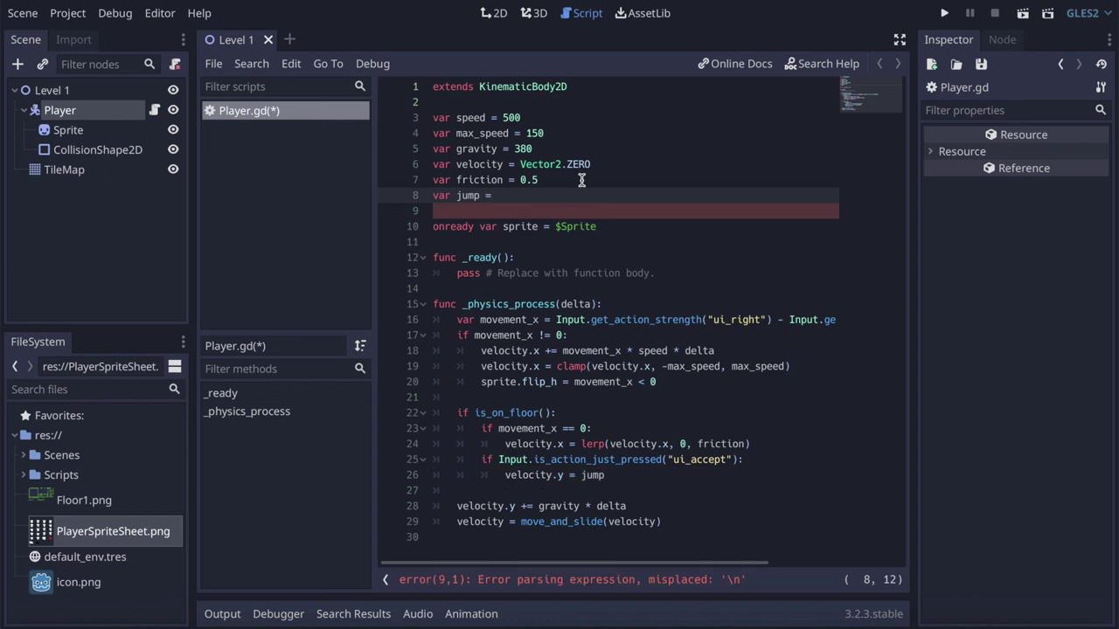
pyautogui.write('-200')
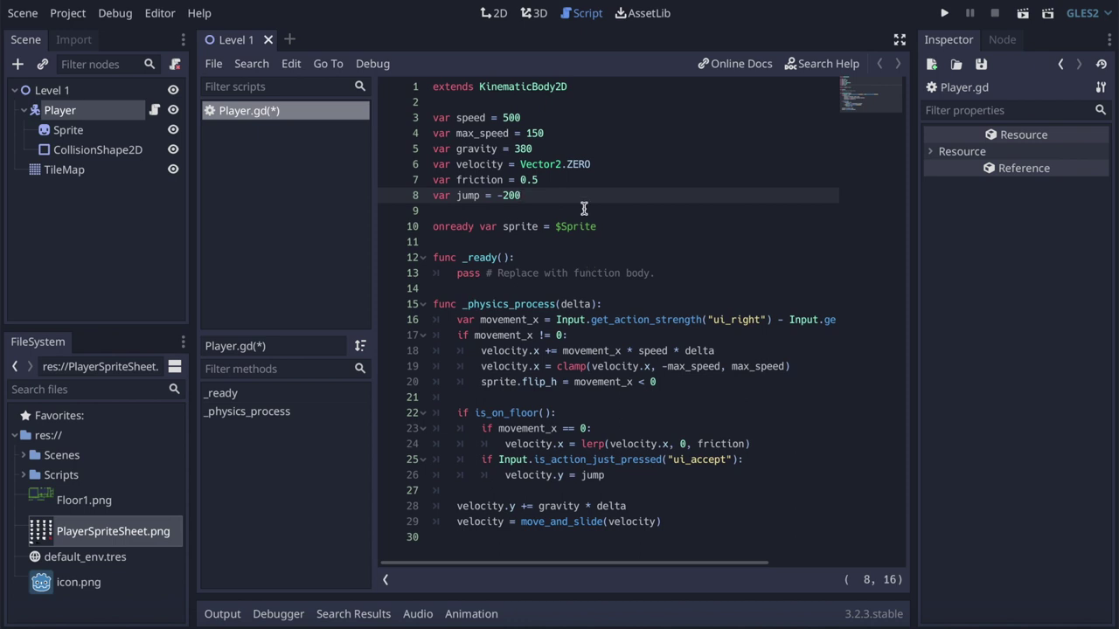
pyautogui.moveTo(496, 196); pyautogui.dragTo(533, 197)
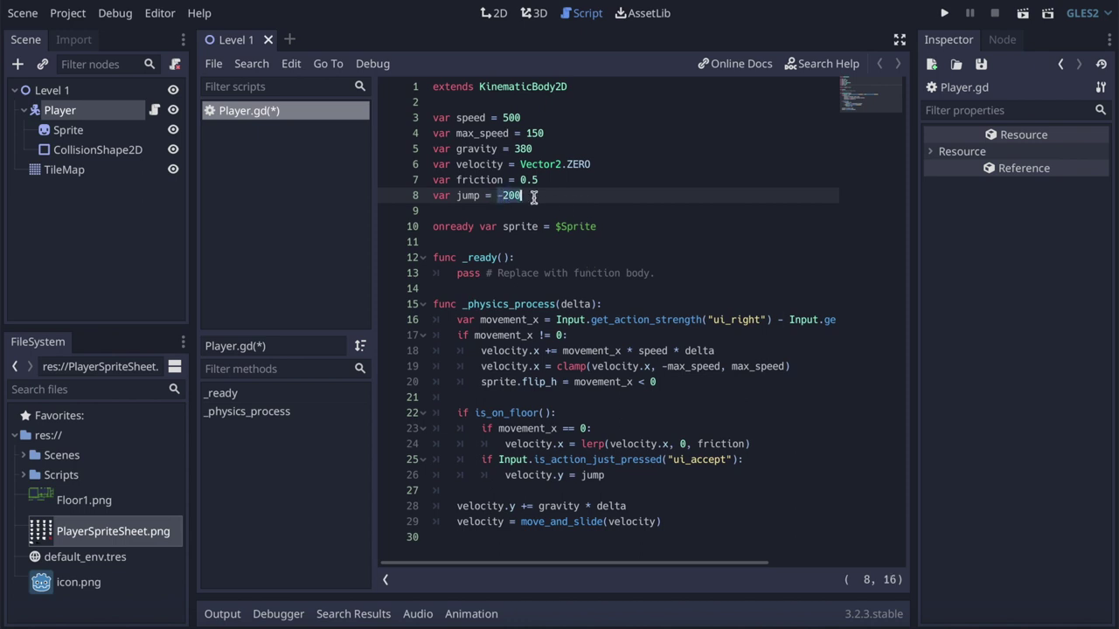
pyautogui.click(551, 198)
pyautogui.click(636, 475)
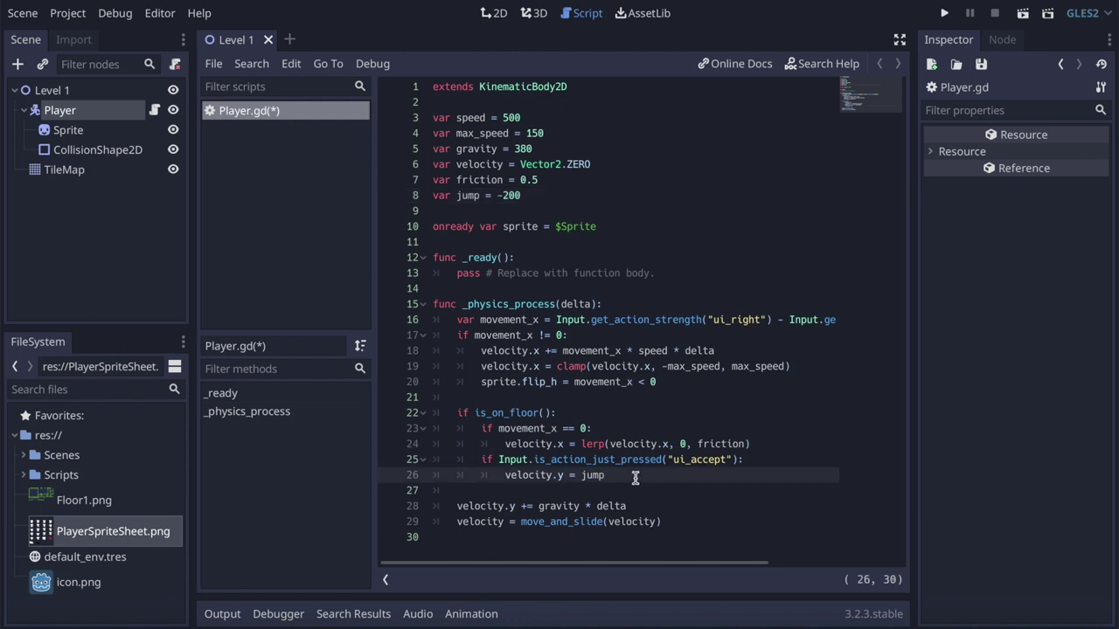
pyautogui.press('Return')
pyautogui.press('BackSpace')
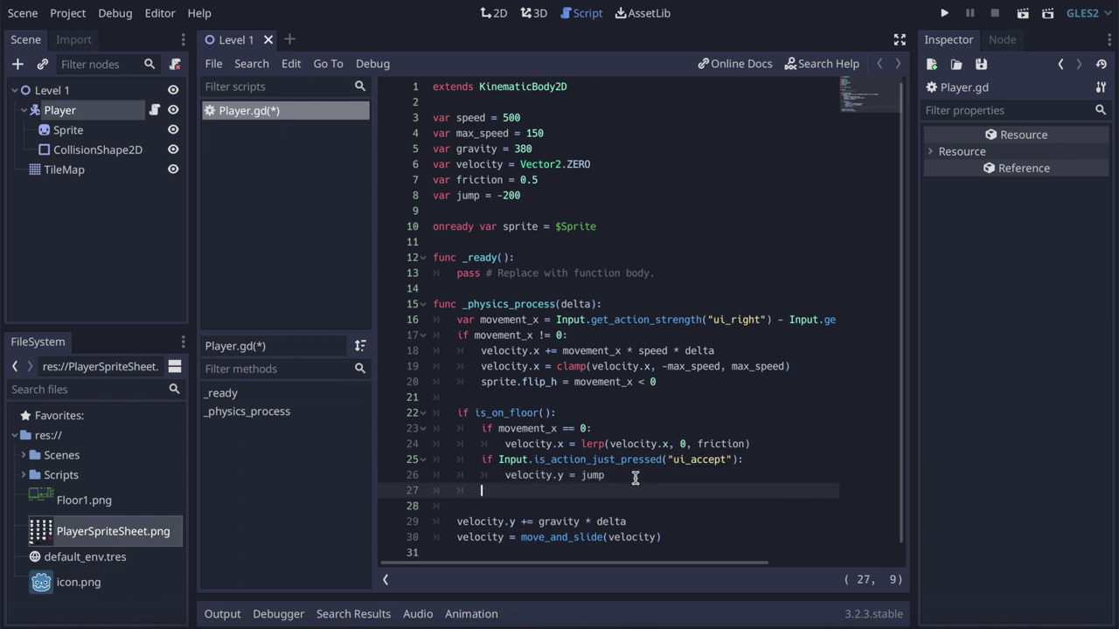
# Add 'else:' with 'if movement_x == 0:' and velocity.x = lerp(velocity.x, 0, resistance)
pyautogui.write('else')
pyautogui.moveTo(605, 476); pyautogui.dragTo(494, 429)
pyautogui.click(496, 494)
pyautogui.write(':')
pyautogui.press('Return')
pyautogui.write('if movement')
pyautogui.press('BackSpace')
pyautogui.write('_')
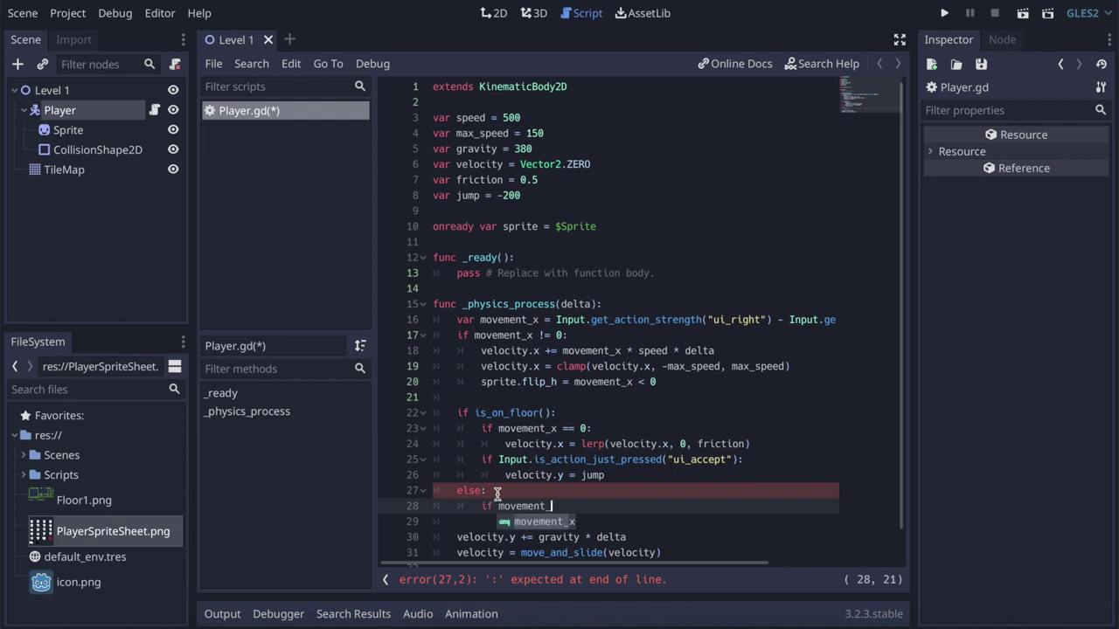
pyautogui.write('x == ')
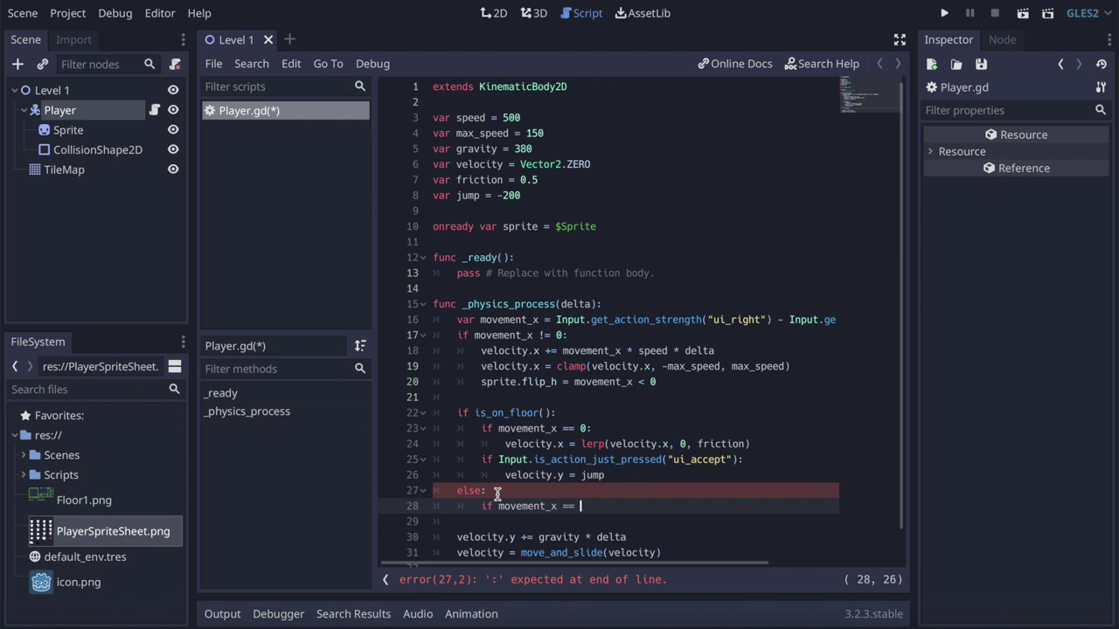
pyautogui.write('0')
pyautogui.write(':')
pyautogui.press('Return')
pyautogui.write('velocity.')
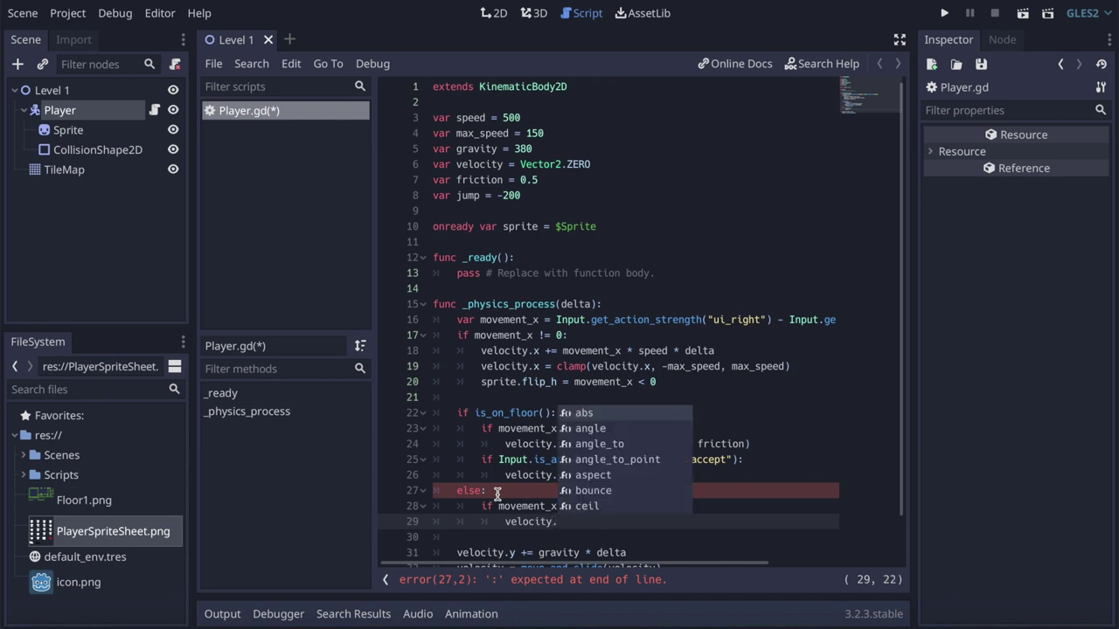
pyautogui.write('x = lerp')
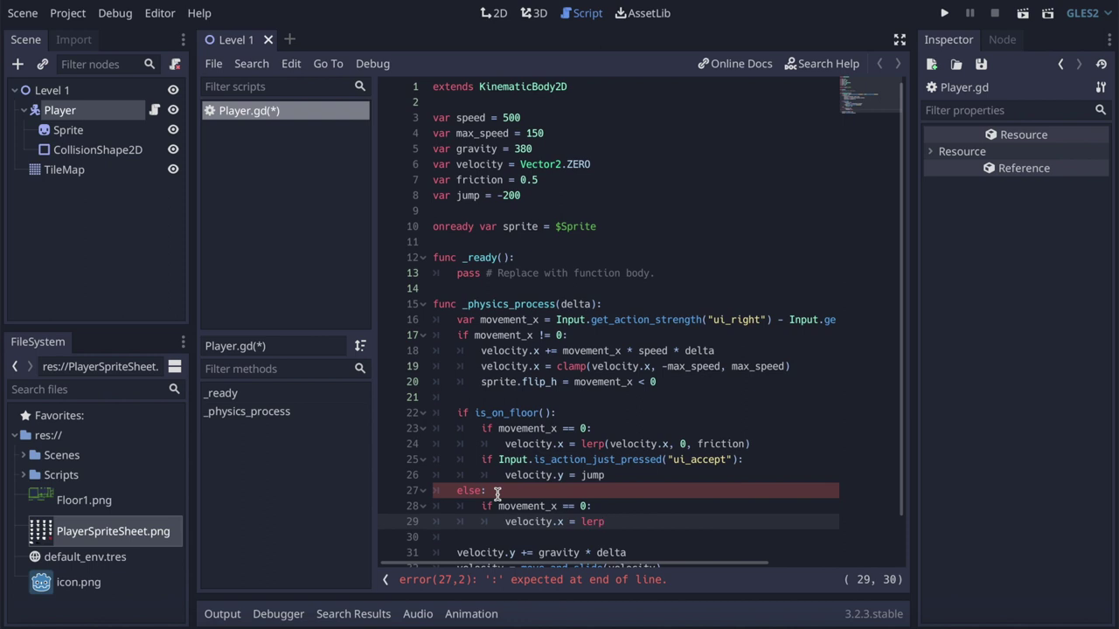
pyautogui.write('(veloci')
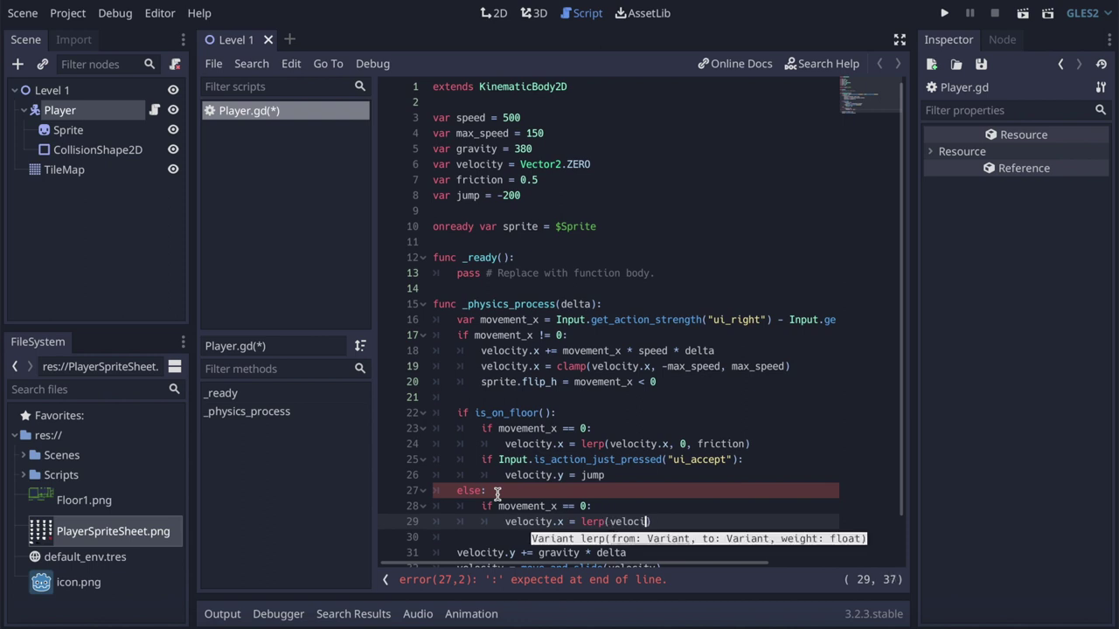
pyautogui.write('ty.x, 0, resistance')
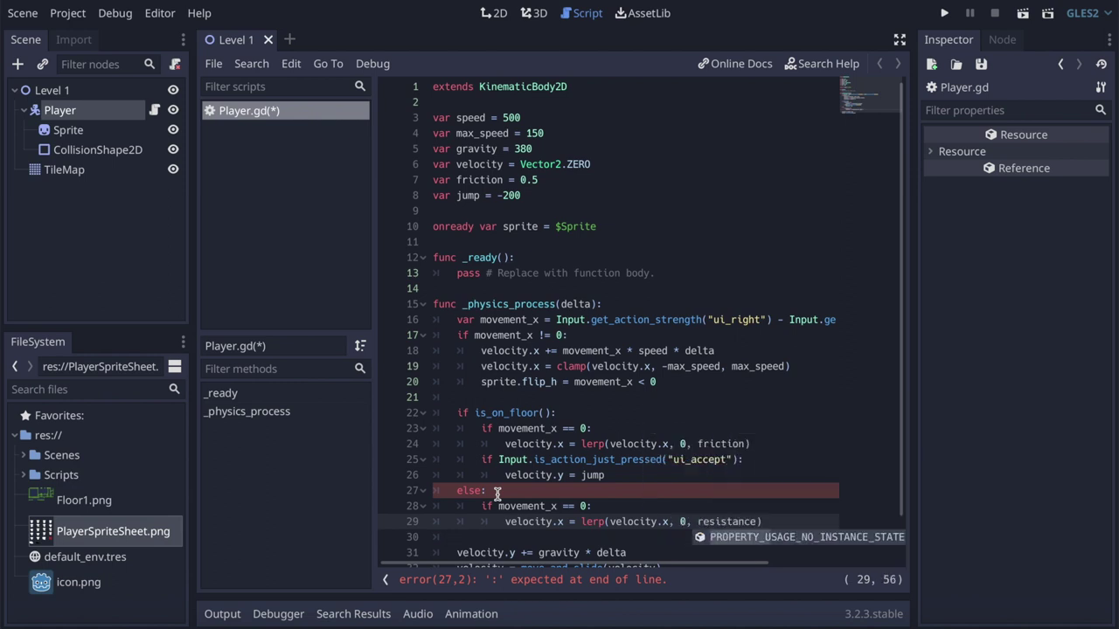
pyautogui.click(548, 202)
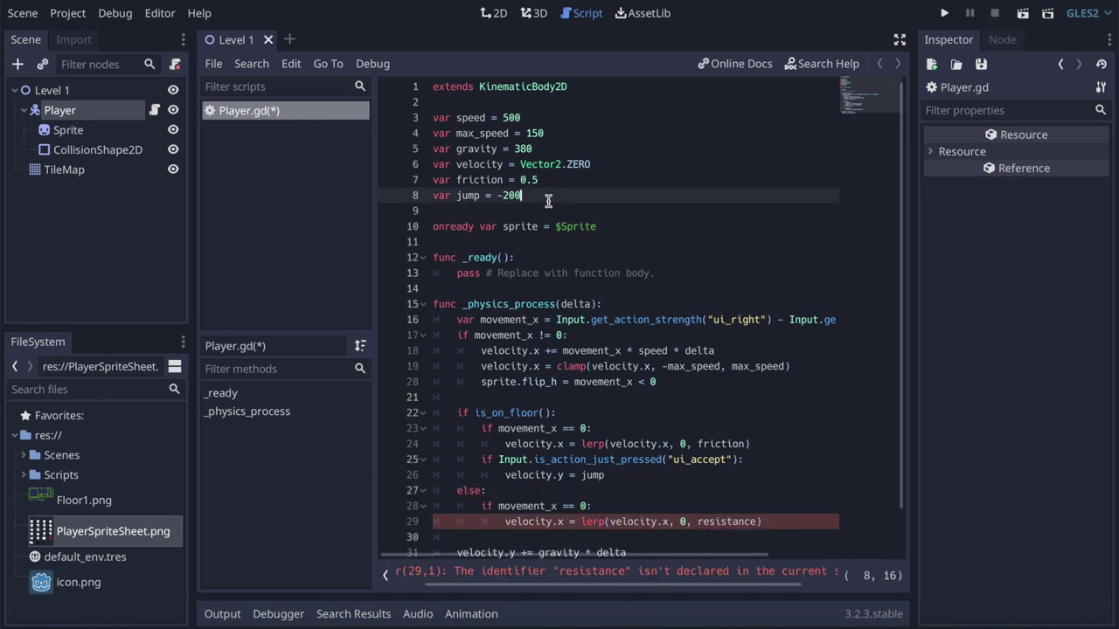
# Declare 'var resistance = 0.7' on a new line below the jump variable
pyautogui.press('Return')
pyautogui.write('sistance = 0.7')
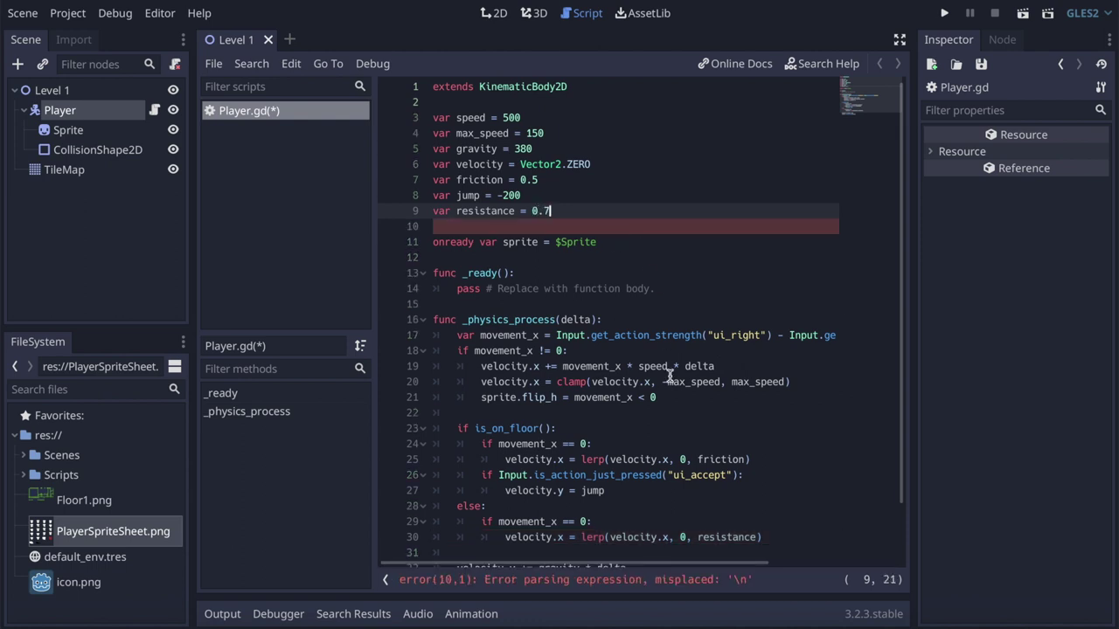
pyautogui.scroll(-2, 670, 376)
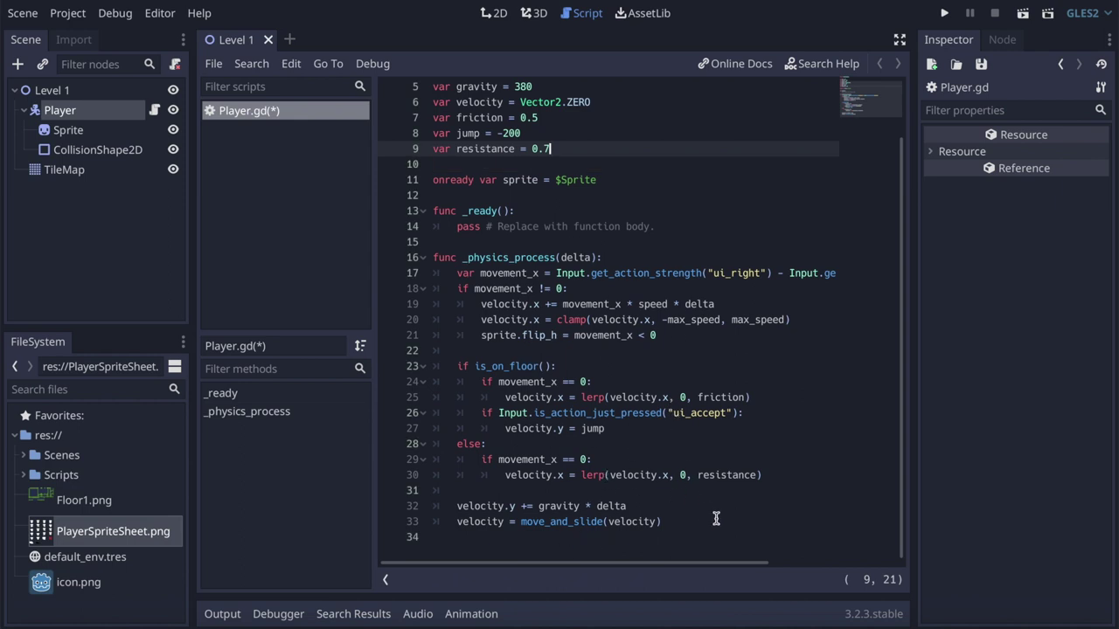
# Review the on-floor friction lerp and the -200 jump assignment
pyautogui.click(611, 432)
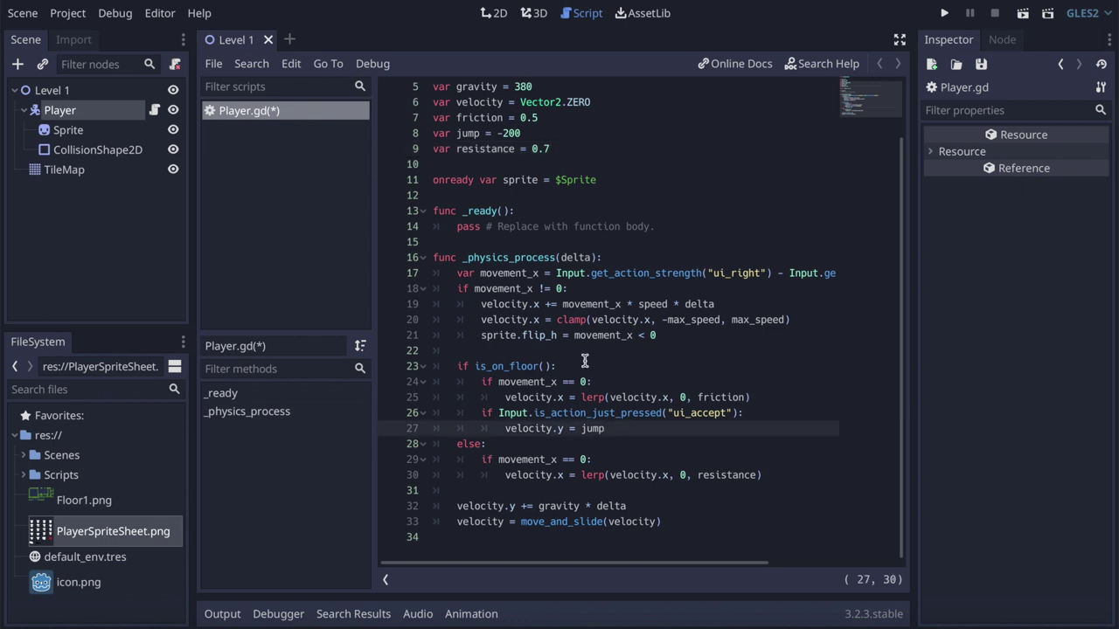
pyautogui.click(525, 367)
pyautogui.click(573, 382)
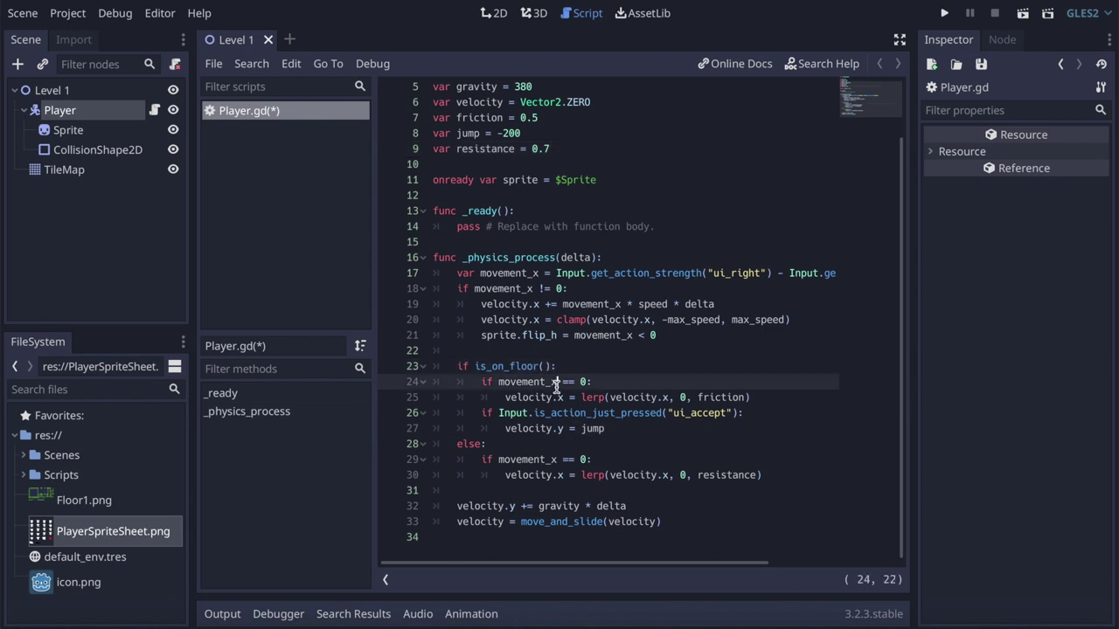
pyautogui.click(614, 397)
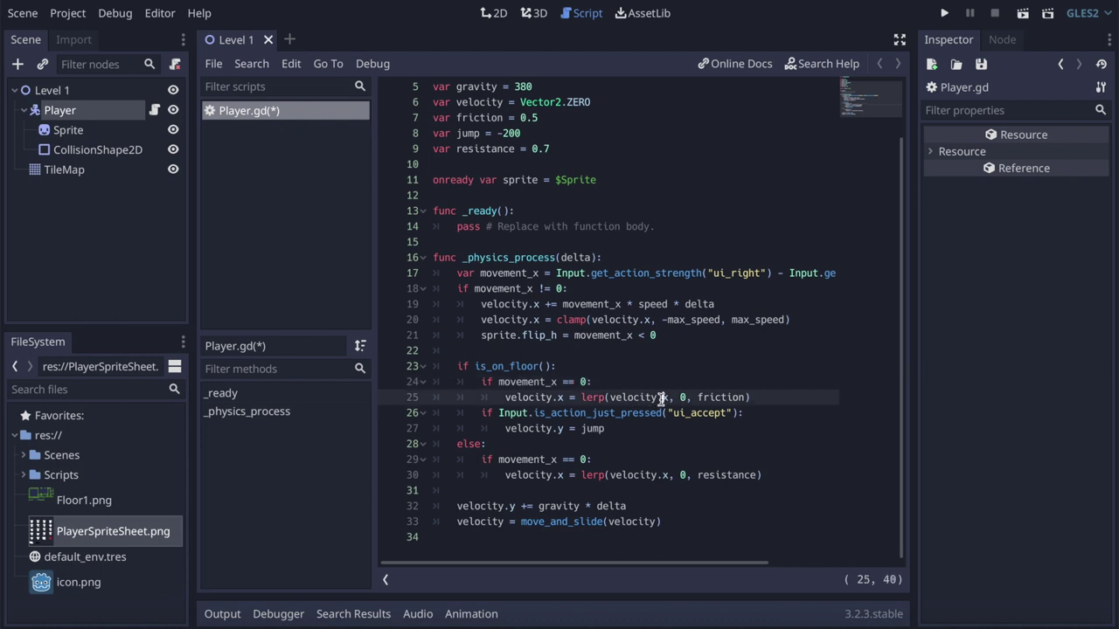
pyautogui.moveTo(708, 397); pyautogui.dragTo(750, 398)
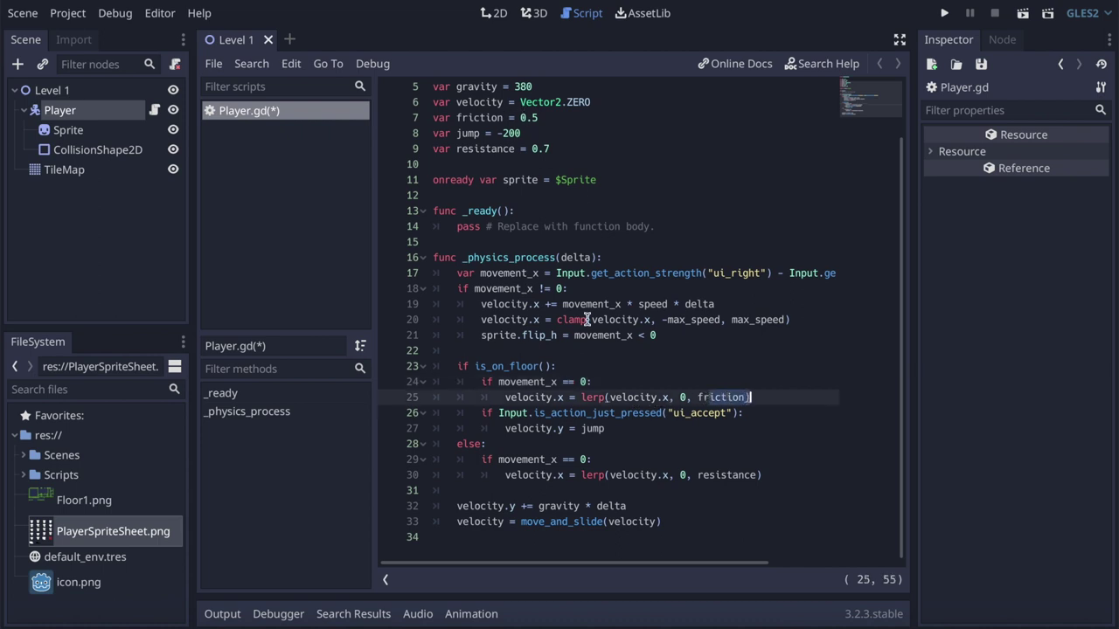
pyautogui.click(506, 413)
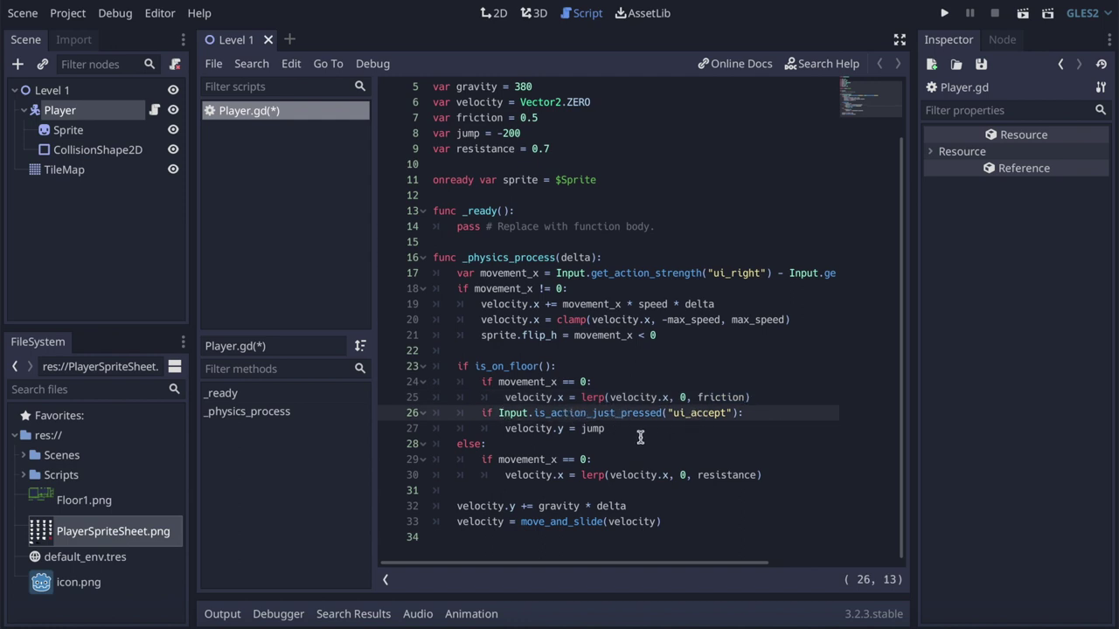
pyautogui.click(616, 430)
pyautogui.click(559, 428)
pyautogui.moveTo(590, 429); pyautogui.dragTo(612, 429)
pyautogui.moveTo(521, 133); pyautogui.dragTo(508, 133)
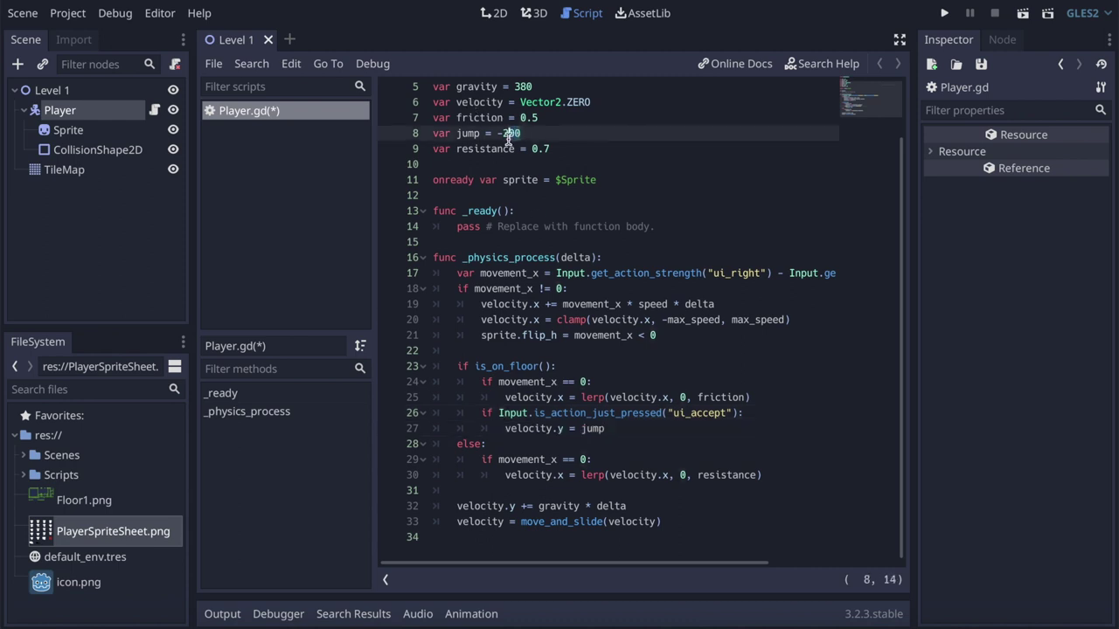
pyautogui.click(606, 429)
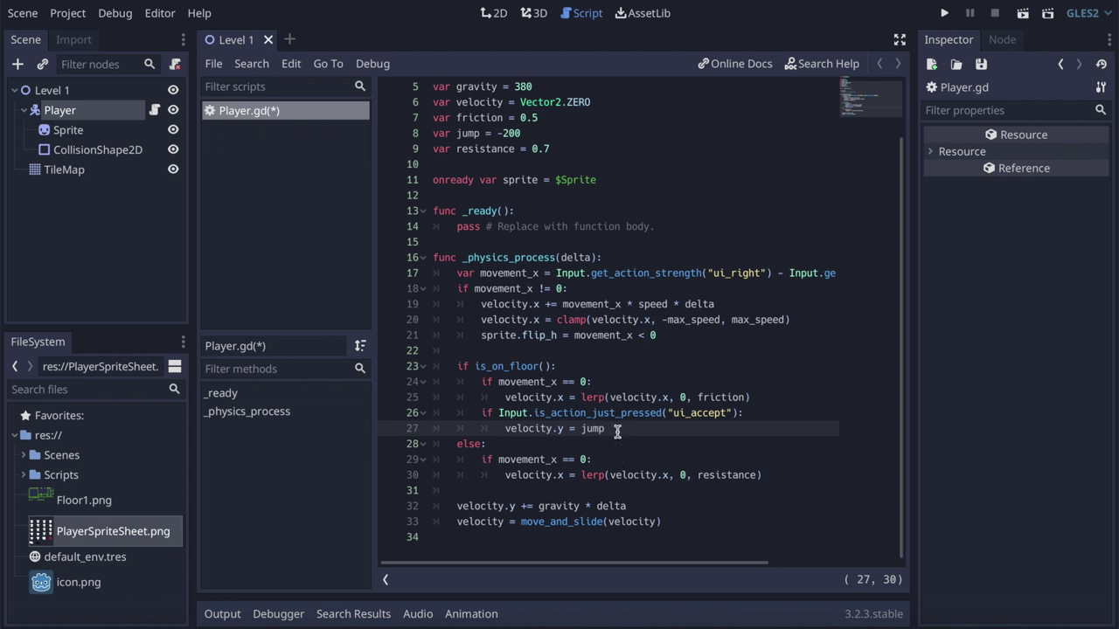
# Review the airborne lerp that uses resistance, then save Player.gd and run the game
pyautogui.click(511, 448)
pyautogui.click(511, 366)
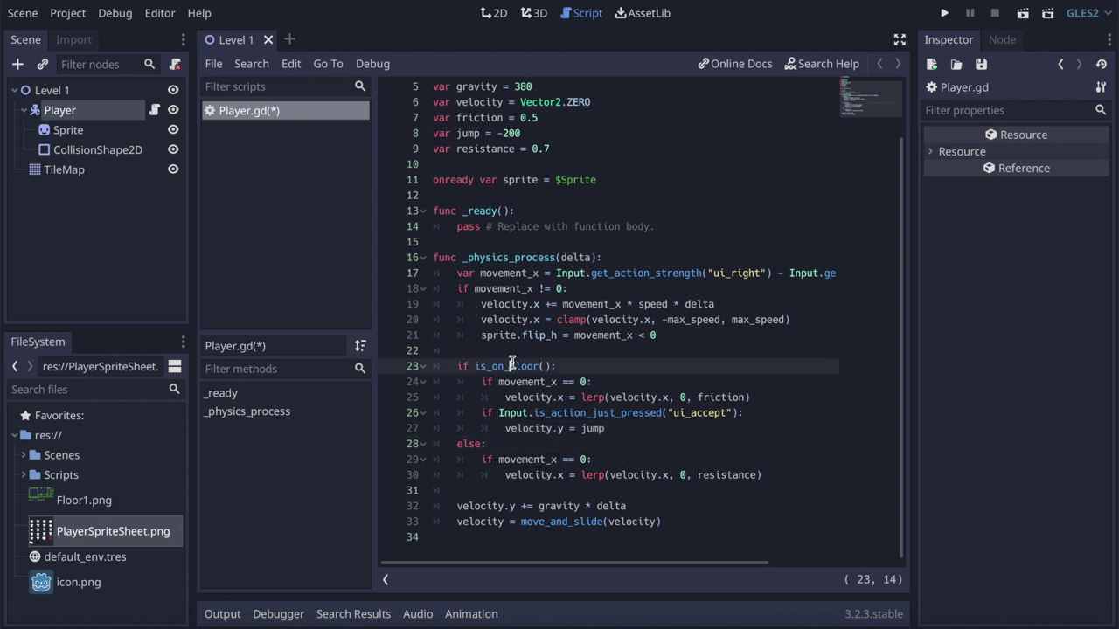
pyautogui.moveTo(512, 367); pyautogui.dragTo(509, 428)
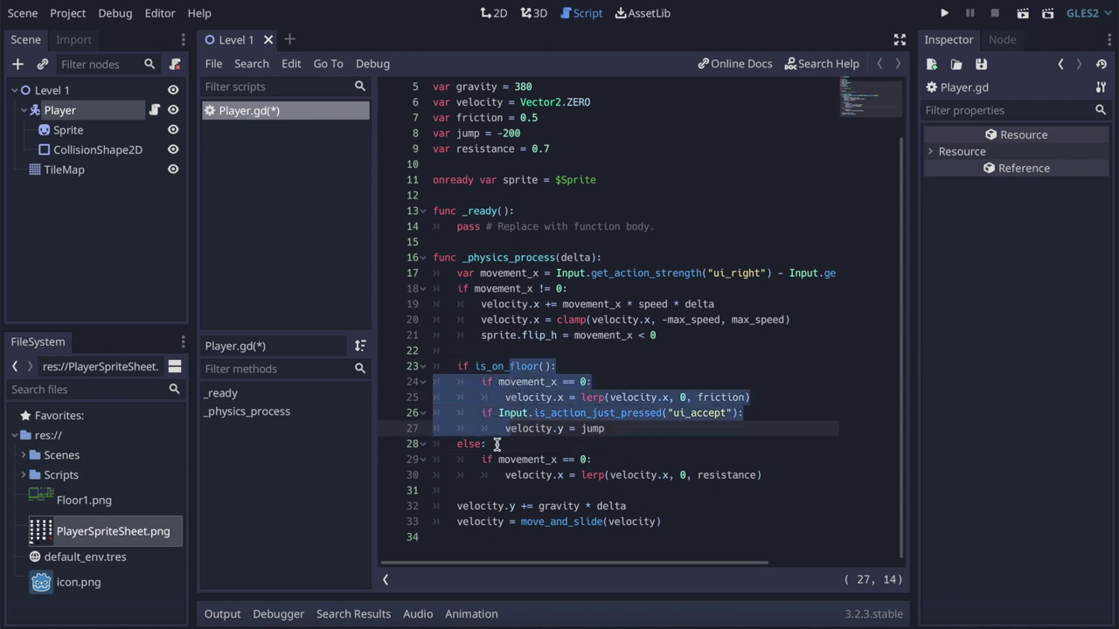
pyautogui.click(498, 444)
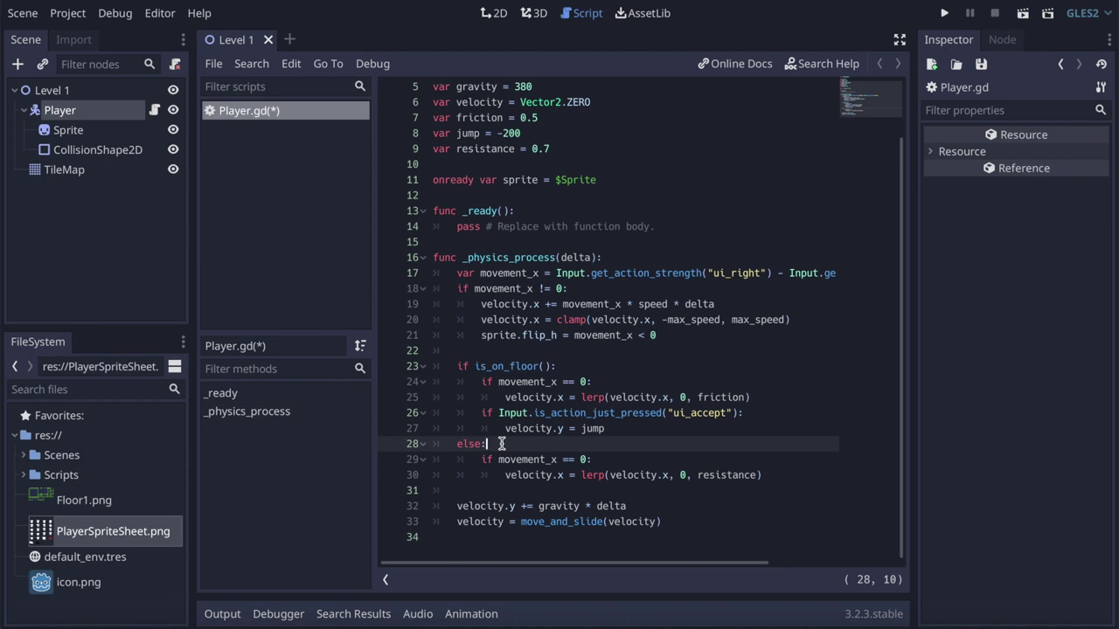
pyautogui.click(503, 459)
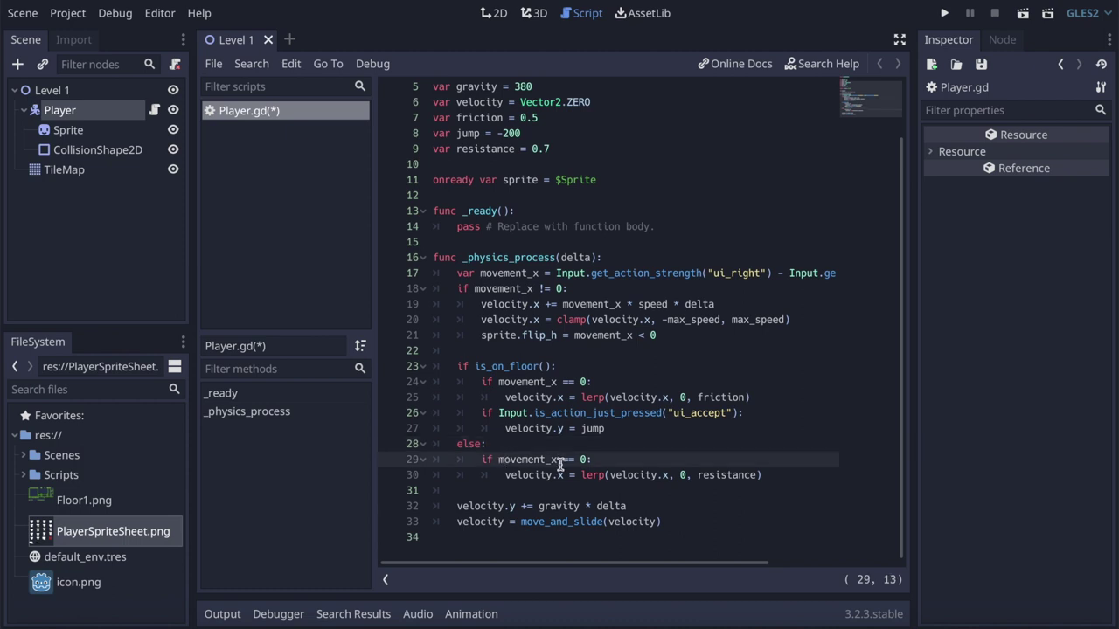
pyautogui.click(525, 475)
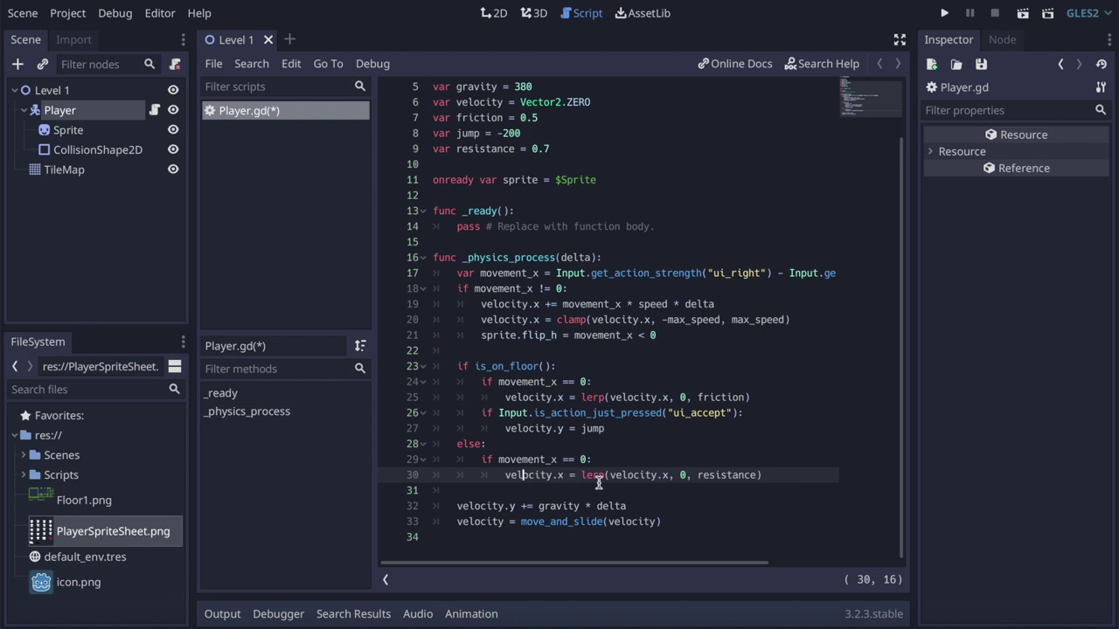
pyautogui.click(669, 475)
pyautogui.press('Right')
pyautogui.press('Right')
pyautogui.click(765, 475)
pyautogui.moveTo(765, 474); pyautogui.dragTo(612, 474)
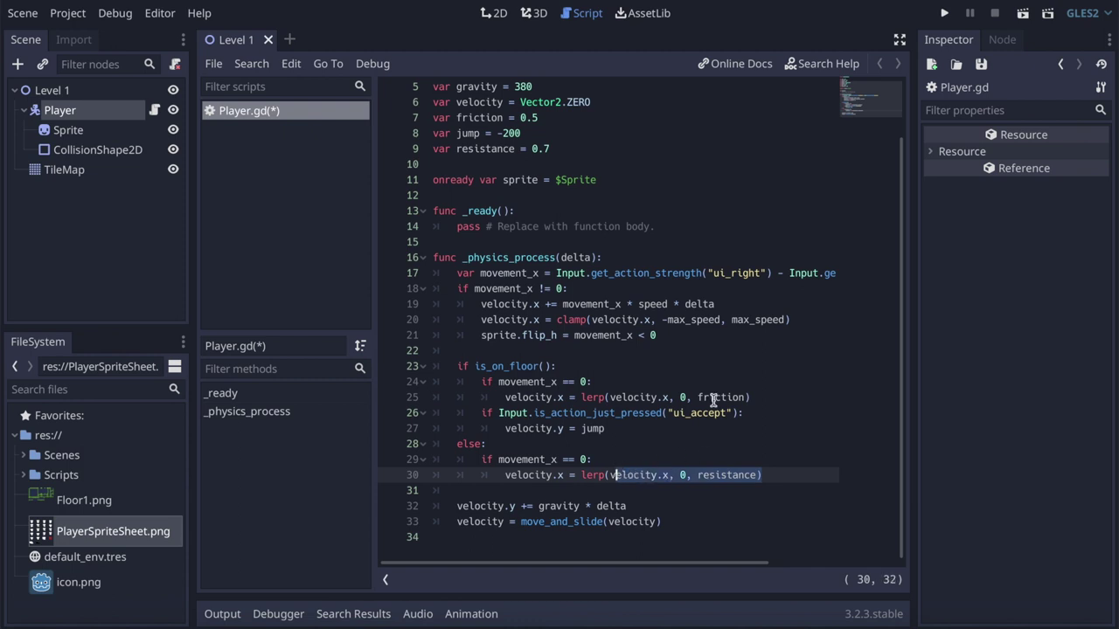
pyautogui.click(557, 150)
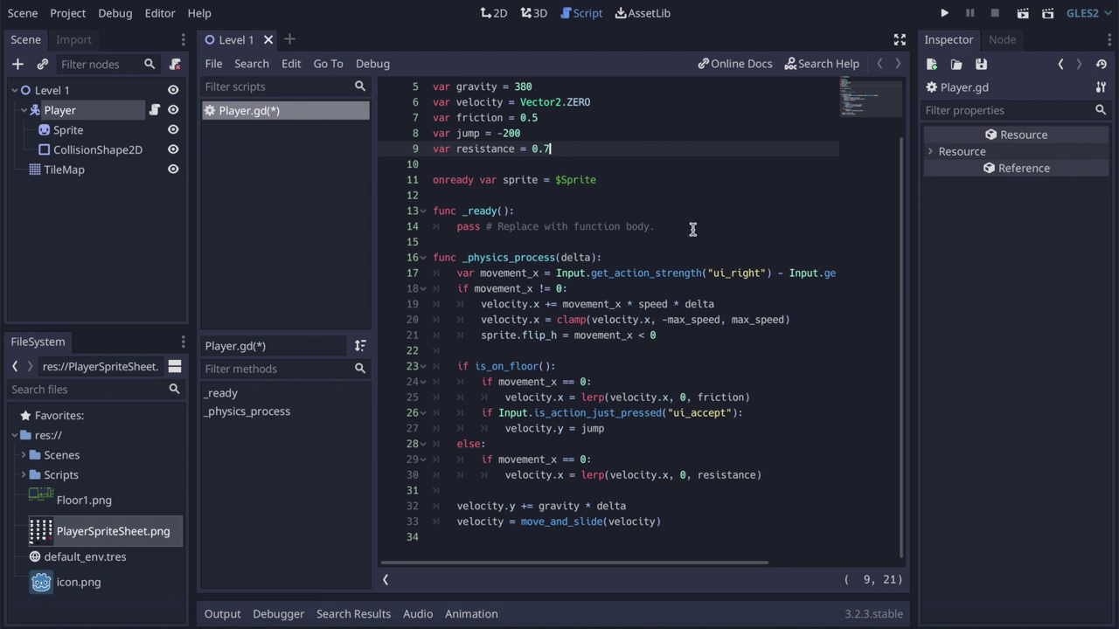
pyautogui.hotkey('ctrl', 's')
pyautogui.click(944, 13)
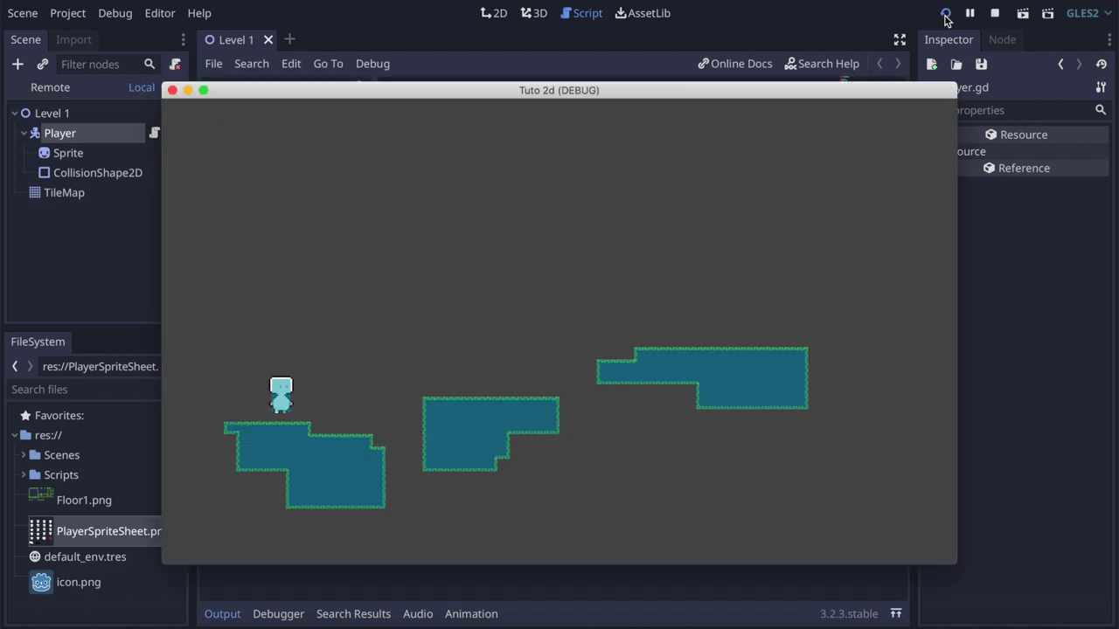
# Walk the player right and left in the running game, then close it
pyautogui.press('Right')
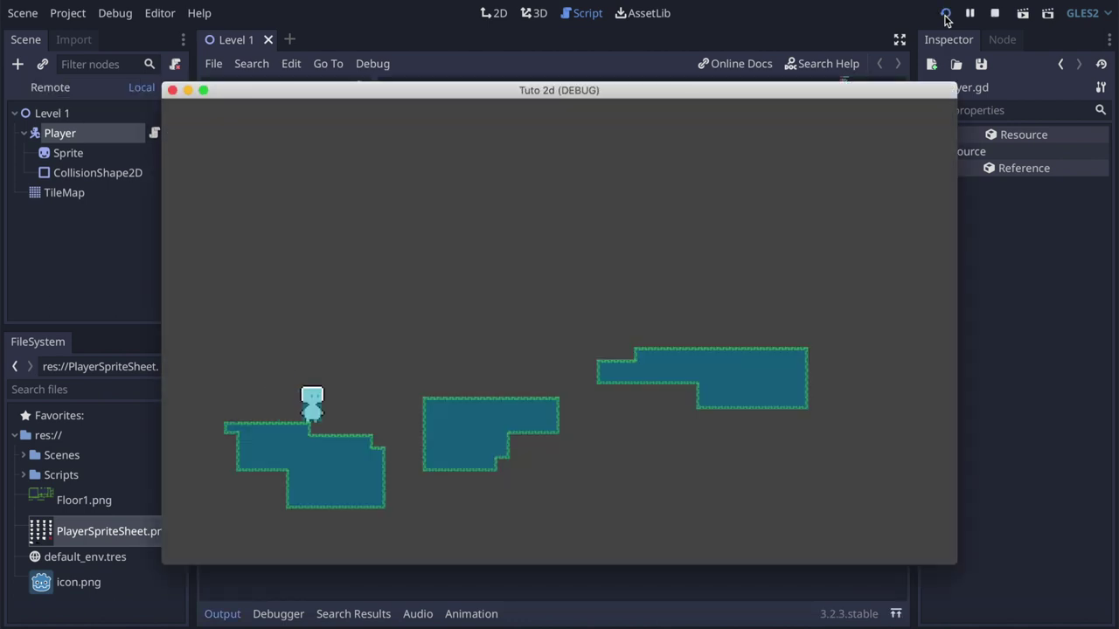
pyautogui.press('Left')
pyautogui.press('Right')
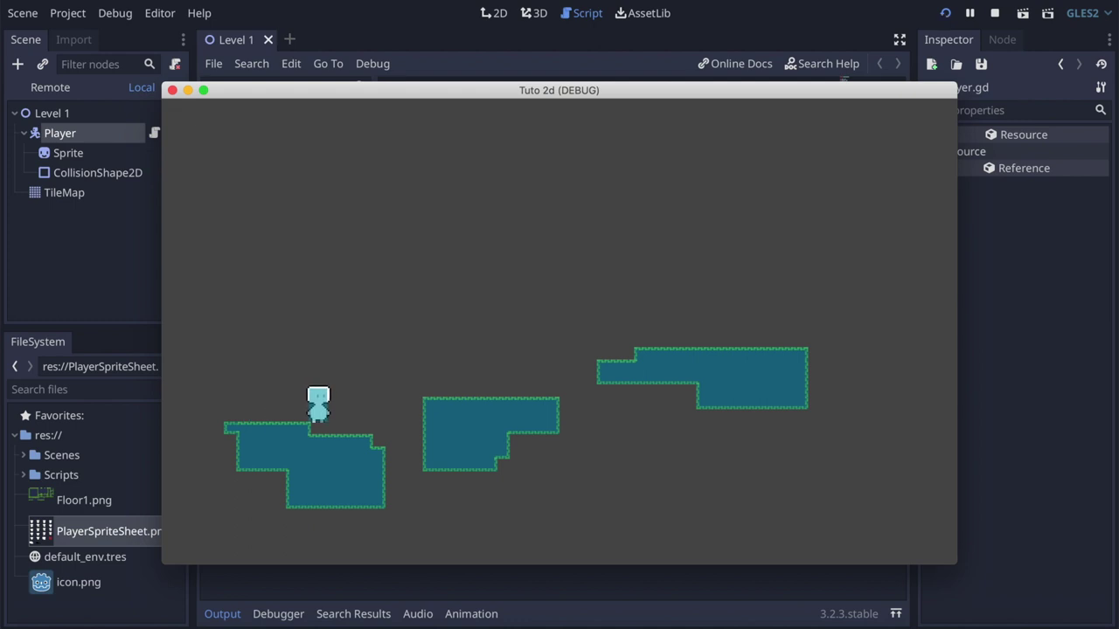
pyautogui.click(173, 91)
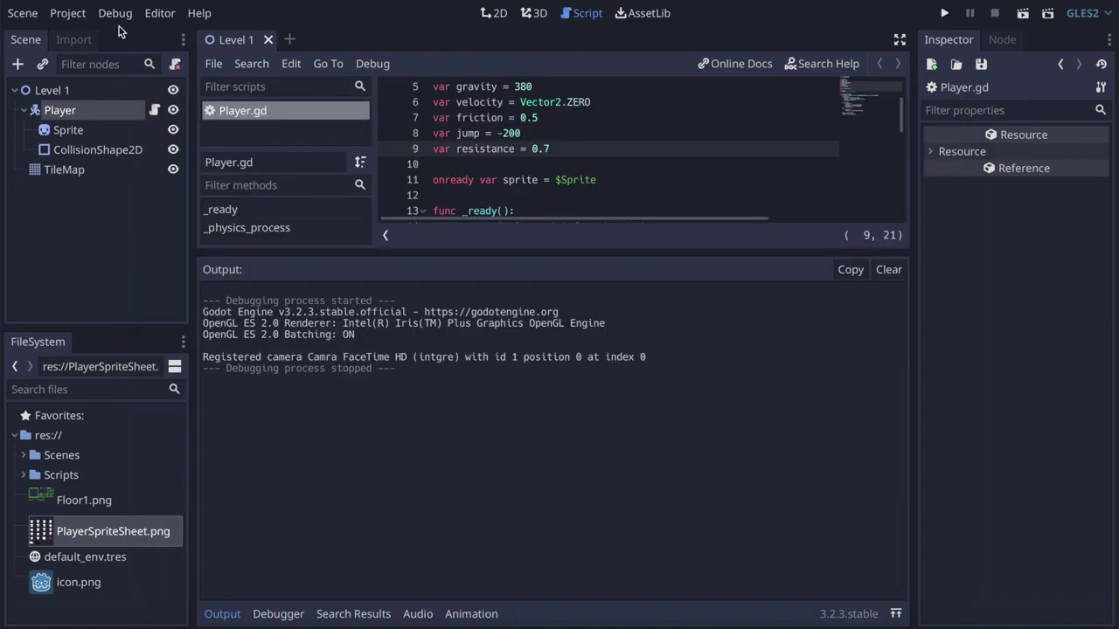
# Turn off Visible Collision Shapes in the Debug menu and run the game again
pyautogui.click(116, 17)
pyautogui.click(107, 89)
pyautogui.click(944, 13)
pyautogui.click(943, 14)
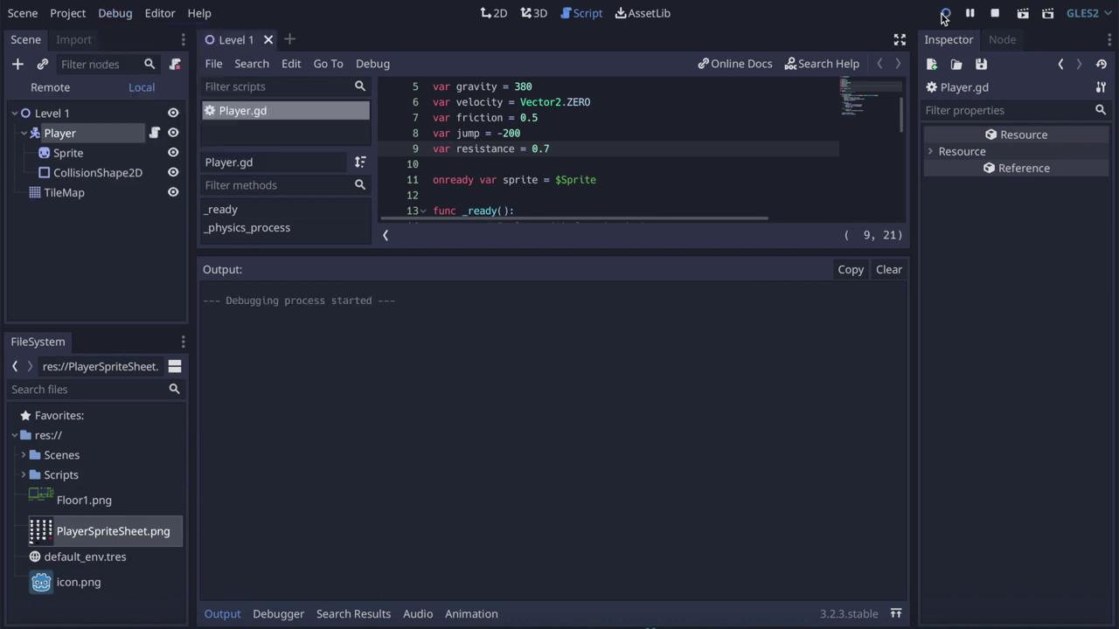
# Walk the player along the left platform, close the game, and enlarge the script editor
pyautogui.press('Right')
pyautogui.press('Left')
pyautogui.press('Right')
pyautogui.press('Right')
pyautogui.press('Left')
pyautogui.press('Right')
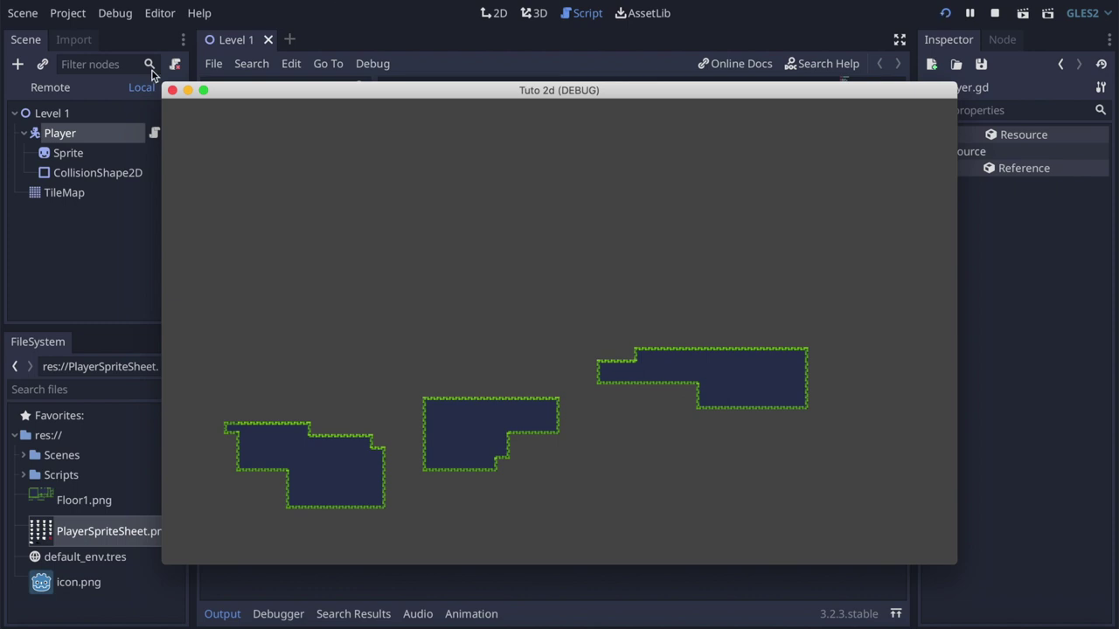
pyautogui.click(172, 90)
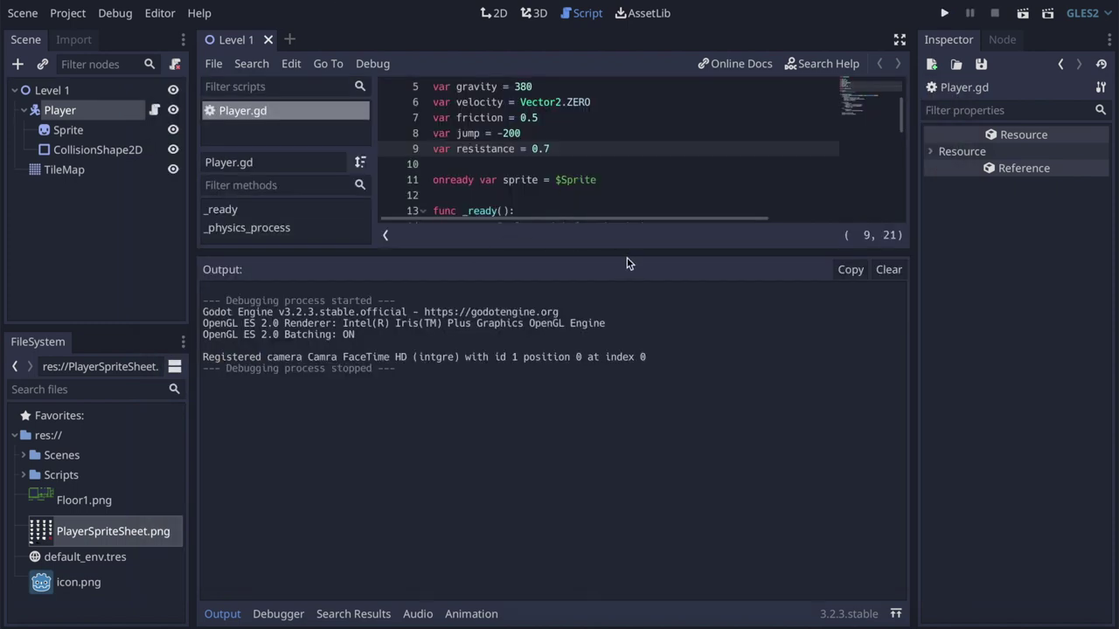
pyautogui.moveTo(623, 255); pyautogui.dragTo(644, 471)
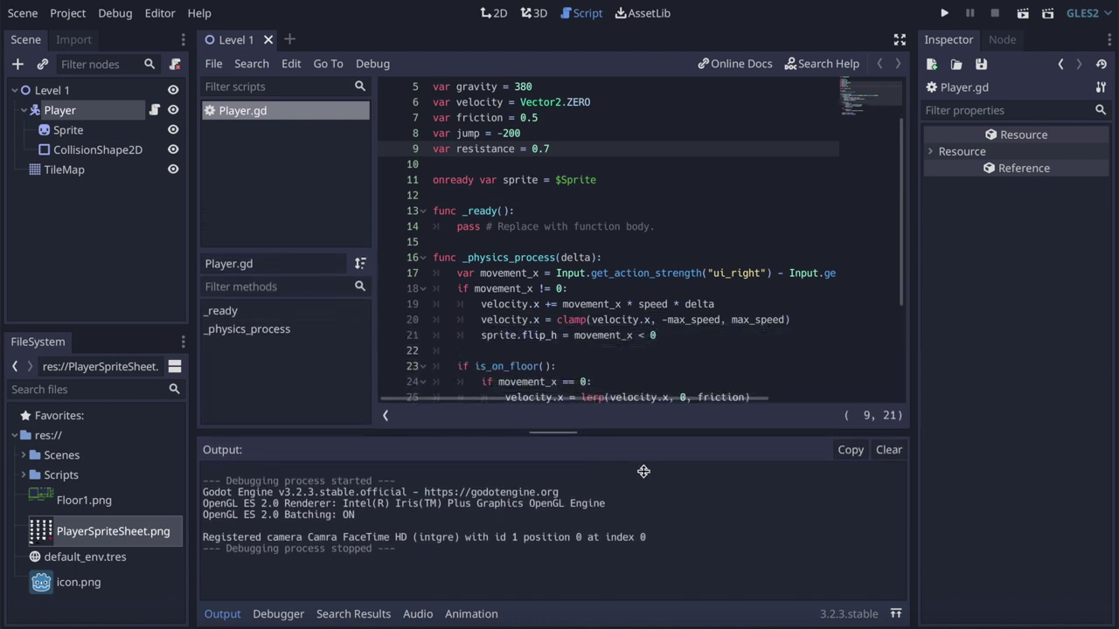
# Append ', Vector2.UP' to the move_and_slide(velocity) call on line 33
pyautogui.scroll(-2, 649, 335)
pyautogui.hscroll(1, 649, 335)
pyautogui.scroll(-2, 650, 335)
pyautogui.hscroll(-1, 650, 335)
pyautogui.click(619, 298)
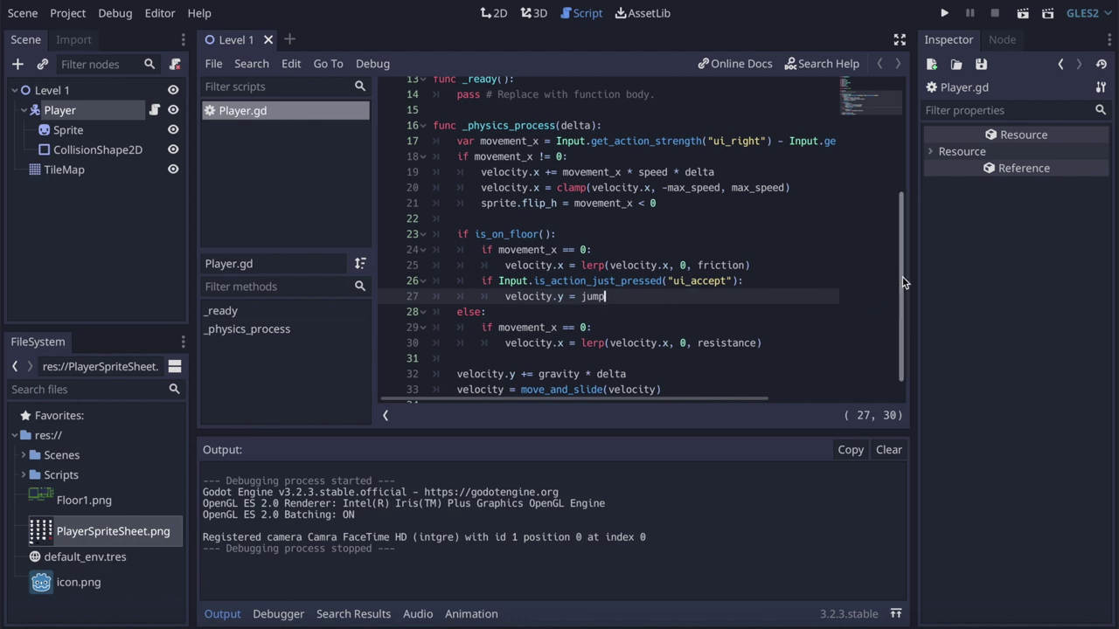
pyautogui.scroll(-1, 903, 350)
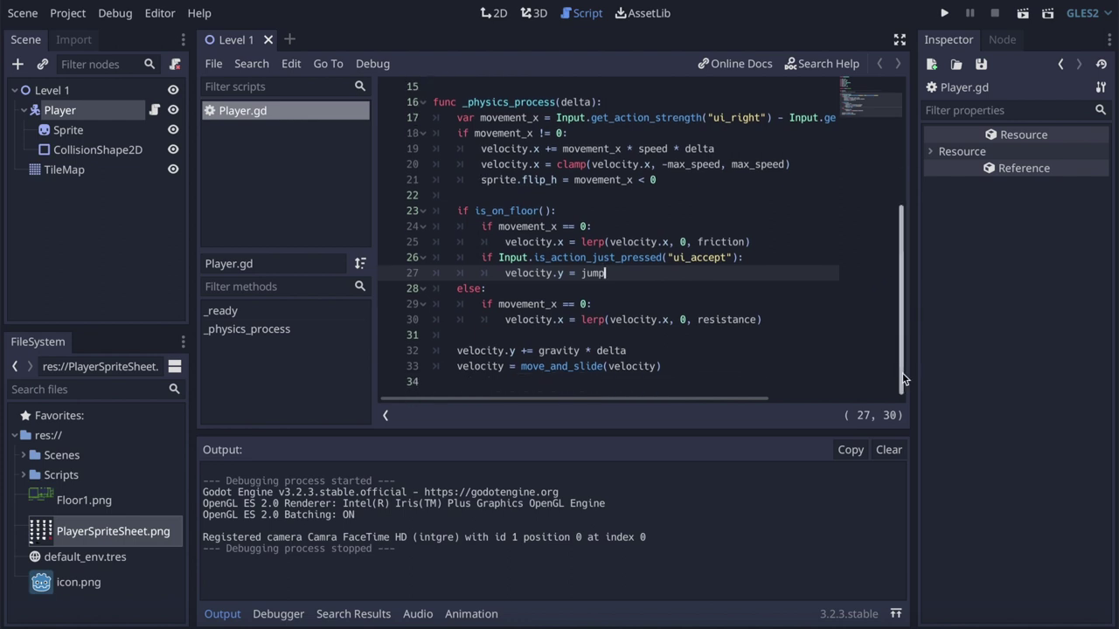
pyautogui.click(669, 368)
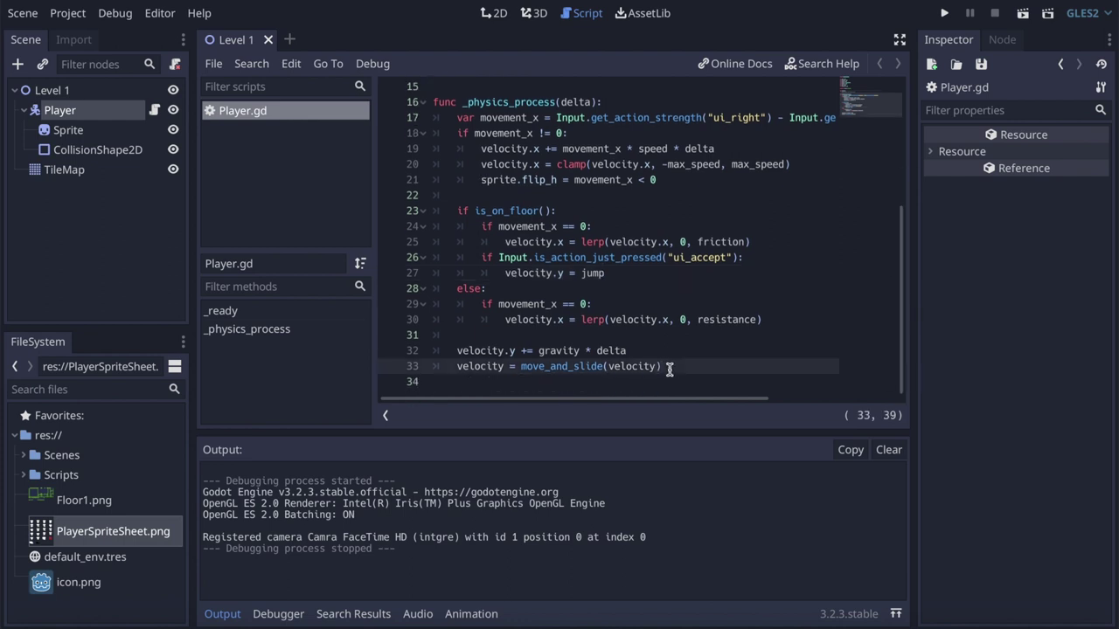
pyautogui.write(', Vector2.UP')
pyautogui.scroll(1, 669, 229)
pyautogui.click(592, 207)
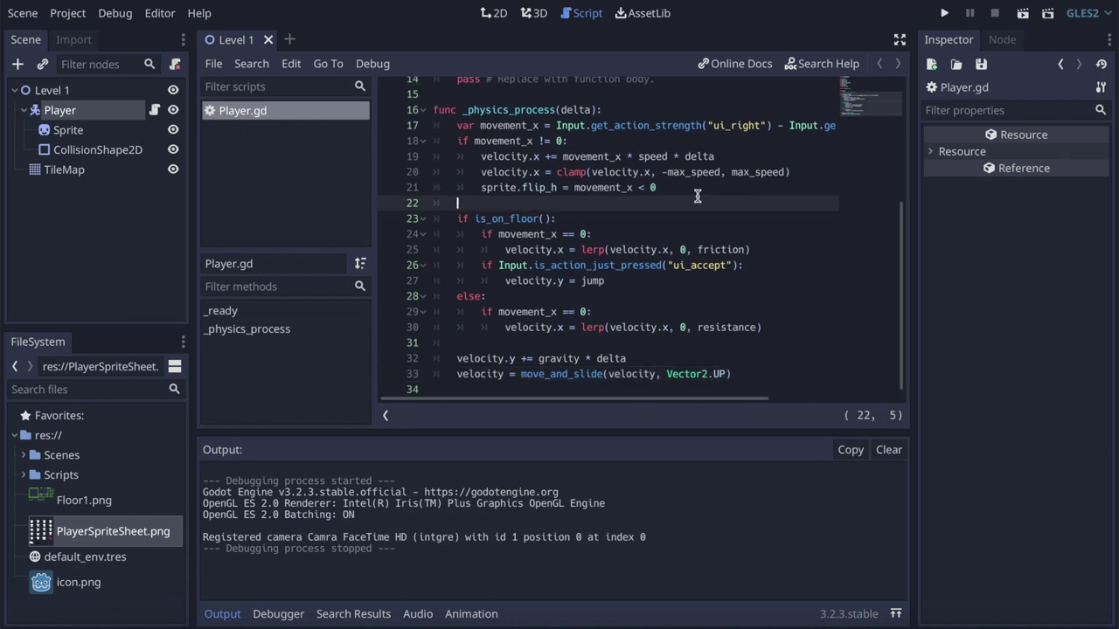
# After the sprite flip code, add an else: branch with velocity.y and velocity.x lines
pyautogui.click(709, 189)
pyautogui.press('Return')
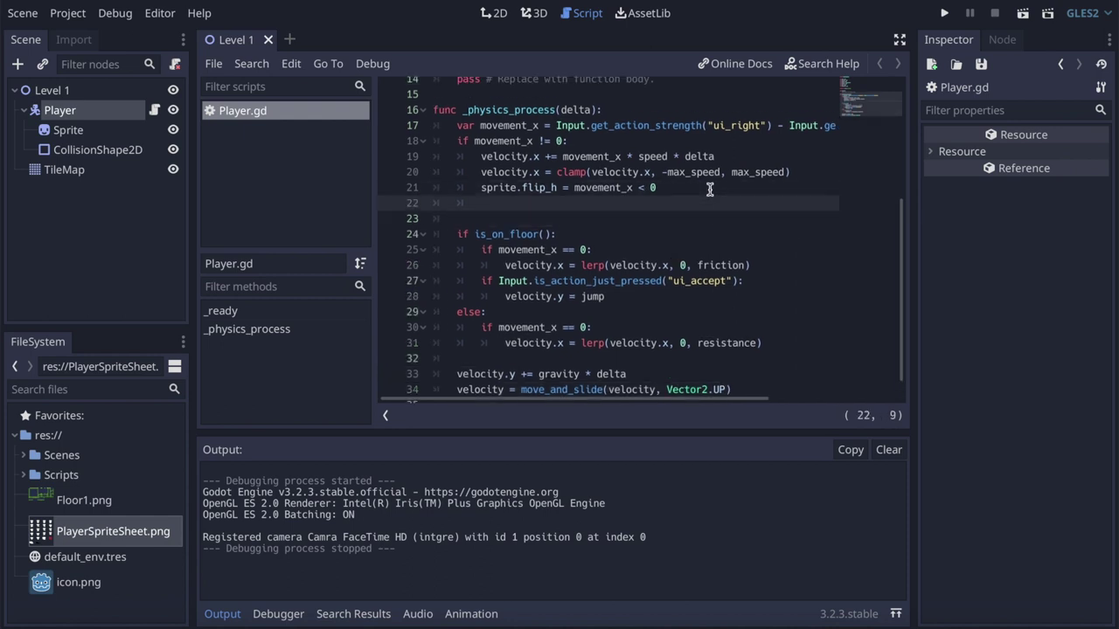
pyautogui.write('else:')
pyautogui.press('Return')
pyautogui.write('velocit')
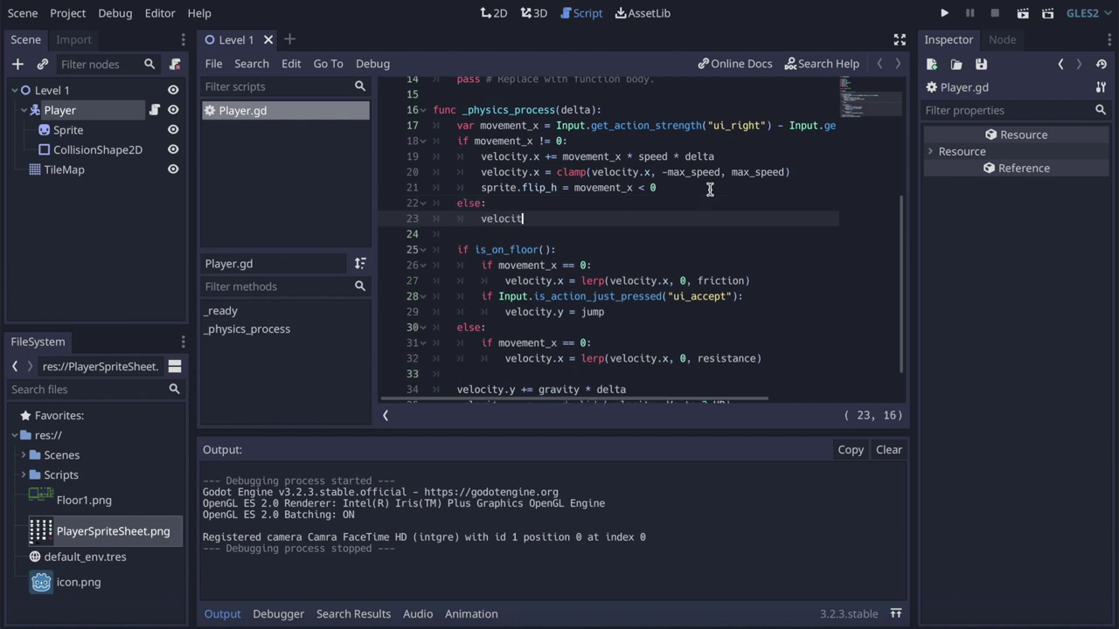
pyautogui.write('y.y = != 0')
pyautogui.press('Return')
pyautogui.write('velocit')
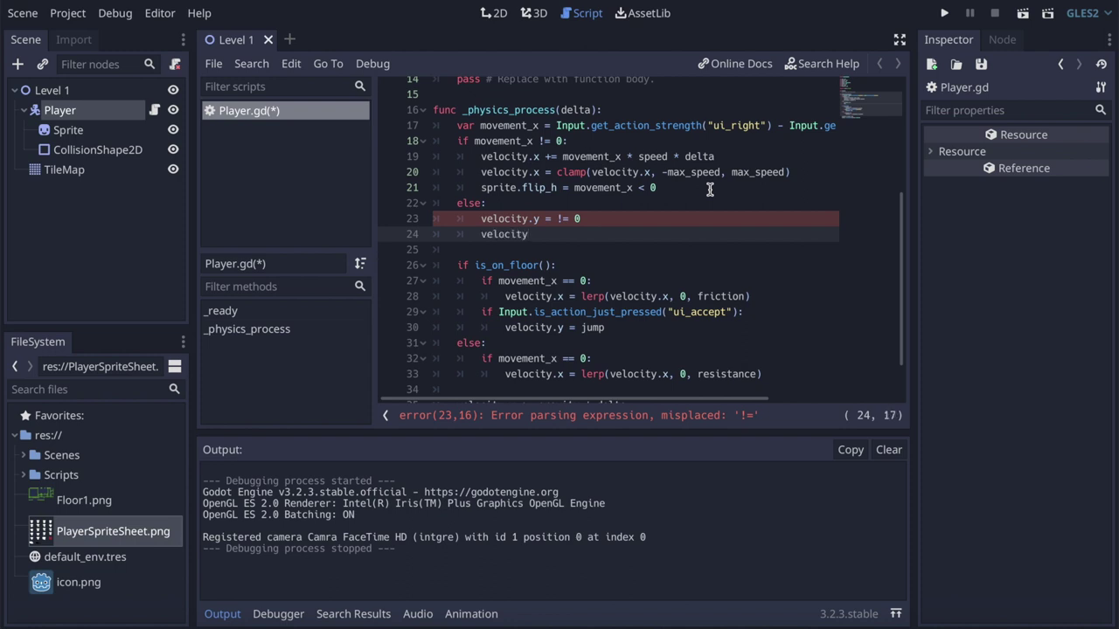
pyautogui.press('Down')
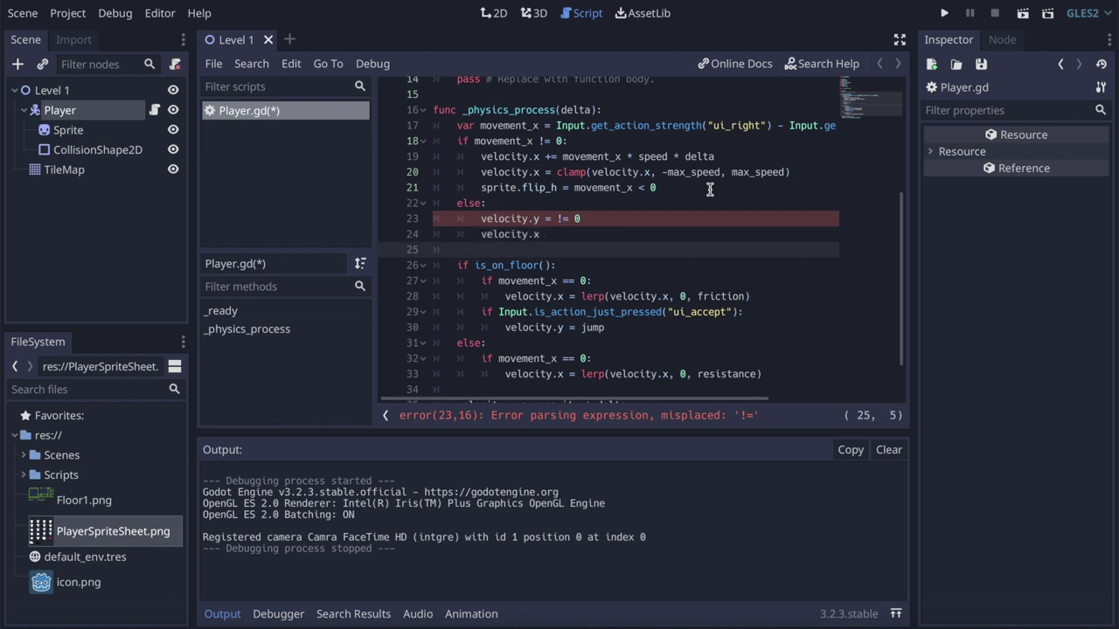
# Fix the parse error so the lines read '!= 0', save Player.gd, and run the game
pyautogui.click(550, 218)
pyautogui.press('Return')
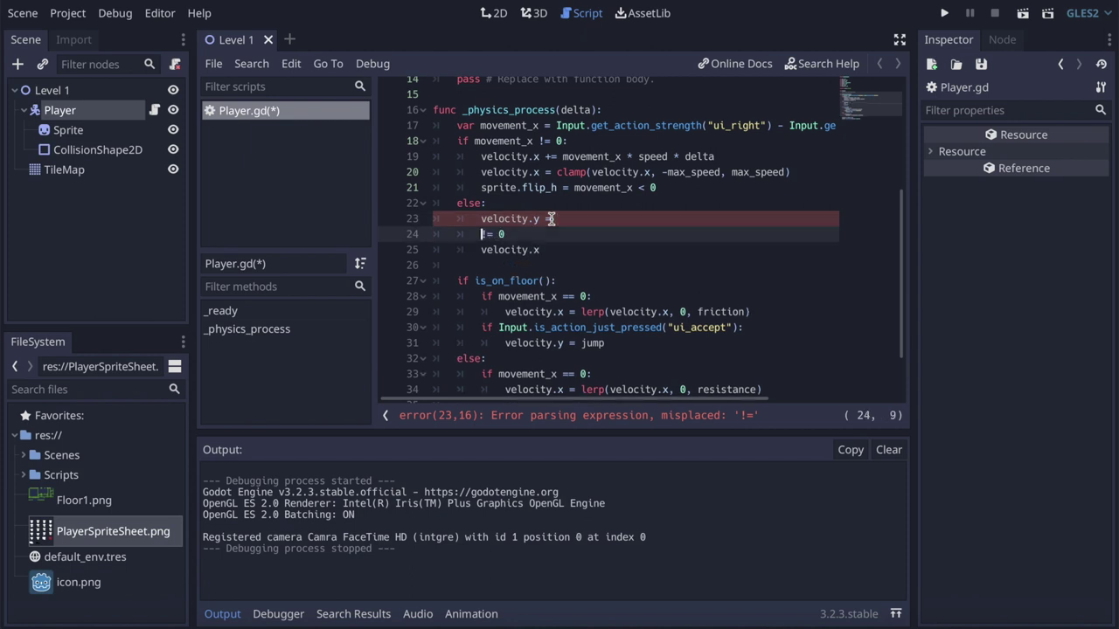
pyautogui.press('BackSpace')
pyautogui.press('BackSpace')
pyautogui.press('BackSpace')
pyautogui.press('BackSpace')
pyautogui.write('!')
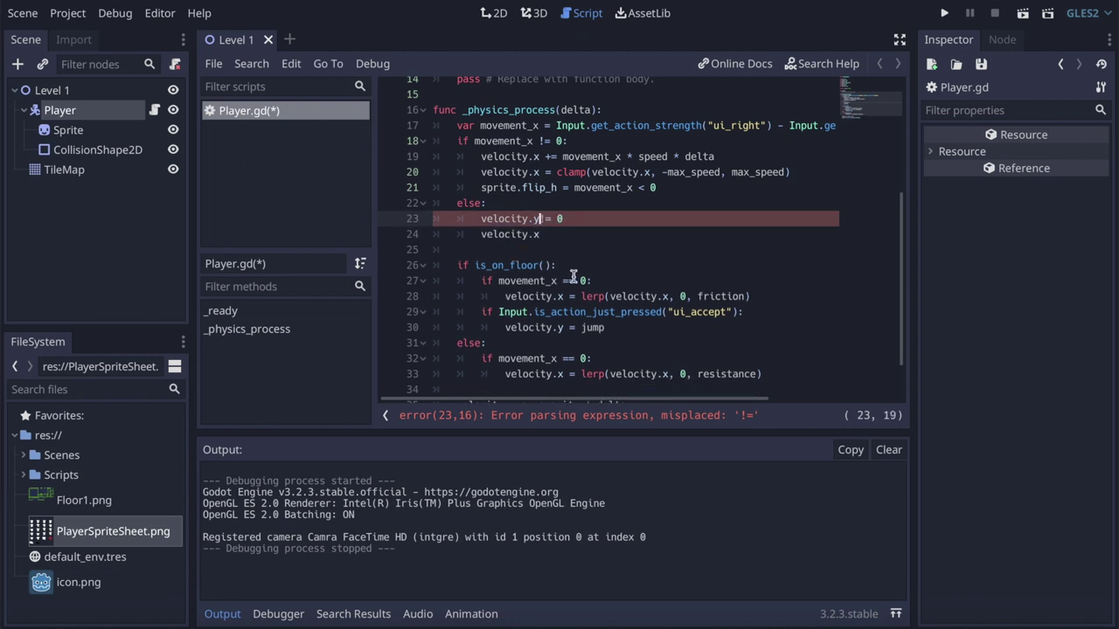
pyautogui.click(549, 234)
pyautogui.write('!= 0')
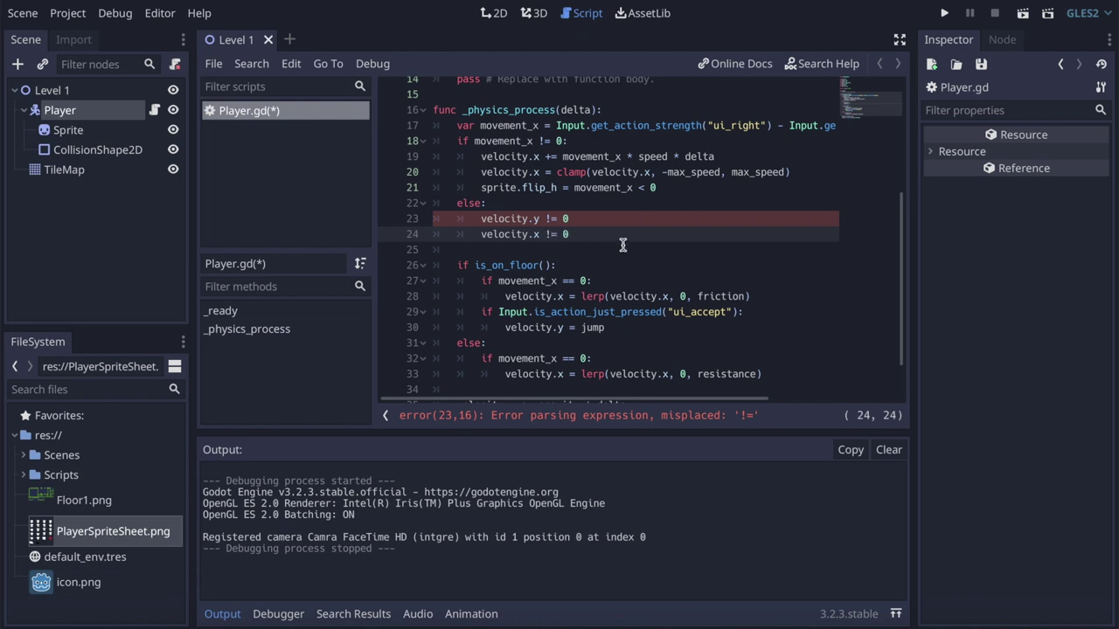
pyautogui.hotkey('ctrl', 's')
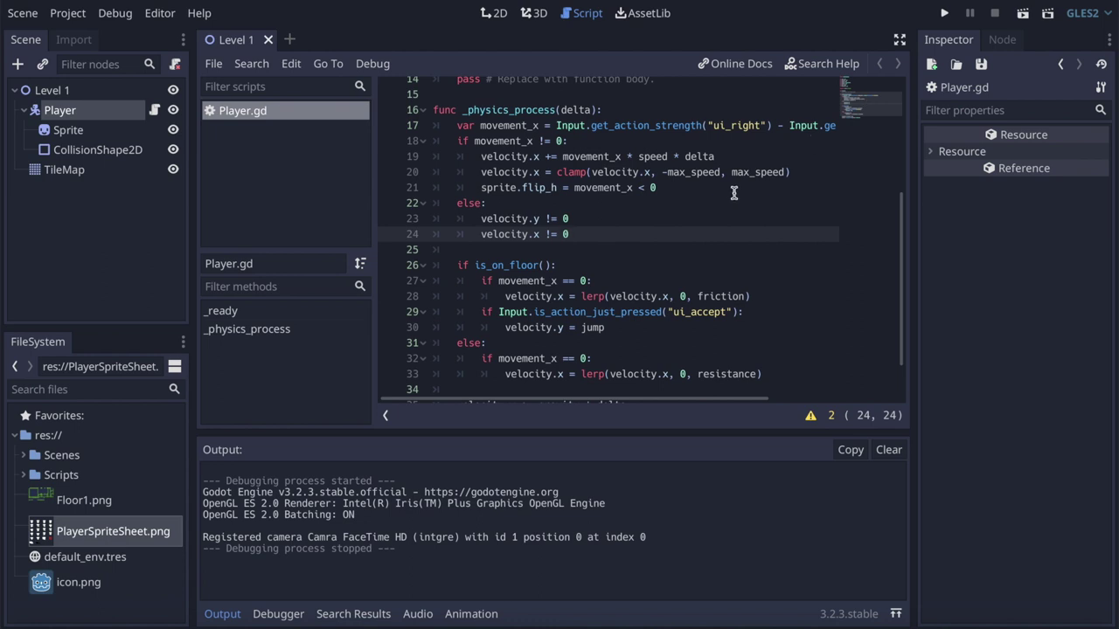
pyautogui.scroll(1, 713, 208)
pyautogui.scroll(2, 713, 208)
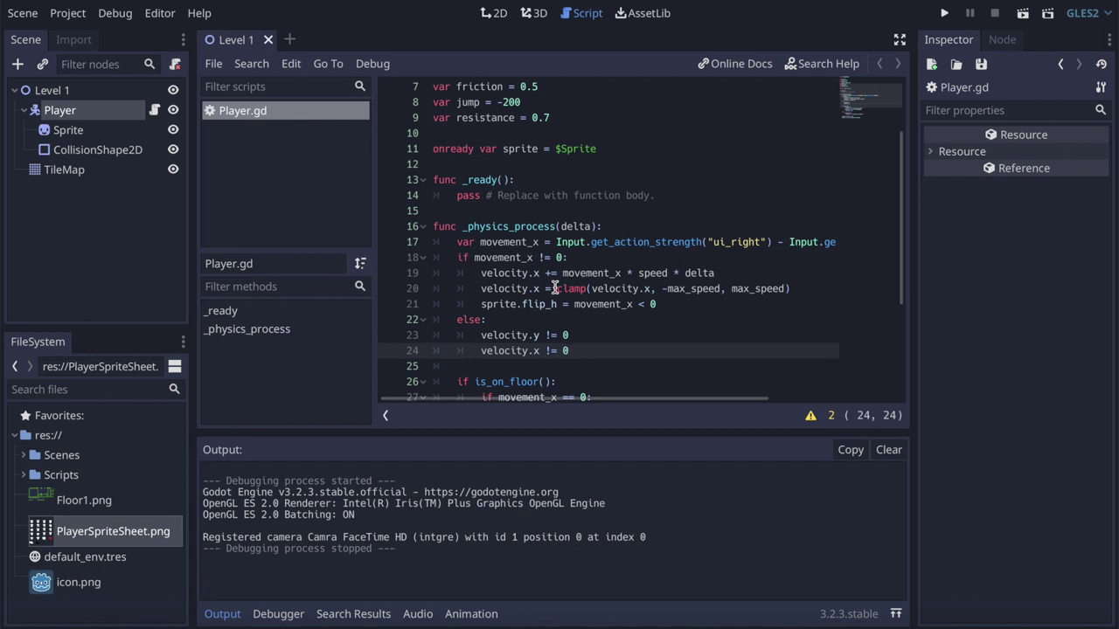
pyautogui.click(944, 13)
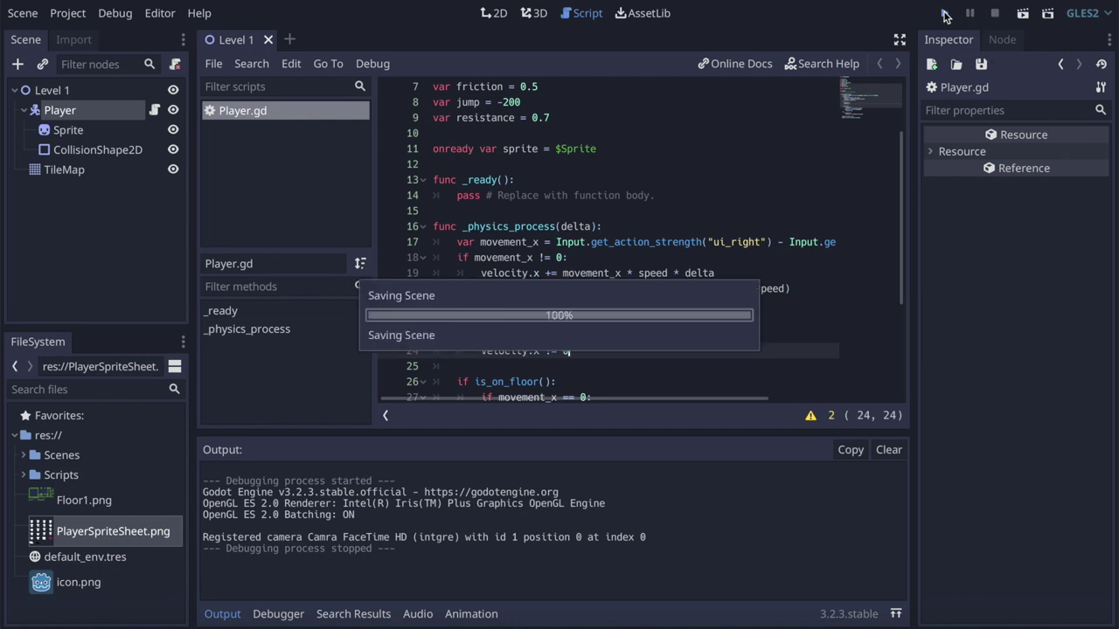
# Jump the player from the left platform across the middle to the right one, then return to the 2D view
pyautogui.press('Up')
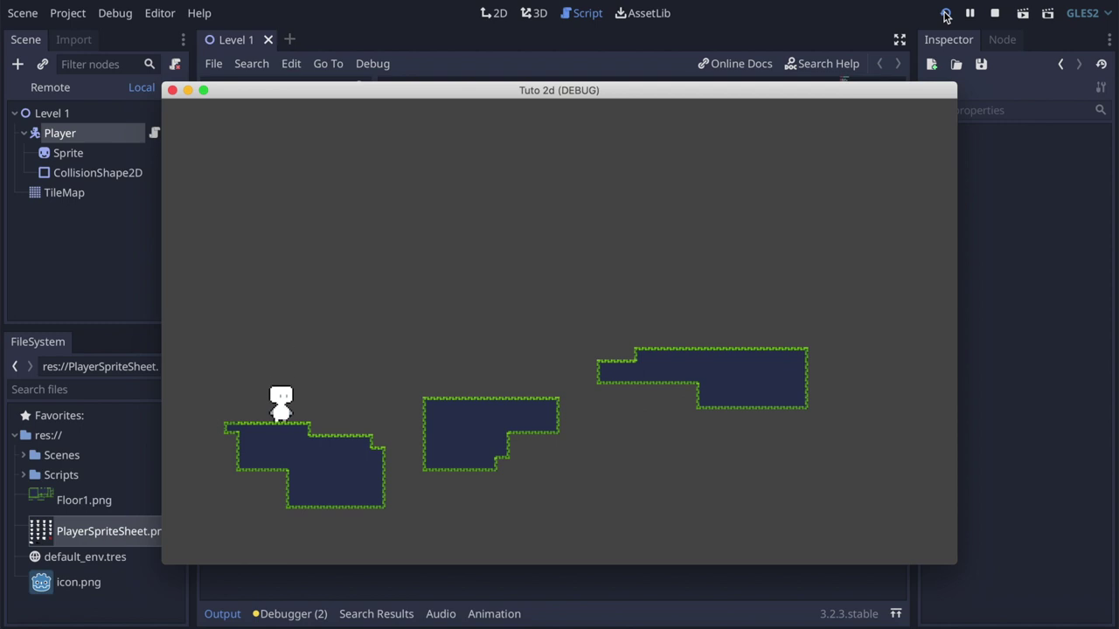
pyautogui.press('Up')
pyautogui.press('Right')
pyautogui.press('Up')
pyautogui.press('Right')
pyautogui.press('Up')
pyautogui.press('Right')
pyautogui.click(172, 90)
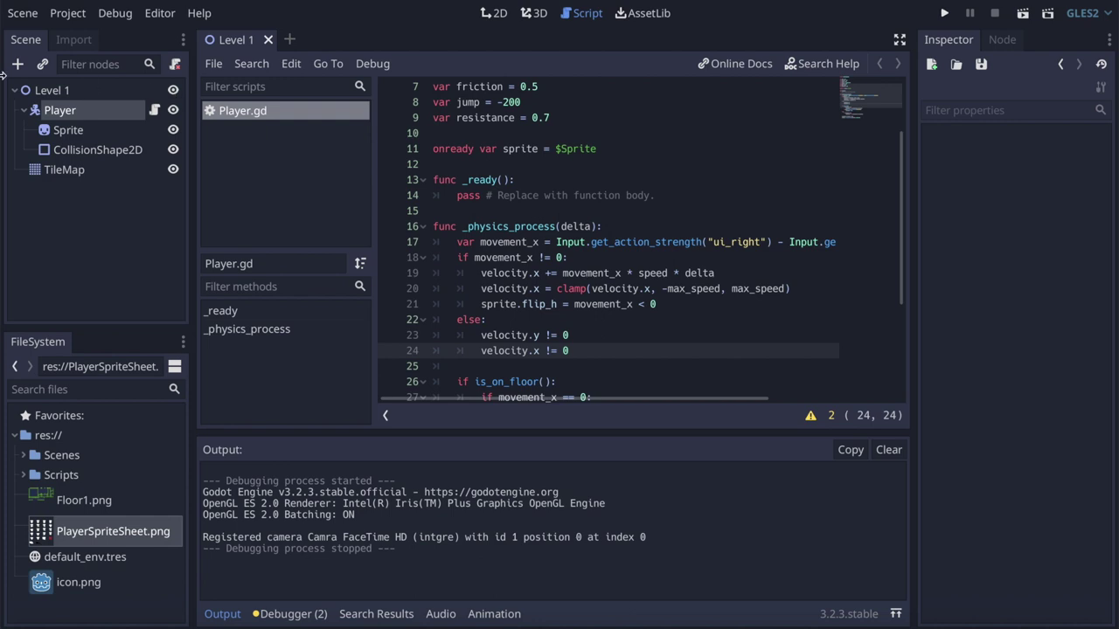
pyautogui.click(63, 116)
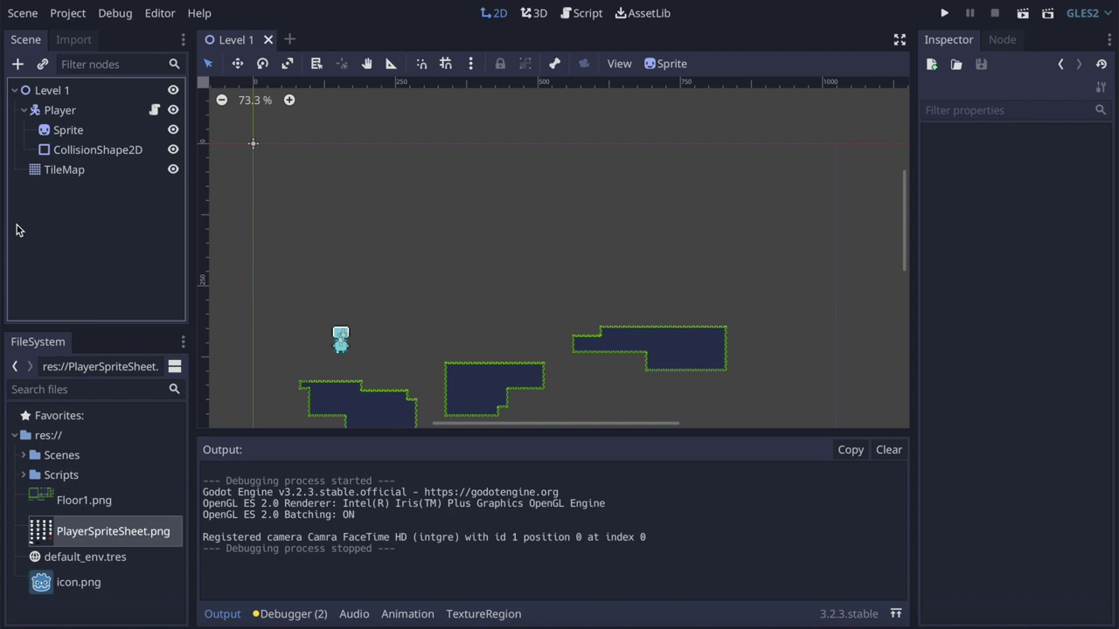
# Inspect the Sprite node and PlayerSpriteSheet.png (6 vertical, 4 horizontal frames), zoomed on the character
pyautogui.click(73, 131)
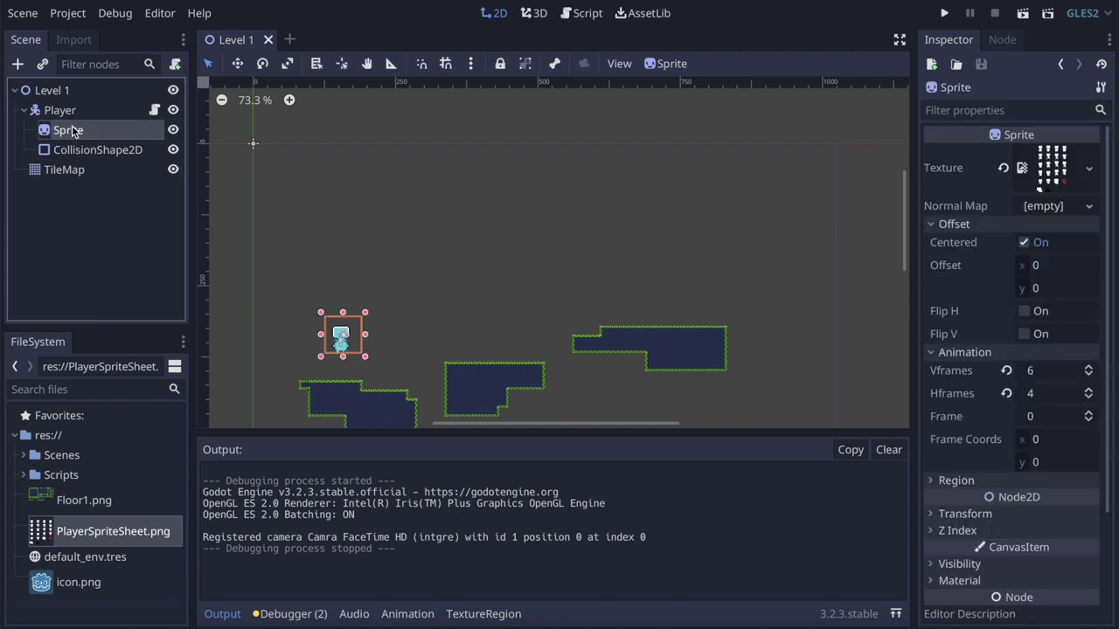
pyautogui.click(76, 243)
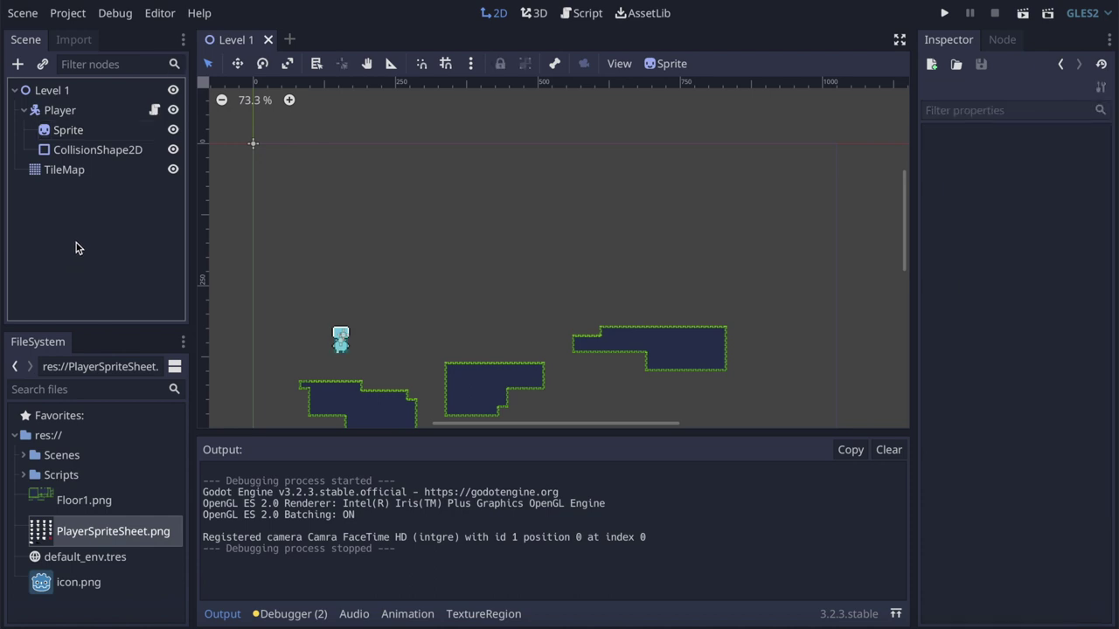
pyautogui.click(64, 133)
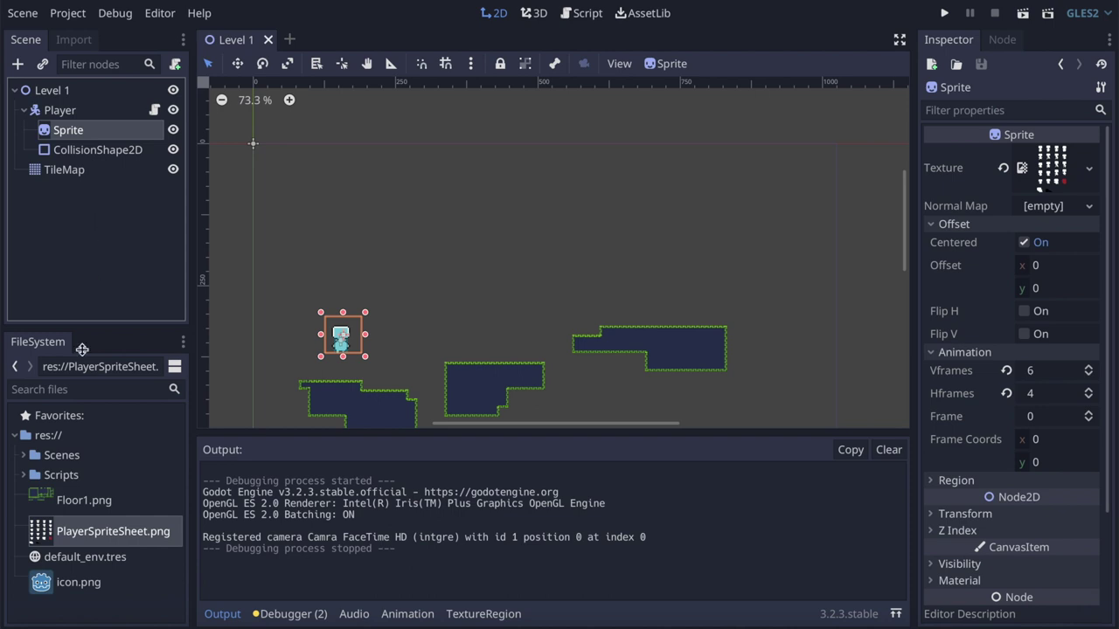
pyautogui.click(51, 533)
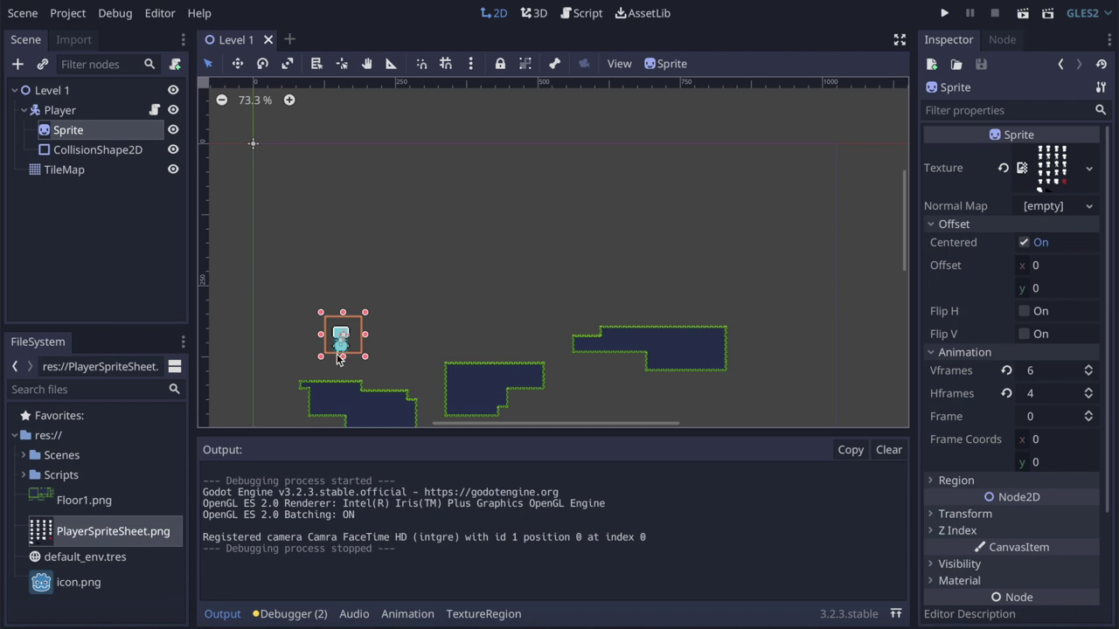
pyautogui.scroll(10, 337, 353)
pyautogui.scroll(5, 337, 358)
pyautogui.scroll(-1, 337, 357)
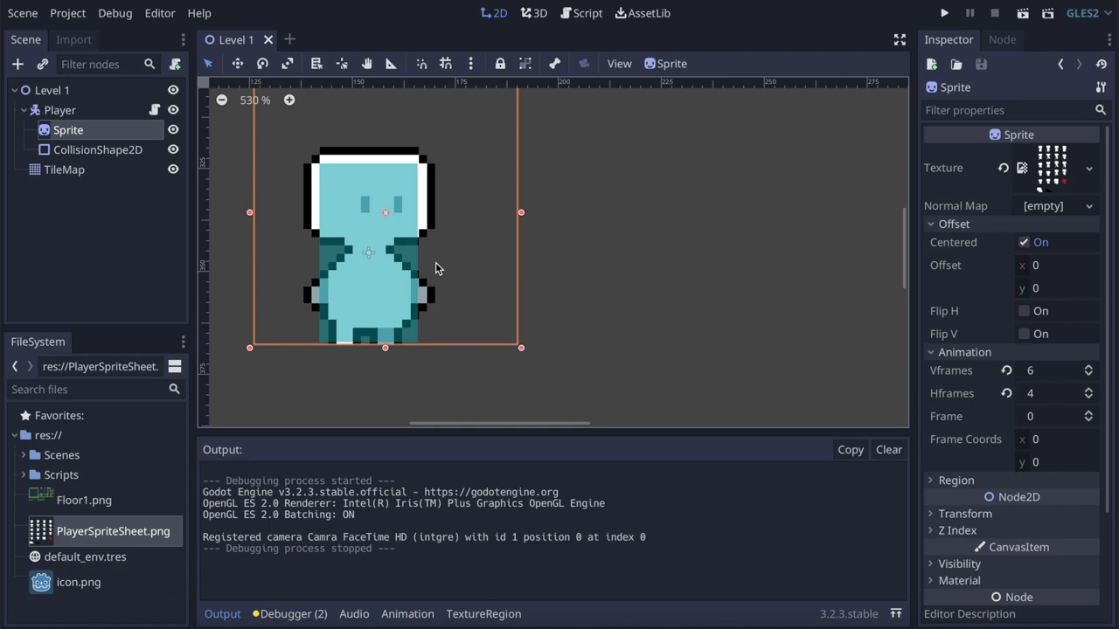
# Review the Player, Sprite and CollisionShape2D properties, then start adding a child node under Player
pyautogui.click(61, 113)
pyautogui.click(63, 133)
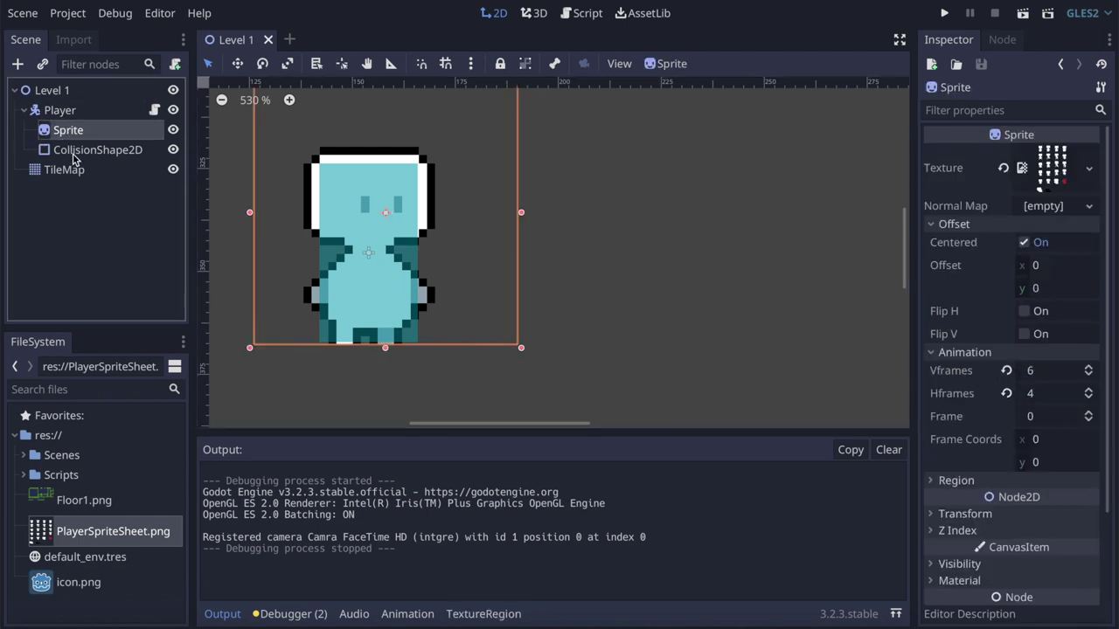
pyautogui.click(75, 154)
pyautogui.click(66, 112)
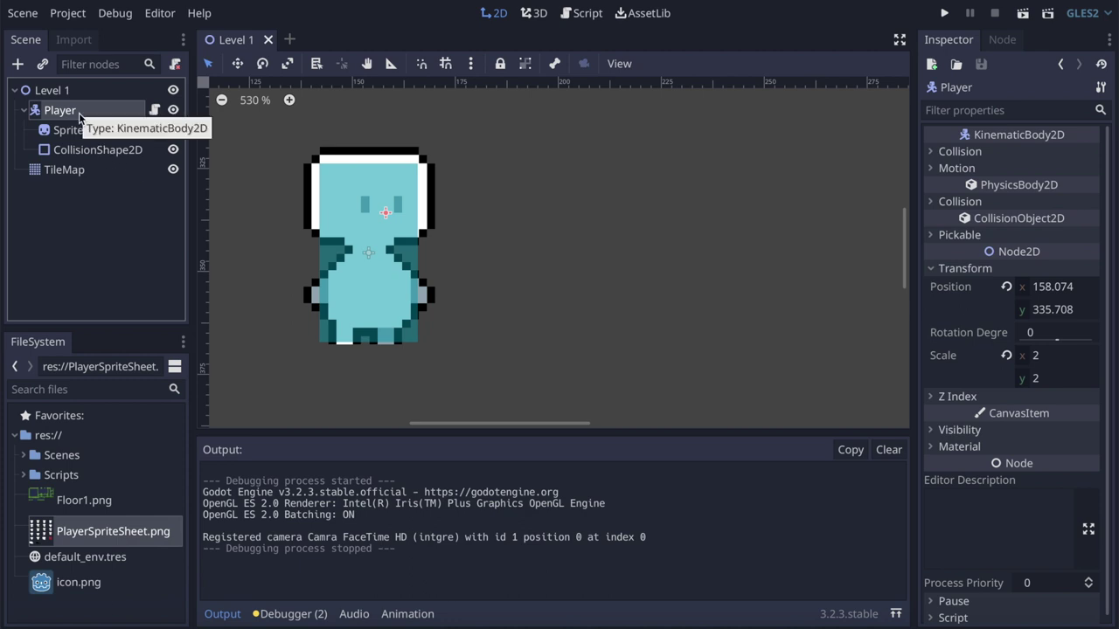
pyautogui.click(83, 149)
pyautogui.click(85, 131)
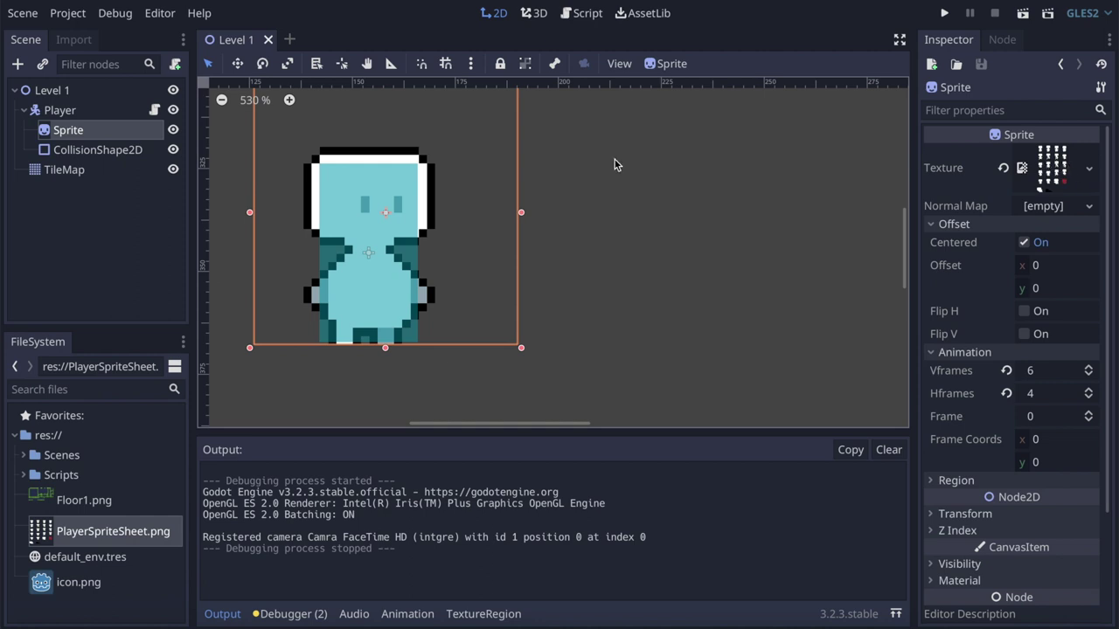
pyautogui.click(52, 112)
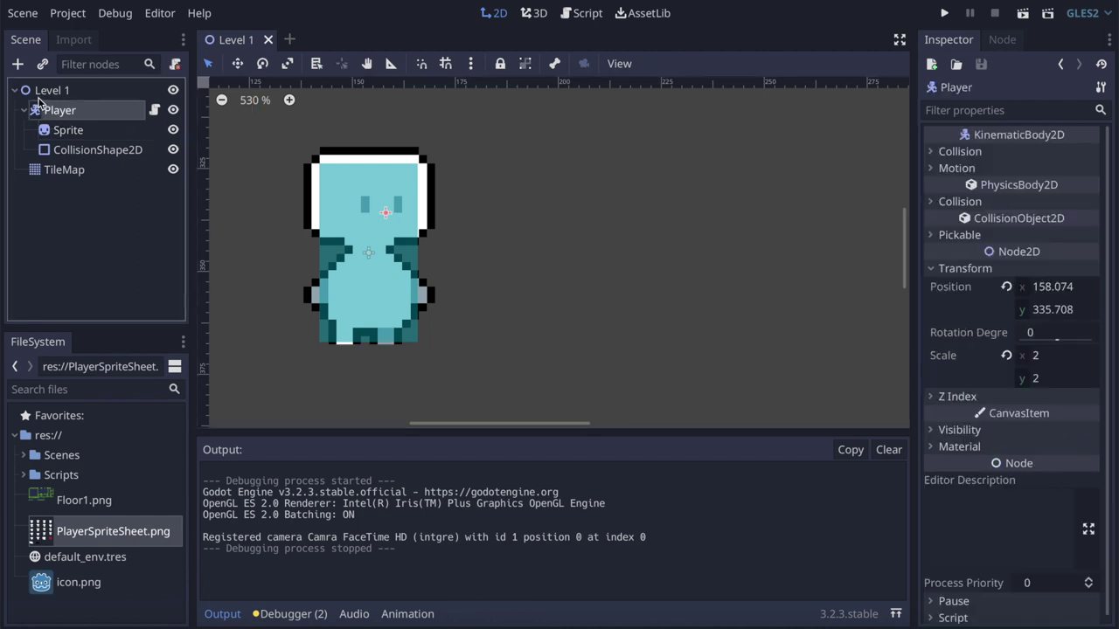
pyautogui.click(17, 66)
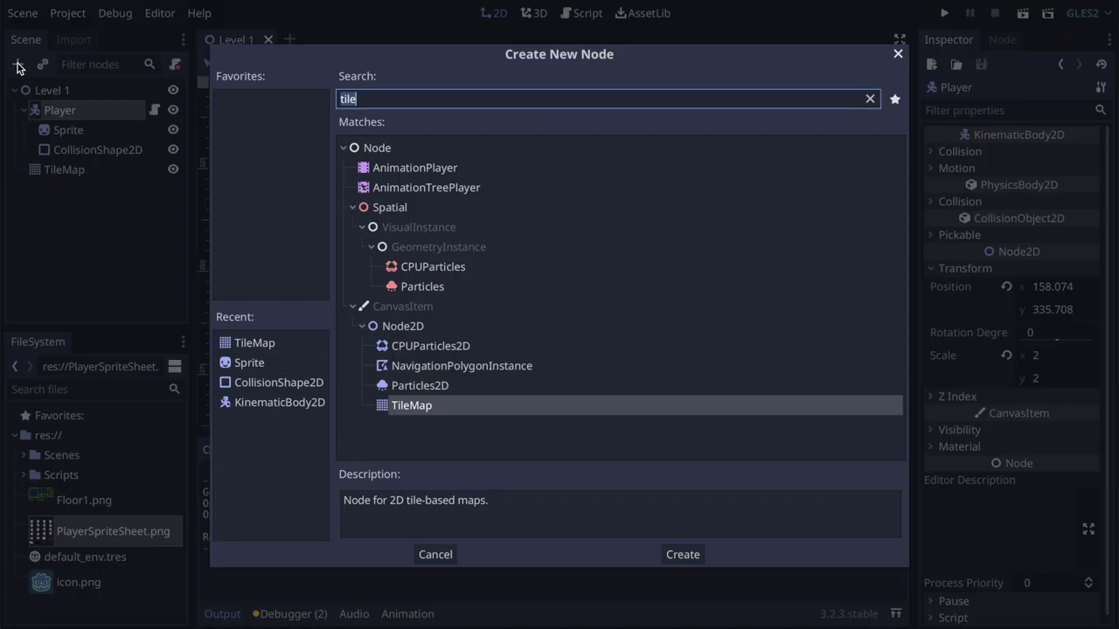
# Search 'anima' and create an AnimationPlayer node under Player
pyautogui.write('anima')
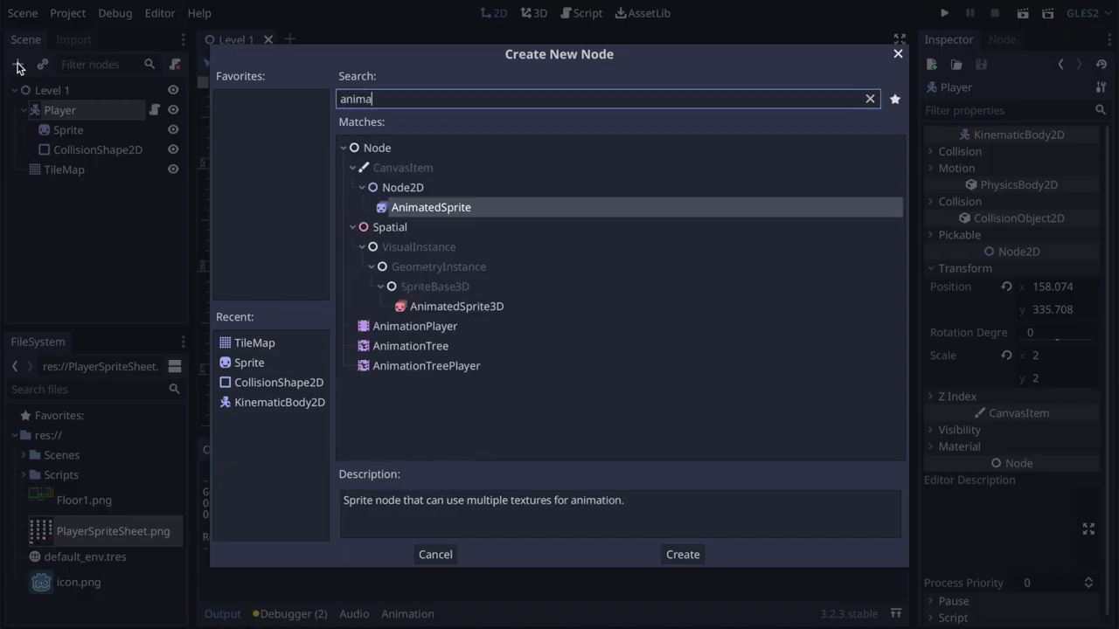
pyautogui.click(457, 326)
pyautogui.click(692, 557)
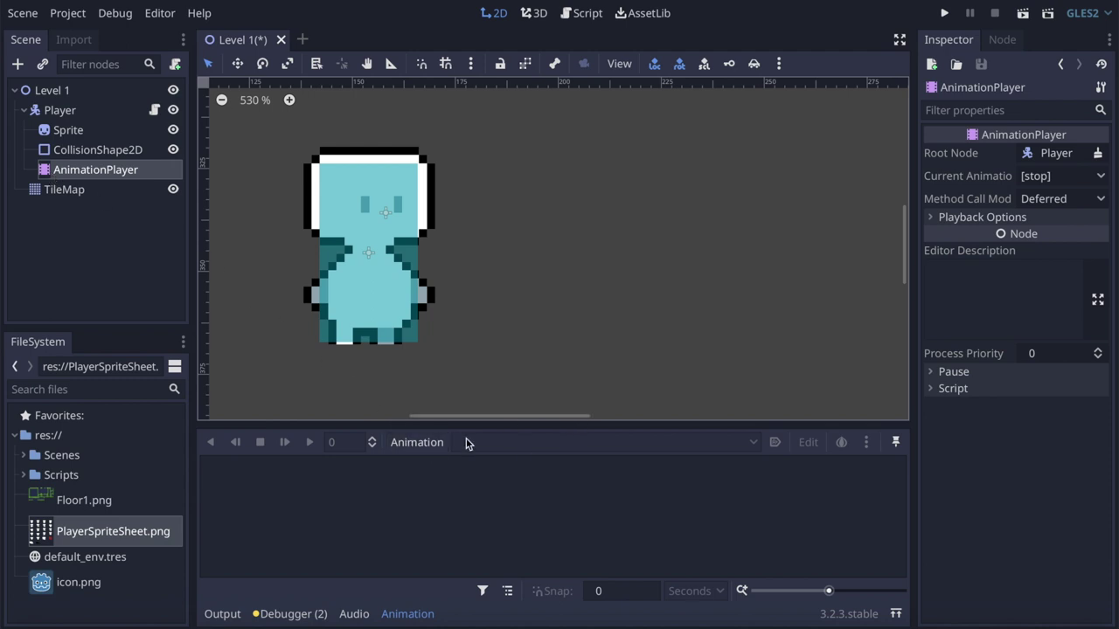
pyautogui.click(418, 444)
# Create a new animation named 'idle'
pyautogui.click(425, 359)
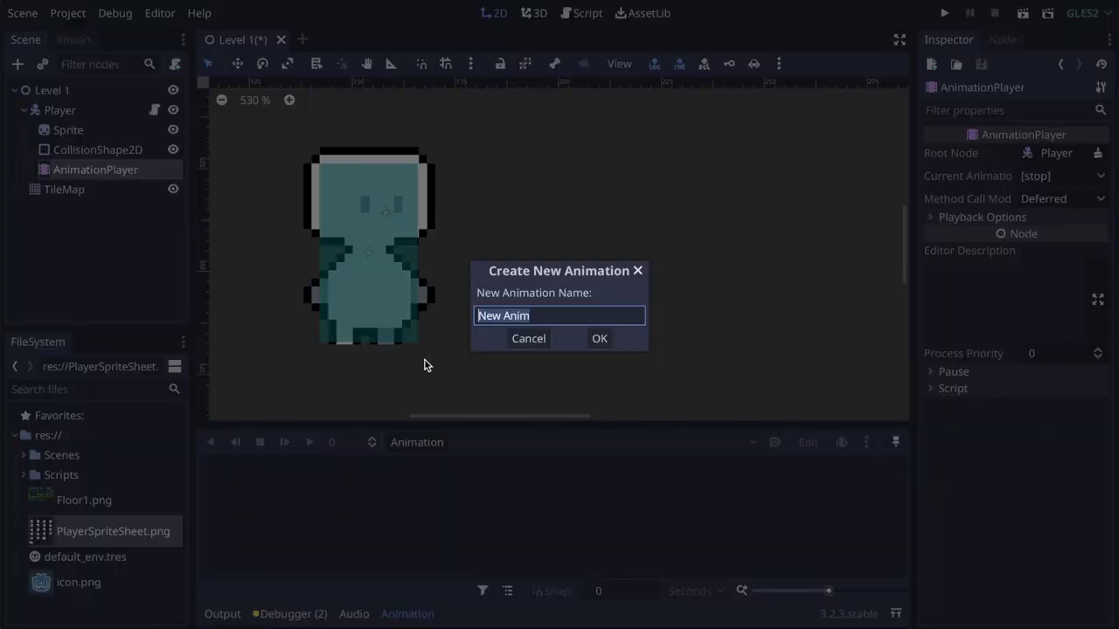
pyautogui.press('BackSpace')
pyautogui.write('idle')
pyautogui.press('BackSpace')
pyautogui.press('BackSpace')
pyautogui.press('BackSpace')
pyautogui.write('idle')
pyautogui.click(599, 339)
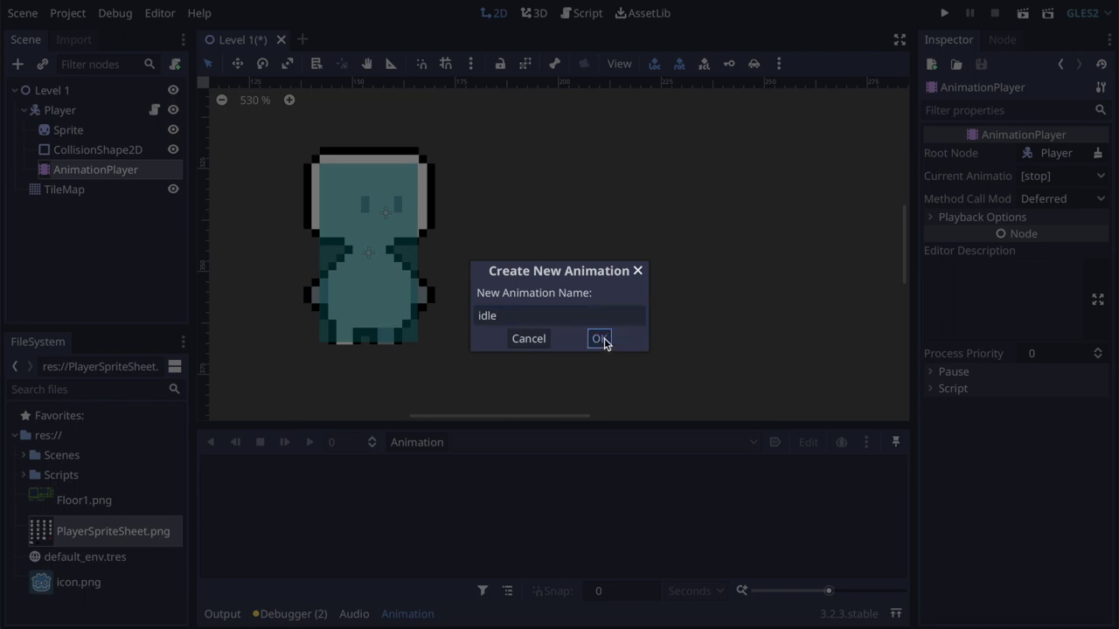
# Add two more animations named 'run' and 'jump'
pyautogui.click(437, 442)
pyautogui.click(430, 357)
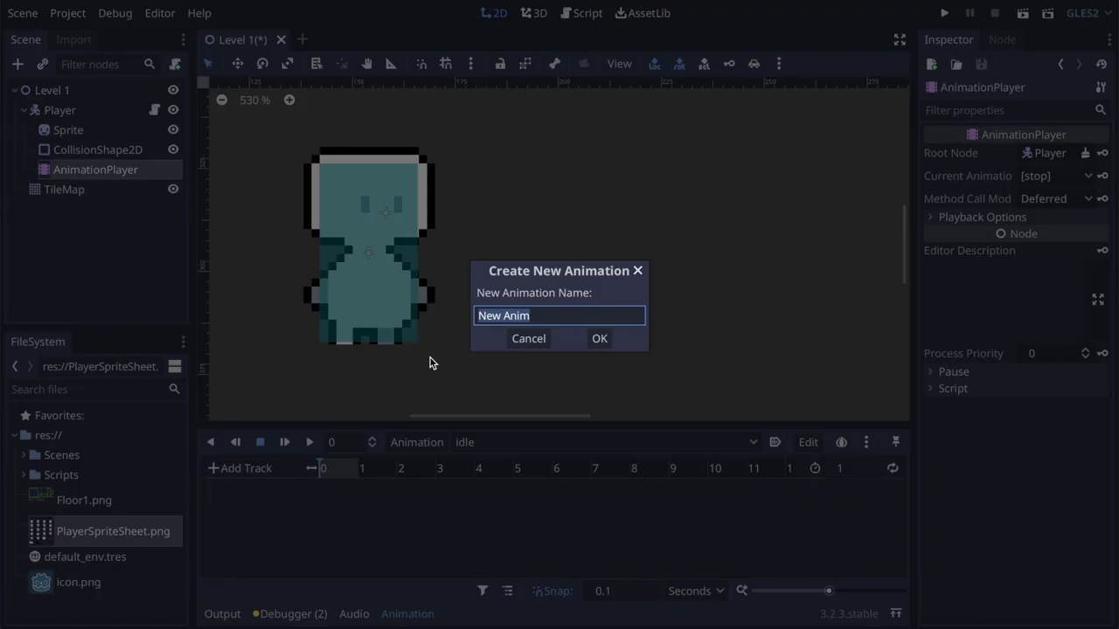
pyautogui.write('run')
pyautogui.press('Return')
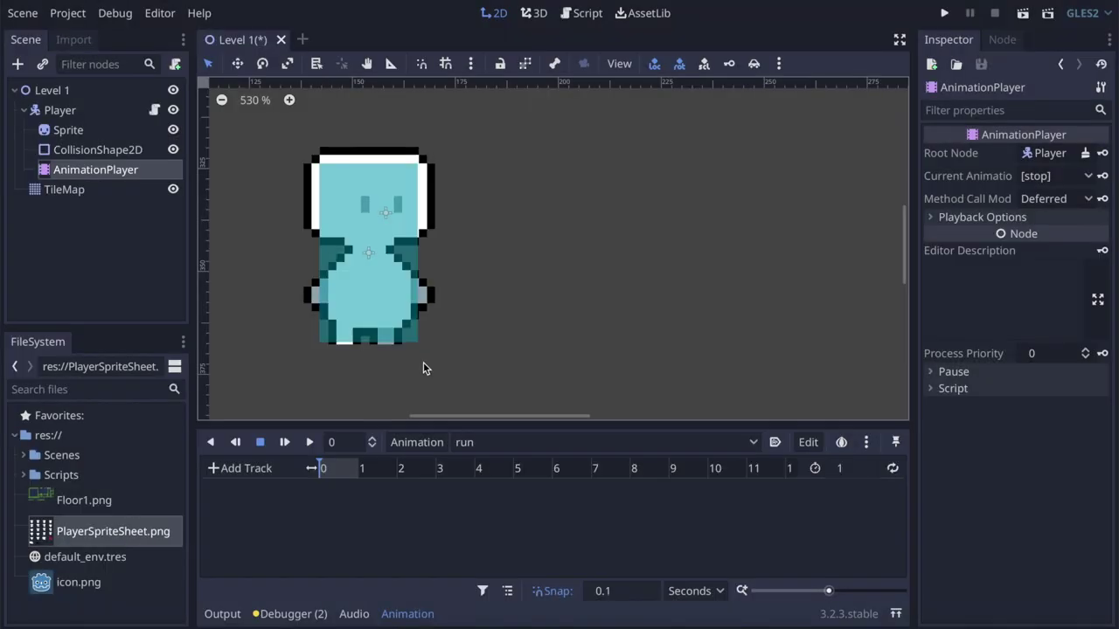
pyautogui.click(419, 442)
pyautogui.click(437, 361)
pyautogui.write('jump')
pyautogui.press('Return')
# Switch back to editing the idle animation and select the Sprite node
pyautogui.click(460, 444)
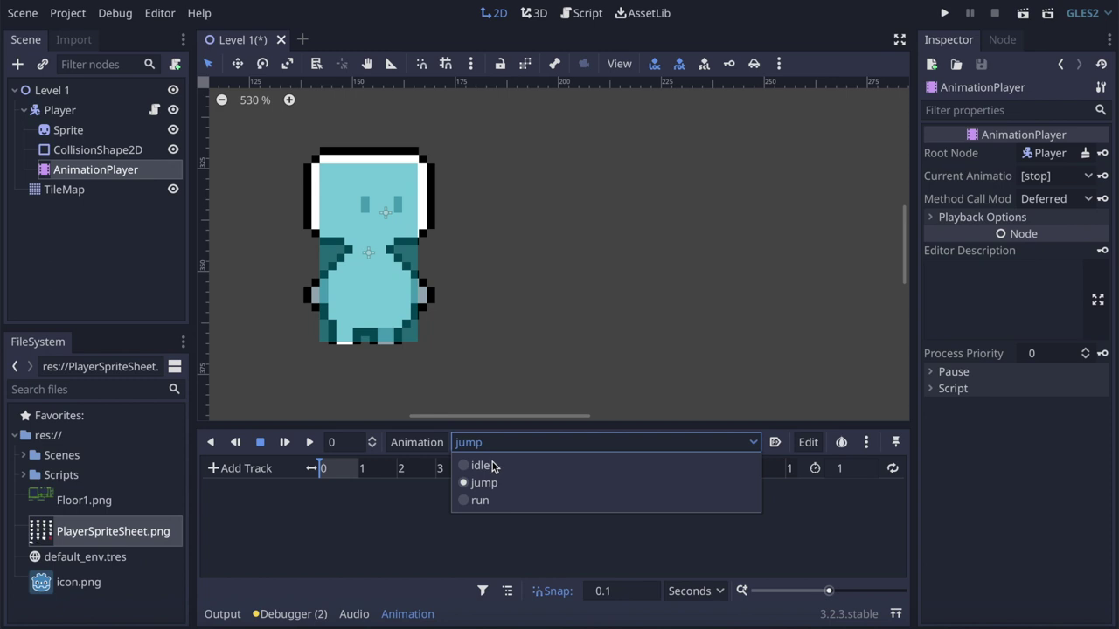
pyautogui.click(489, 466)
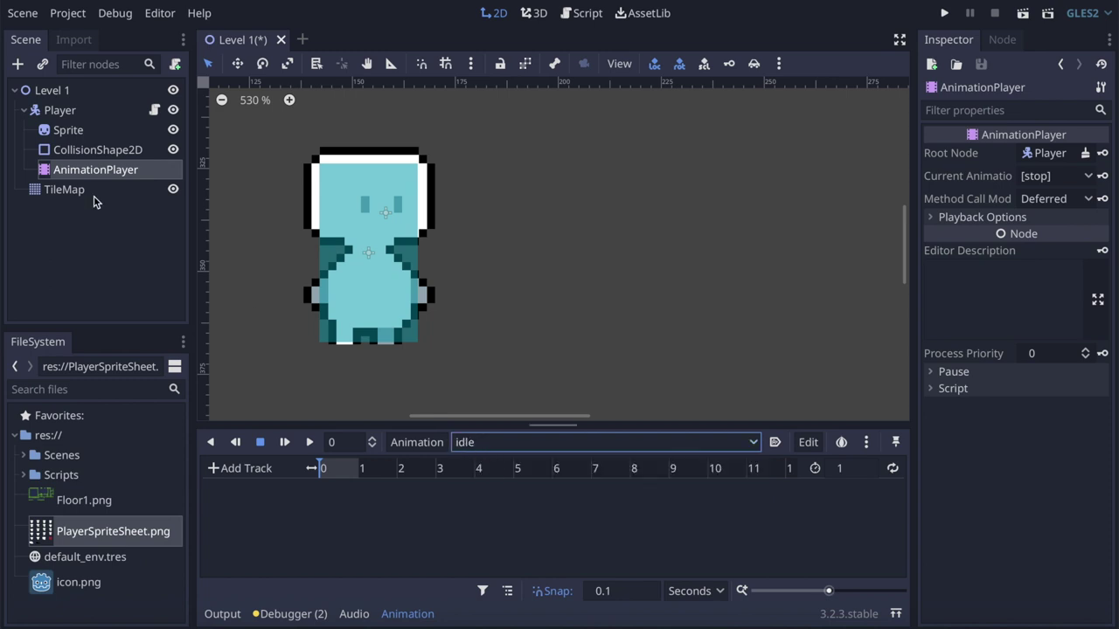
pyautogui.click(86, 130)
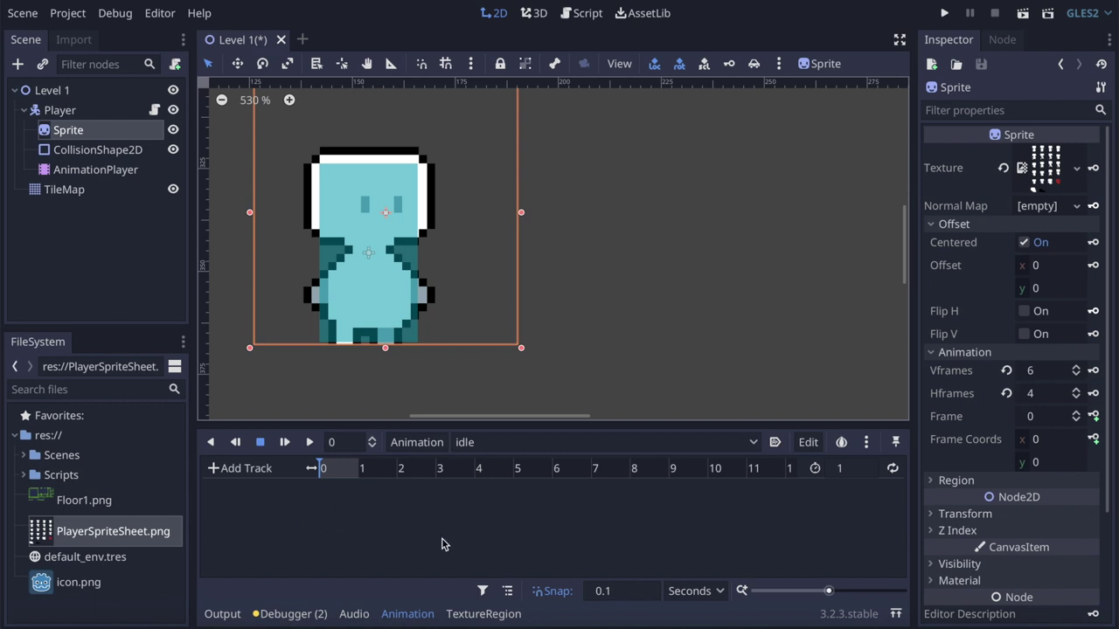
# Zoom the timeline to 0.1 s steps and key the Sprite's Frame at 0, creating a frame track
pyautogui.moveTo(828, 590); pyautogui.dragTo(862, 597)
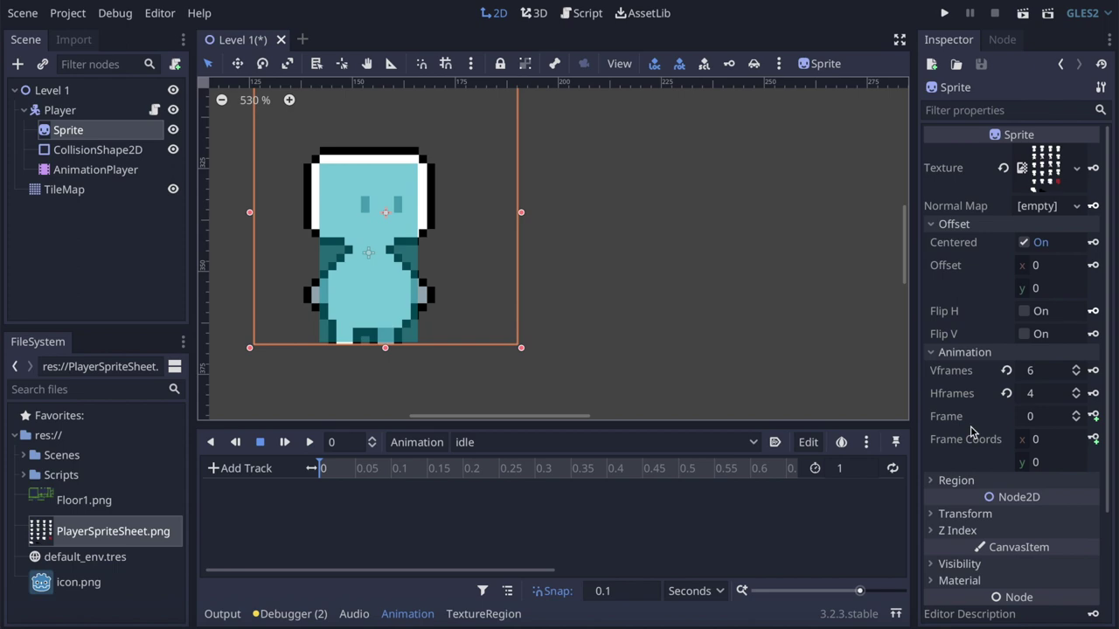
pyautogui.click(1076, 412)
pyautogui.click(1094, 416)
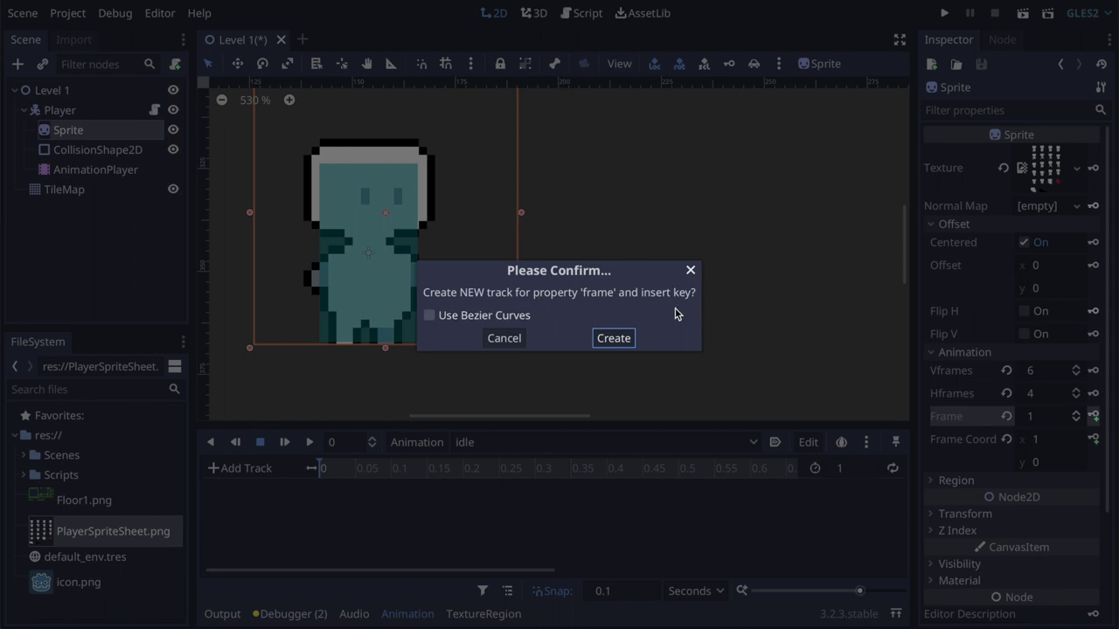
pyautogui.click(623, 342)
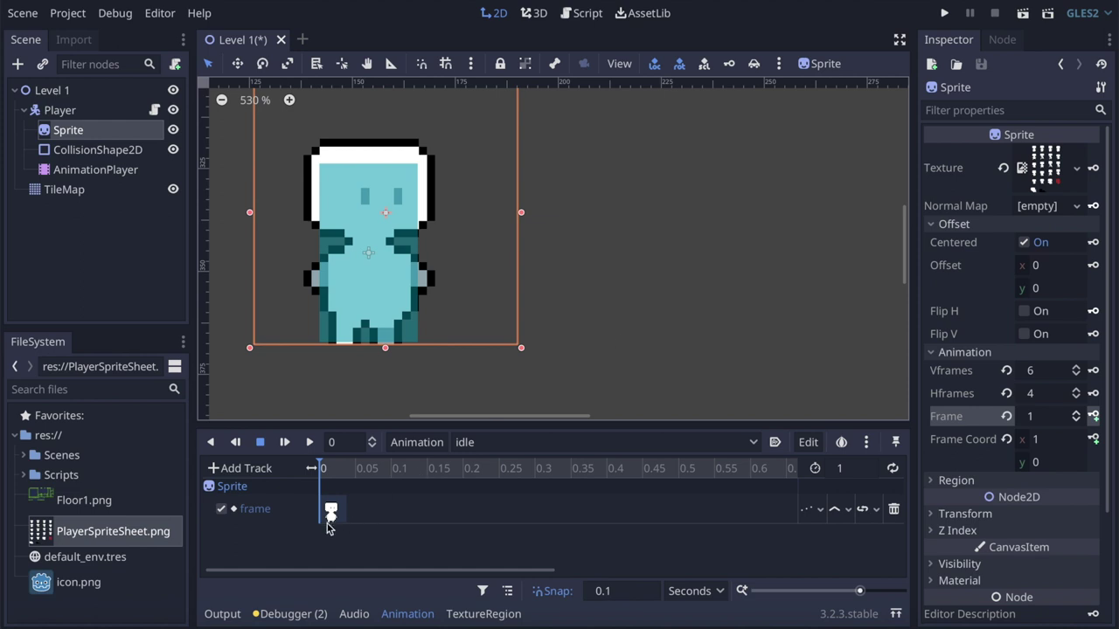
# Key Sprite frames 1, 2 and 3 at 0.1, 0.2 and 0.3 s
pyautogui.click(361, 472)
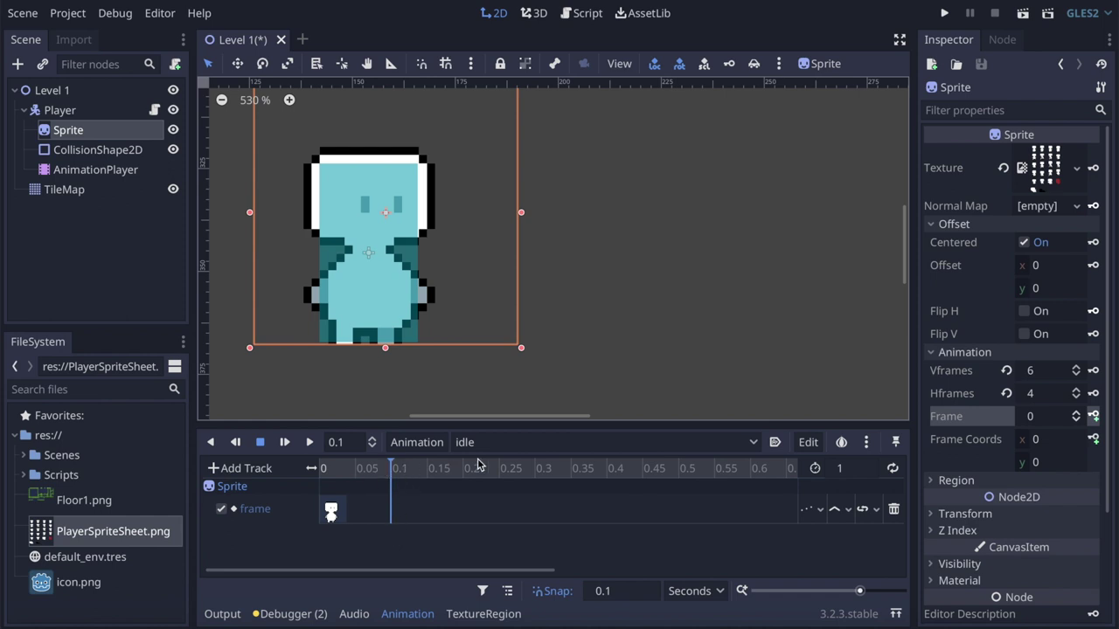
pyautogui.click(1076, 417)
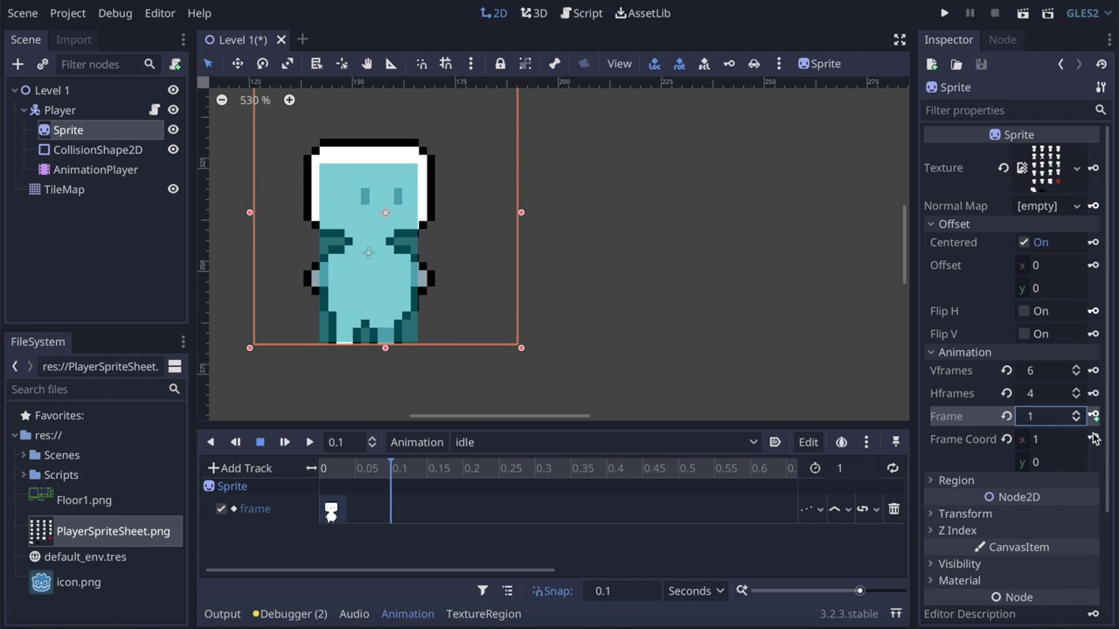
pyautogui.click(1094, 416)
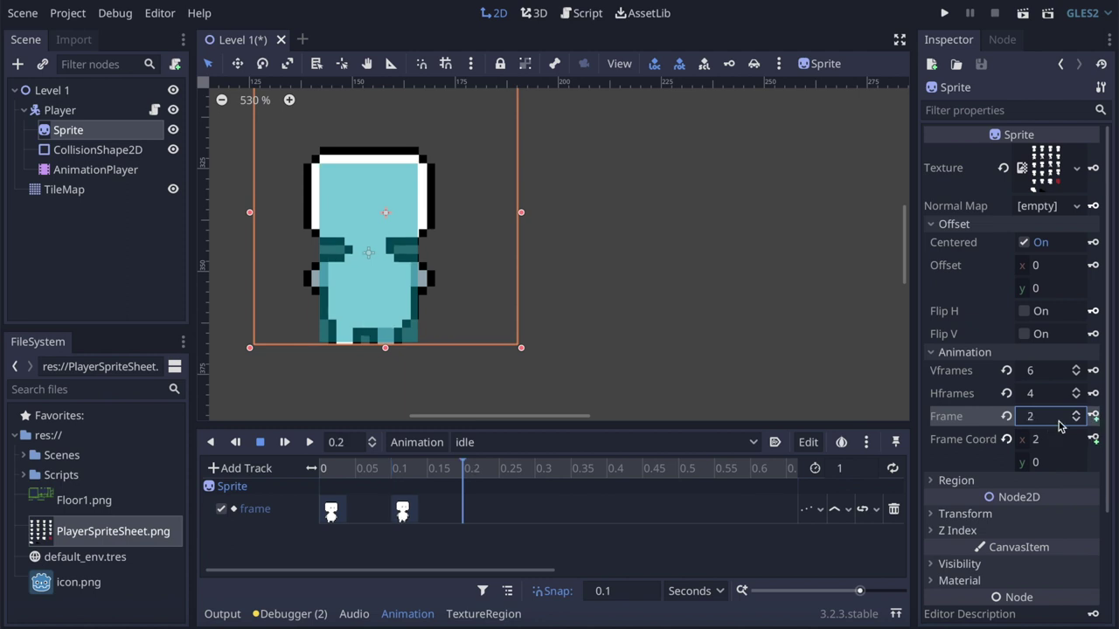
pyautogui.click(1094, 416)
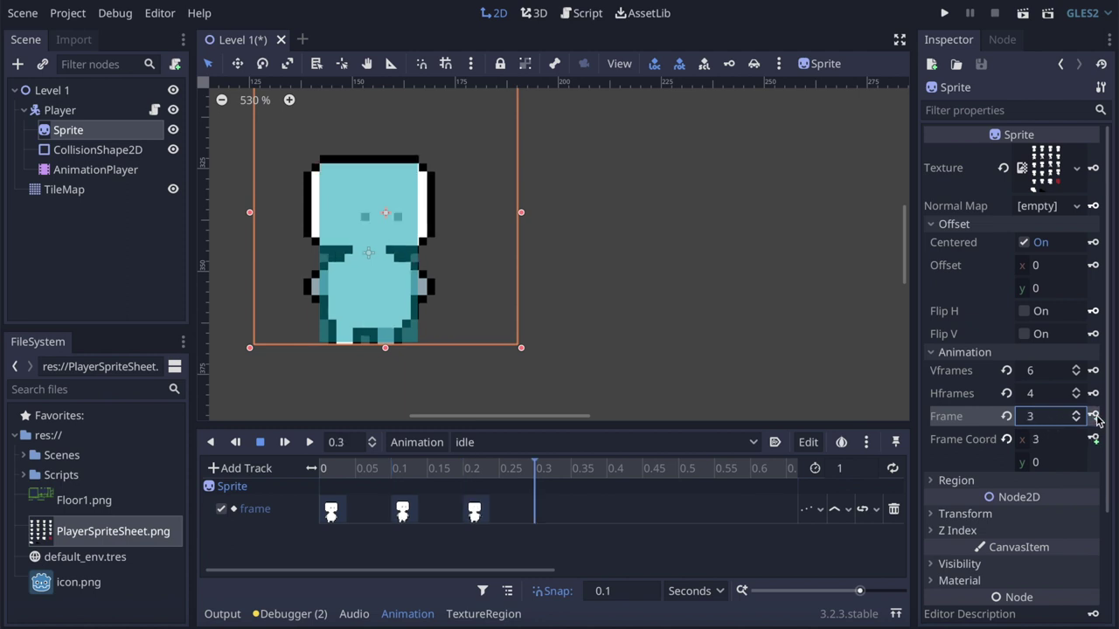
pyautogui.click(1093, 416)
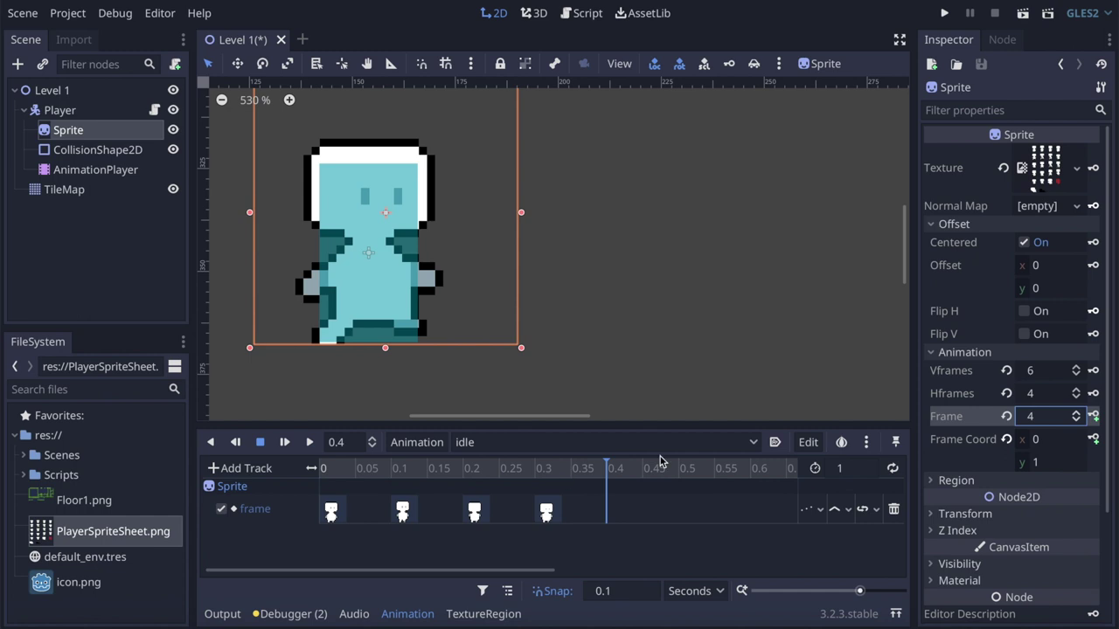
# Set the idle animation length to 0.4 s, save Level 1, and turn on looping
pyautogui.click(870, 472)
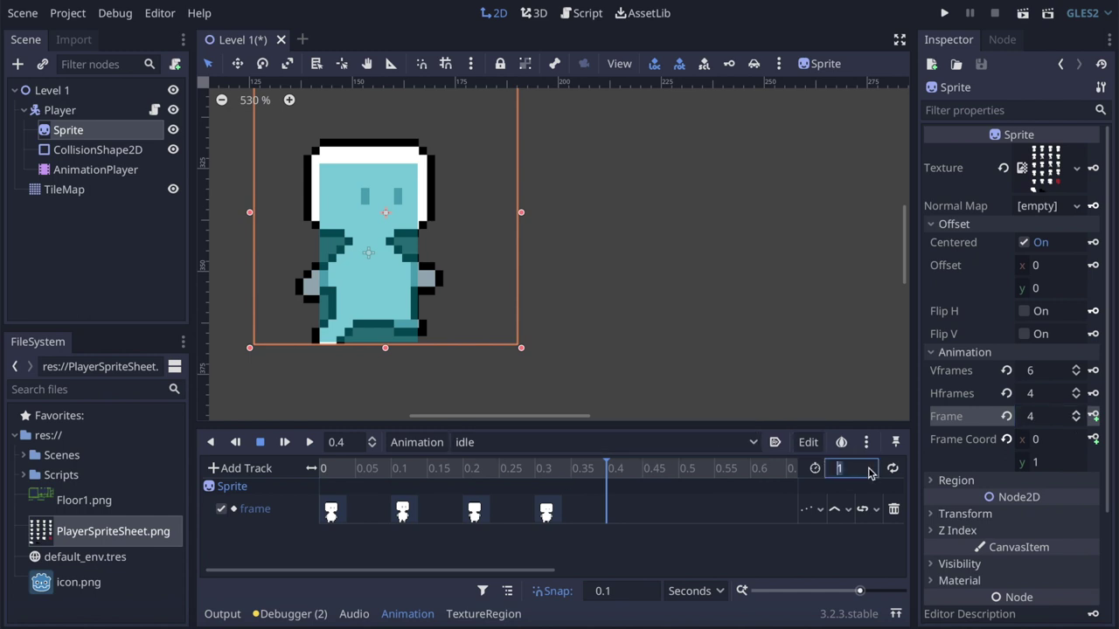
pyautogui.write('.4')
pyautogui.write('0.4')
pyautogui.press('Return')
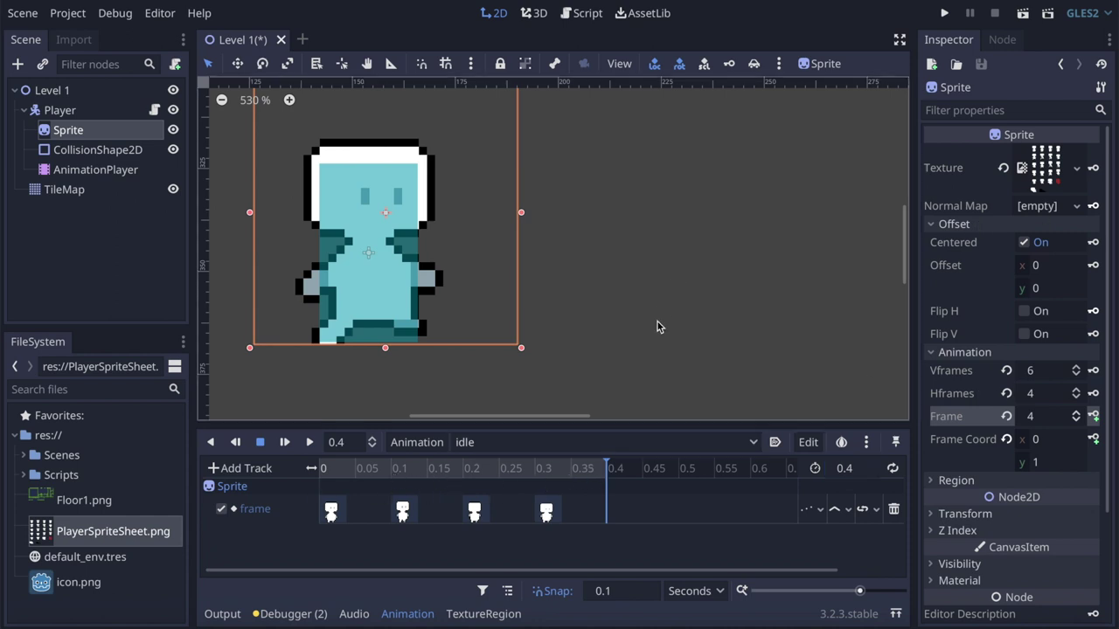
pyautogui.hotkey('ctrl', 's')
pyautogui.click(892, 470)
pyautogui.click(72, 171)
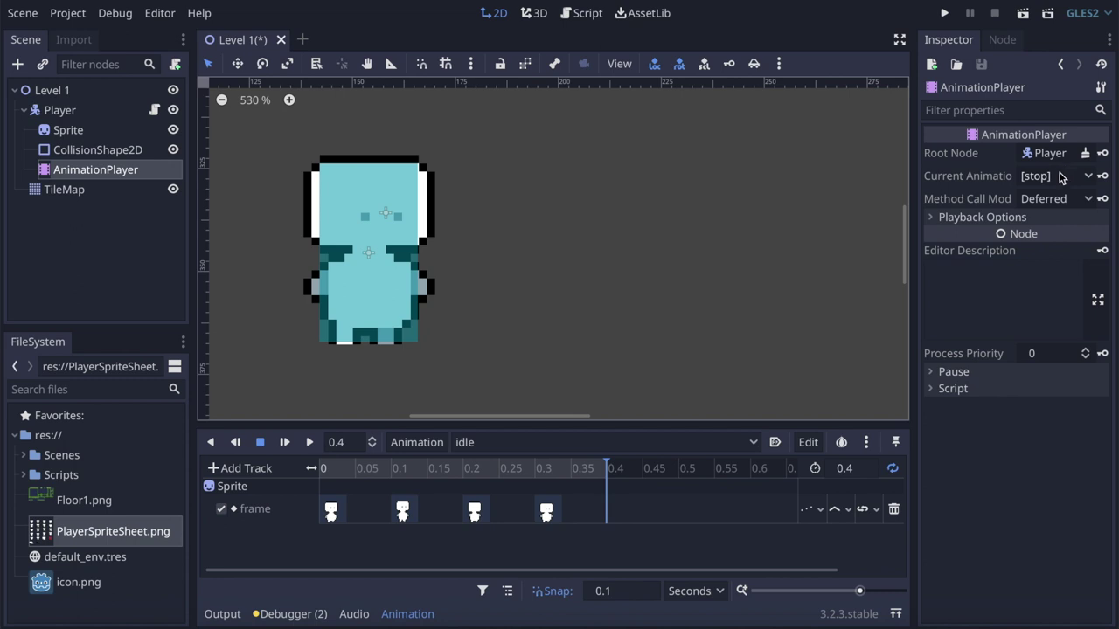
# Play the idle animation as current, then open the jump animation for editing
pyautogui.click(1058, 182)
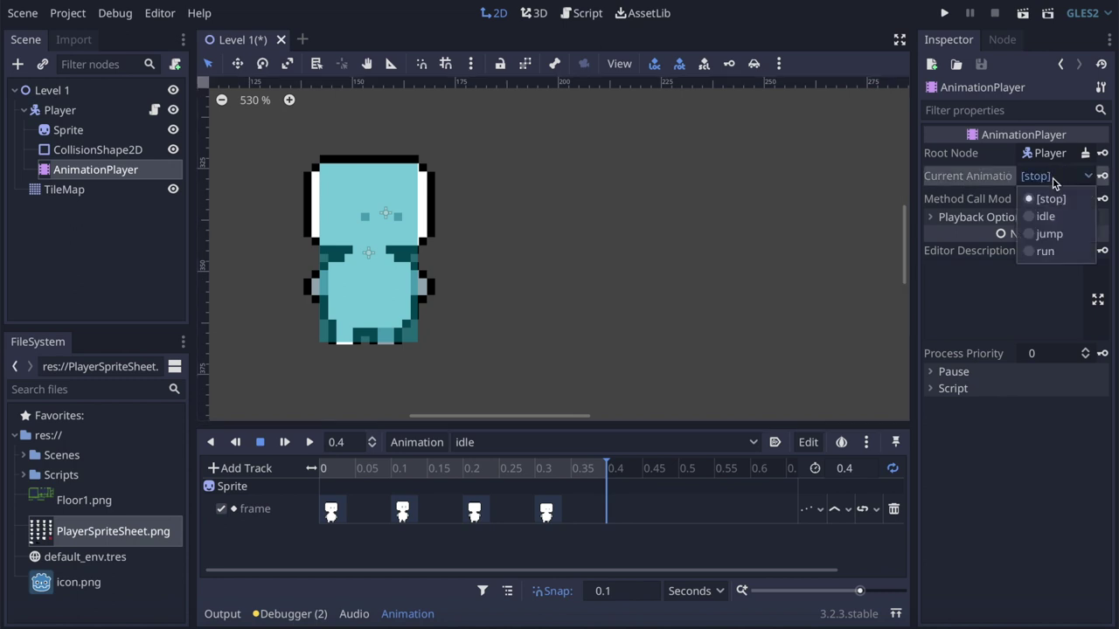
pyautogui.click(1046, 216)
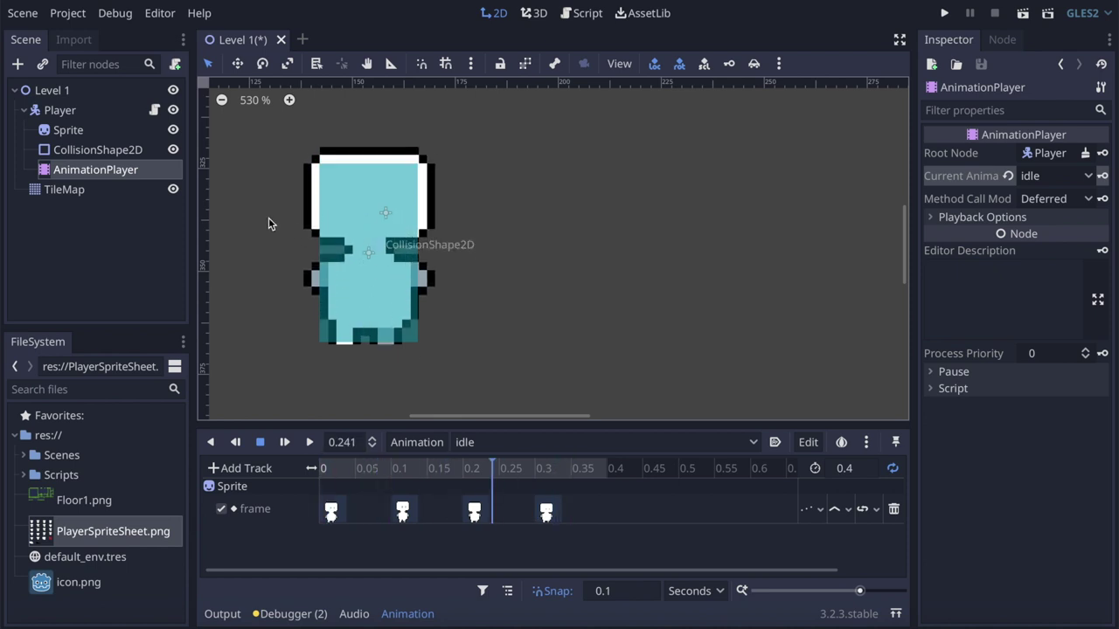
pyautogui.click(498, 443)
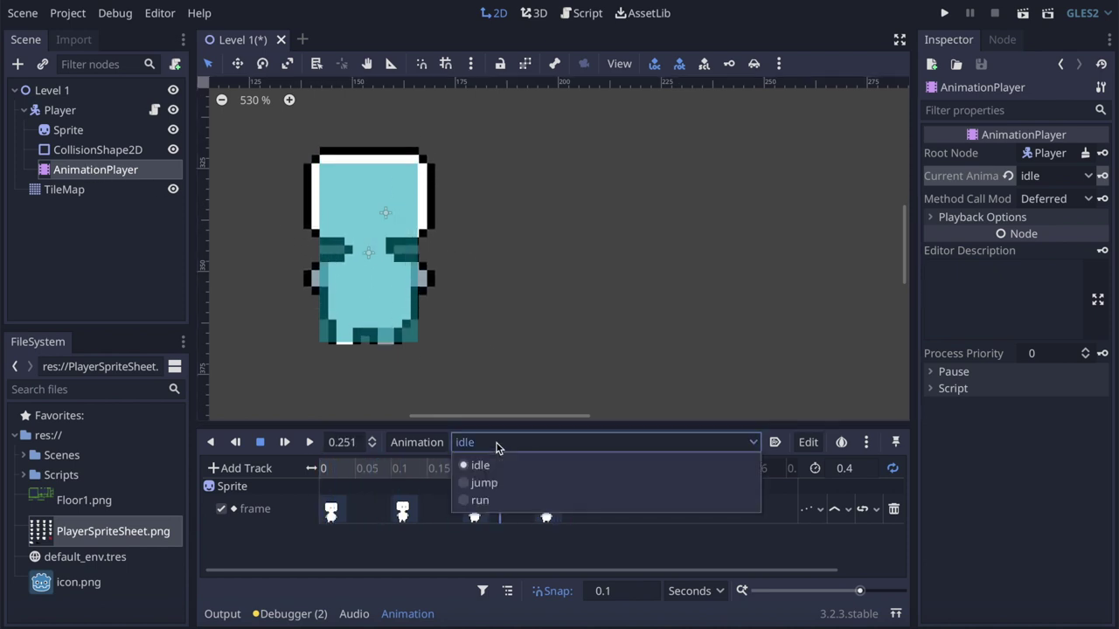
pyautogui.click(511, 486)
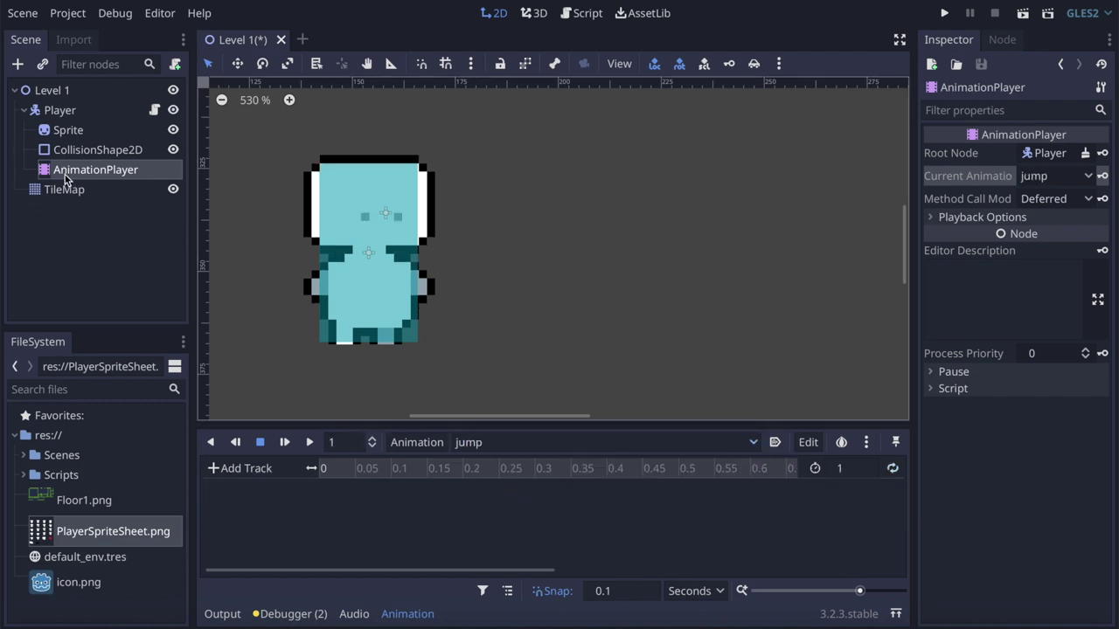
# Set the AnimationPlayer's current animation to [stop] and select the Sprite node
pyautogui.click(1060, 178)
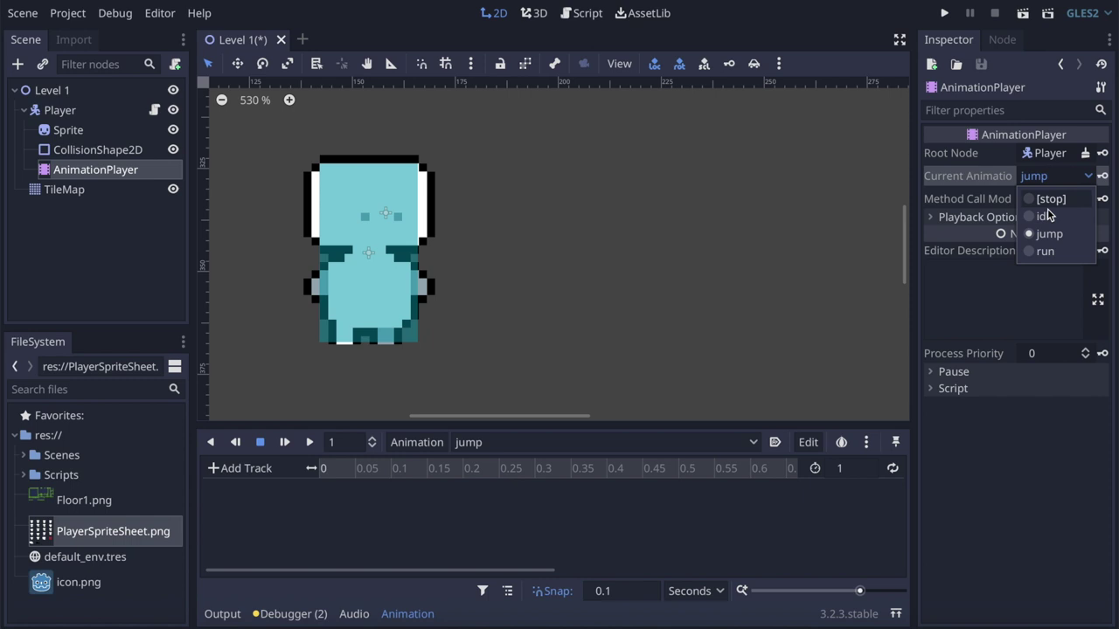
pyautogui.click(1048, 199)
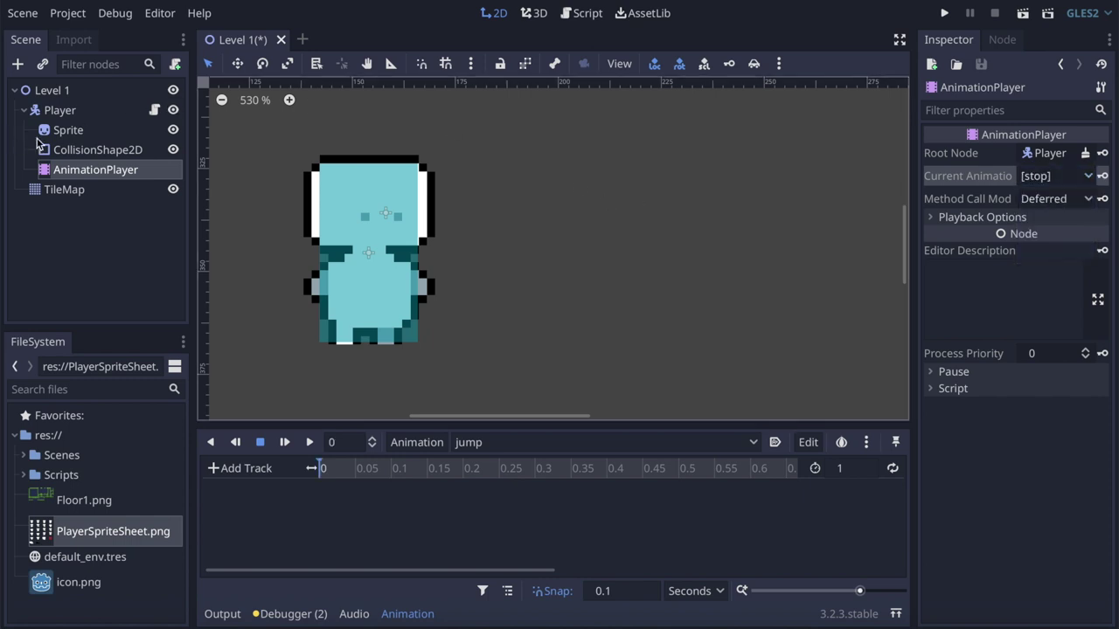
pyautogui.click(61, 133)
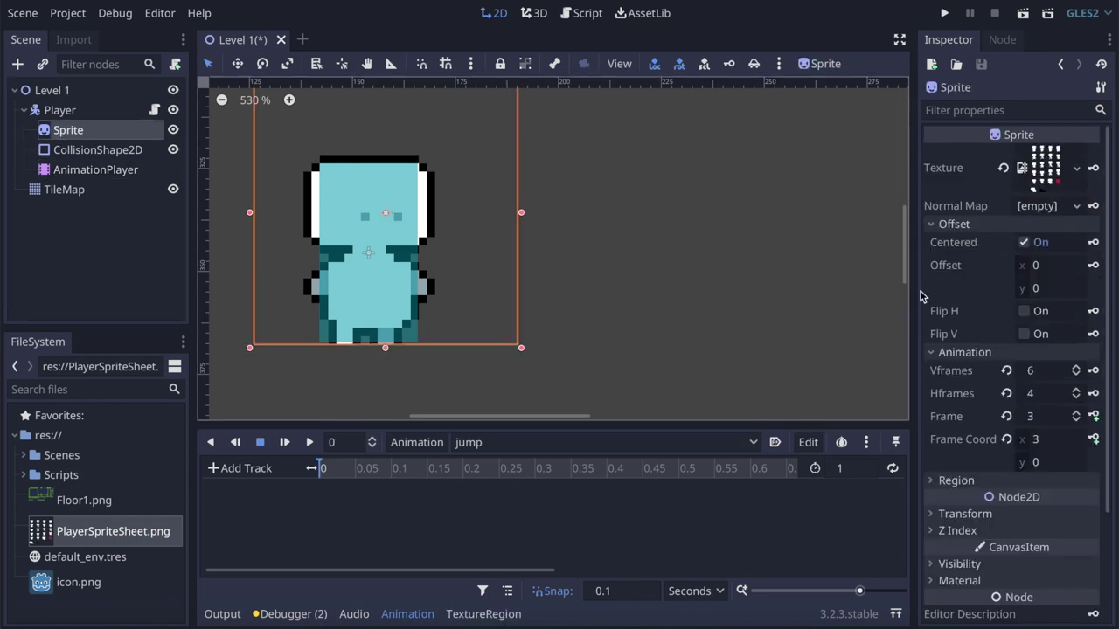
pyautogui.click(488, 442)
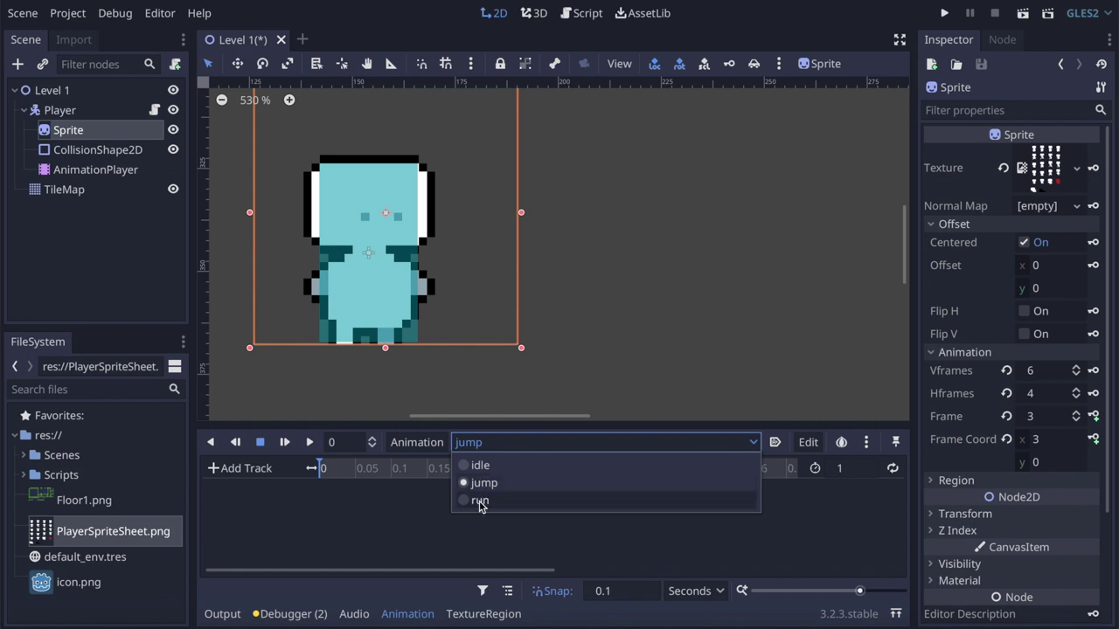
# In the run animation, key Sprite frame 4 at 0 s, creating a frame track
pyautogui.click(479, 503)
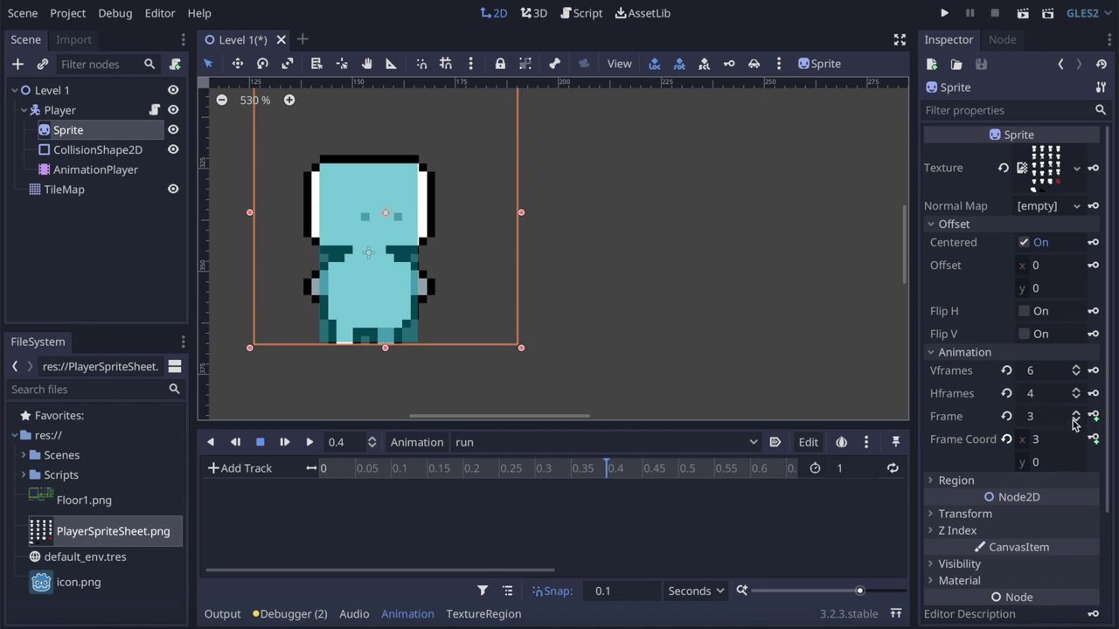
pyautogui.moveTo(607, 467); pyautogui.dragTo(393, 467)
pyautogui.click(1076, 412)
pyautogui.click(1076, 413)
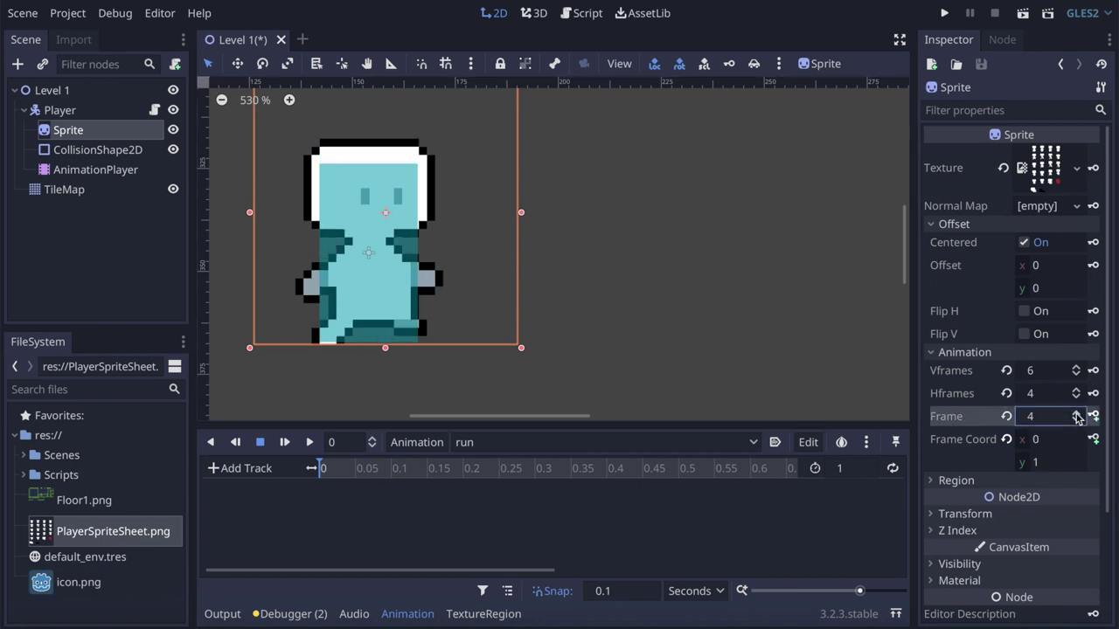
pyautogui.click(1093, 417)
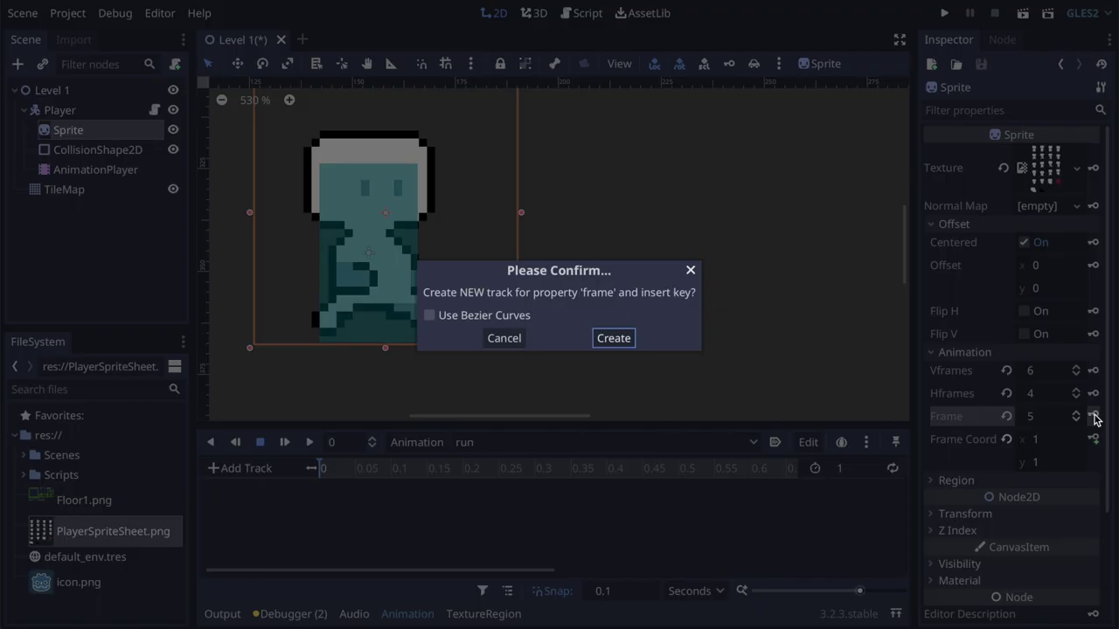
pyautogui.click(614, 339)
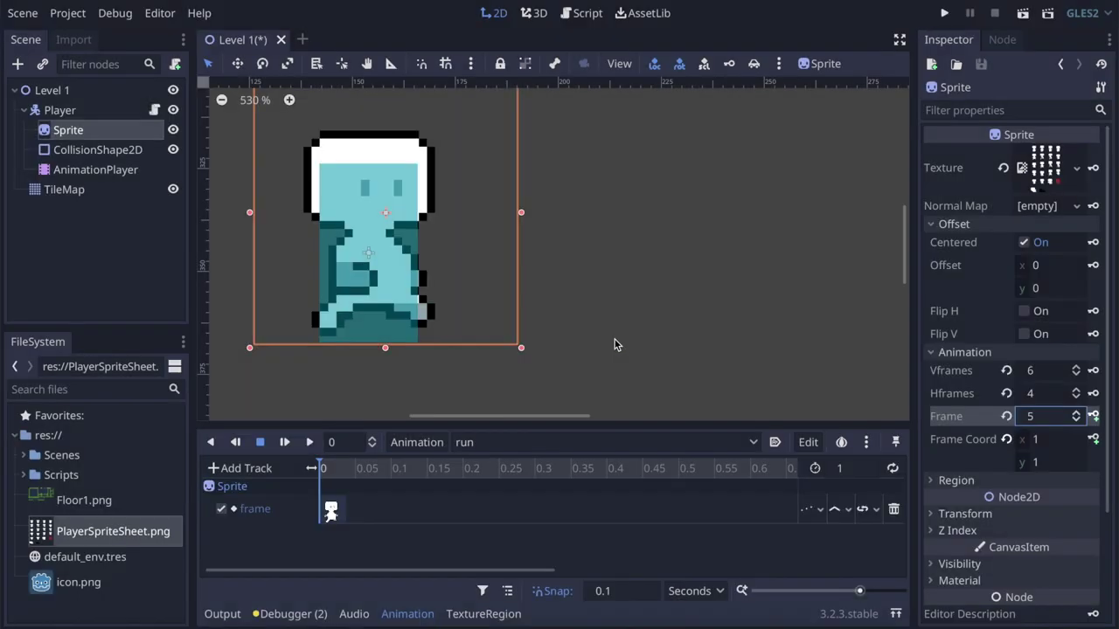
# Key frames 5 through 10 at 0.1 s intervals, from 0.1 to 0.6 s
pyautogui.click(388, 468)
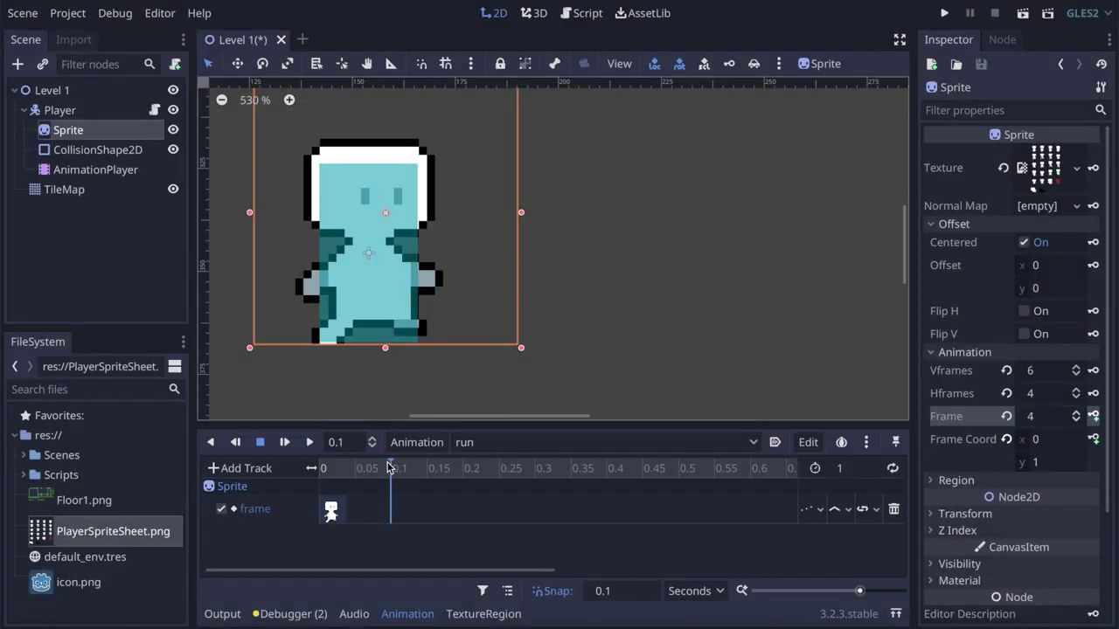
pyautogui.click(1077, 412)
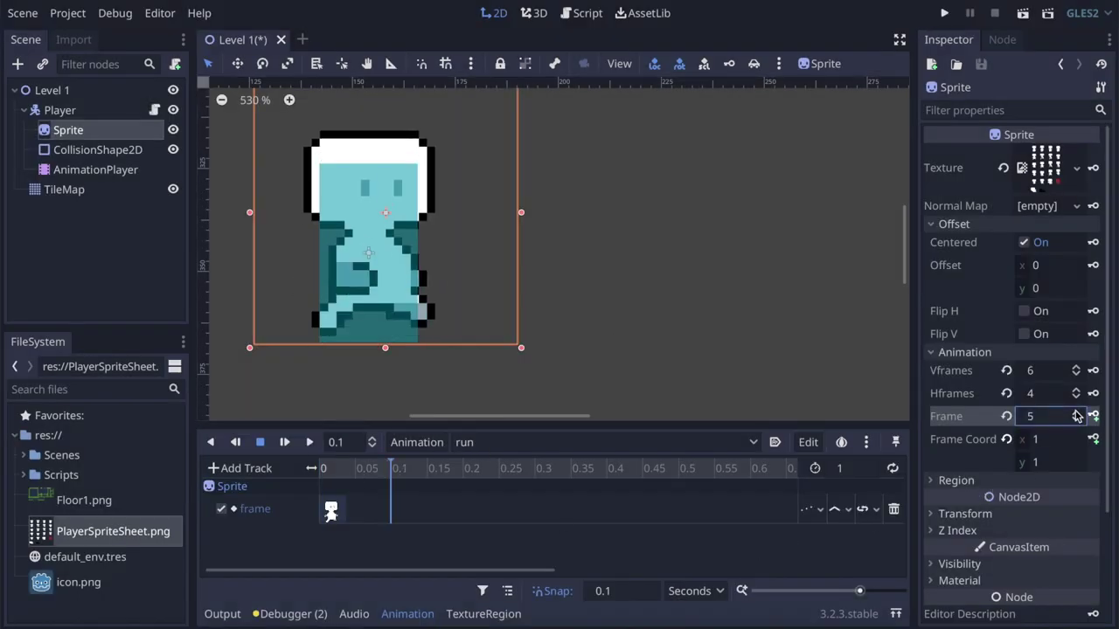
pyautogui.click(1093, 417)
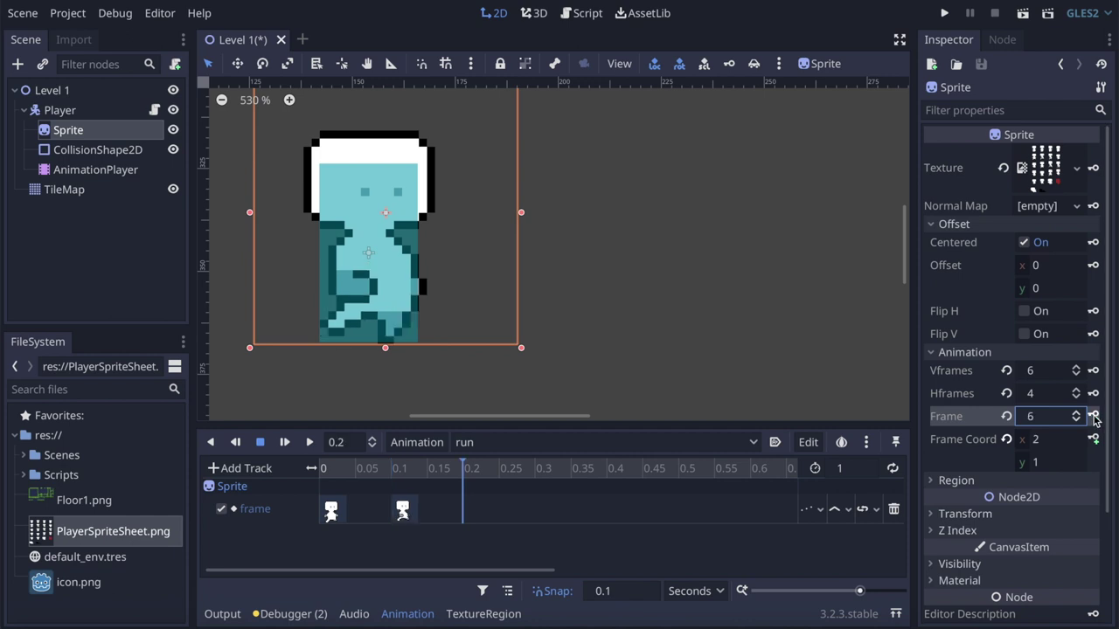
pyautogui.click(1093, 417)
pyautogui.click(1093, 417)
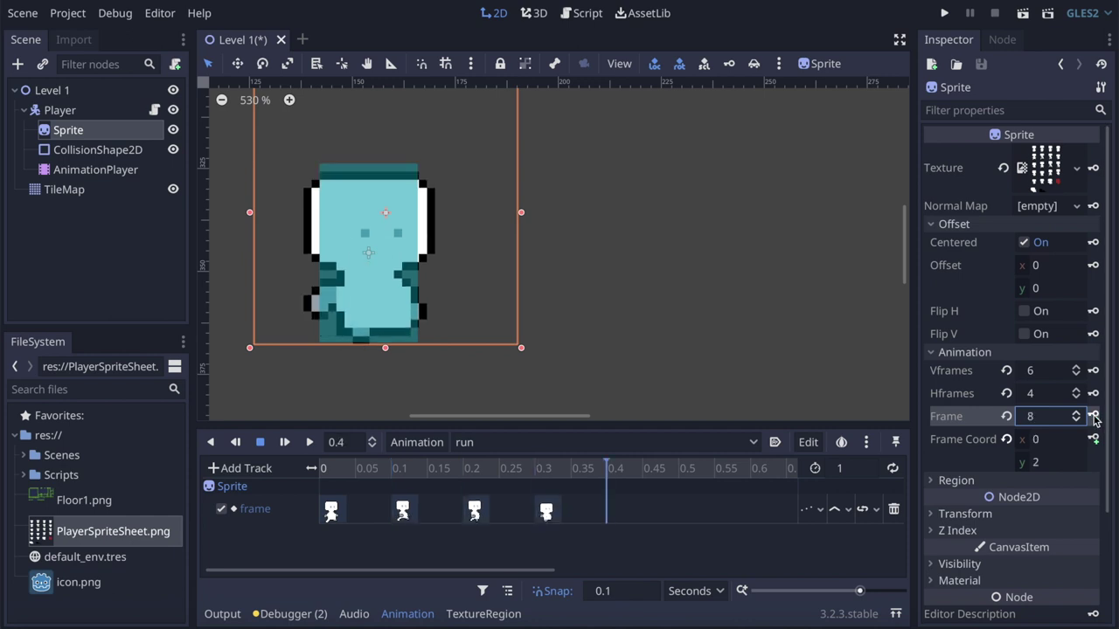
pyautogui.click(1093, 417)
pyautogui.click(1093, 417)
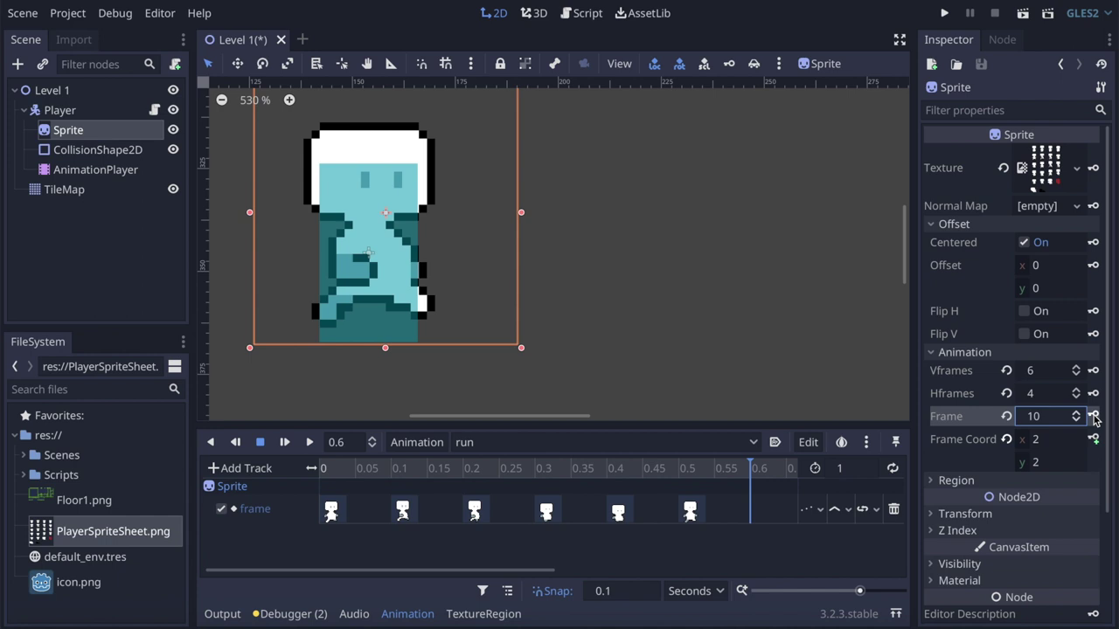
pyautogui.click(1094, 417)
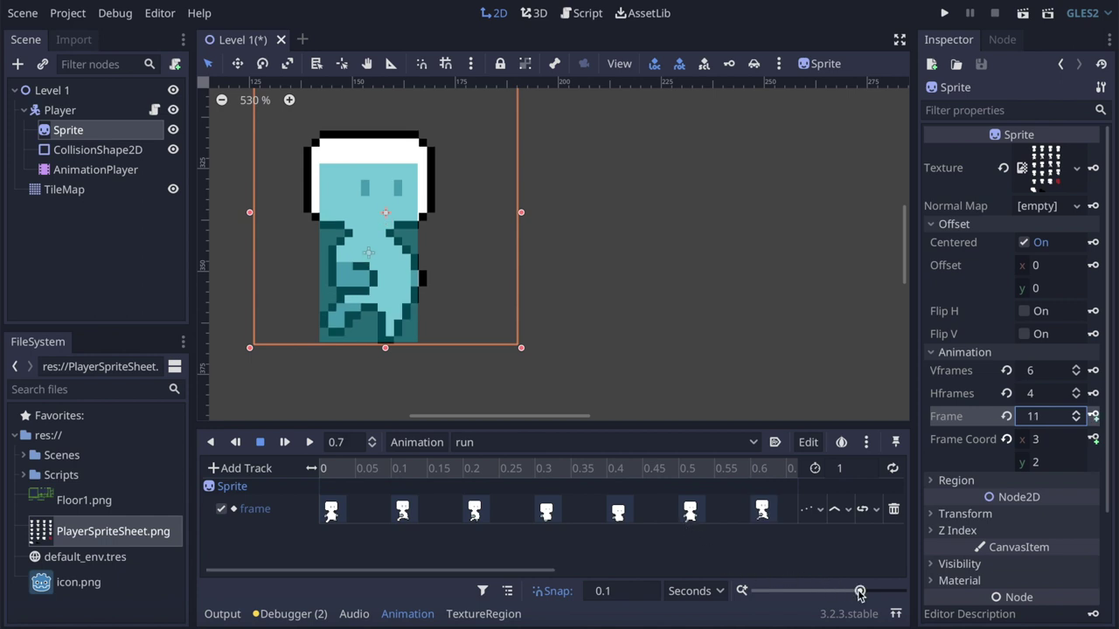
# Zoom the timeline out and key frames 11, 12 and 13 at 0.7, 0.8 and 0.9 s
pyautogui.moveTo(859, 593)
pyautogui.mouseDown()
pyautogui.moveTo(835, 591)
pyautogui.moveTo(853, 592)
pyautogui.mouseUp()
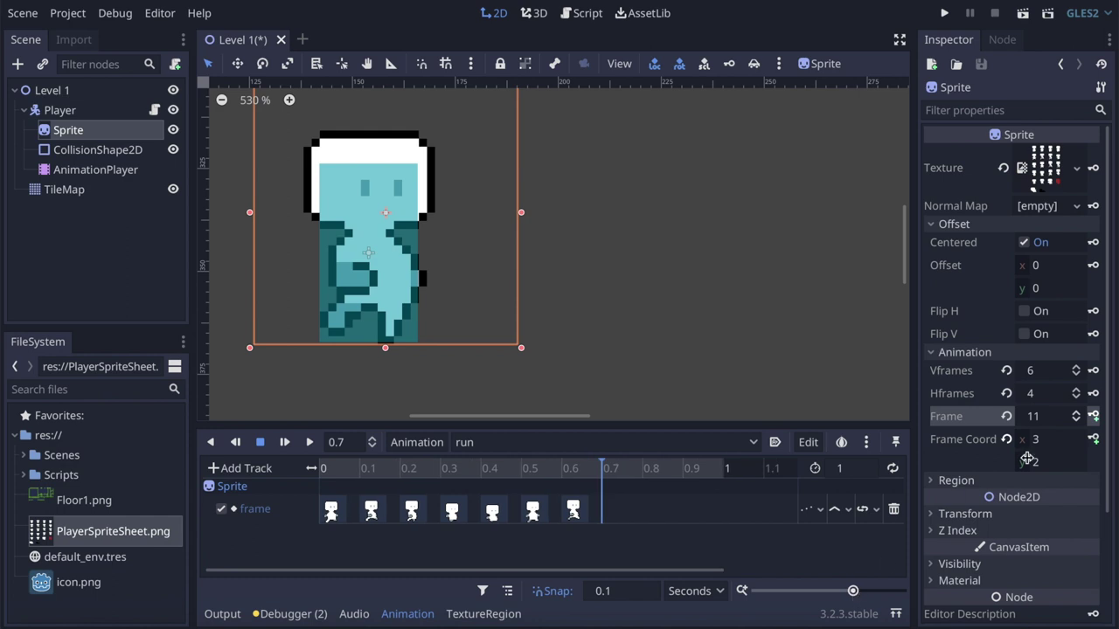
pyautogui.click(1094, 417)
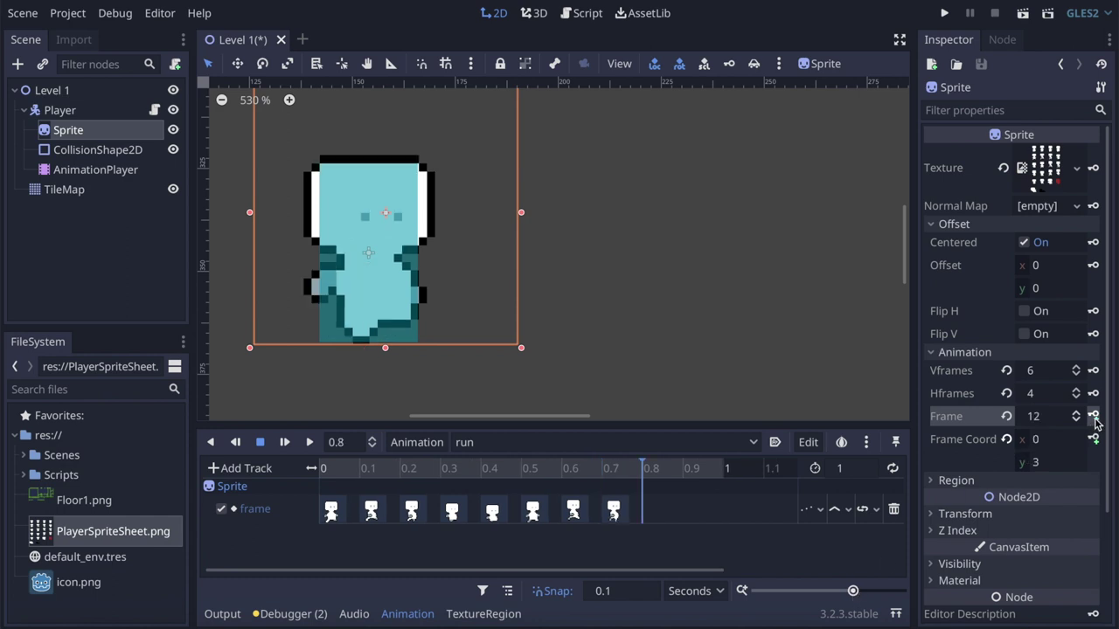
pyautogui.click(1094, 416)
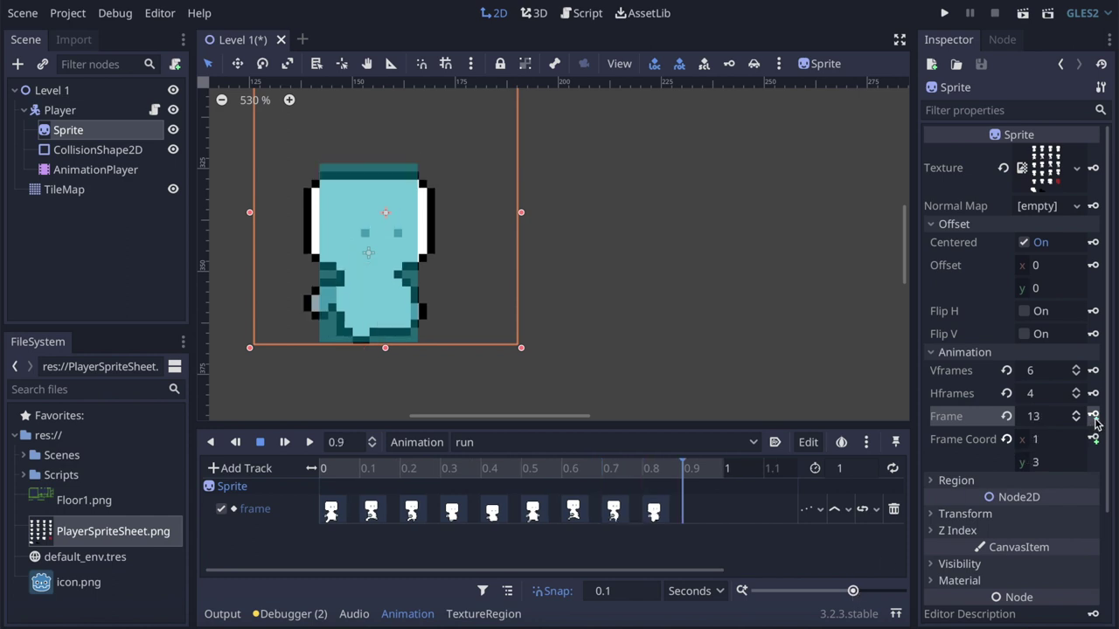
pyautogui.click(1094, 417)
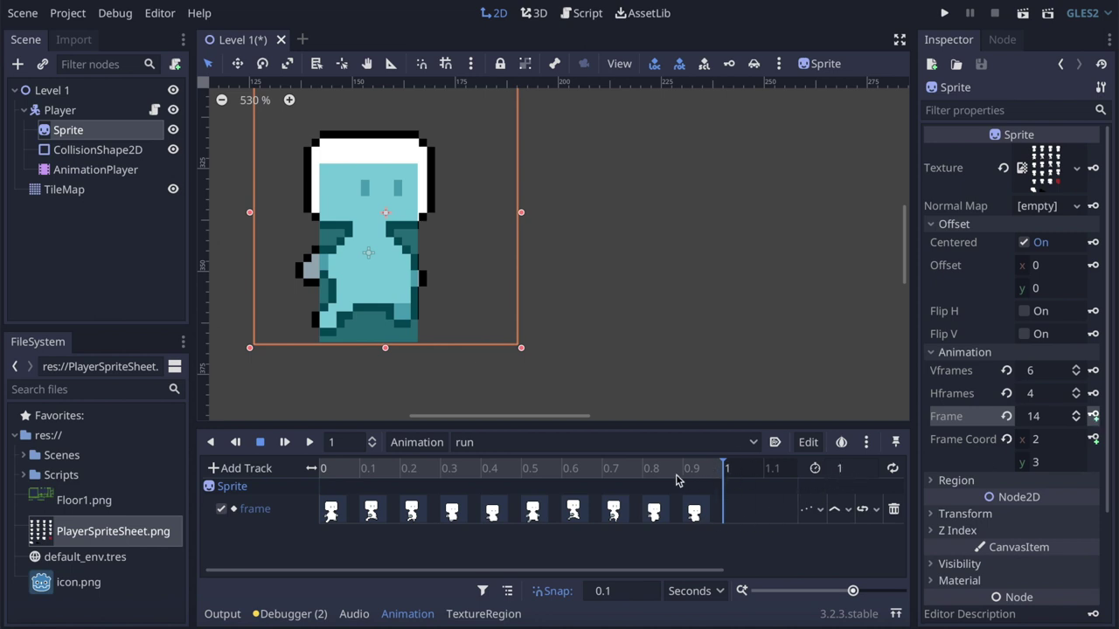
pyautogui.click(852, 468)
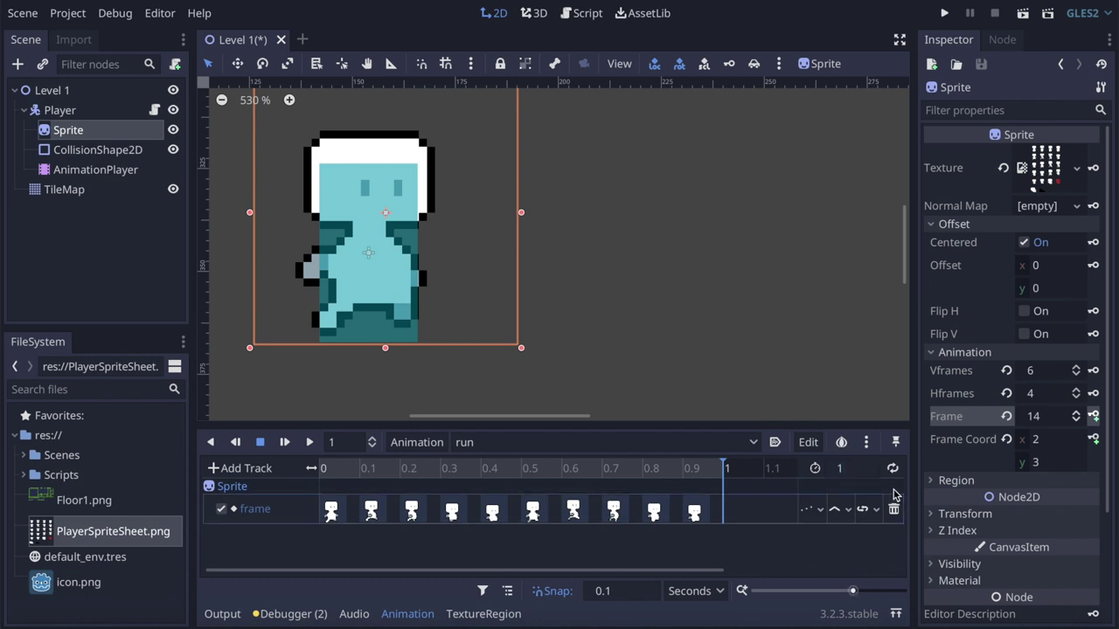
# Set the AnimationPlayer's Current Animation to run, then reselect the Sprite node
pyautogui.click(81, 172)
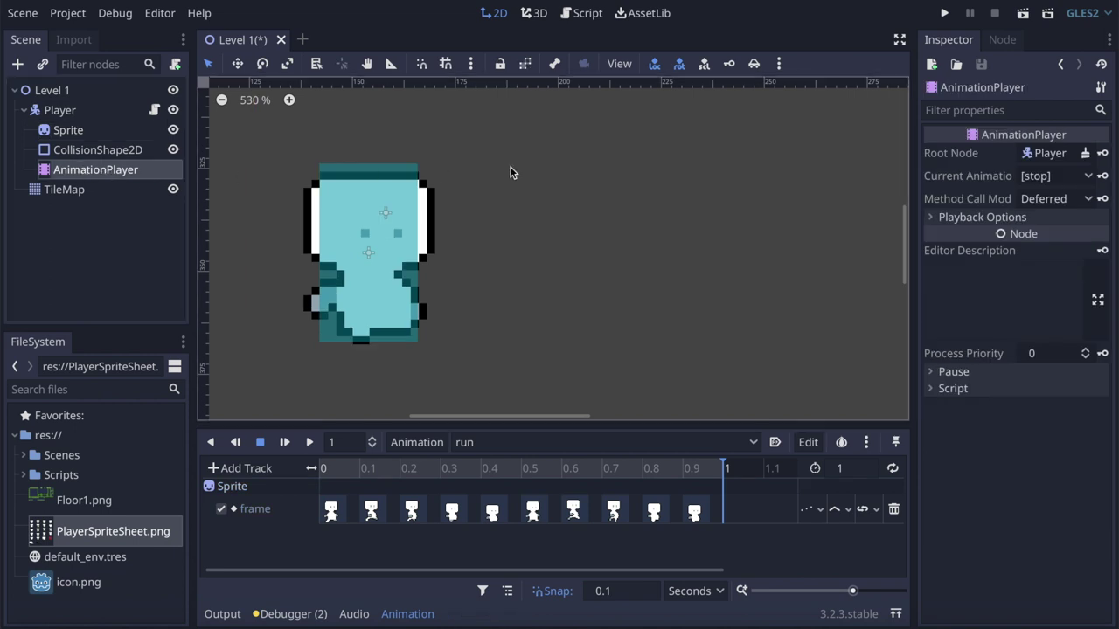
pyautogui.click(1058, 176)
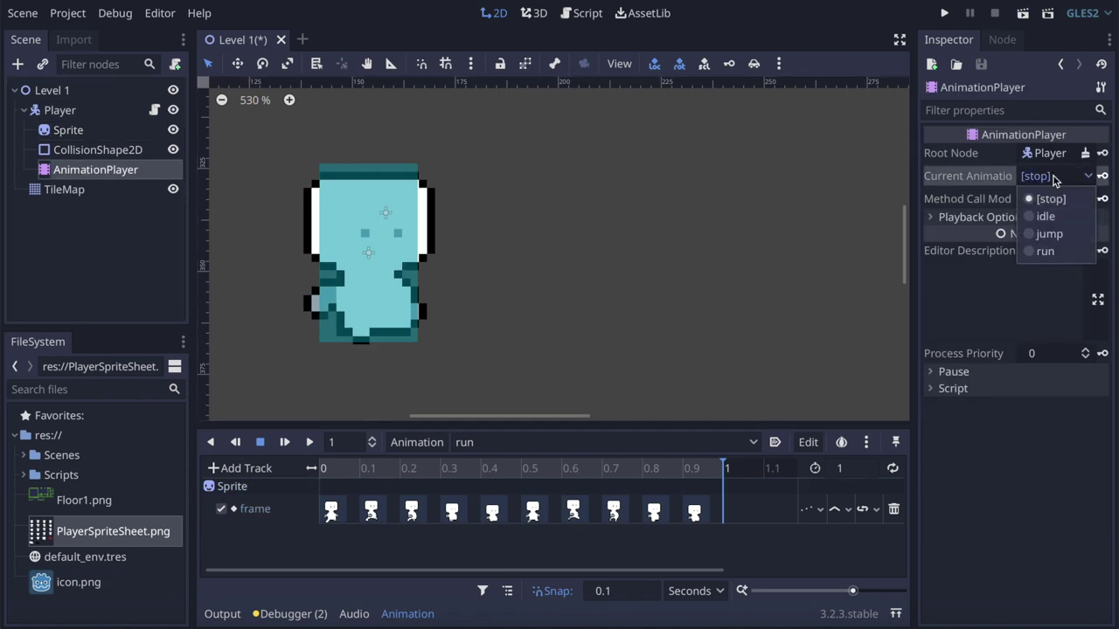
pyautogui.click(1049, 254)
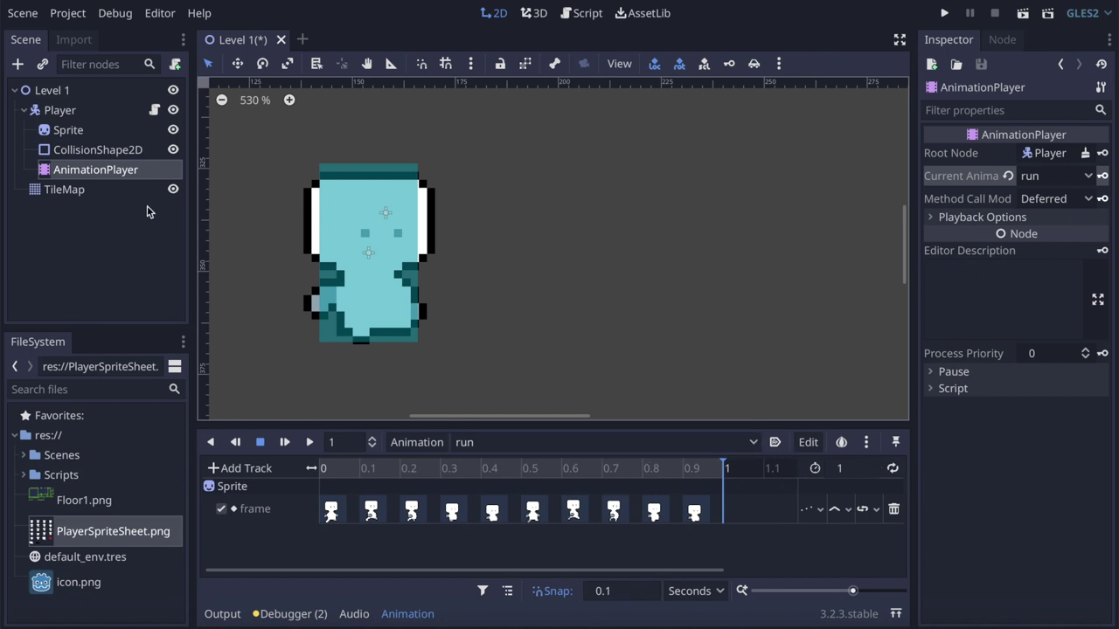
pyautogui.click(70, 130)
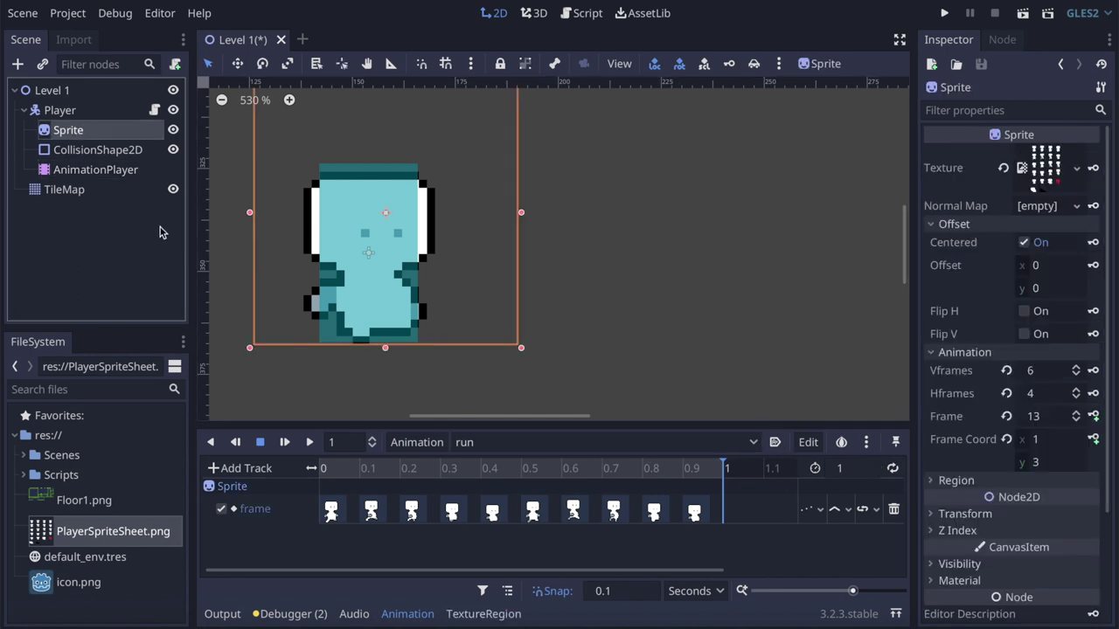
pyautogui.click(513, 444)
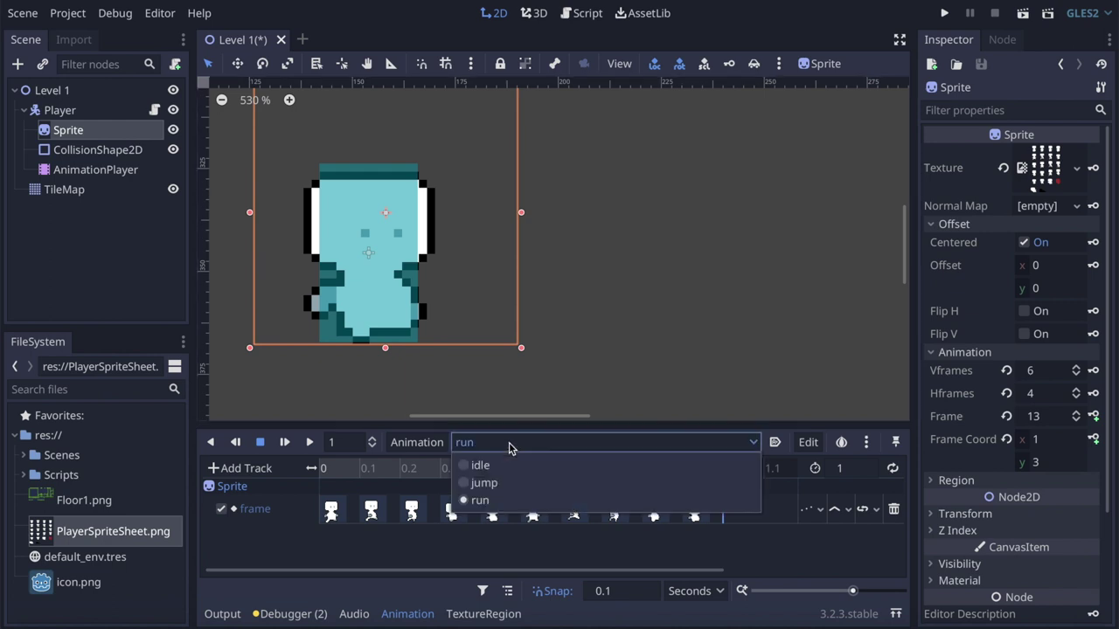
# In the jump animation, key Sprite frame 14 at 0 s and the next frame at 0.1 s
pyautogui.click(484, 483)
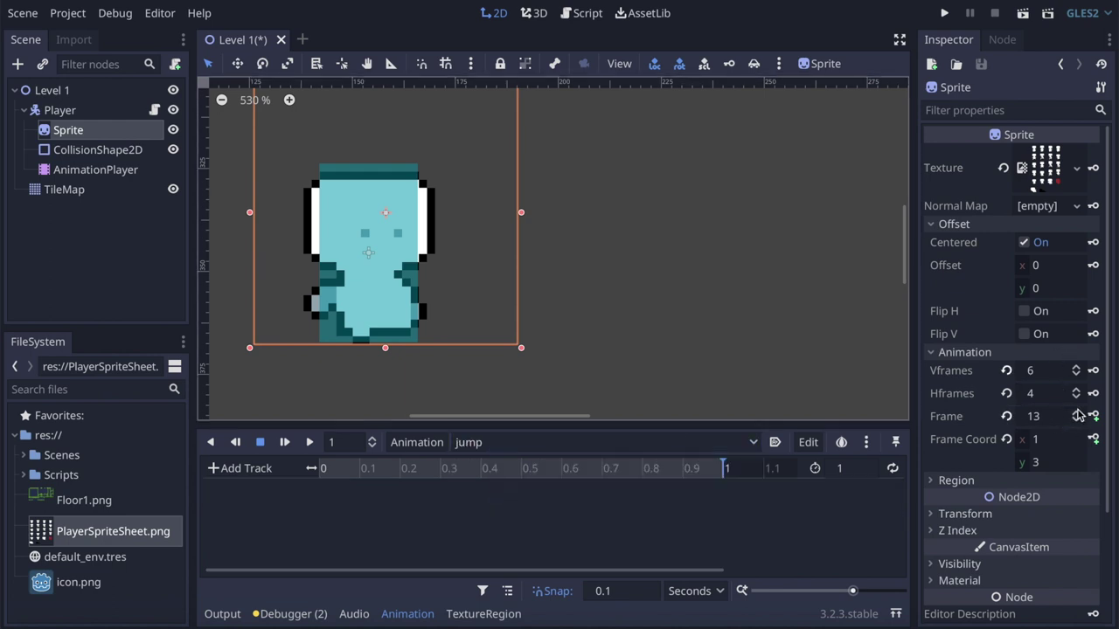
pyautogui.click(321, 469)
pyautogui.click(1077, 415)
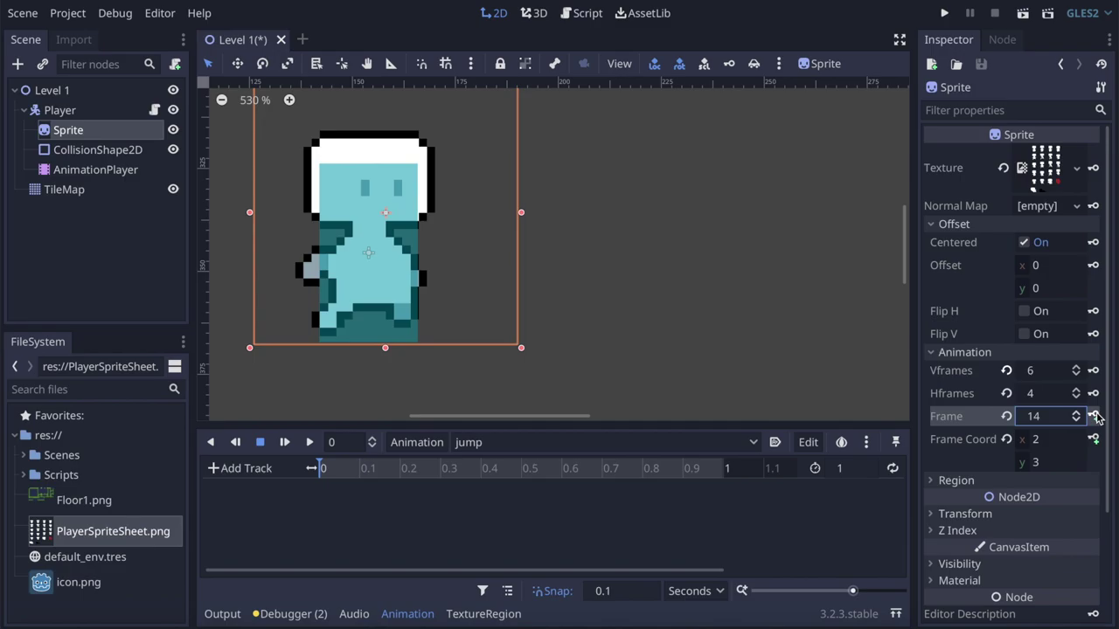
pyautogui.click(1094, 416)
pyautogui.click(617, 339)
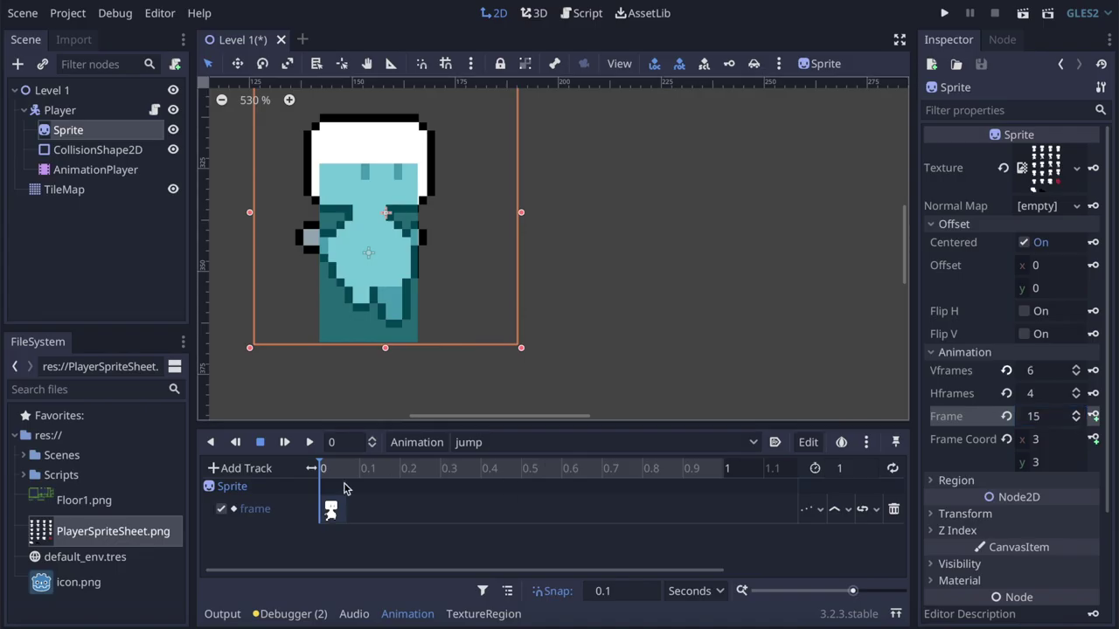
pyautogui.click(368, 469)
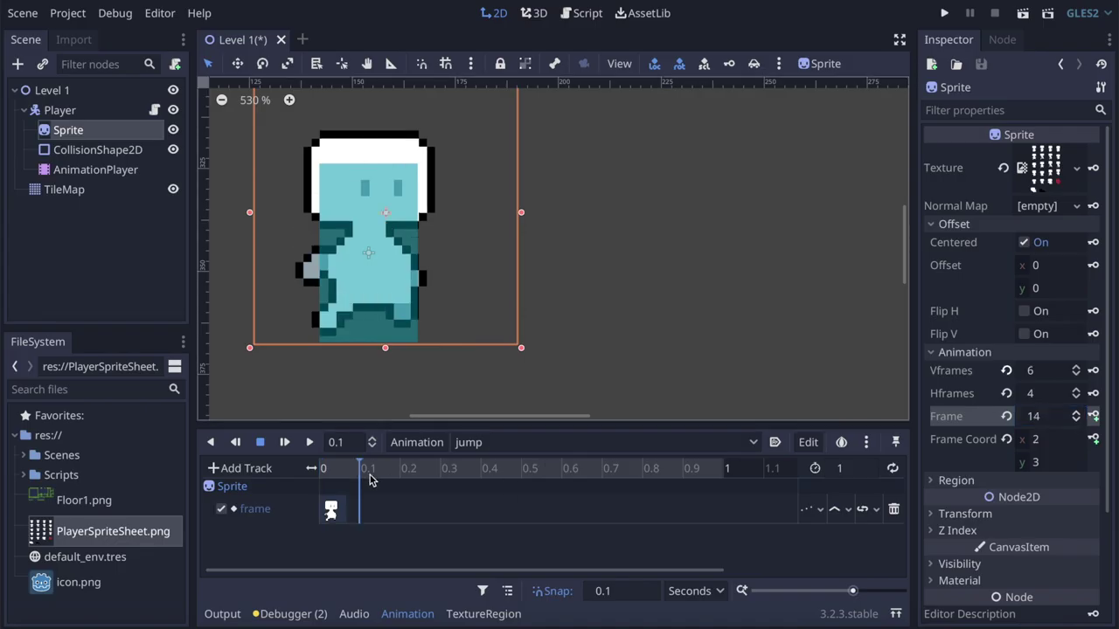
pyautogui.click(1076, 412)
pyautogui.click(1095, 417)
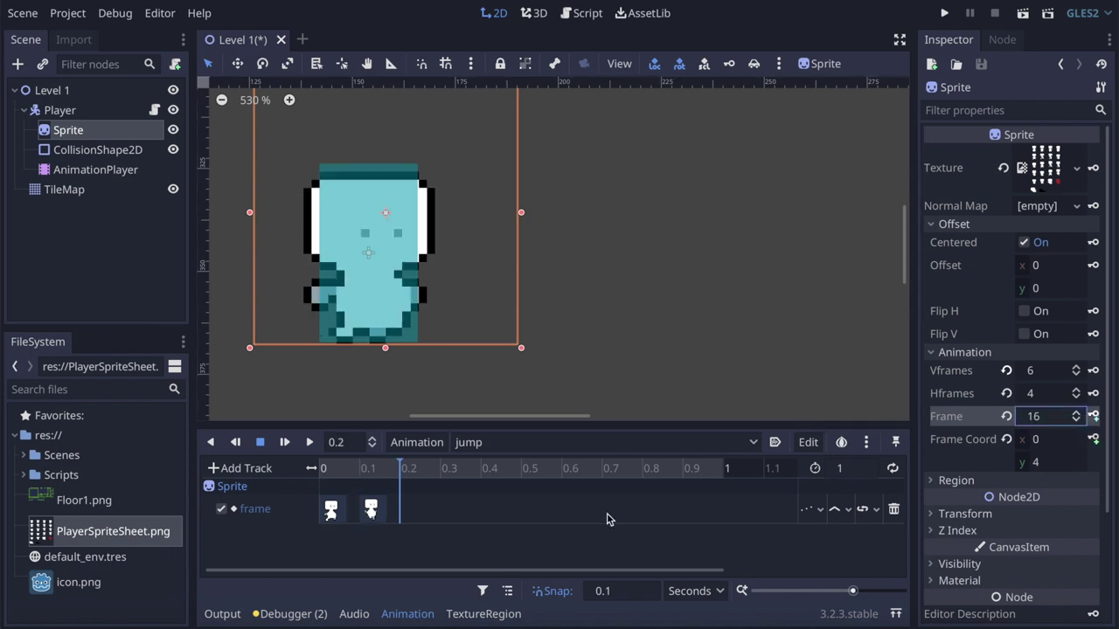
# Set the jump animation length to 0.2 s and save Level 1
pyautogui.click(853, 471)
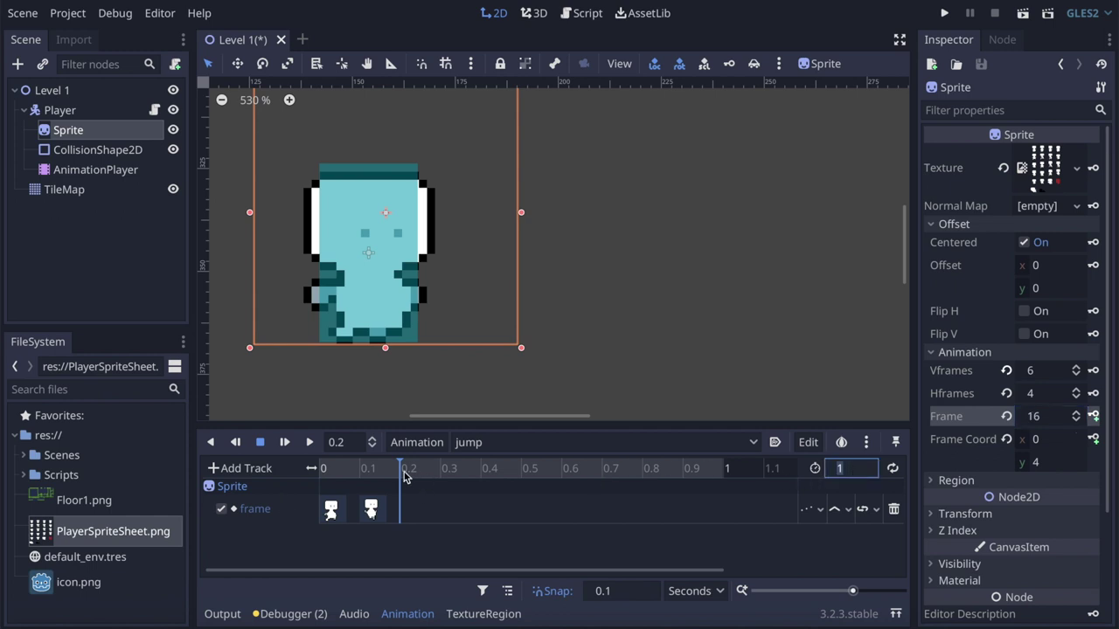
pyautogui.write('.2')
pyautogui.write('0.2')
pyautogui.press('Return')
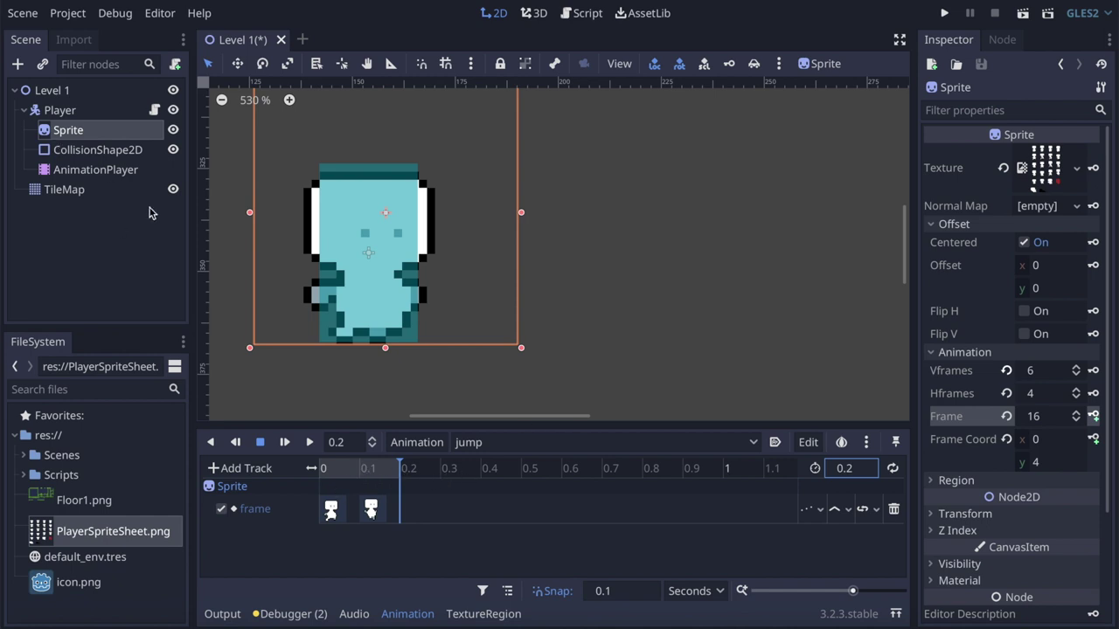
pyautogui.hotkey('ctrl', 's')
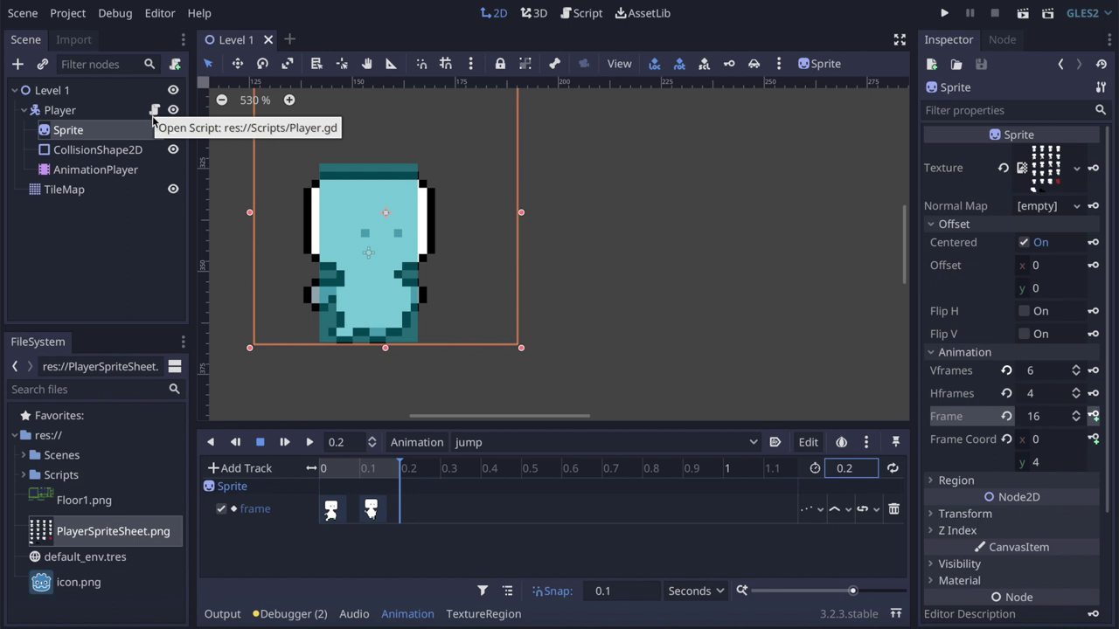
# In Player.gd, add 'onready var anim = $AnimationPlayer' below the sprite variable on line 11
pyautogui.click(155, 112)
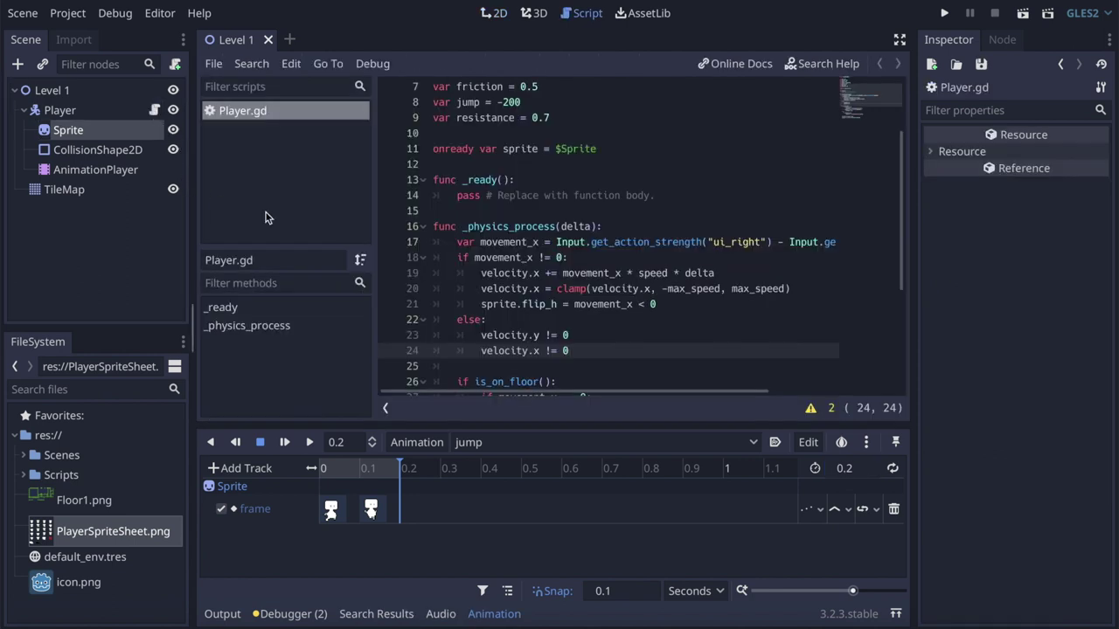
pyautogui.click(462, 150)
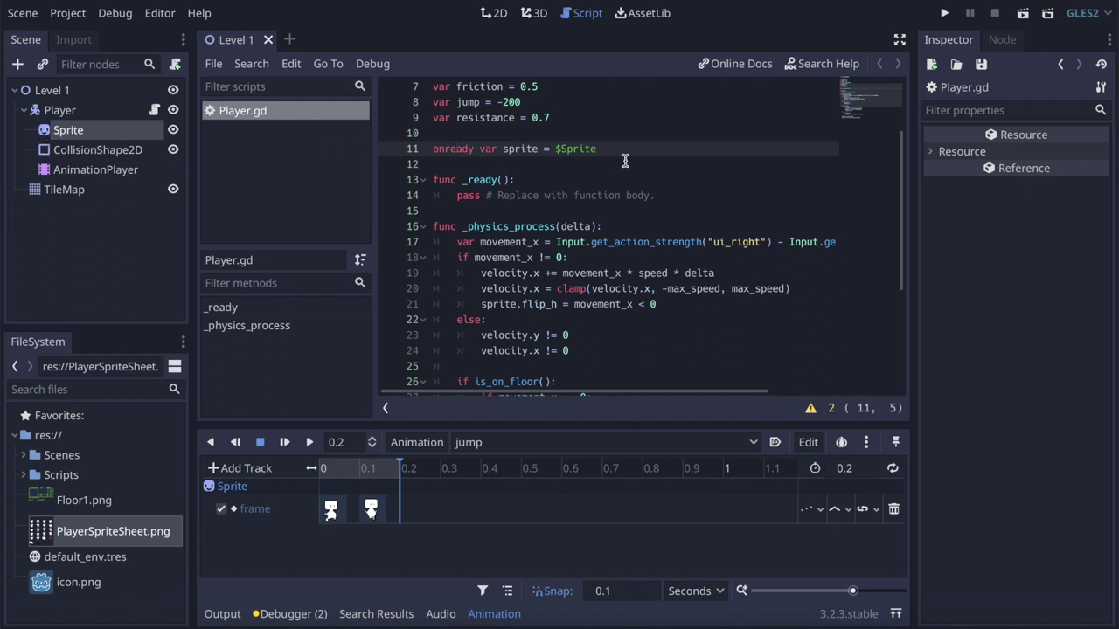
pyautogui.click(524, 148)
pyautogui.click(600, 150)
pyautogui.press('Return')
pyautogui.write('eady var anim =')
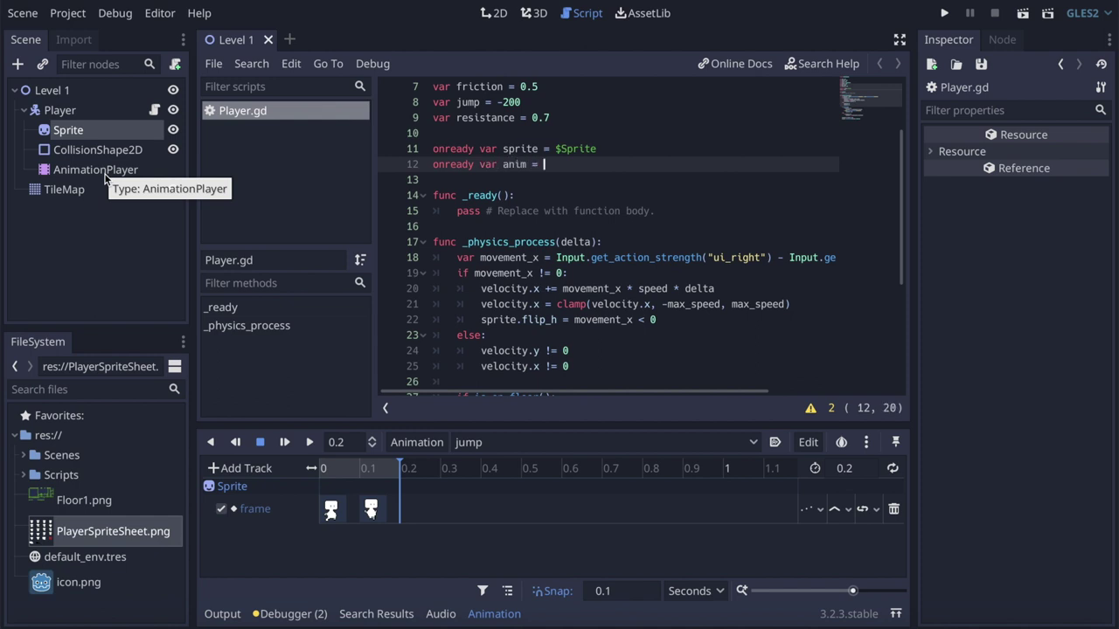
pyautogui.write('$')
pyautogui.press('Up')
pyautogui.press('Down')
pyautogui.press('Down')
pyautogui.press('Return')
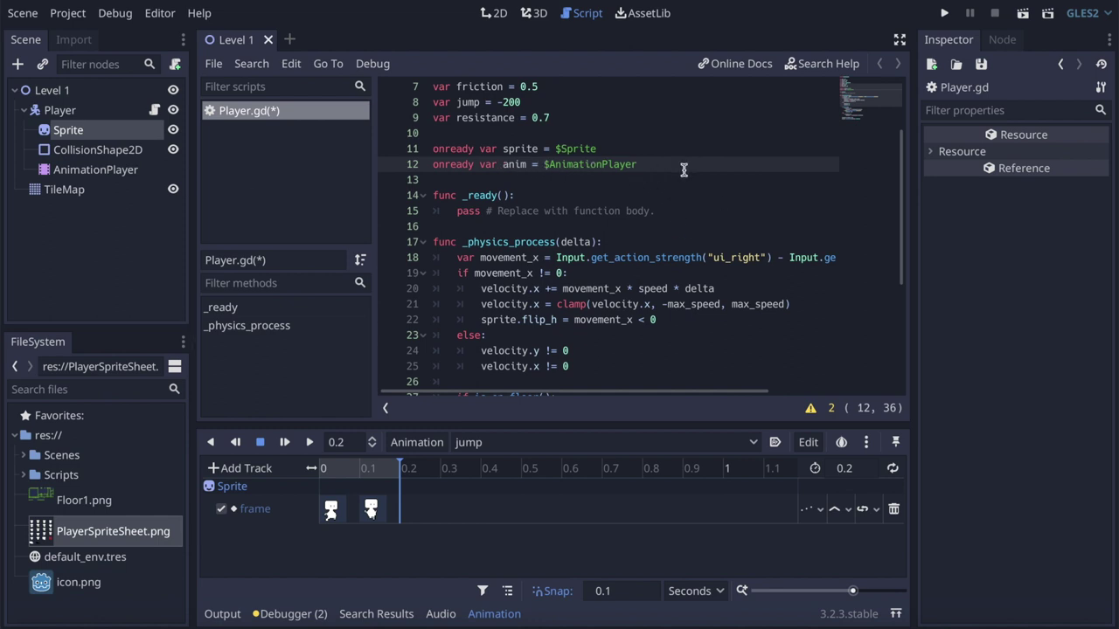
pyautogui.click(670, 322)
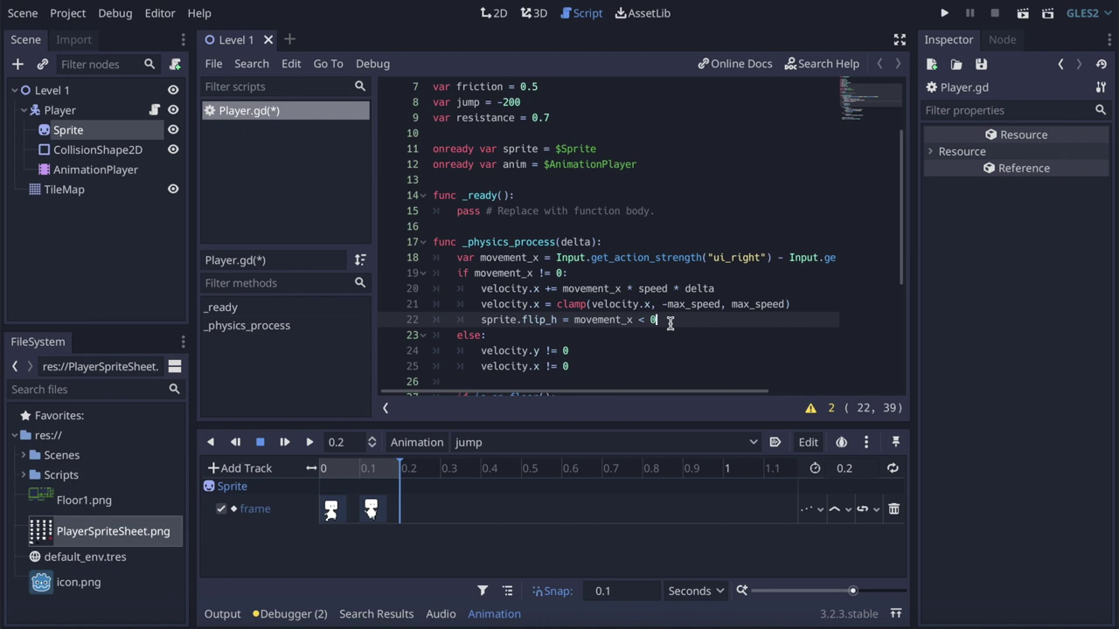
pyautogui.click(601, 276)
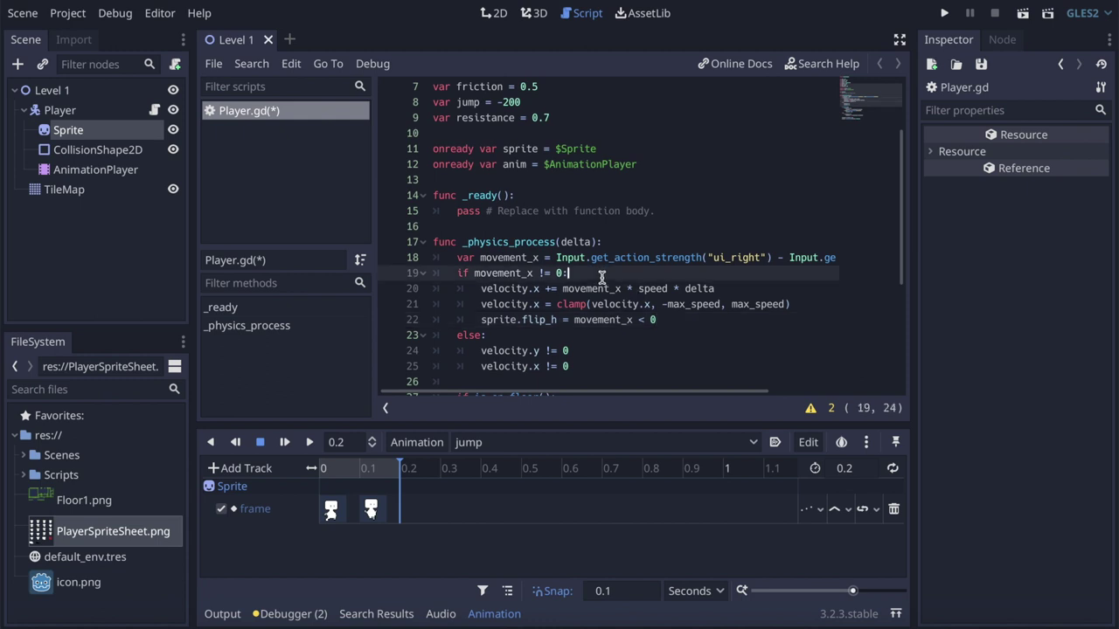
# Insert anim.play("run") as the first line inside the movement_x != 0 block of Player.gd
pyautogui.press('Return')
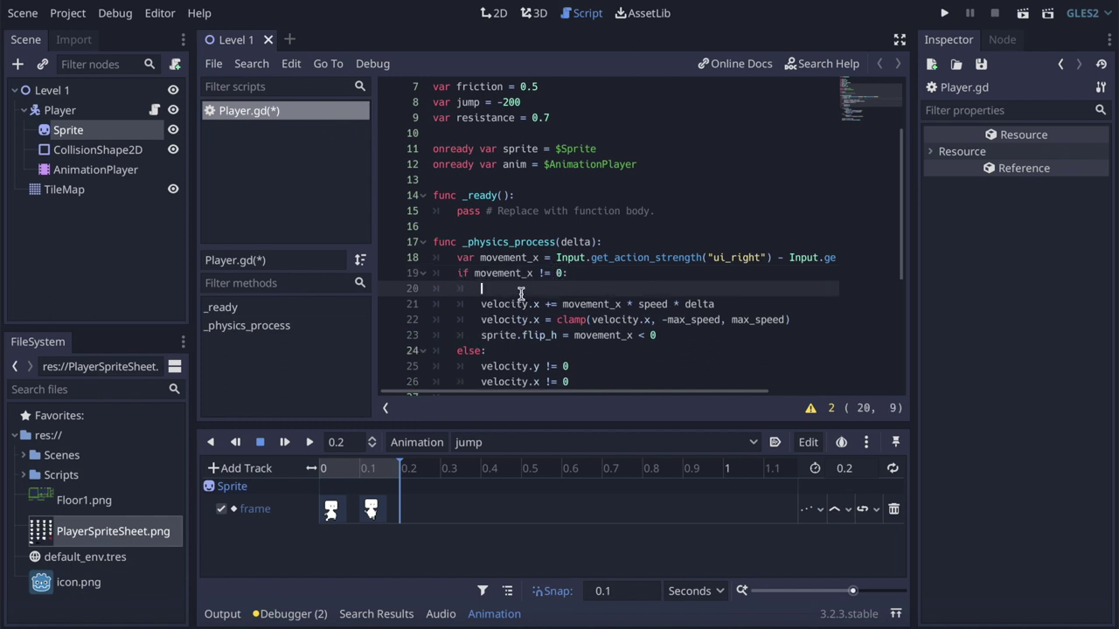
pyautogui.write('anim')
pyautogui.write('.play')
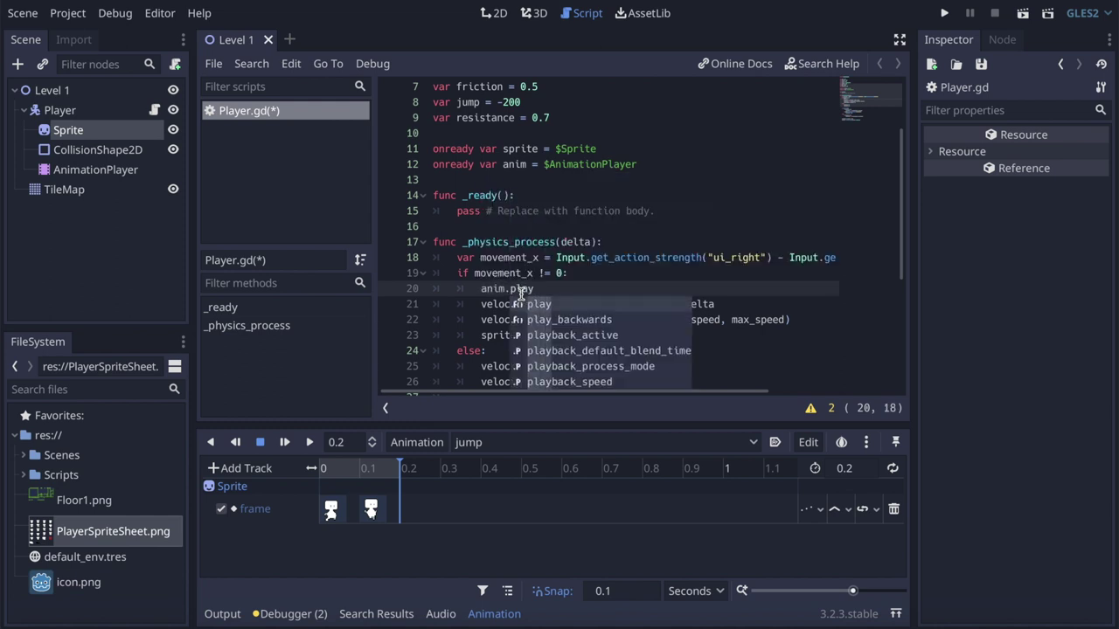
pyautogui.press('Return')
pyautogui.write('"')
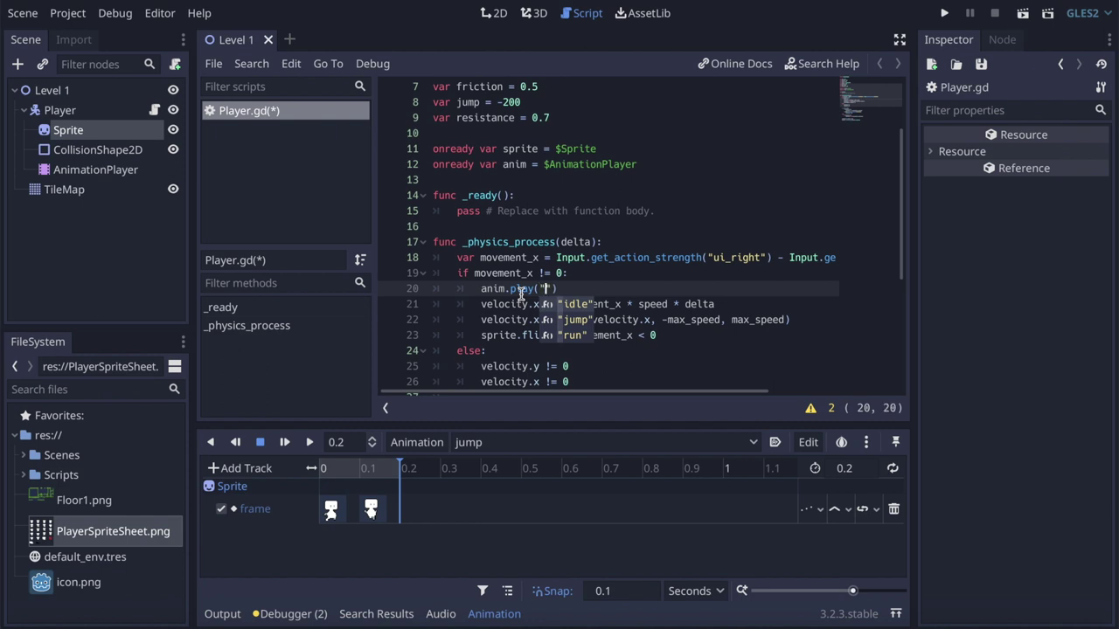
pyautogui.press('Down')
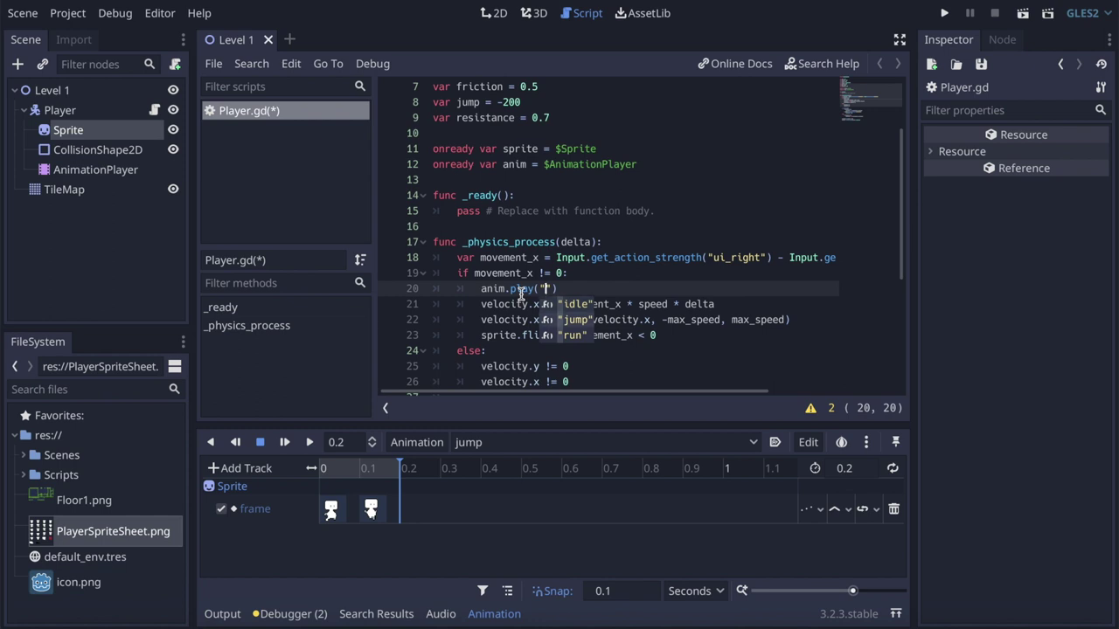
pyautogui.press('Left')
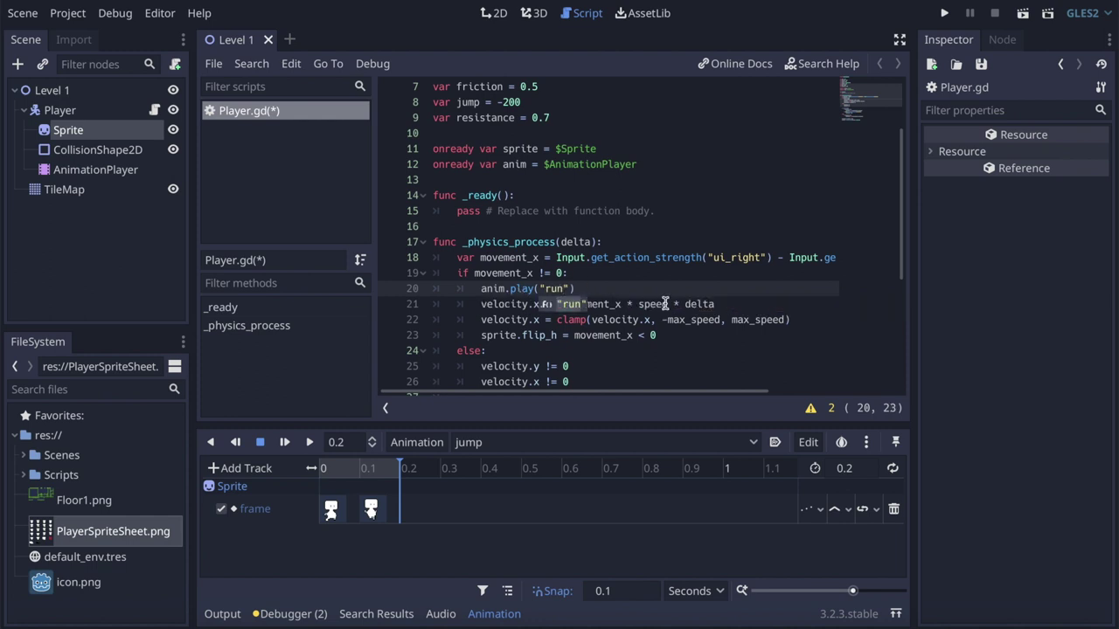
pyautogui.click(697, 350)
pyautogui.click(567, 288)
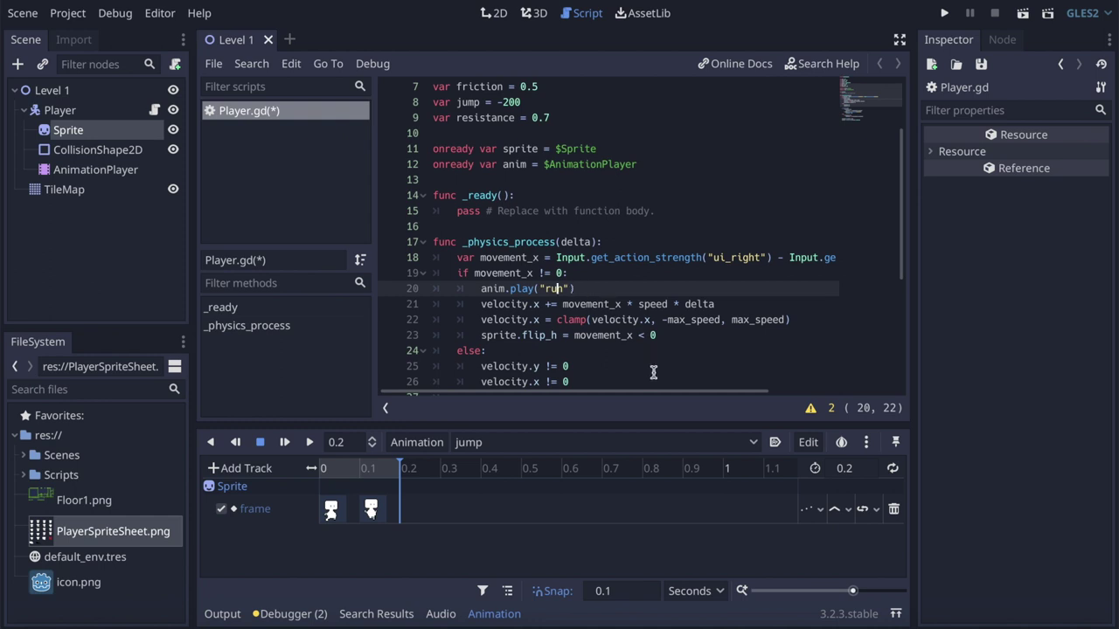
pyautogui.scroll(-3, 653, 373)
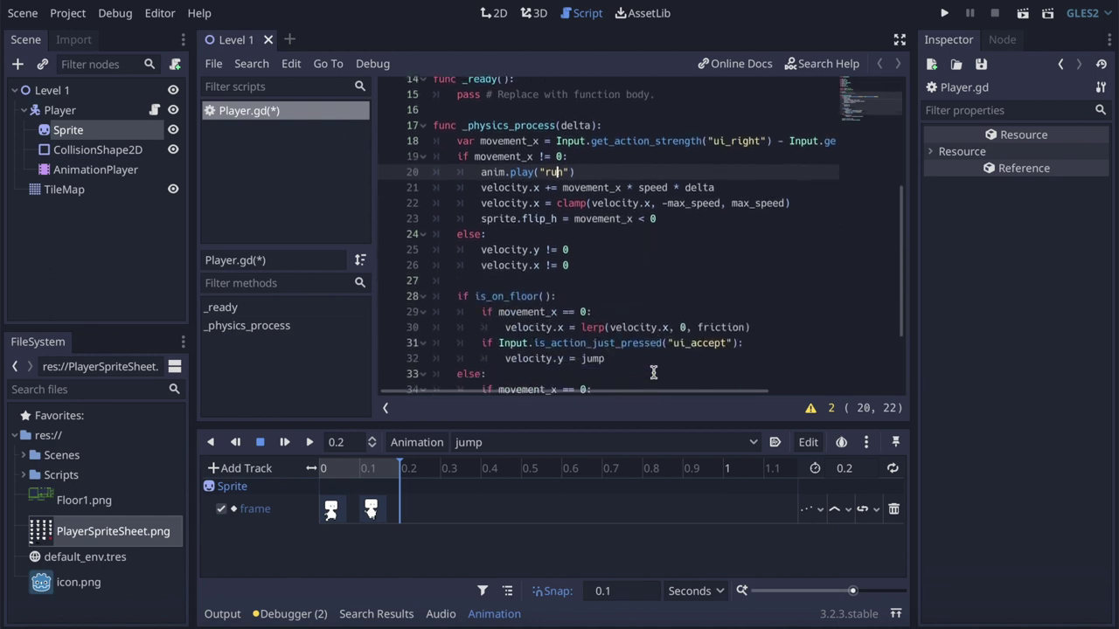
pyautogui.click(585, 250)
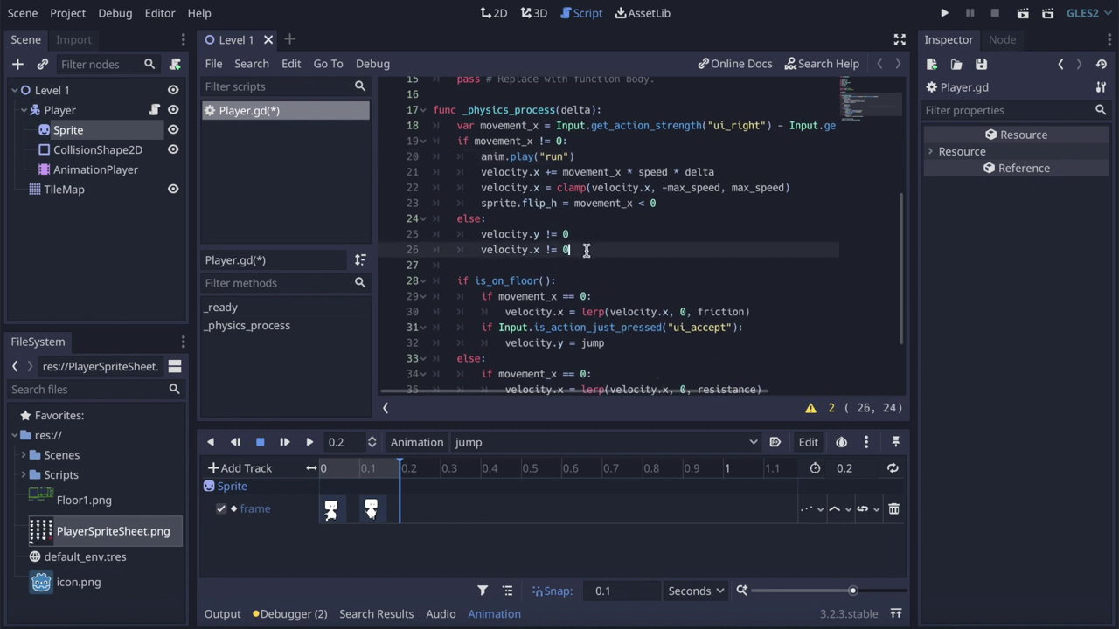
# Add anim.play("idle") at the end of the else block
pyautogui.press('Return')
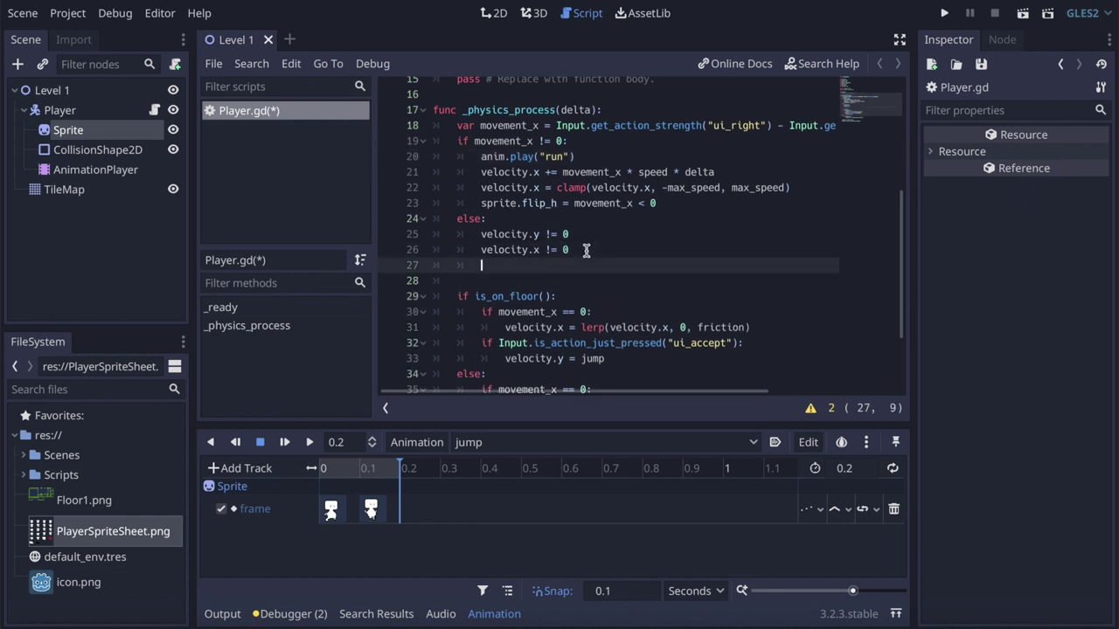
pyautogui.write('a')
pyautogui.write('.play ')
pyautogui.write('(')
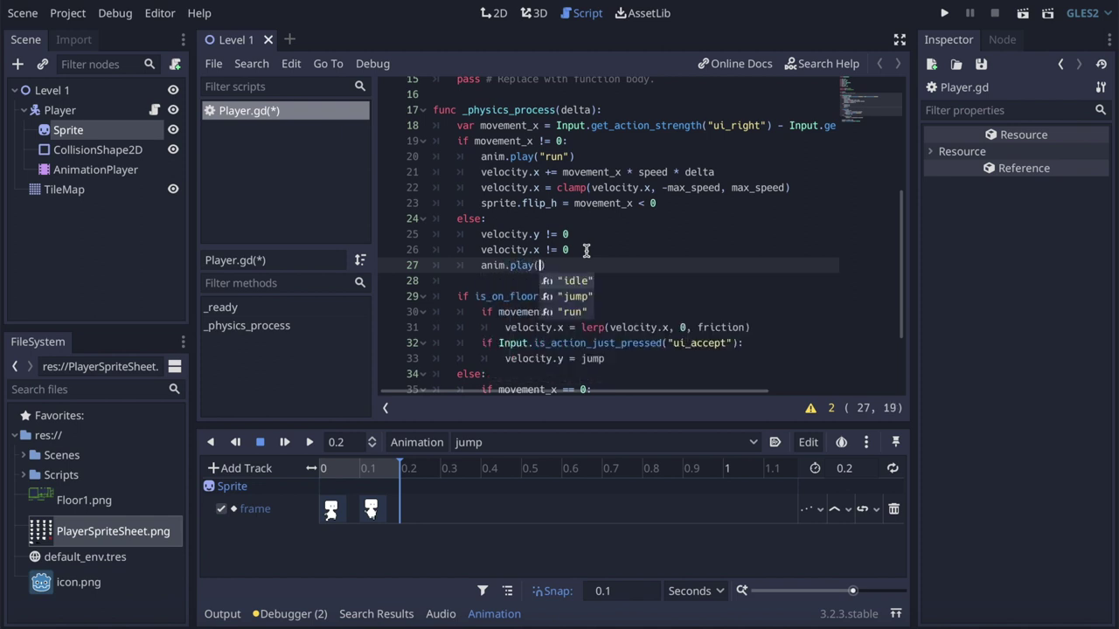
pyautogui.press('Return')
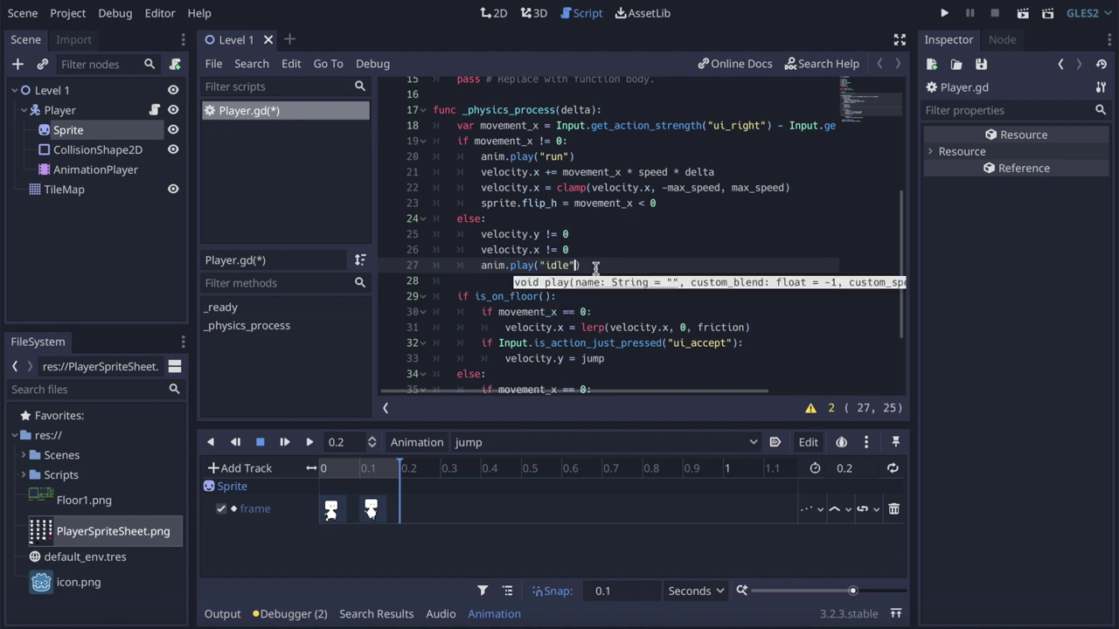
pyautogui.click(595, 267)
# Add anim.play("idle") after the on-floor friction lerp line
pyautogui.scroll(-2, 627, 291)
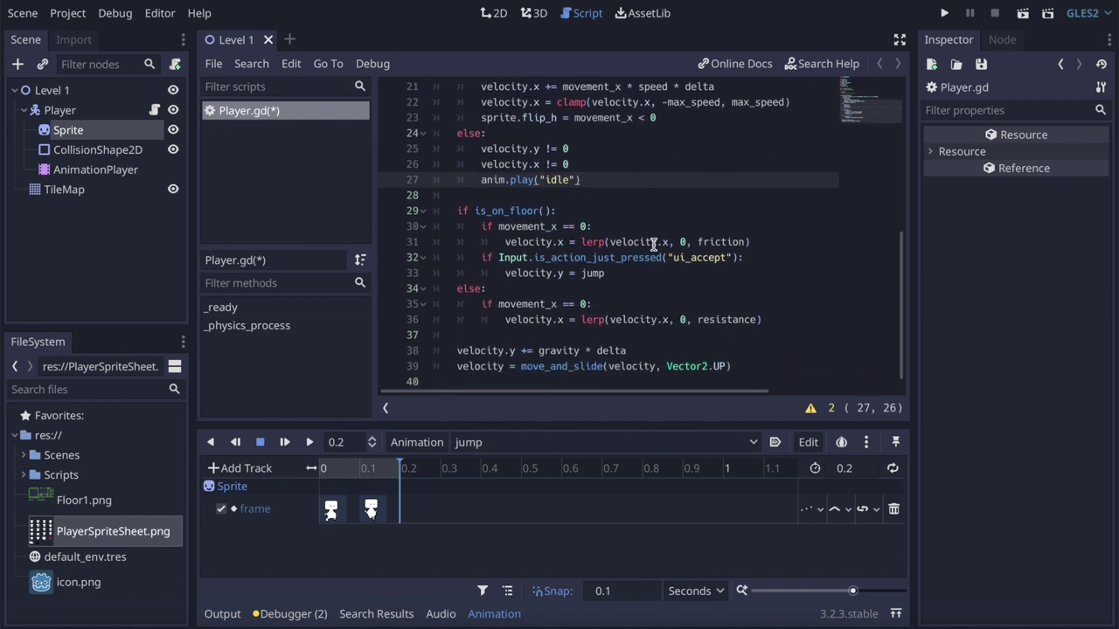
pyautogui.click(757, 243)
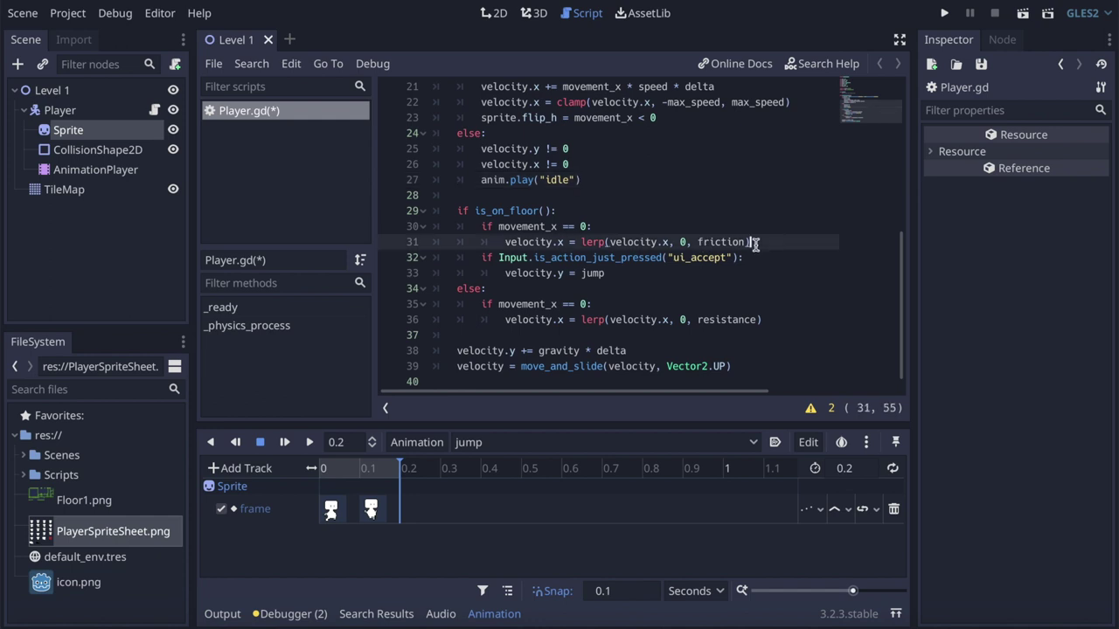
pyautogui.press('Return')
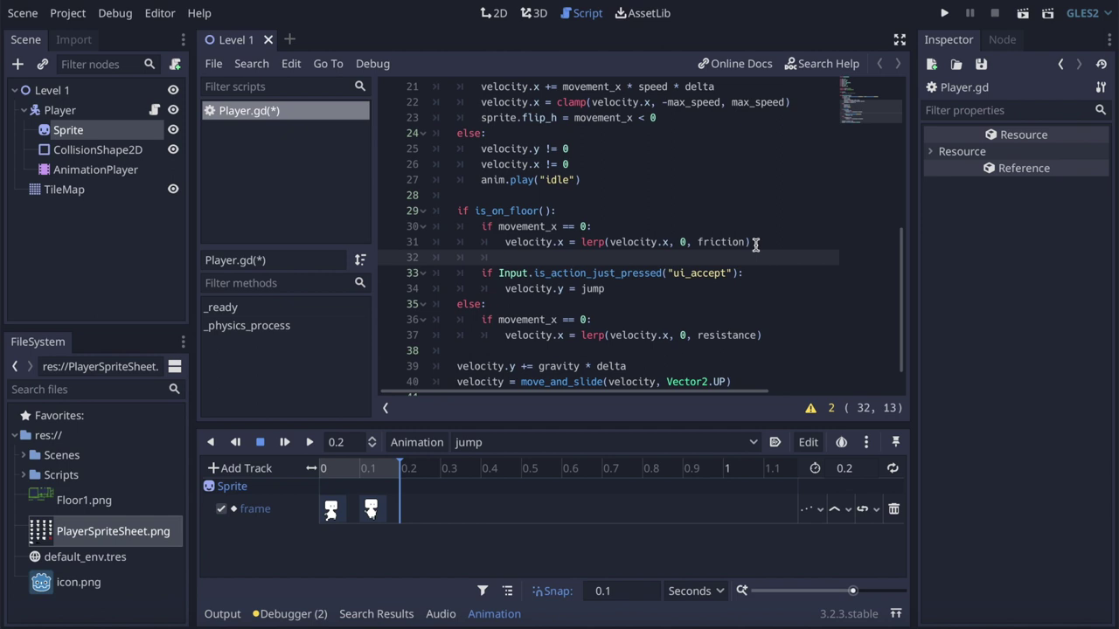
pyautogui.write('anim.pl')
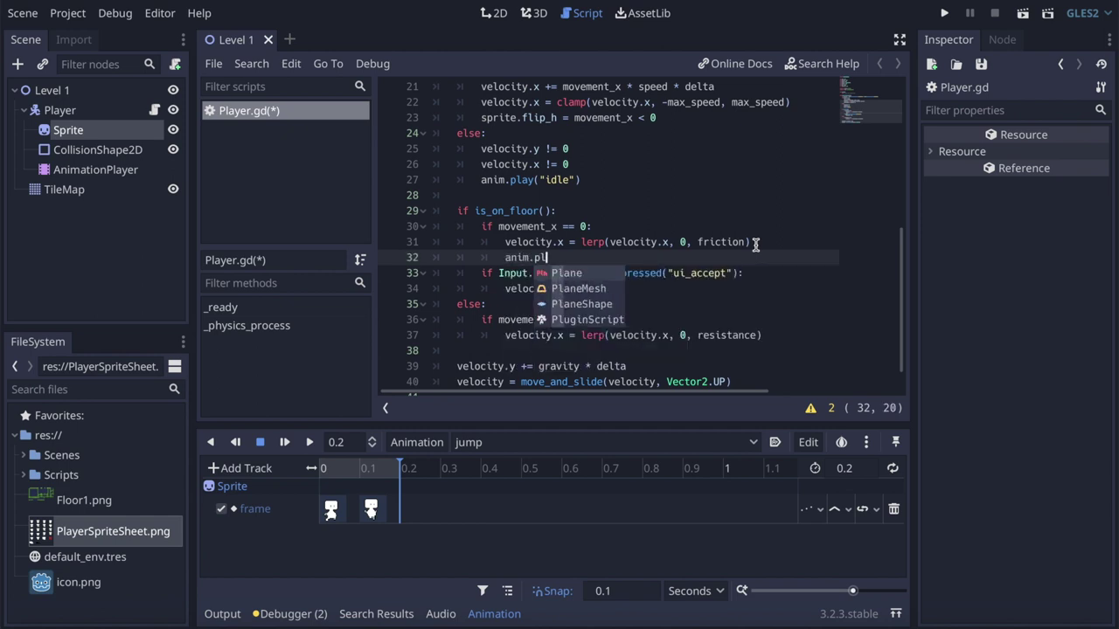
pyautogui.write('ay(')
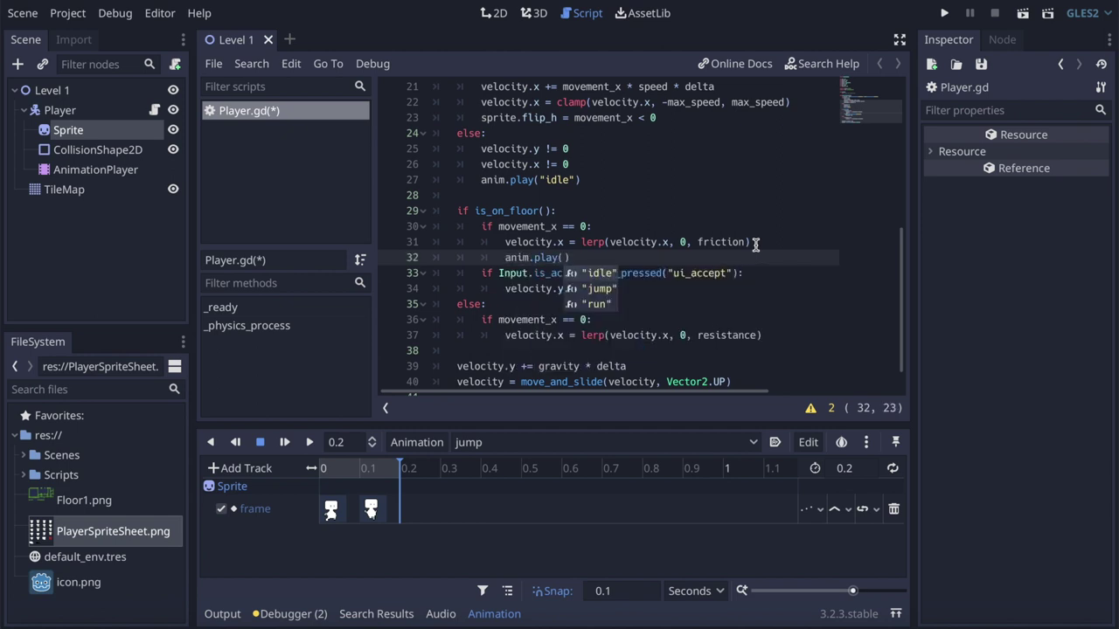
pyautogui.press('Return')
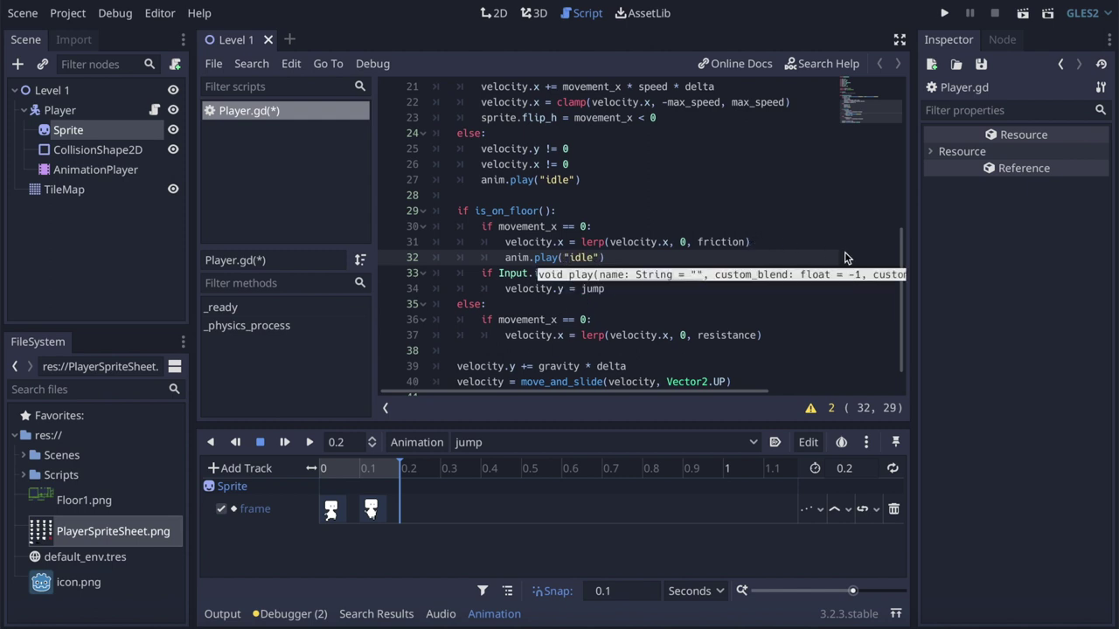
# Add anim.play("jump") on a new line under velocity.y = jump
pyautogui.click(655, 311)
pyautogui.click(667, 291)
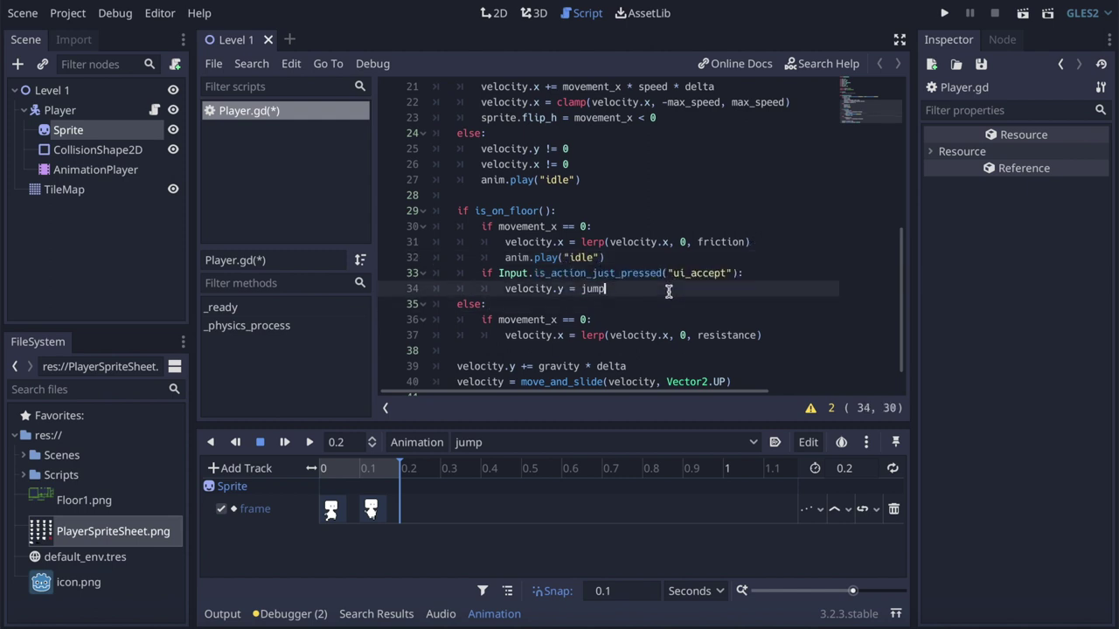
pyautogui.press('Return')
pyautogui.write('anim.pla')
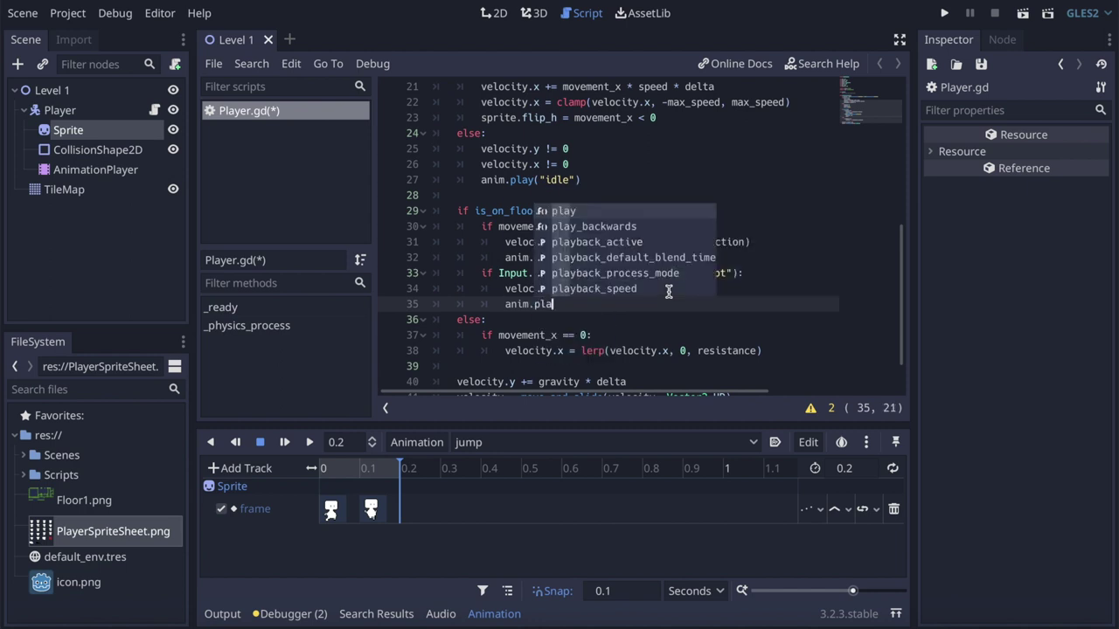
pyautogui.press('Return')
pyautogui.press('Down')
pyautogui.press('Return')
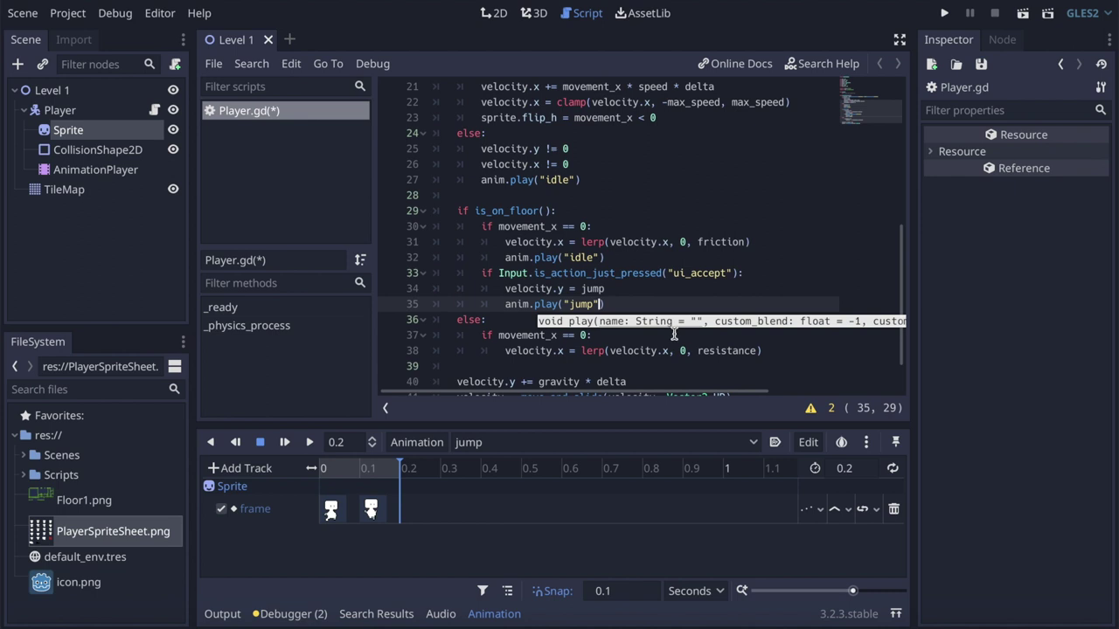
# Try a second anim.play("jump") in the airborne branch, delete it, then save and run the game
pyautogui.click(614, 339)
pyautogui.press('Return')
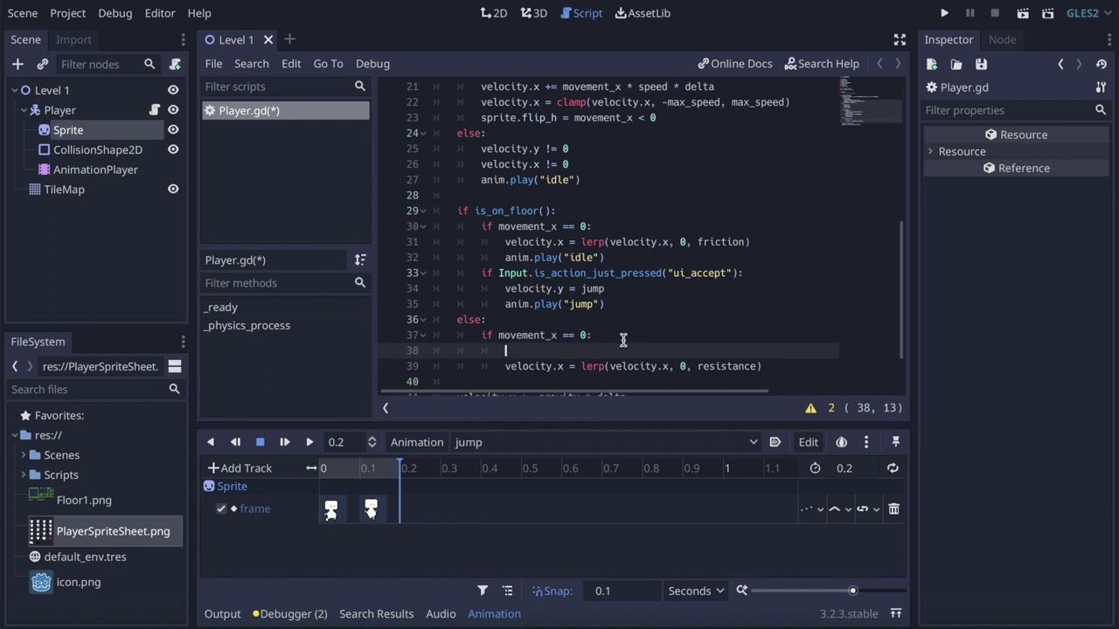
pyautogui.write('anim.play(')
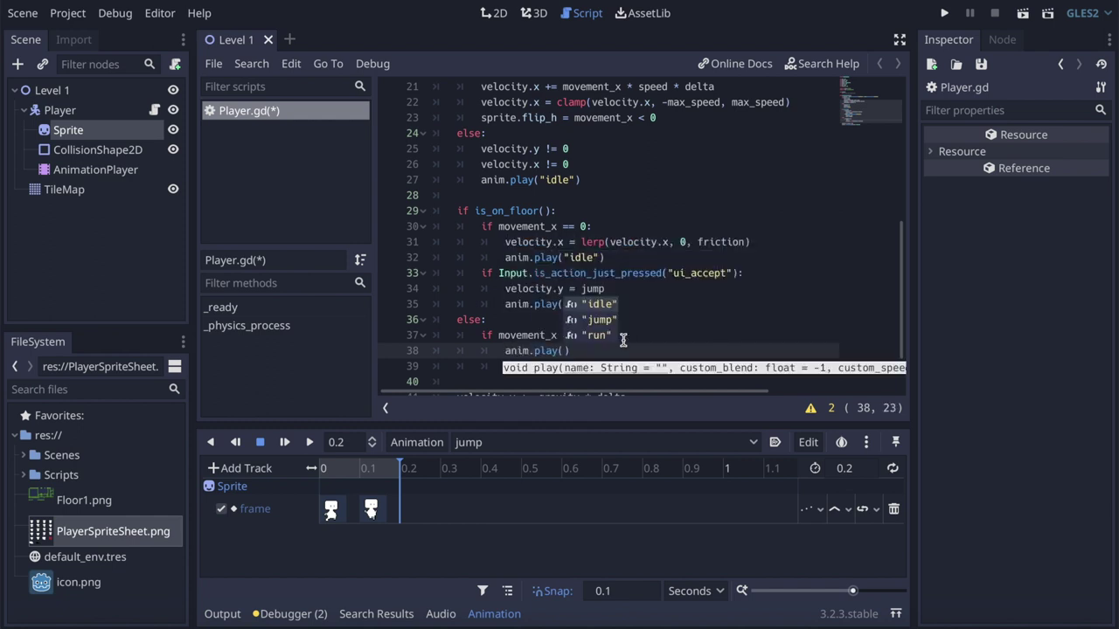
pyautogui.press('Down')
pyautogui.press('Return')
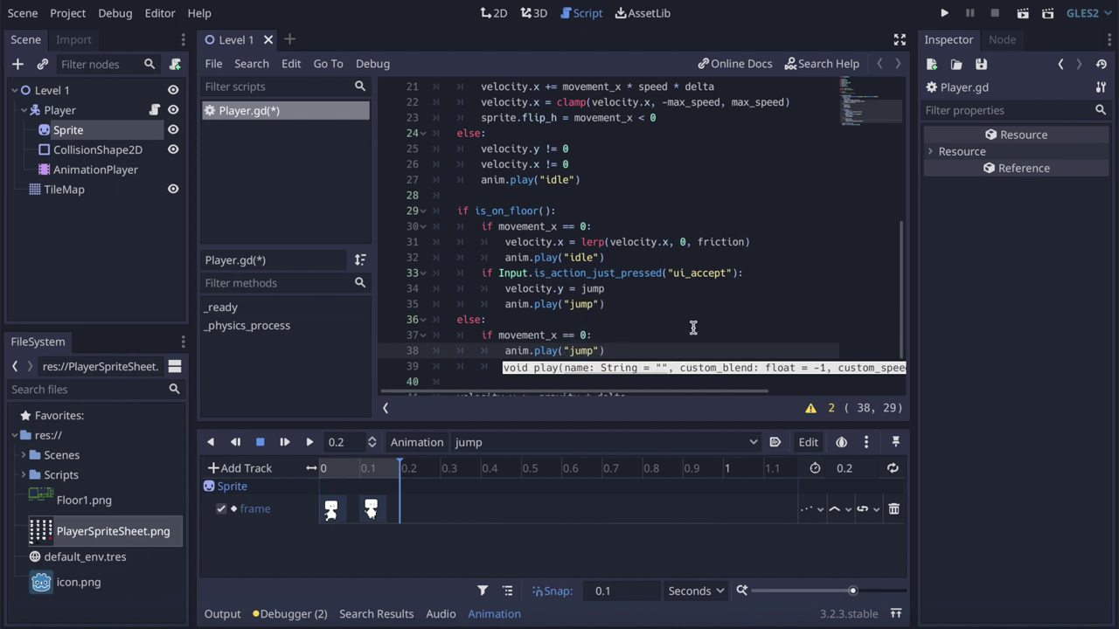
pyautogui.scroll(-1, 698, 327)
pyautogui.scroll(-2, 698, 328)
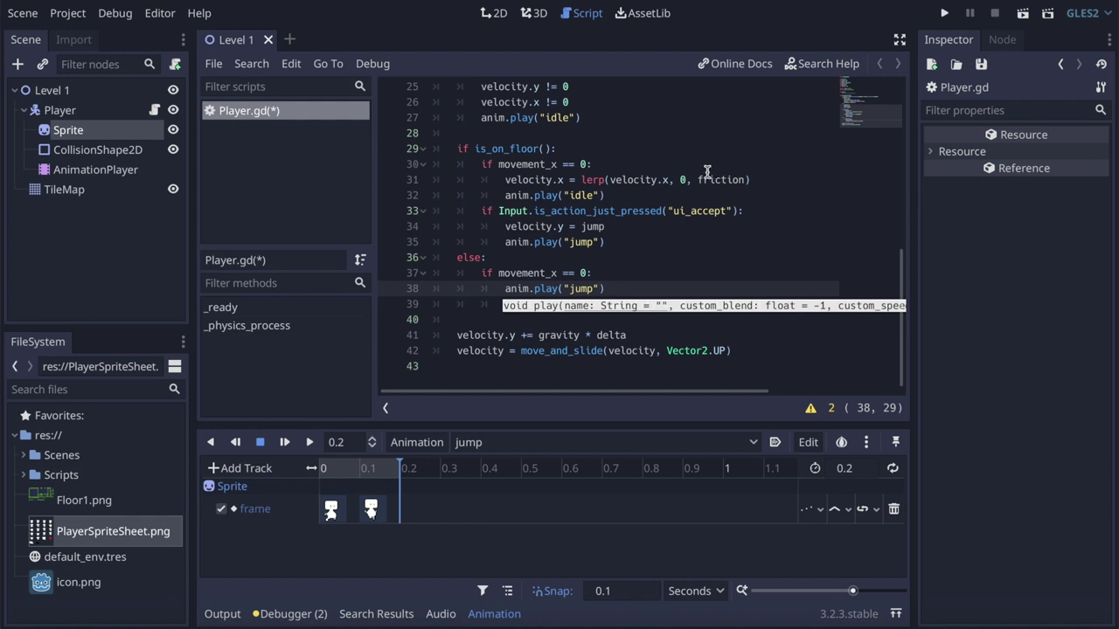
pyautogui.moveTo(616, 280); pyautogui.dragTo(421, 302)
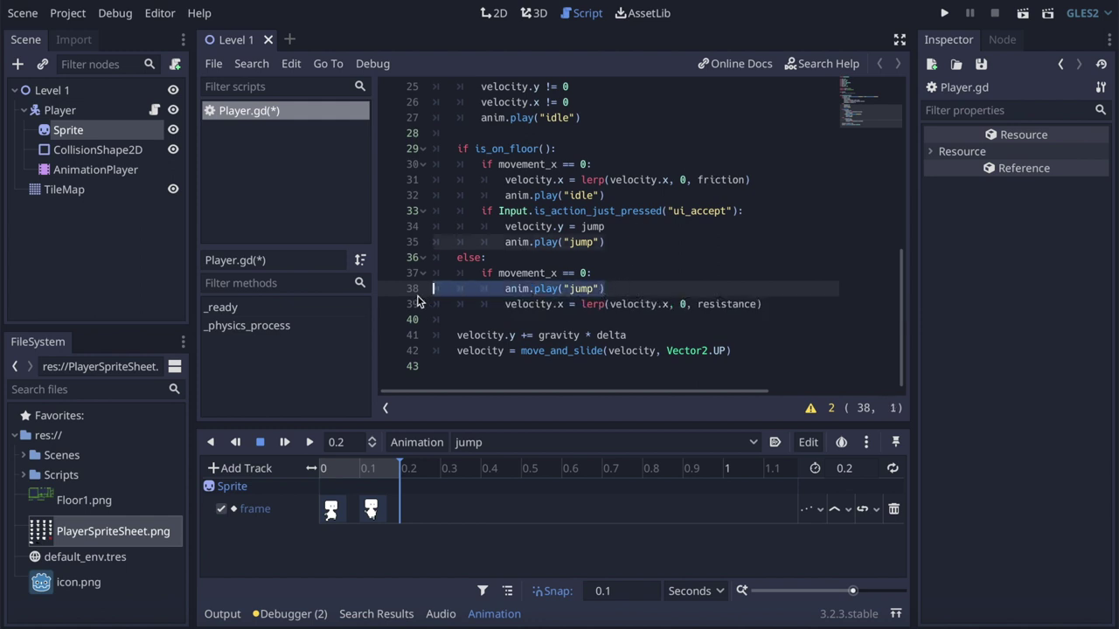
pyautogui.press('BackSpace')
pyautogui.press('BackSpace')
pyautogui.hotkey('ctrl', 's')
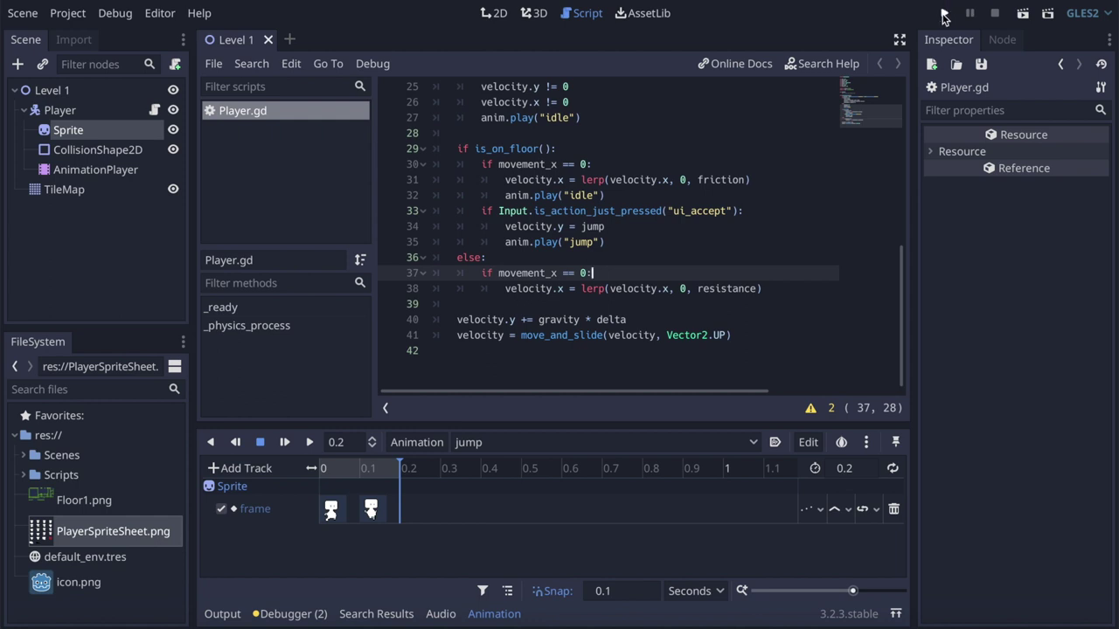
pyautogui.click(947, 13)
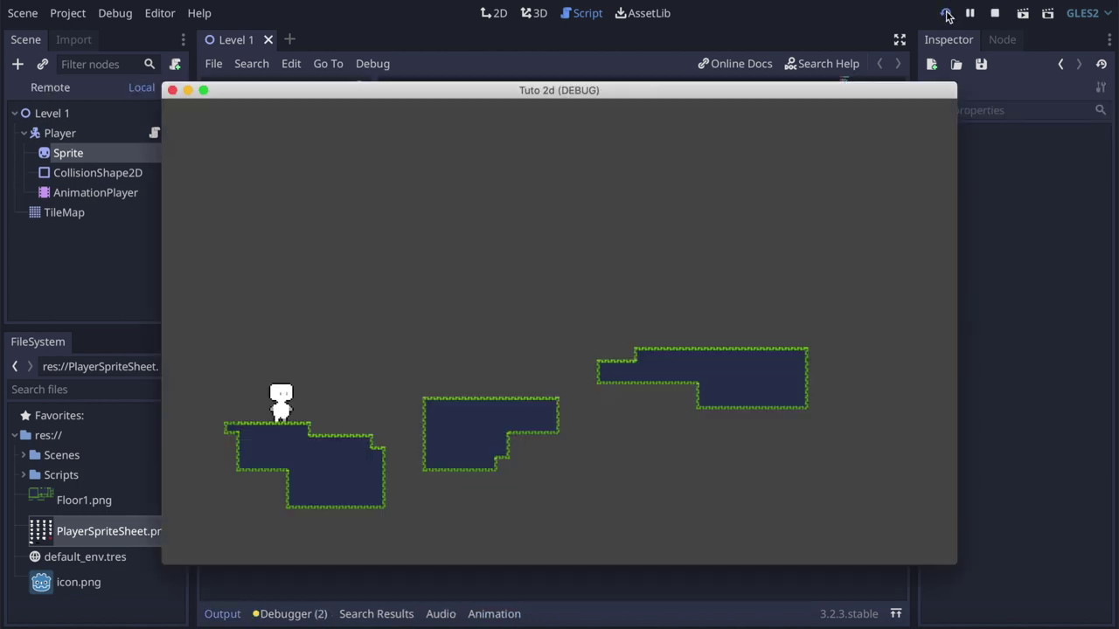
# After a quick walk test, set friction to 0.3 on line 7 and save
pyautogui.press('Right')
pyautogui.press('Right')
pyautogui.click(172, 90)
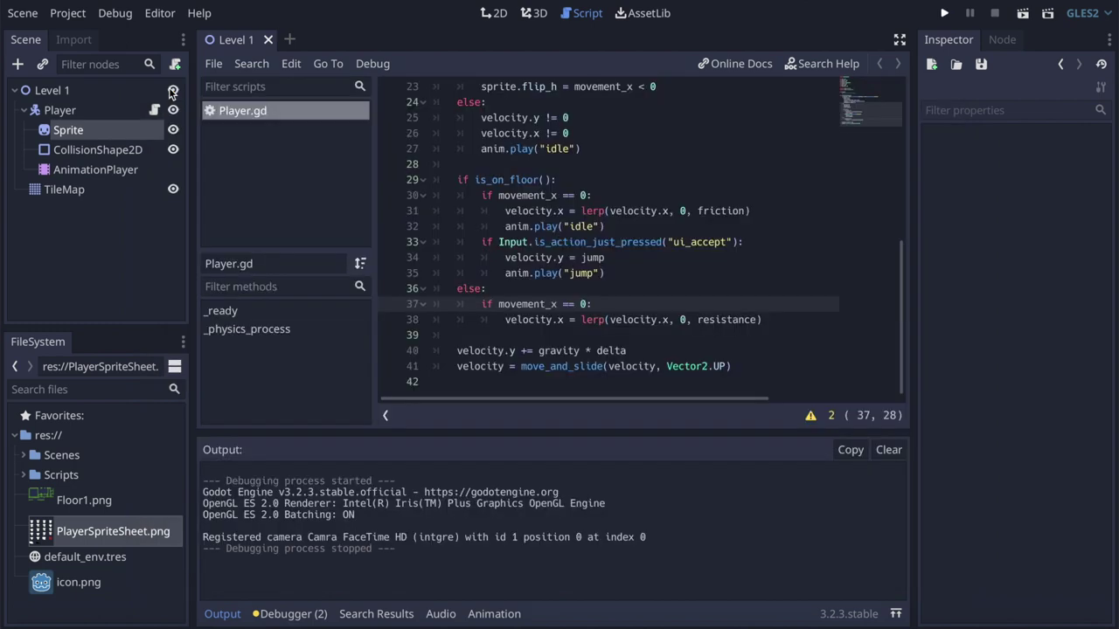
pyautogui.scroll(1, 684, 153)
pyautogui.scroll(6, 684, 153)
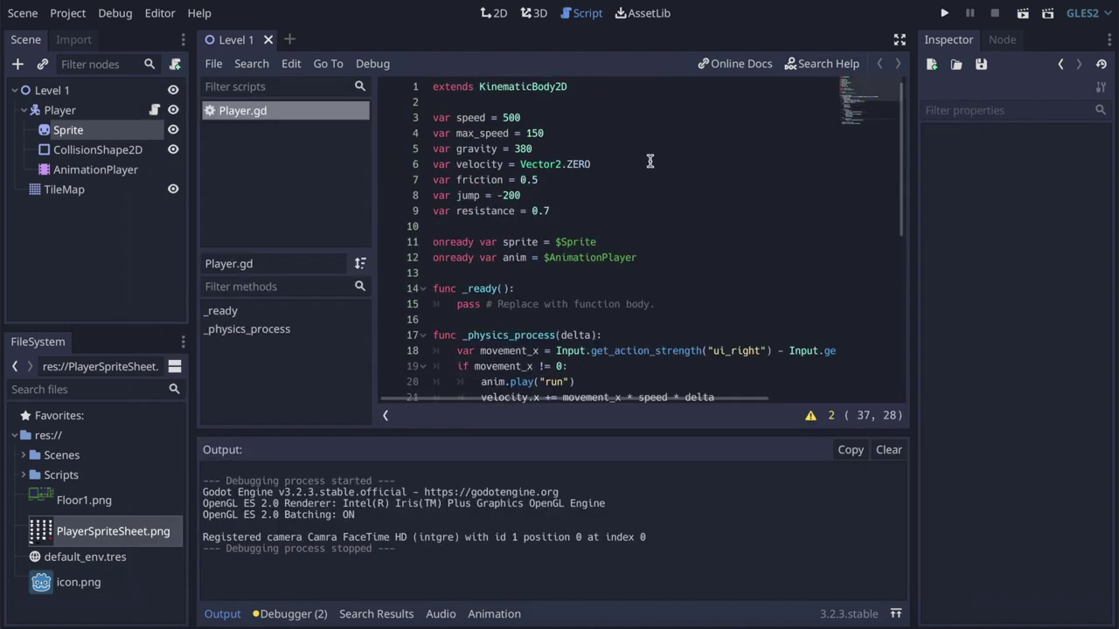
pyautogui.click(561, 181)
pyautogui.write('3')
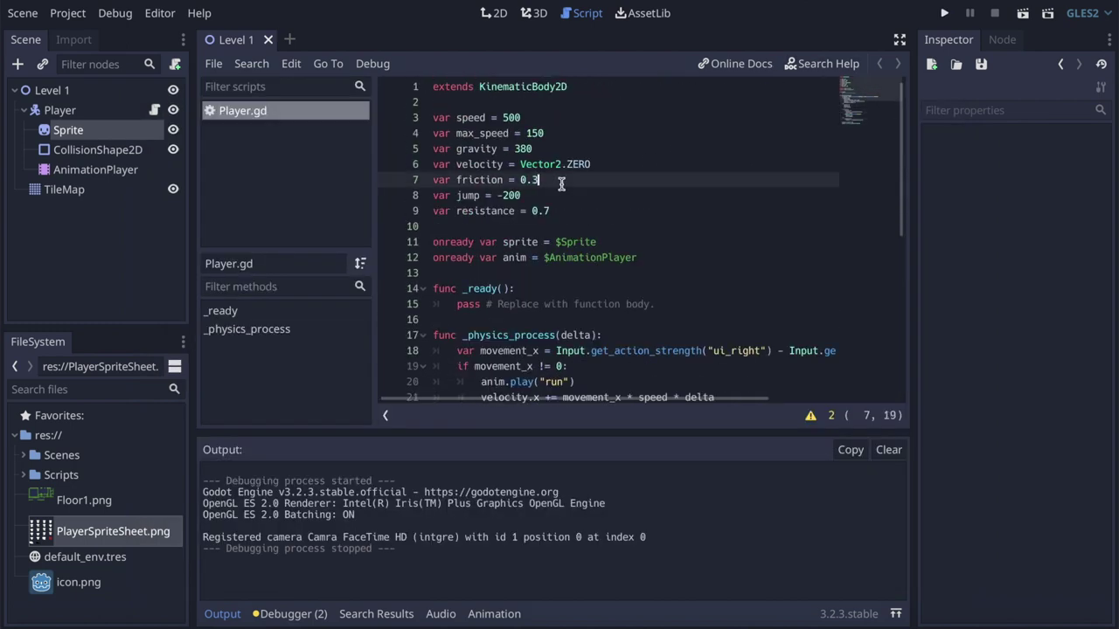
pyautogui.hotkey('ctrl', 's')
# Run the game again and jump the player across the three platforms
pyautogui.click(942, 15)
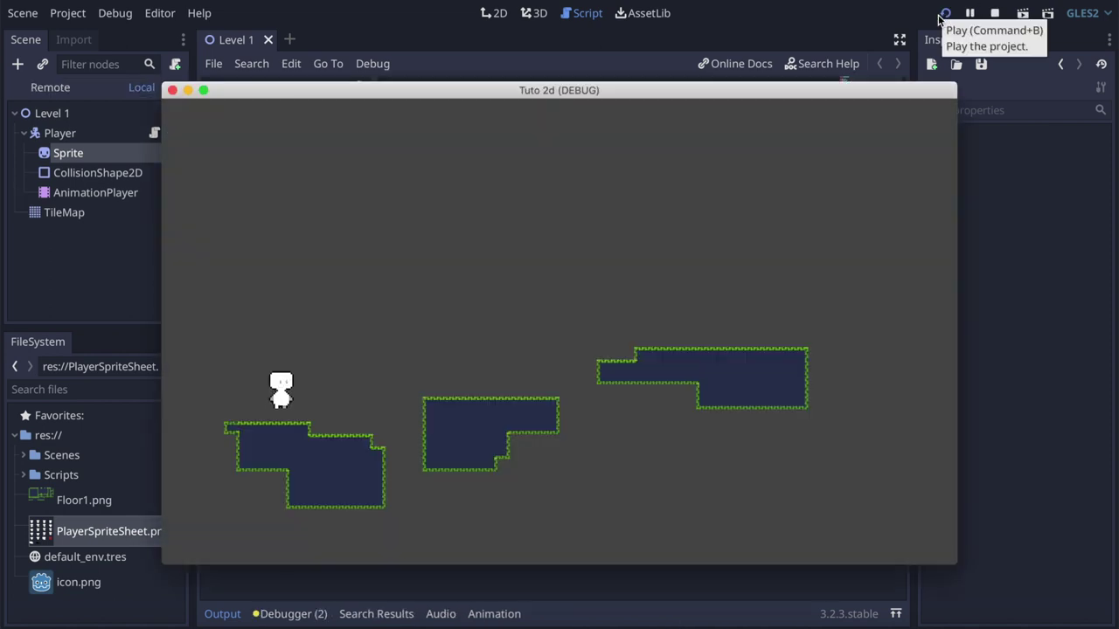
pyautogui.press('Up')
pyautogui.press('Right')
pyautogui.press('Right')
pyautogui.press('Up')
pyautogui.press('Right')
pyautogui.press('Up')
pyautogui.press('Left')
pyautogui.press('Up')
pyautogui.click(172, 90)
# Delete the anim.play("idle") line from the no-movement else branch
pyautogui.scroll(-7, 645, 310)
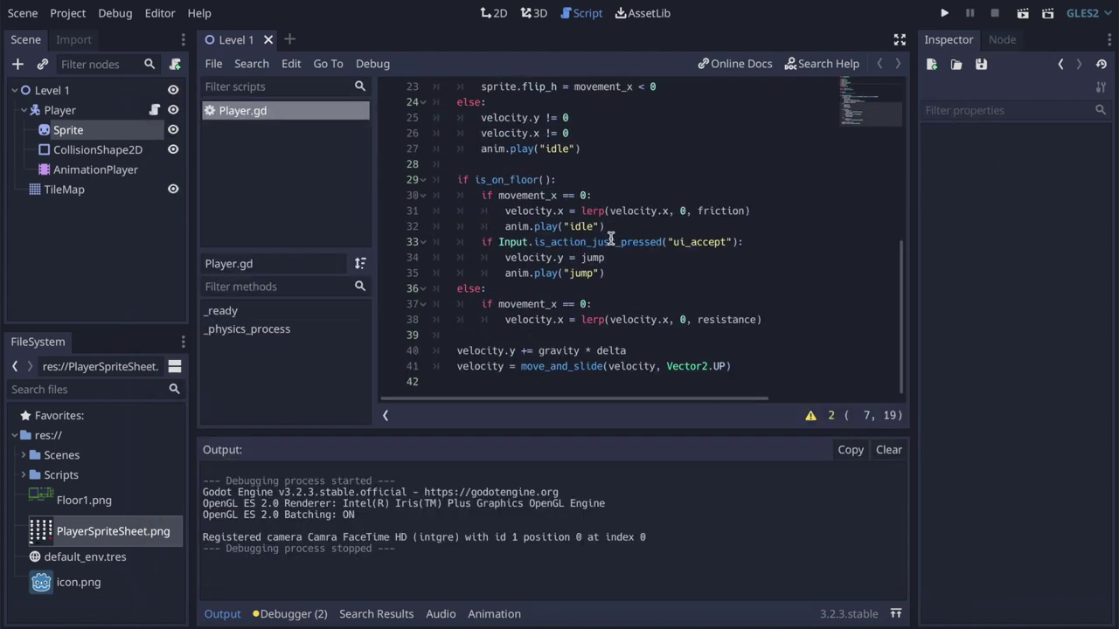
pyautogui.moveTo(603, 149); pyautogui.dragTo(418, 154)
pyautogui.press('BackSpace')
pyautogui.press('BackSpace')
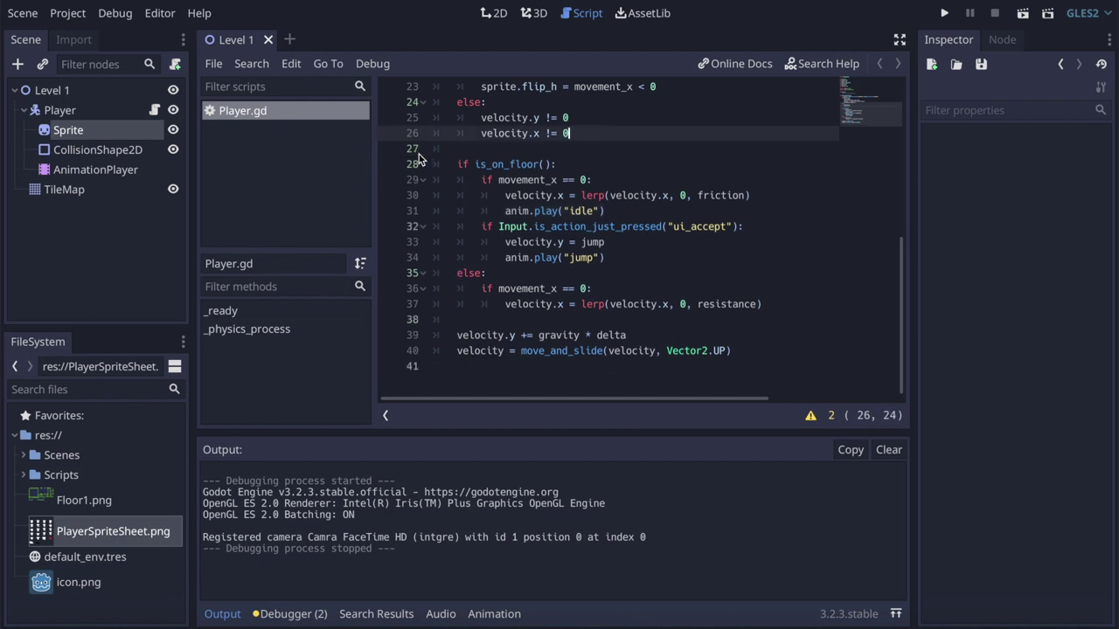
# Paste anim.play("jump") under the airborne if movement_x == 0: line with corrected indentation
pyautogui.click(617, 289)
pyautogui.click(612, 258)
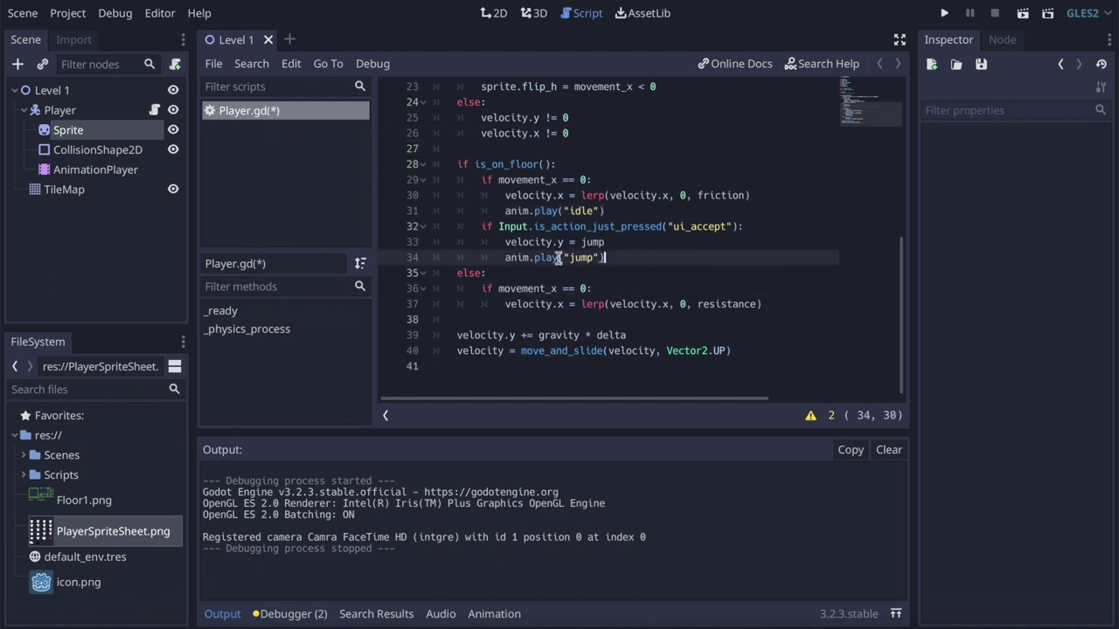
pyautogui.moveTo(605, 258); pyautogui.dragTo(417, 259)
pyautogui.hotkey('ctrl', 'c')
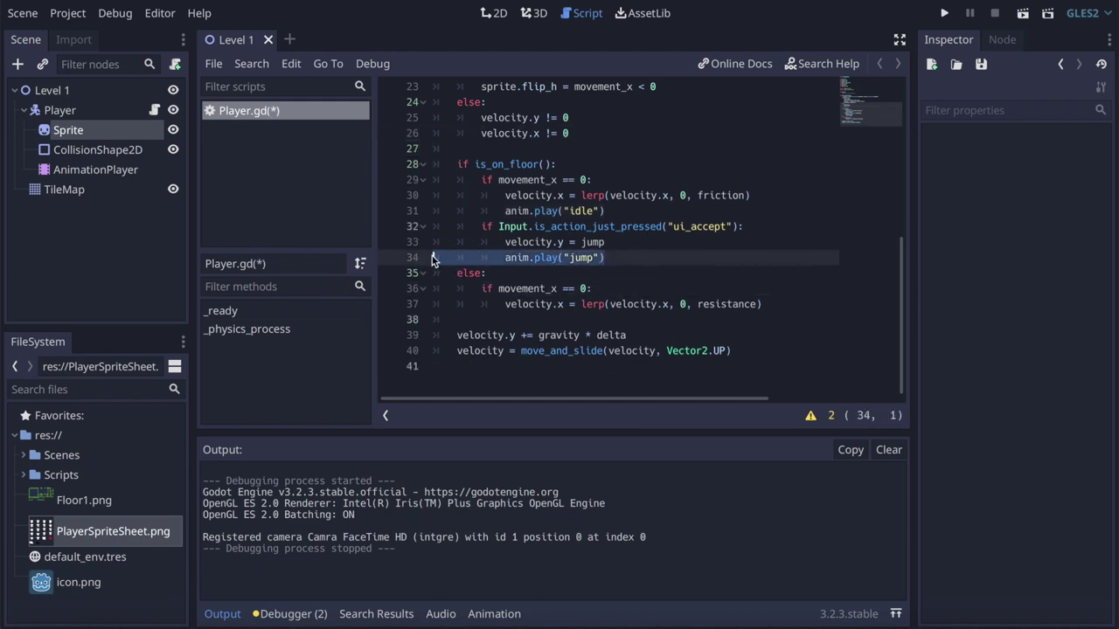
pyautogui.click(623, 293)
pyautogui.press('Return')
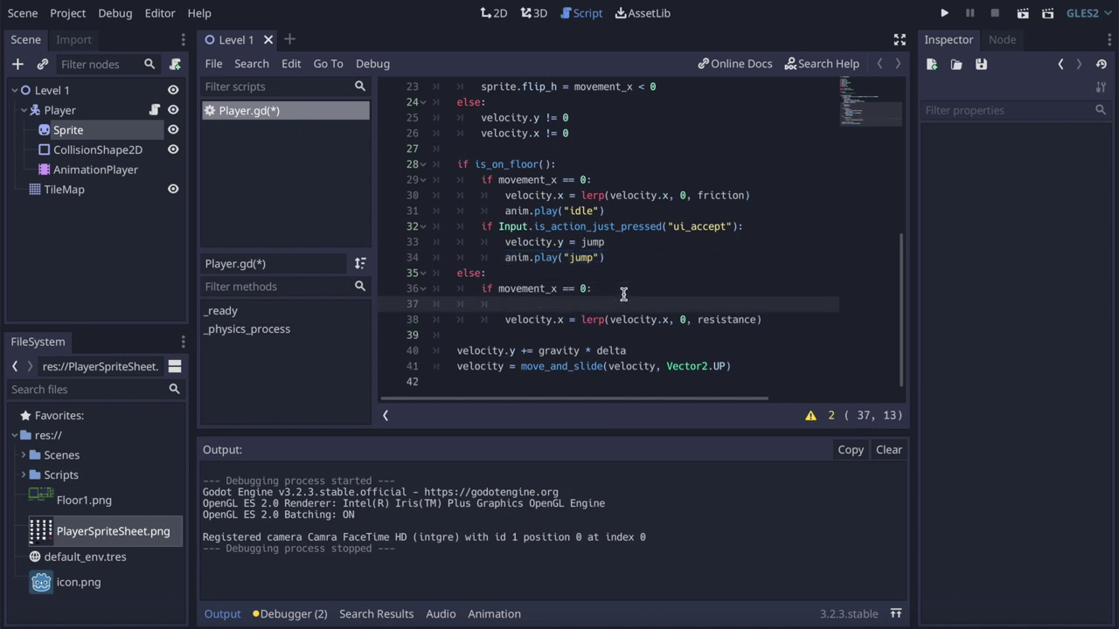
pyautogui.hotkey('ctrl', 'v')
pyautogui.press('BackSpace')
pyautogui.press('BackSpace')
pyautogui.press('BackSpace')
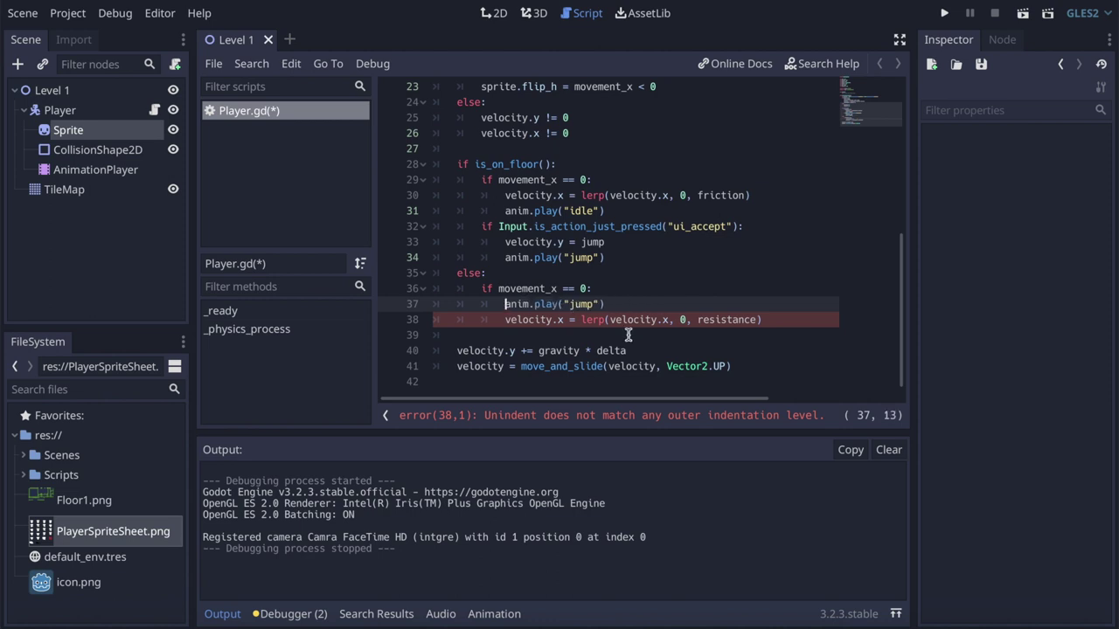
# Test jumping and landing on the middle platform in the running game
pyautogui.click(944, 13)
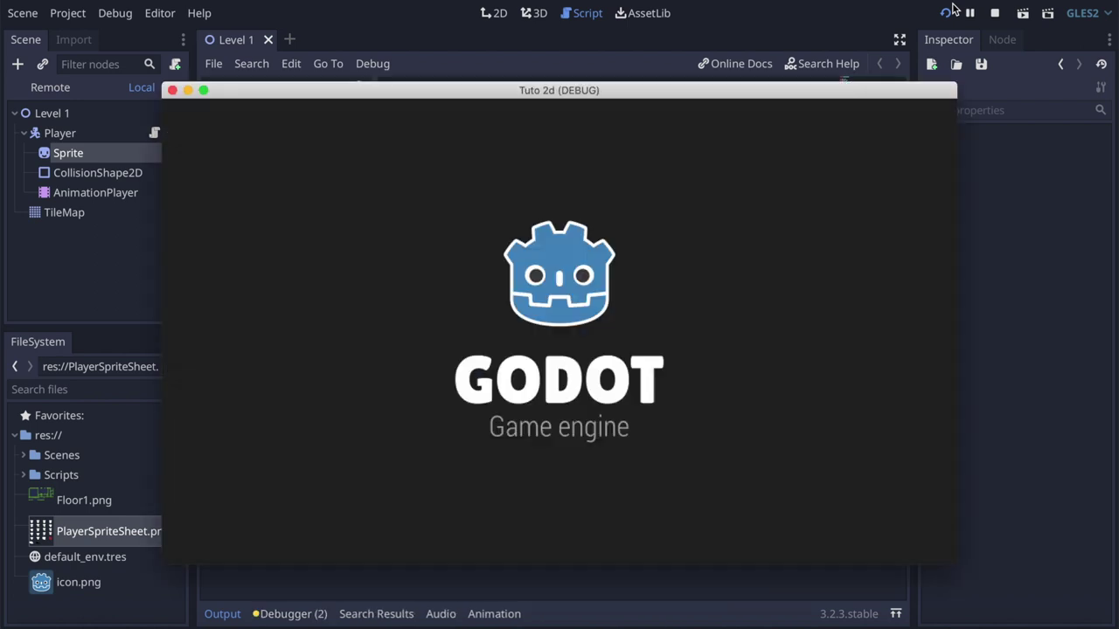
pyautogui.press('space')
pyautogui.press('Right')
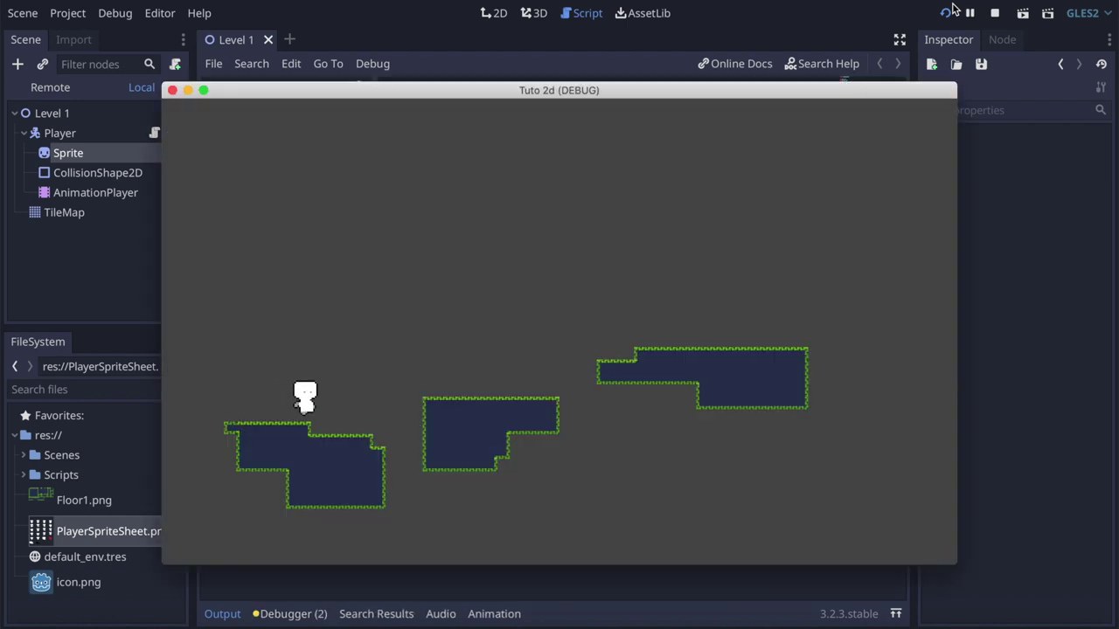
pyautogui.press('Right')
pyautogui.click(172, 91)
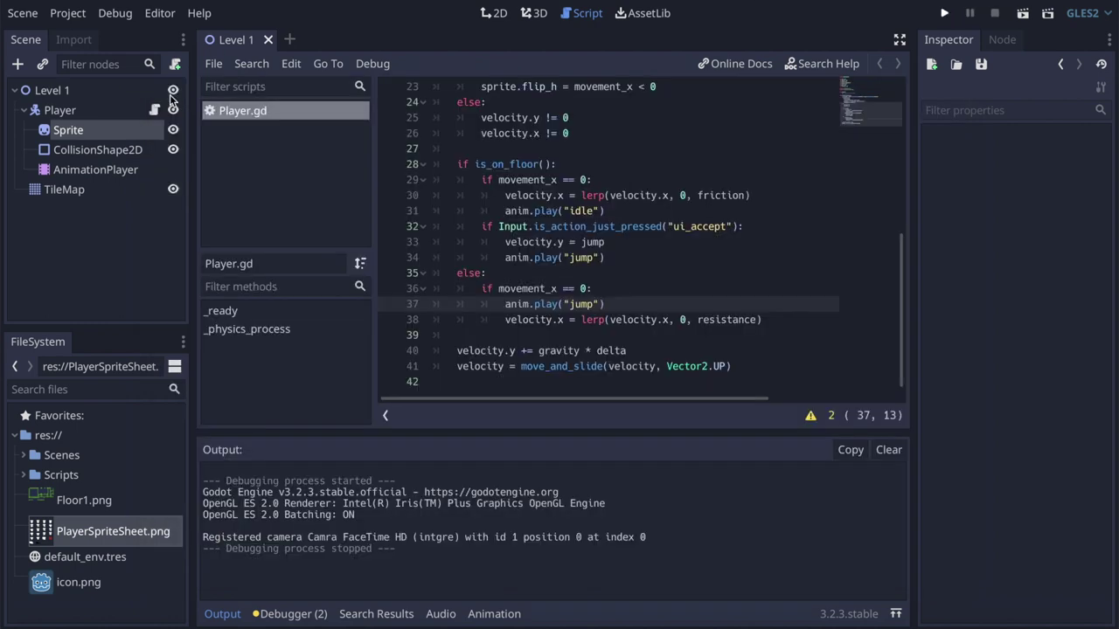
pyautogui.click(87, 169)
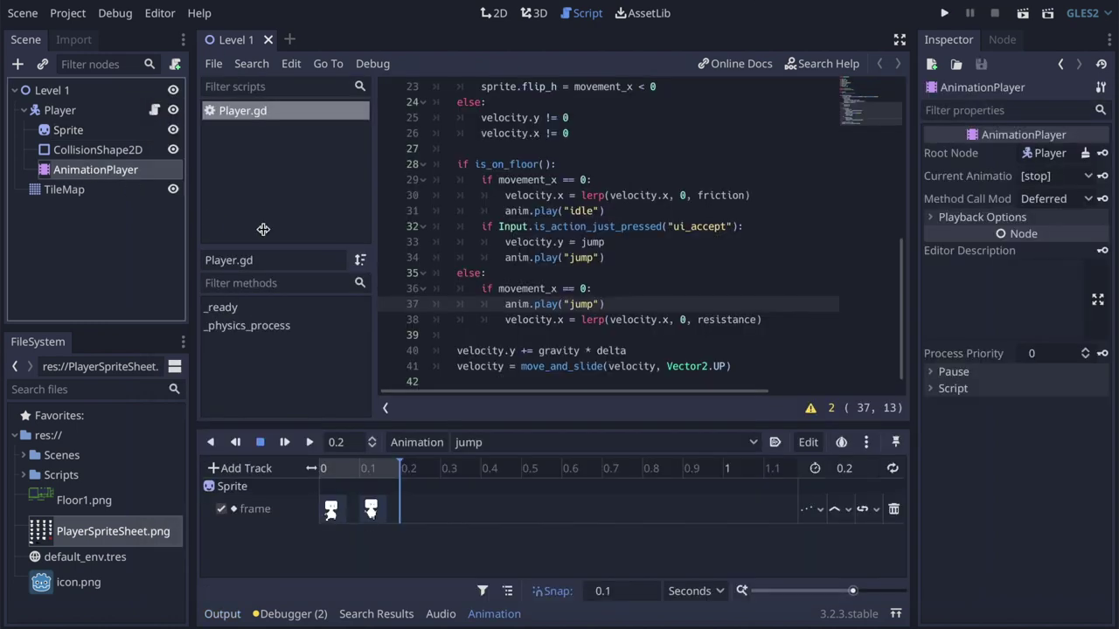
# Delete the jump animation's 0.1 s key, set its length to 0.1, save, and relaunch the game
pyautogui.click(372, 510)
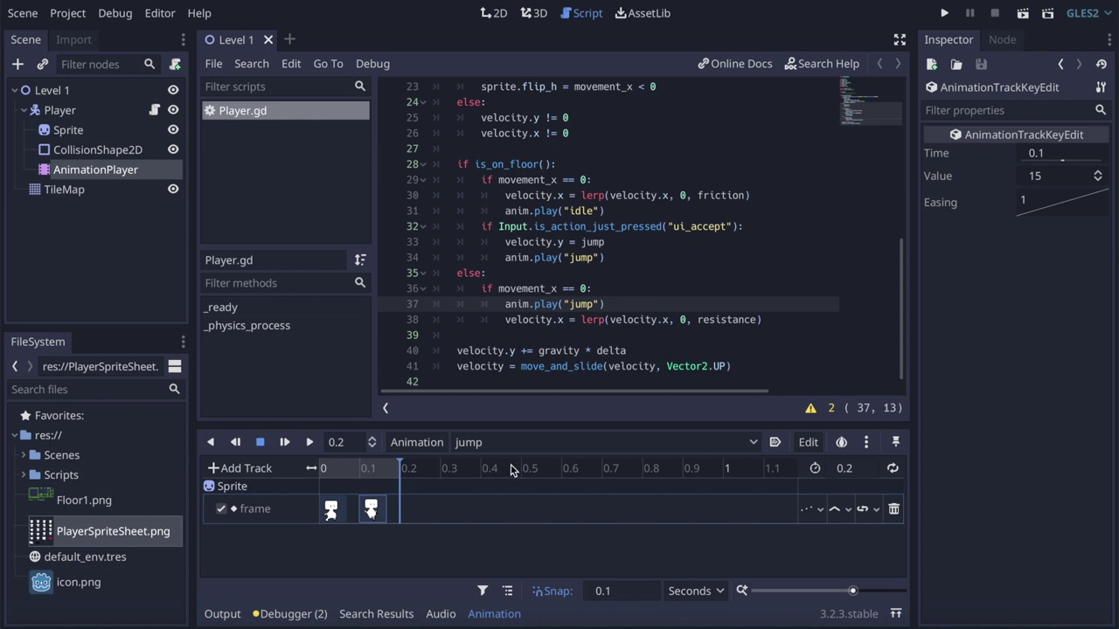
pyautogui.press('Delete')
pyautogui.click(864, 467)
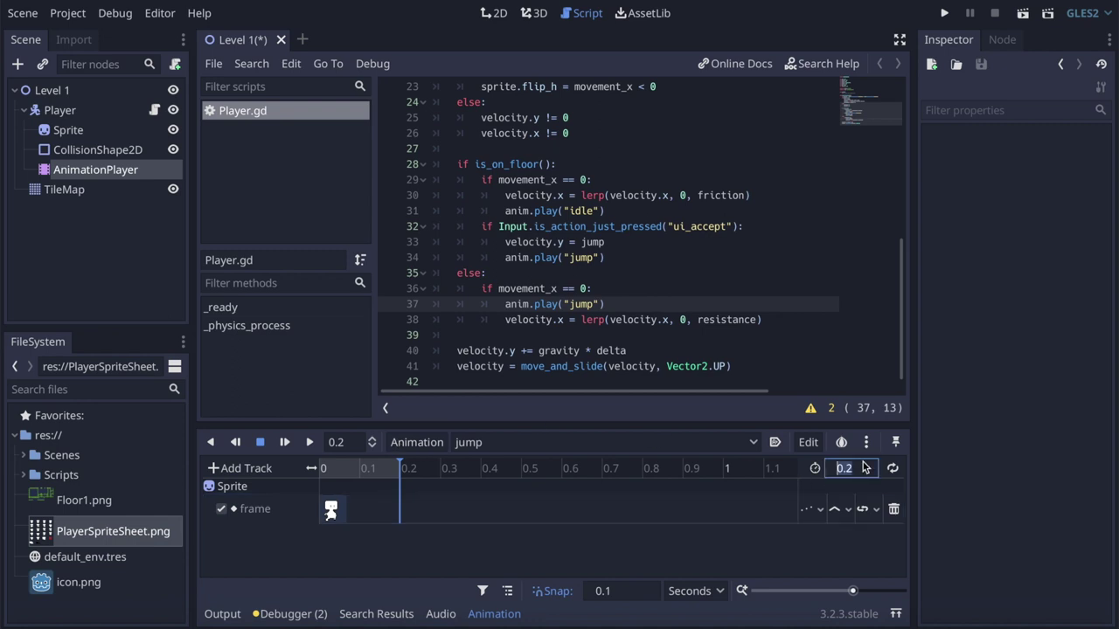
pyautogui.press('BackSpace')
pyautogui.write('1')
pyautogui.press('Return')
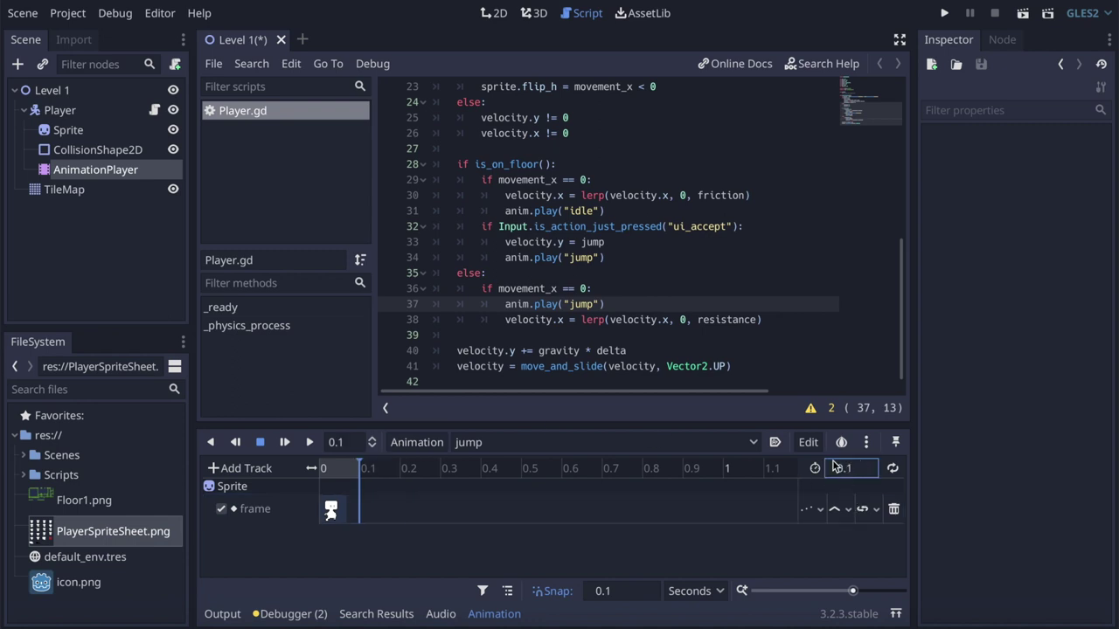
pyautogui.hotkey('ctrl', 's')
pyautogui.click(945, 13)
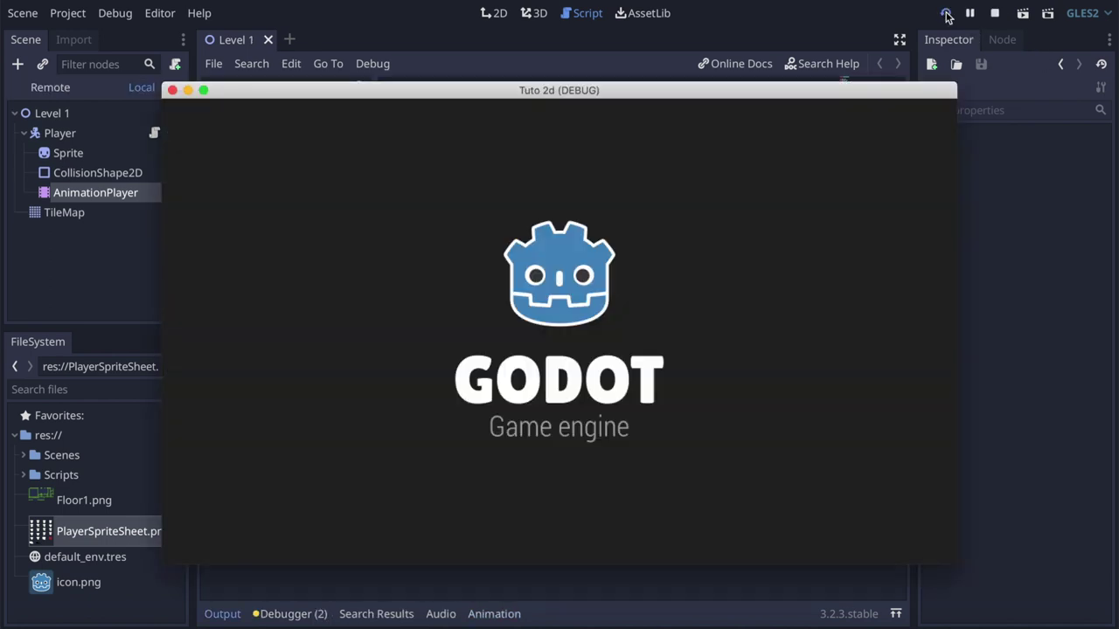
# Play-test walking and jumping between platforms, then close the game
pyautogui.press('Right')
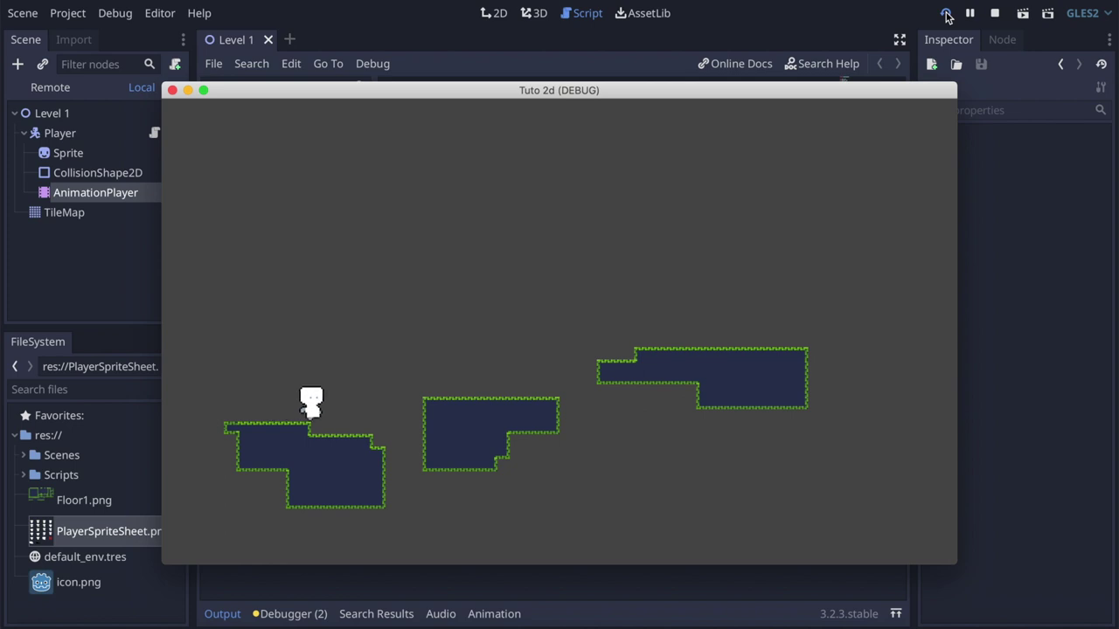
pyautogui.press('space')
pyautogui.press('space')
pyautogui.press('Left')
pyautogui.press('Right')
pyautogui.press('space')
pyautogui.press('space')
pyautogui.press('space')
pyautogui.press('Left')
pyautogui.press('space')
pyautogui.press('space')
pyautogui.press('Right')
pyautogui.click(172, 90)
# Enable Debug > Visible Collision Shapes, replay to watch the collision, then reselect Player in 2D
pyautogui.click(114, 13)
pyautogui.click(138, 91)
pyautogui.click(946, 16)
pyautogui.click(946, 16)
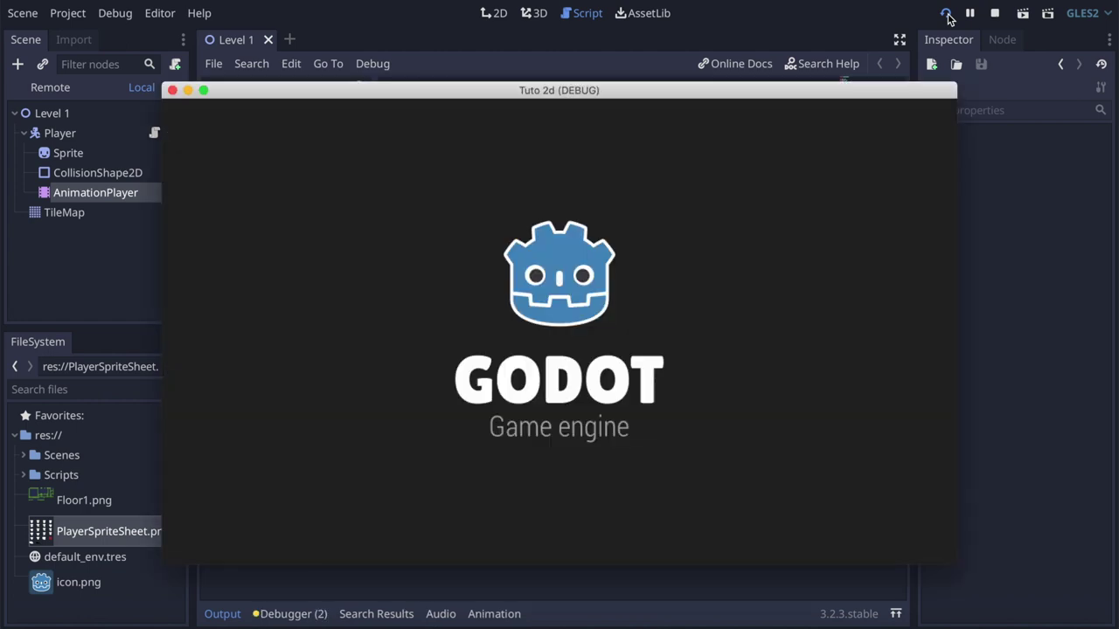
pyautogui.press('Right')
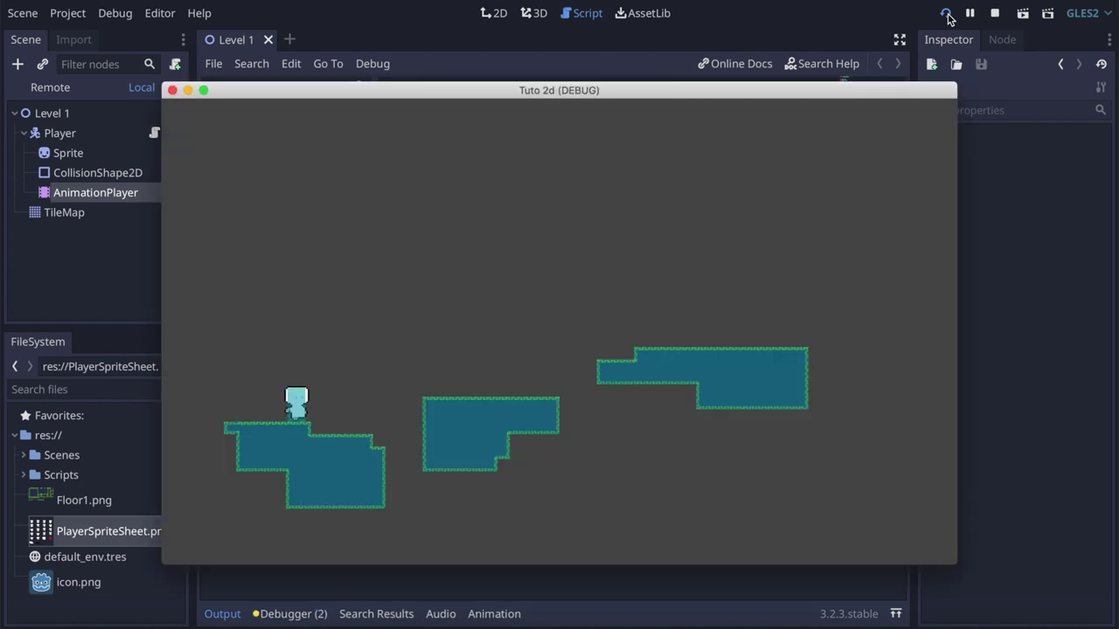
pyautogui.press('space')
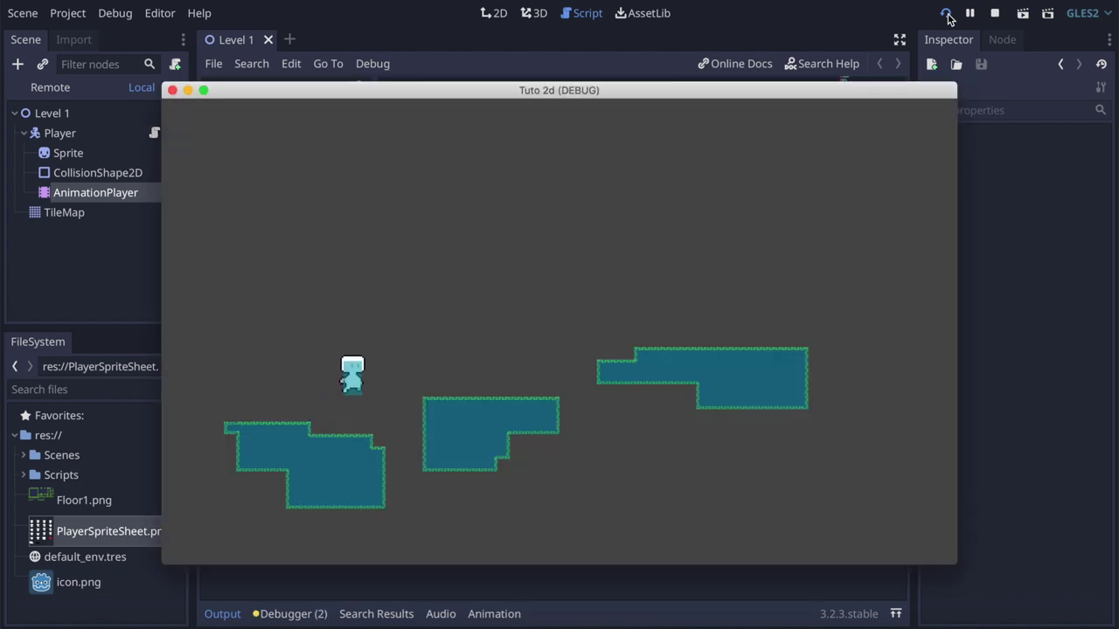
pyautogui.press('space')
pyautogui.press('Left')
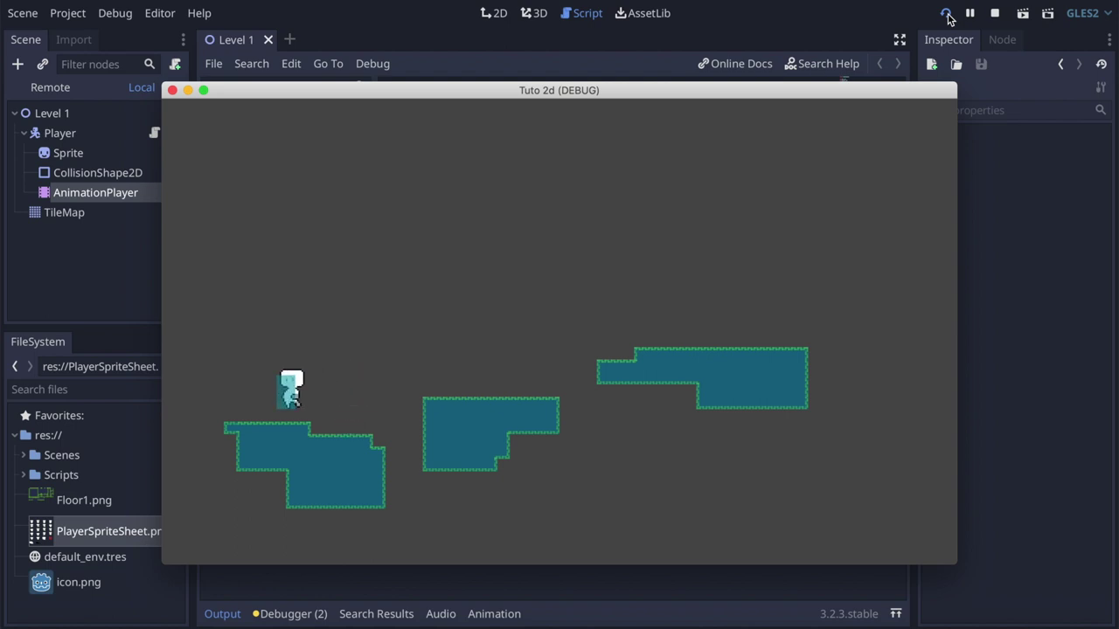
pyautogui.press('Right')
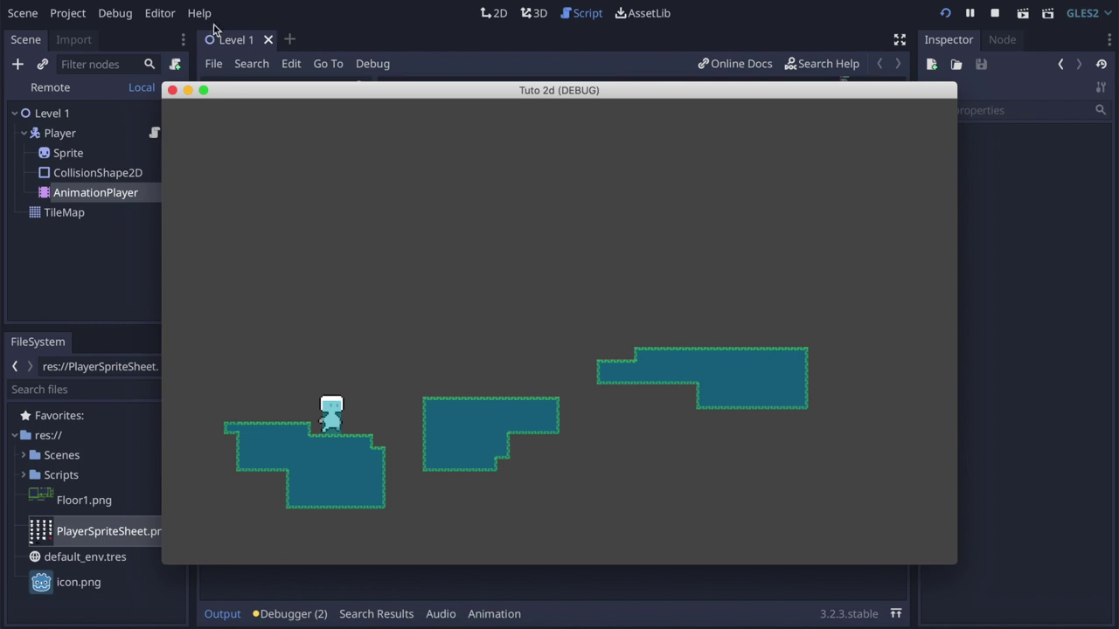
pyautogui.click(172, 91)
pyautogui.click(82, 110)
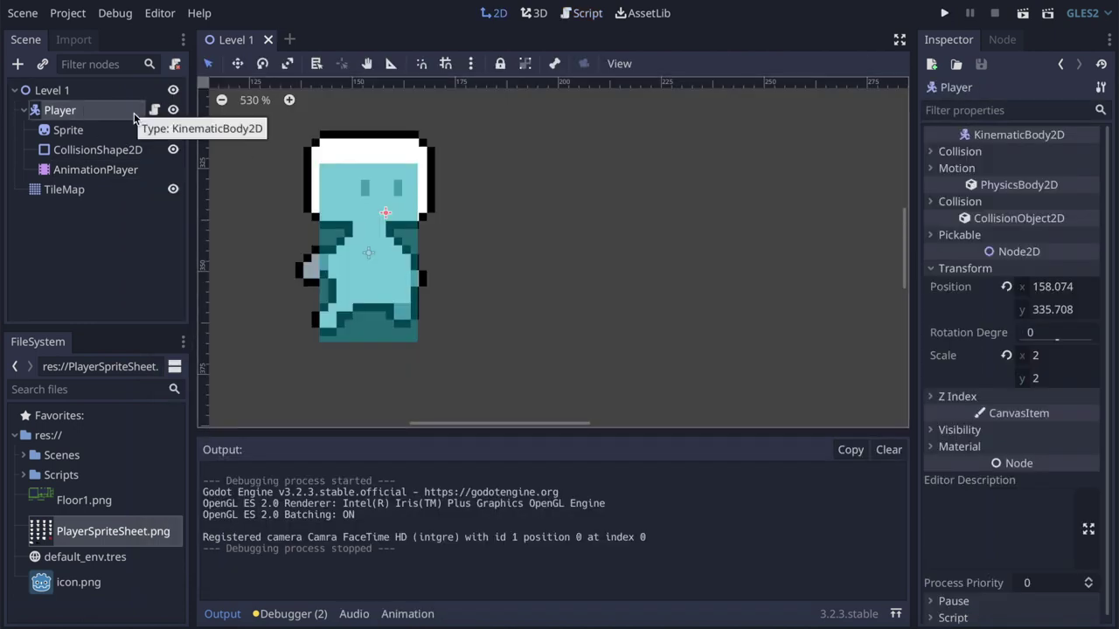
# Drag CollisionShape2D upward and key its position at time 0 of the jump animation
pyautogui.click(105, 170)
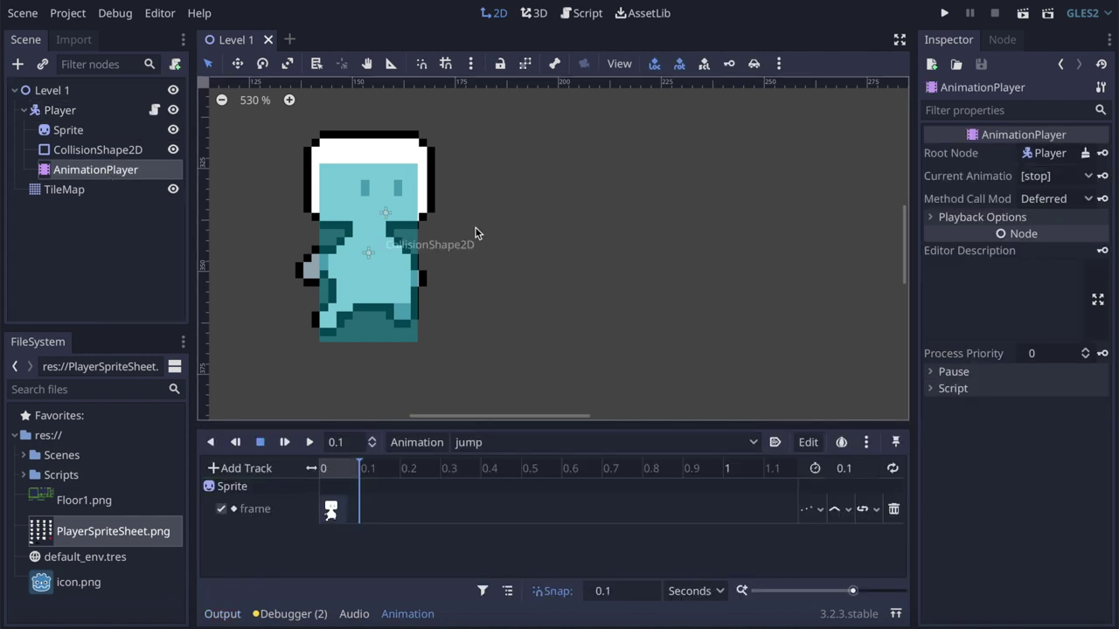
pyautogui.click(333, 511)
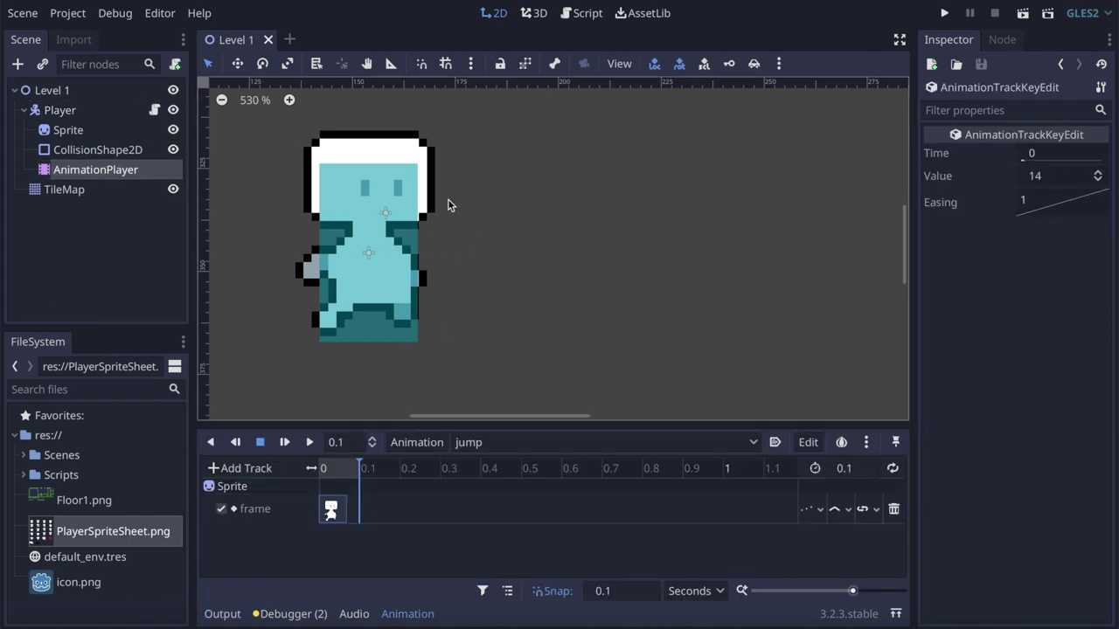
pyautogui.click(115, 153)
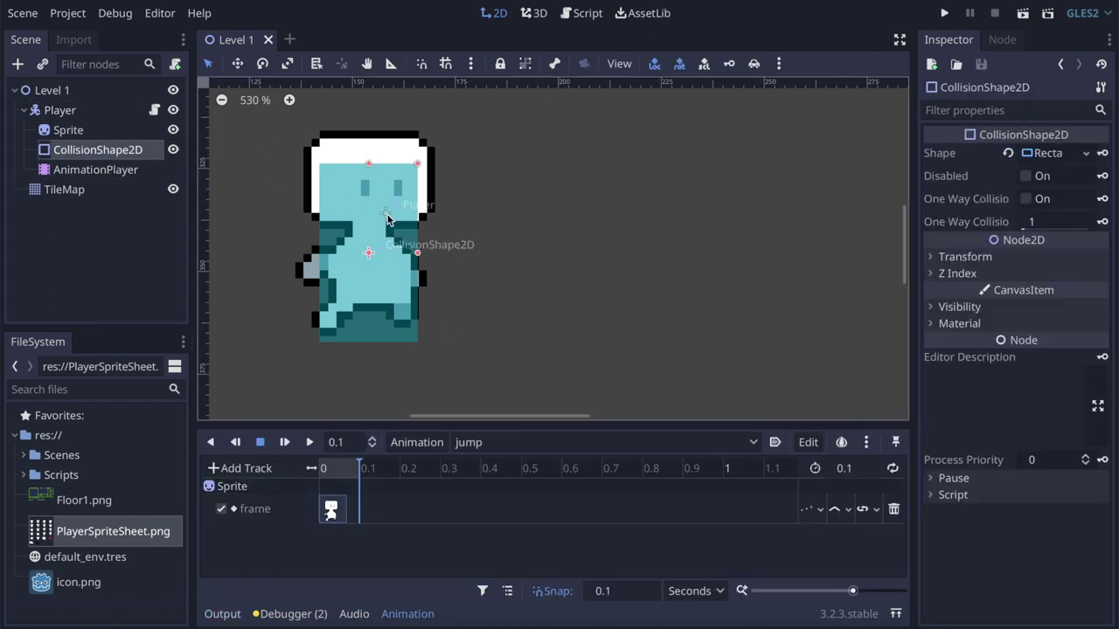
pyautogui.click(237, 64)
pyautogui.moveTo(392, 208); pyautogui.dragTo(392, 190)
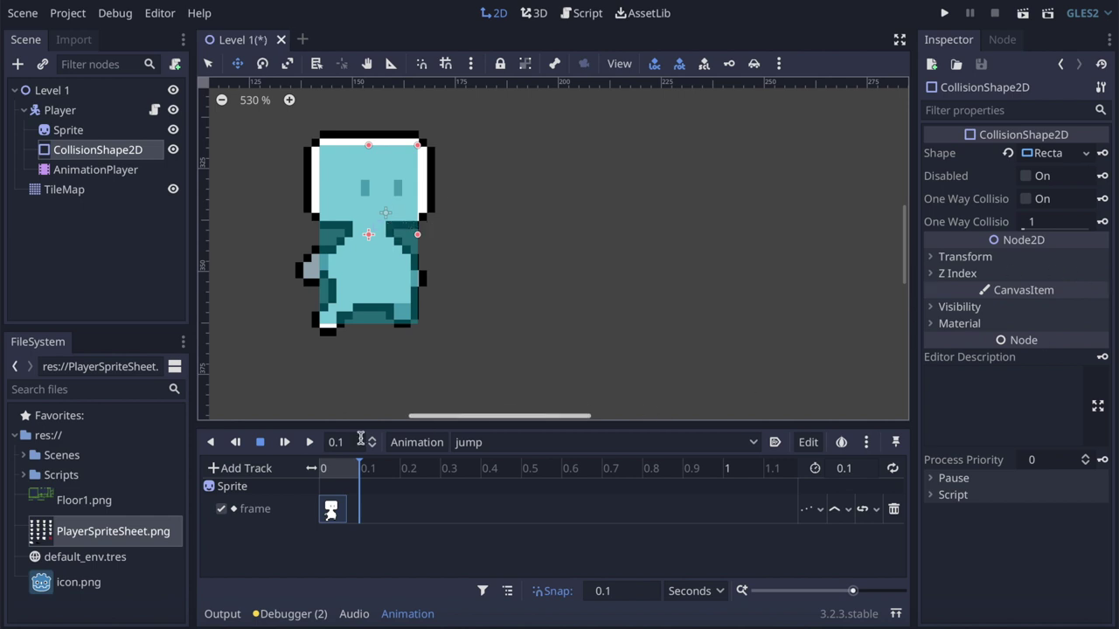
pyautogui.click(331, 471)
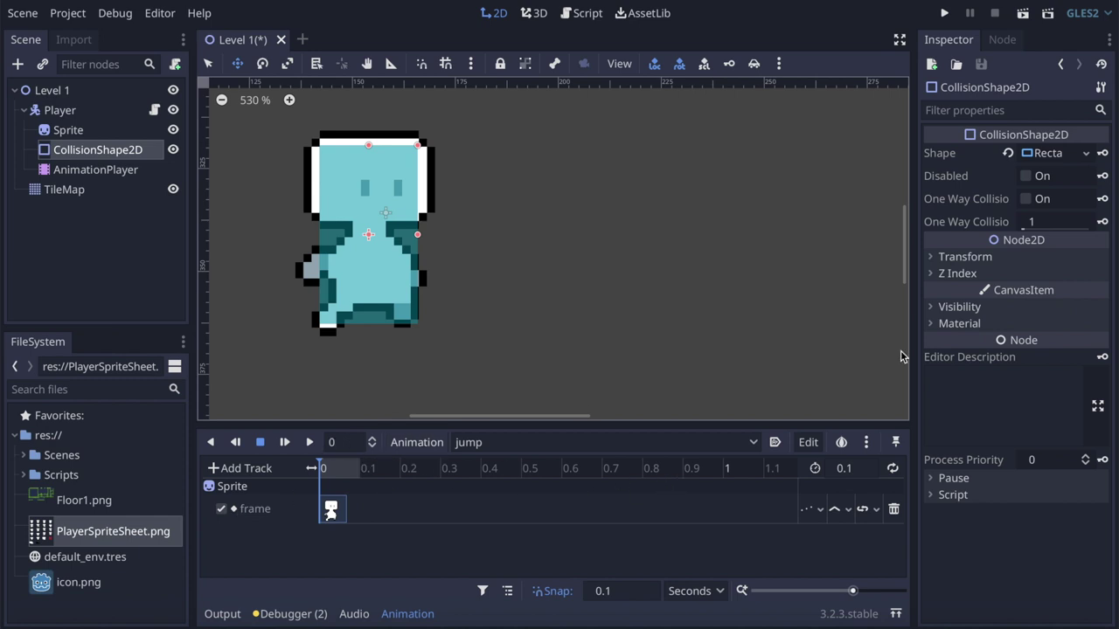
pyautogui.click(939, 256)
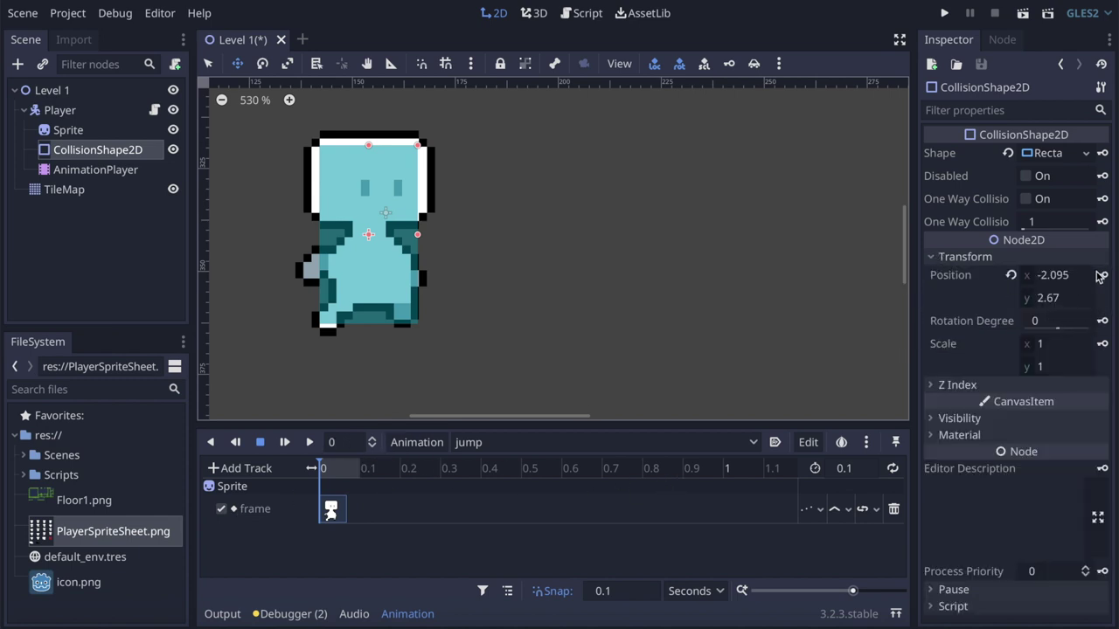
pyautogui.click(1100, 276)
pyautogui.click(615, 338)
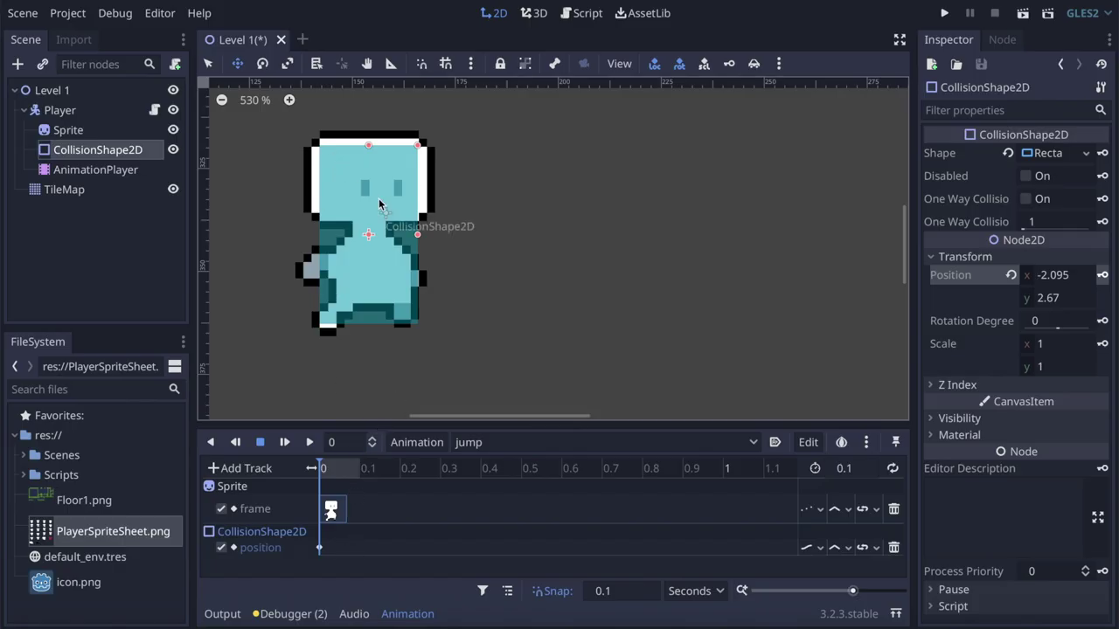
# Save Level 1 and test jumping and moving left in the running game
pyautogui.hotkey('ctrl', 's')
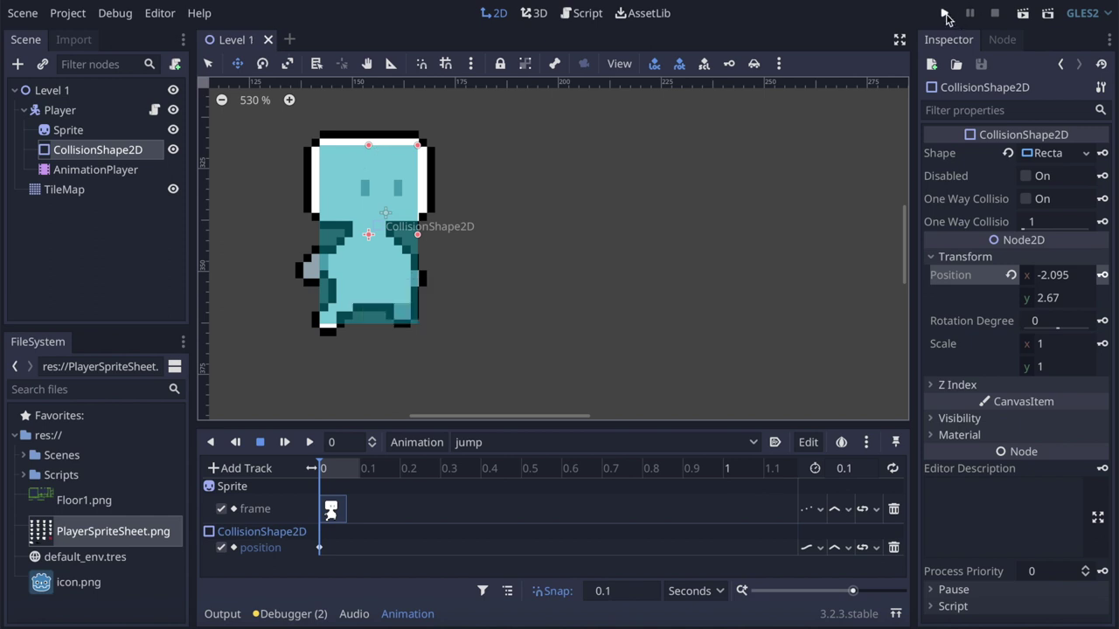
pyautogui.click(944, 15)
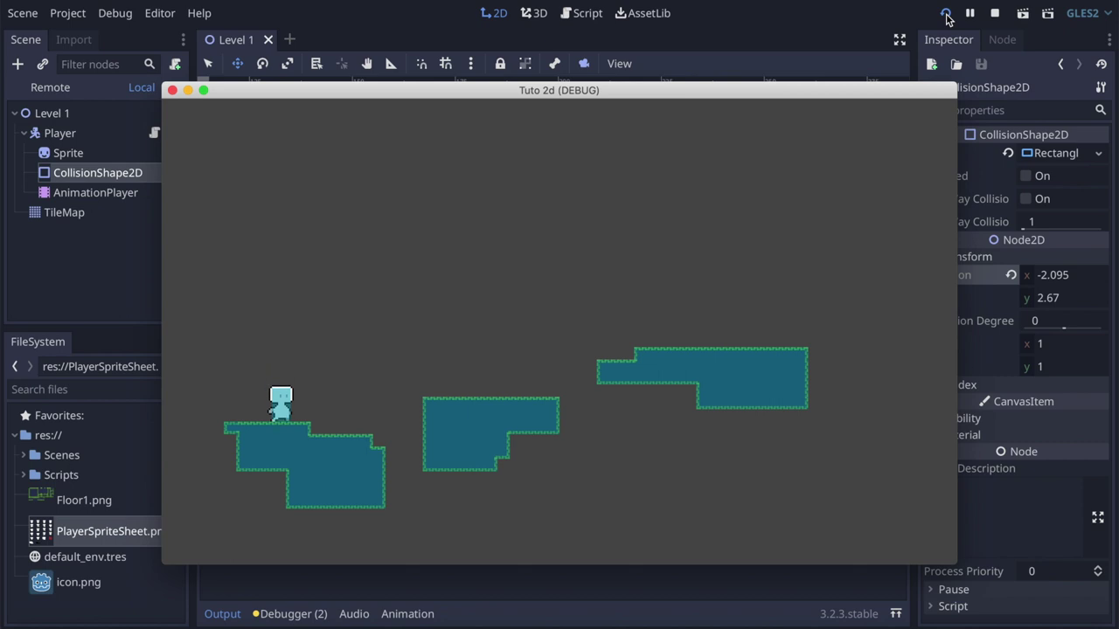
pyautogui.press('space')
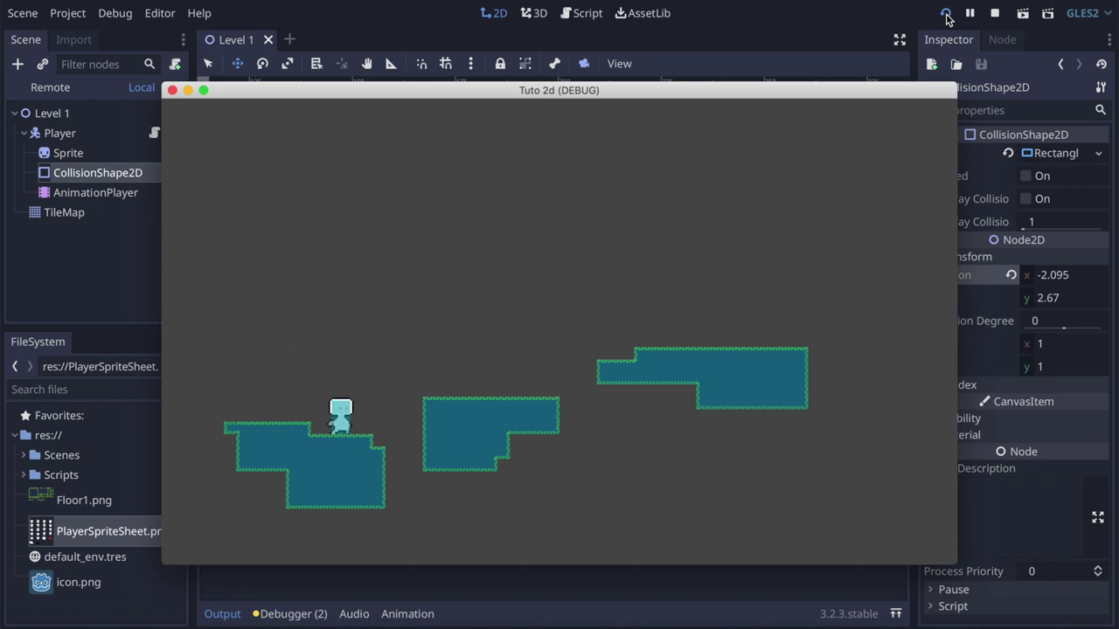
pyautogui.press('Up')
pyautogui.press('Left')
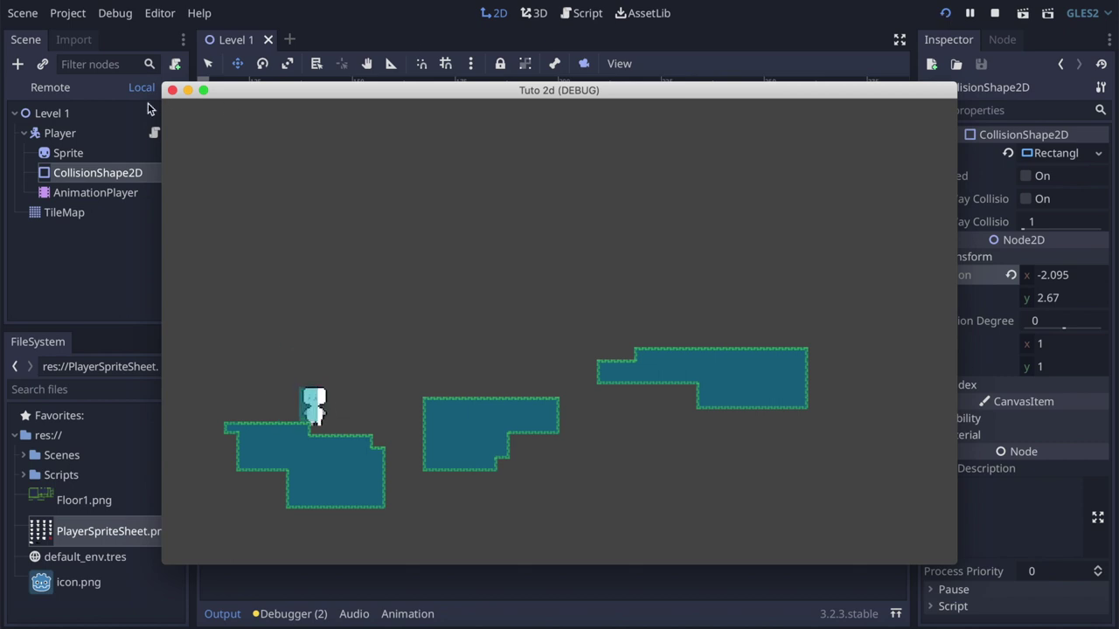
pyautogui.click(172, 90)
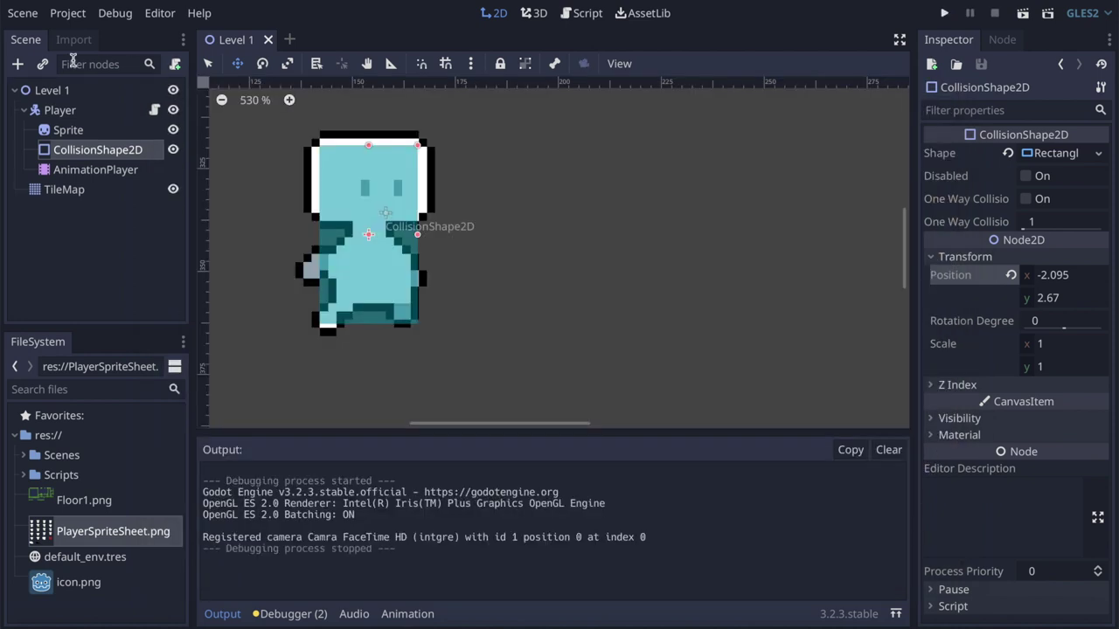
# Delete the anim.play("jump") call on line 37 of Player.gd and save
pyautogui.click(155, 111)
pyautogui.click(621, 258)
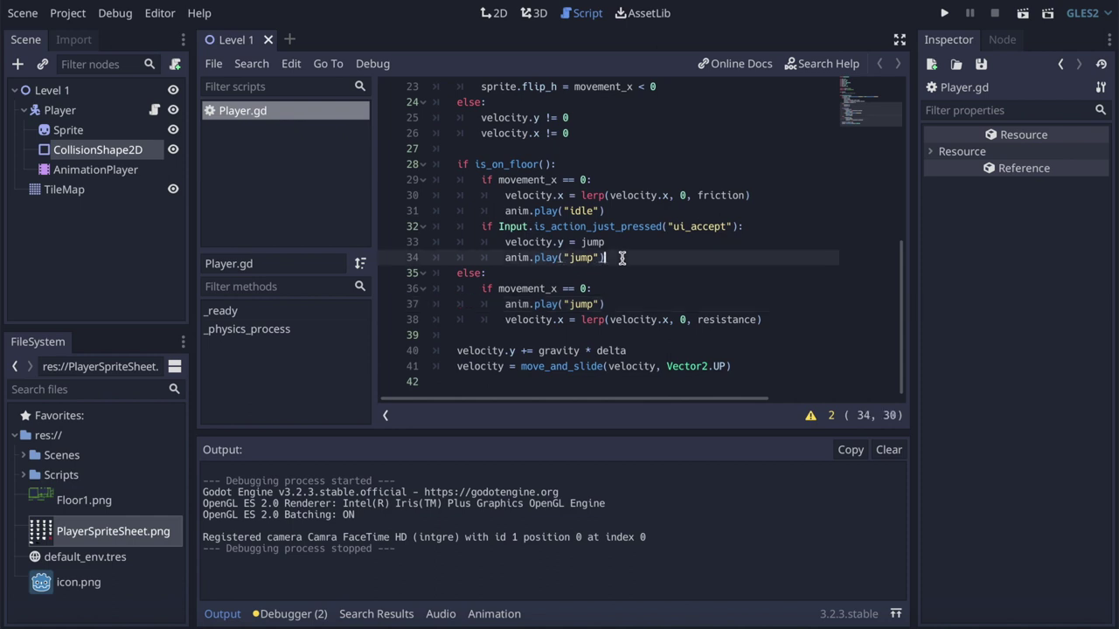
pyautogui.moveTo(623, 304); pyautogui.dragTo(431, 308)
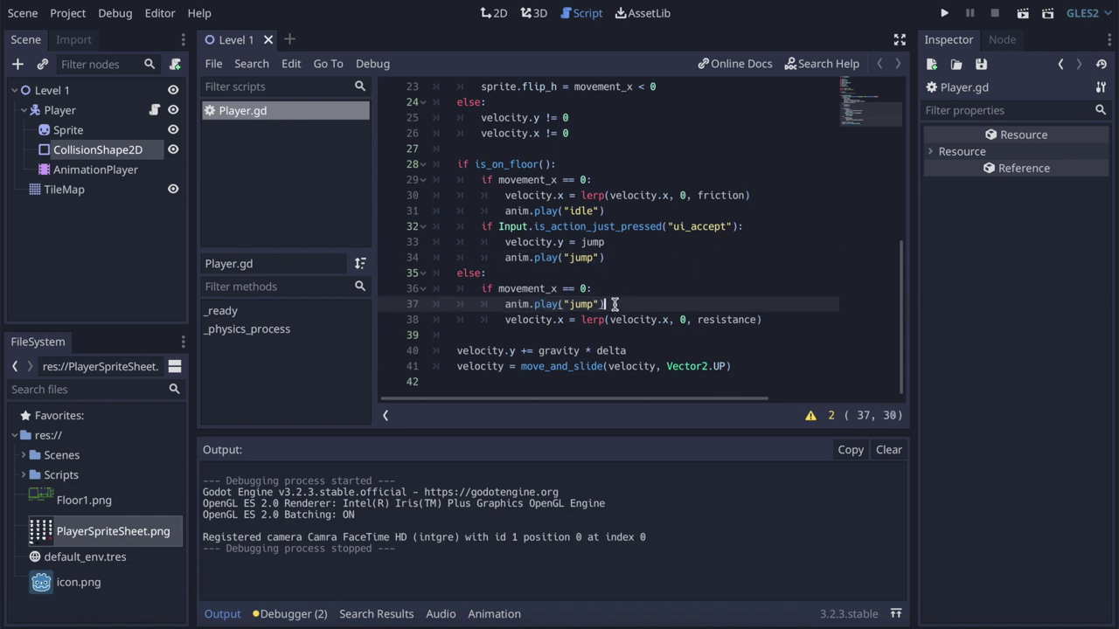
pyautogui.press('BackSpace')
pyautogui.press('BackSpace')
pyautogui.hotkey('ctrl', 's')
# Retest walking and jumping between platforms, then reselect the Player node in 2D
pyautogui.click(948, 14)
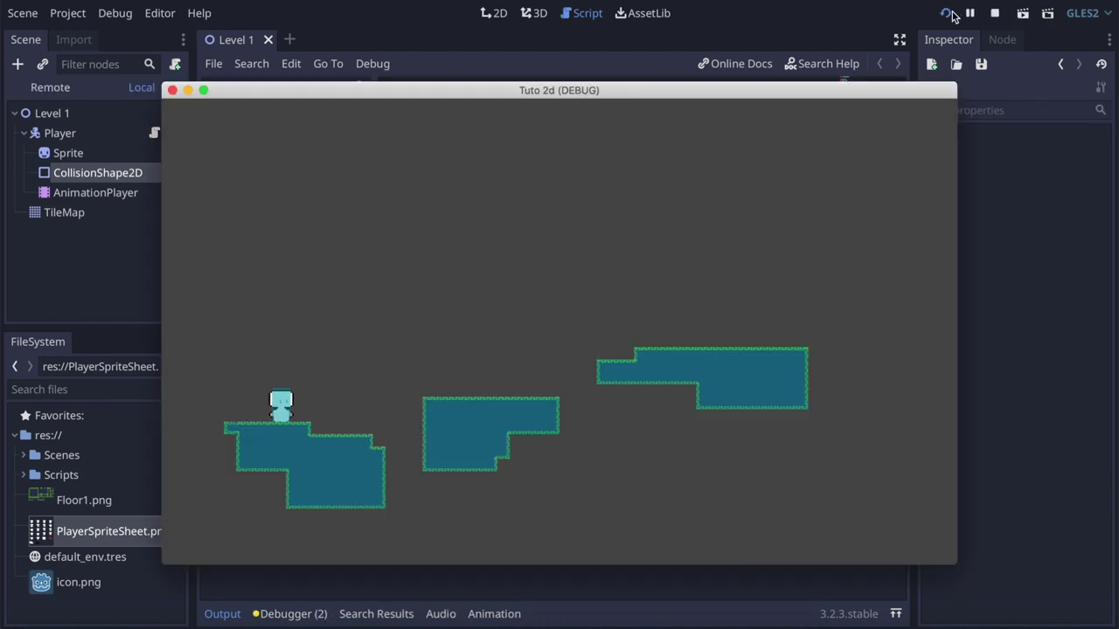
pyautogui.press('Right')
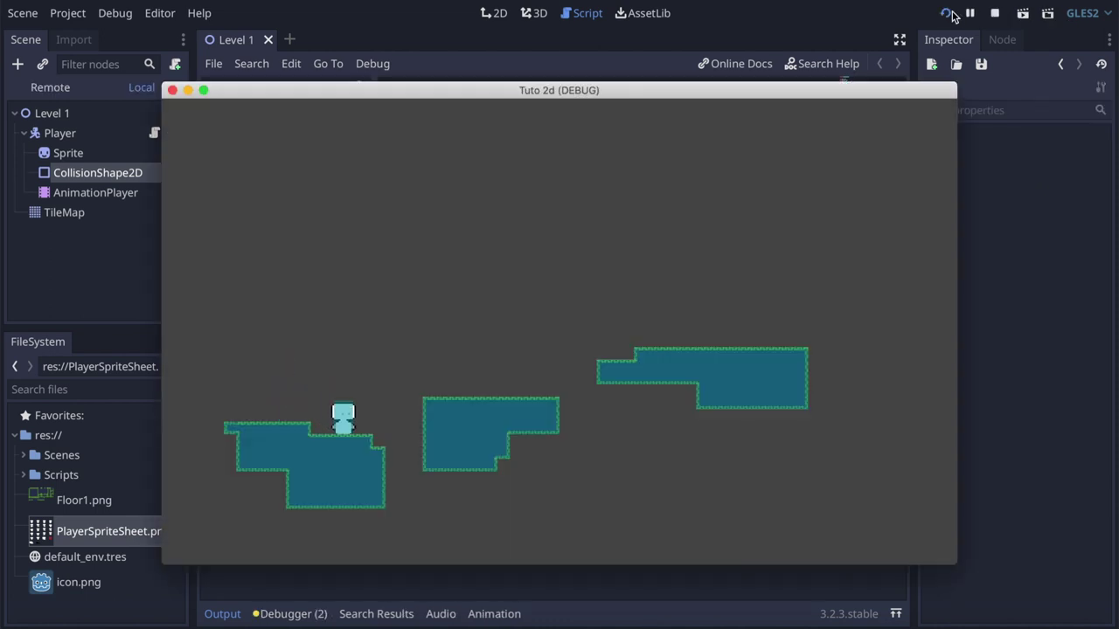
pyautogui.press('Up')
pyautogui.press('Right')
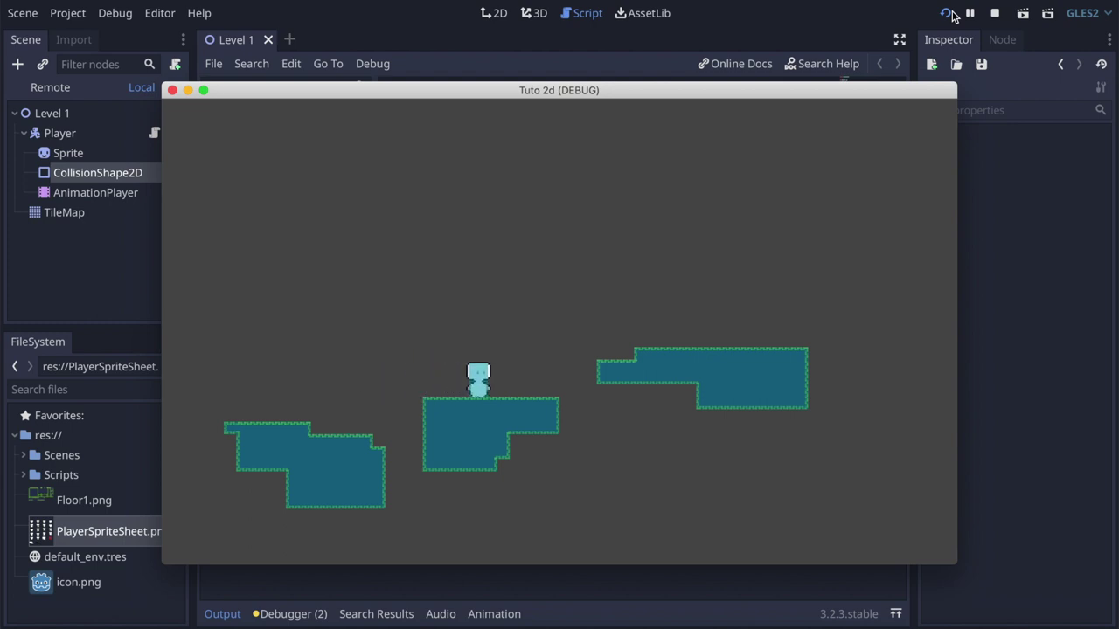
pyautogui.press('Left')
pyautogui.press('Up')
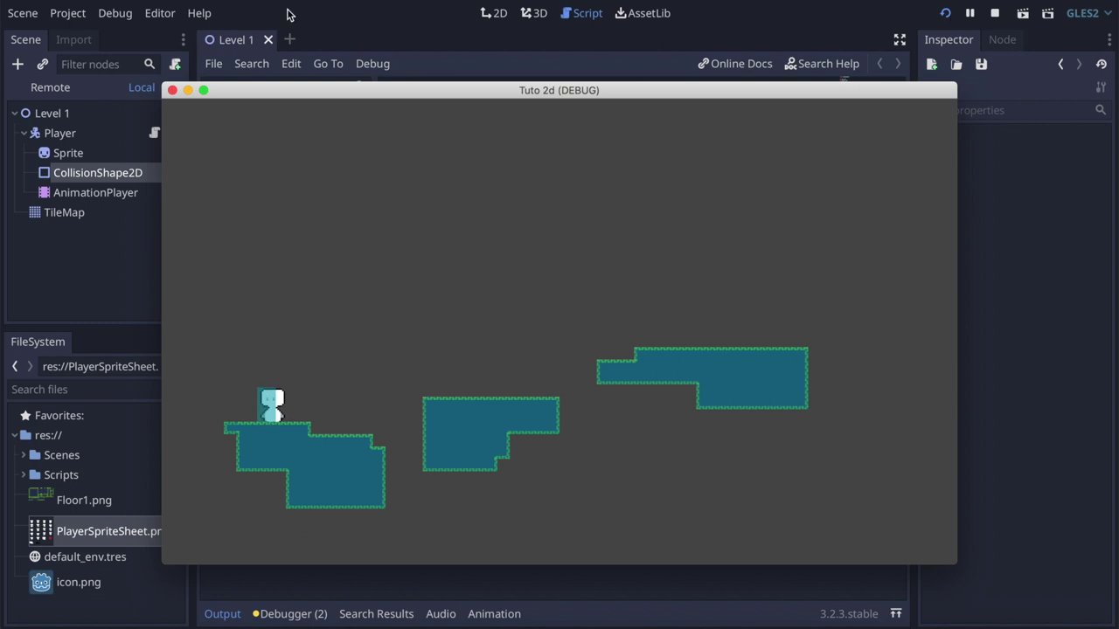
pyautogui.click(172, 91)
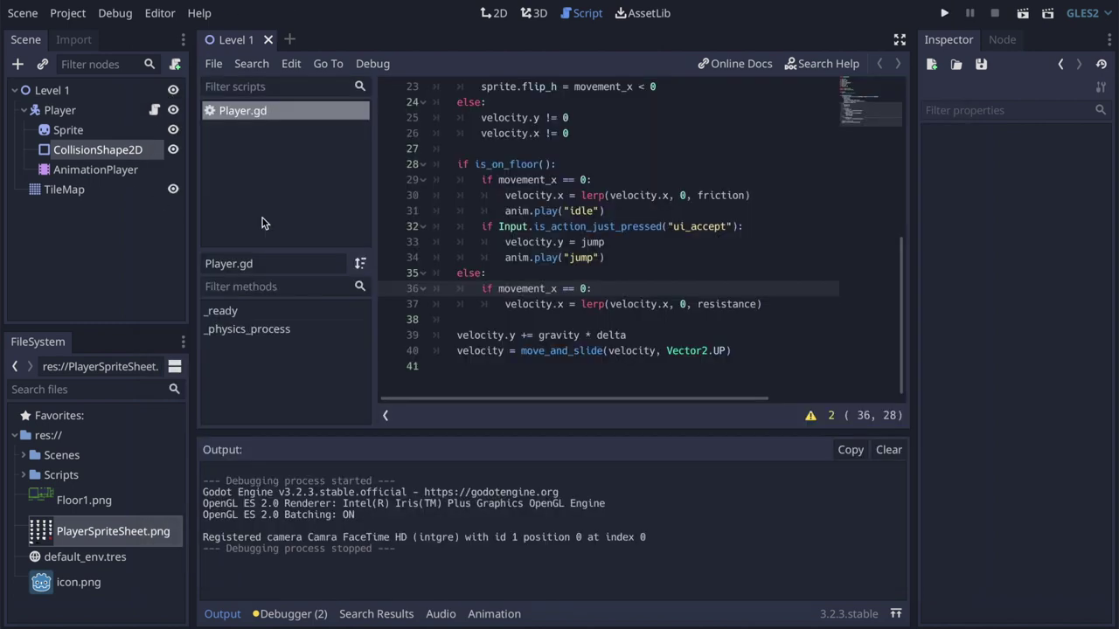
pyautogui.click(600, 278)
pyautogui.click(611, 289)
pyautogui.click(38, 112)
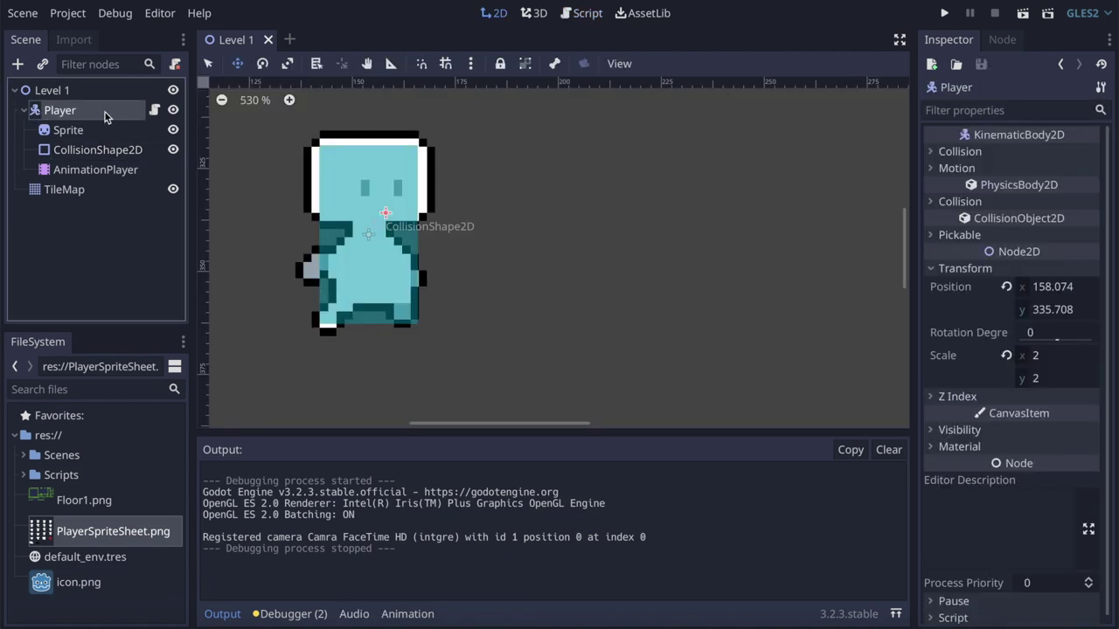
# Save the Level 1 scene, then open and dismiss the Scene menu
pyautogui.hotkey('ctrl', 's')
pyautogui.click(24, 13)
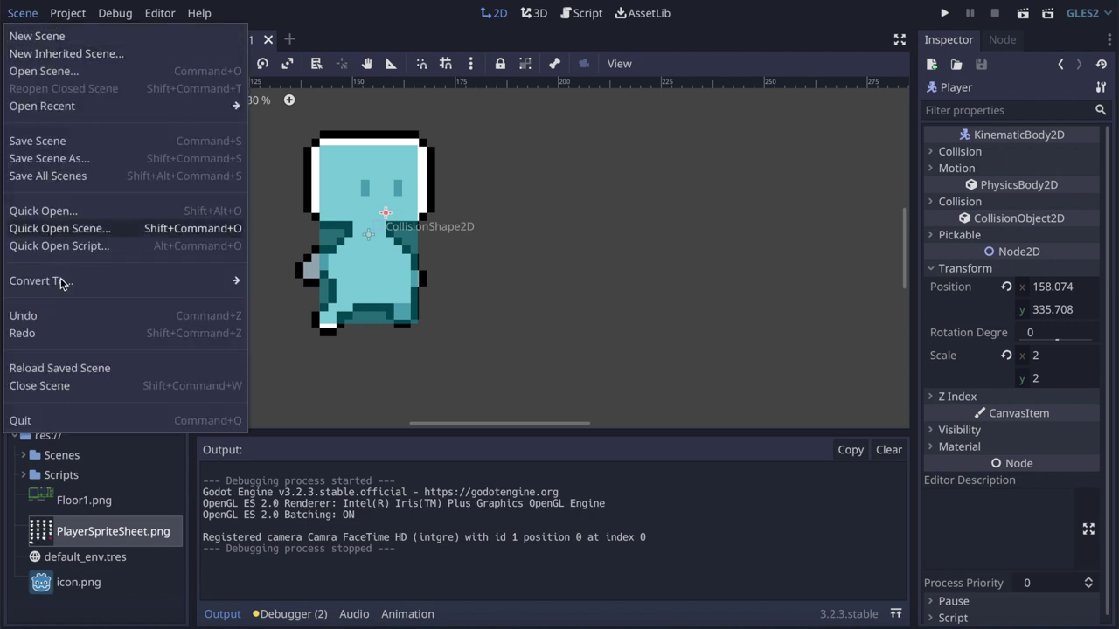
pyautogui.moveTo(63, 284)
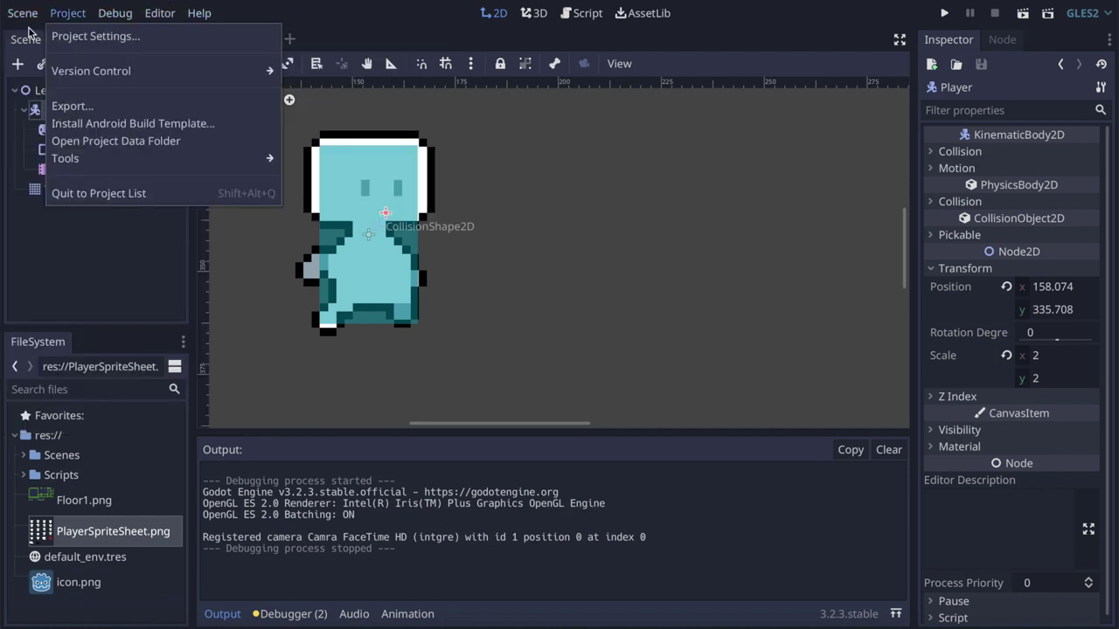
pyautogui.click(49, 263)
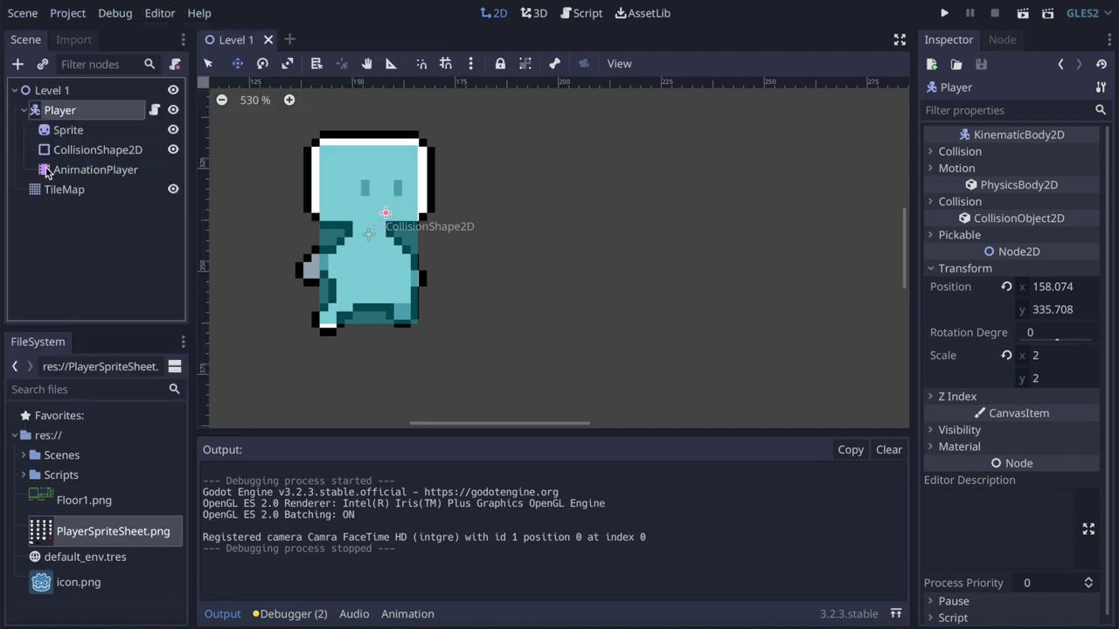
# Save the Player node's branch as Player.tscn in a new Prefabs folder and resave Level 1
pyautogui.rightClick(36, 112)
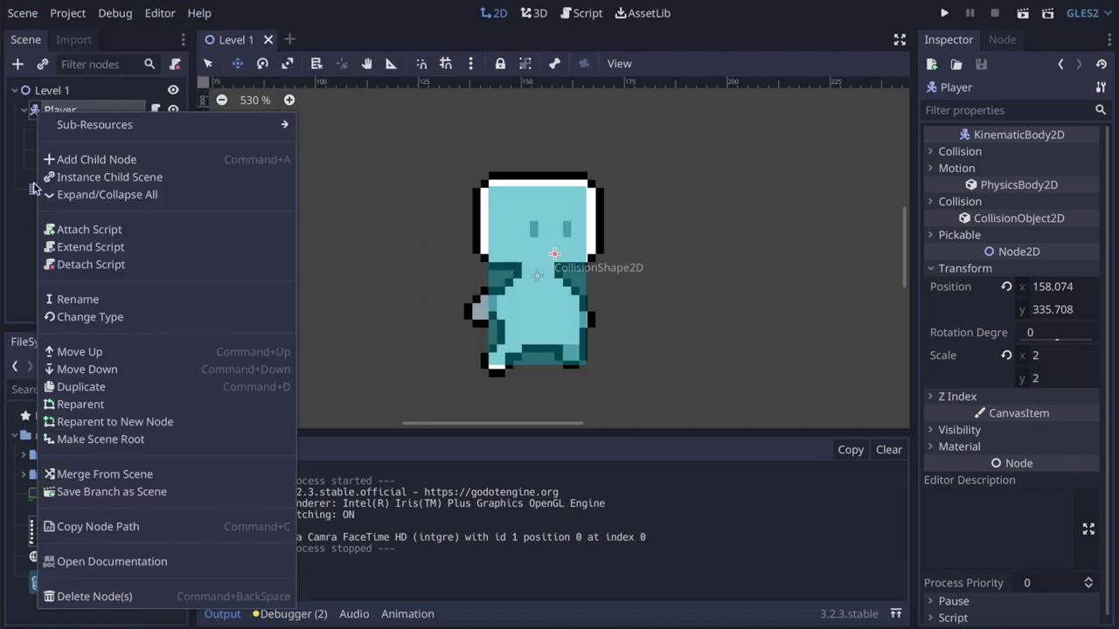
pyautogui.click(128, 492)
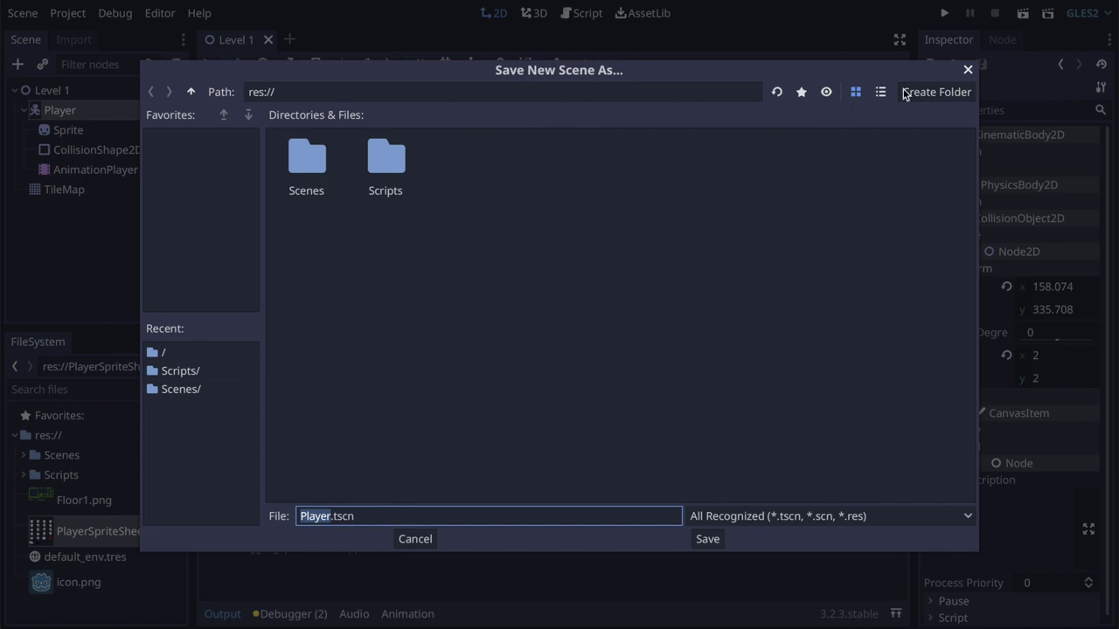
pyautogui.click(953, 98)
pyautogui.write('Prefabs')
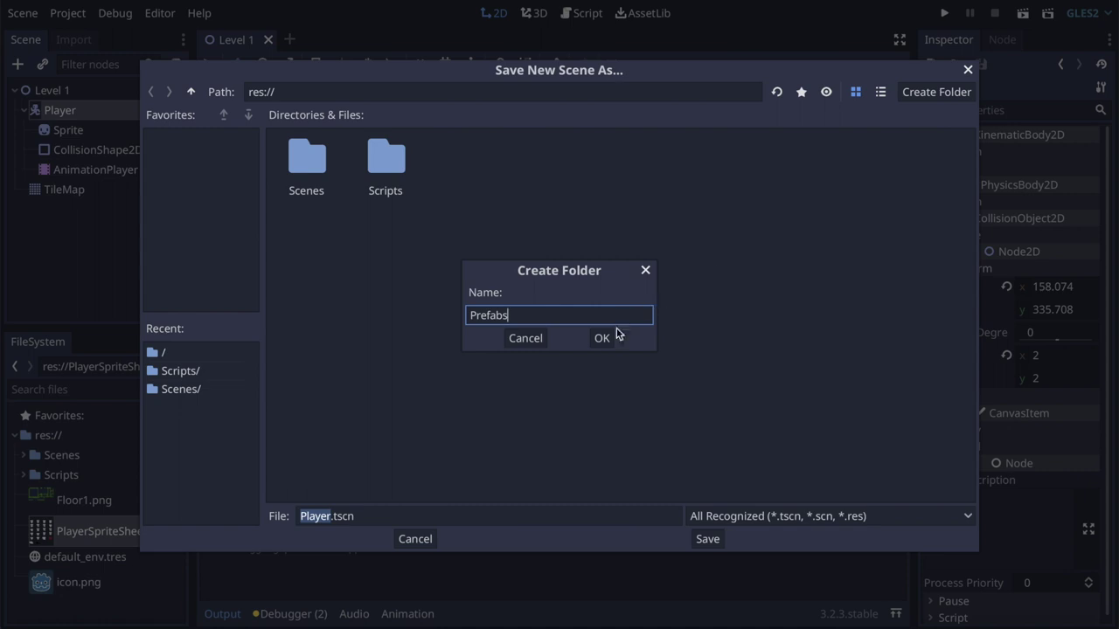
pyautogui.click(603, 338)
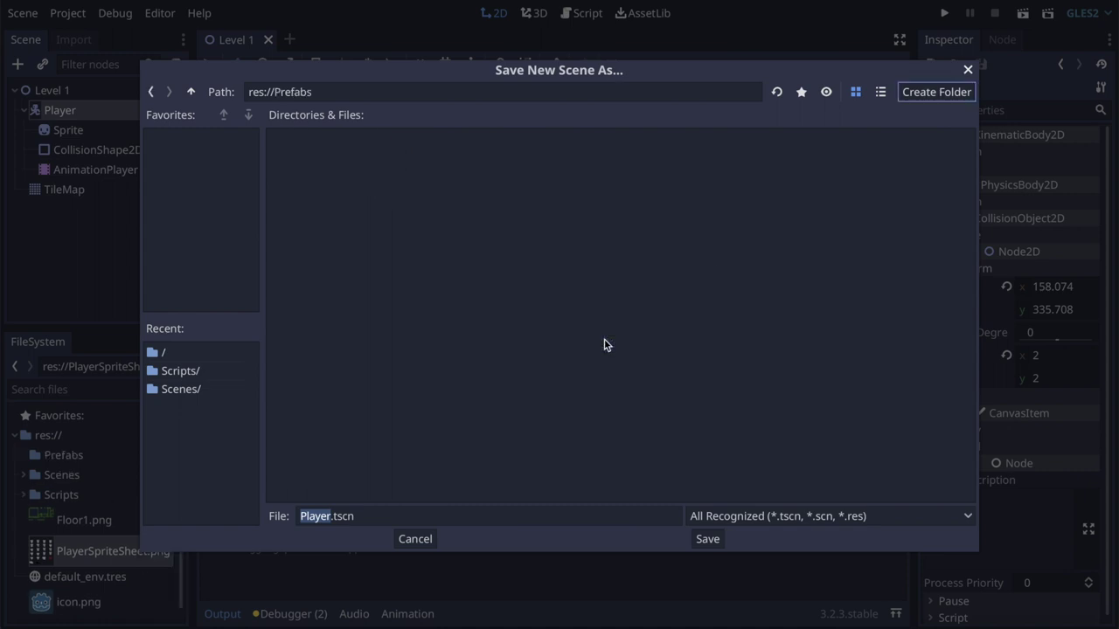
pyautogui.click(710, 538)
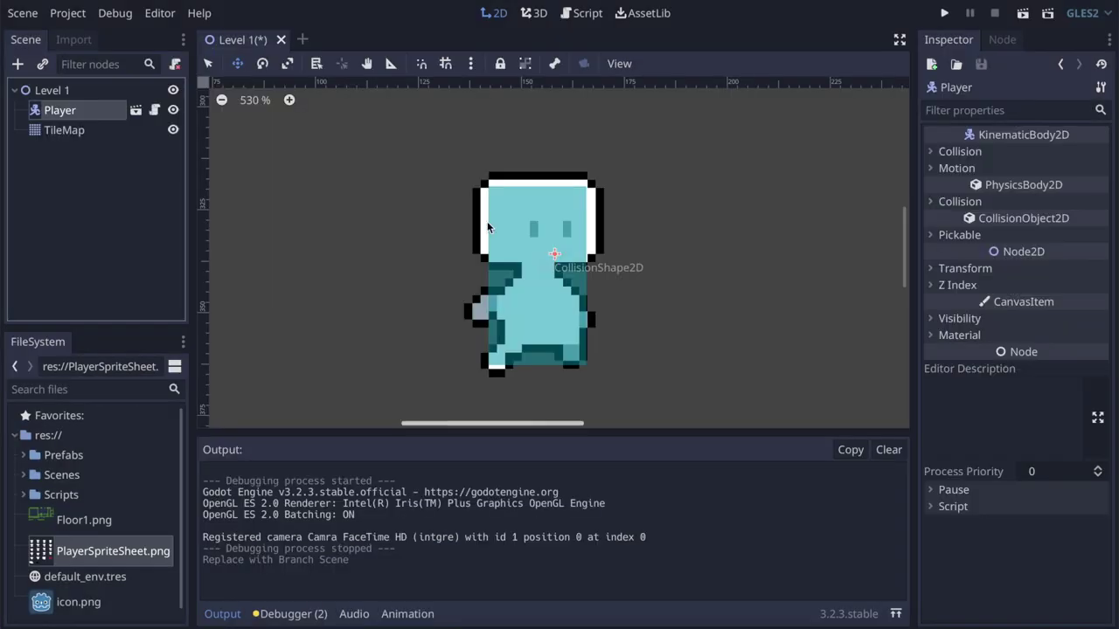
pyautogui.hotkey('ctrl', 's')
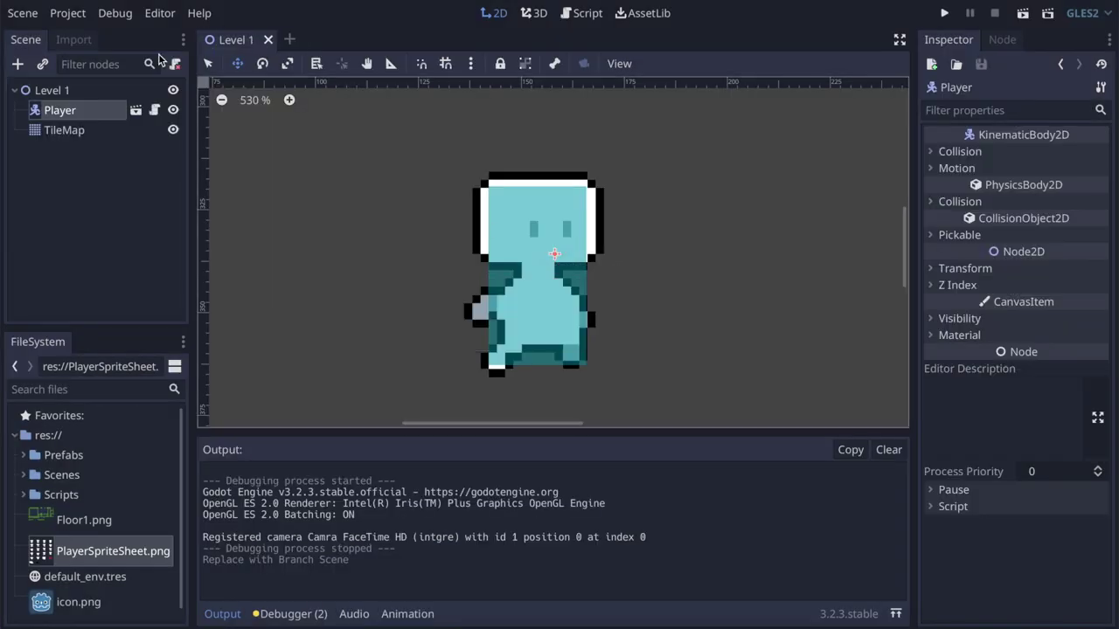
# Check the TileMap node's actions, then create a new 2D scene with root named Level 2
pyautogui.click(80, 135)
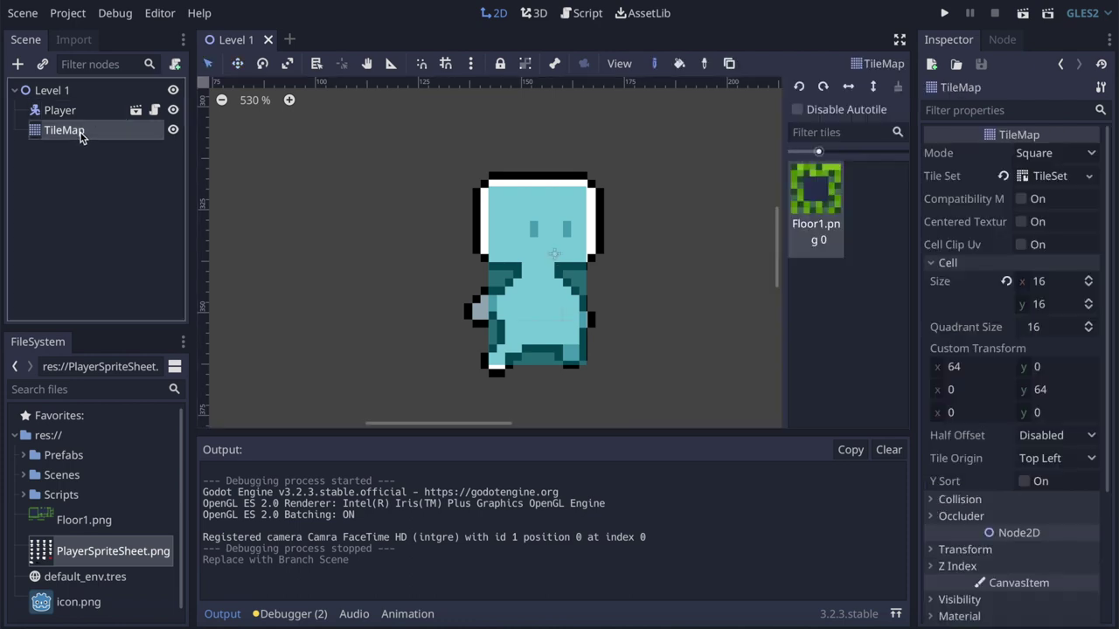
pyautogui.rightClick(36, 133)
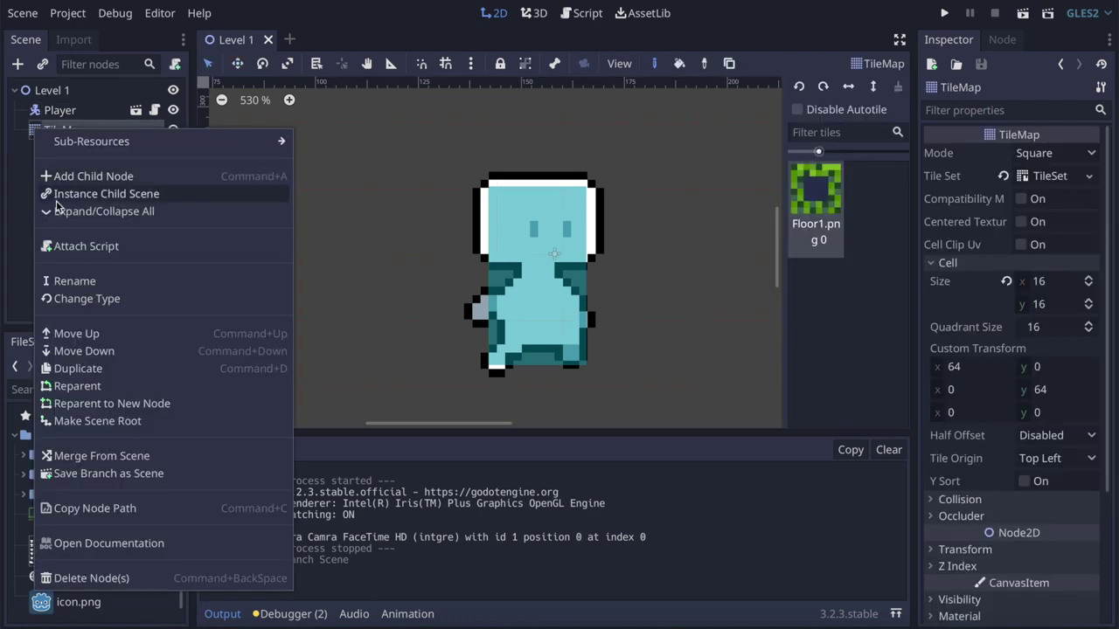
pyautogui.click(382, 31)
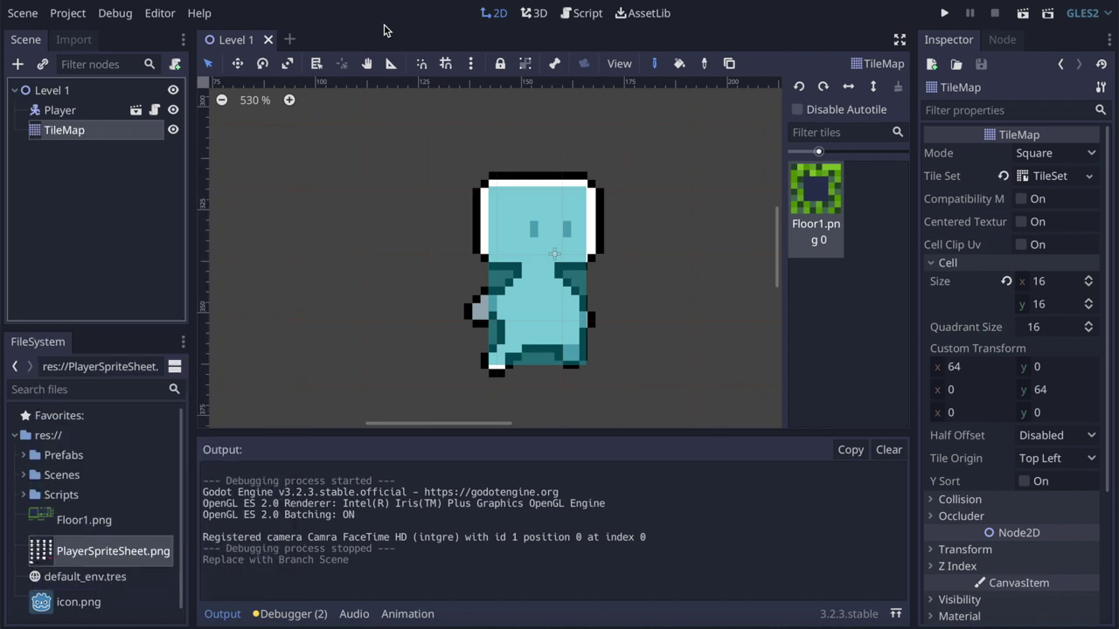
pyautogui.click(290, 40)
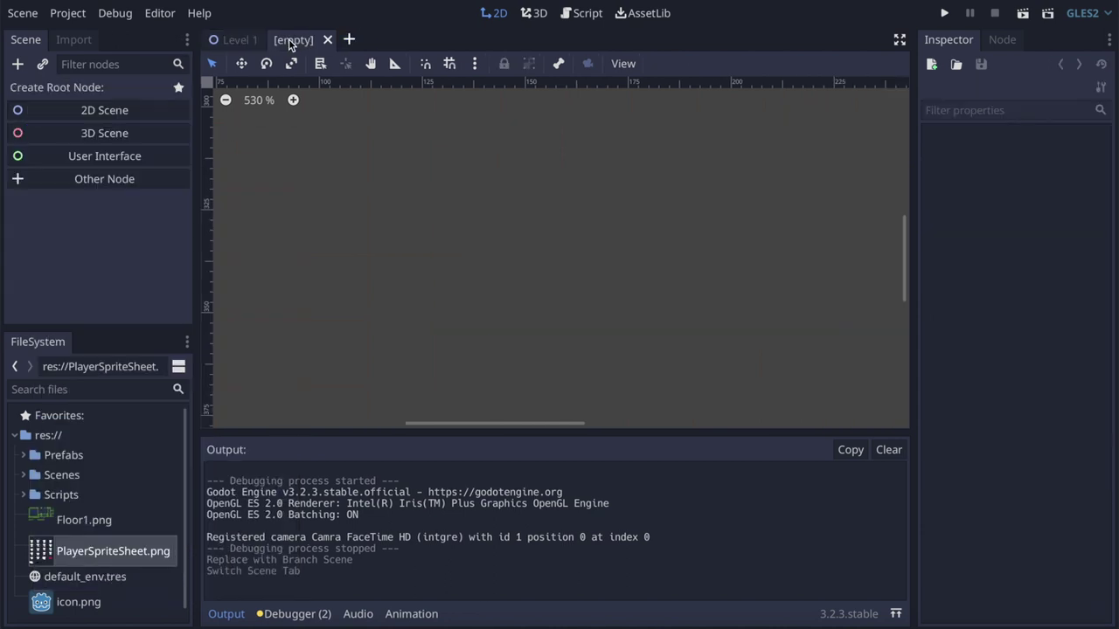
pyautogui.click(103, 114)
pyautogui.doubleClick(63, 91)
pyautogui.write('Level')
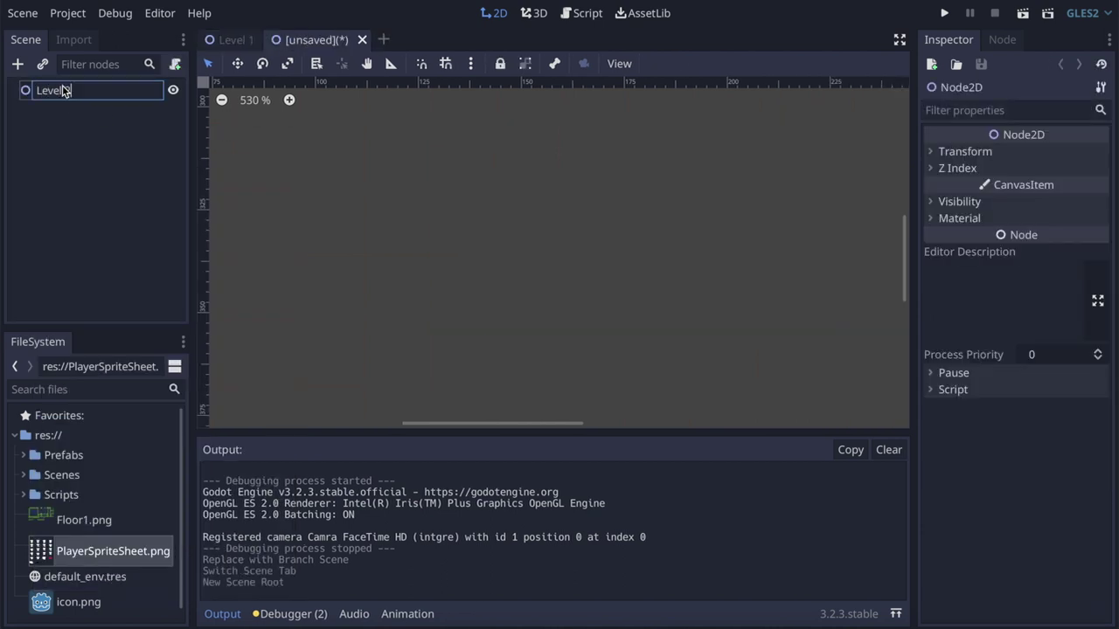
pyautogui.press('Return')
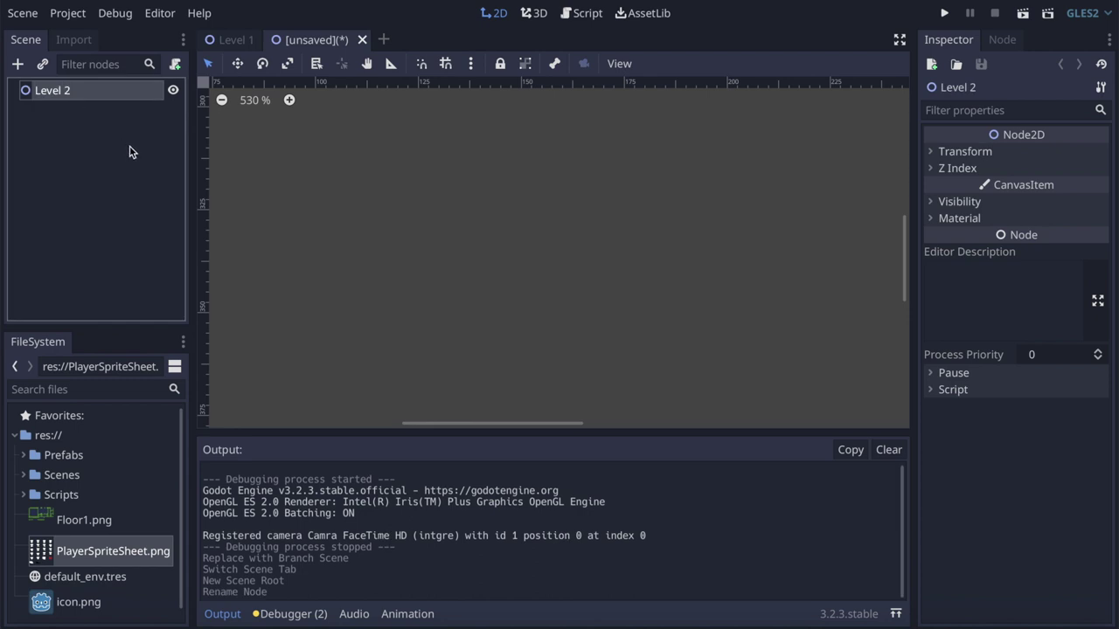
# Instance Prefabs/Player.tscn under Level 2, then close the scene choosing Don't Save
pyautogui.click(43, 69)
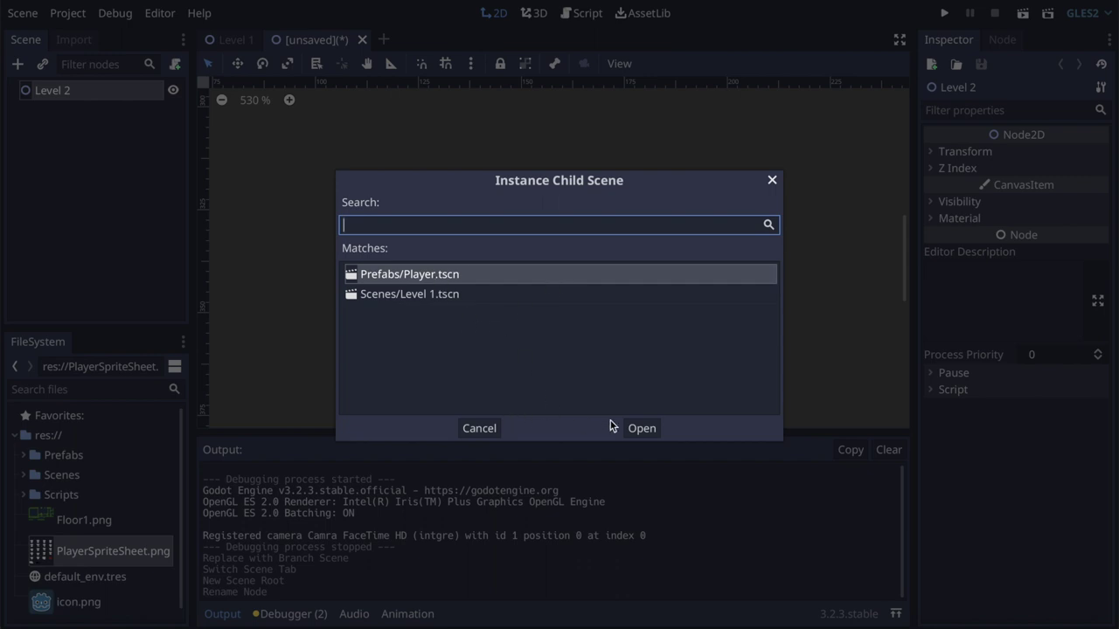
pyautogui.click(640, 428)
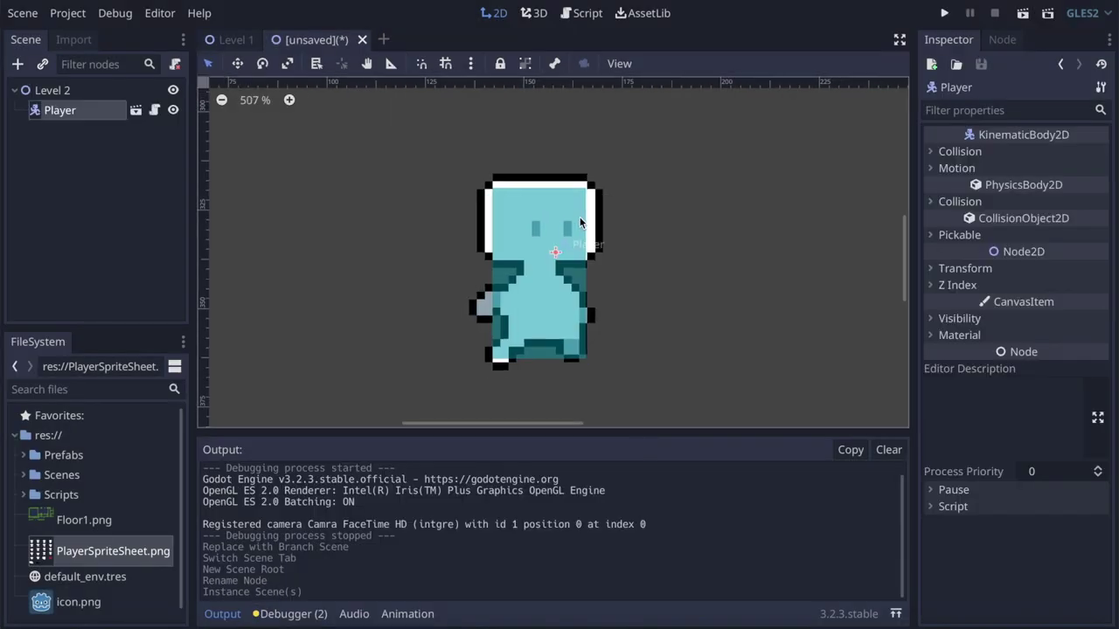
pyautogui.scroll(-5, 577, 228)
pyautogui.scroll(-5, 602, 228)
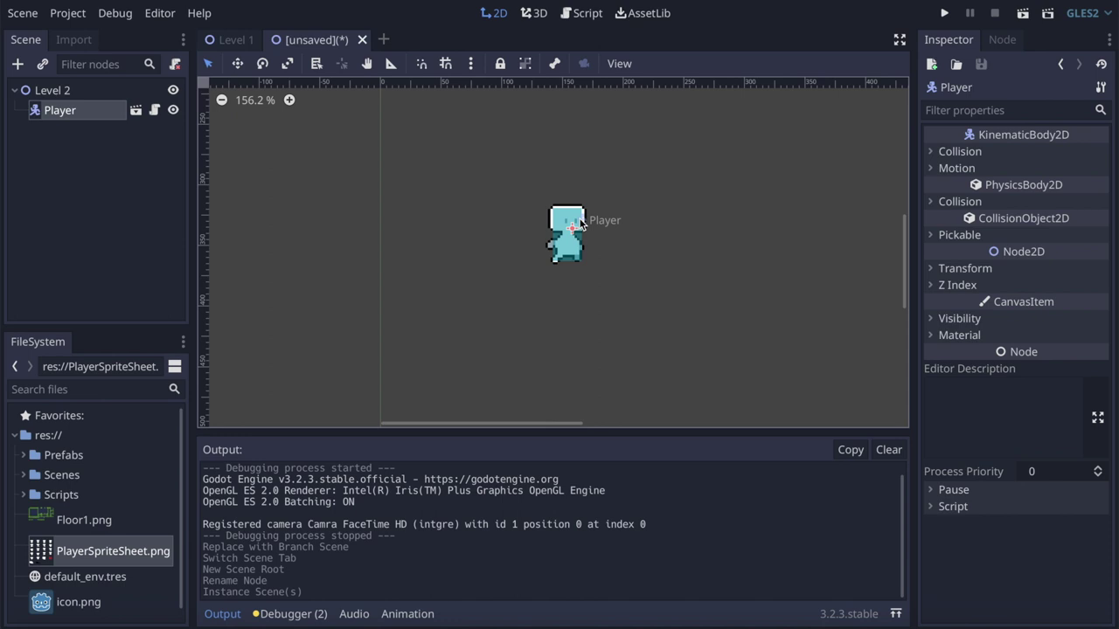
pyautogui.scroll(-10, 580, 223)
pyautogui.scroll(3, 578, 223)
pyautogui.scroll(5, 579, 222)
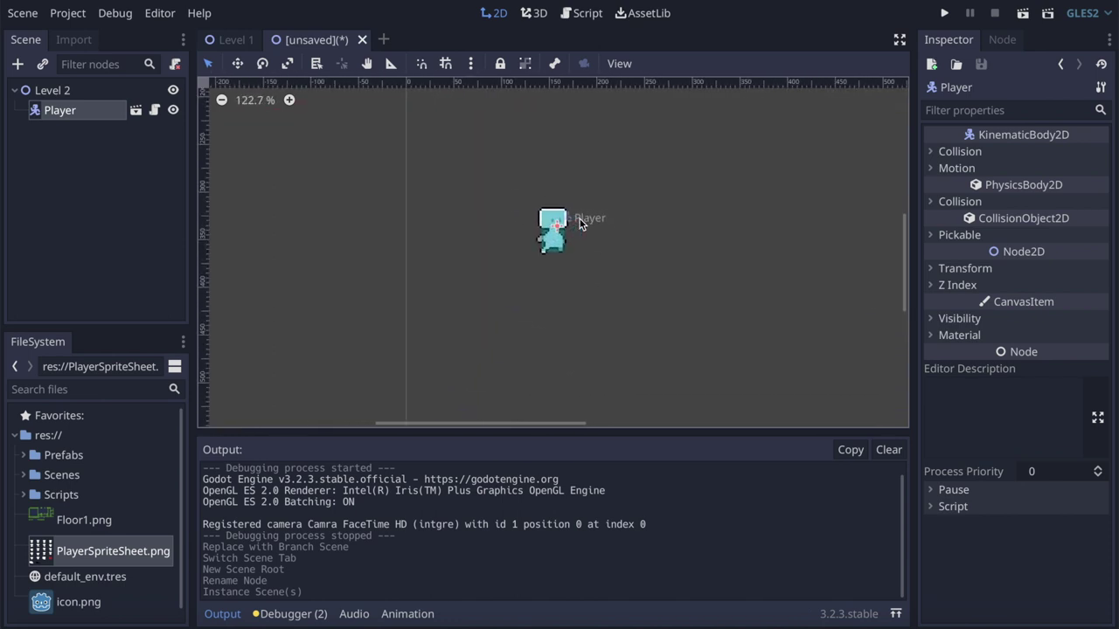
pyautogui.scroll(4, 580, 224)
pyautogui.scroll(1, 524, 249)
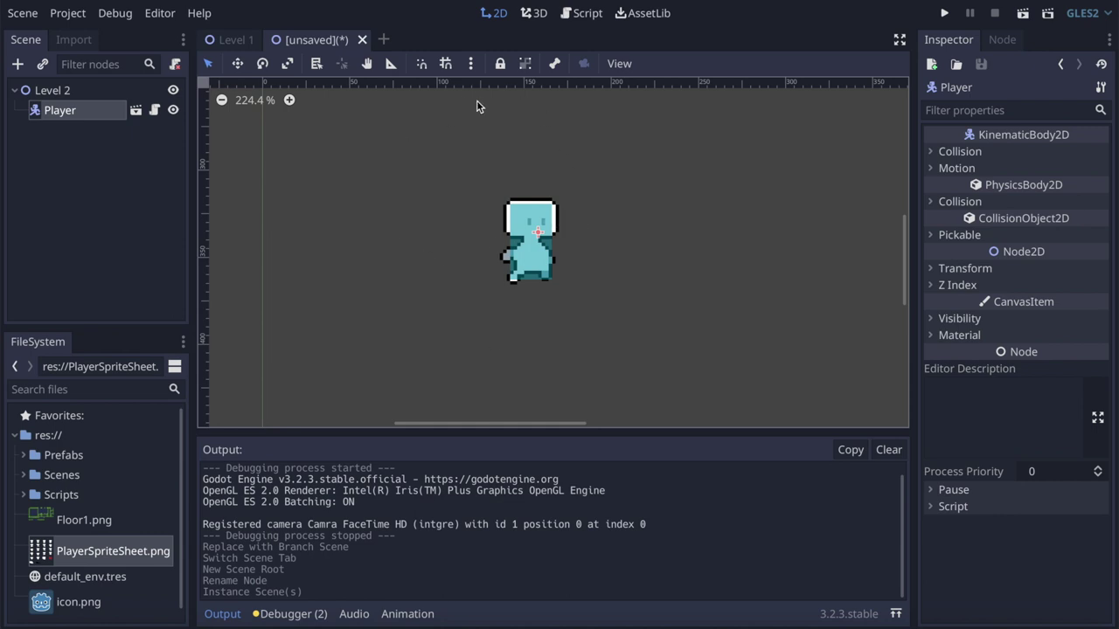
pyautogui.click(363, 40)
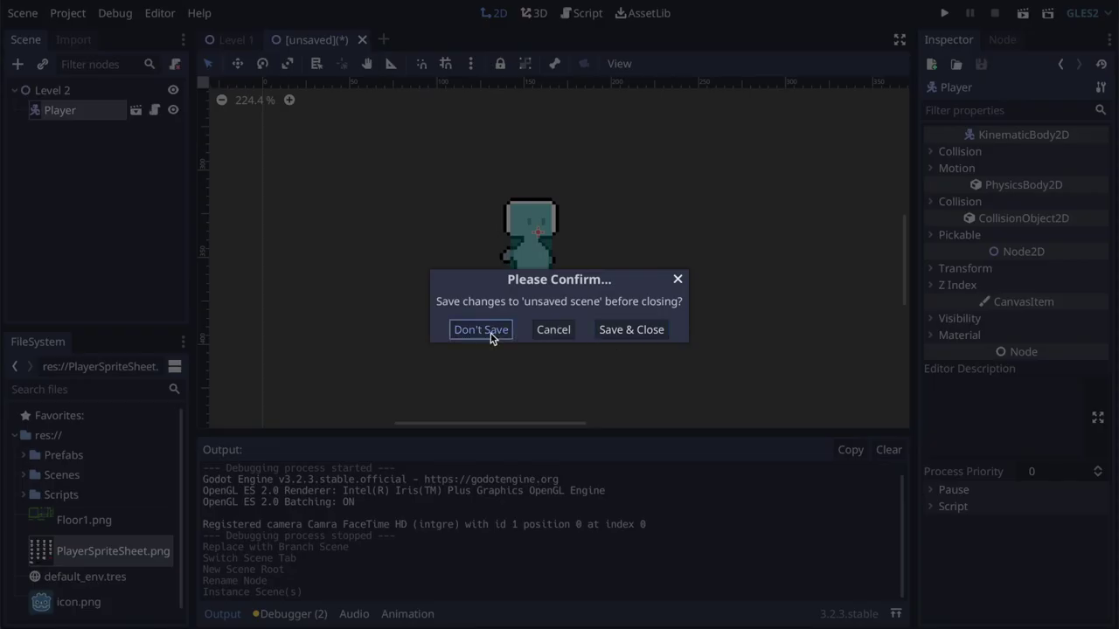
pyautogui.click(488, 329)
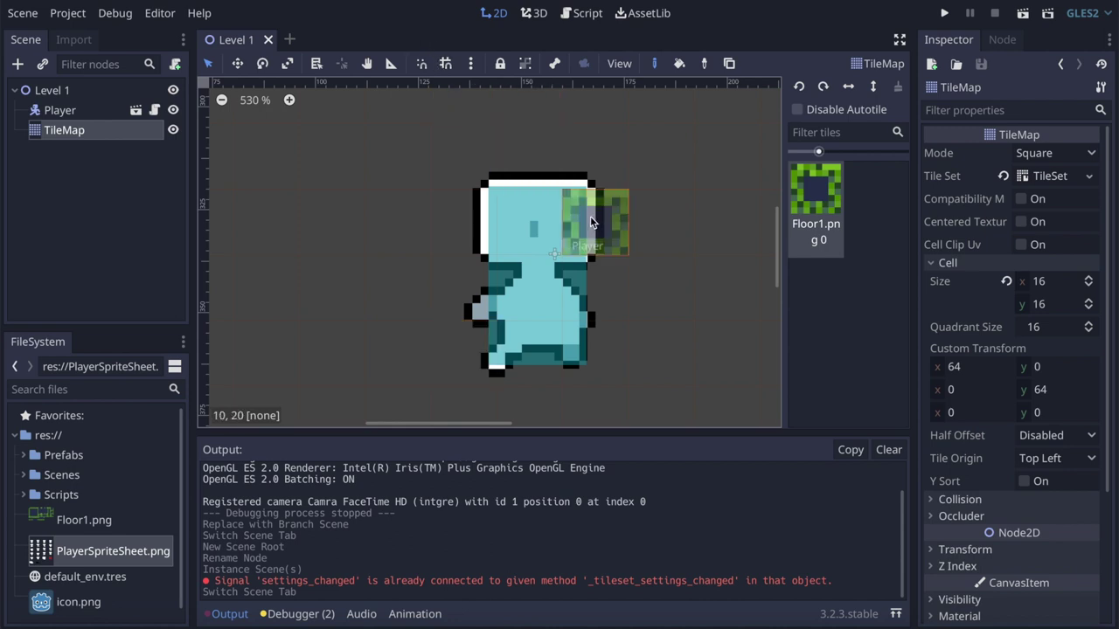
pyautogui.click(945, 13)
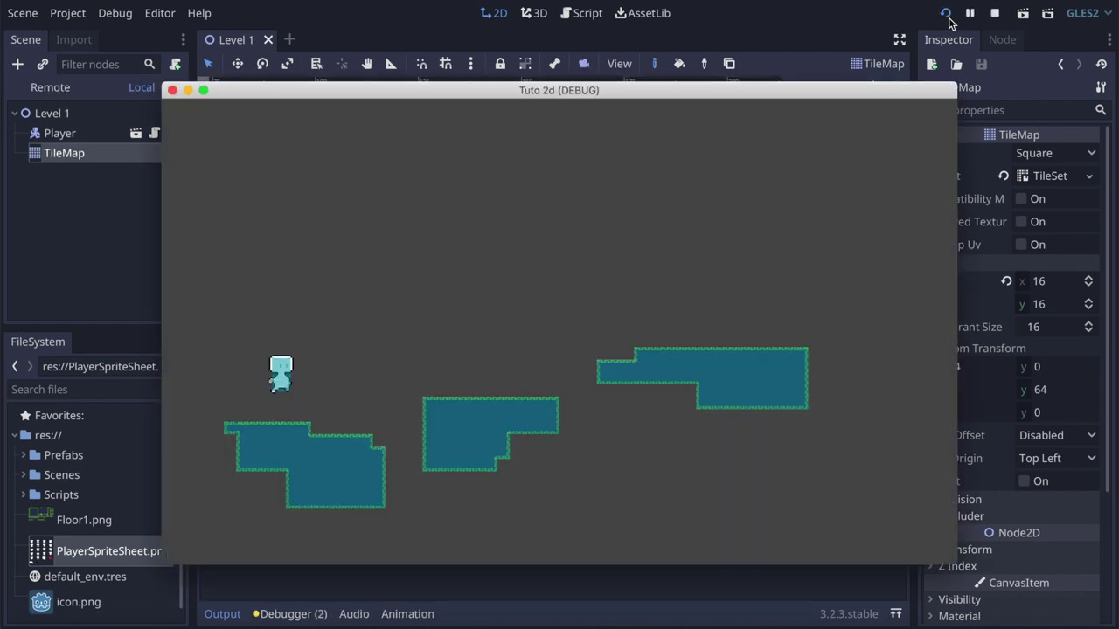
pyautogui.press('Right')
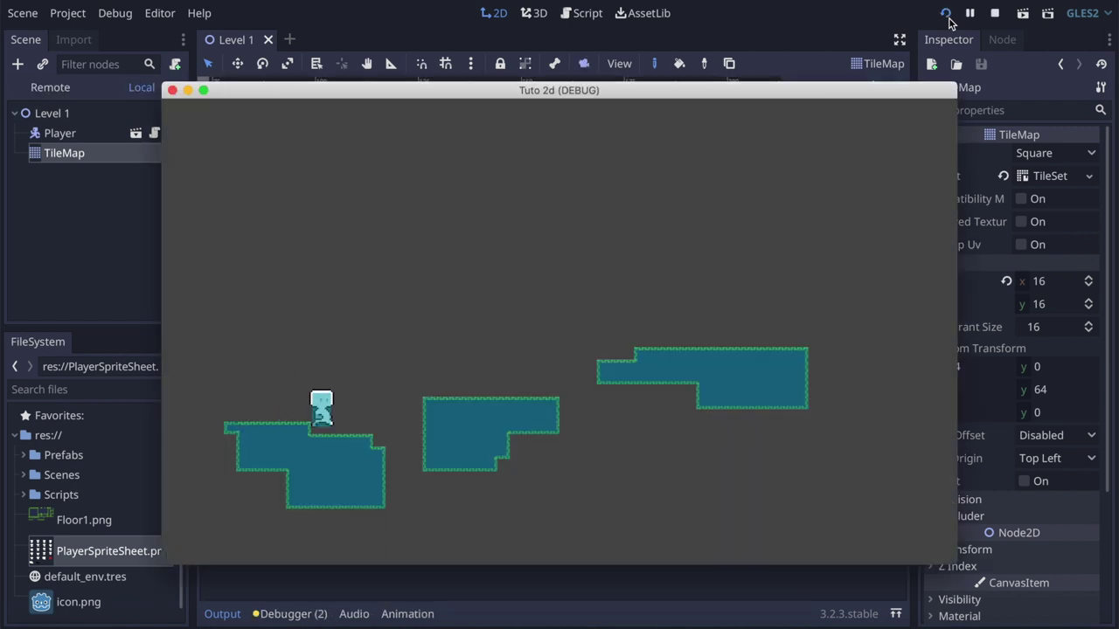
pyautogui.press('Up')
pyautogui.press('Left')
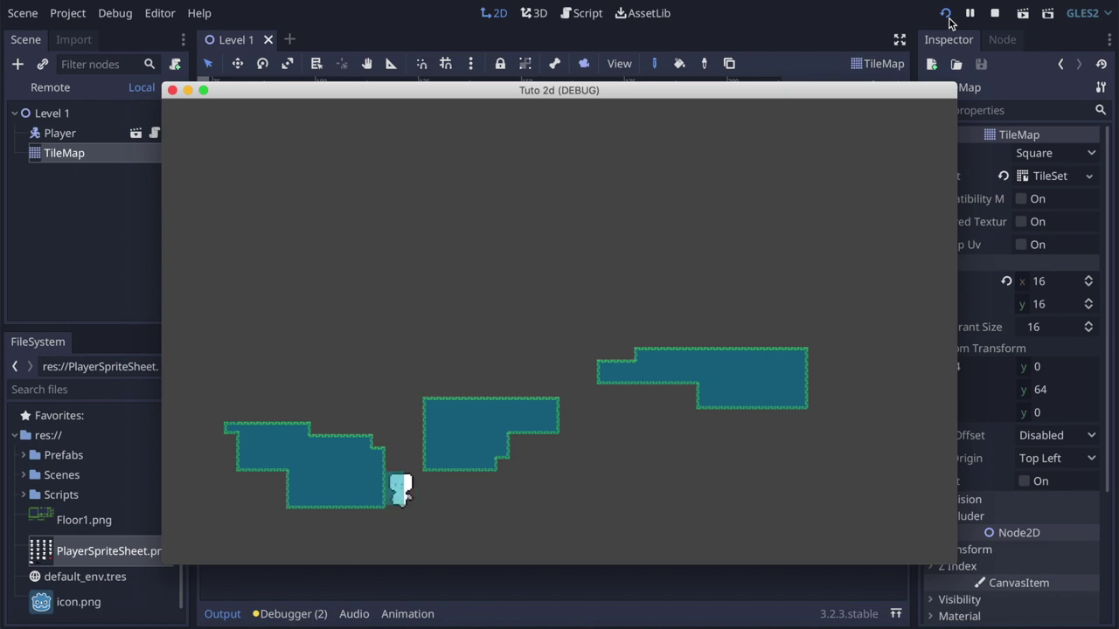
pyautogui.click(173, 90)
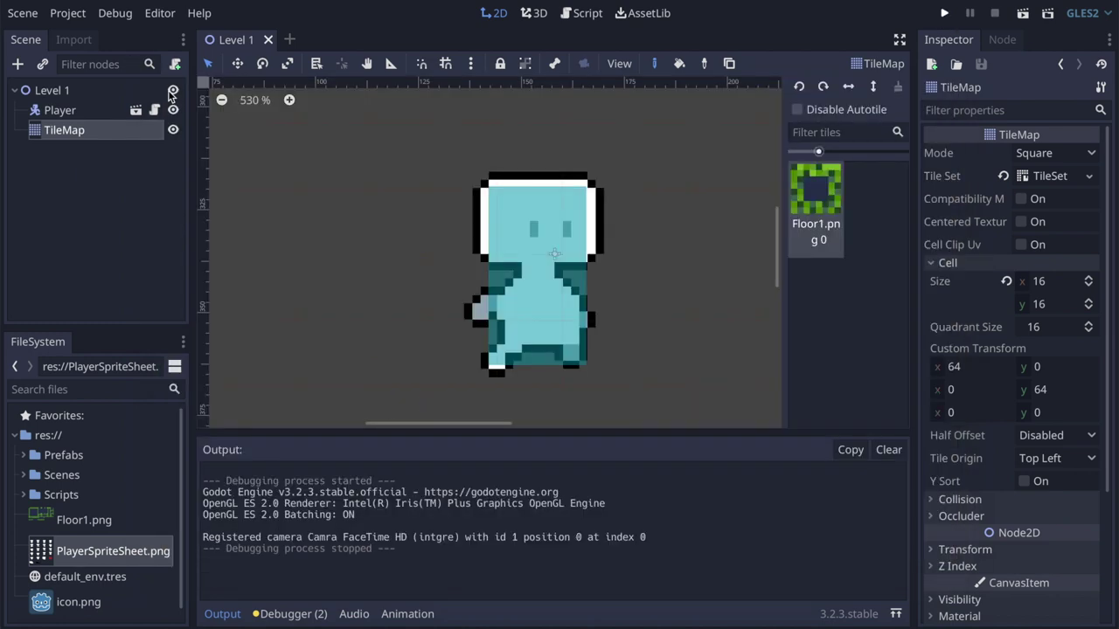